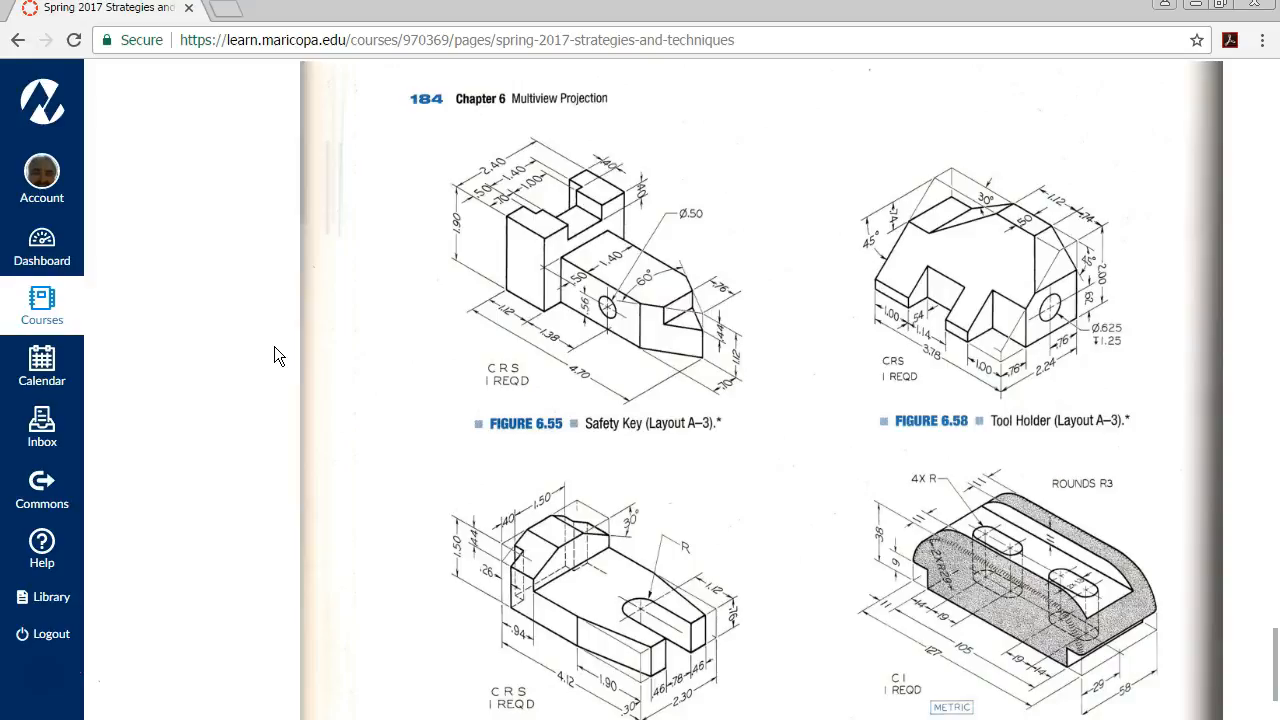
Examine the Finger Guide drawing, Figure 6.56, on the course textbook page
scroll(379, 456, "down", 3)
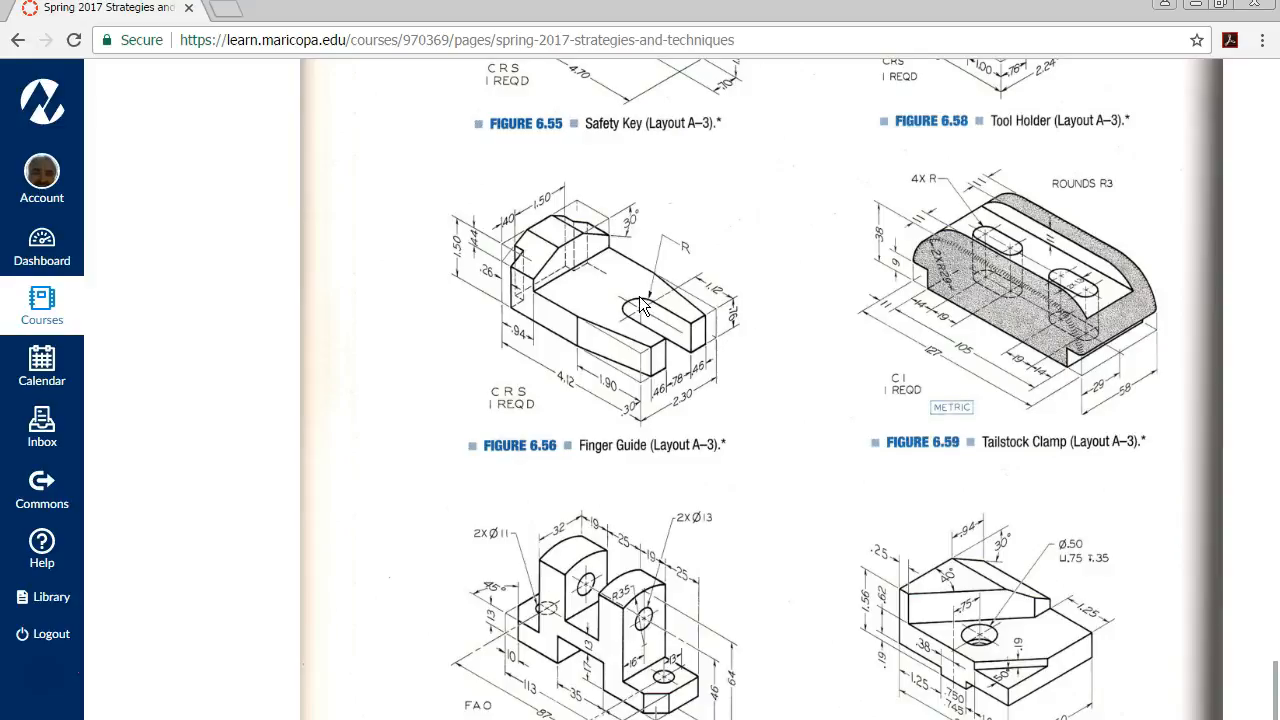
left_click(827, 236)
scroll(1004, 378, "up", 2)
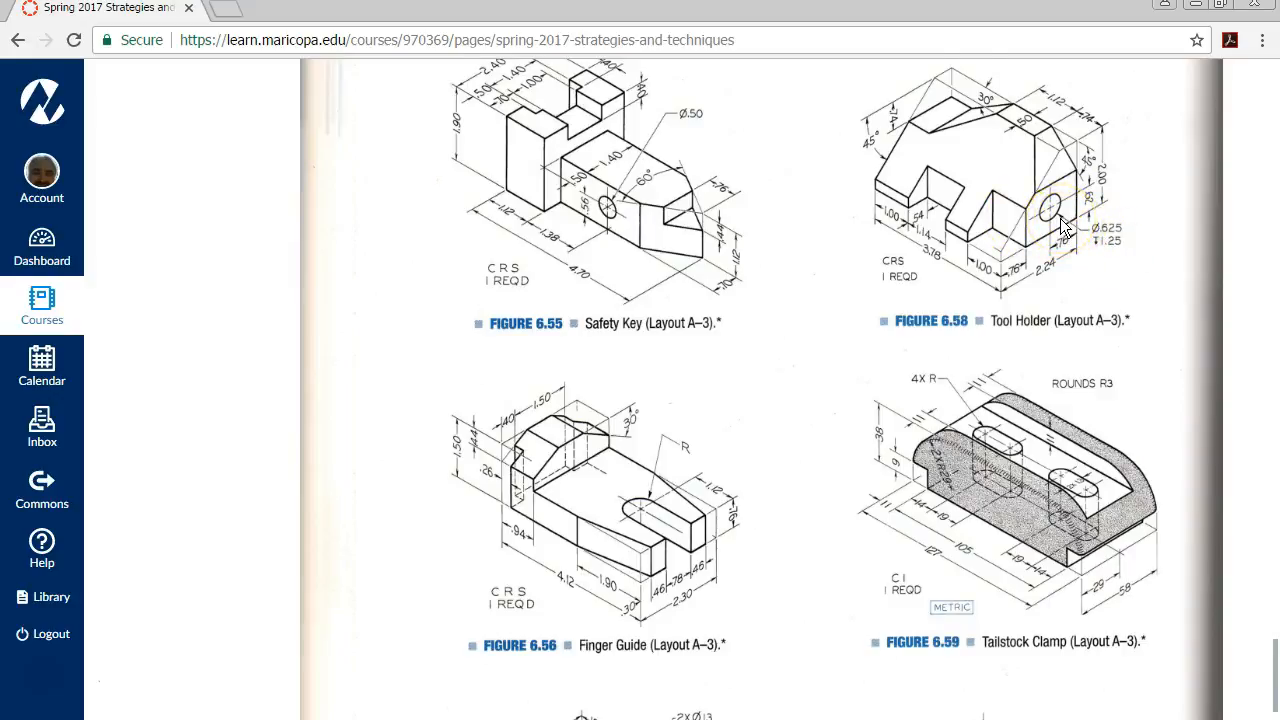
scroll(1062, 226, "down", 1)
scroll(1062, 226, "down", 1)
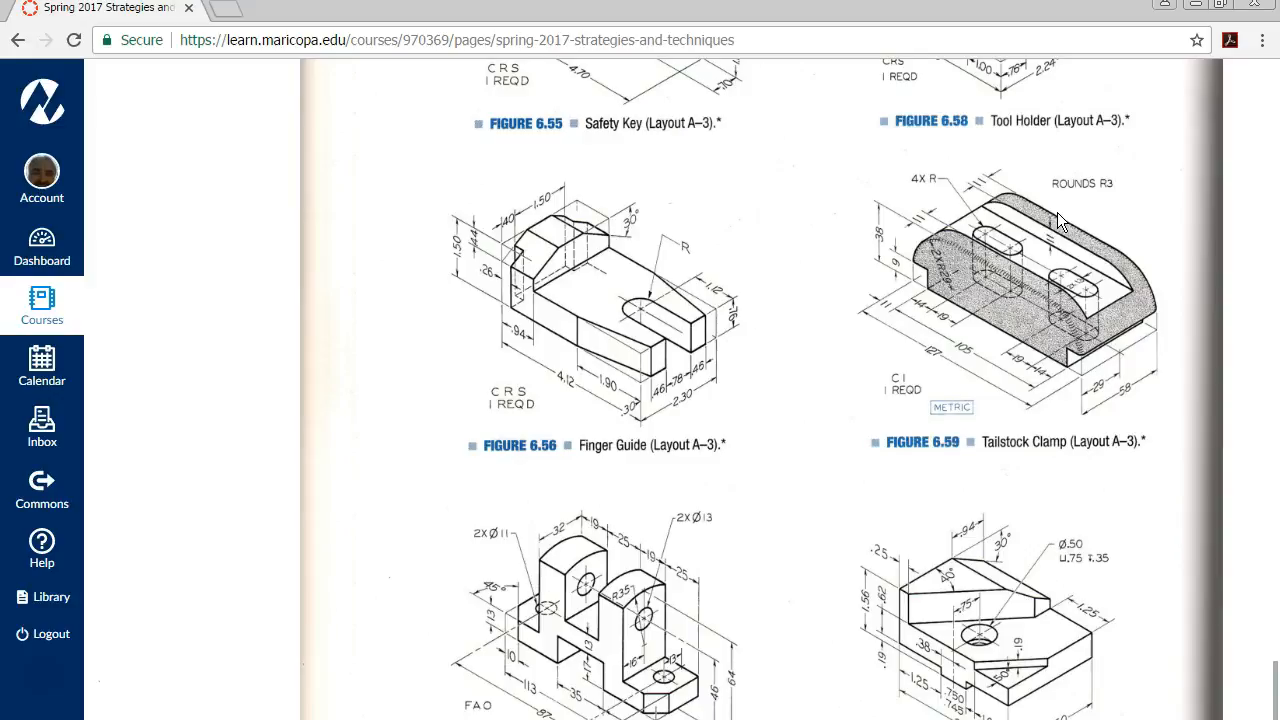
left_click(1062, 214)
left_click_drag(566, 18, 1279, 165)
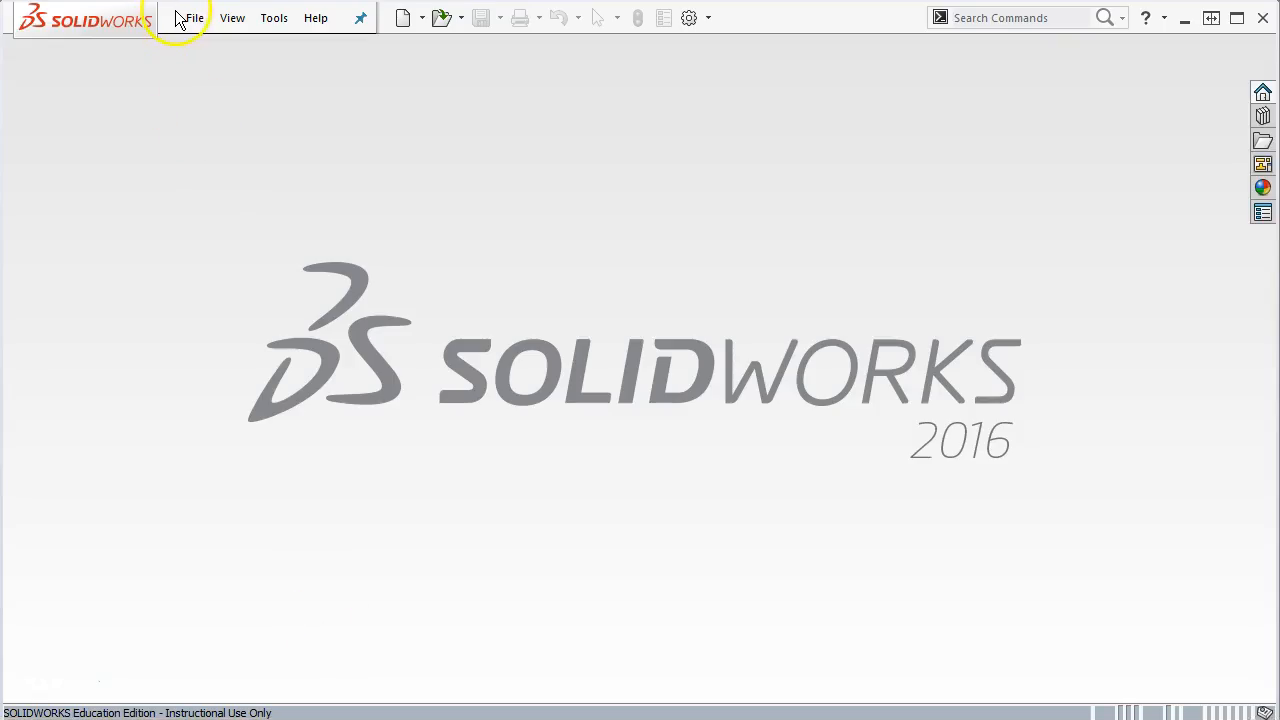
Create a new part document from the Part inch template in the SW Tempalates set
left_click(194, 22)
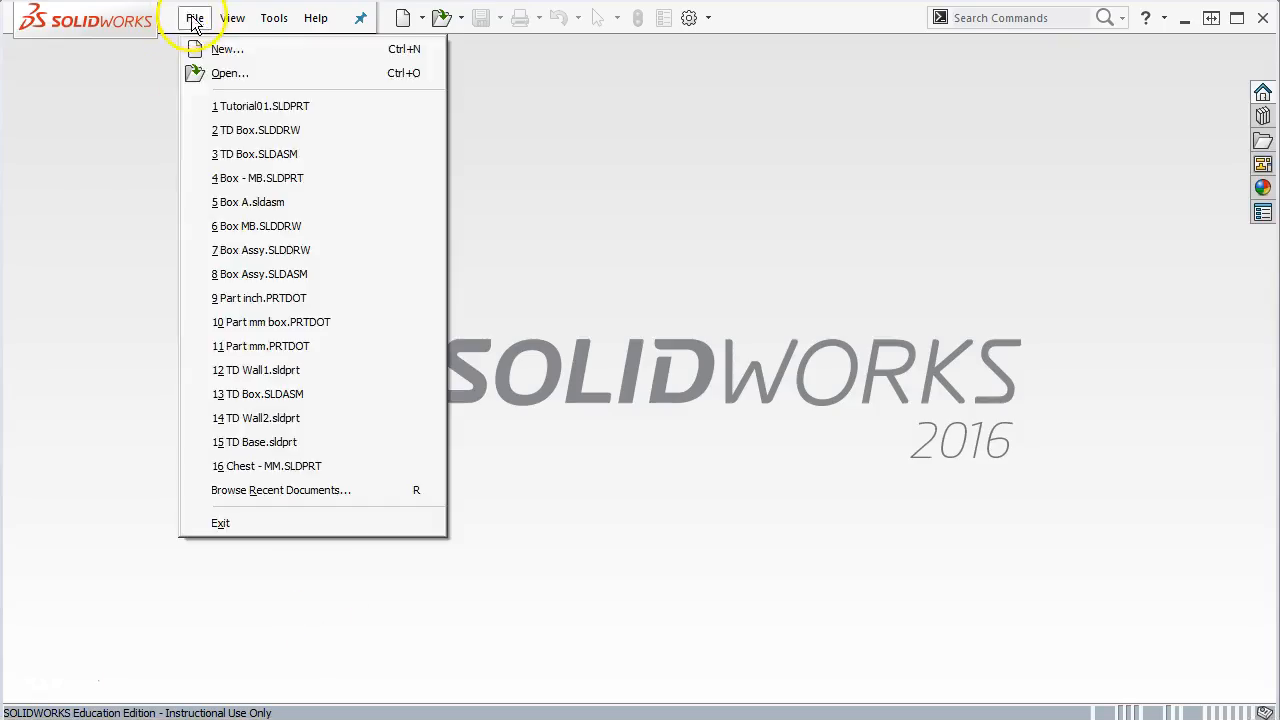
left_click(208, 46)
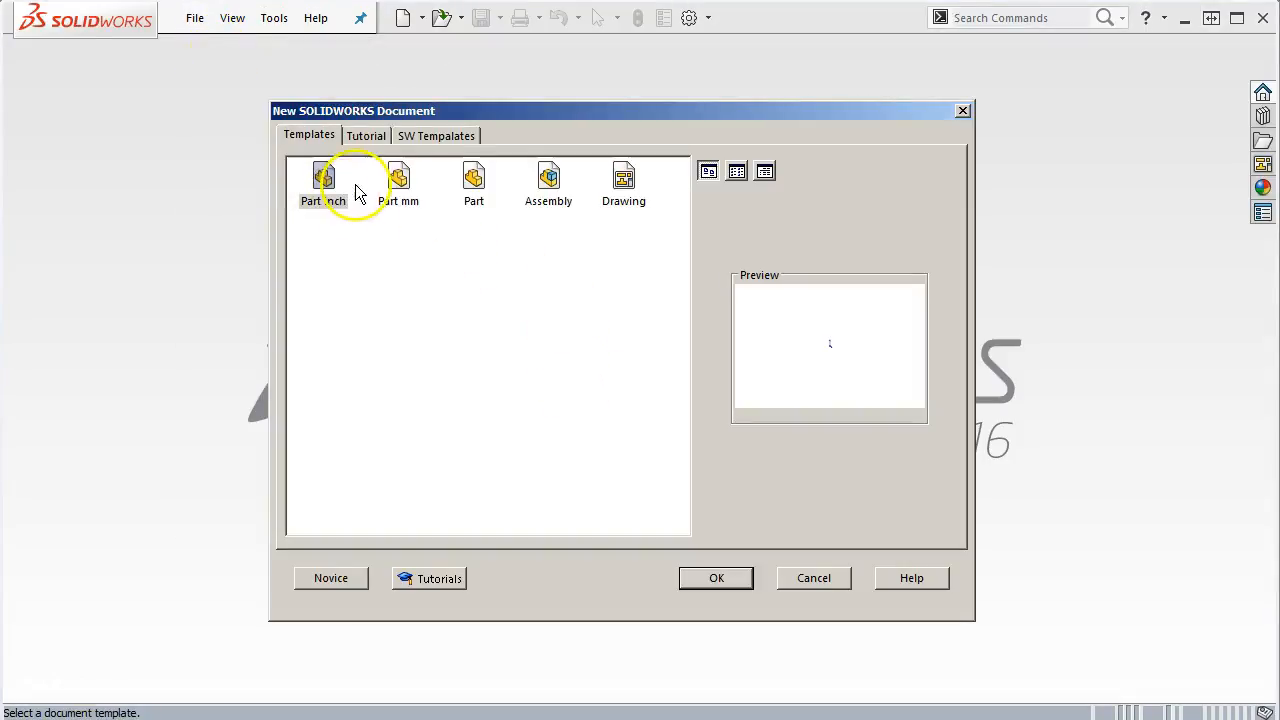
left_click(415, 138)
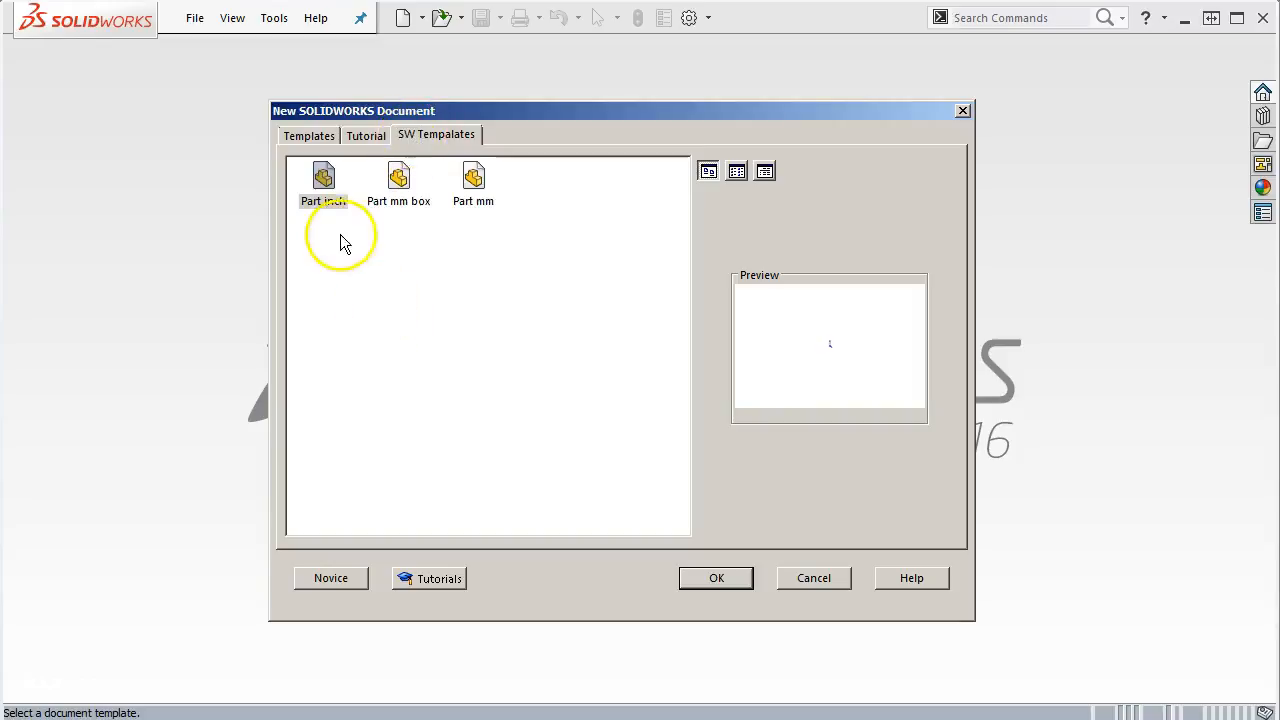
double_click(325, 177)
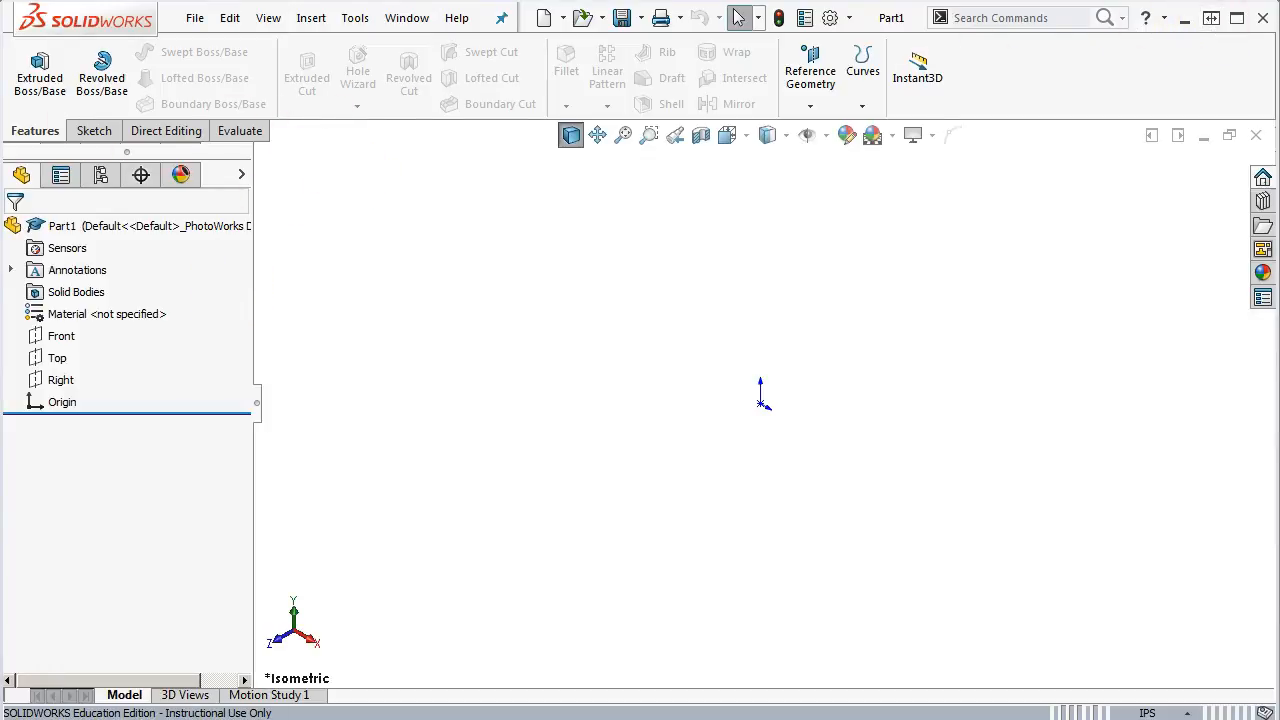
Open a new sketch on the Top plane
left_click_drag(2, 246, 48, 245)
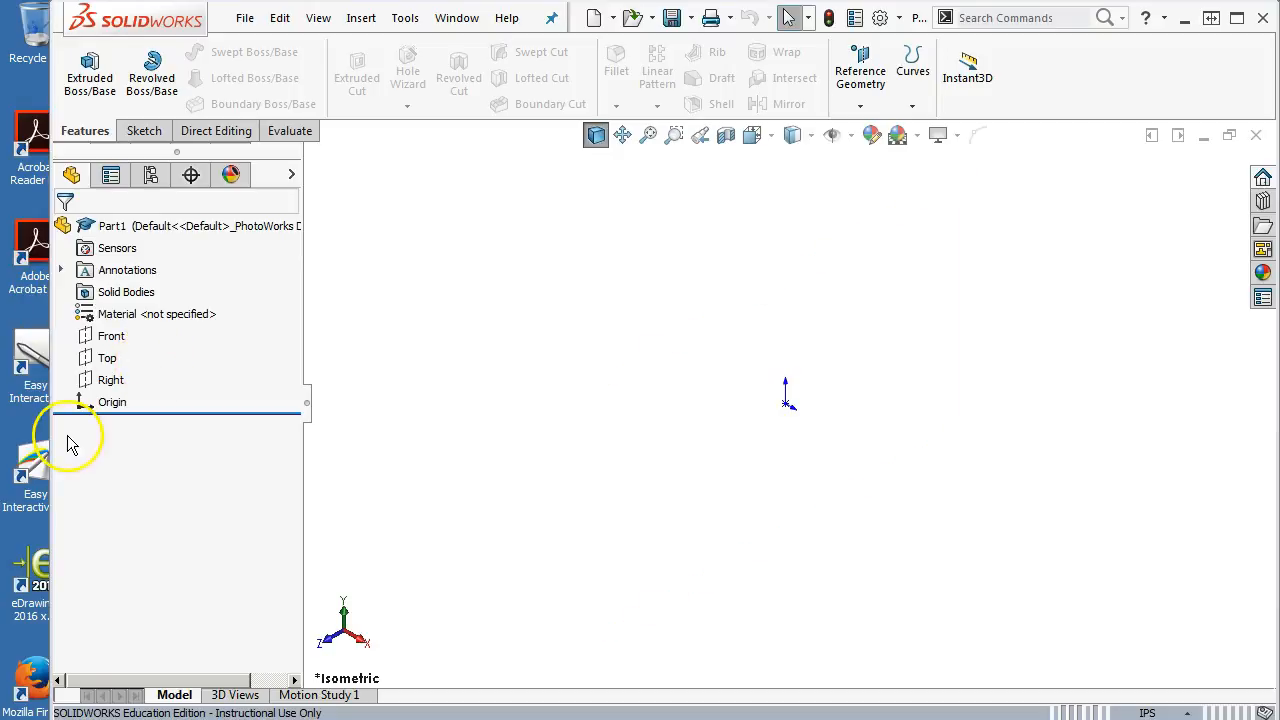
left_click(106, 362)
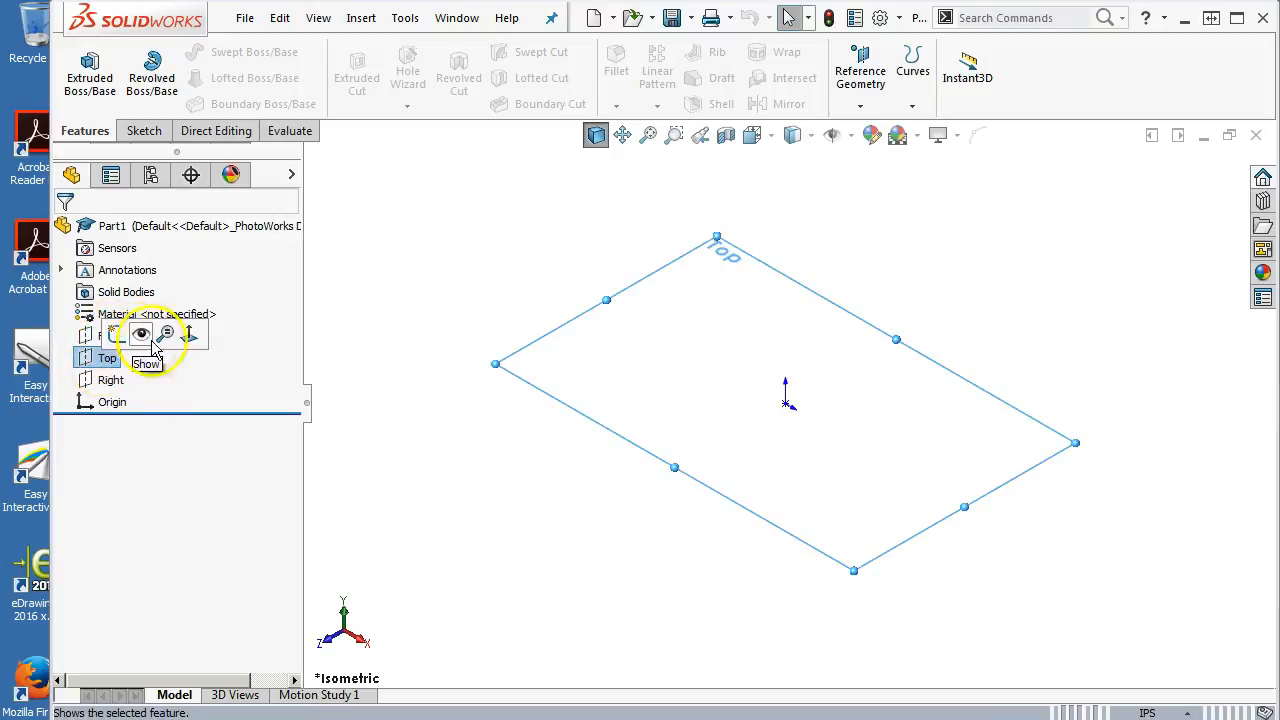
right_click(102, 358)
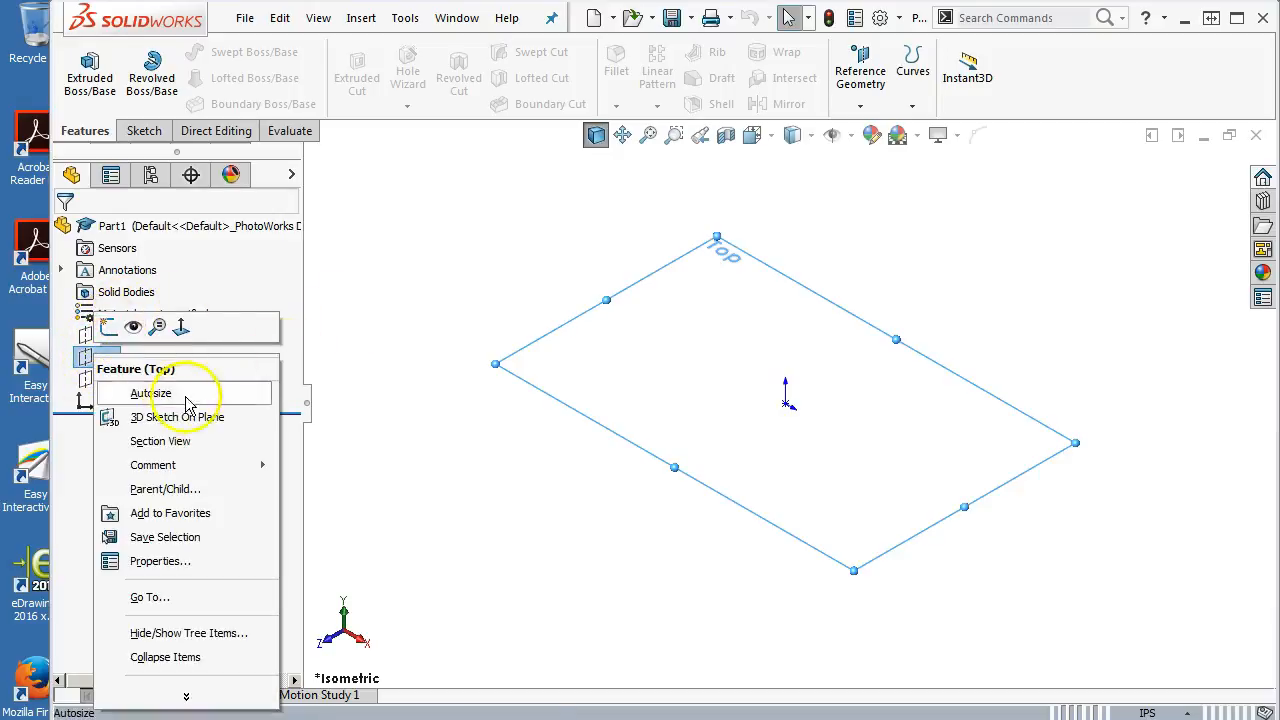
left_click(108, 333)
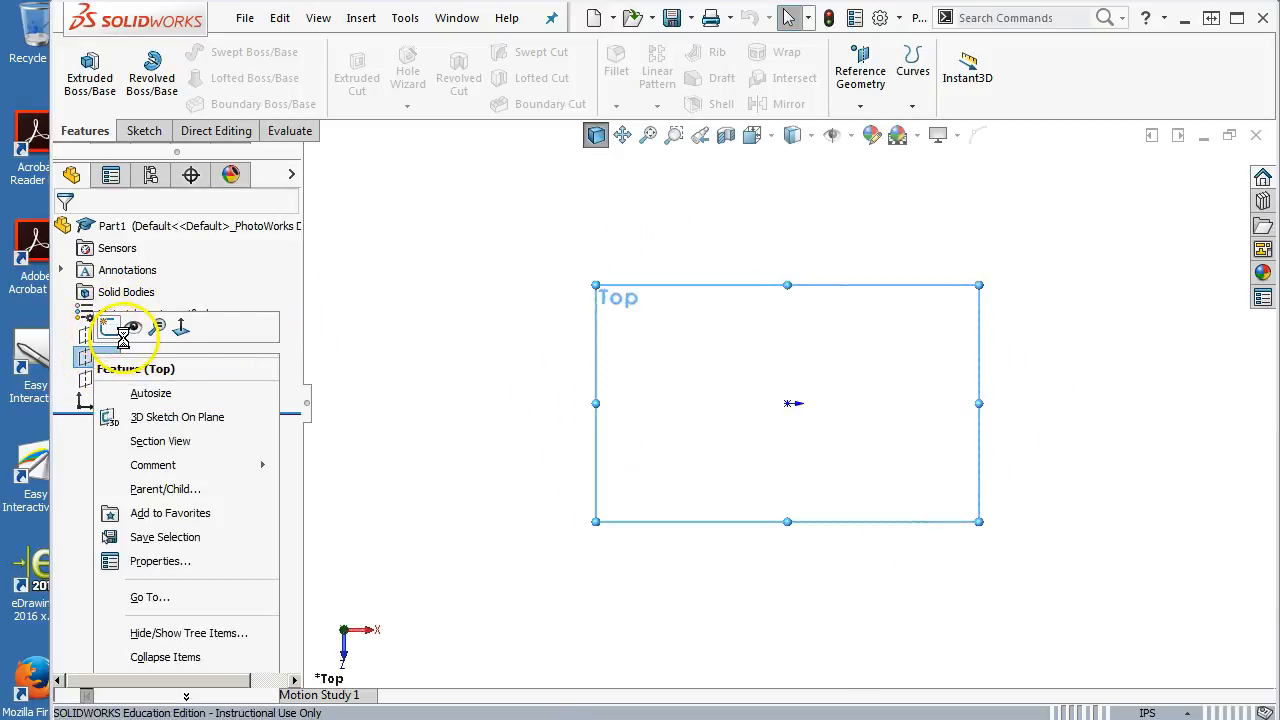
Draw a horizontal, infinite-length construction centerline through the origin
left_click(203, 51)
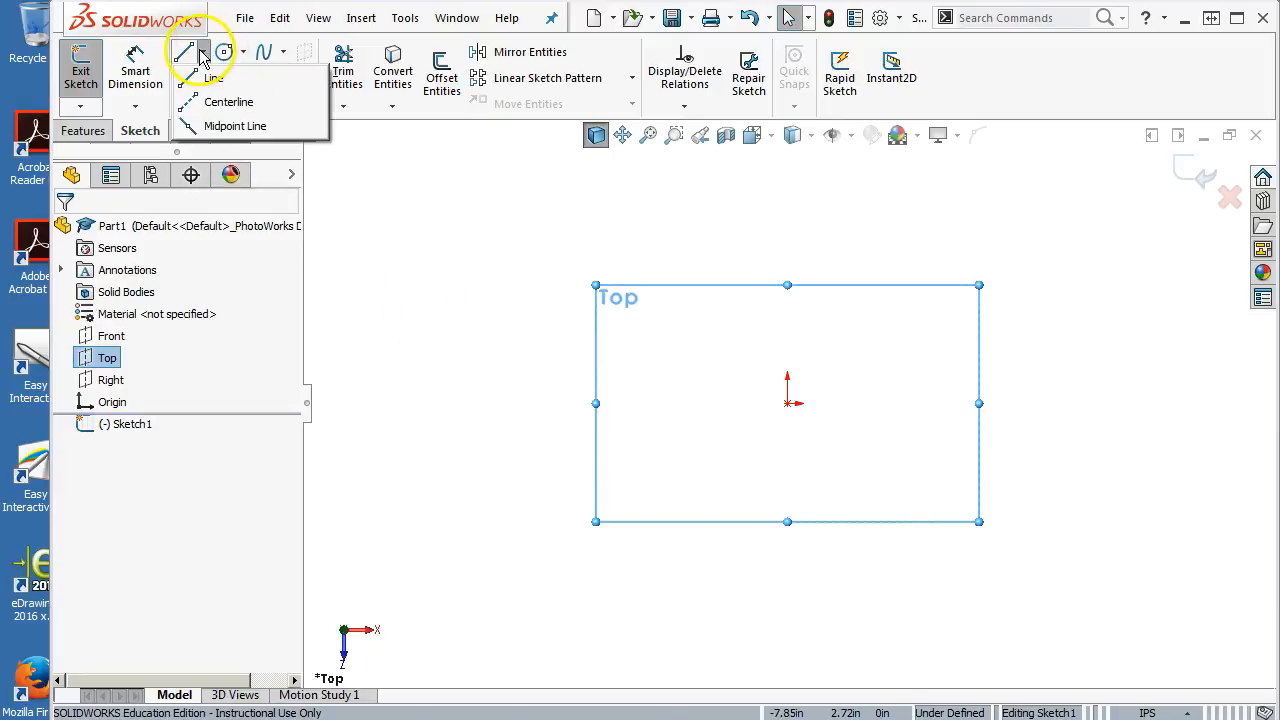
left_click(228, 103)
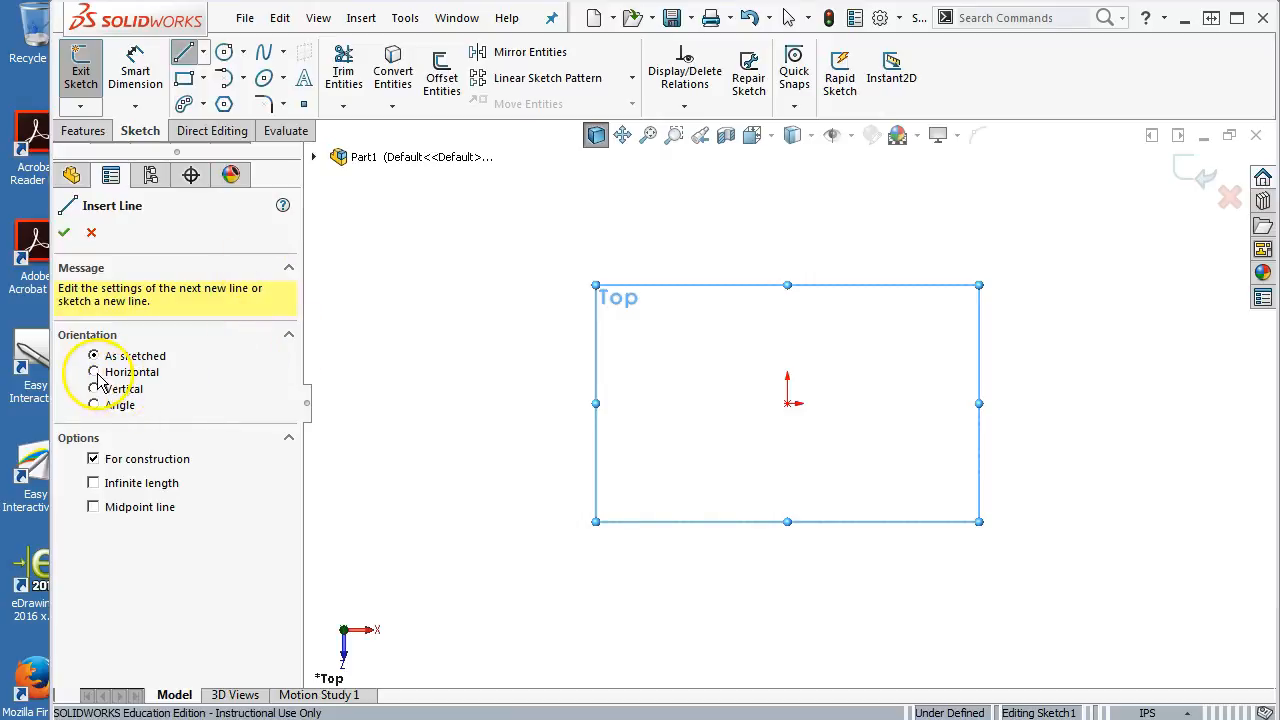
left_click(94, 372)
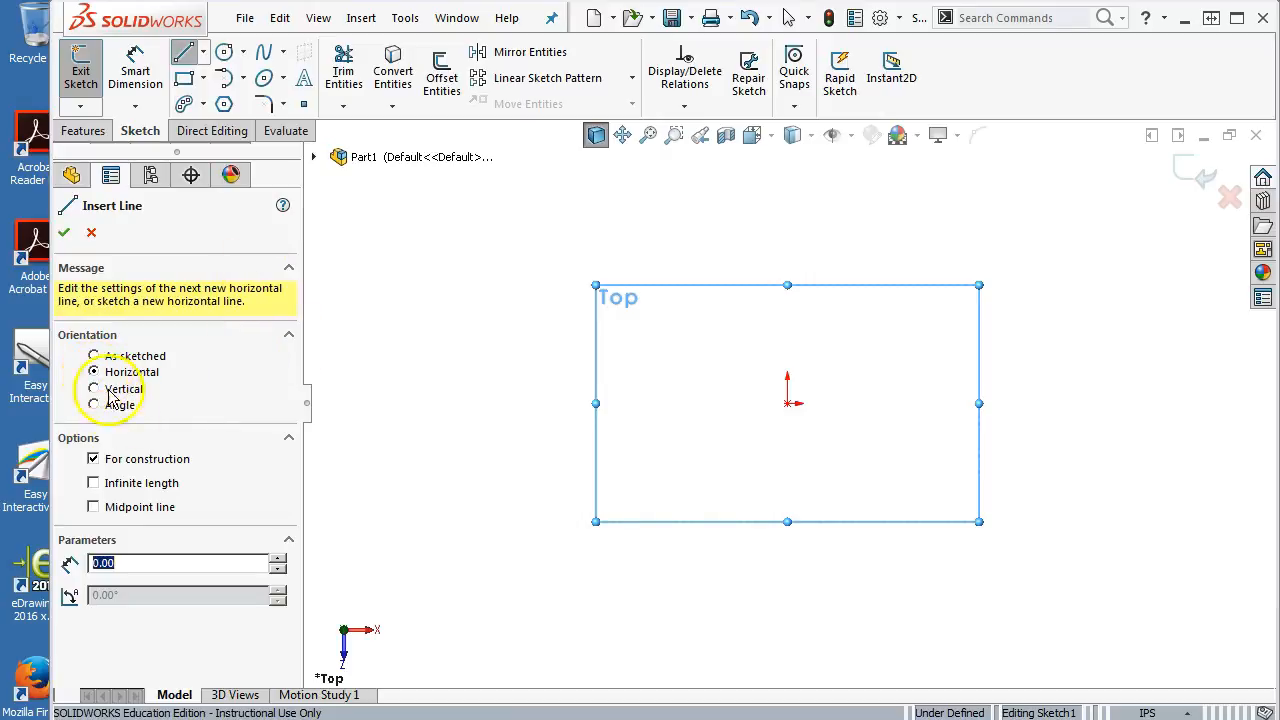
left_click(93, 483)
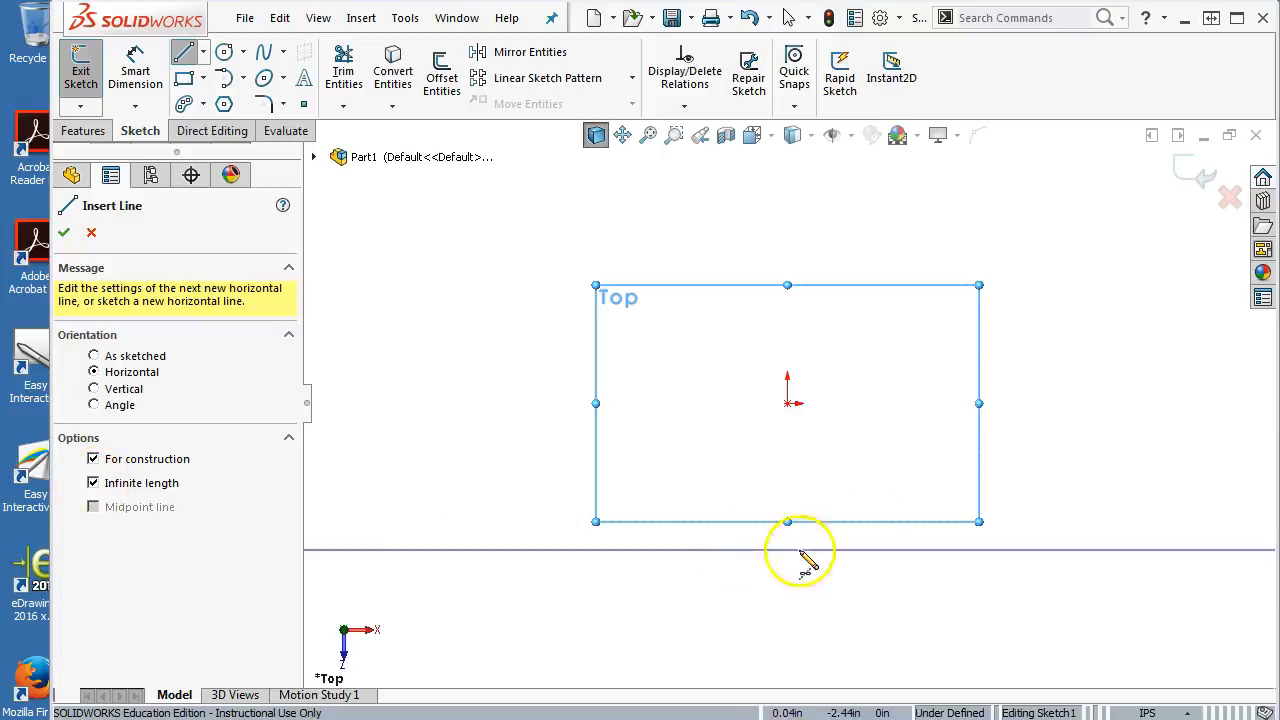
left_click(790, 405)
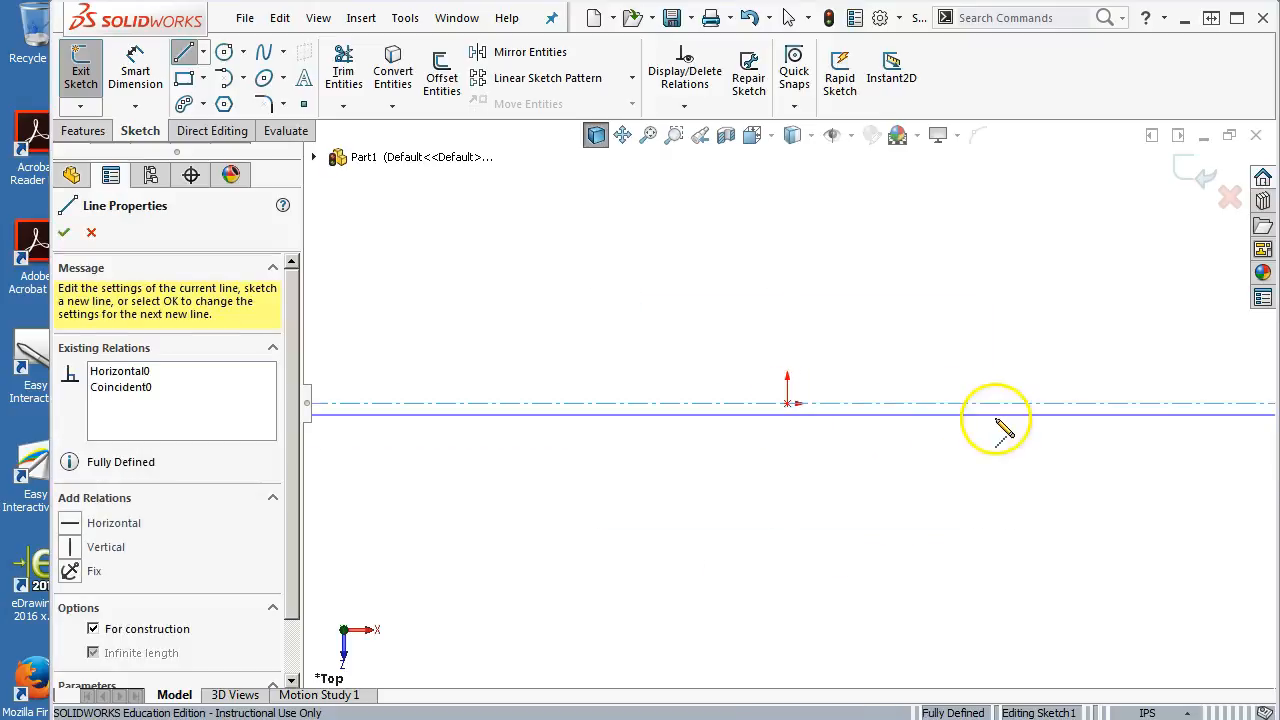
right_click(697, 303)
left_click(740, 320)
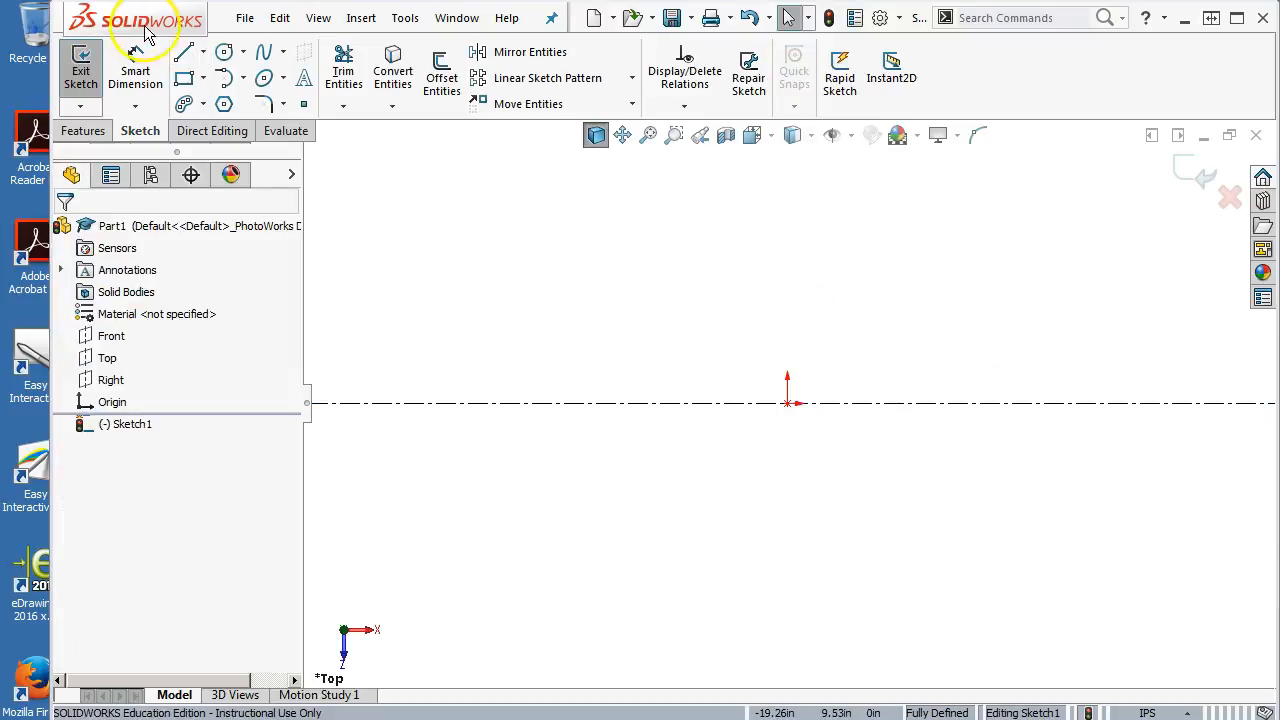
Sketch the upper half of the finger guide outline as a connected chain of lines starting at the origin
left_click(182, 52)
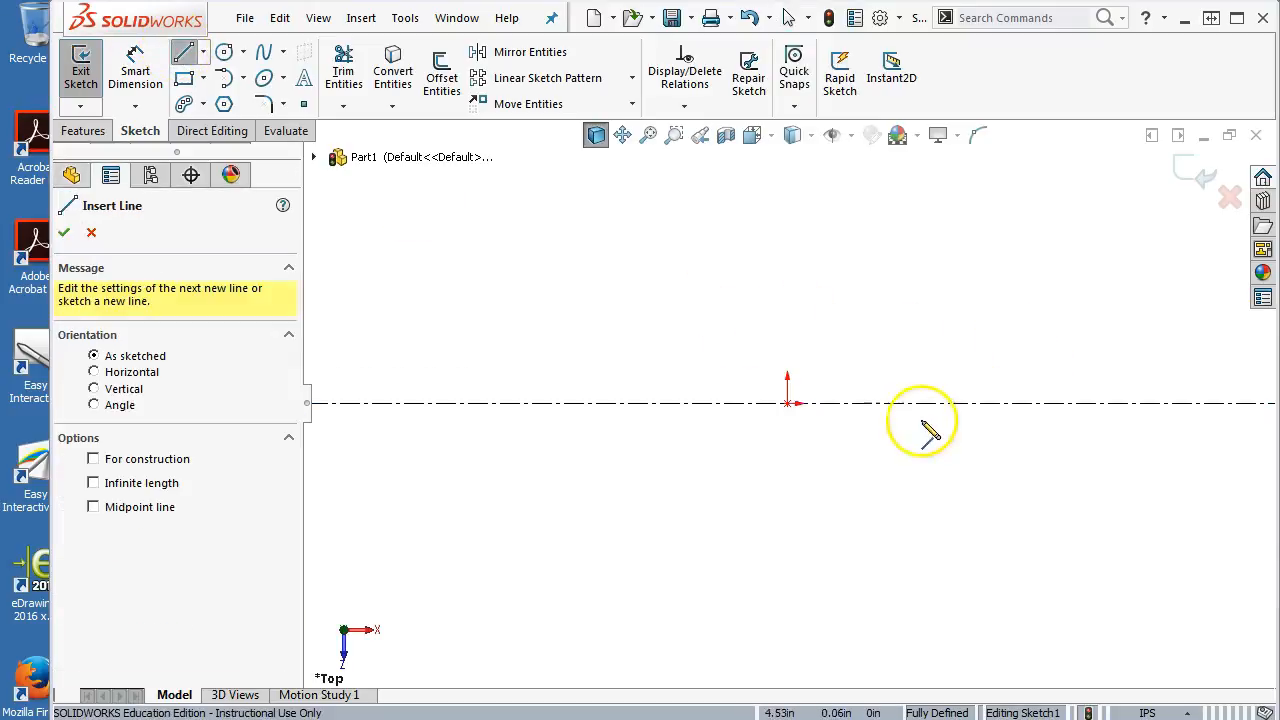
left_click(789, 402)
left_click(789, 365)
left_click(815, 365)
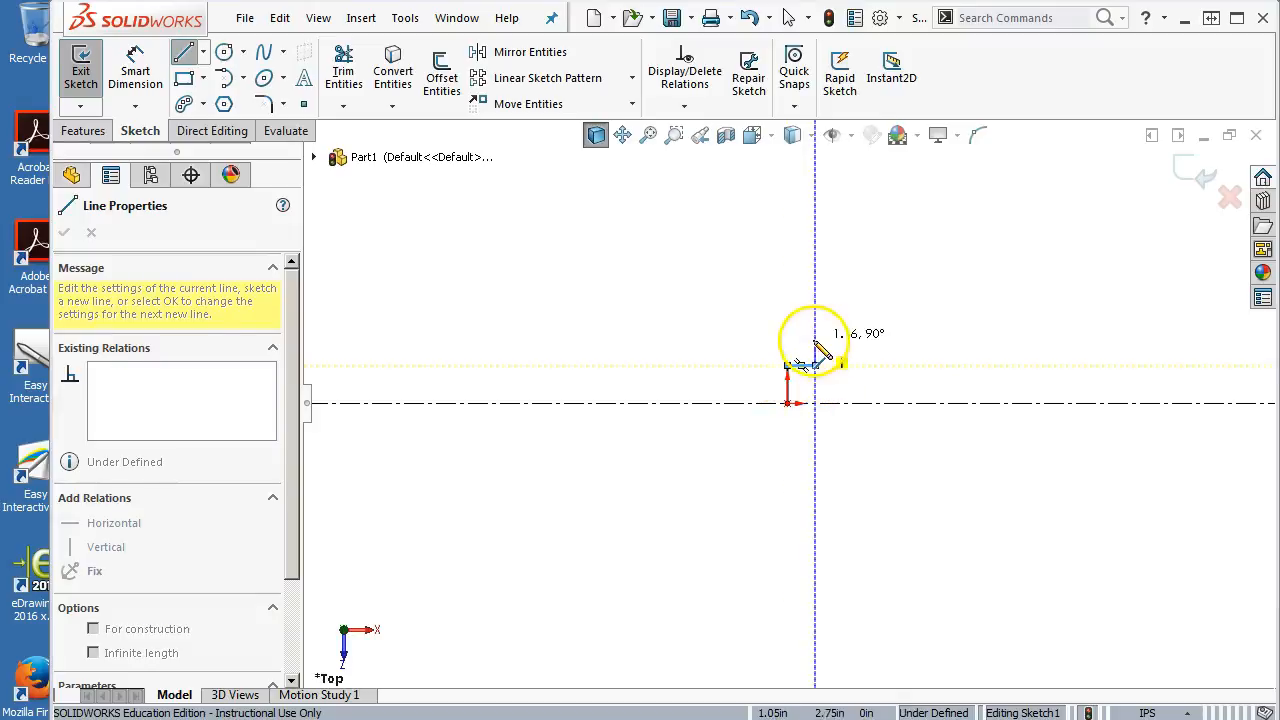
left_click(815, 321)
left_click(883, 321)
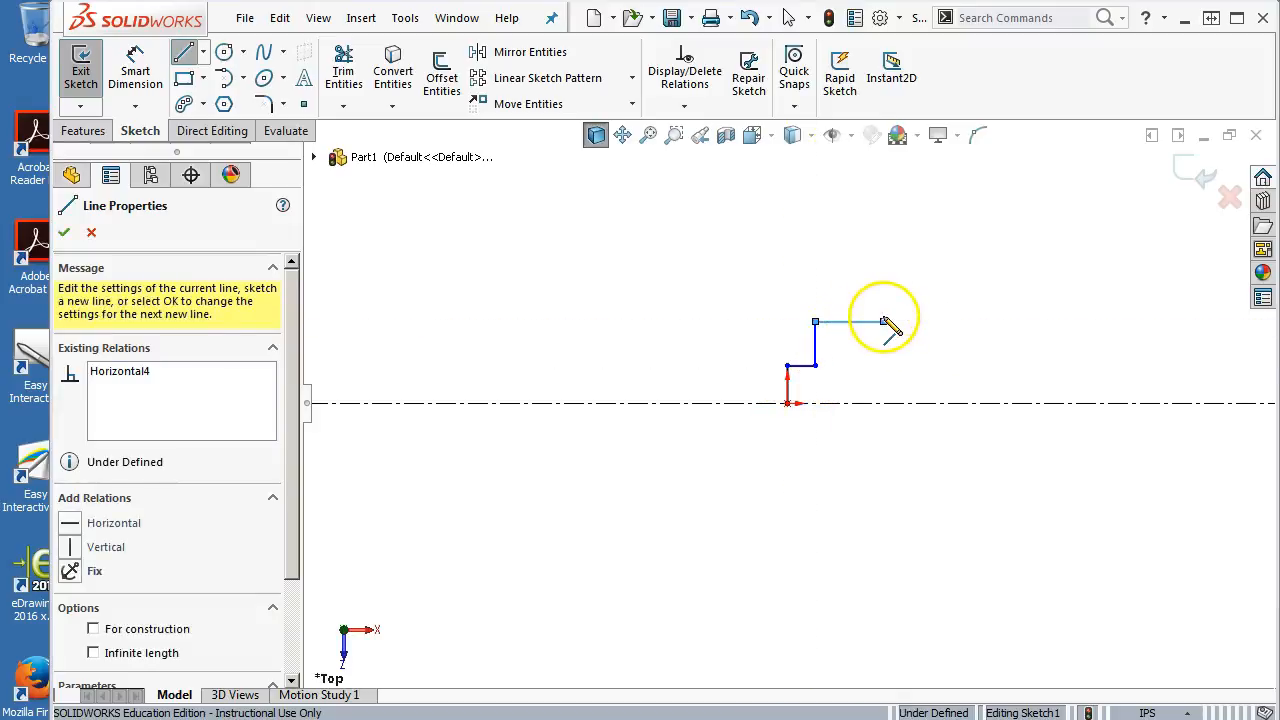
left_click(1037, 355)
left_click(1037, 375)
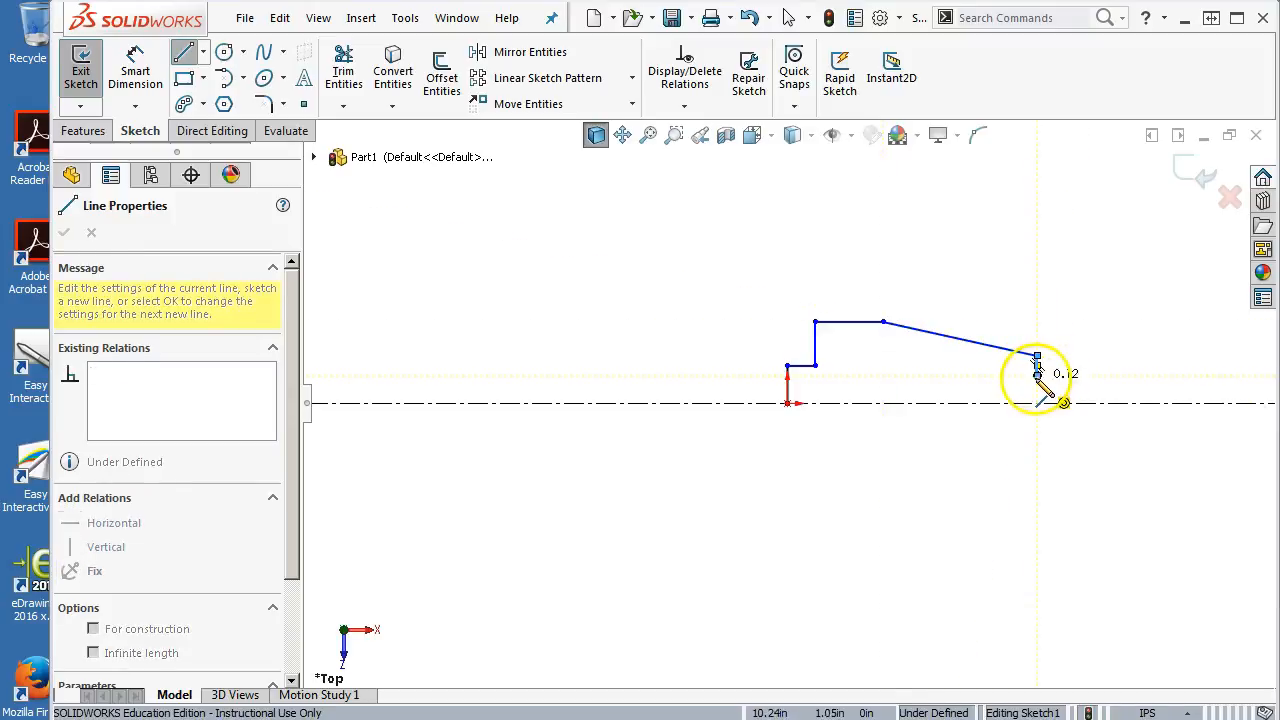
left_click(954, 376)
scroll(980, 402, "down", 5)
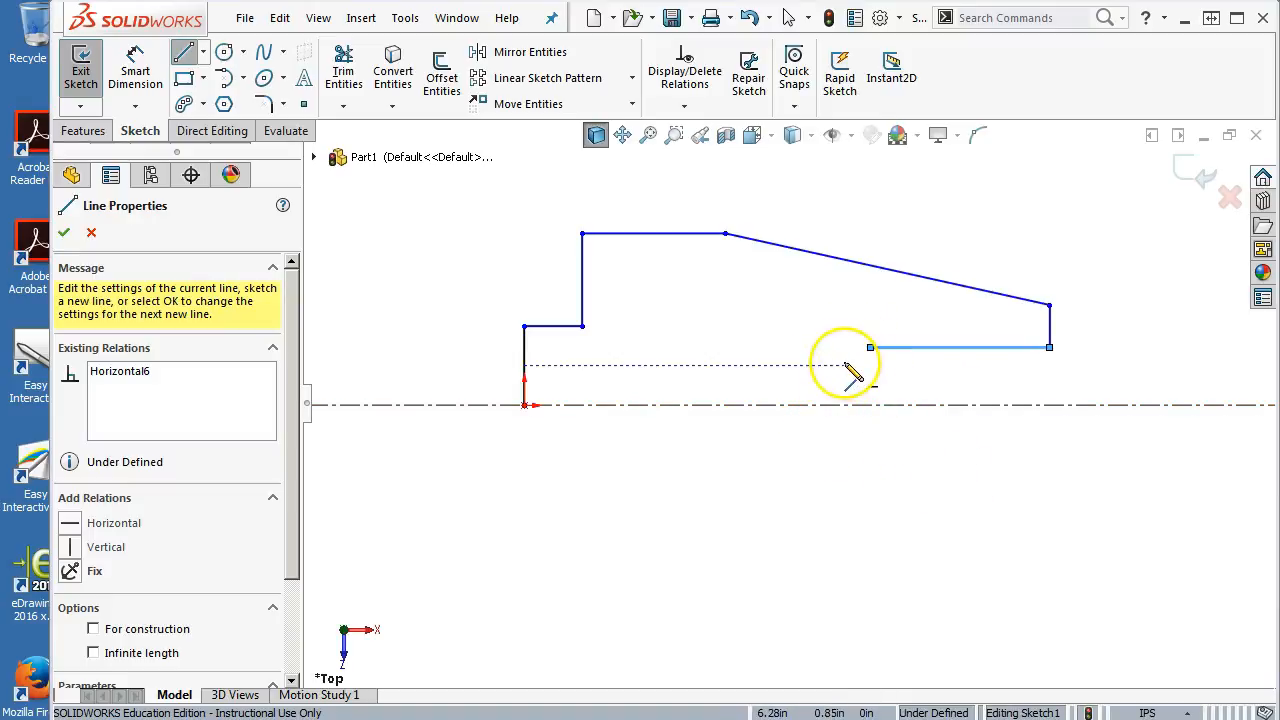
right_click(714, 288)
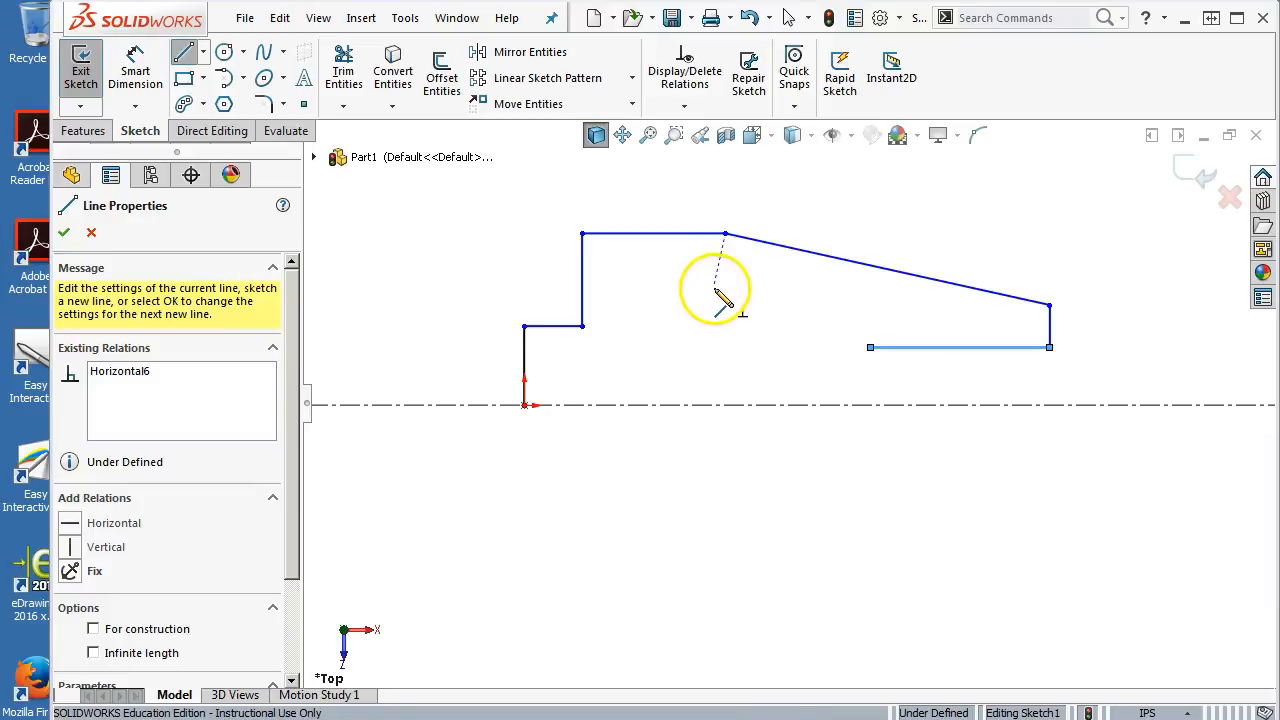
left_click(767, 306)
Mirror the outline lines about the horizontal centerline to form the lower half
scroll(758, 347, "up", 1)
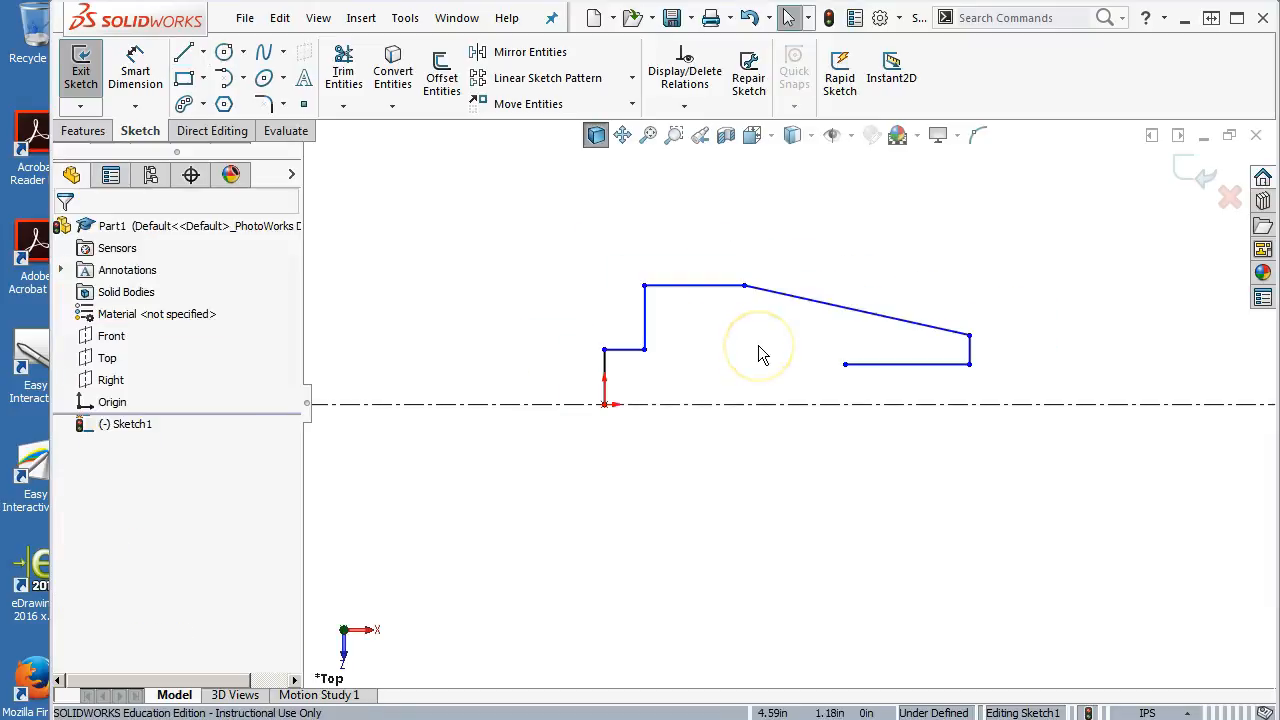
scroll(758, 347, "up", 1)
mouse_move(488, 241)
left_mouse_down()
mouse_move(517, 274)
mouse_move(1006, 491)
mouse_move(1095, 500)
left_mouse_up()
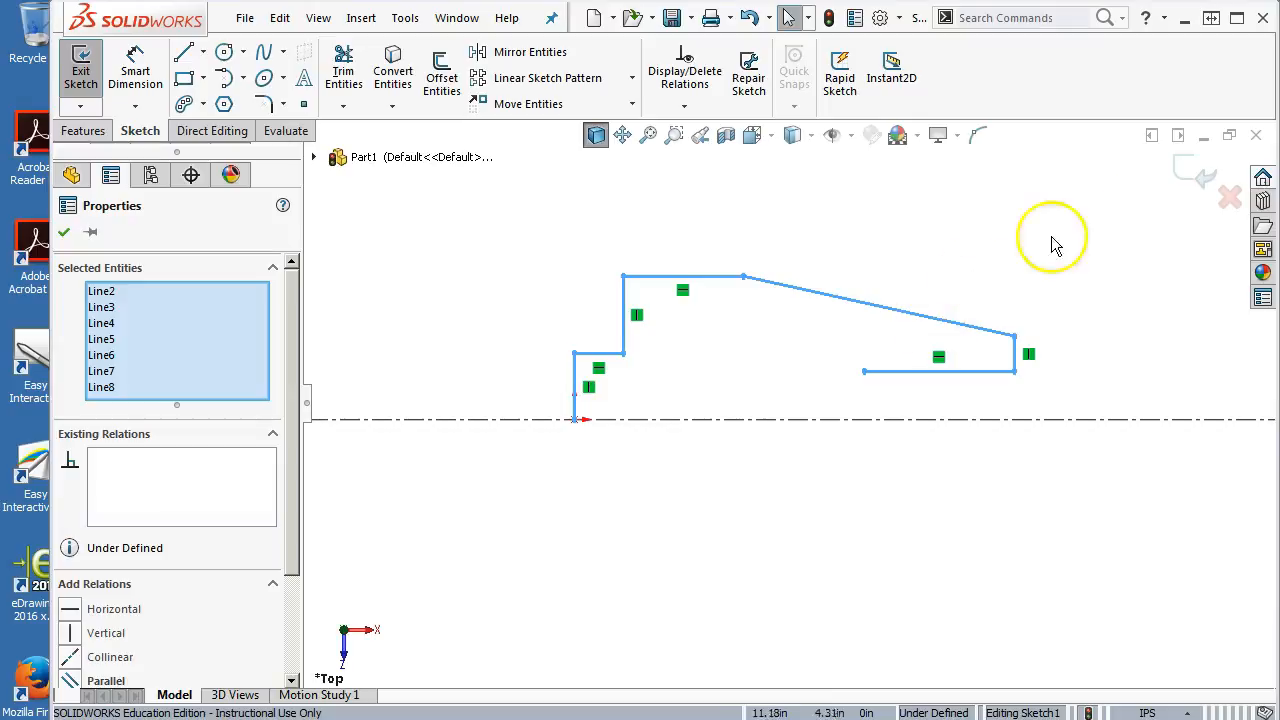
left_click(1095, 210)
left_click_drag(1095, 210, 491, 480)
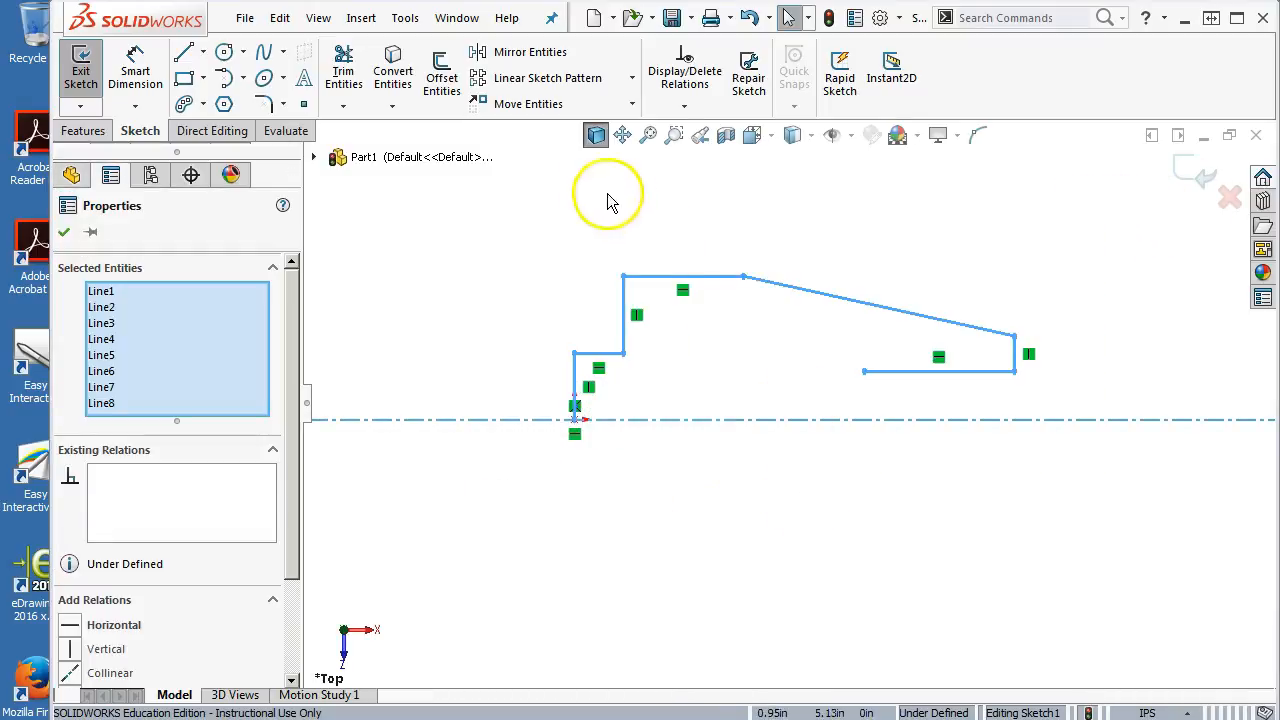
left_click(528, 58)
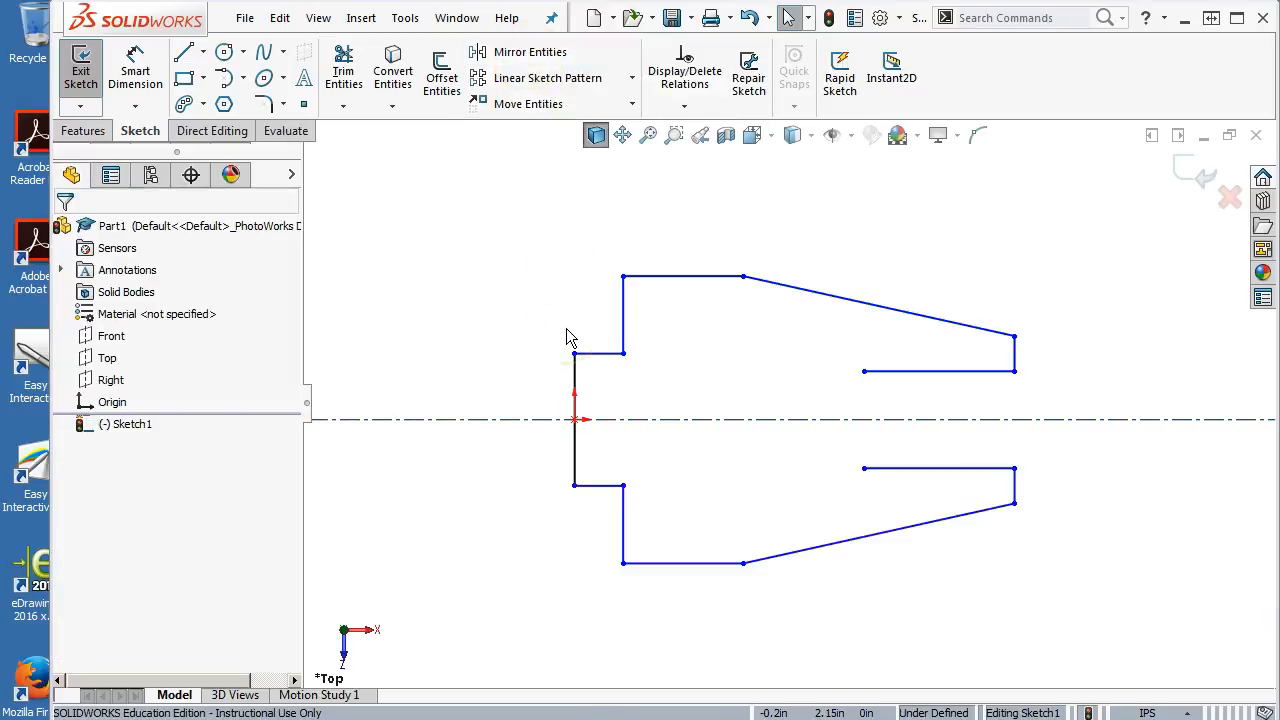
Close the slot's open end with a tangent arc joining the two inner horizontal lines
left_click(224, 80)
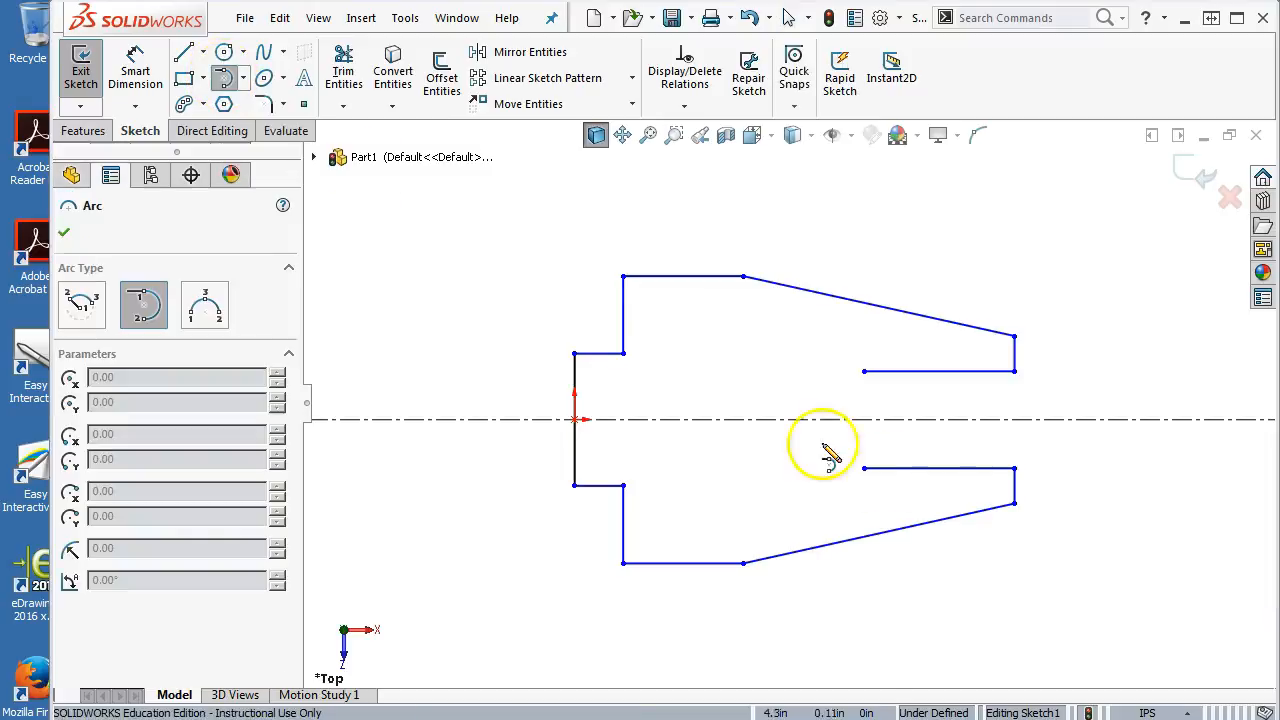
left_click(864, 372)
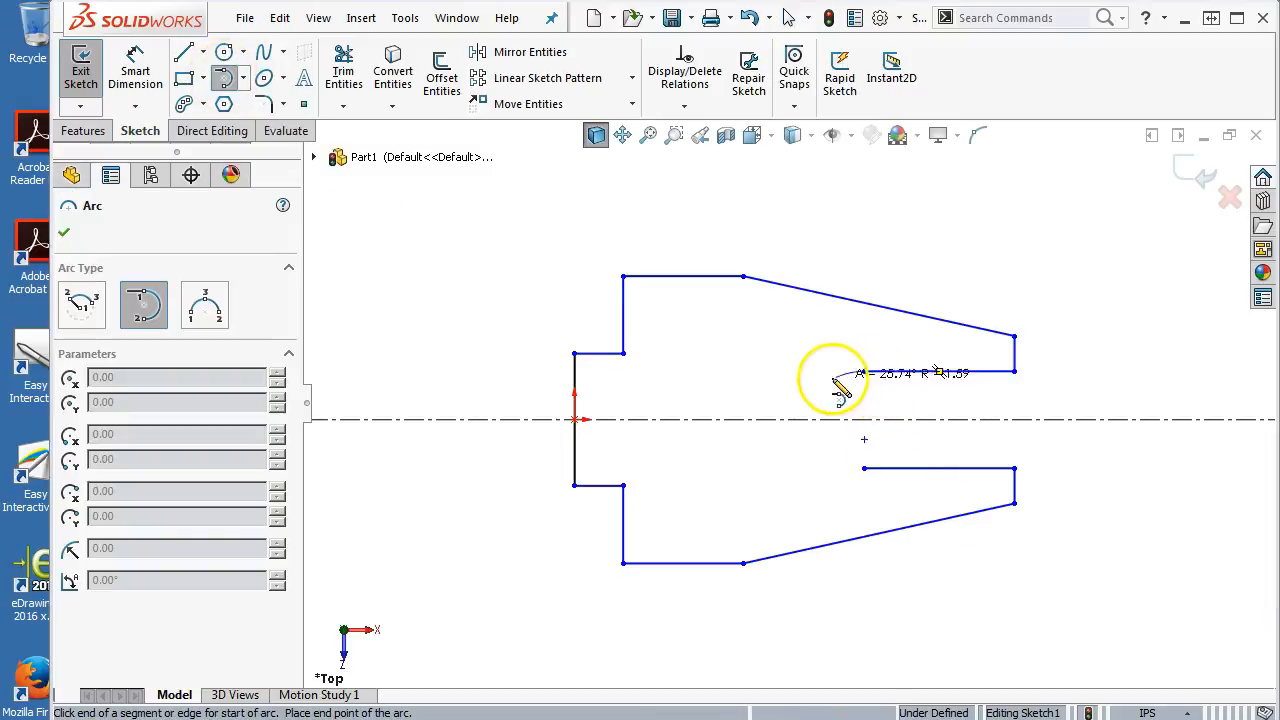
left_click(864, 468)
right_click(891, 229)
left_click(912, 235)
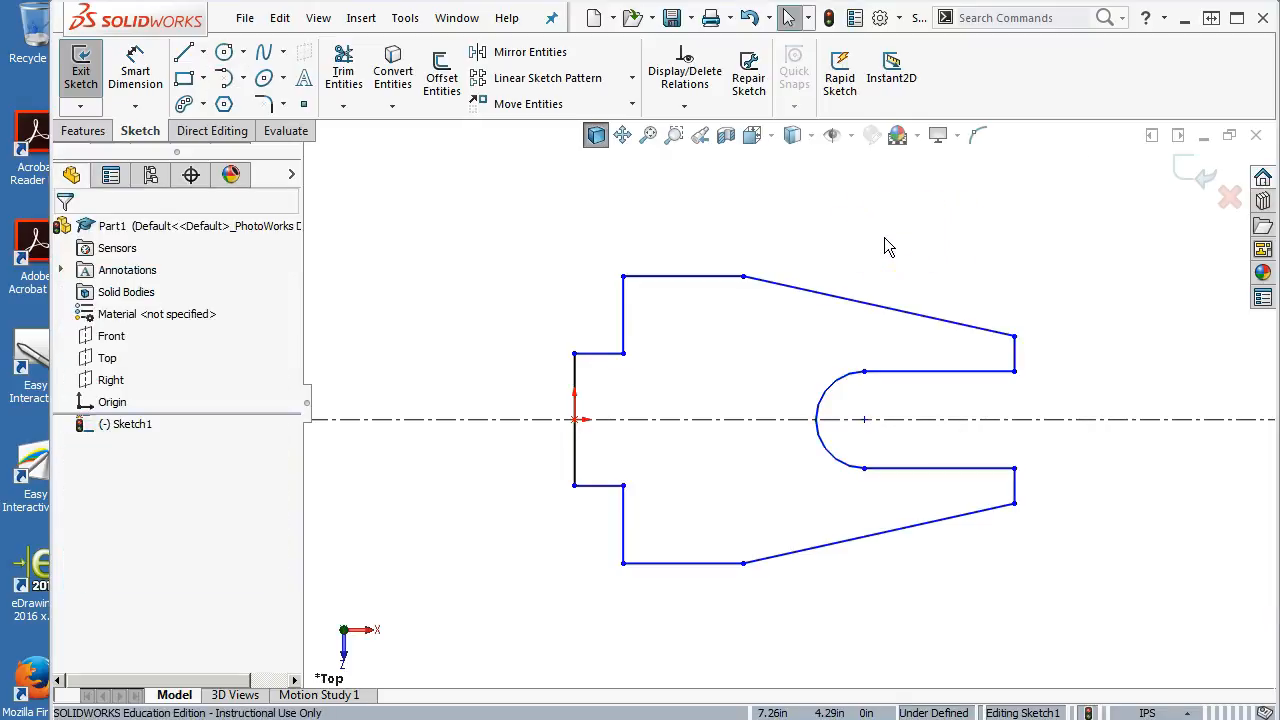
Draw a vertical line across the profile from the top edge to the bottom edge
left_click(183, 52)
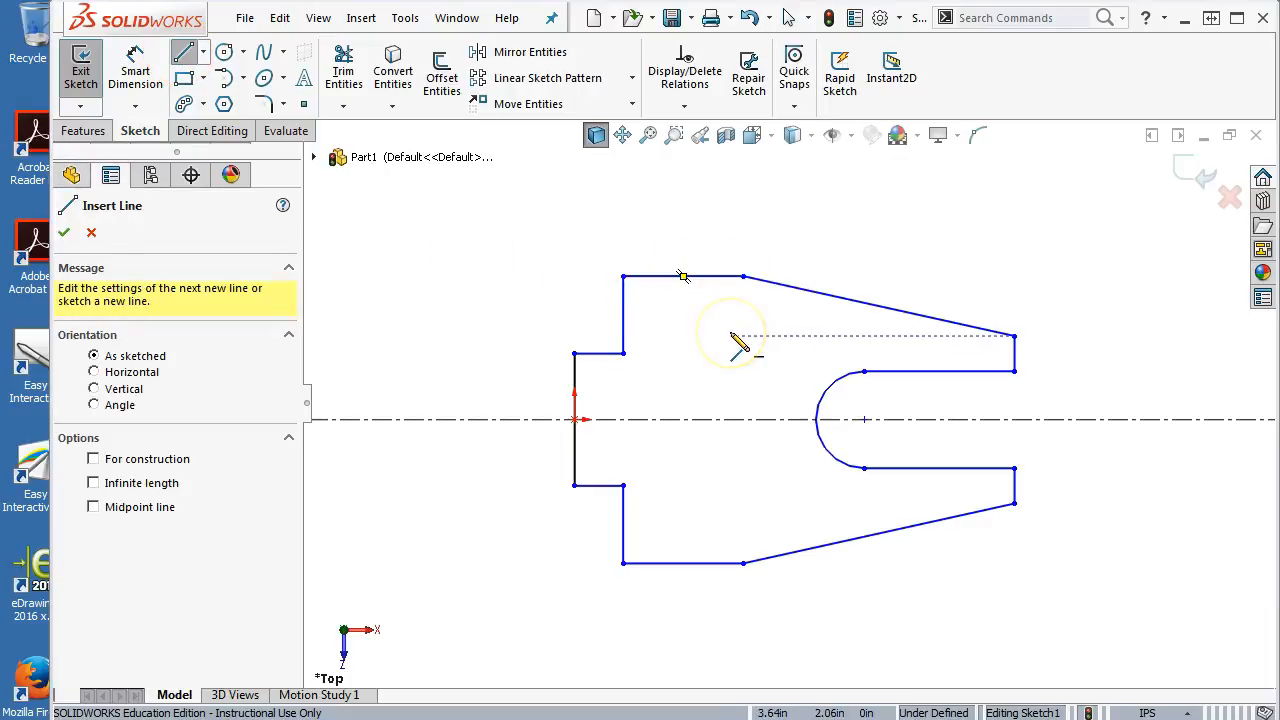
left_click(660, 276)
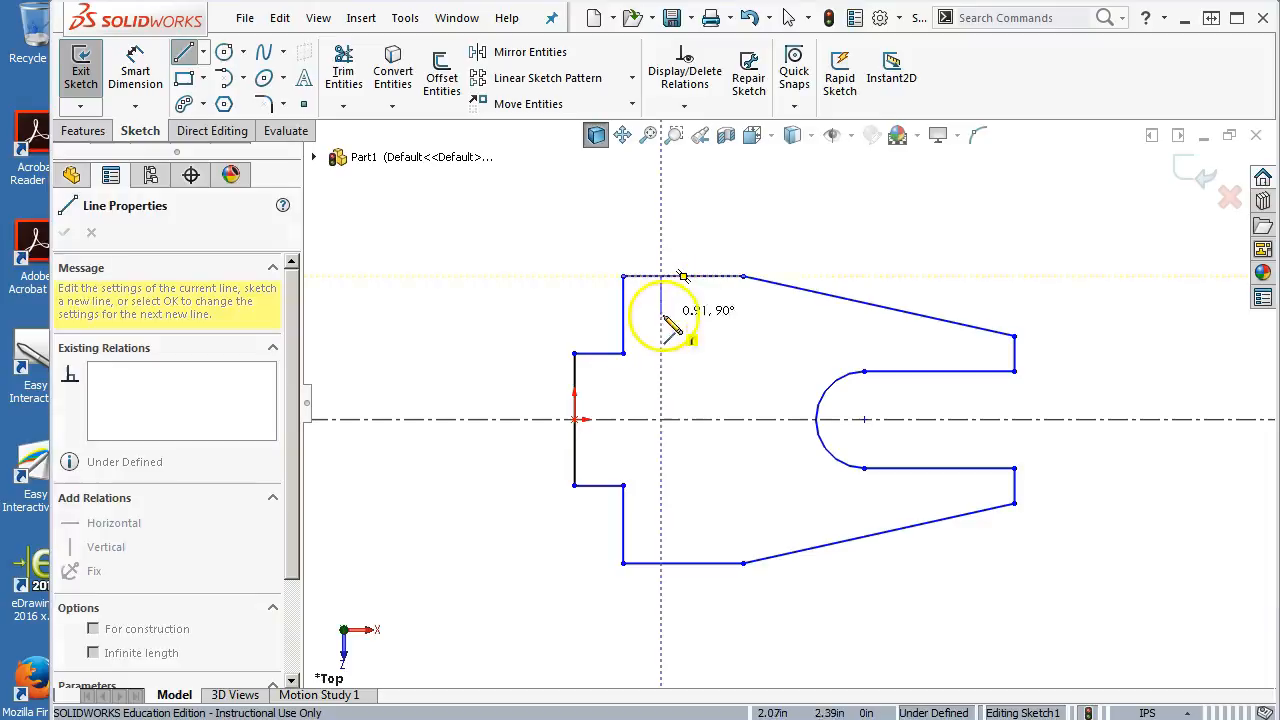
left_click(660, 563)
right_click(832, 222)
left_click(873, 229)
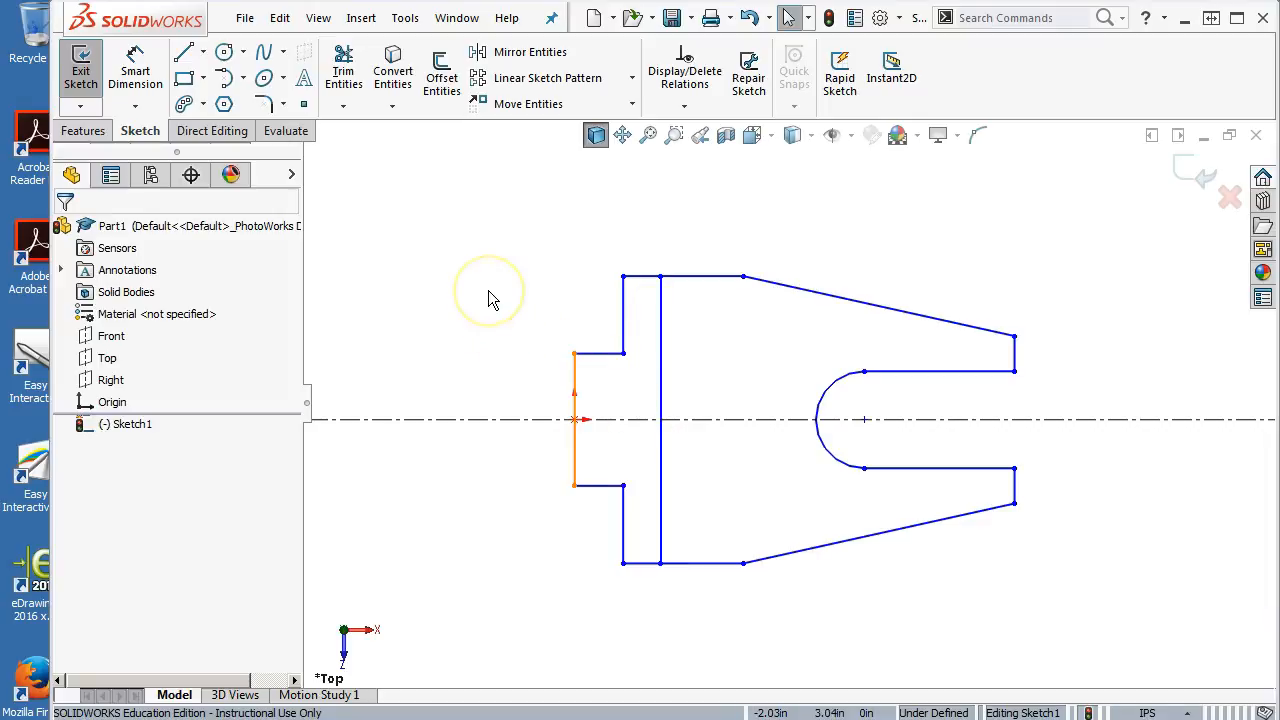
Try to set the left end line's height to 150 with Smart Dimension, then dismiss the error and cancel
left_click(135, 75)
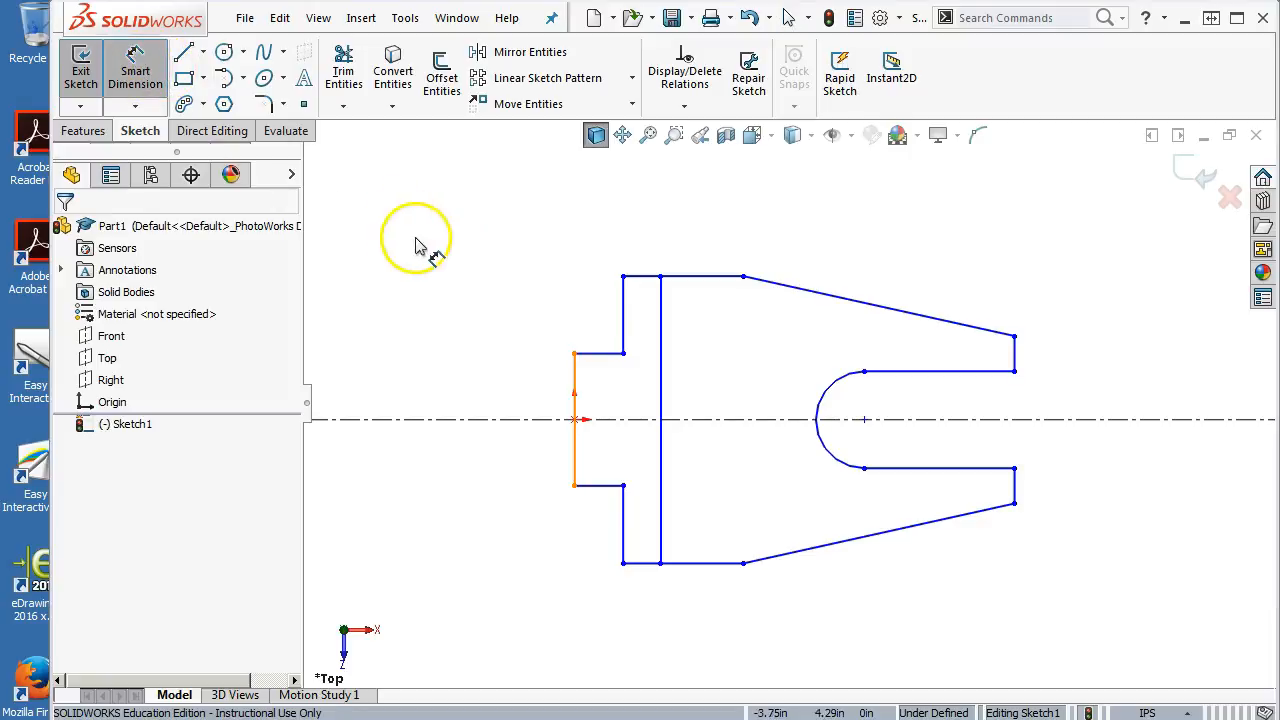
left_click(576, 385)
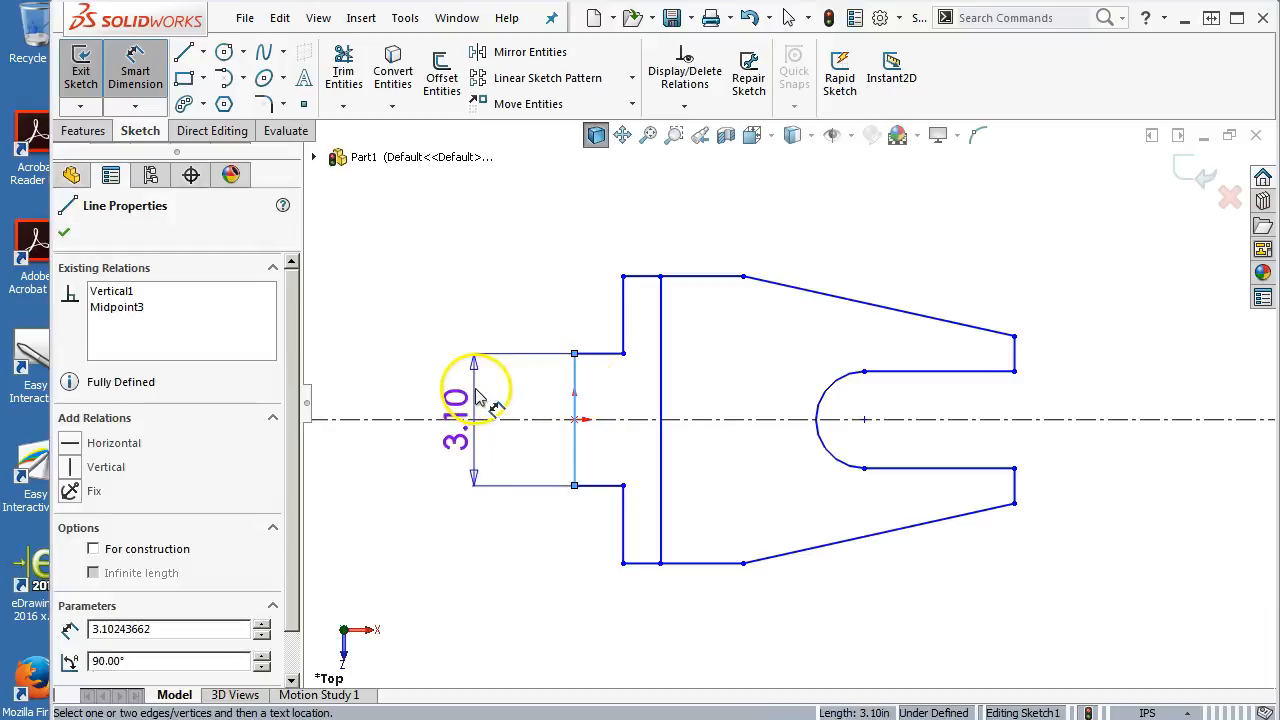
left_click(474, 395)
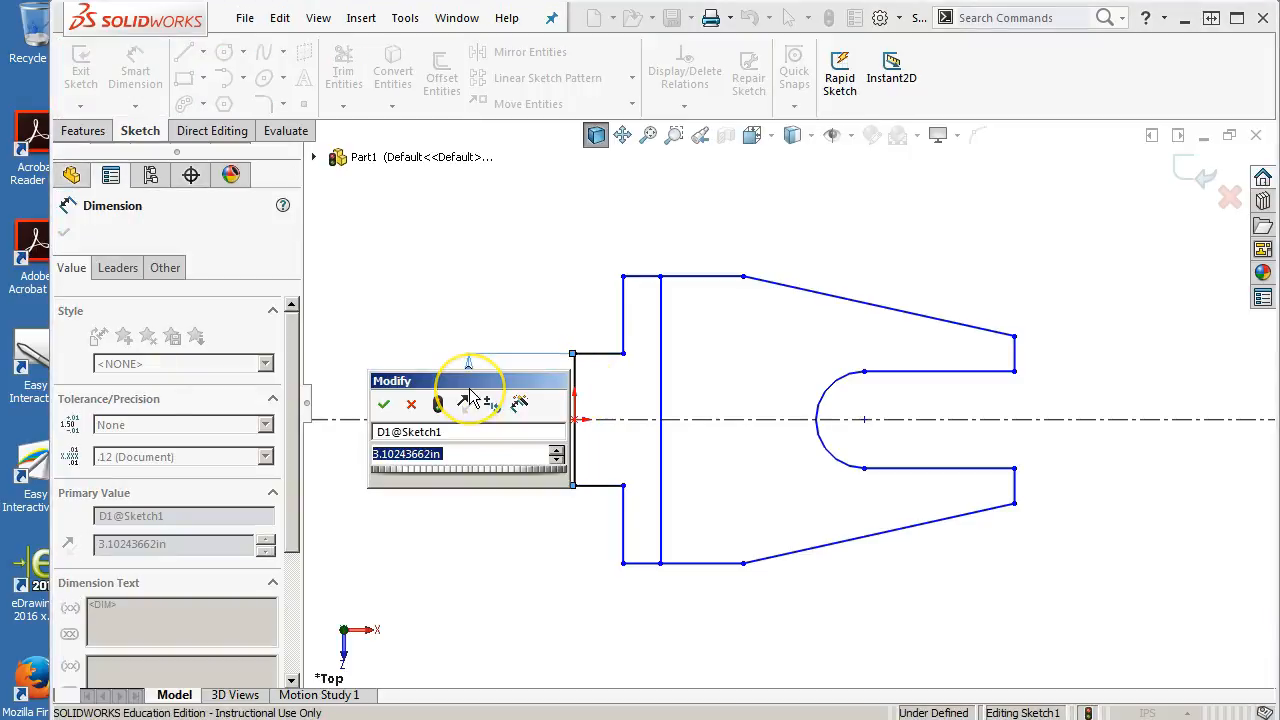
type("150")
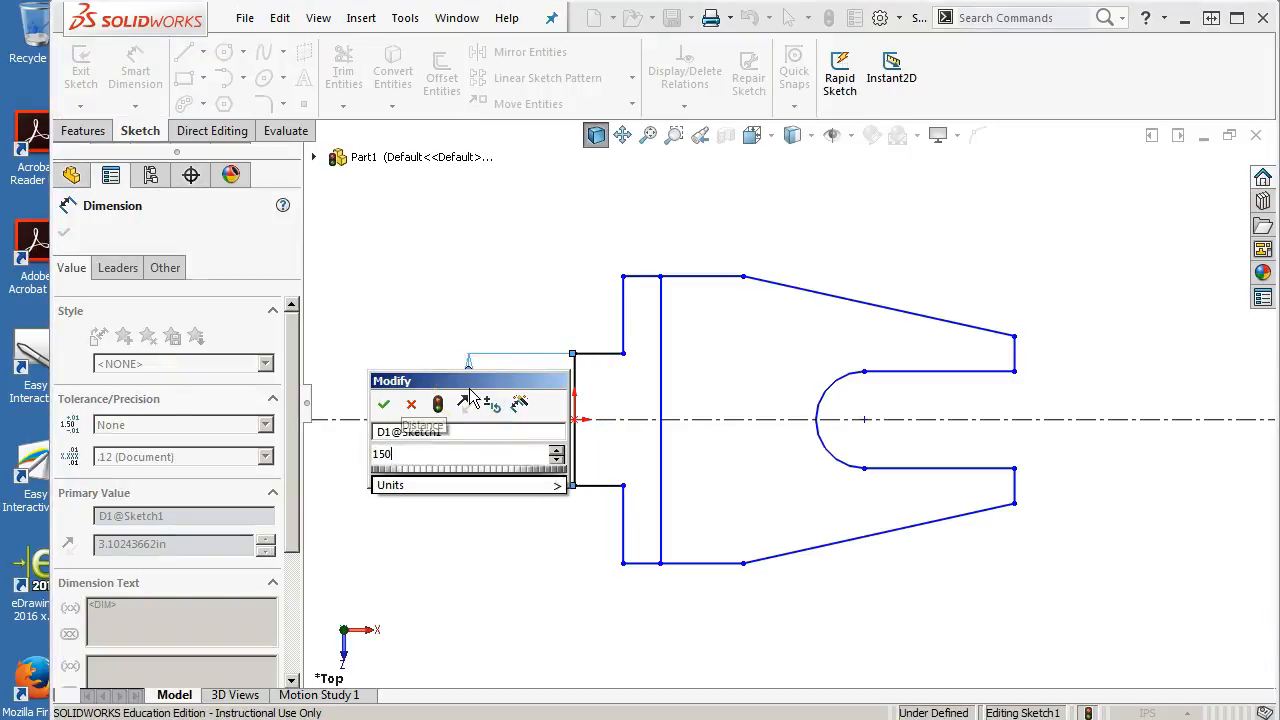
key("Return")
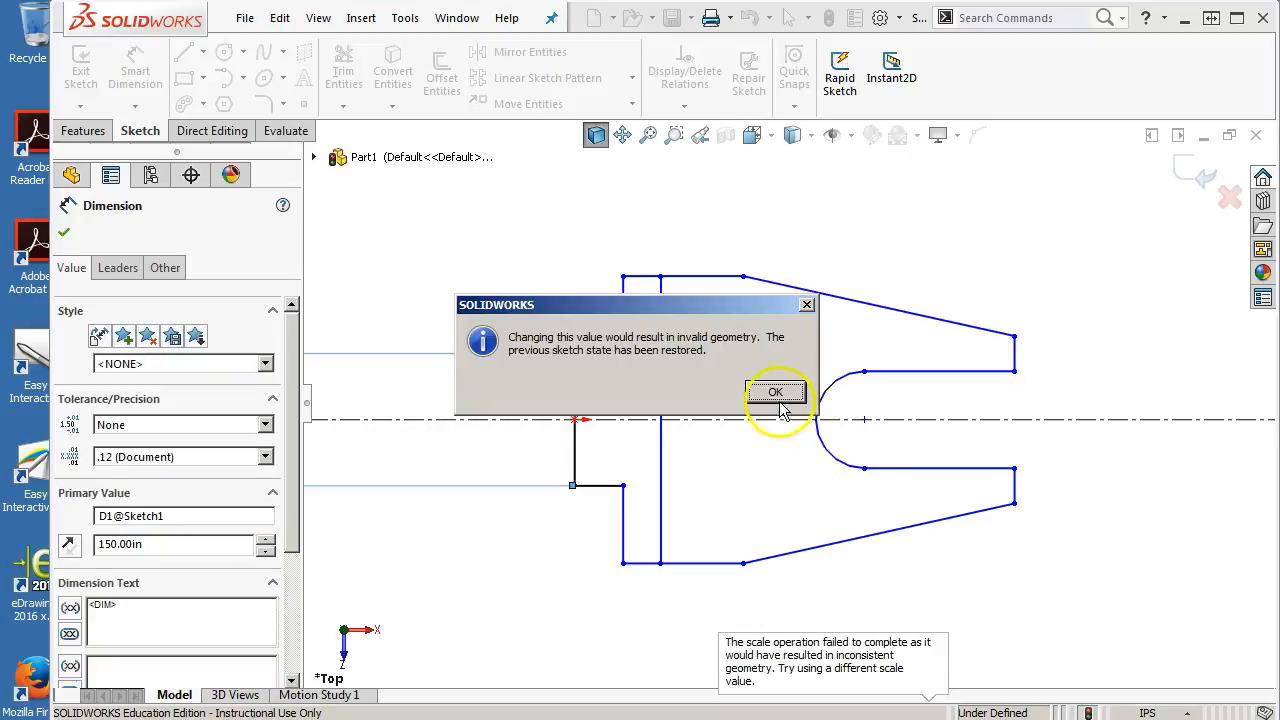
left_click(776, 394)
scroll(571, 415, "up", 9)
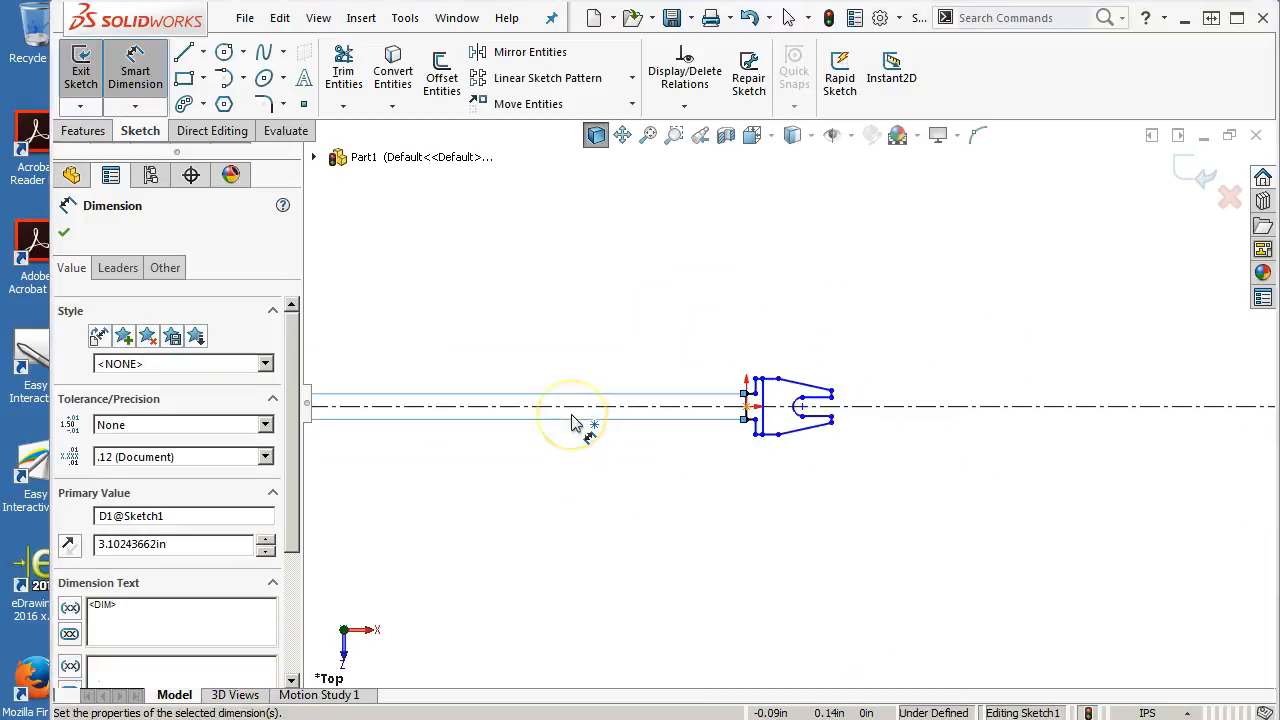
key("Escape")
scroll(729, 420, "down", 8)
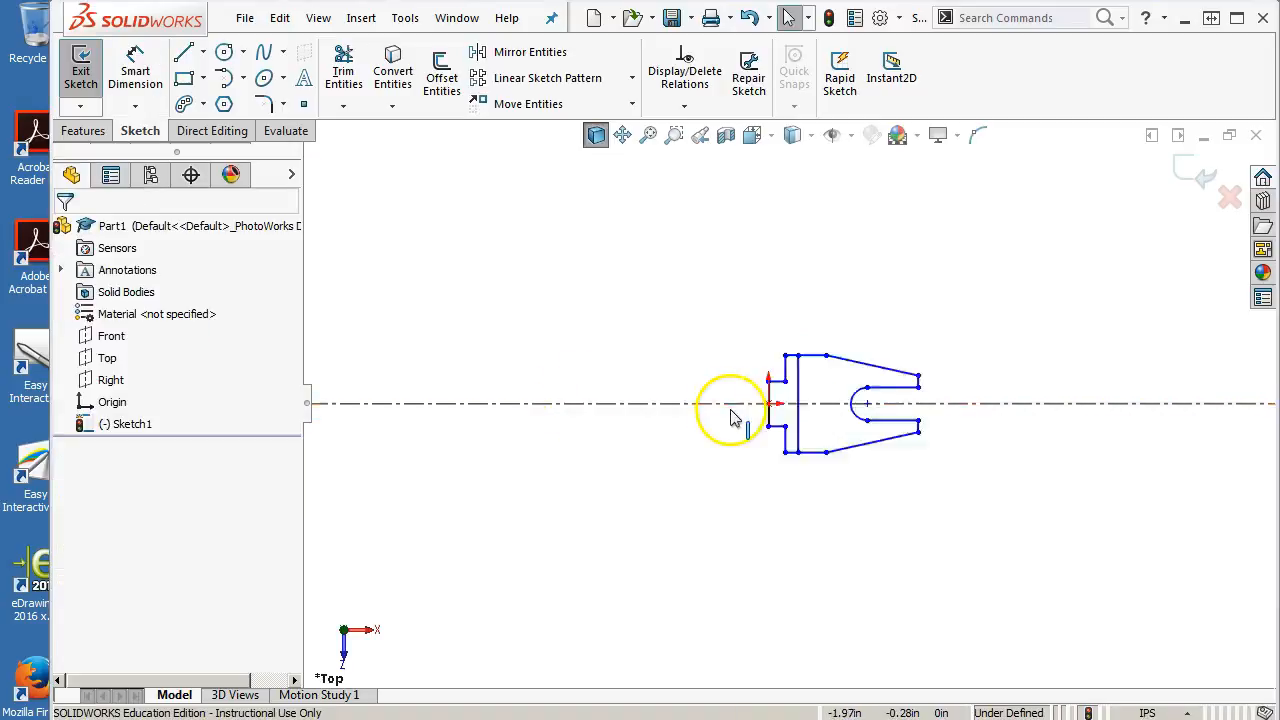
Dimension the left end line's vertical height as 1.5 in
left_click(135, 68)
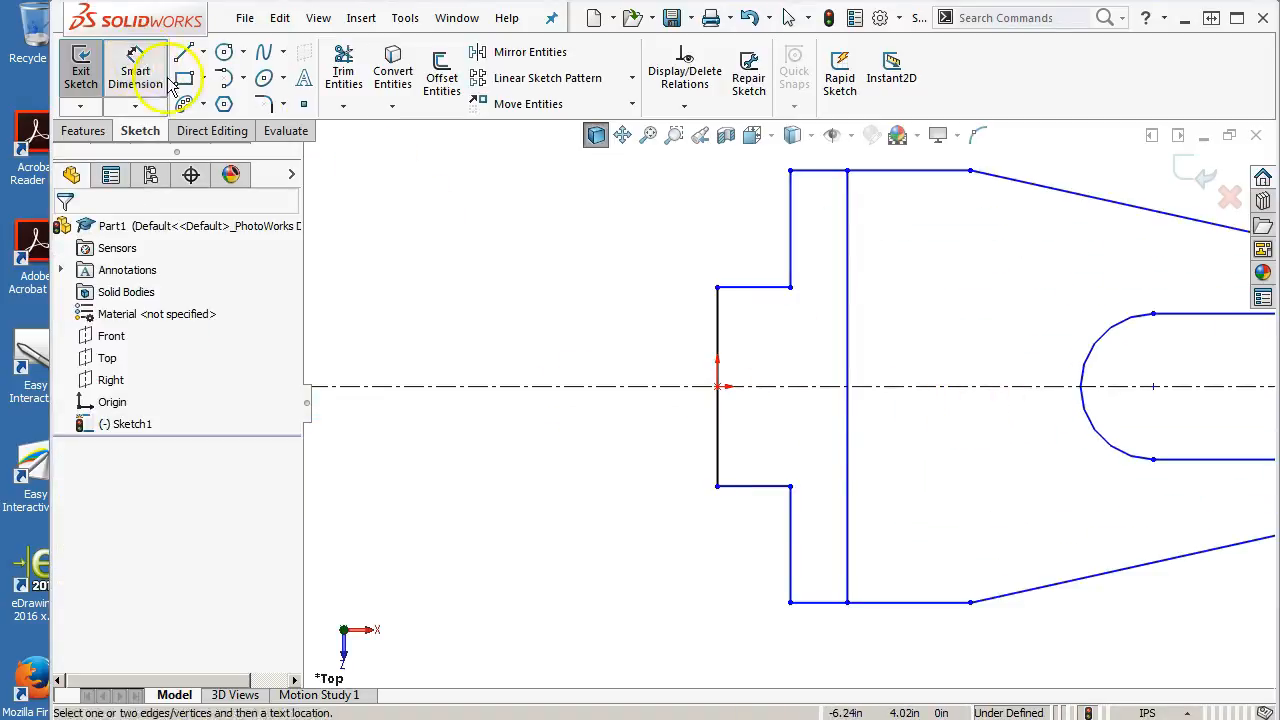
left_click(720, 340)
left_click(571, 329)
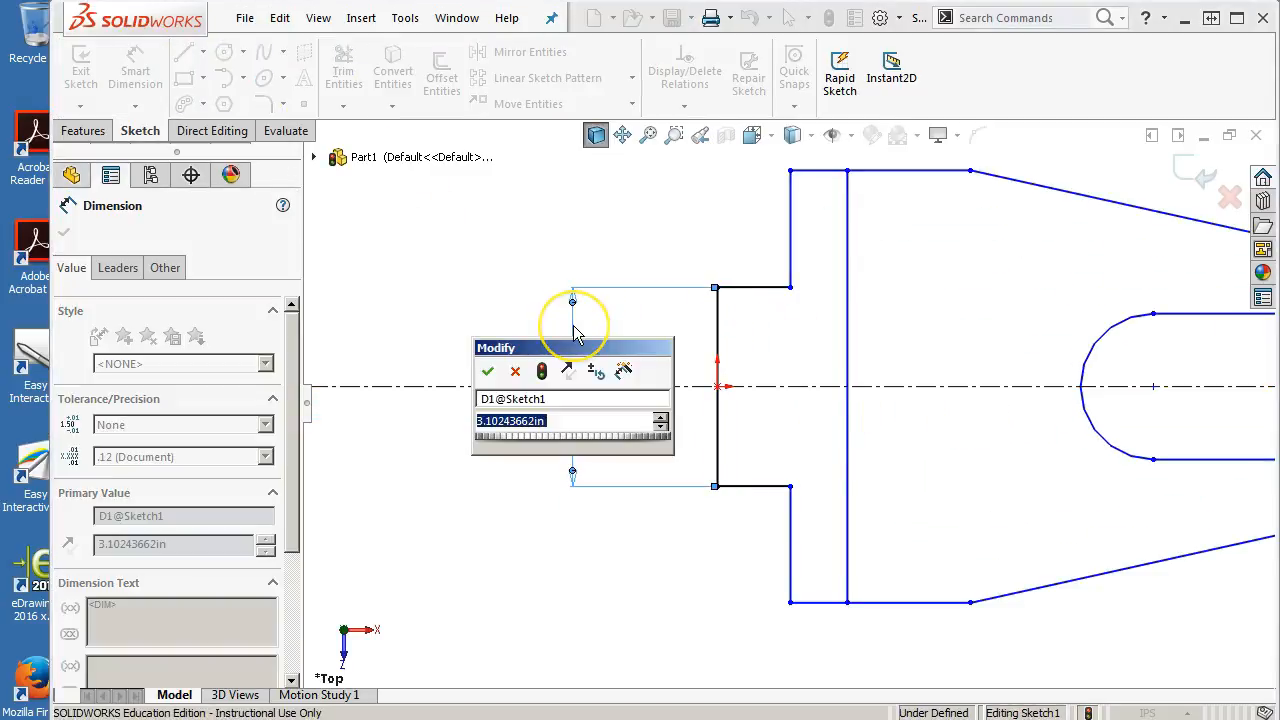
type("1.5")
key("Return")
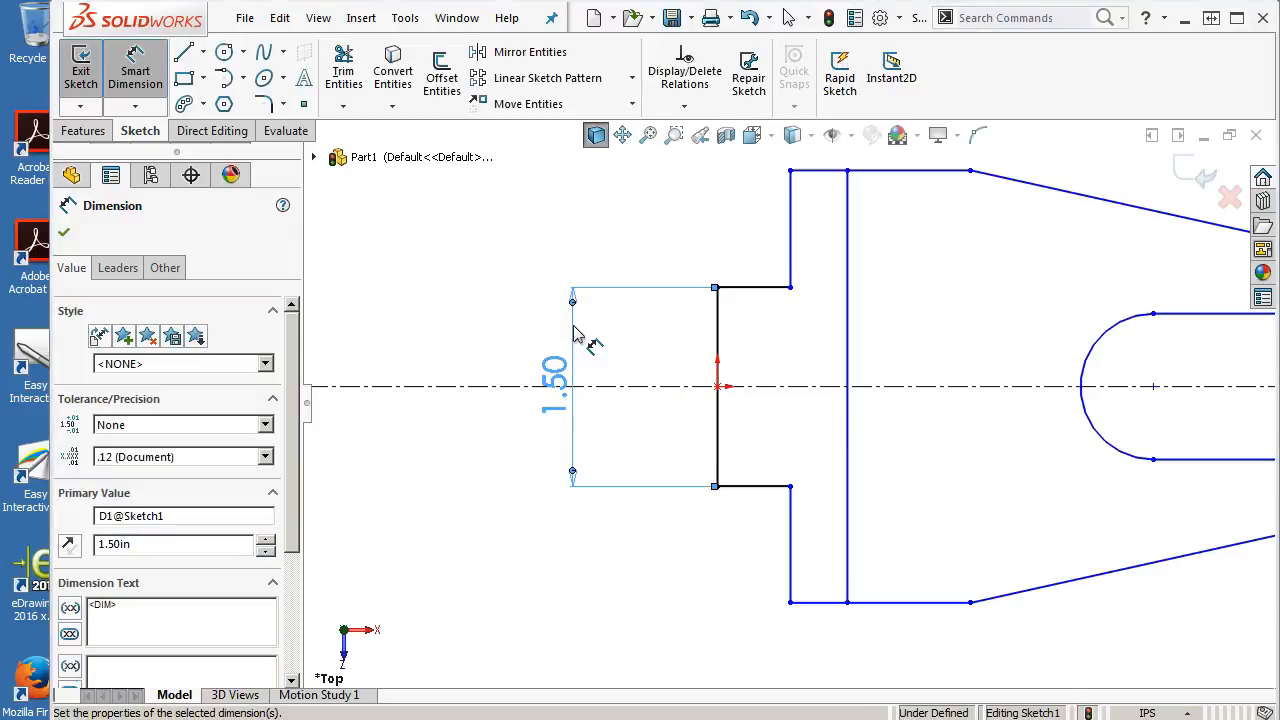
Dimension the lower notch step's horizontal length as 0.26 in
left_click(601, 241)
left_click(737, 443)
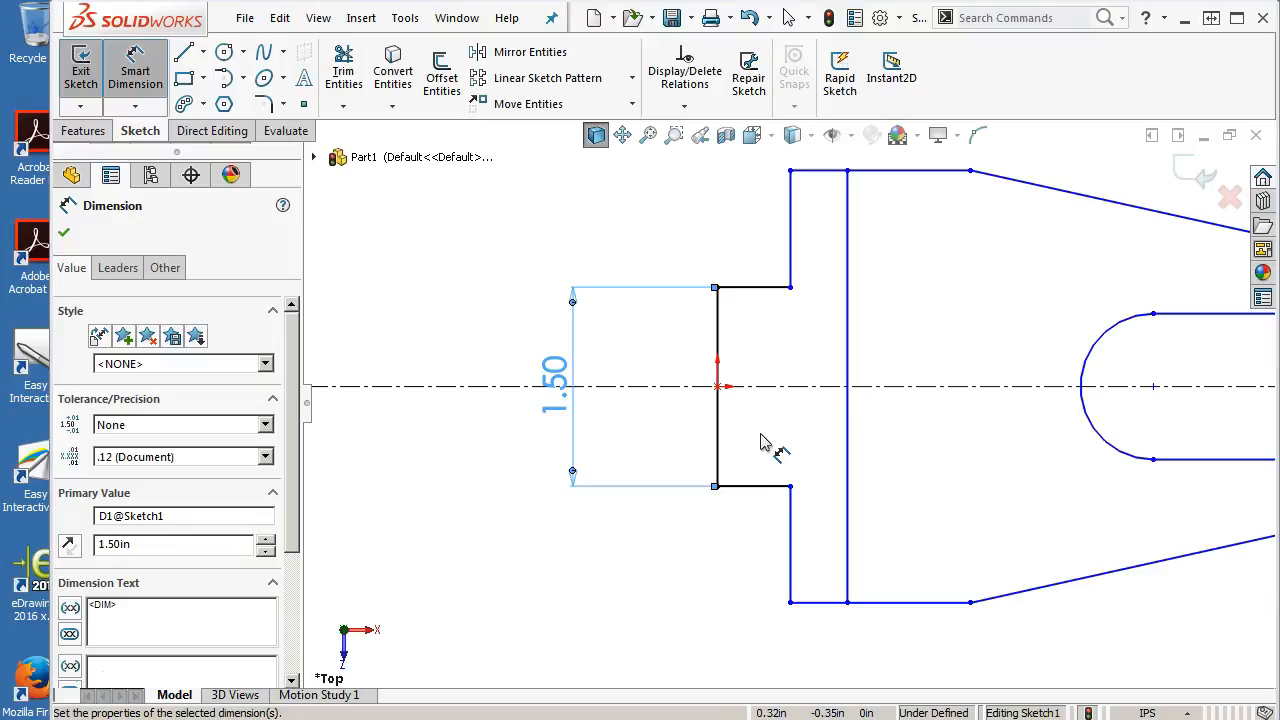
left_click(766, 486)
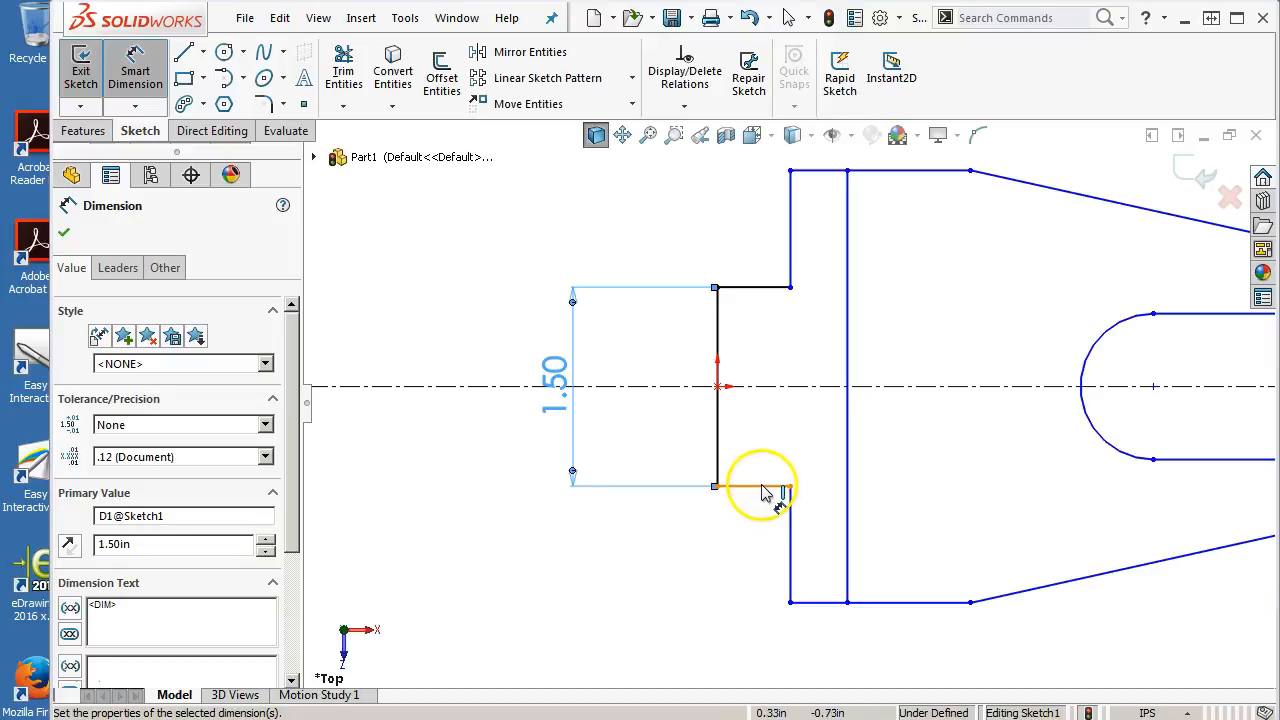
left_click(610, 578)
type(".26")
key("Return")
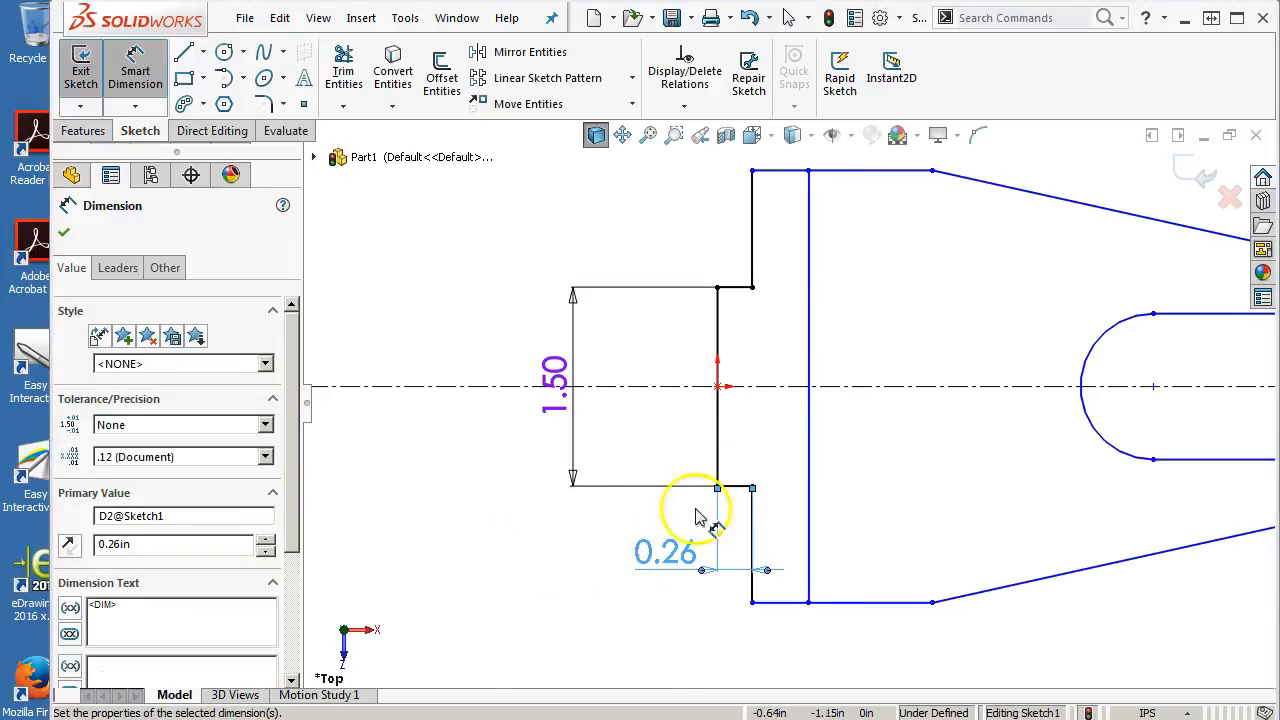
Set the distance between the left end line and the vertical cross line to 0.94 in
left_click(717, 450)
left_click(810, 482)
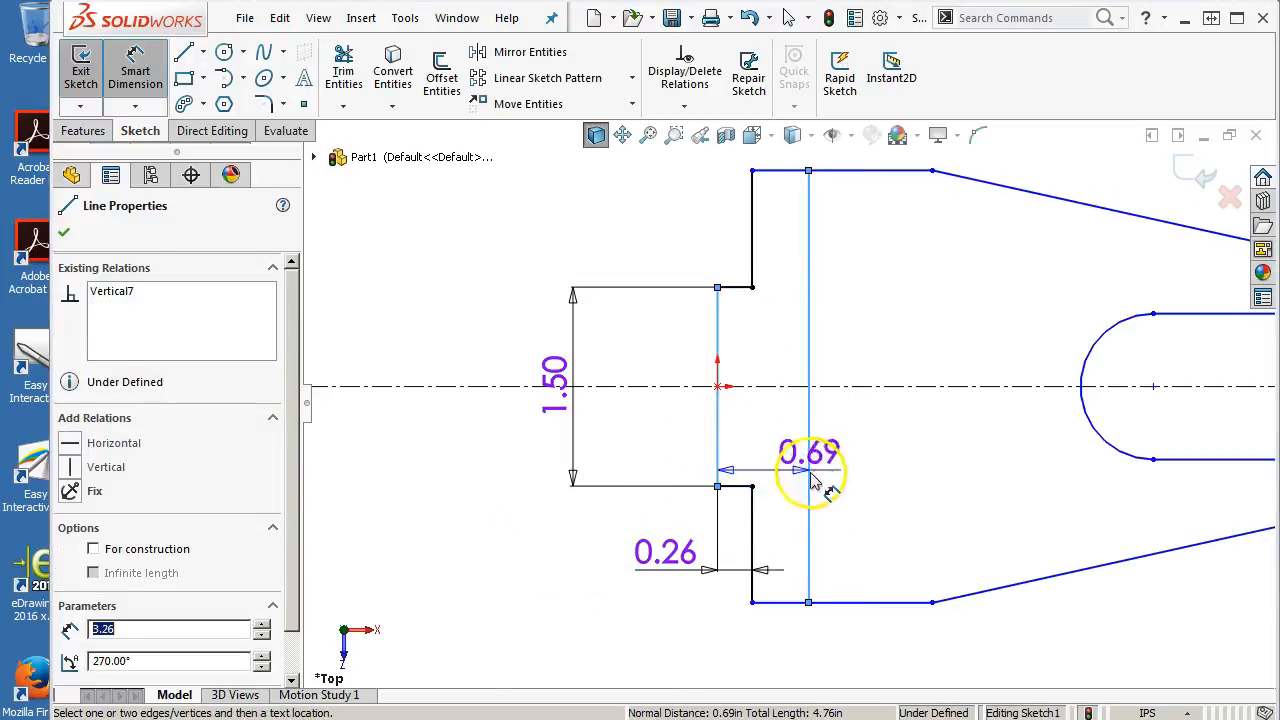
scroll(808, 480, "up", 2)
type(".94")
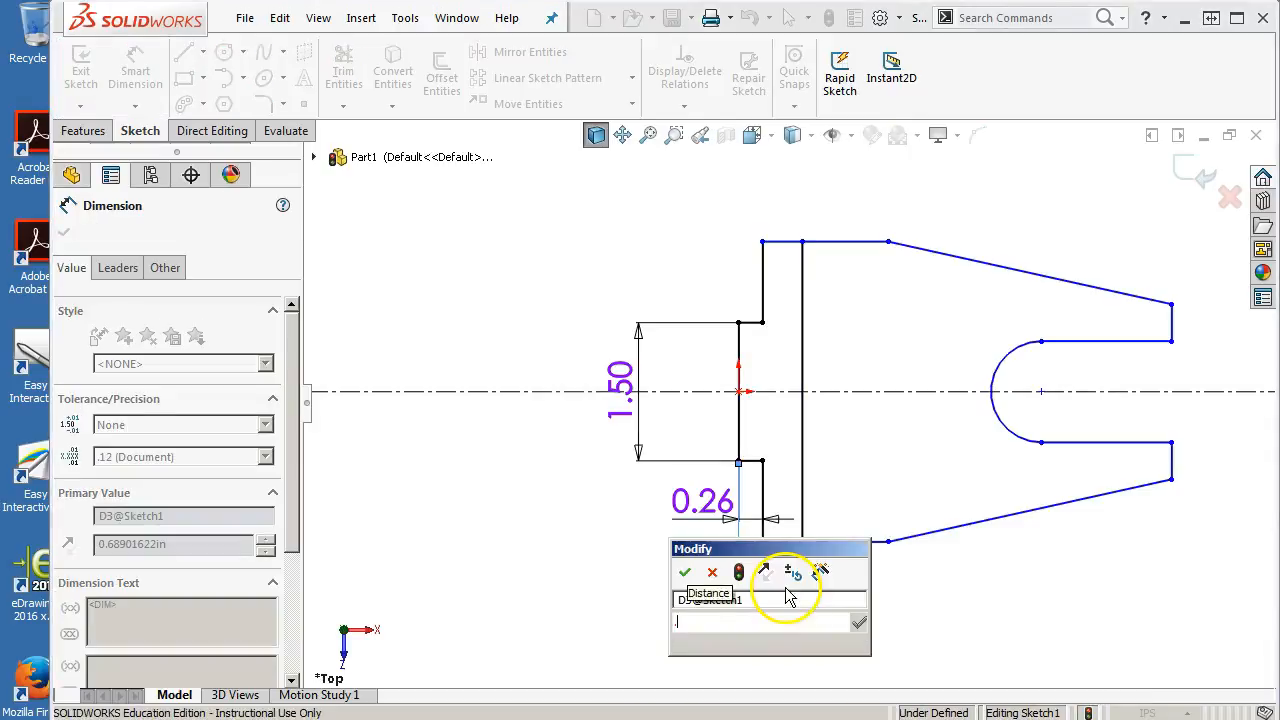
key("Return")
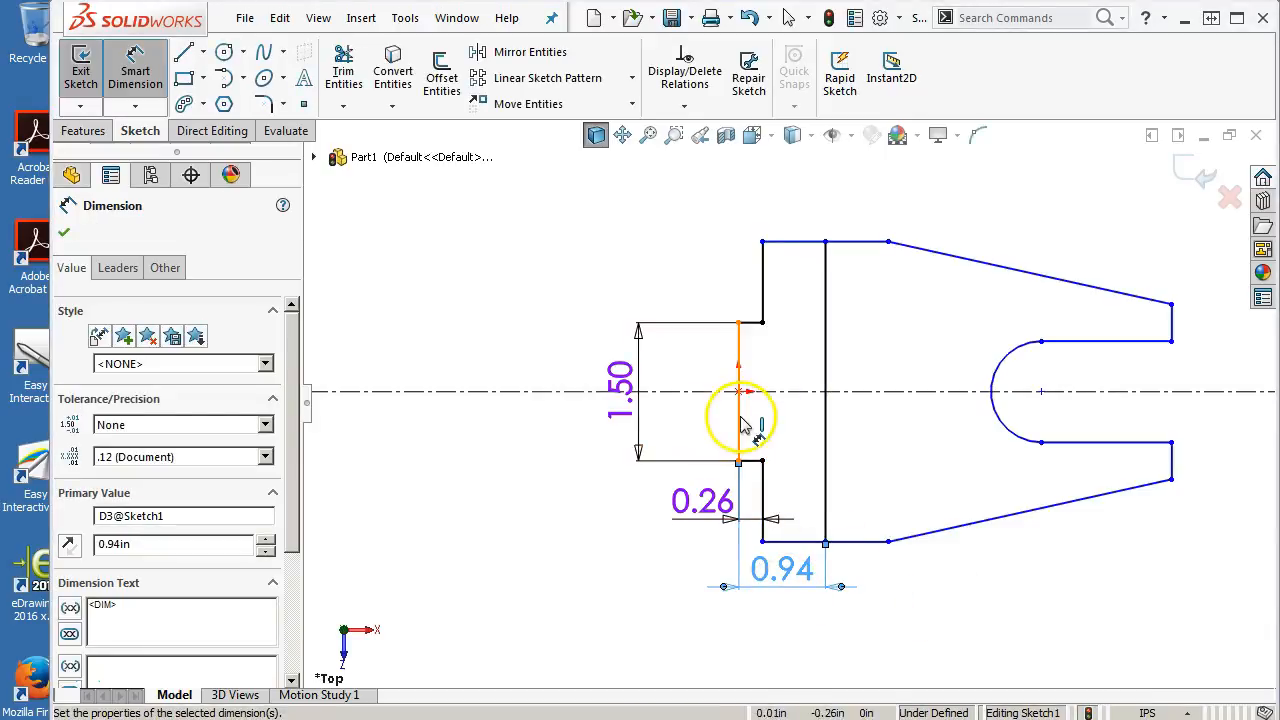
Set the overall length from the left end line to the right end edge to 4.12 in
left_click(740, 423)
left_click(1176, 481)
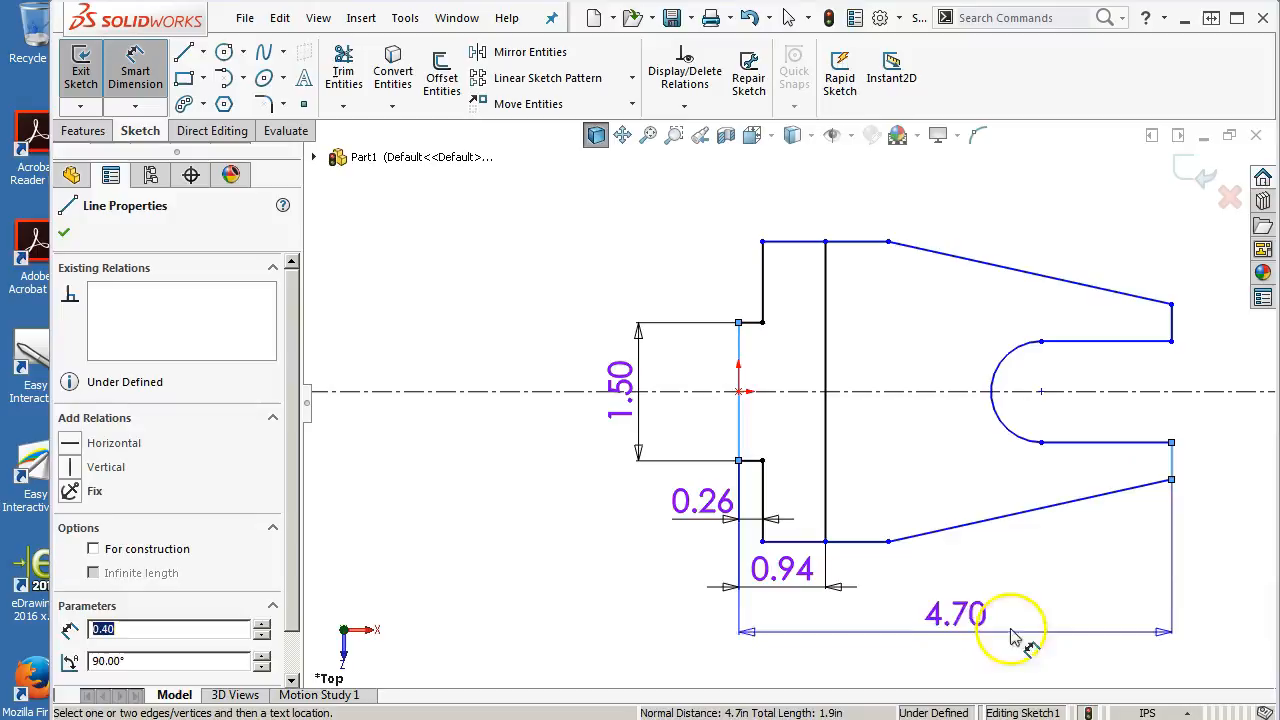
left_click(985, 650)
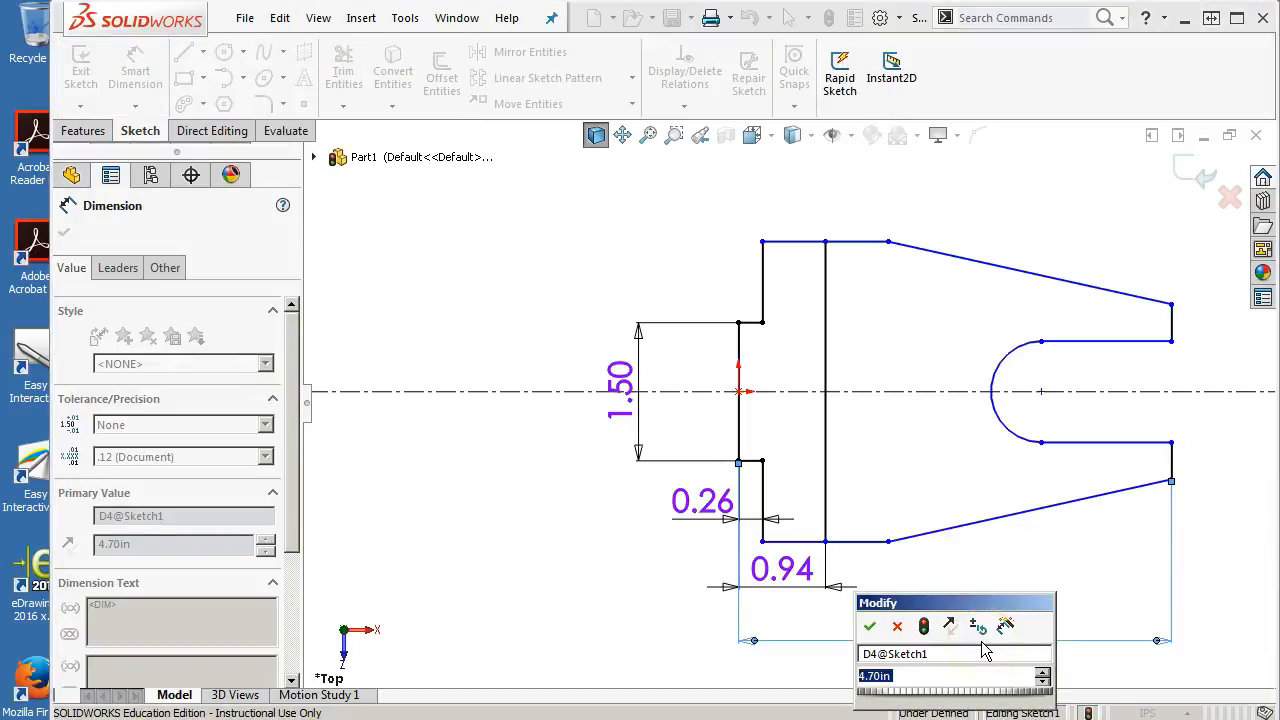
type("4.12")
key("Return")
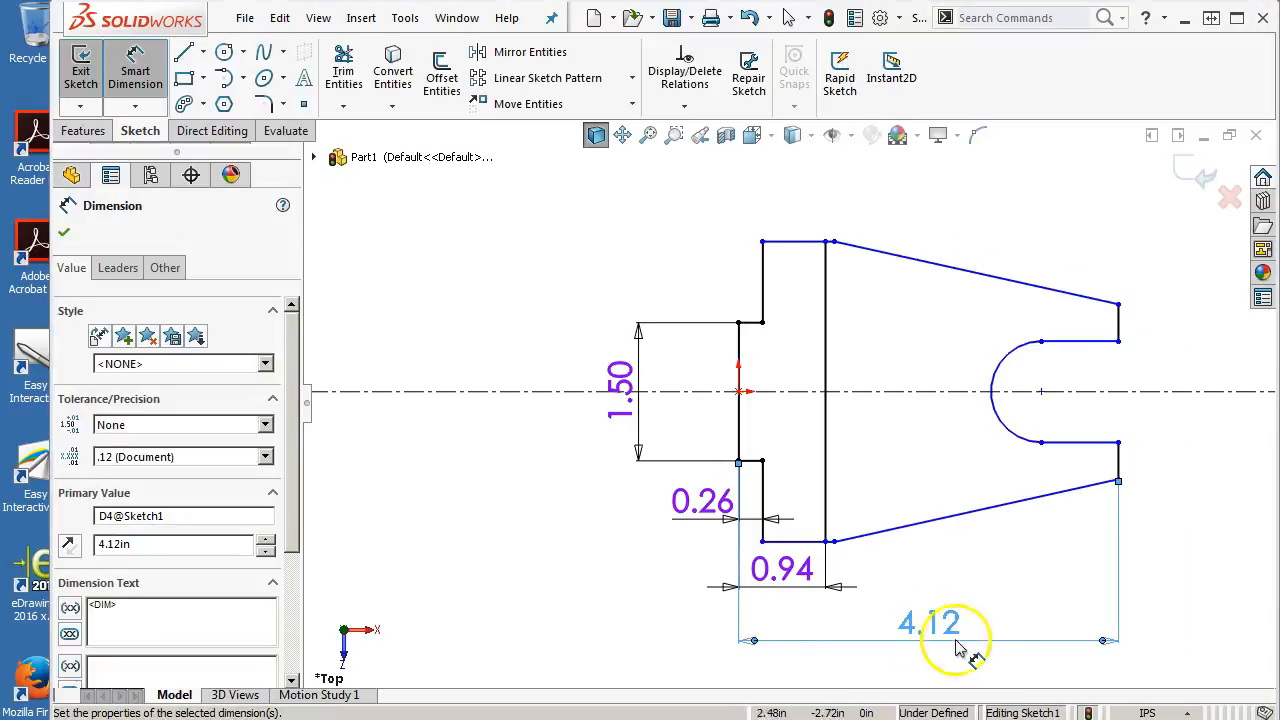
Drag the bottom edge's taper endpoint rightward to lengthen the flat bottom segment before the taper
right_click(858, 393)
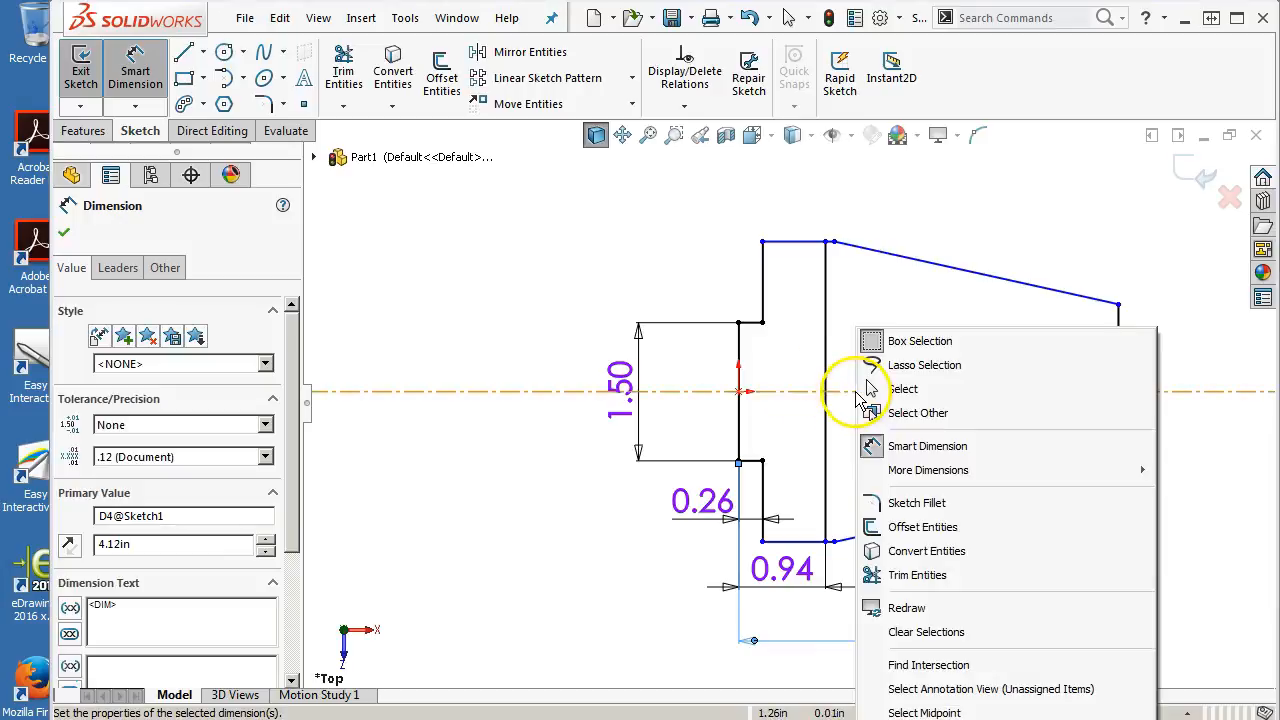
left_click(872, 390)
left_click_drag(828, 542, 894, 537)
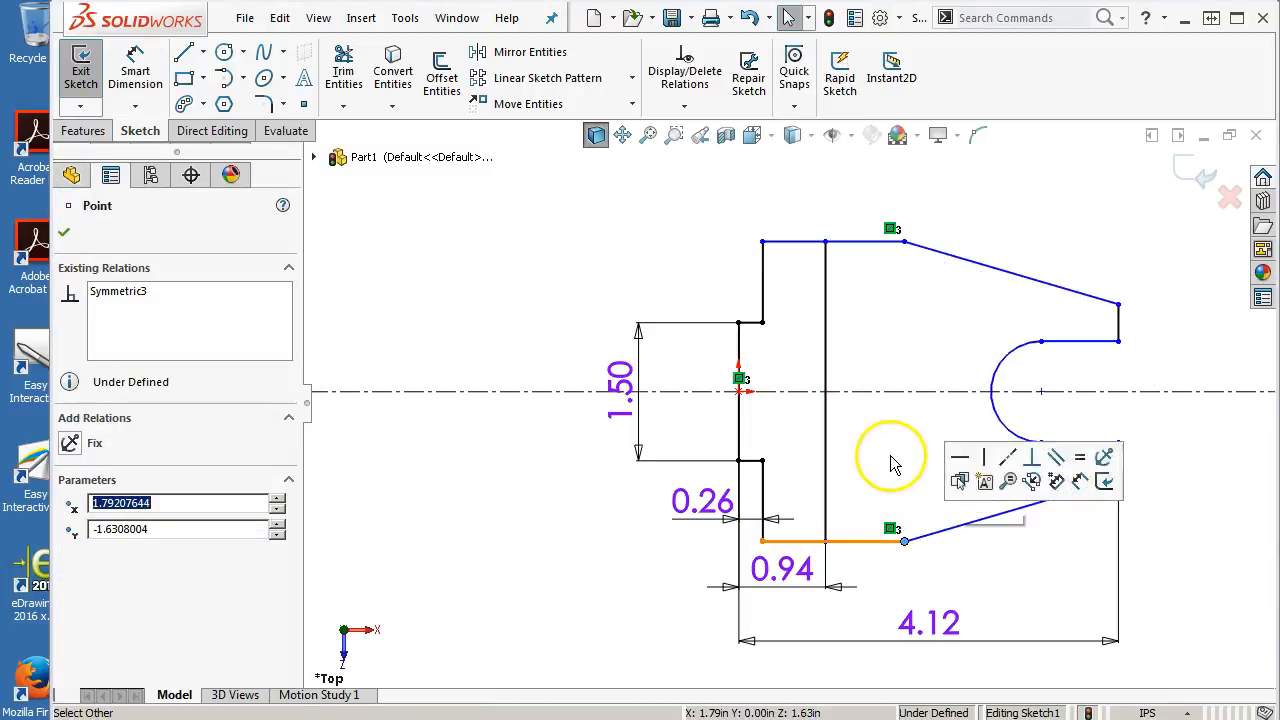
left_click(1174, 463)
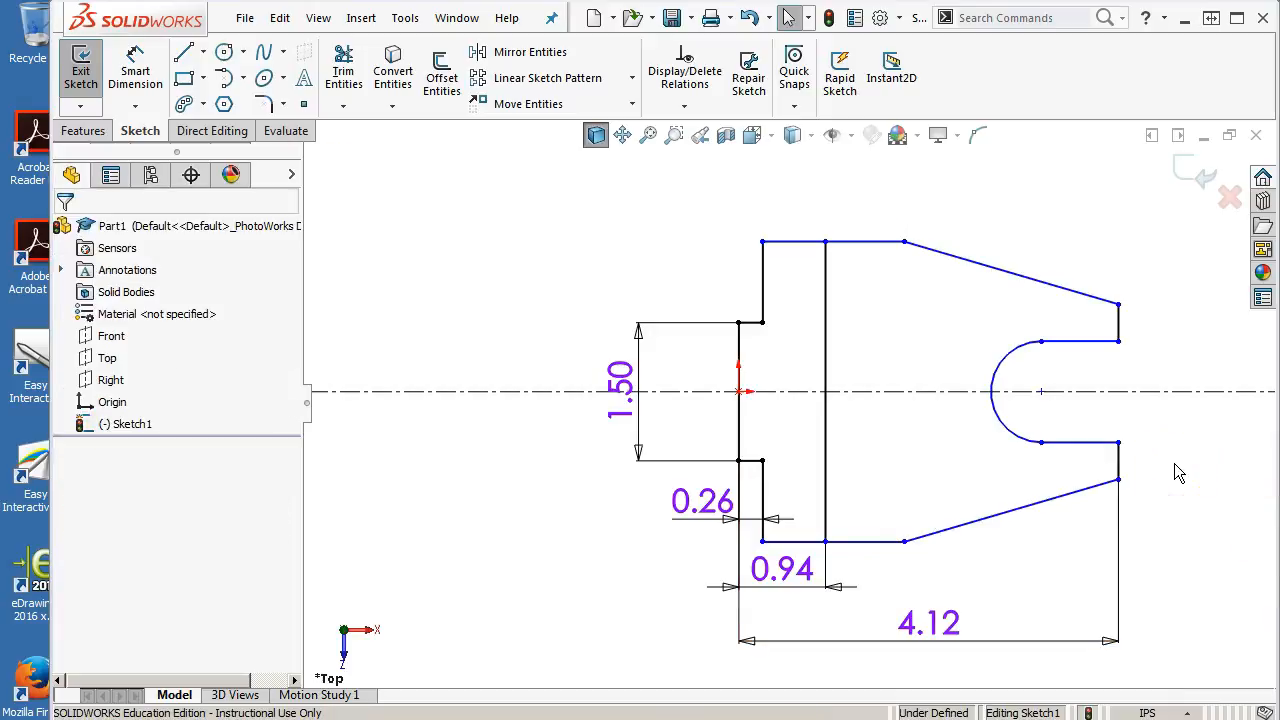
Set the slot width between its two inner horizontal lines to 0.78 in
right_click(1134, 343)
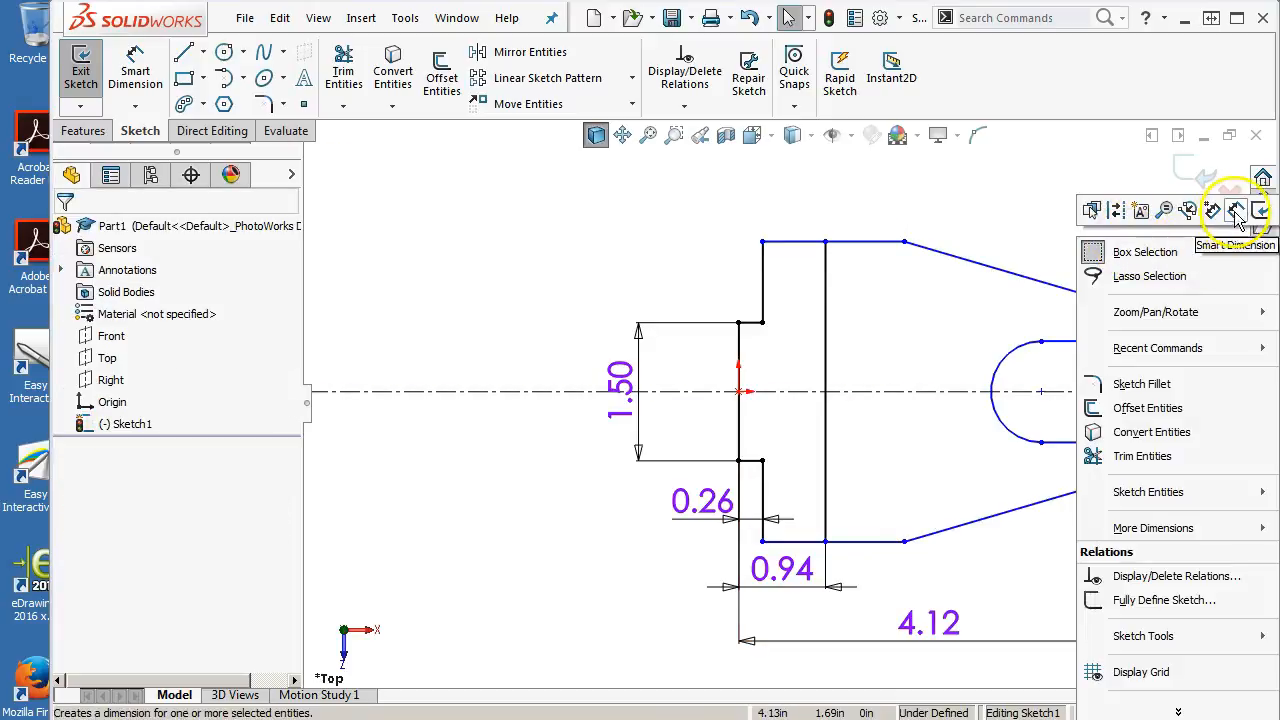
left_click(1237, 213)
left_click(1058, 441)
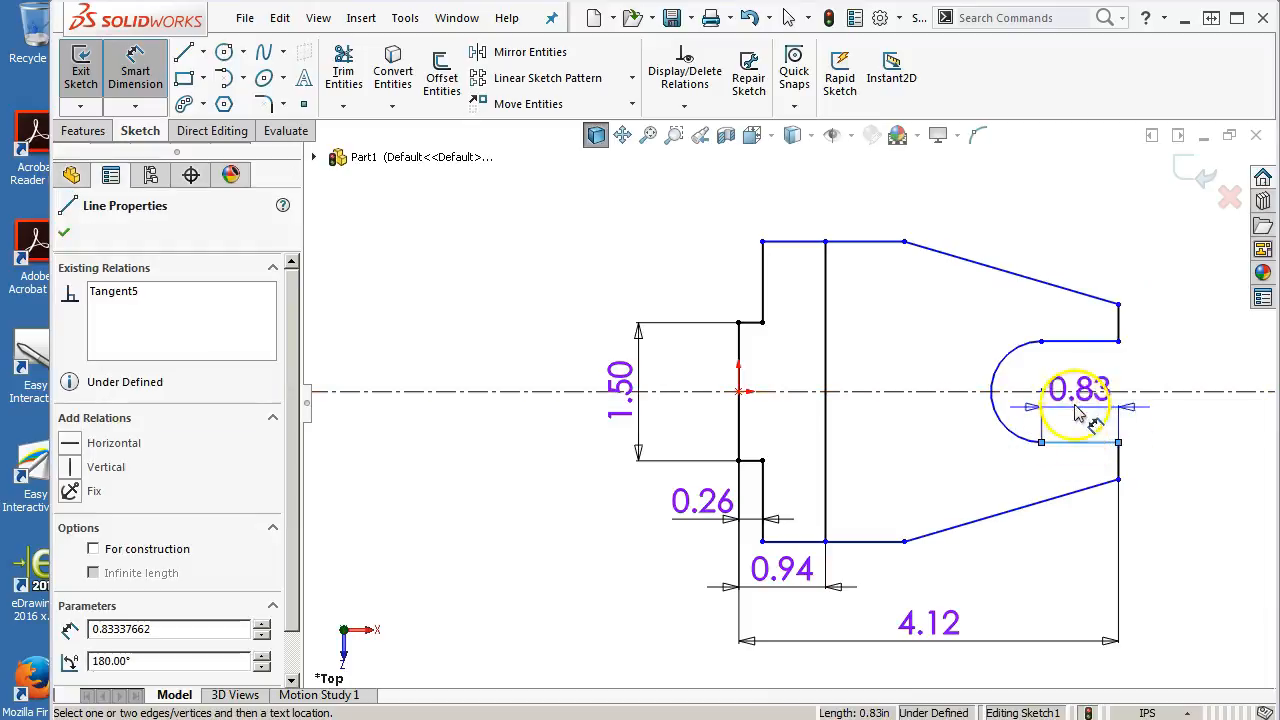
left_click(1105, 341)
left_click(1194, 368)
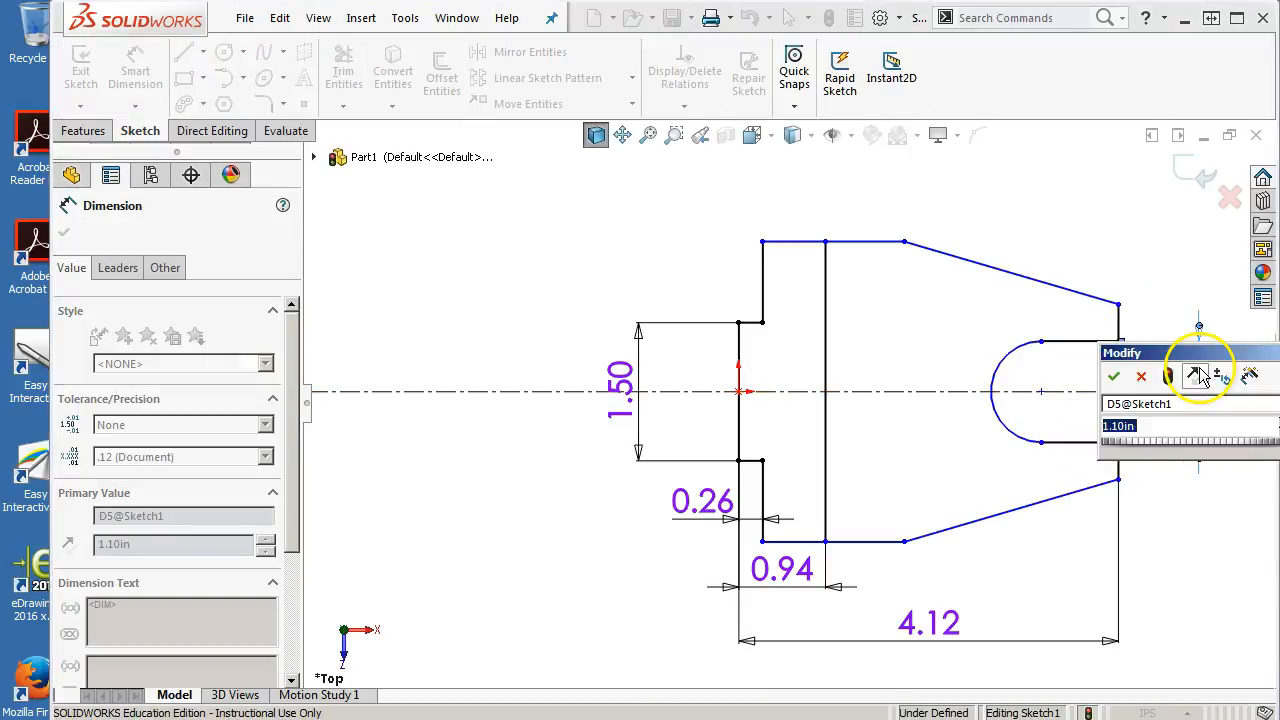
type(".78")
key("Return")
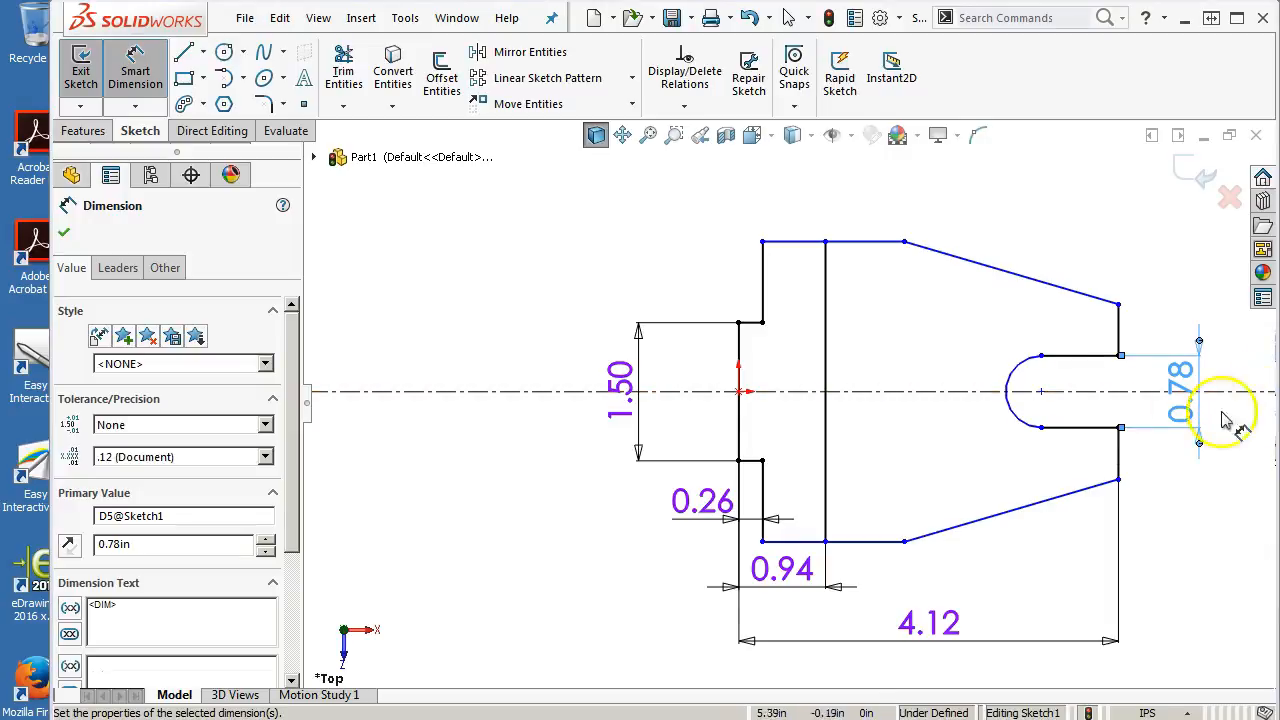
Set the slot's straight length along its upper inner line to 1.12 in
left_click(1063, 356)
left_click(1085, 205)
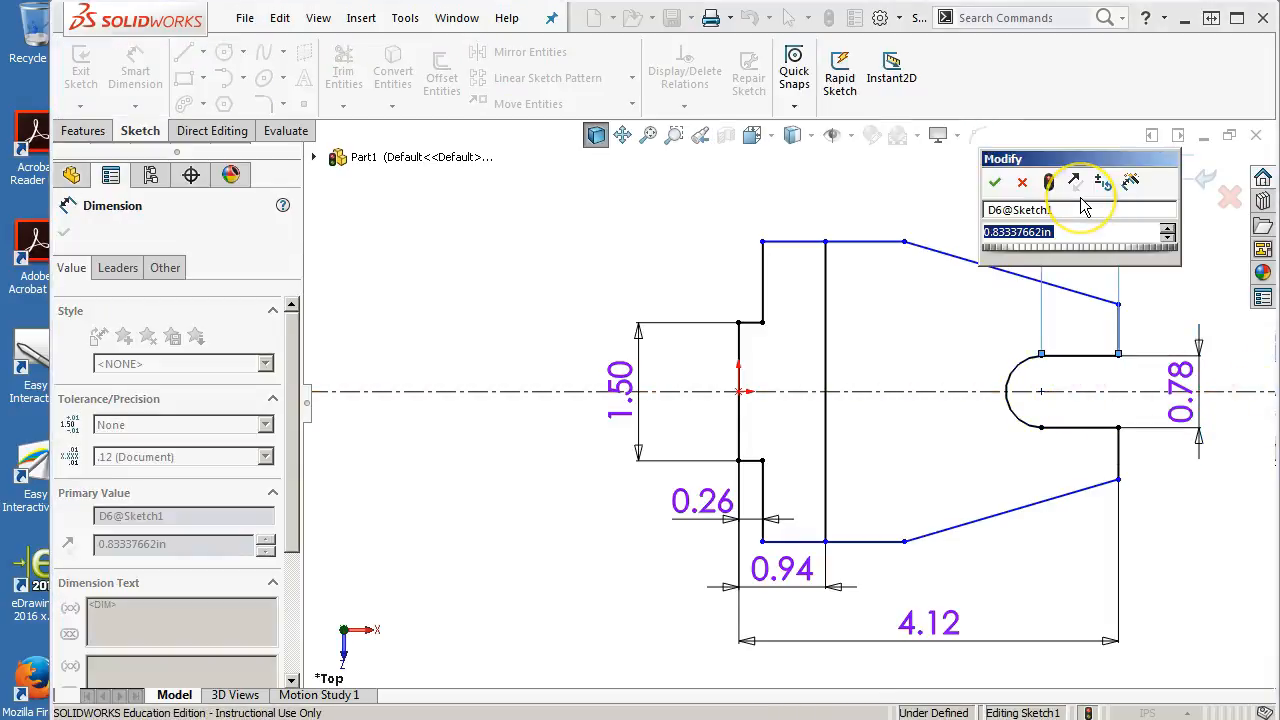
type("1.12")
key("Return")
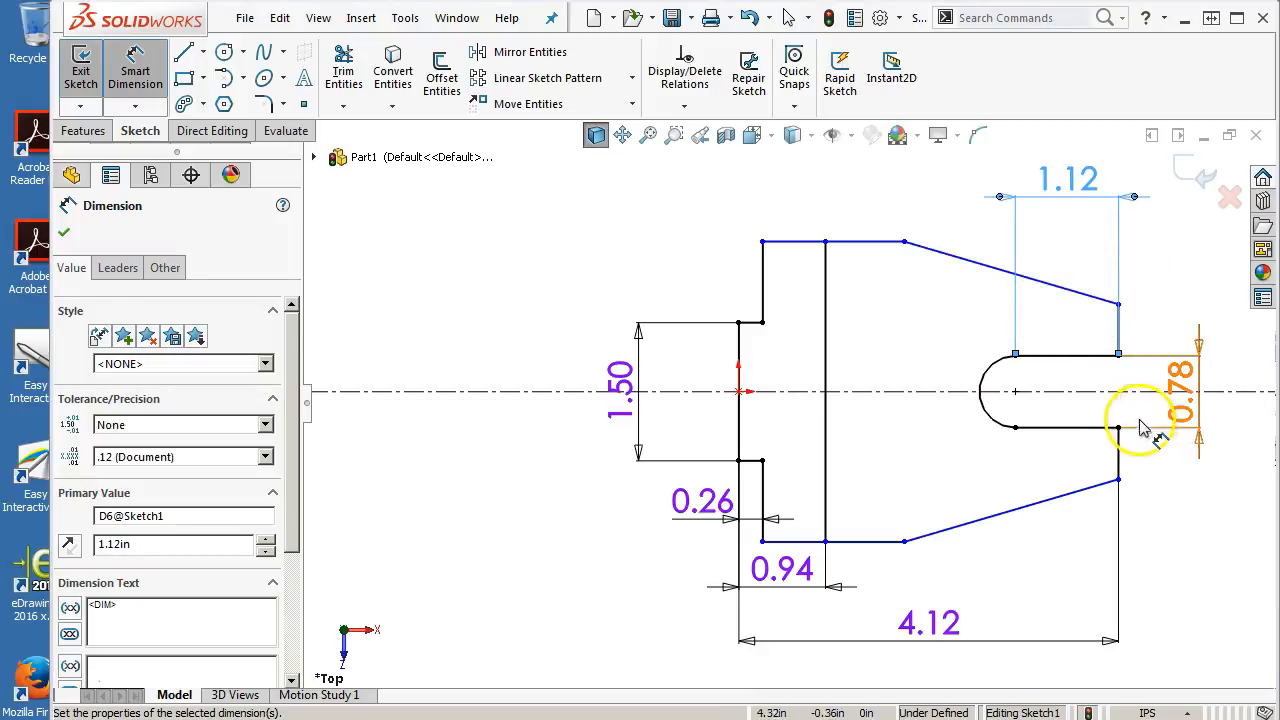
Dimension the lower right end edge's height as 0.46 in
left_click(1118, 452)
left_click(1156, 463)
type(".46")
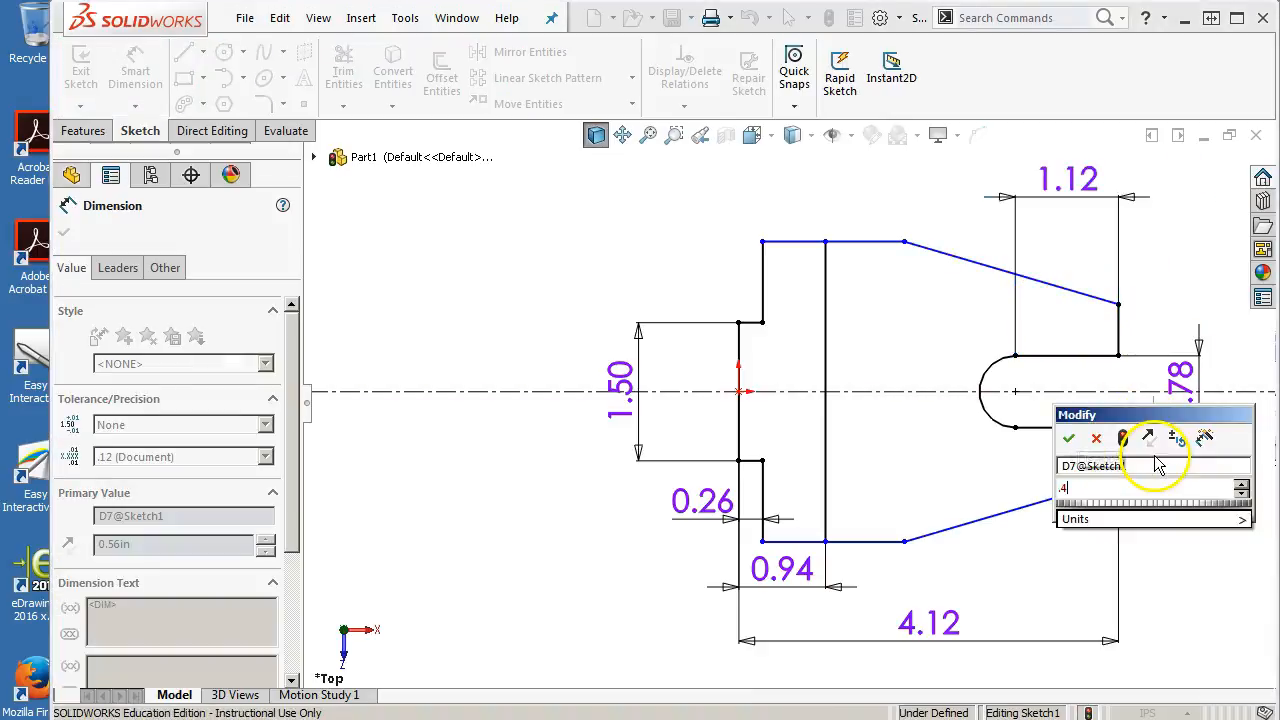
key("Return")
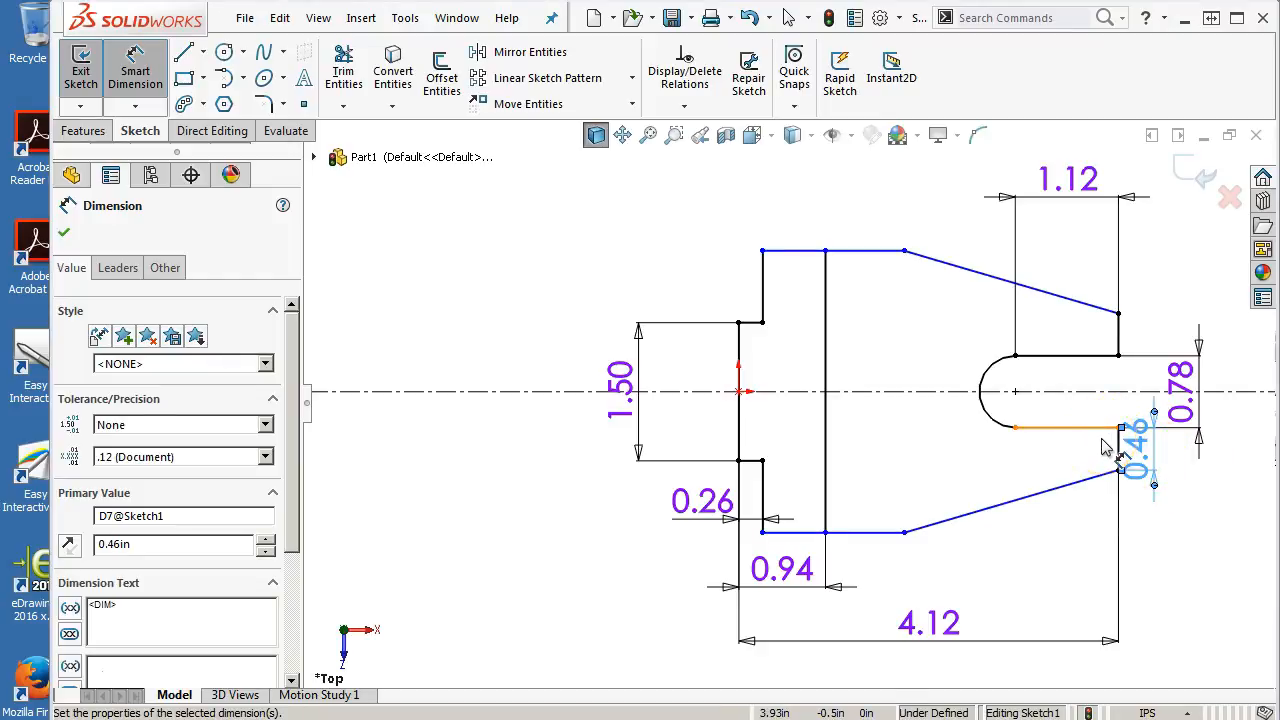
Set the overall height between the top and bottom edges to 2.3 in
left_click(857, 537)
left_click(835, 251)
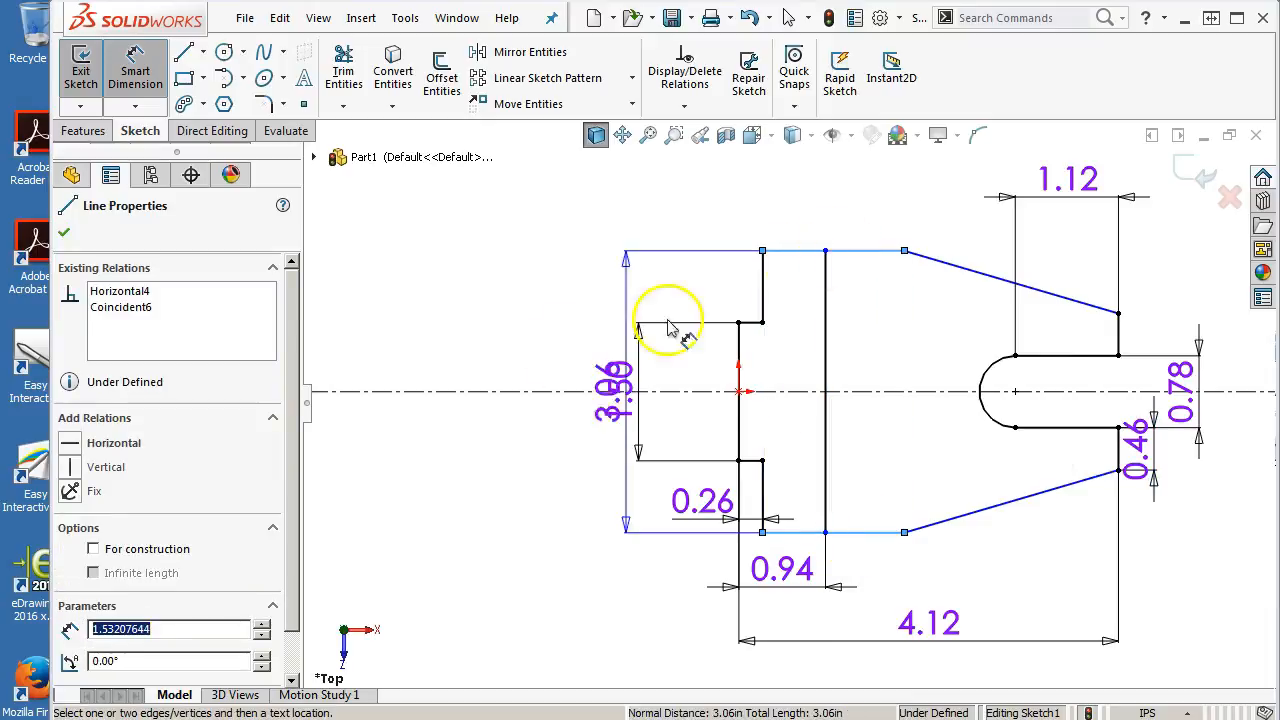
left_click(517, 408)
type("2.3")
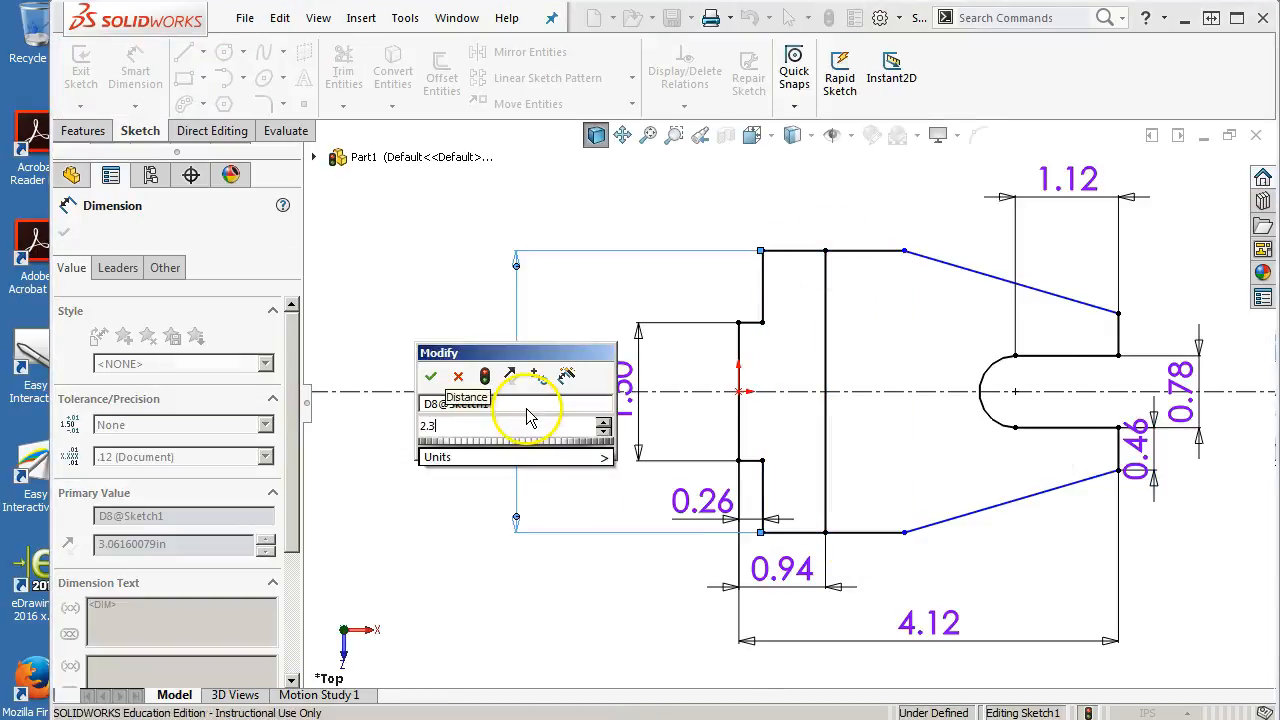
key("Return")
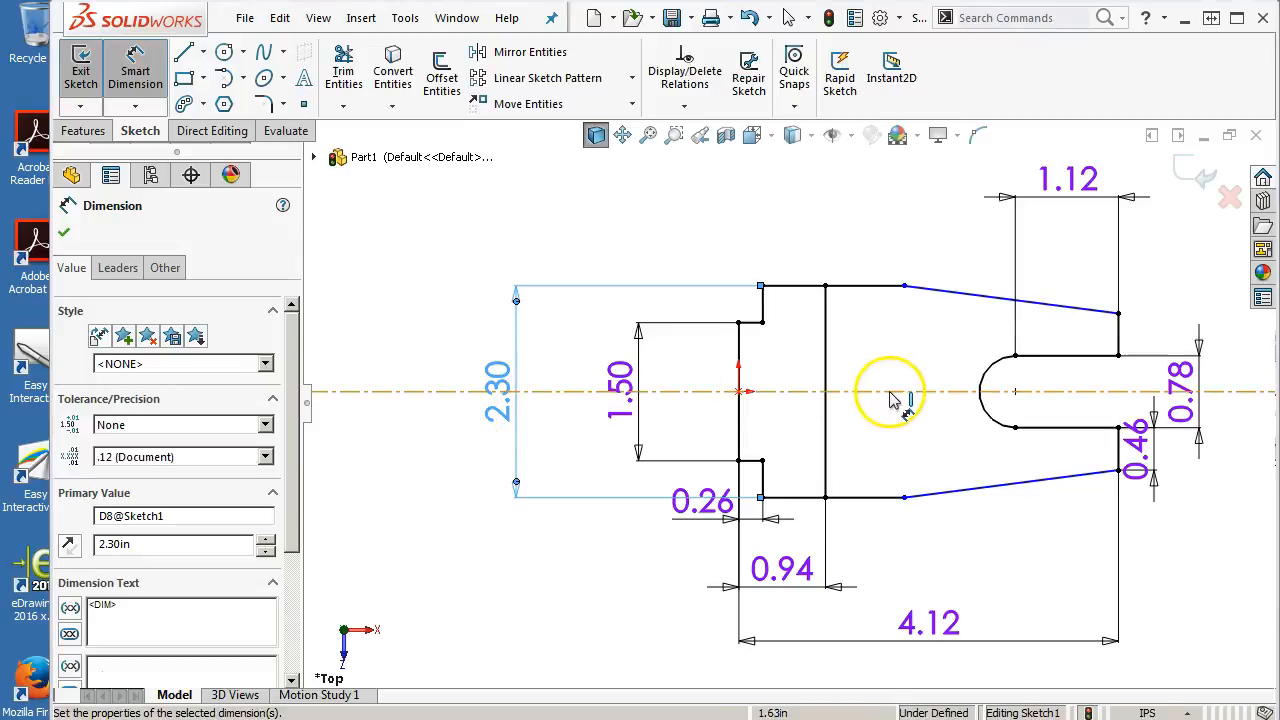
Dimension the lower slanted edge's horizontal length as 1.9 in, then leave the dimension tool
left_click(1020, 483)
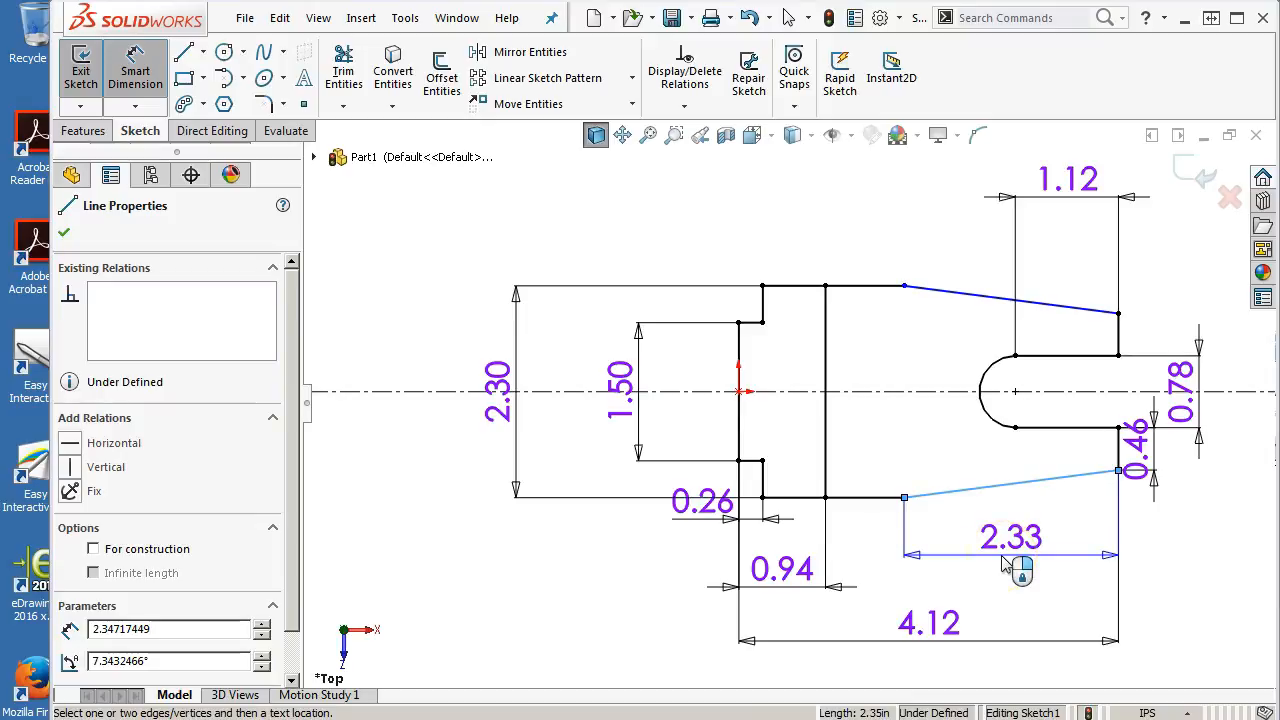
left_click(947, 544)
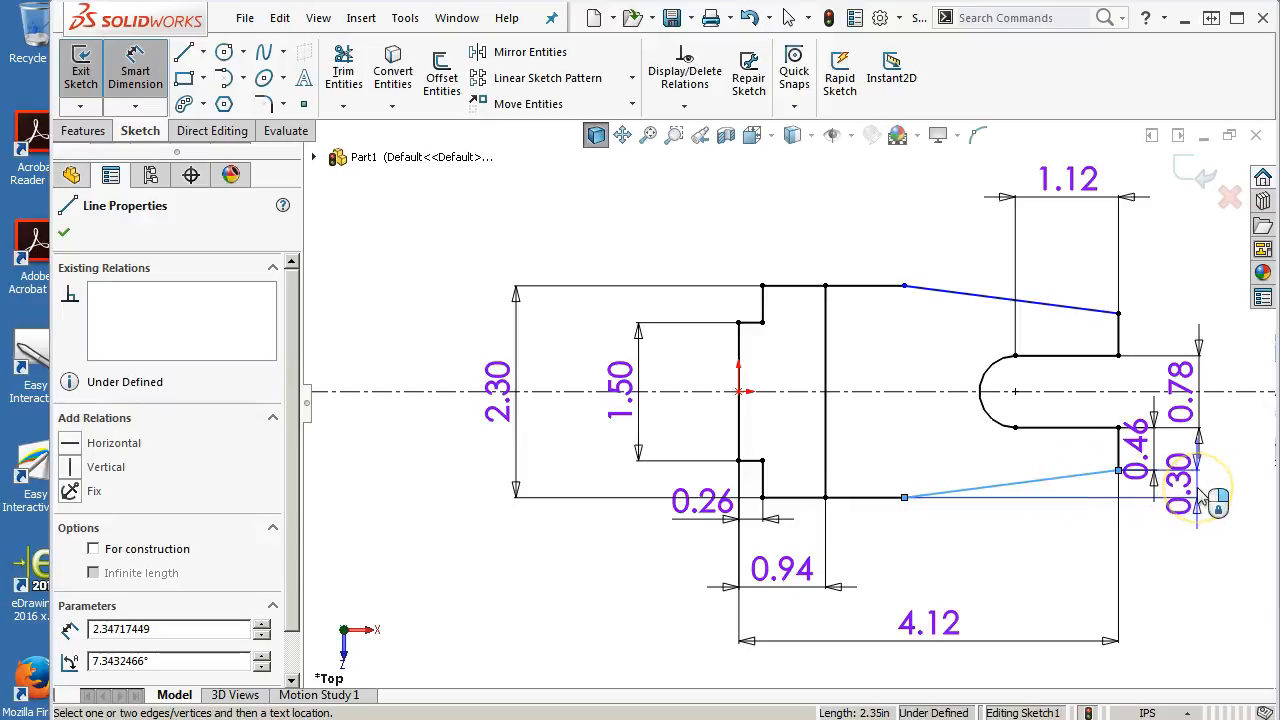
left_click(997, 585)
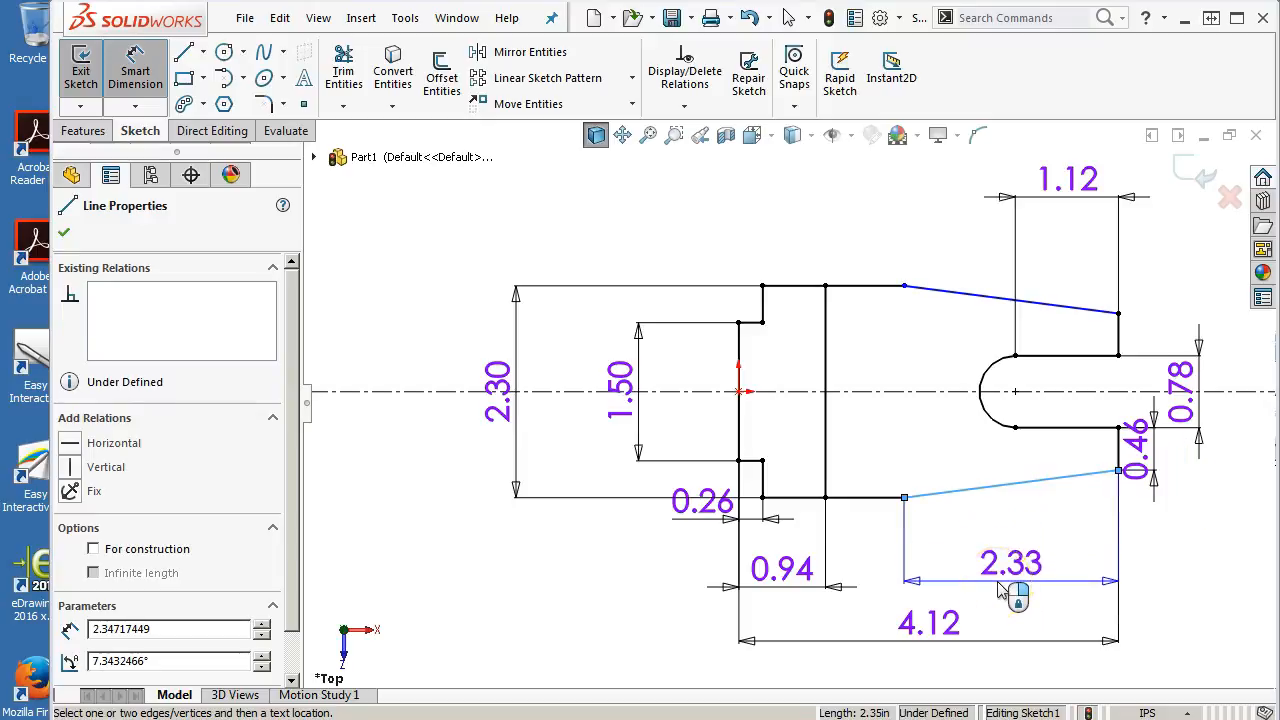
type("1.9")
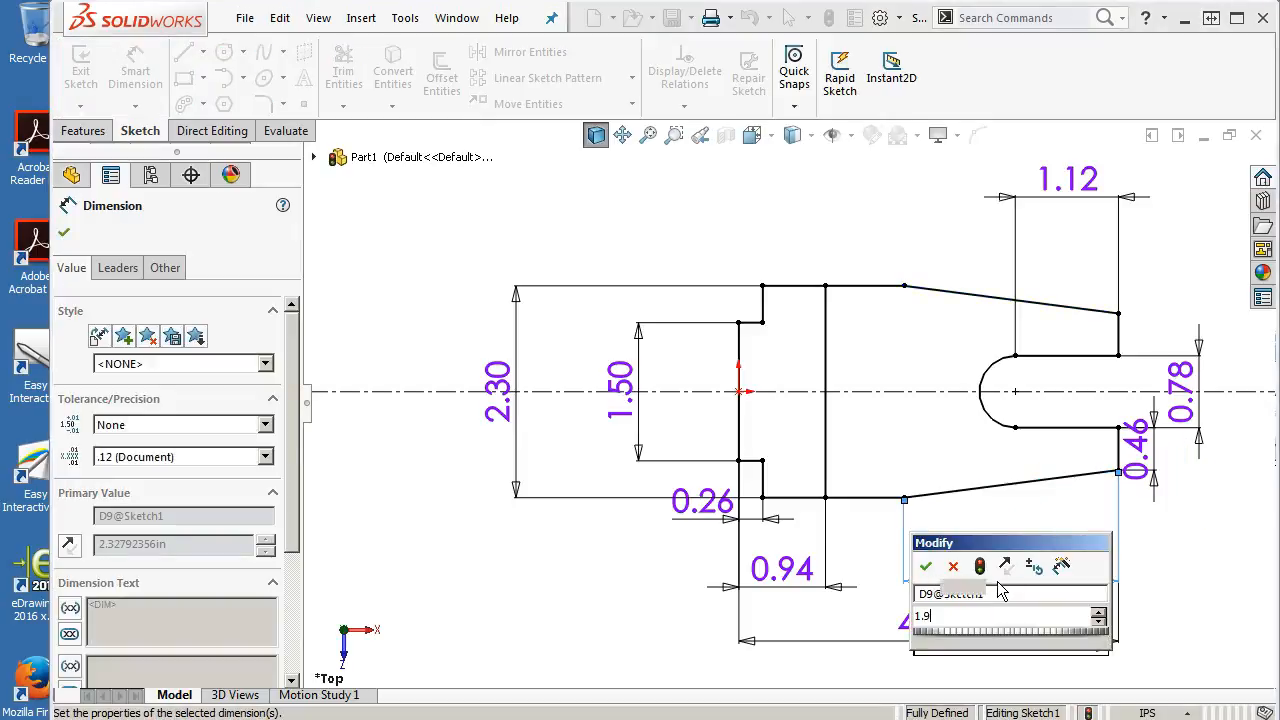
key("Return")
right_click(636, 190)
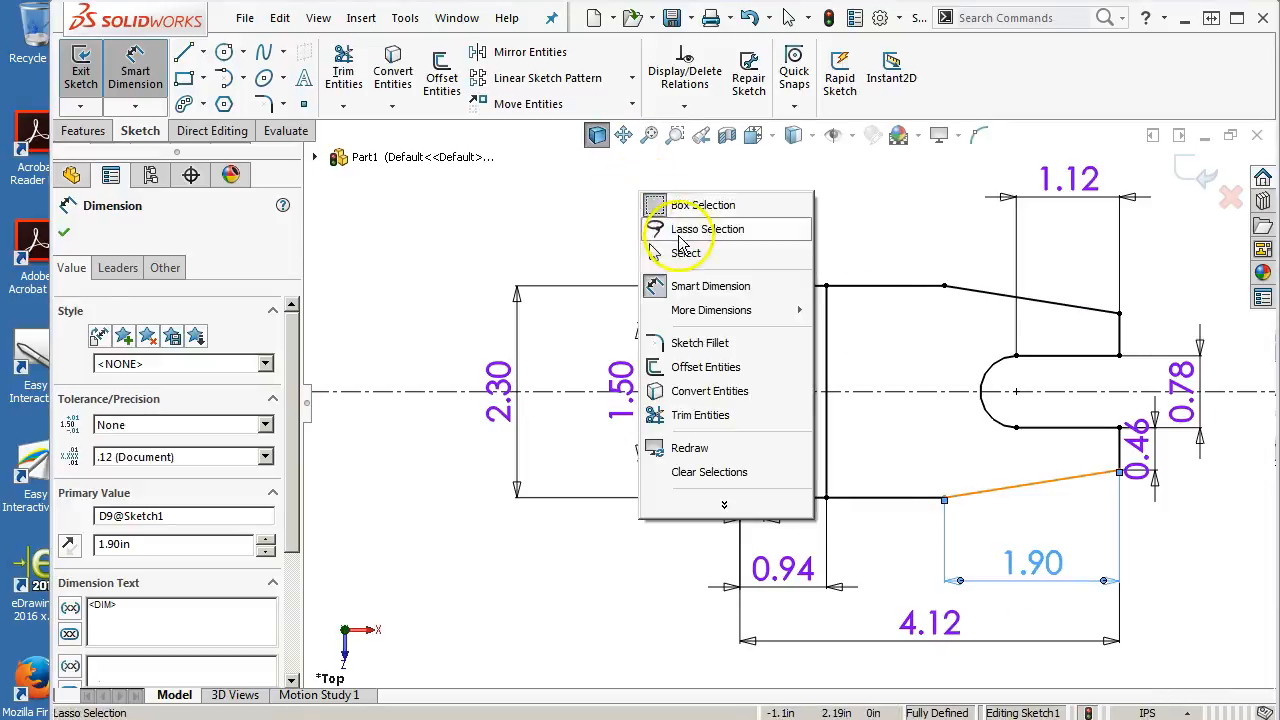
left_click(685, 252)
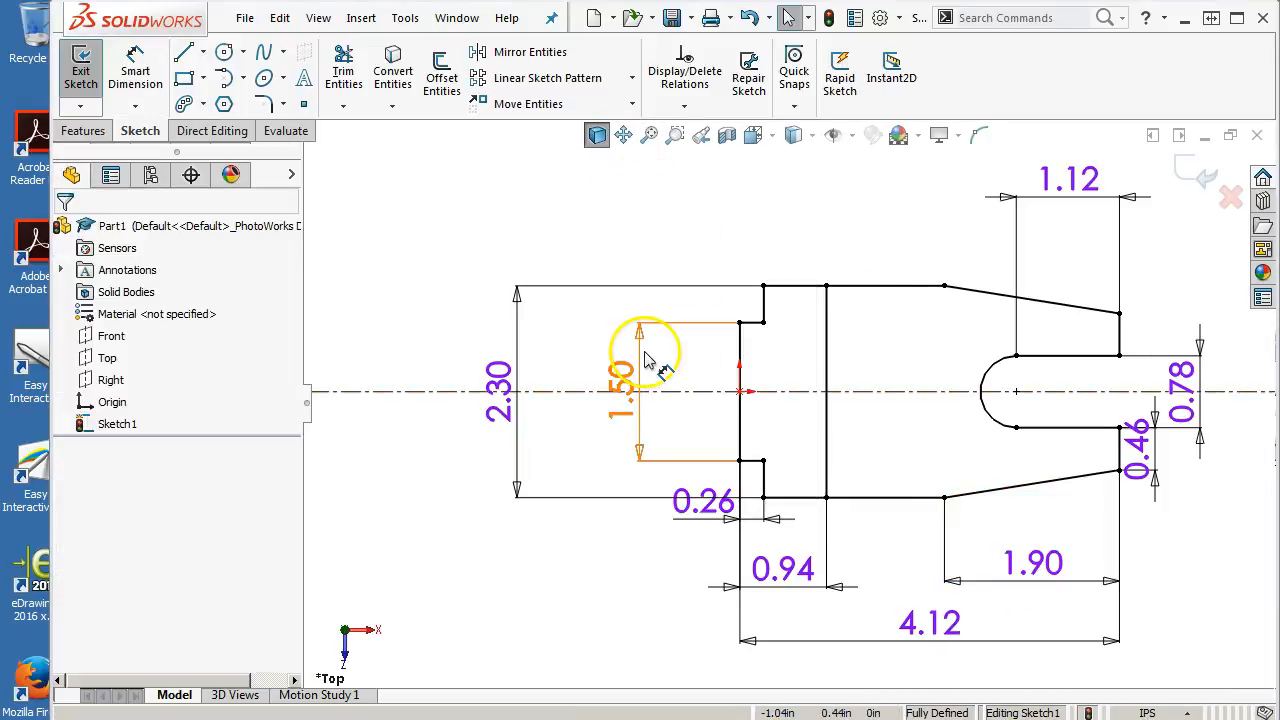
Extrude the whole sketch contour as a boss 0.76 in deep
left_click(80, 131)
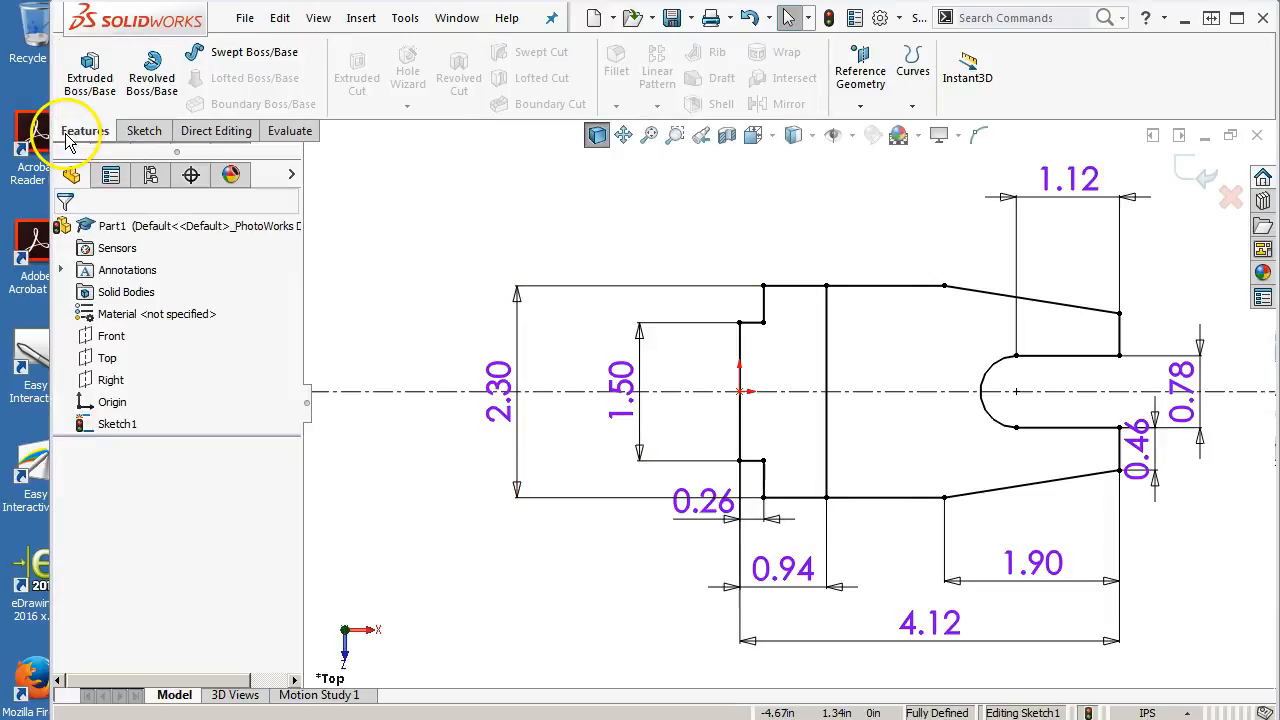
left_click(88, 75)
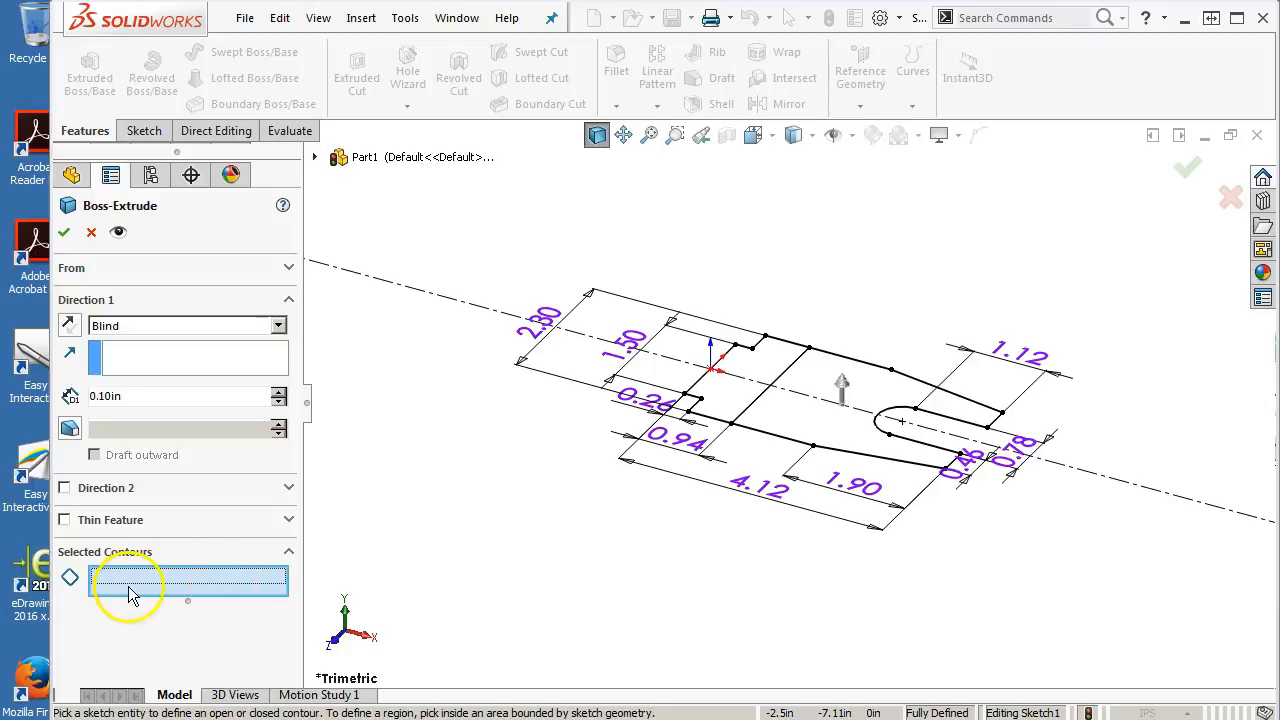
left_click(707, 389)
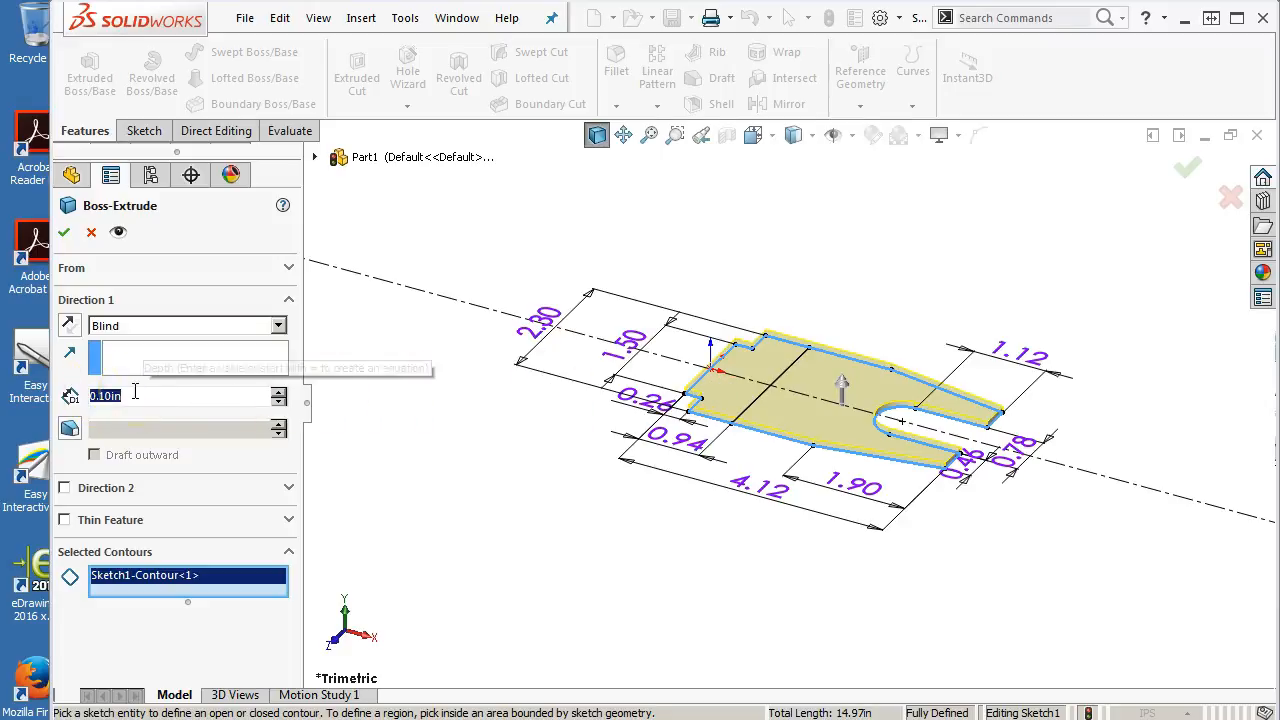
type(".76")
key("Return")
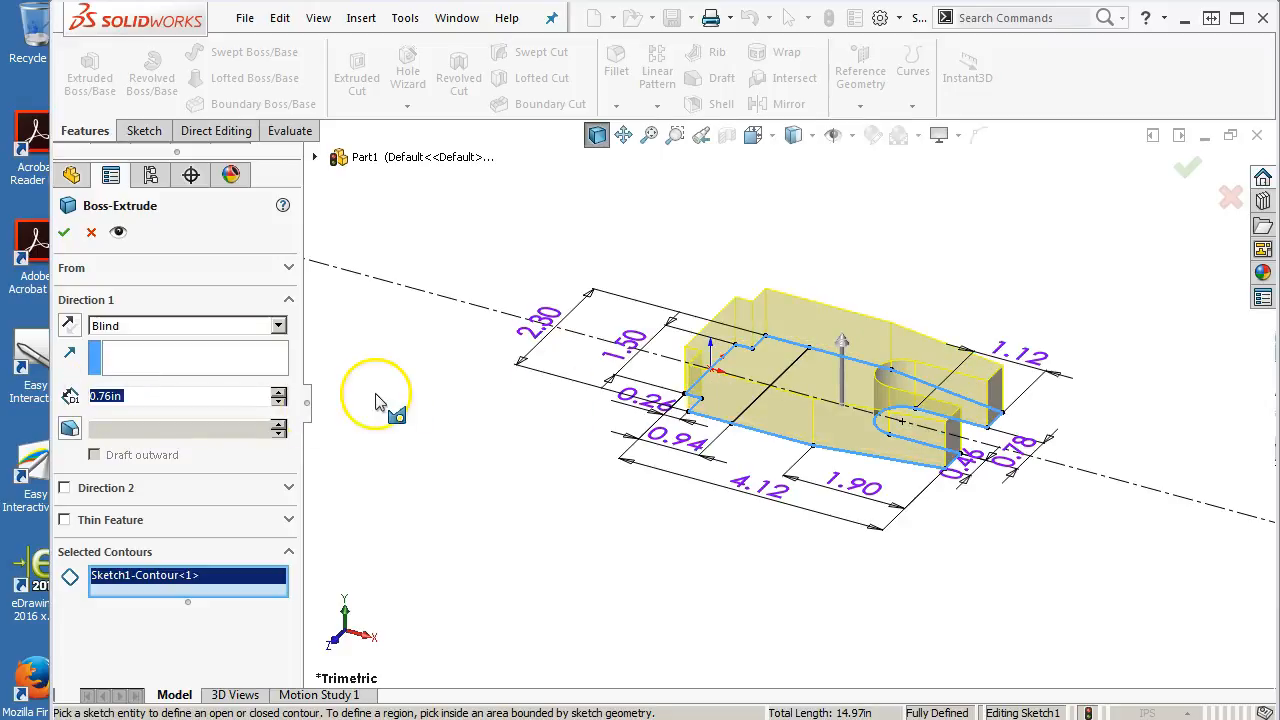
left_click(65, 234)
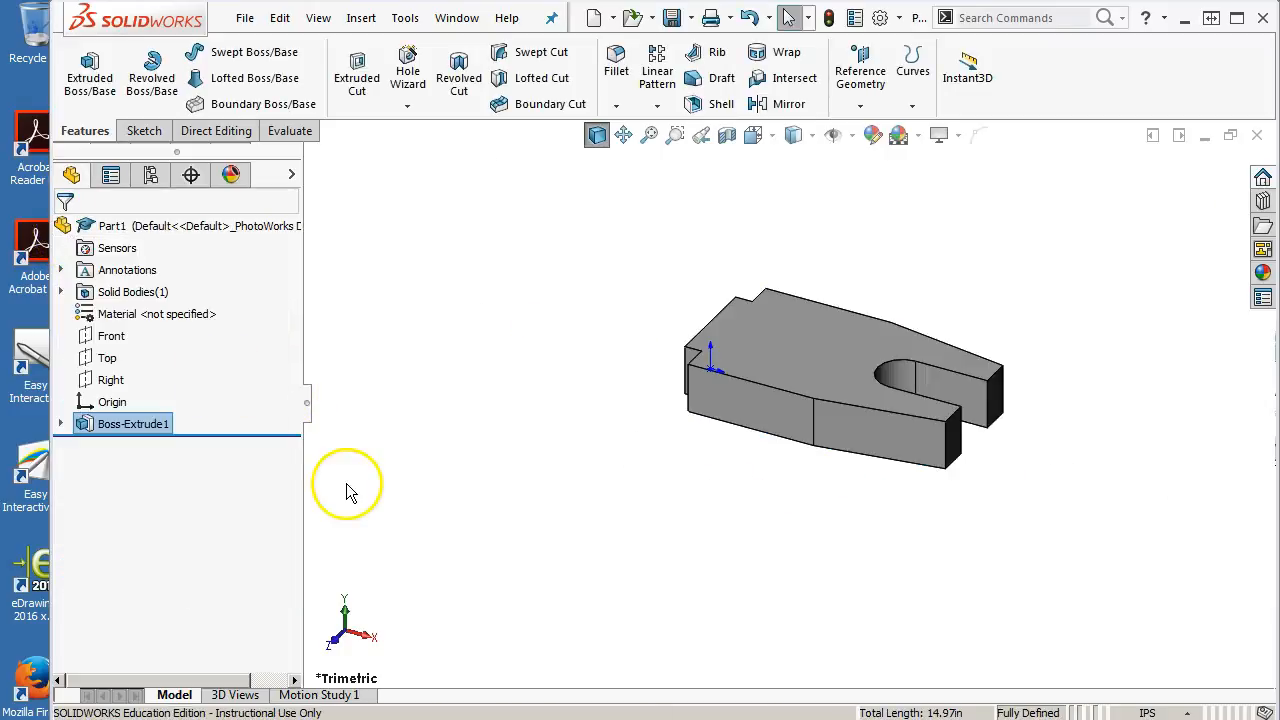
Extrude the two left-end regions of Sketch1 as a second boss 1.5 in deep
left_click(61, 424)
left_click(128, 446)
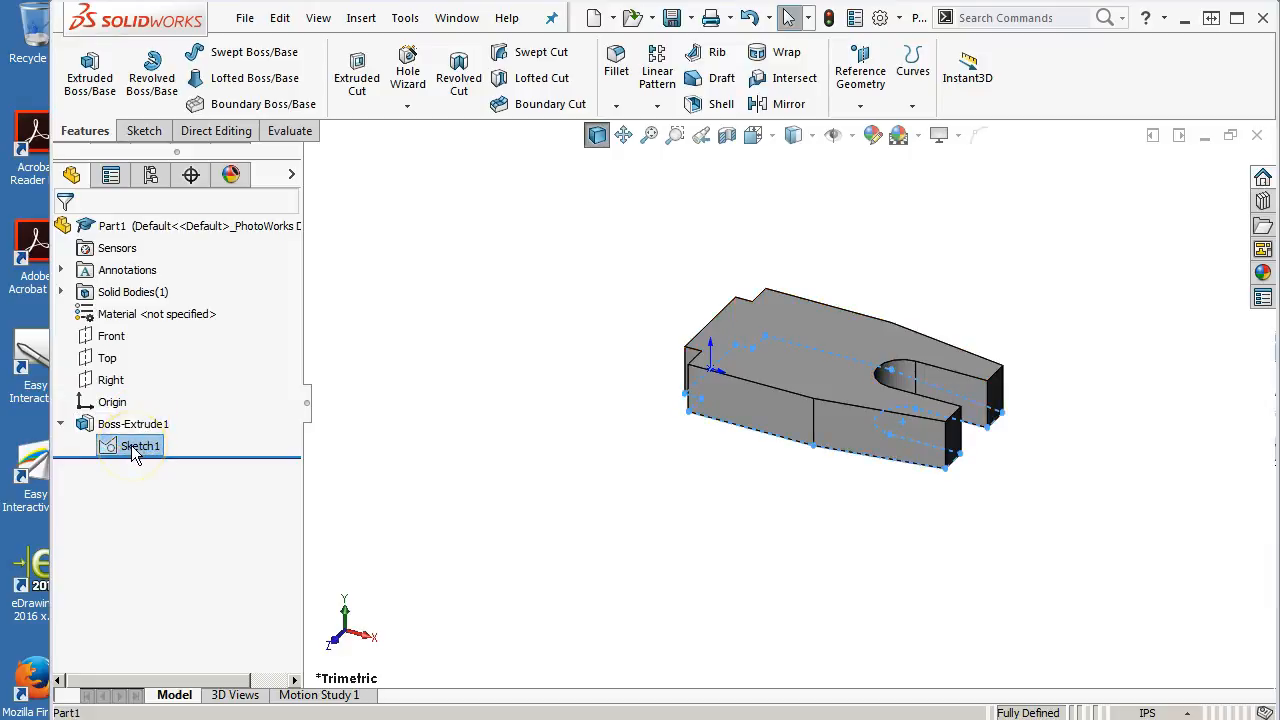
left_click(75, 86)
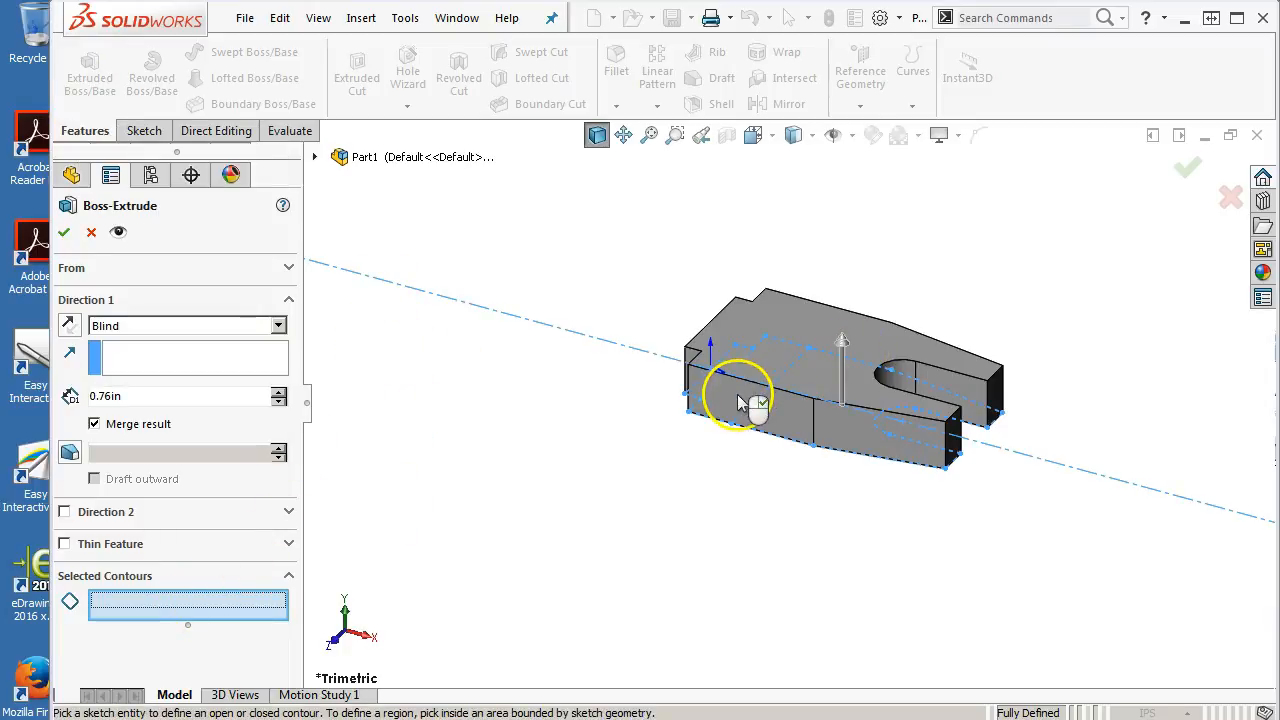
left_click(762, 378)
left_click(783, 366)
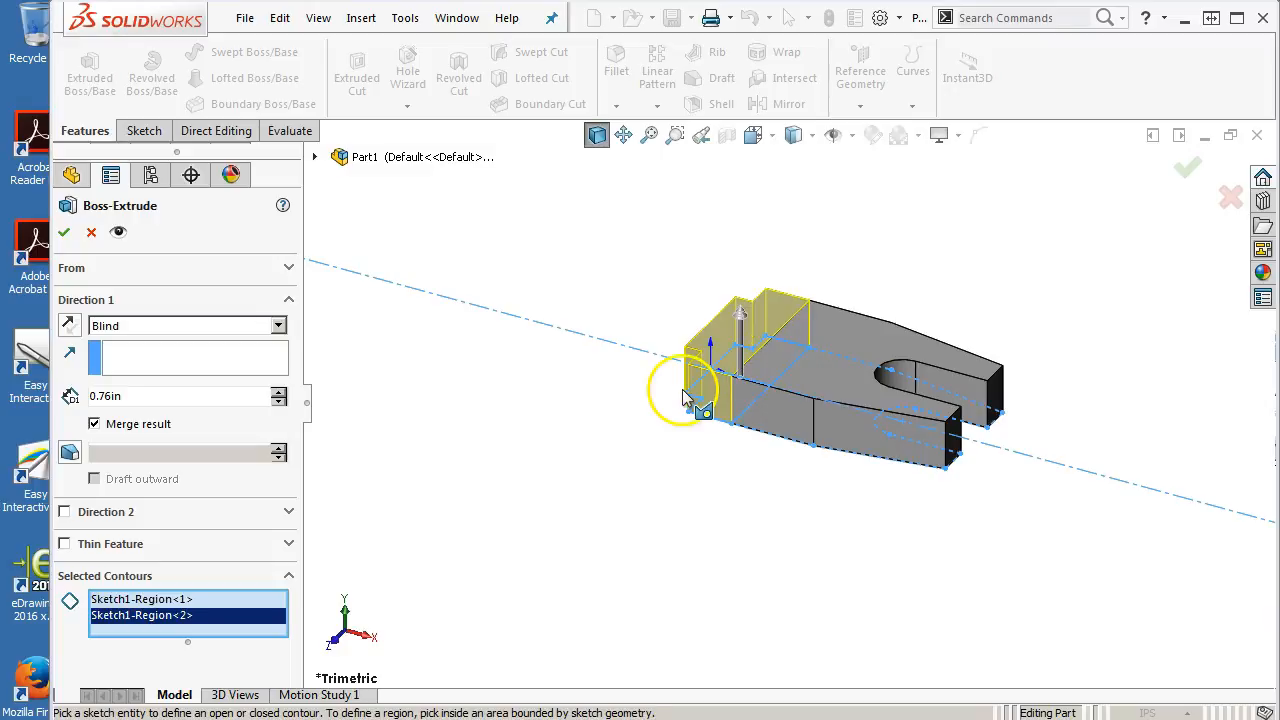
middle_click_drag(677, 400, 918, 310)
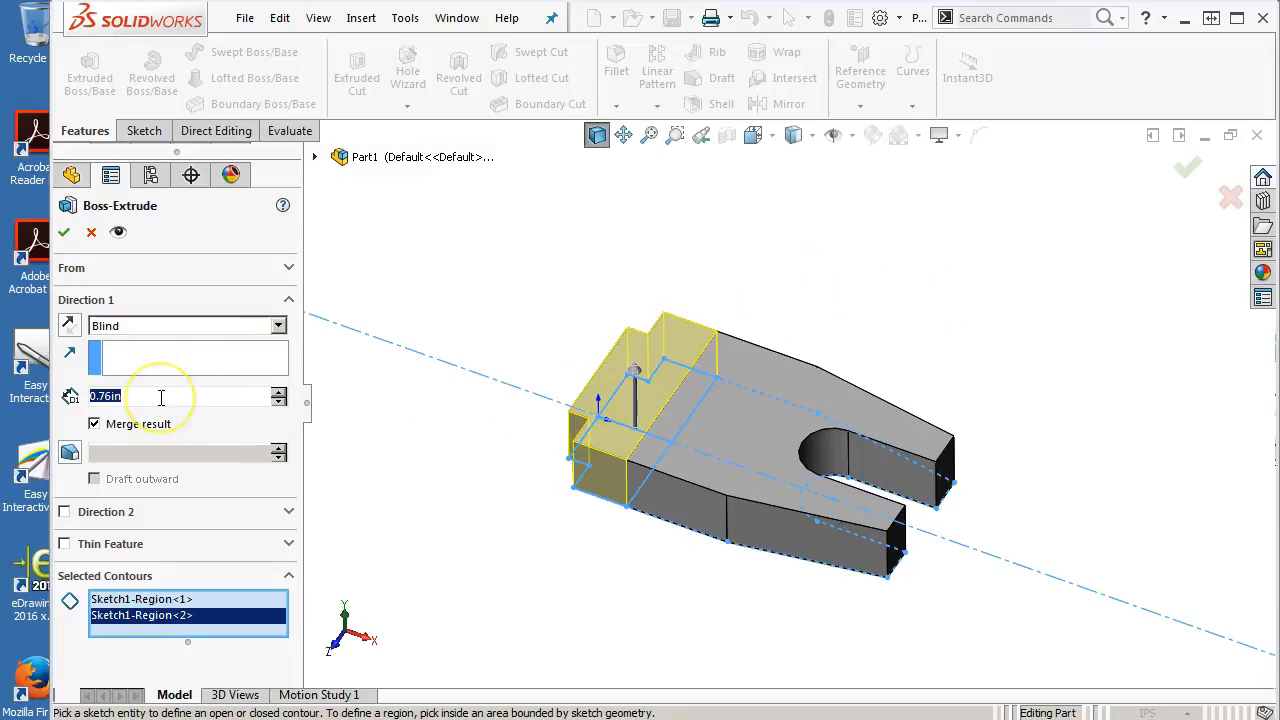
type("1.5")
key("Return")
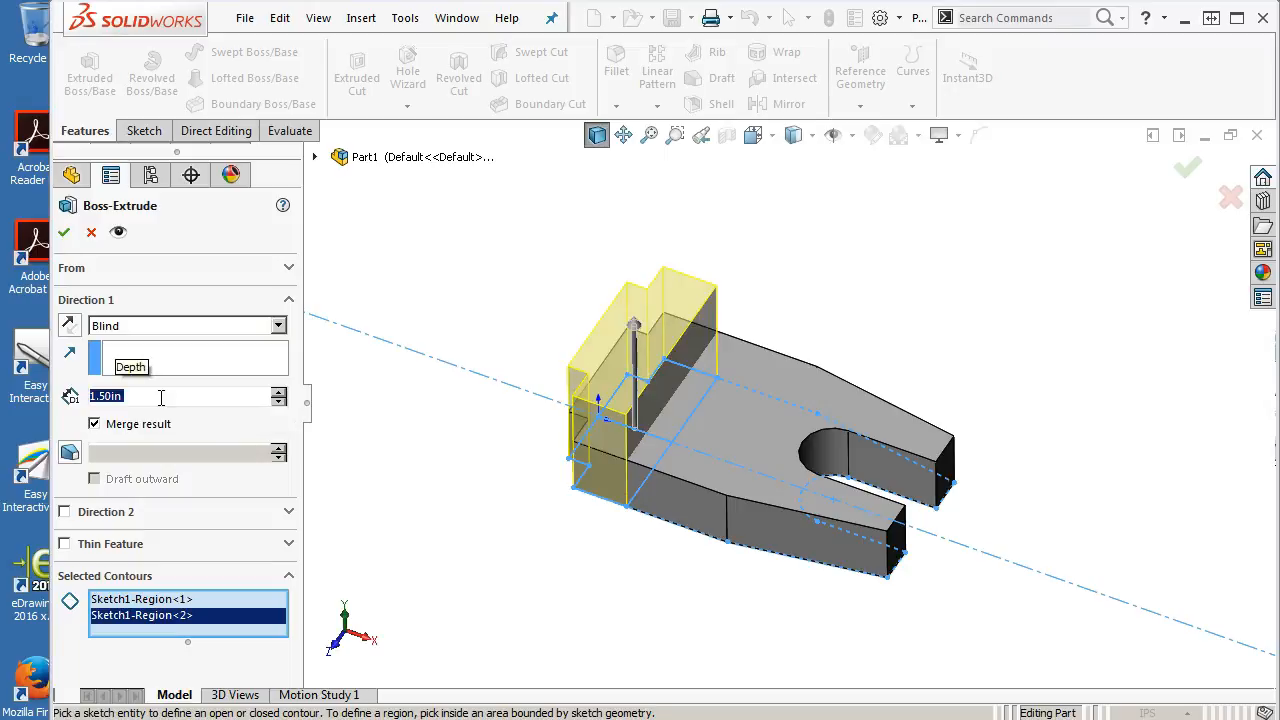
middle_click_drag(509, 477, 500, 423)
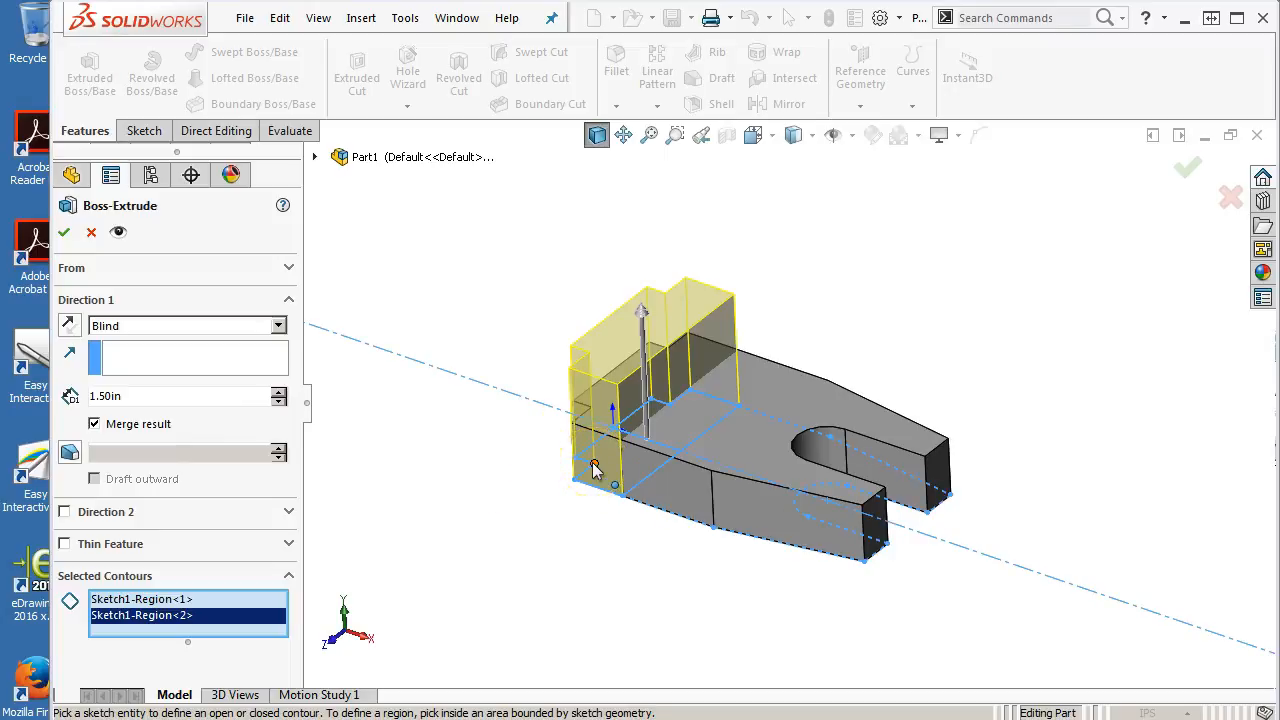
left_click(561, 467)
left_click(533, 437)
left_click(63, 231)
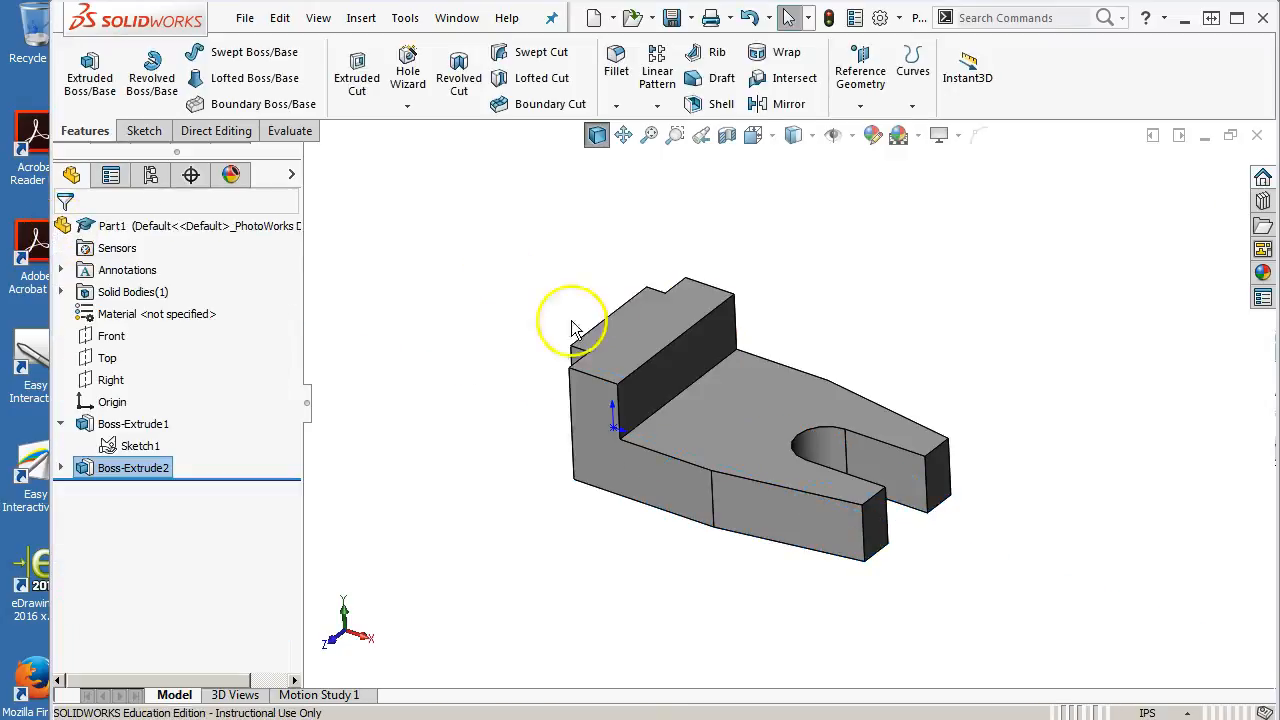
Start a Chamfer and select the two top edges of the raised block at the left end
mouse_move(460, 447)
middle_mouse_down()
mouse_move(466, 409)
mouse_move(449, 366)
mouse_move(477, 429)
middle_mouse_up()
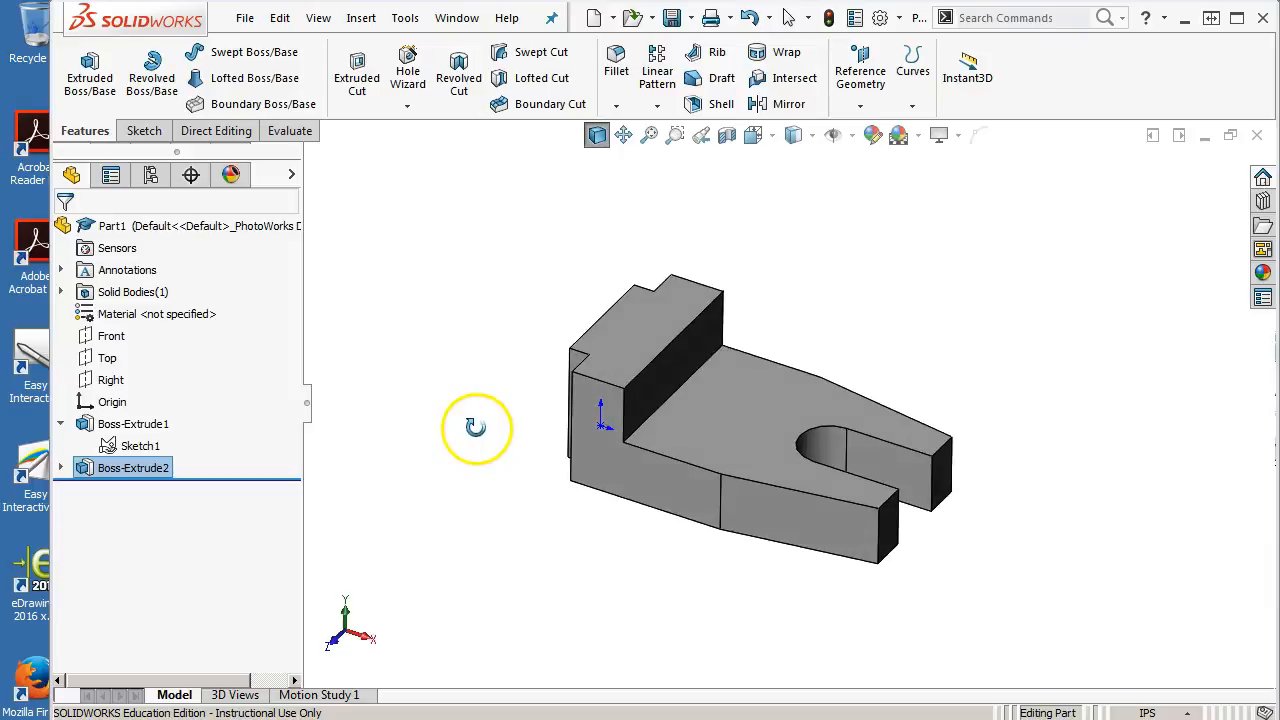
left_click(60, 424)
middle_click_drag(466, 377, 462, 336)
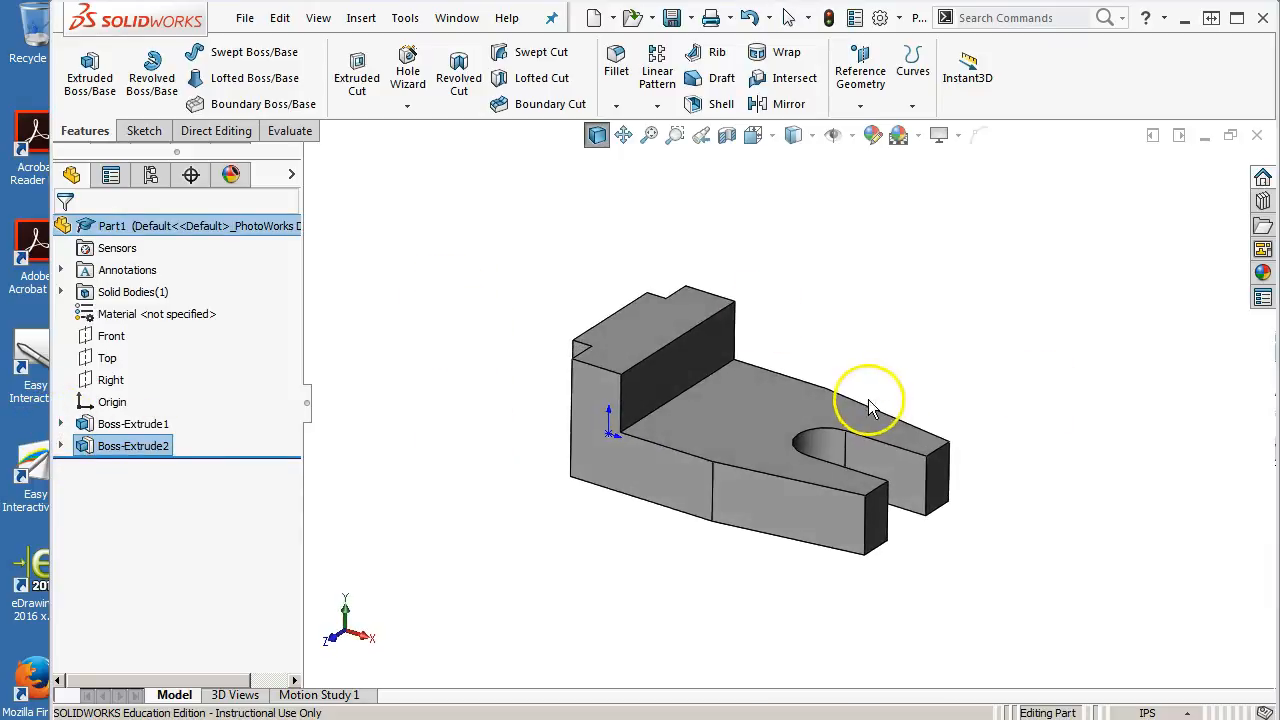
scroll(757, 391, "down", 3)
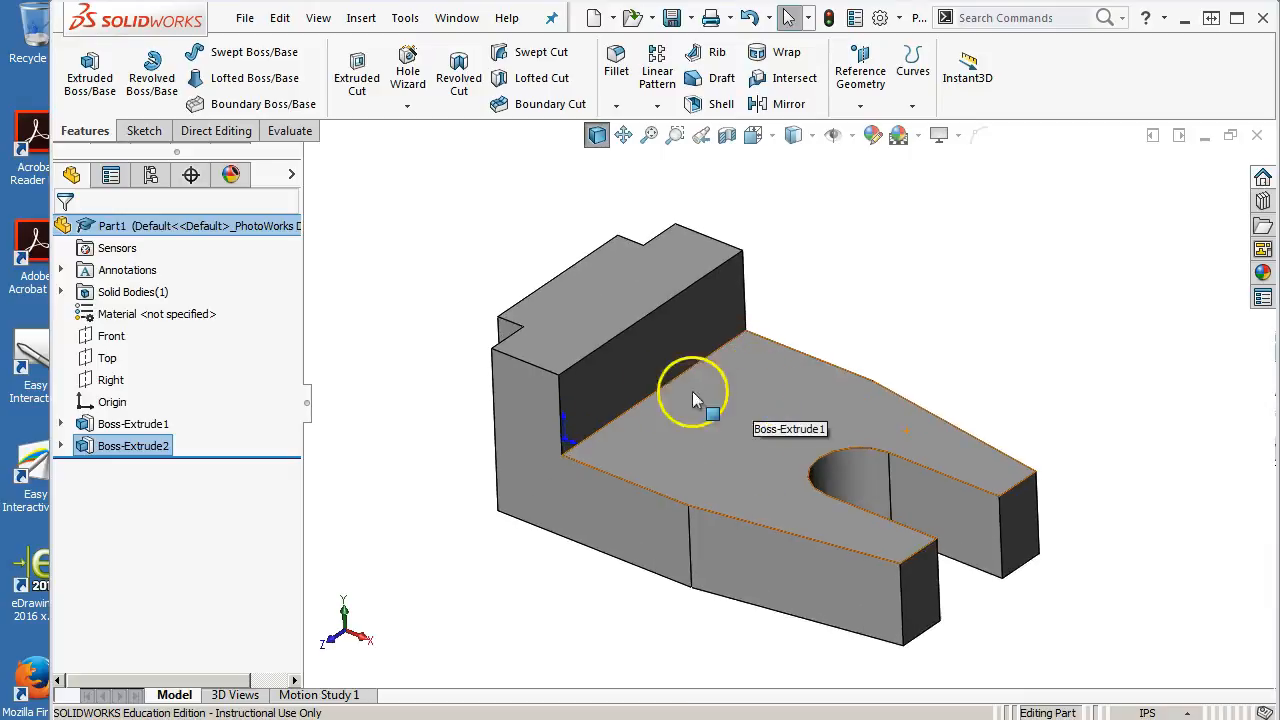
left_click(634, 344)
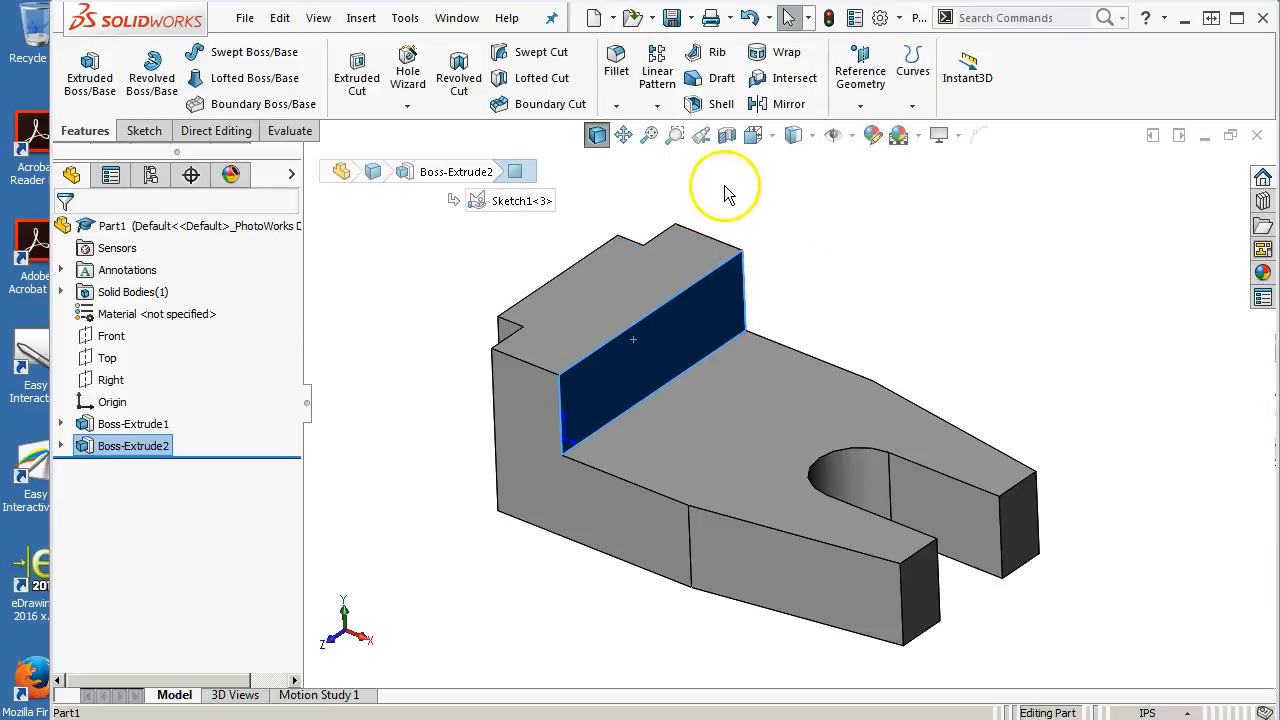
left_click(615, 110)
left_click(651, 157)
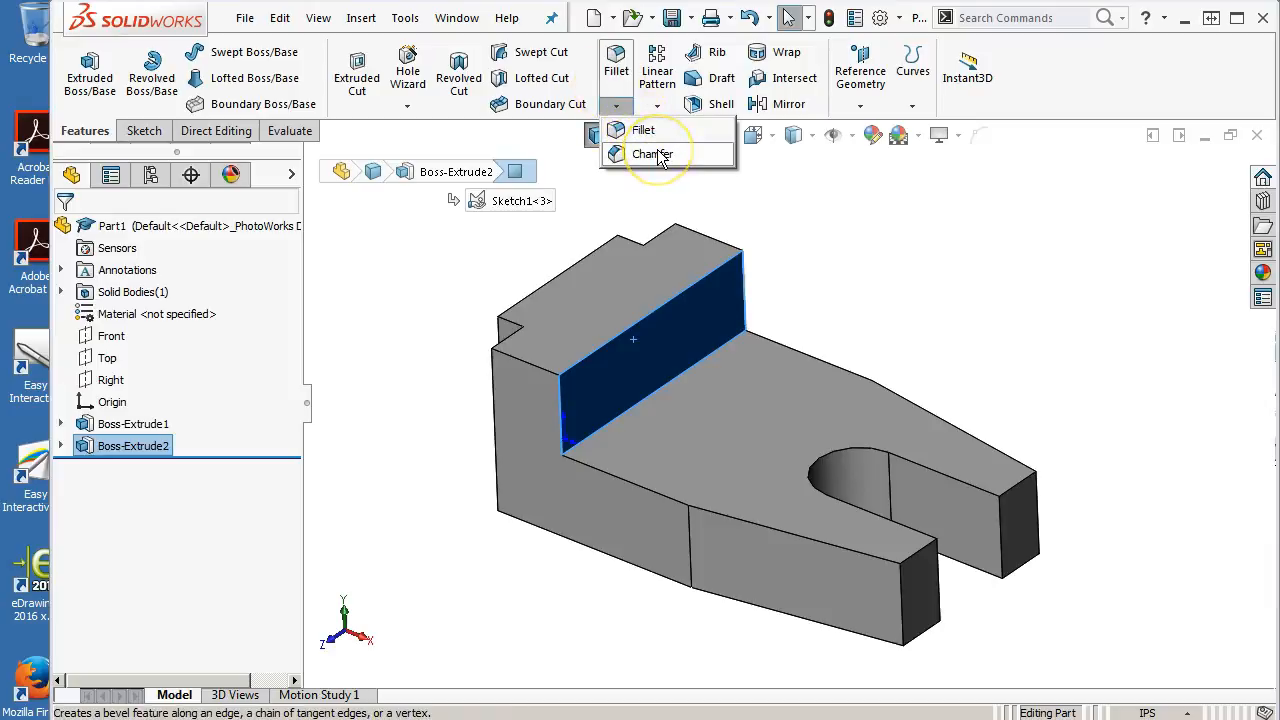
left_click(658, 156)
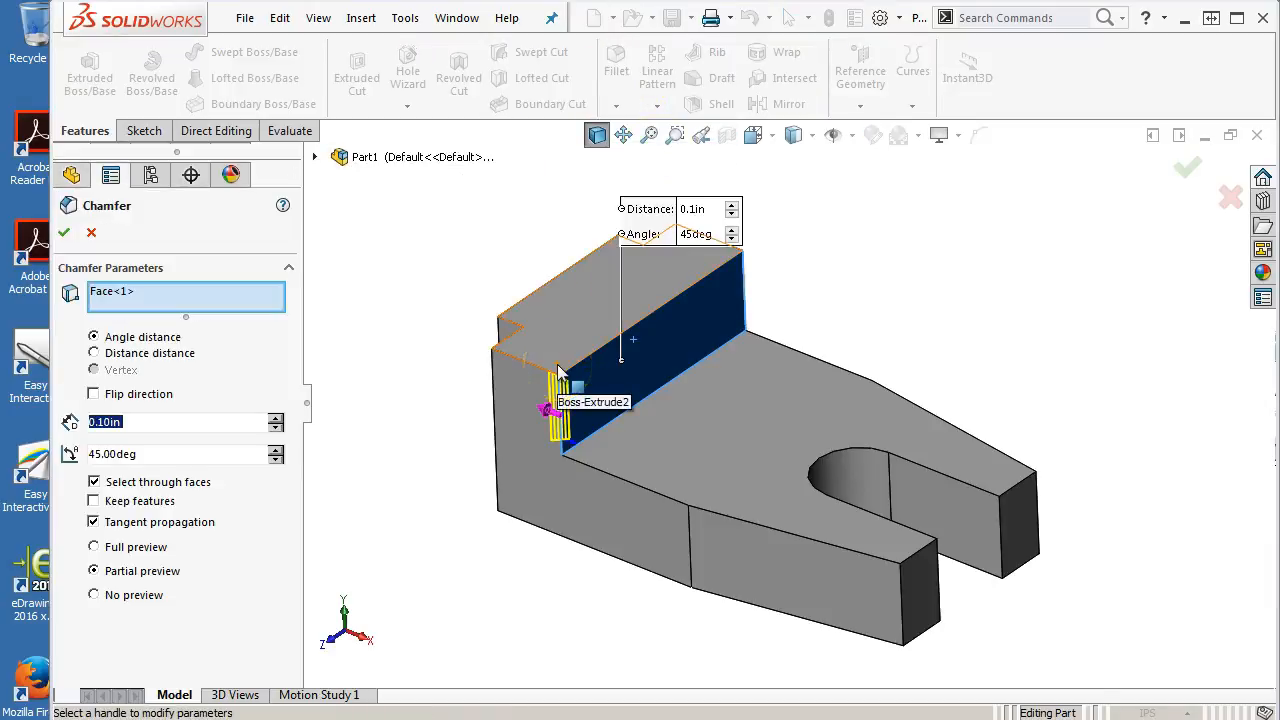
left_click(656, 370)
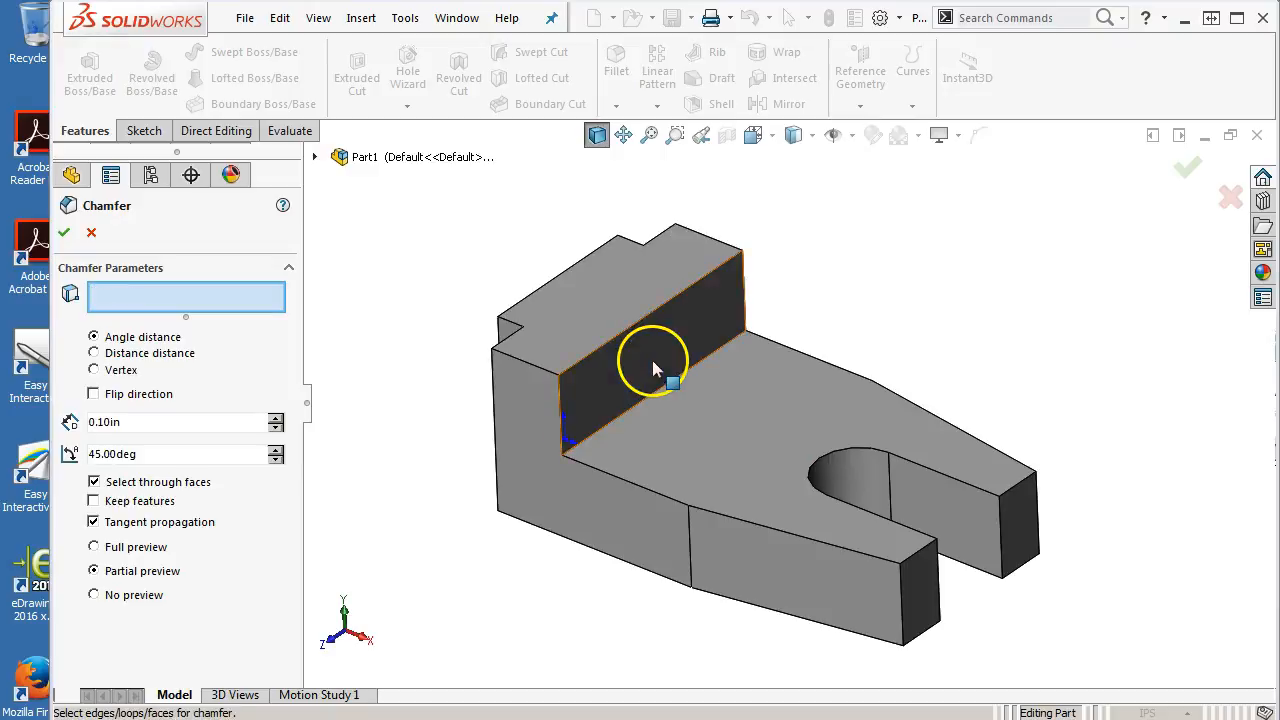
left_click(522, 370)
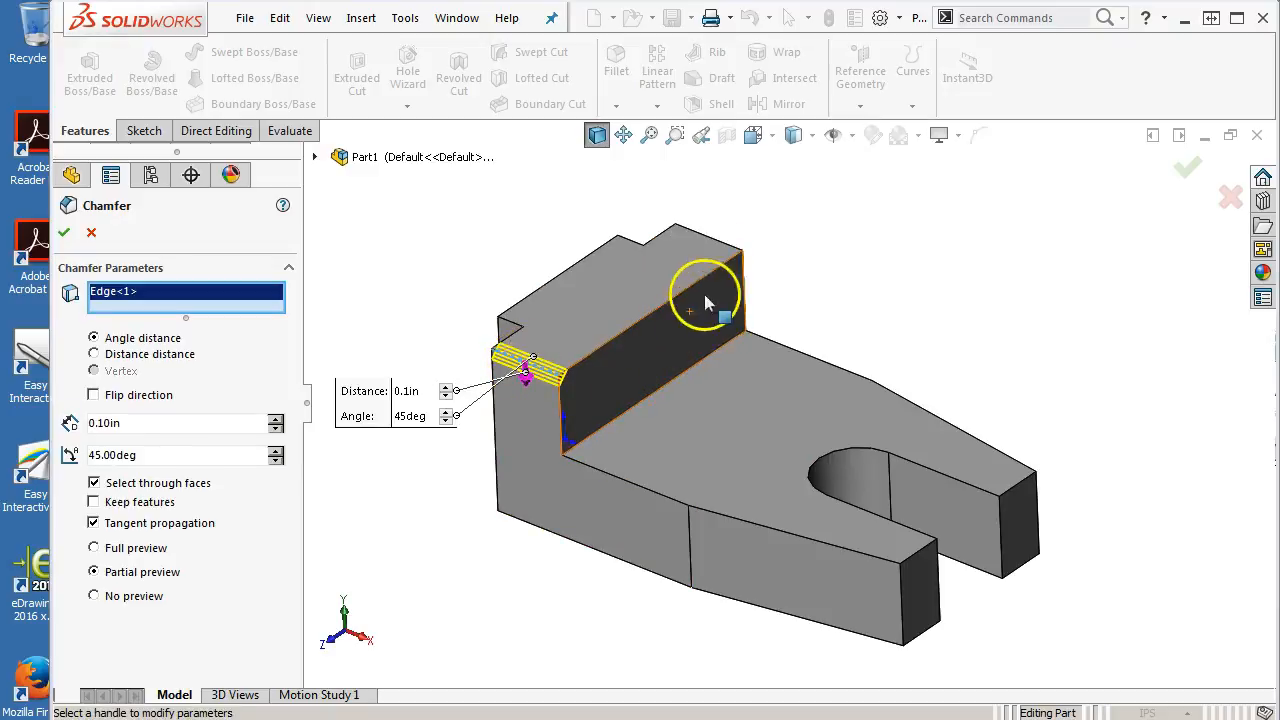
left_click(706, 243)
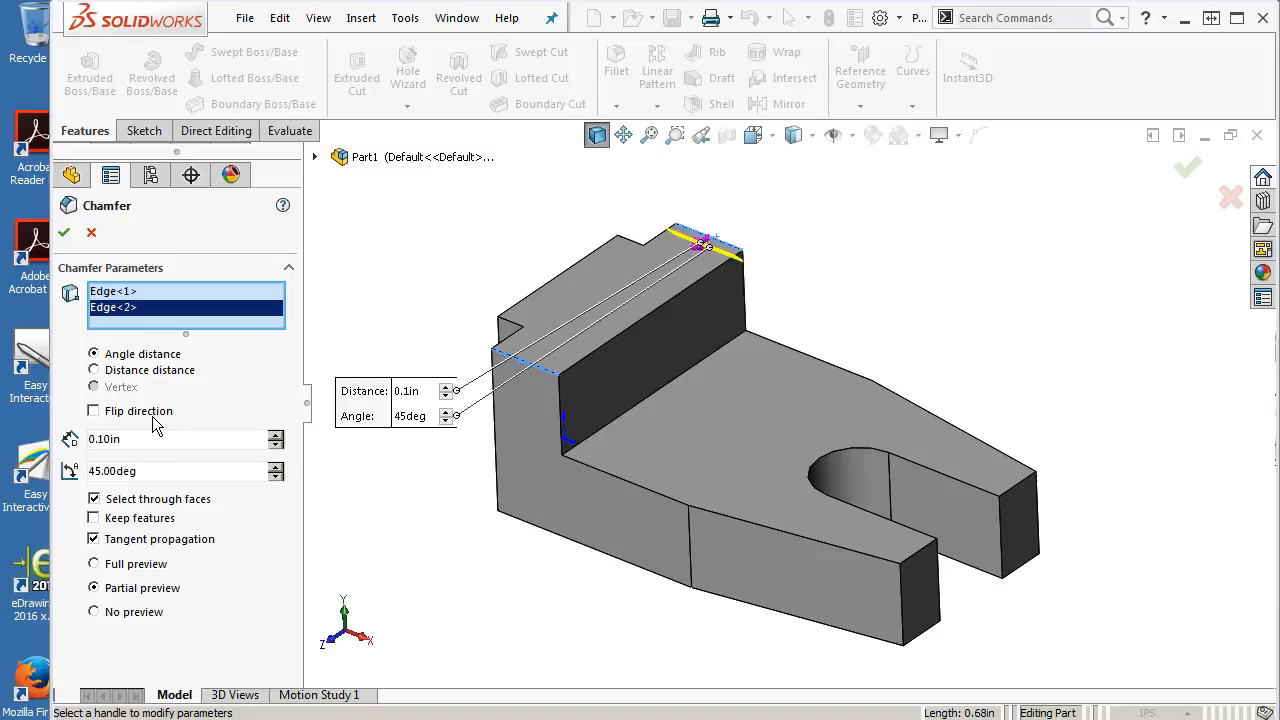
Set the chamfer angle to 30 deg and the distance to 0.44 in
left_click(148, 470)
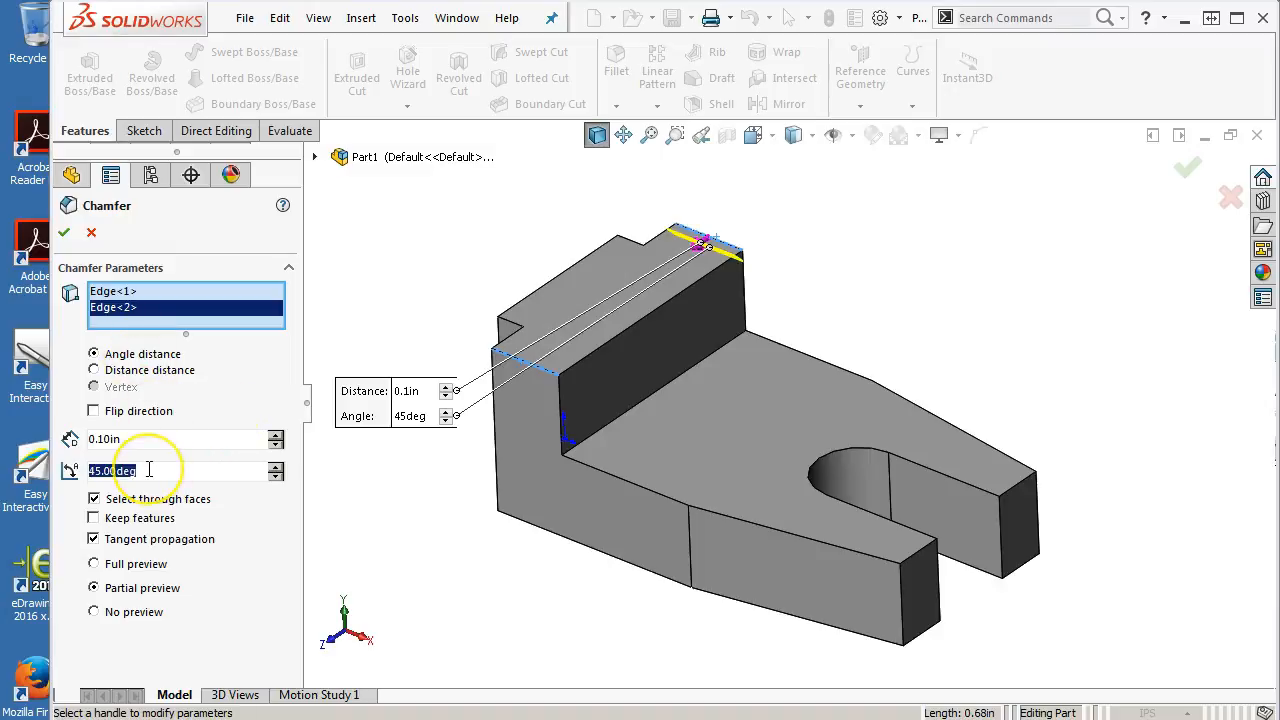
type("30")
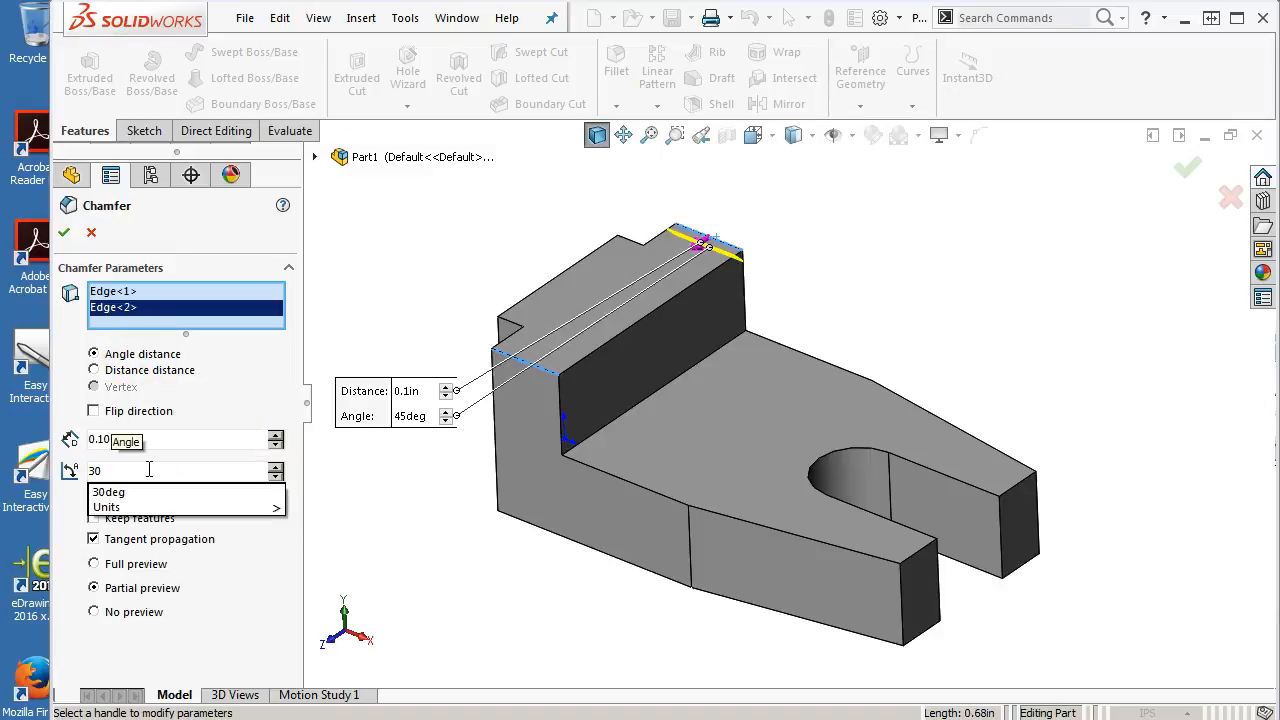
key("Tab")
left_click(133, 439)
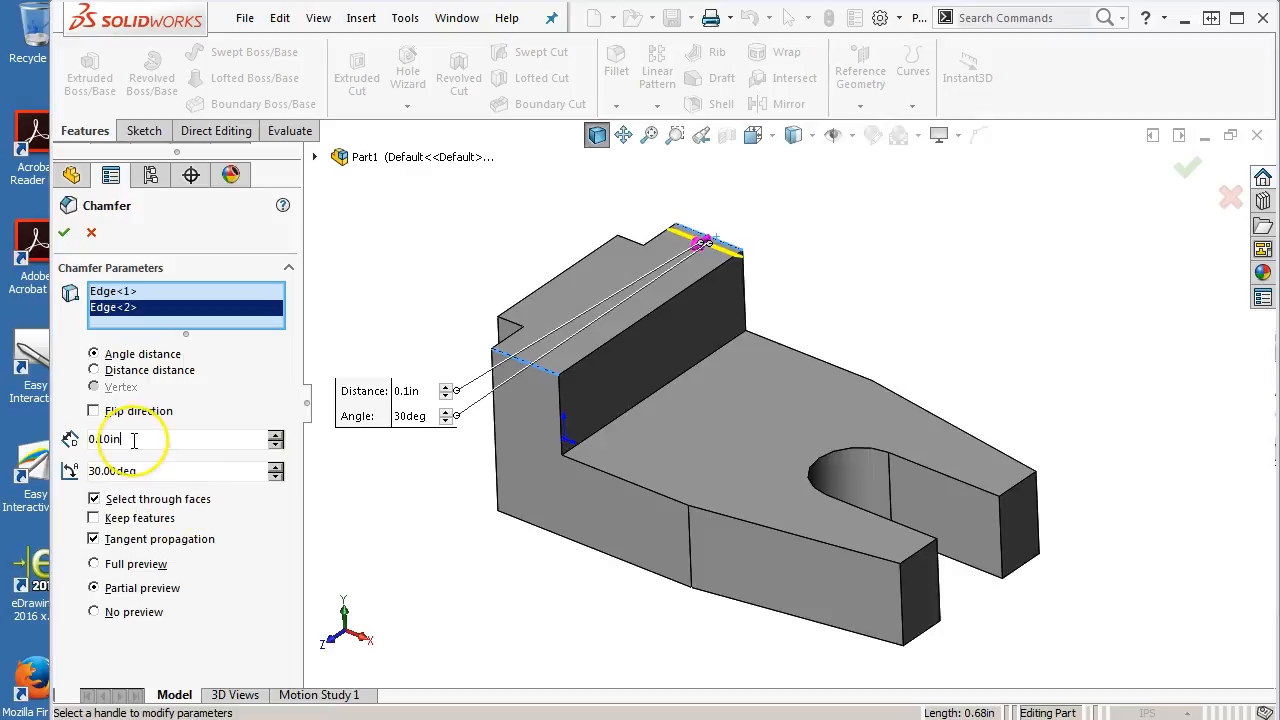
type(".44")
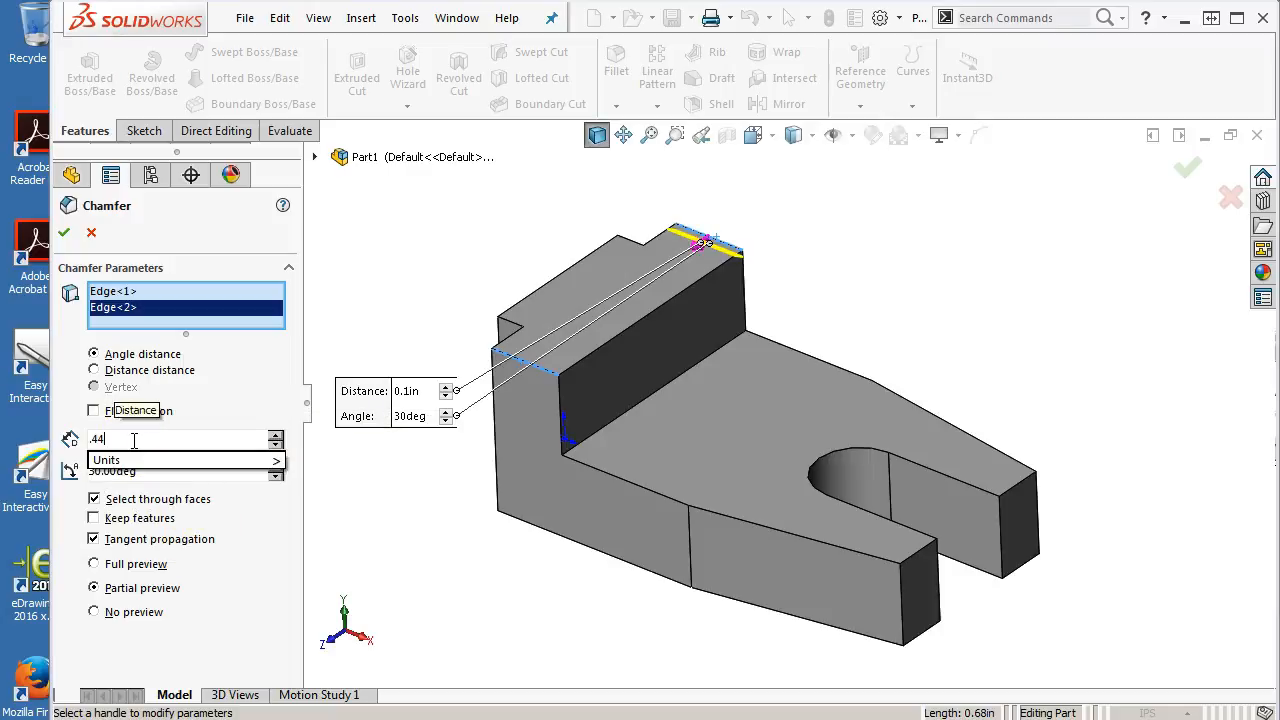
key("Tab")
Flip the chamfer direction on the first top edge of the raised block
middle_click_drag(891, 400, 891, 306)
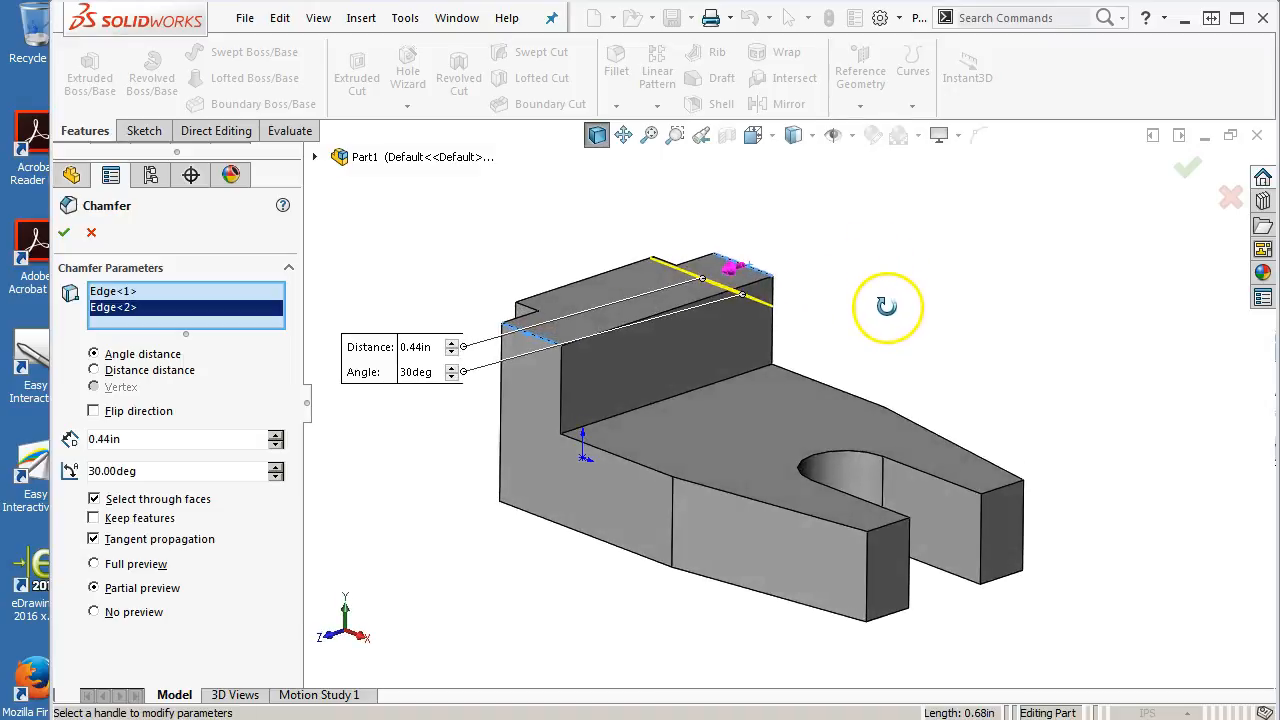
left_click(127, 292)
middle_click_drag(600, 529, 549, 572)
scroll(535, 388, "up", 1)
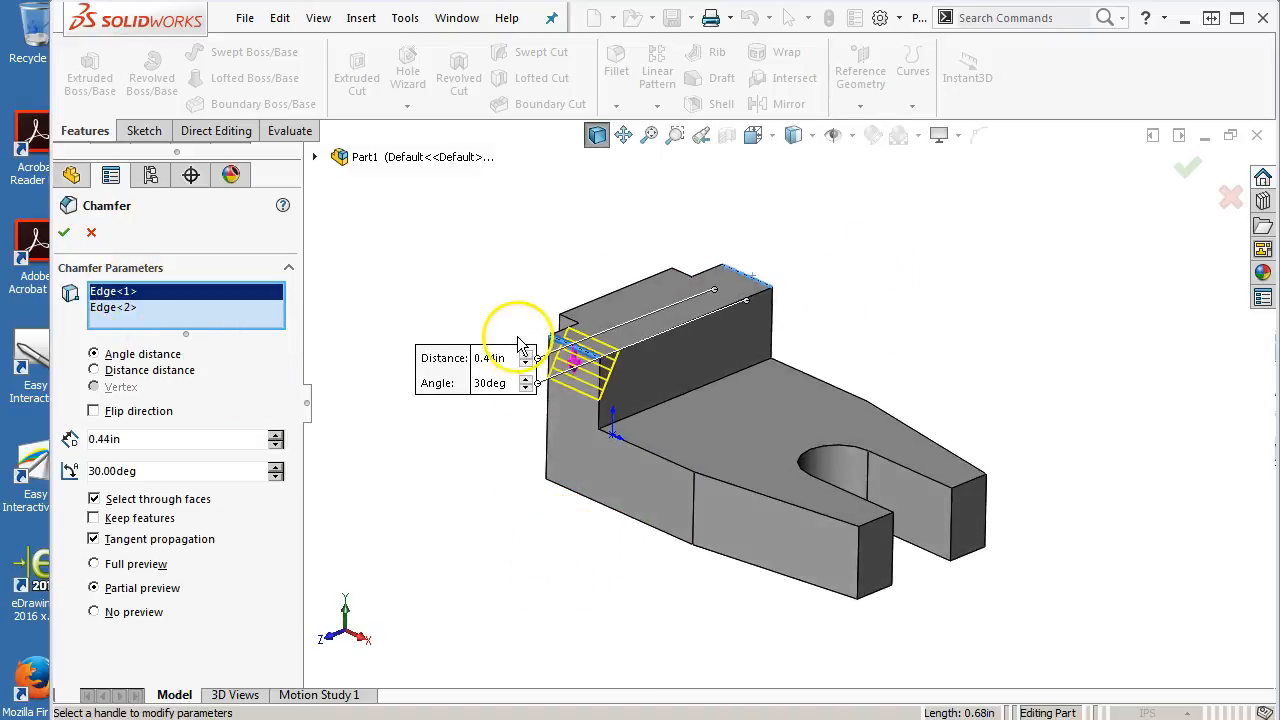
scroll(518, 340, "down", 1)
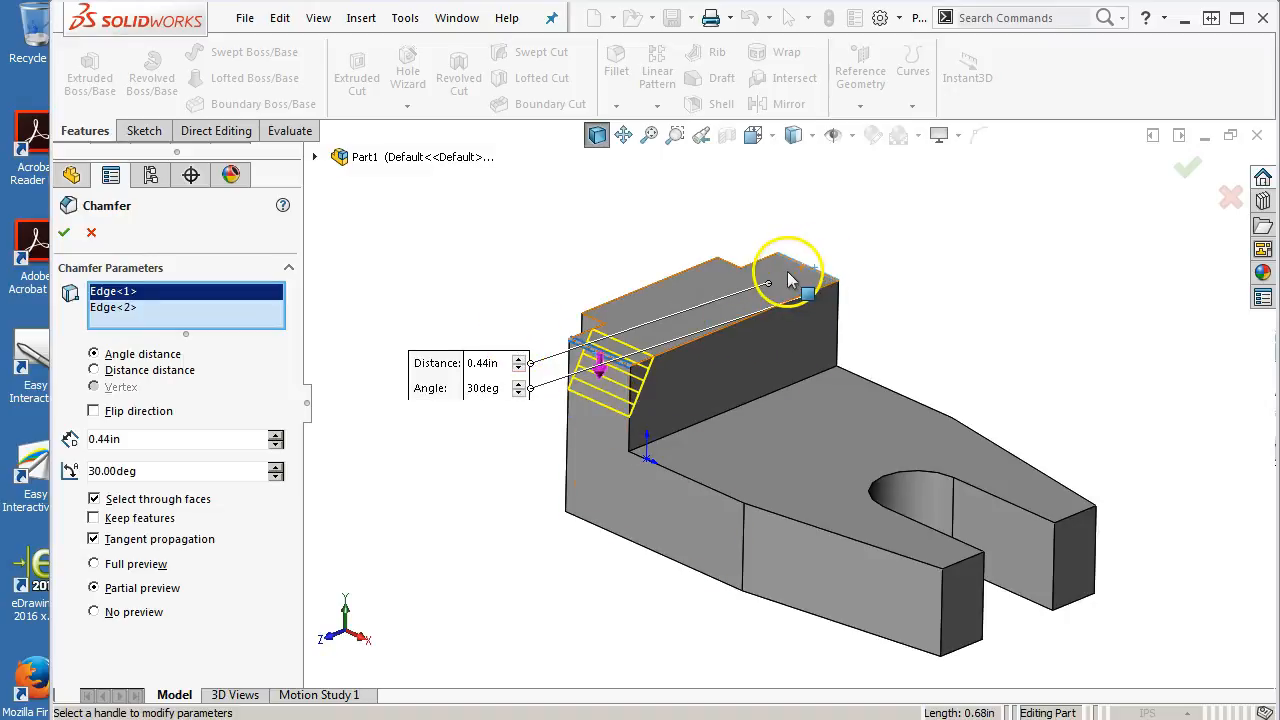
left_click(600, 372)
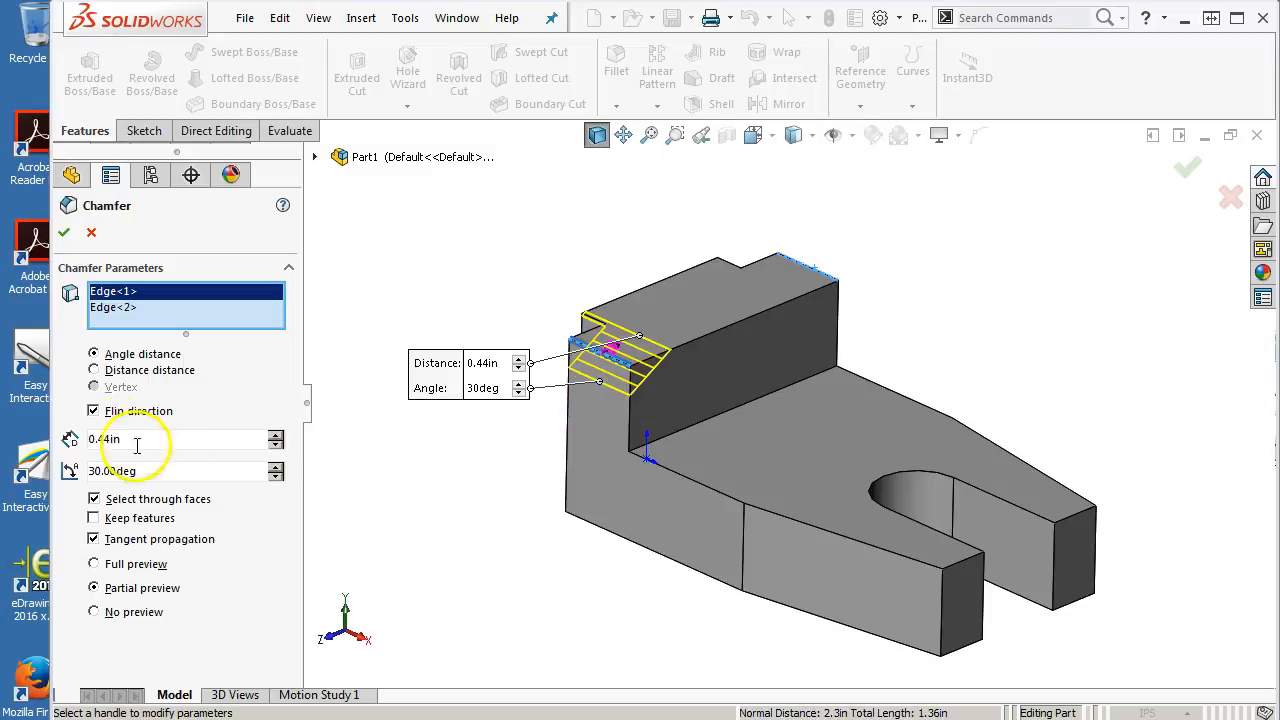
left_click(94, 412)
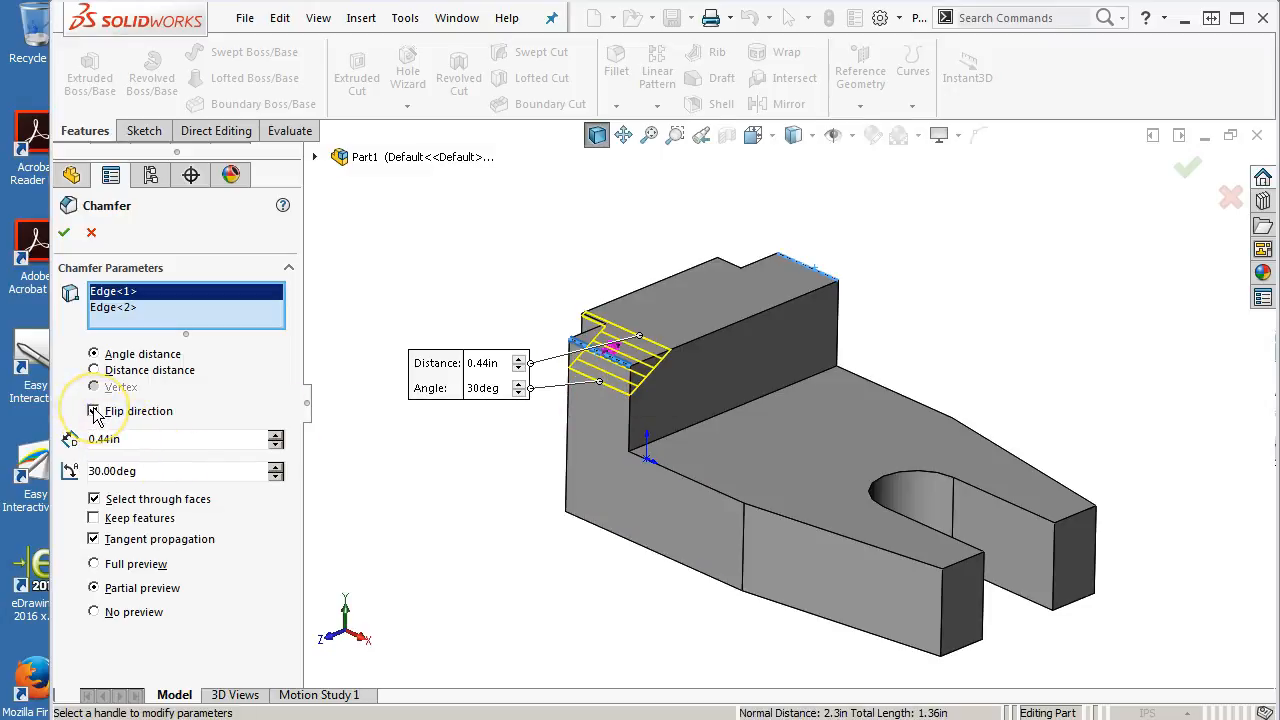
left_click(94, 412)
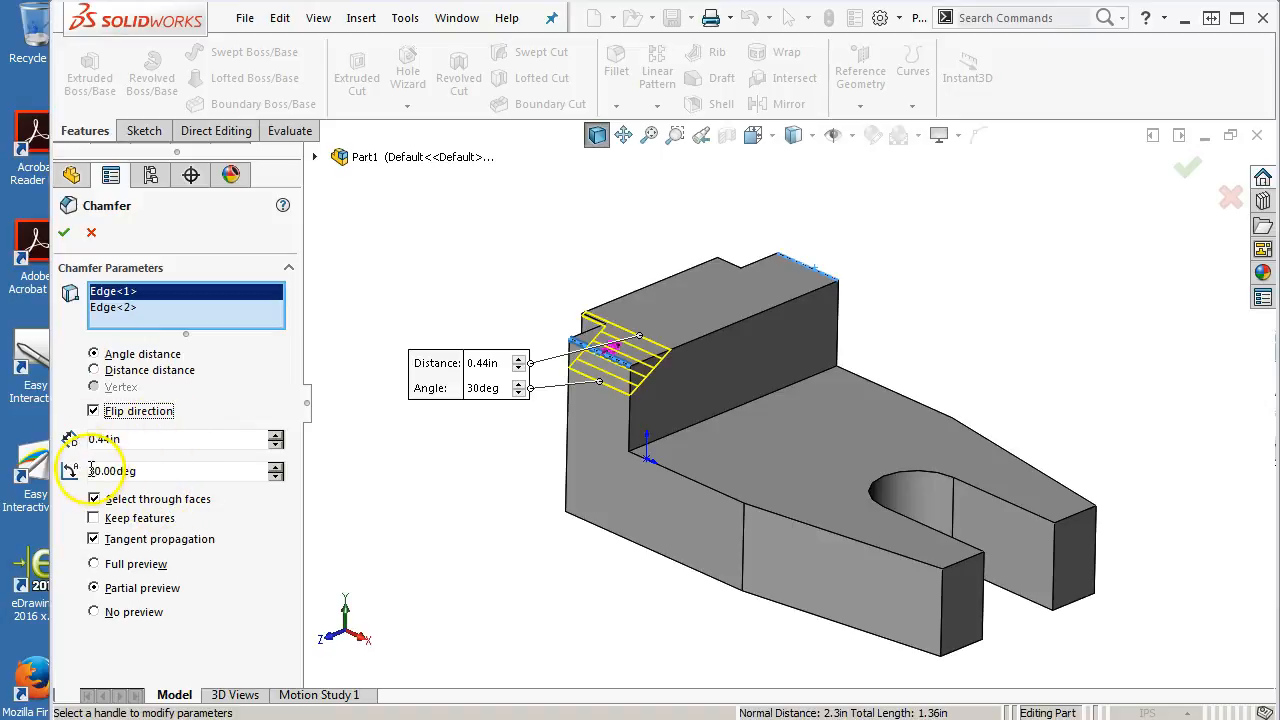
Set the chamfer angle to 60 deg and restore the first edge's original chamfer direction
left_click(276, 475)
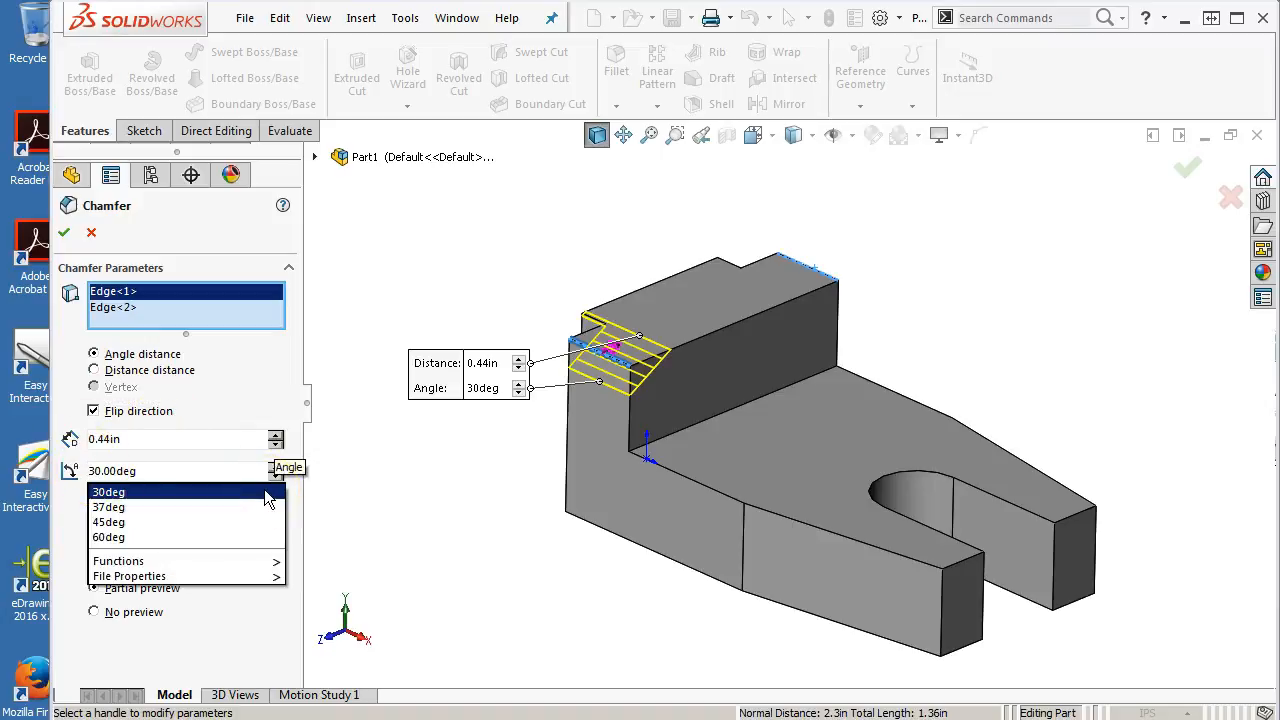
type("90")
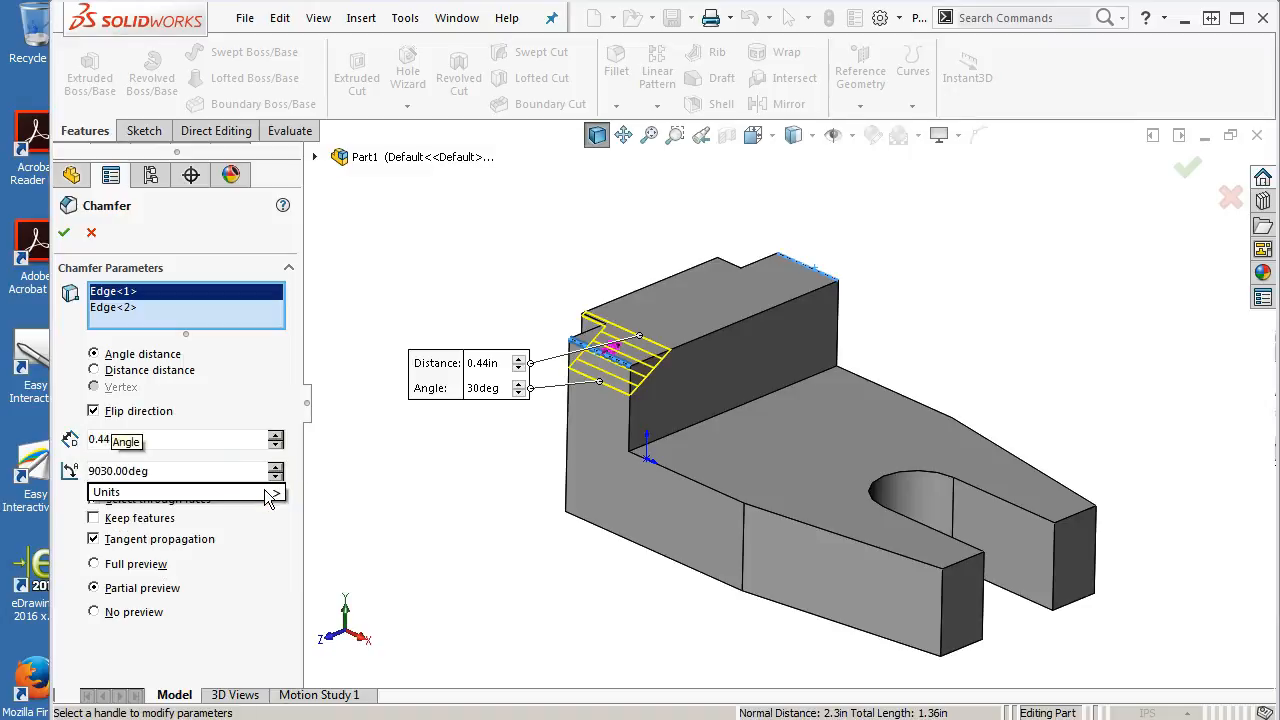
type("-")
key("Tab")
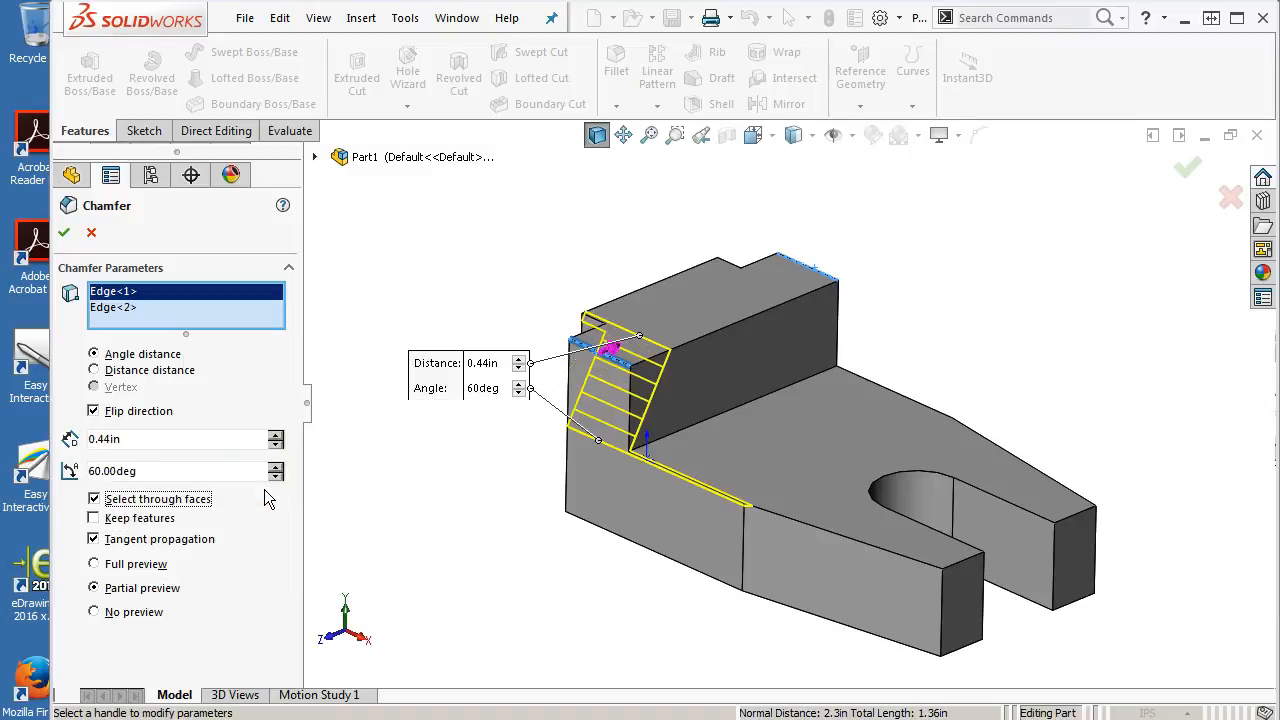
left_click(614, 350)
mouse_move(564, 460)
middle_mouse_down()
mouse_move(543, 423)
mouse_move(561, 451)
middle_mouse_up()
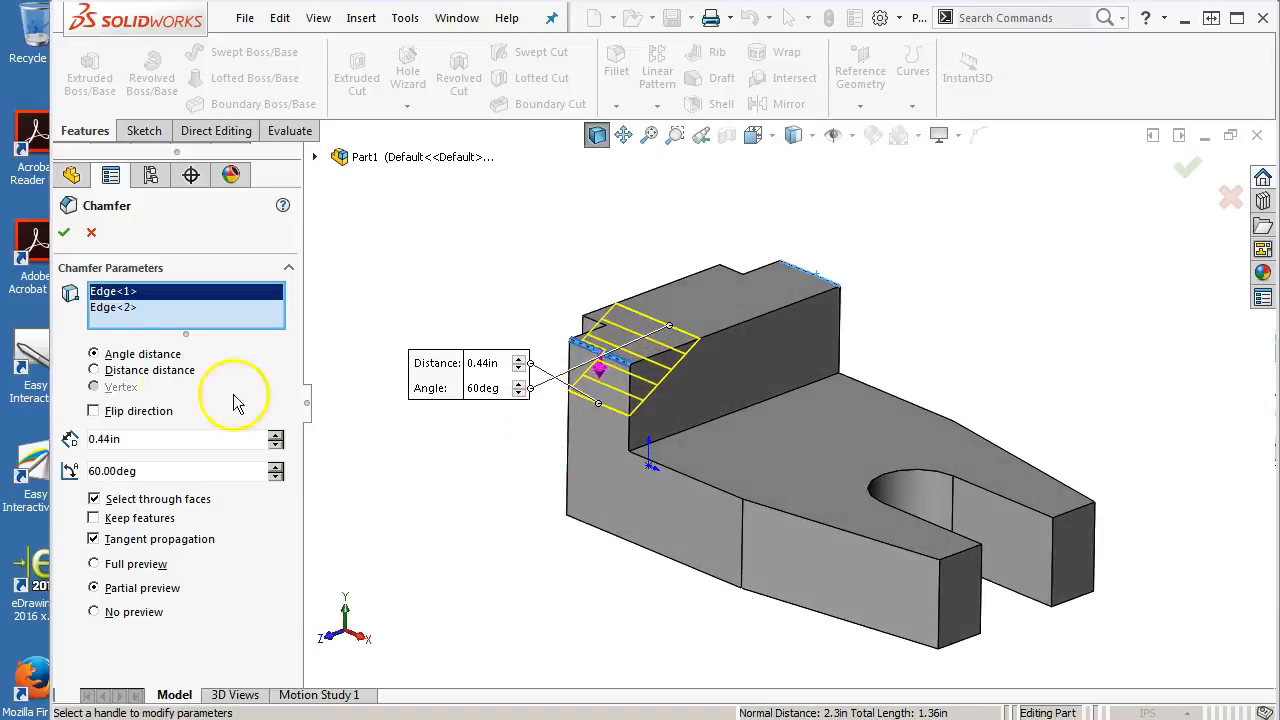
Flip the chamfer direction on the second edge and apply the chamfer
left_click(112, 307)
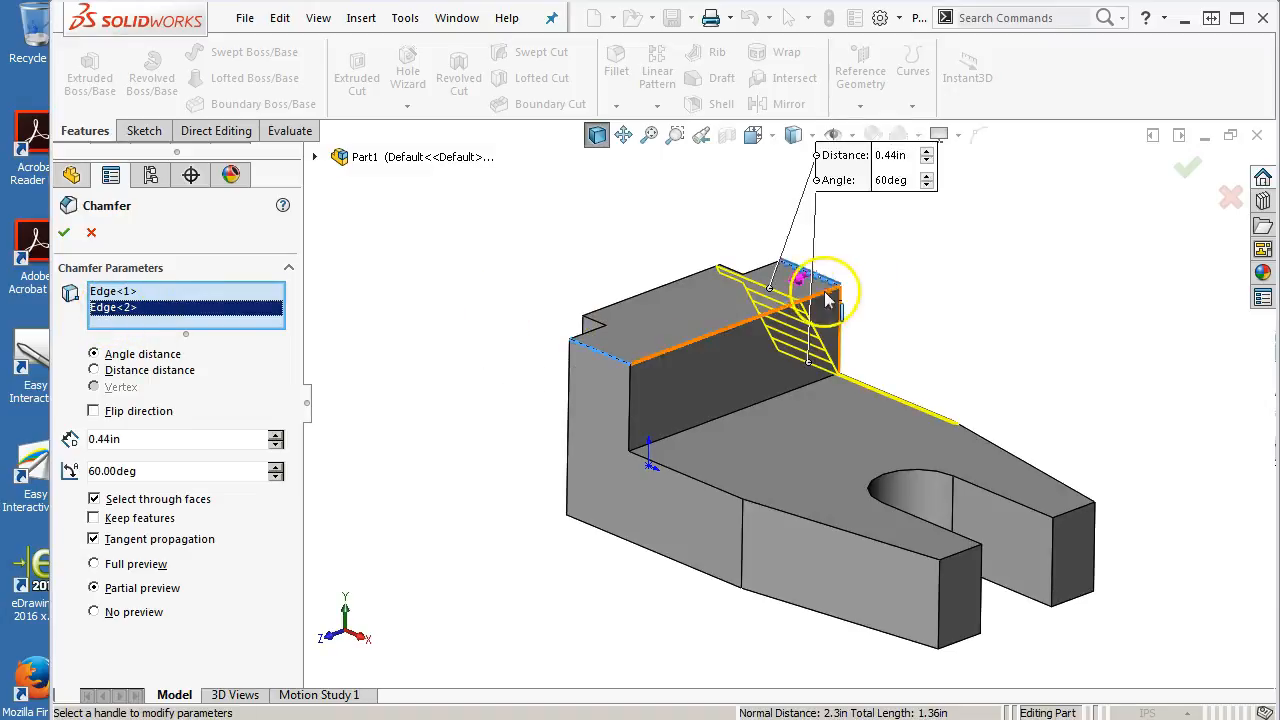
left_click(796, 281)
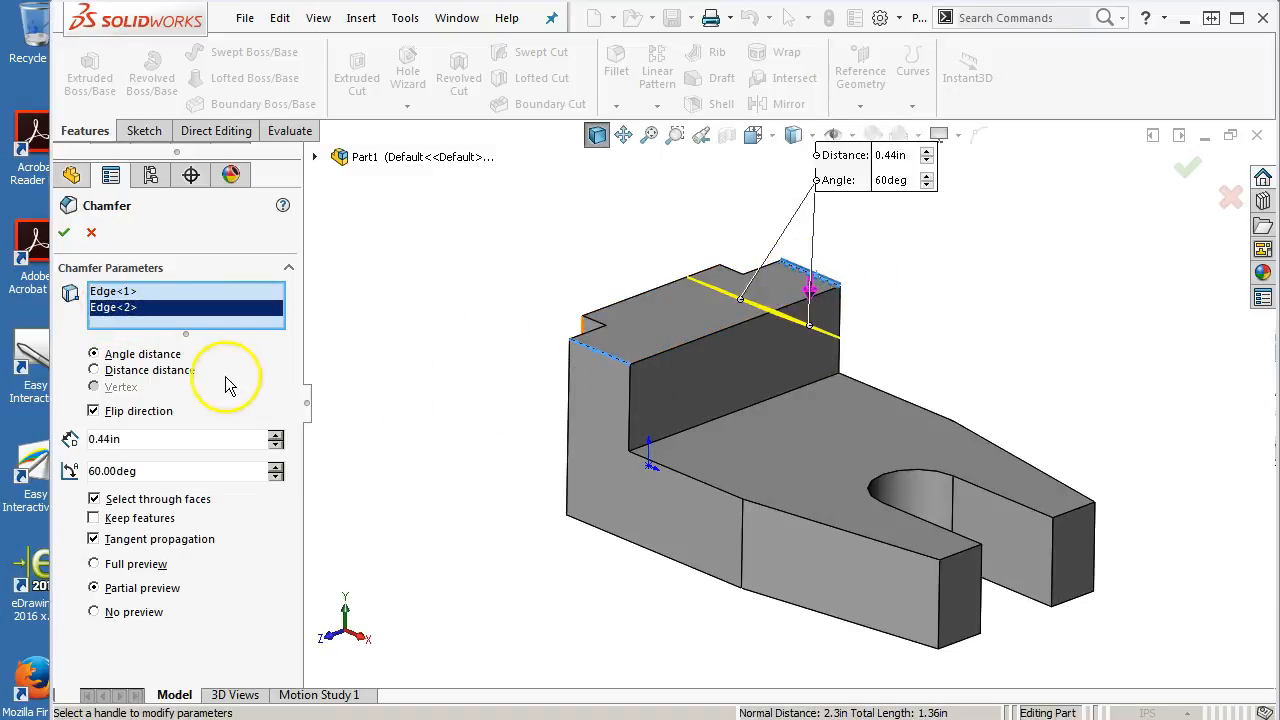
left_click(115, 291)
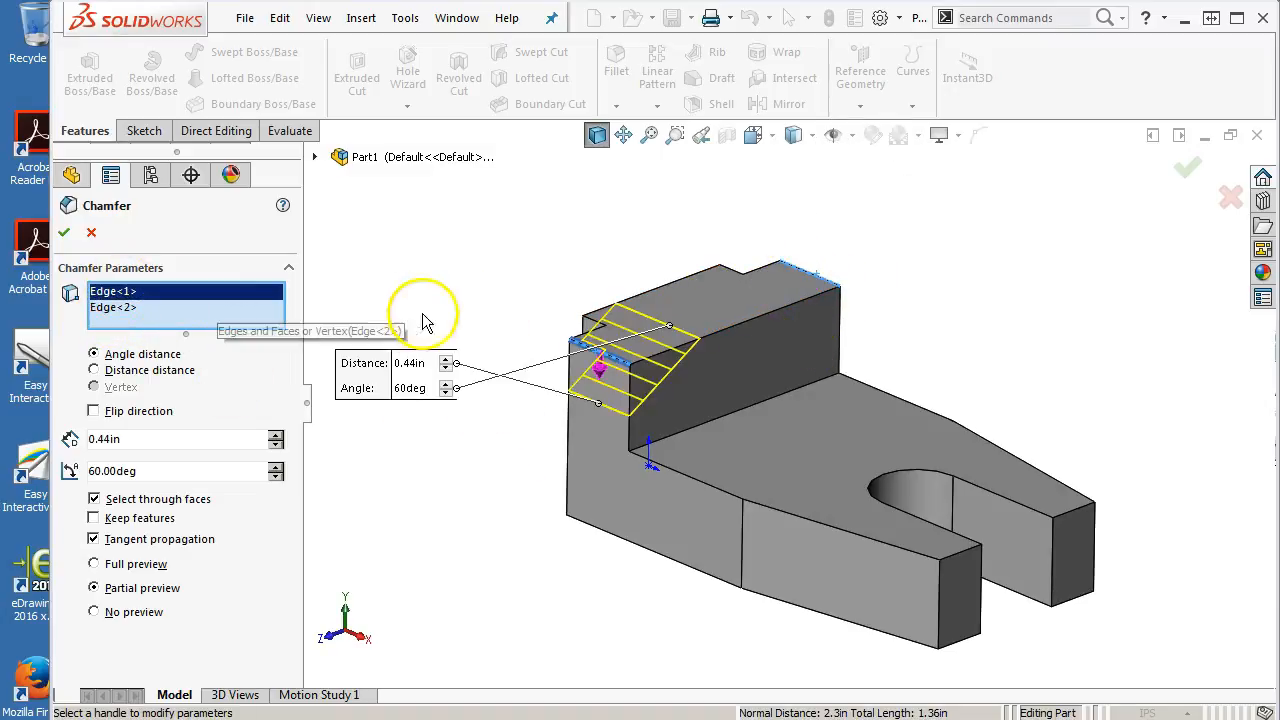
left_click(63, 232)
Save the part as TECH DRAWING F656 Finger Guide in the GTC266 2017S folder under Documents
middle_click_drag(487, 340, 488, 367)
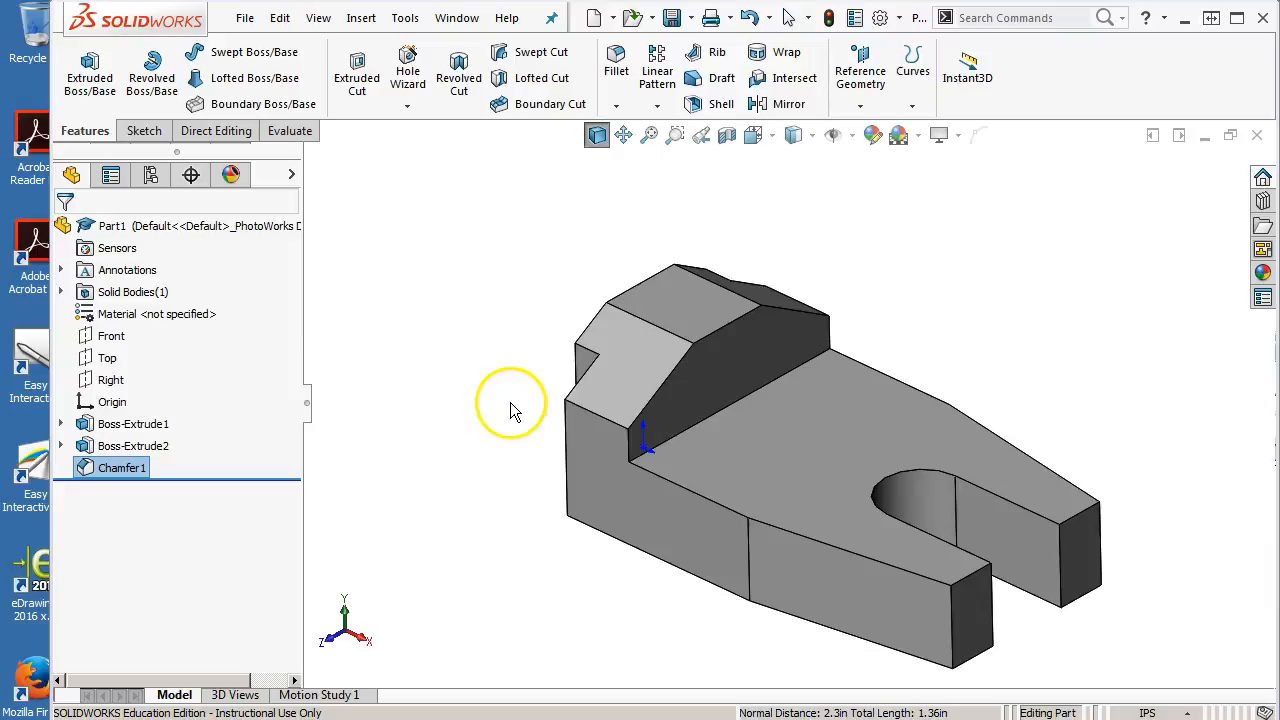
middle_click_drag(510, 408, 517, 411)
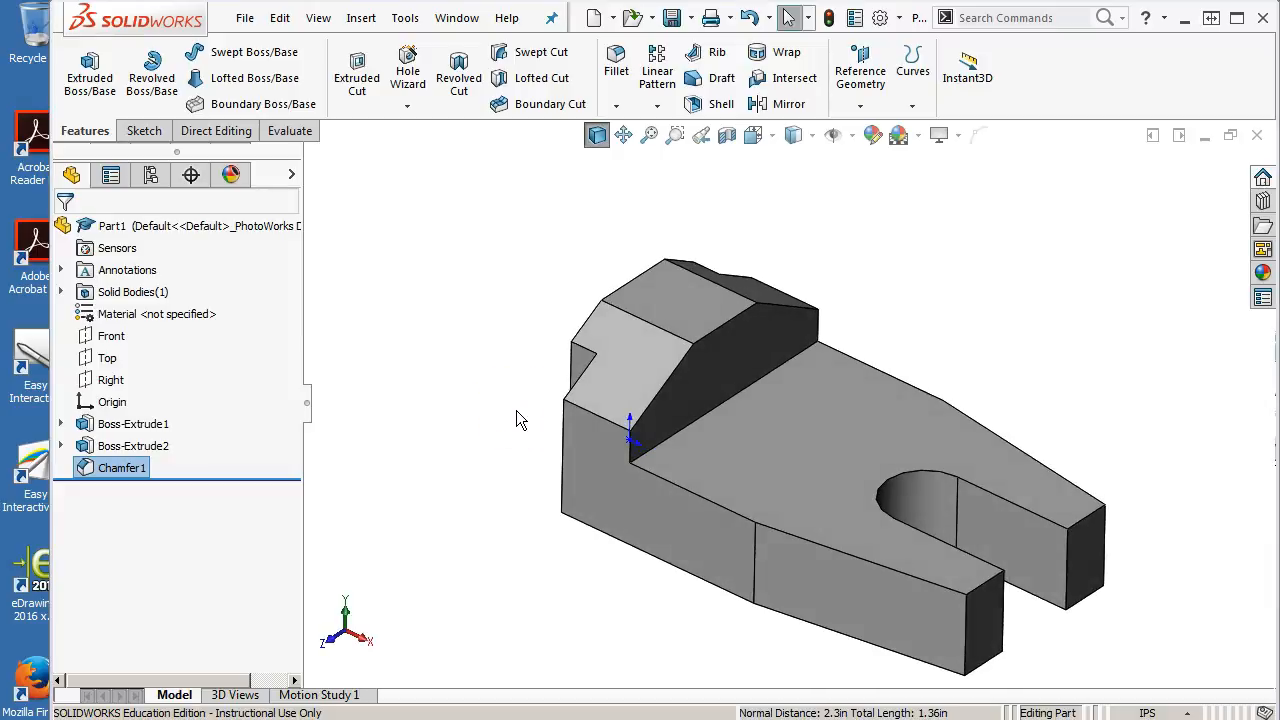
key("ctrl+7")
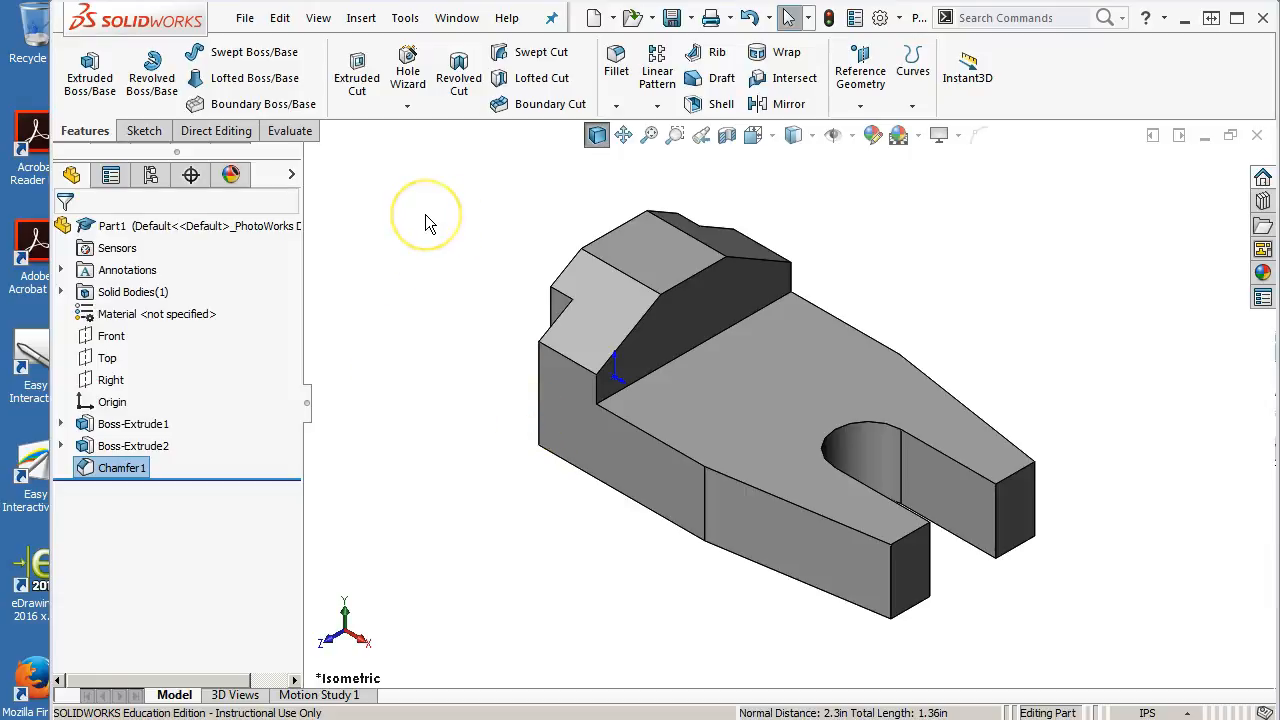
left_click(672, 20)
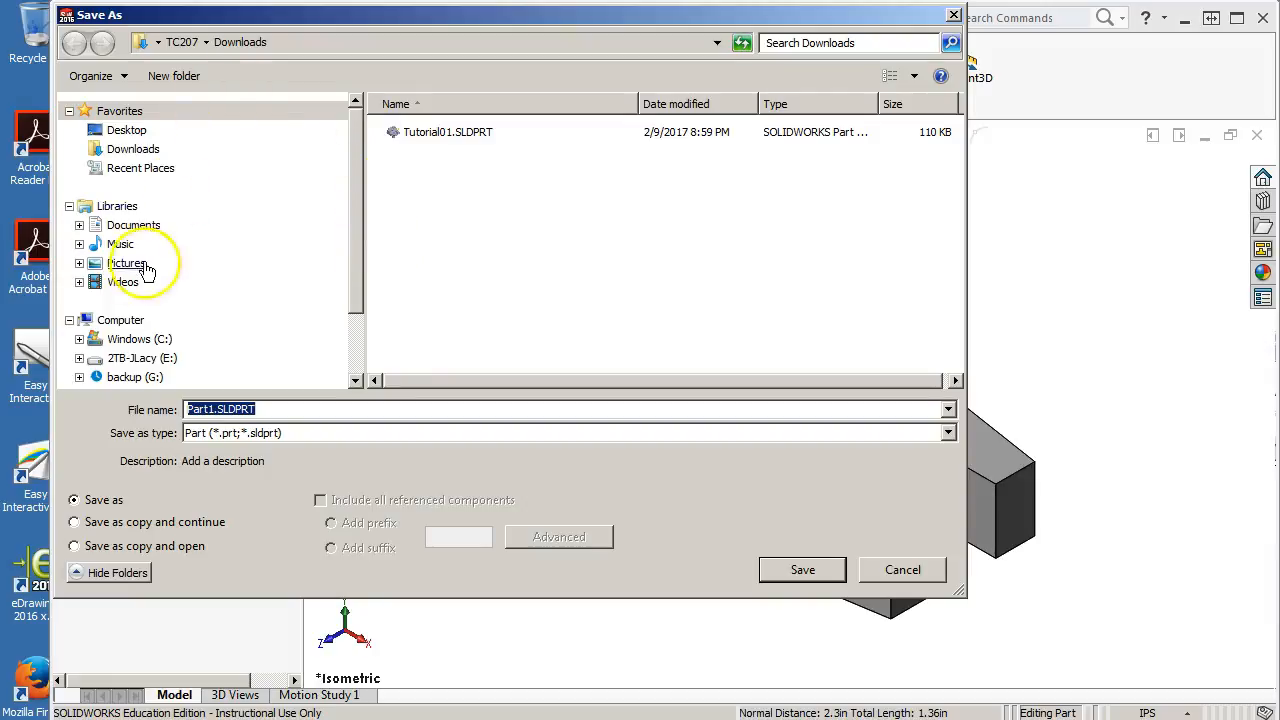
left_click(138, 227)
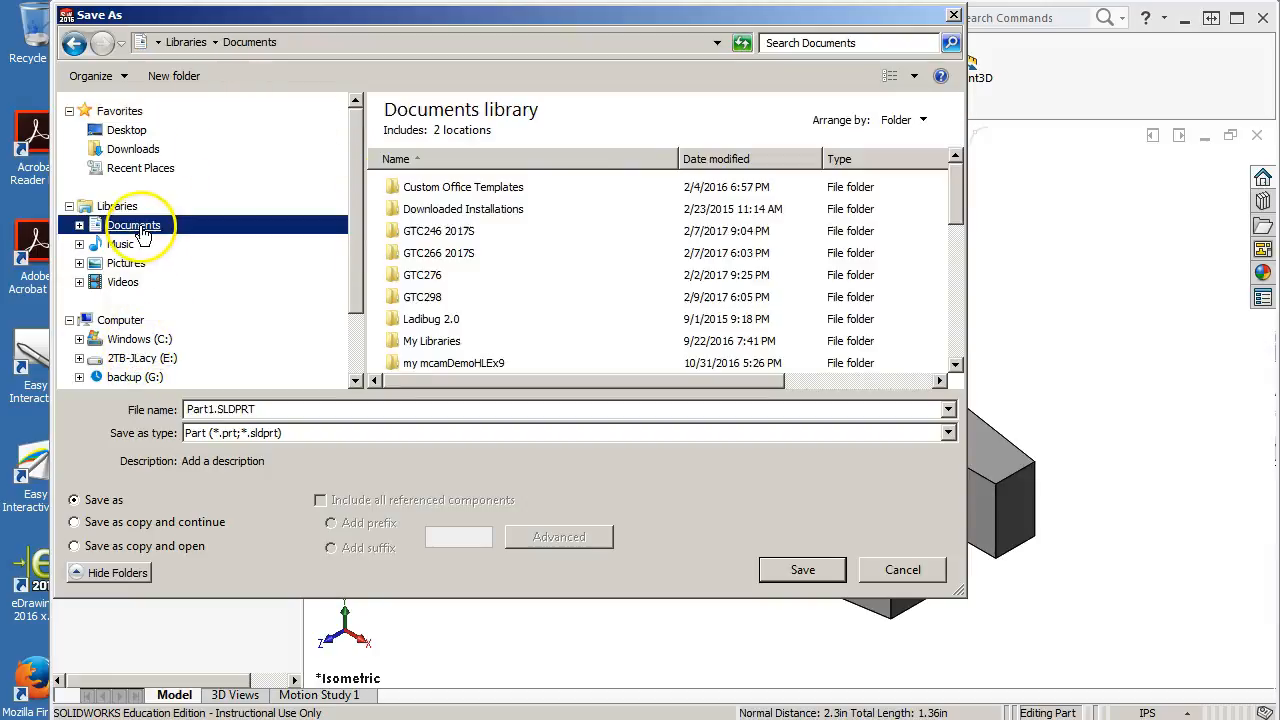
double_click(444, 256)
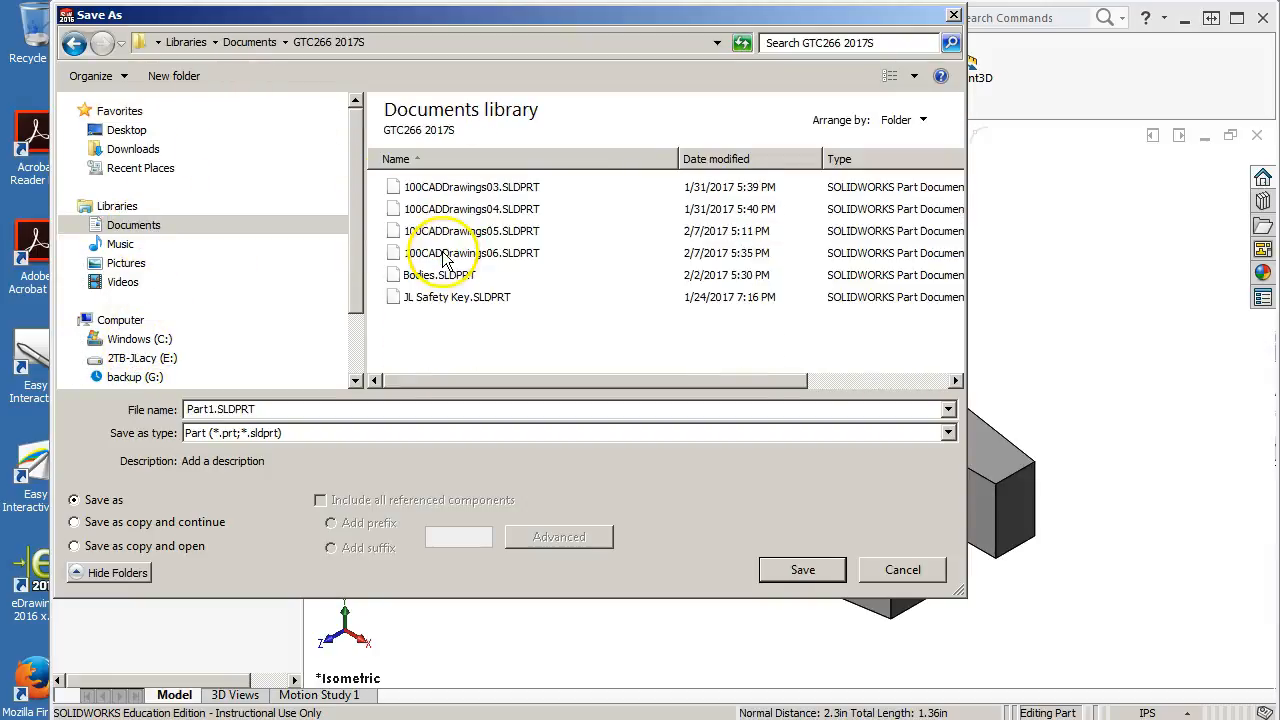
left_click(333, 410)
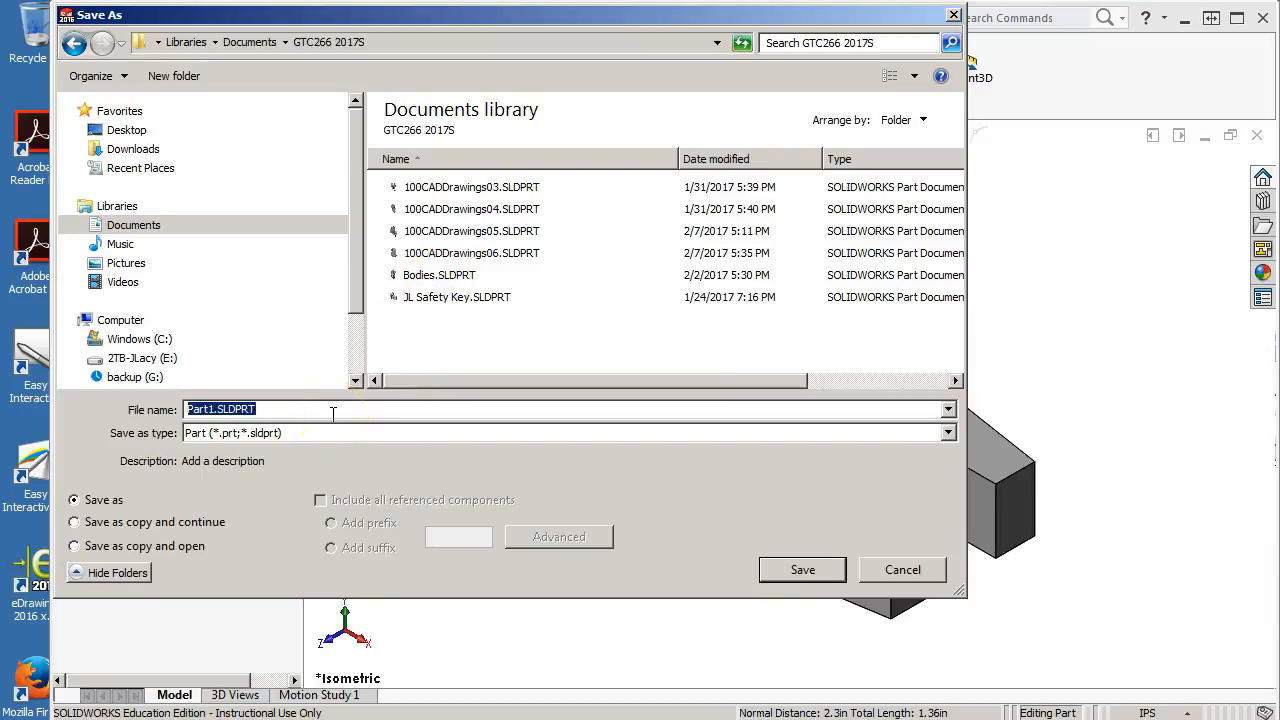
type("TECH DRAWING F656 Finger Guide")
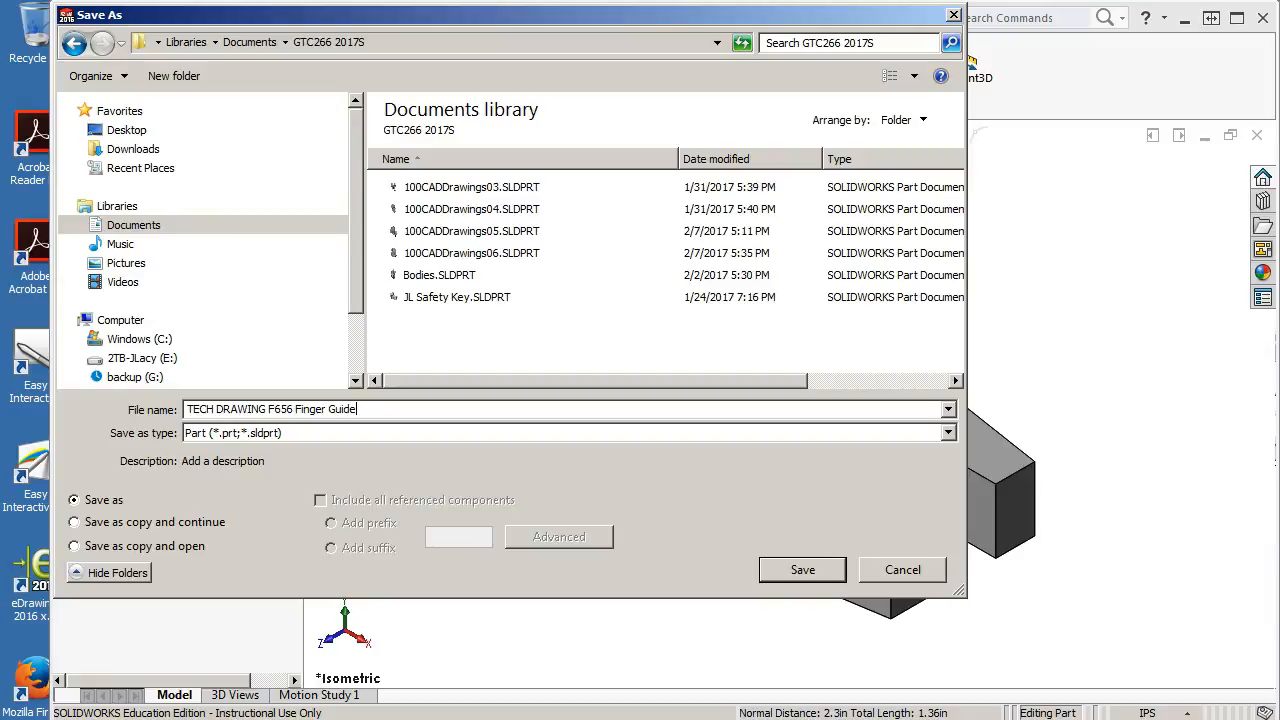
left_click(806, 569)
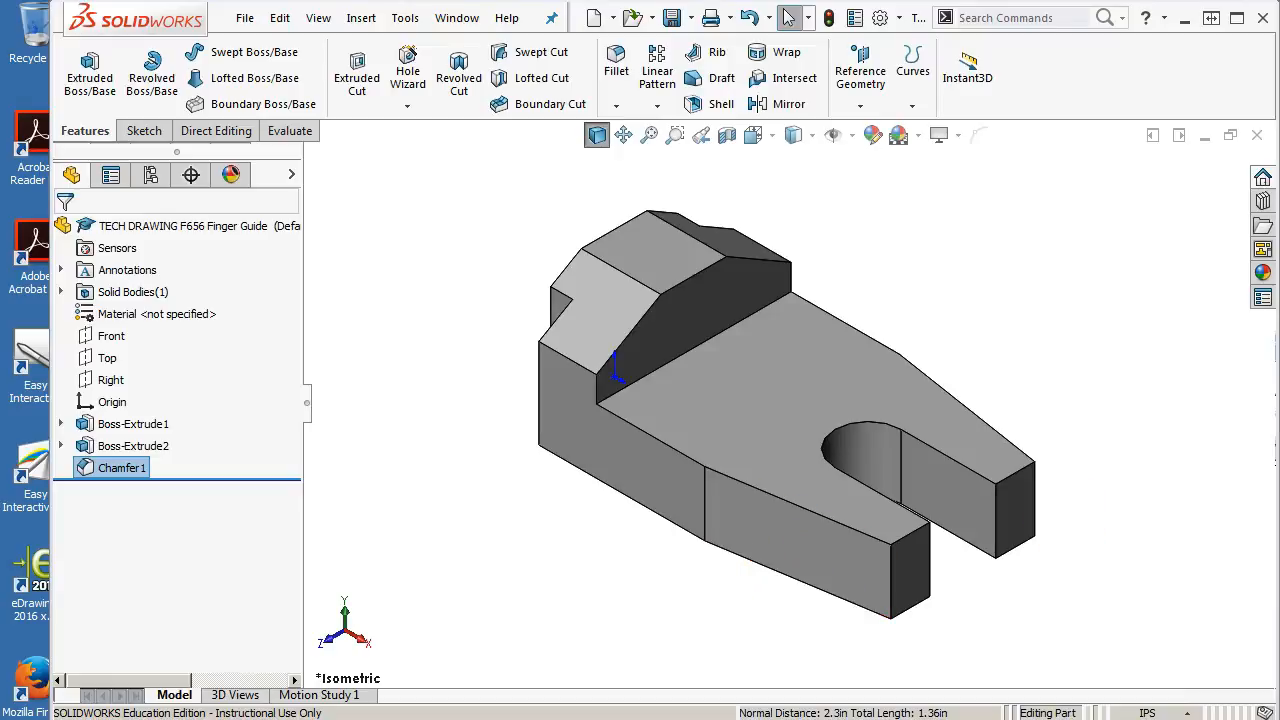
Compare the model with Figure 6.56 in the browser, then close the part document
left_click_drag(1279, 125, 492, 61)
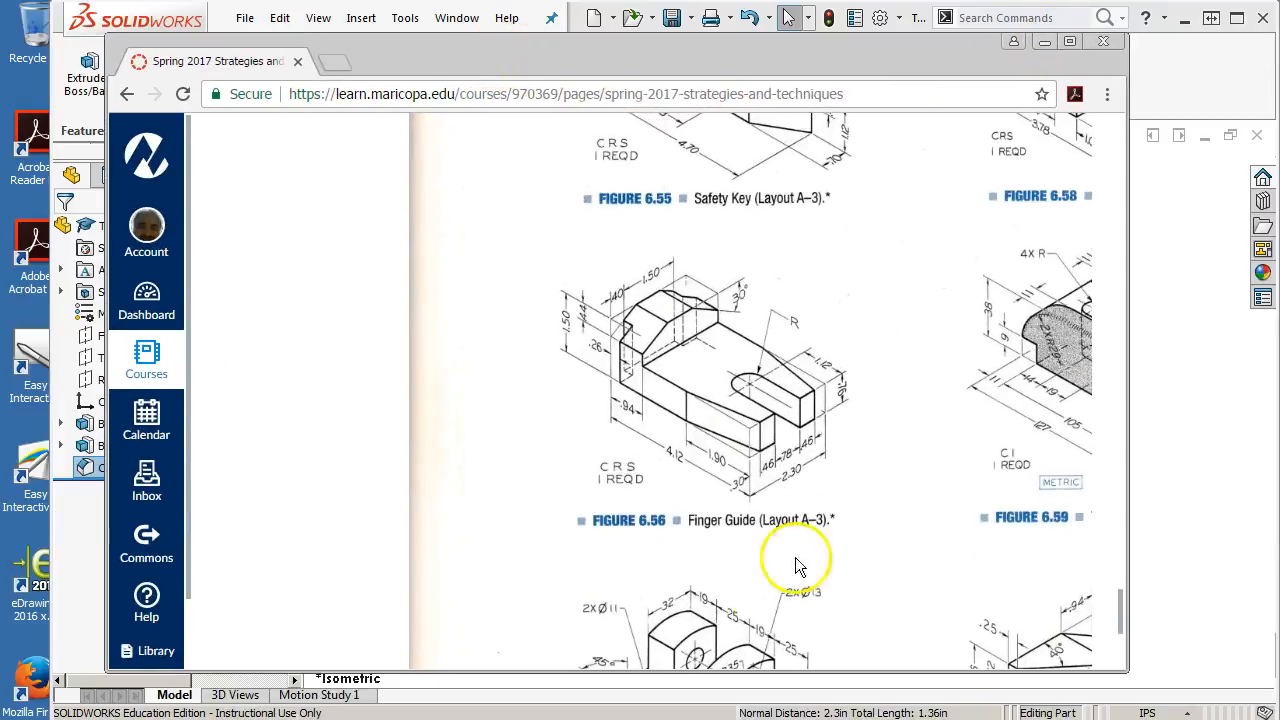
left_click(1070, 43)
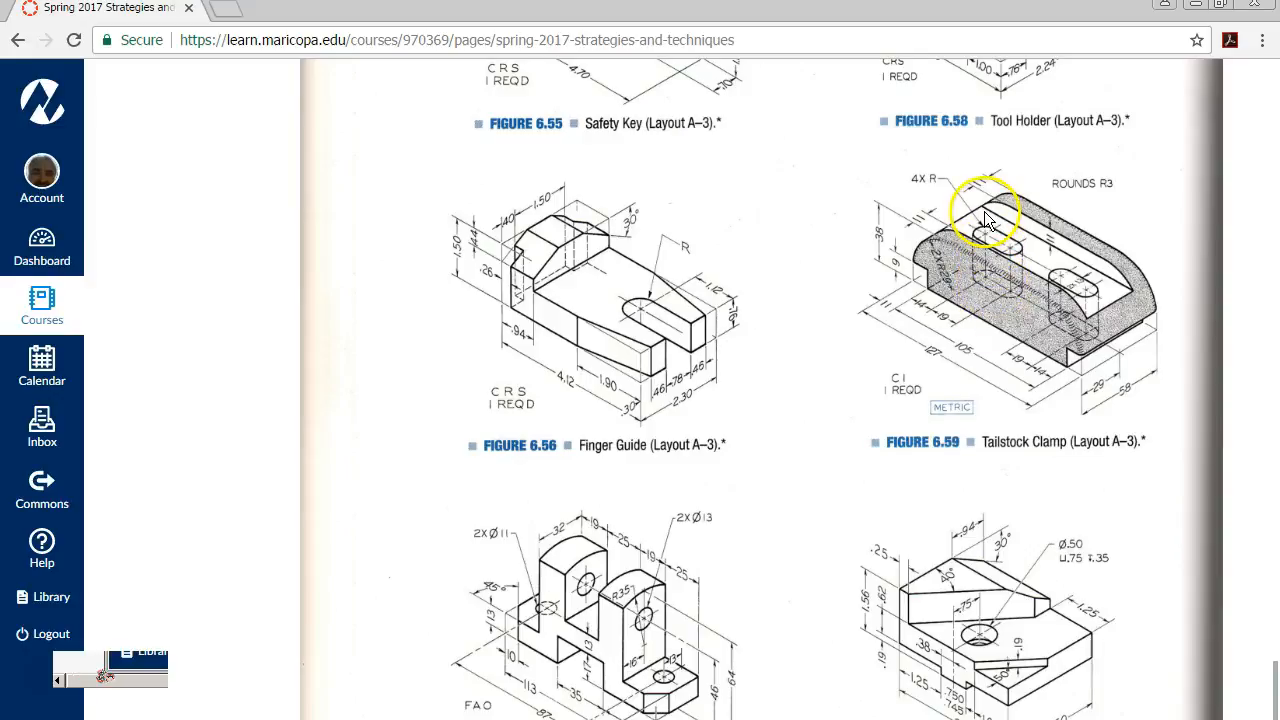
left_click_drag(771, 14, 1279, 25)
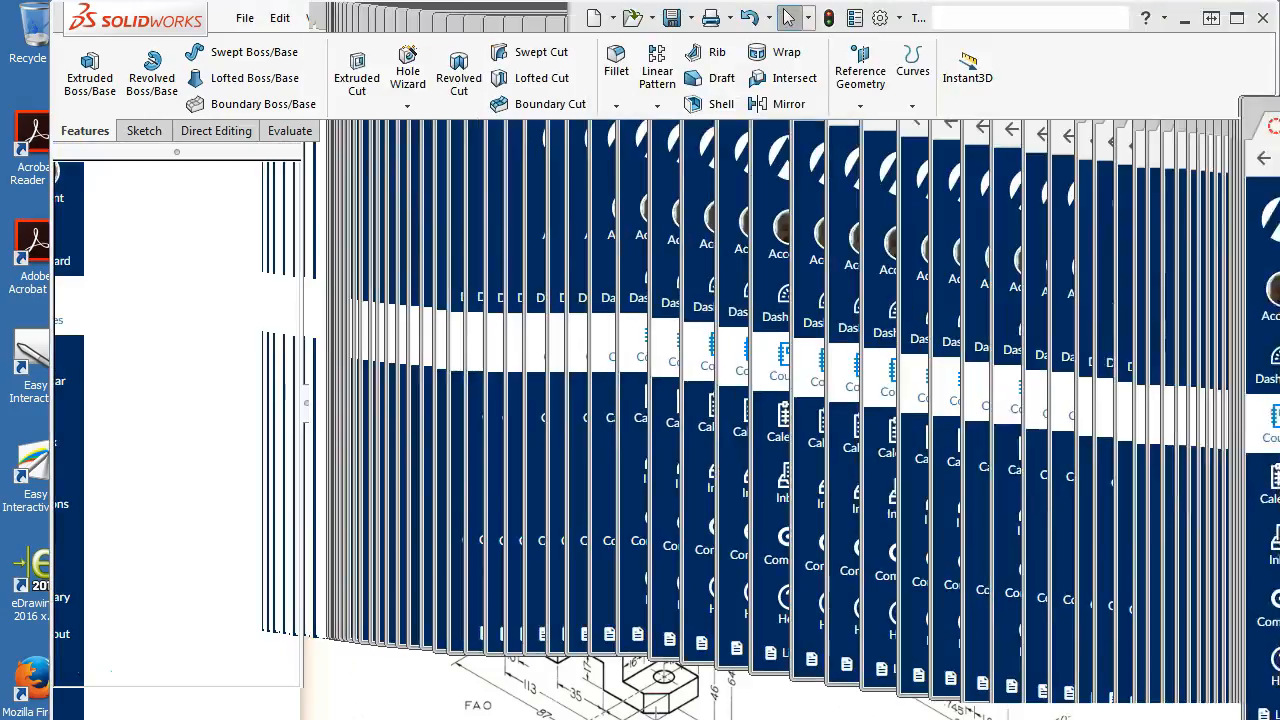
left_click(1254, 143)
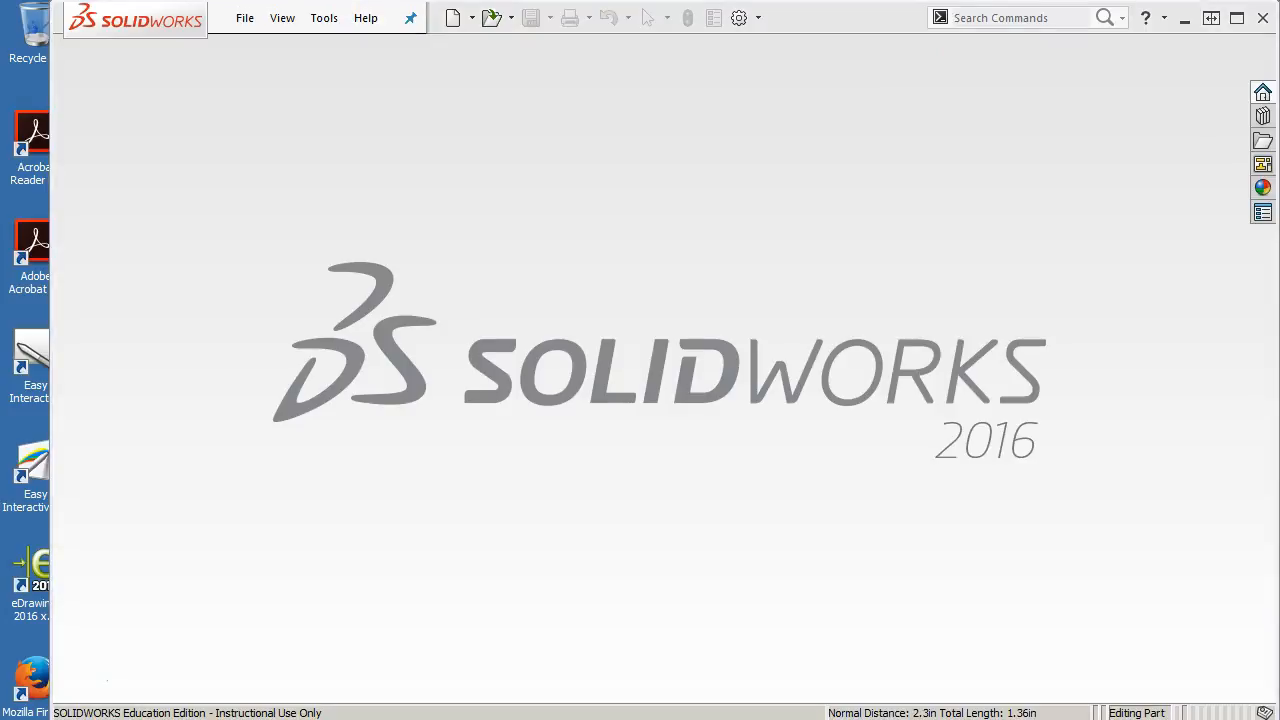
left_click(236, 20)
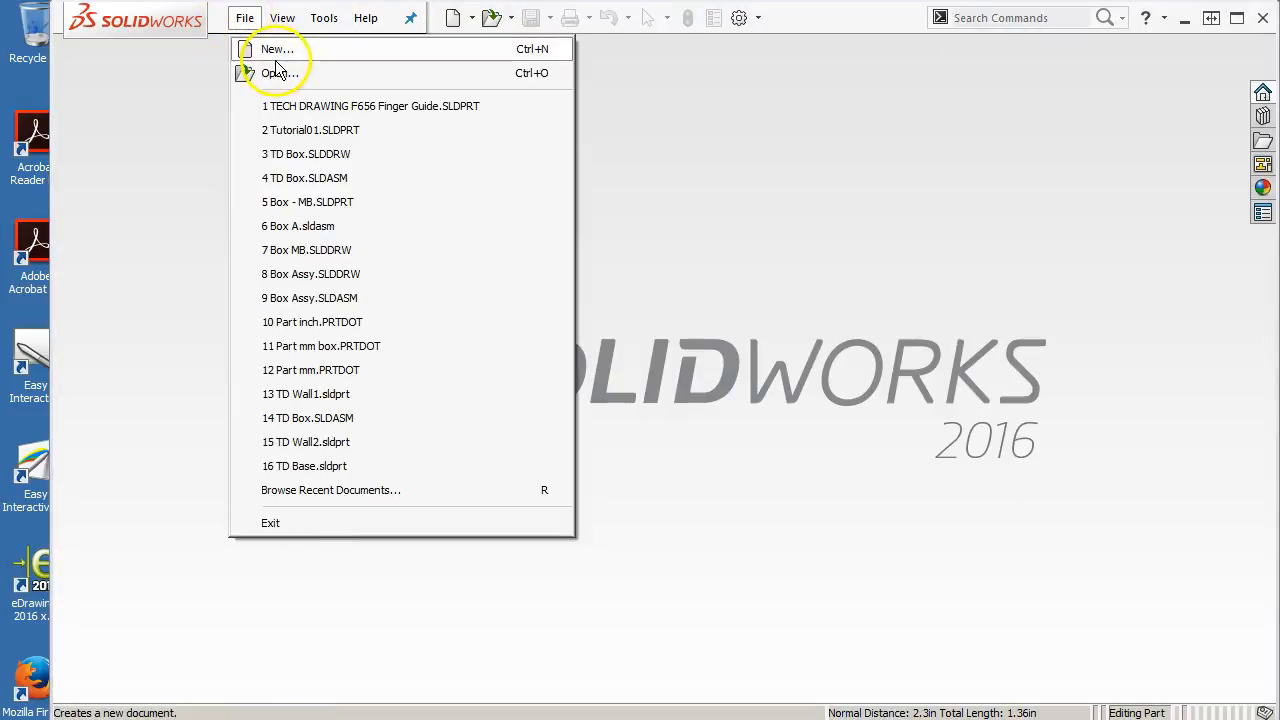
left_click(275, 48)
left_click(396, 182)
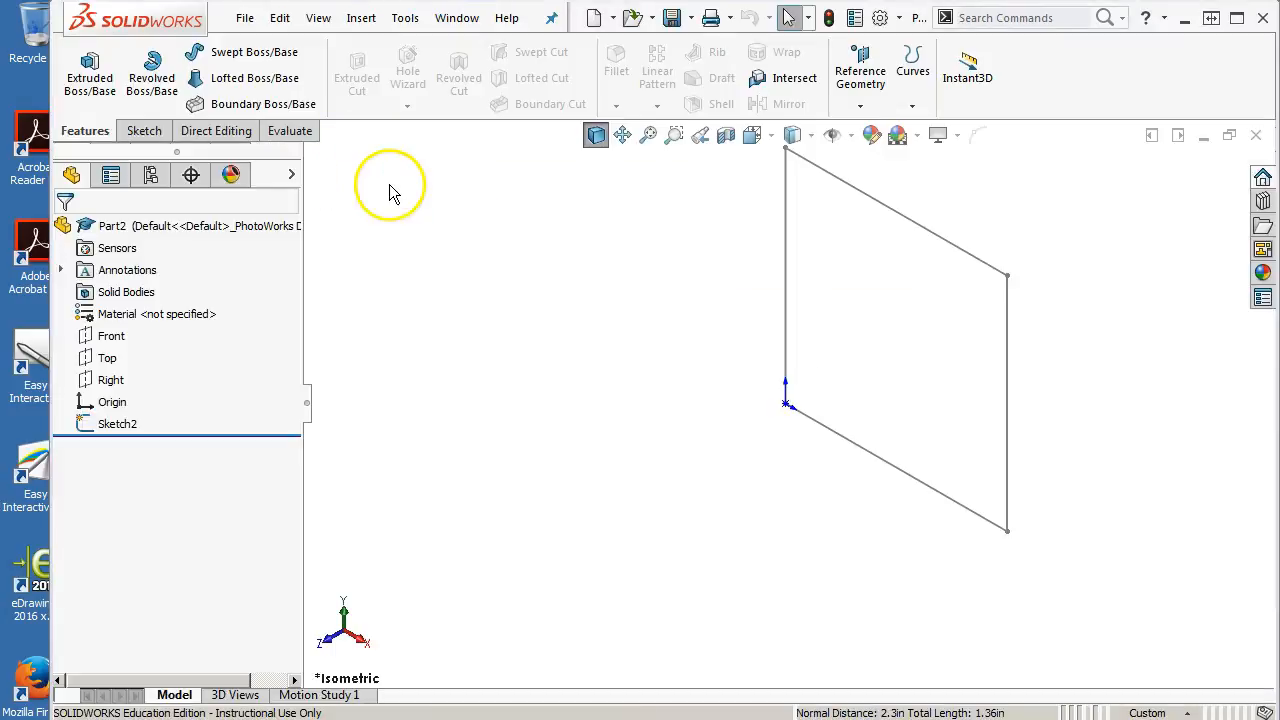
left_click(1256, 135)
Create a new part from the Part mm template
left_click(244, 17)
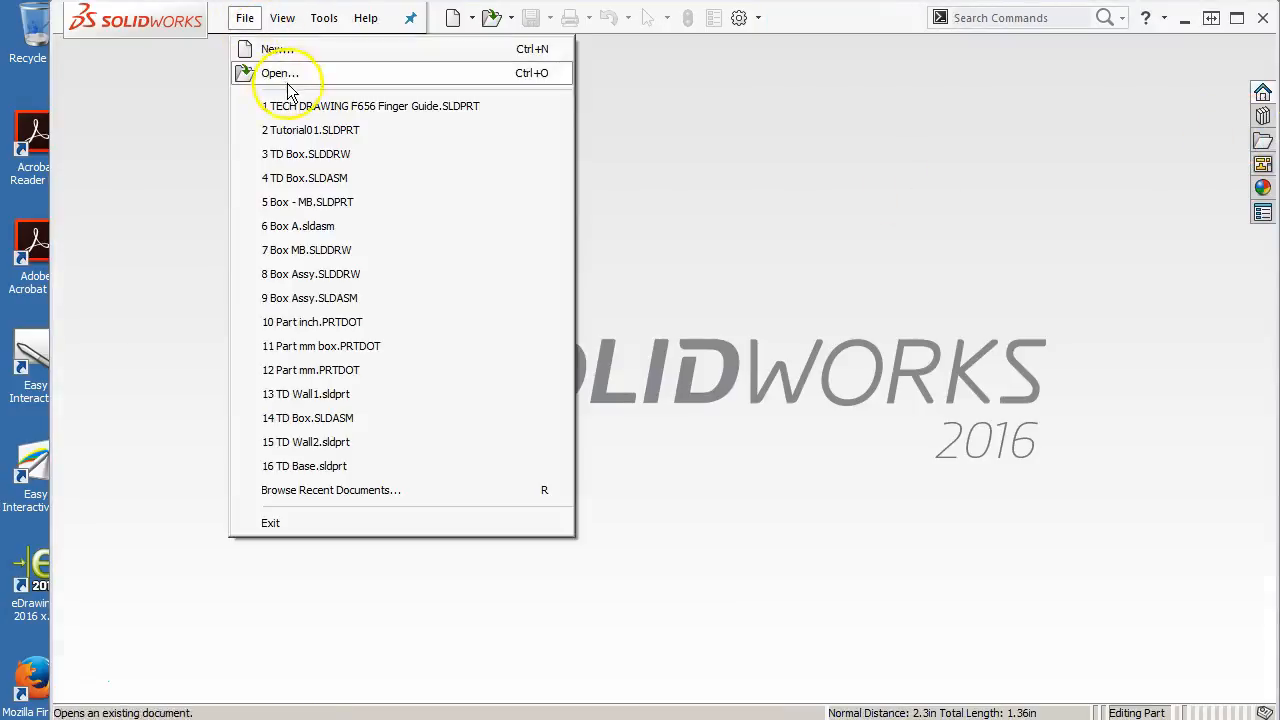
left_click(276, 49)
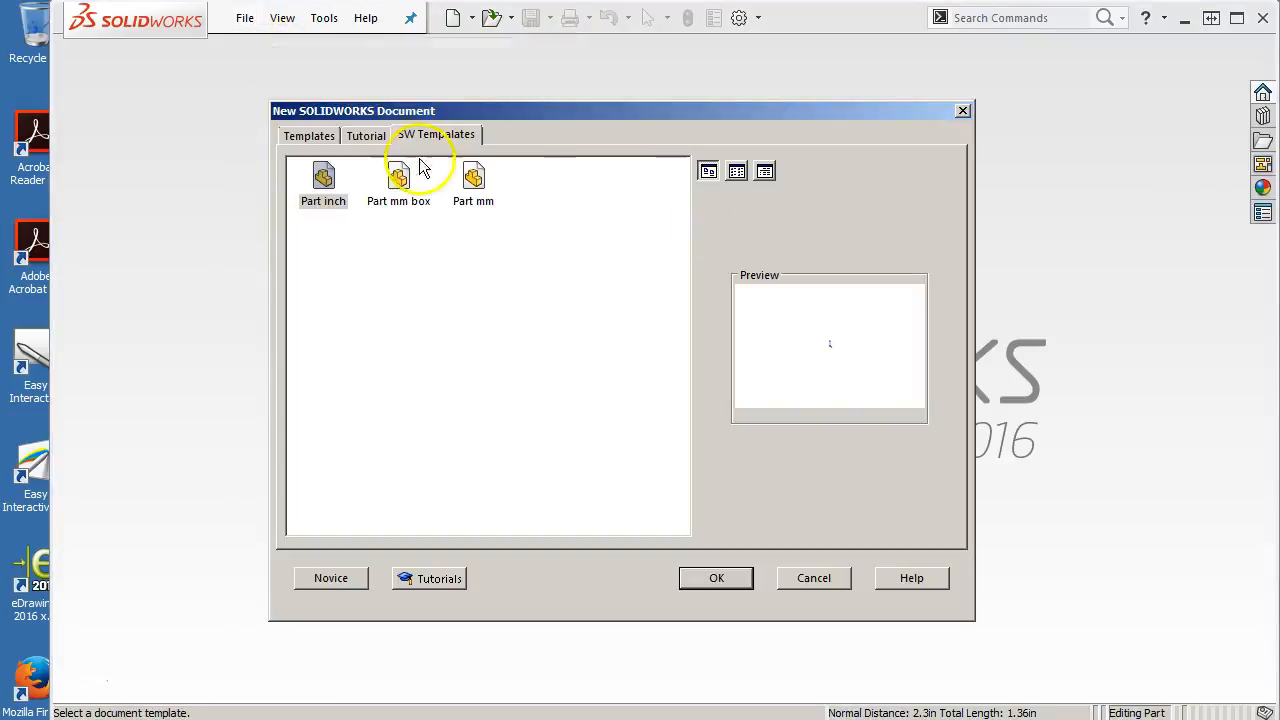
double_click(470, 178)
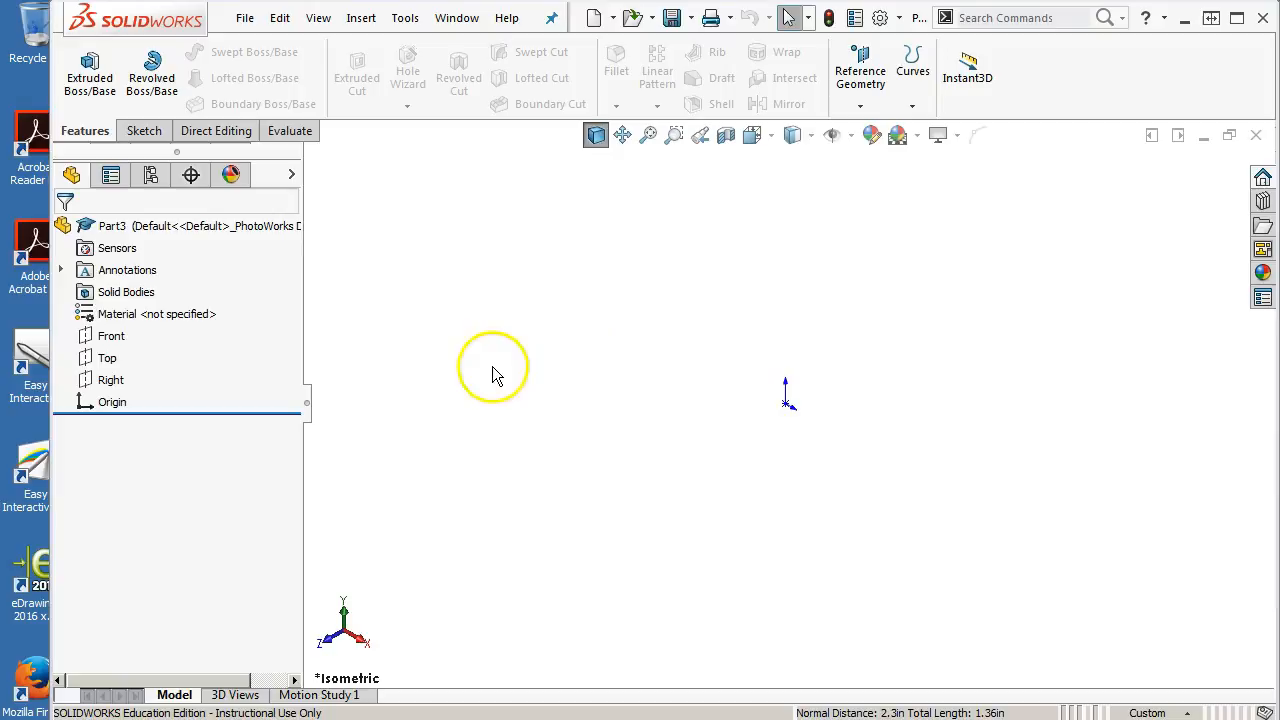
Open a sketch on the Front plane and add a vertical, infinite-length centerline through the origin
left_click(121, 340)
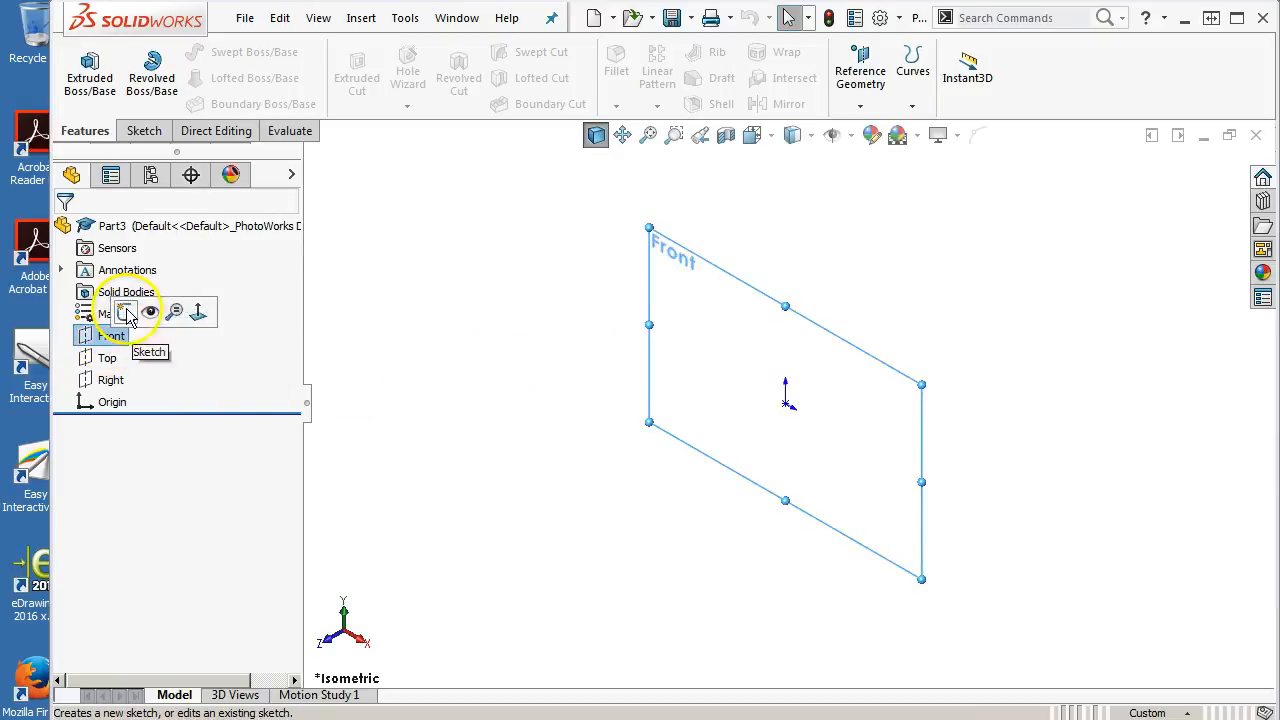
left_click(140, 316)
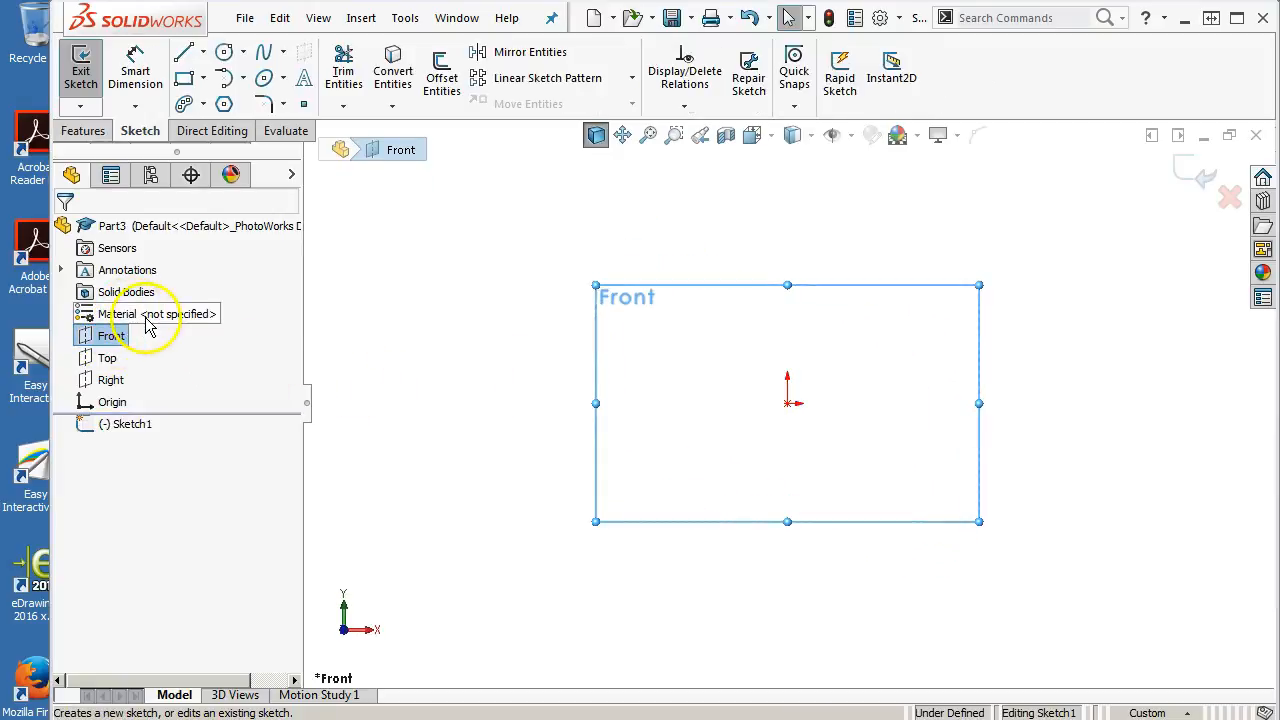
left_click(203, 51)
left_click(225, 102)
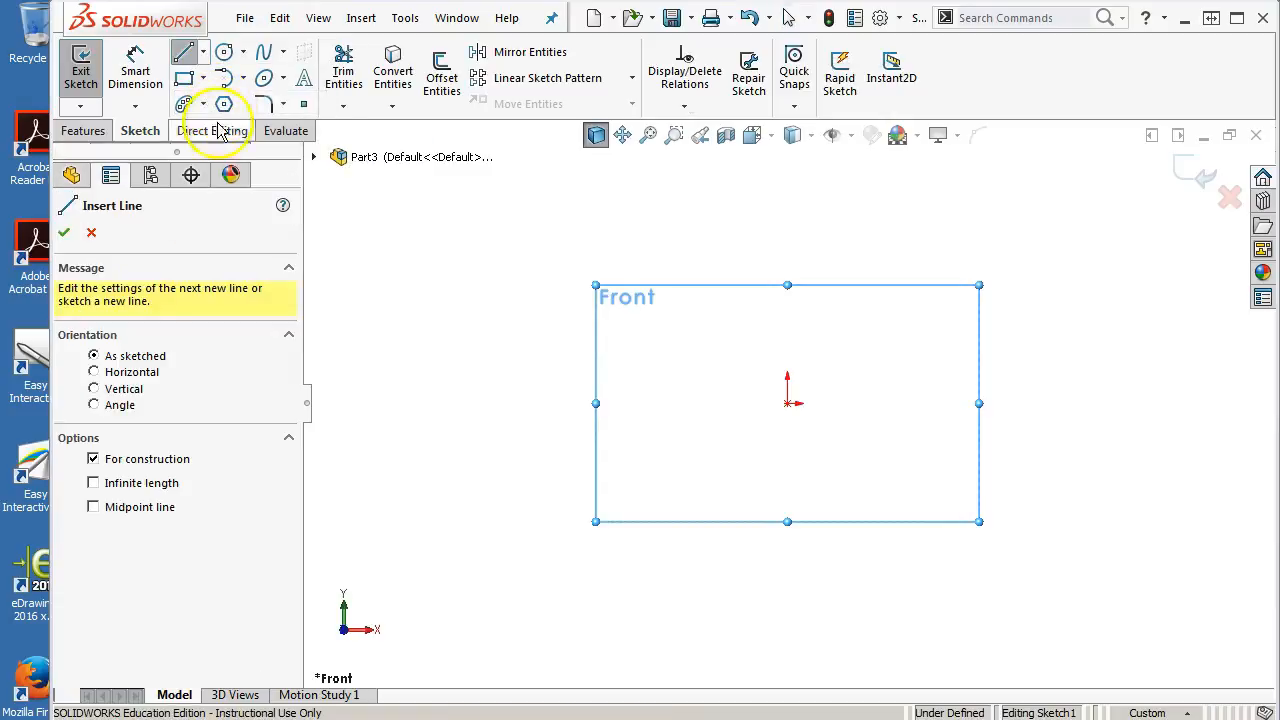
left_click(112, 389)
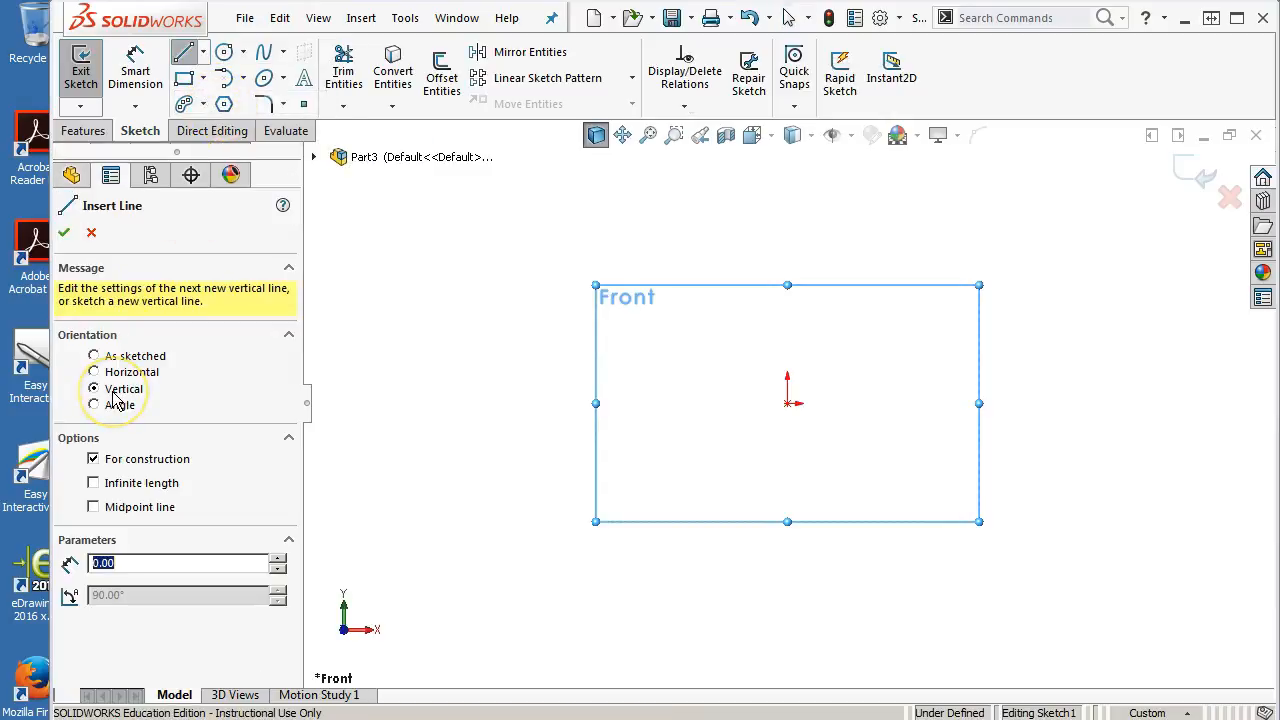
left_click(93, 483)
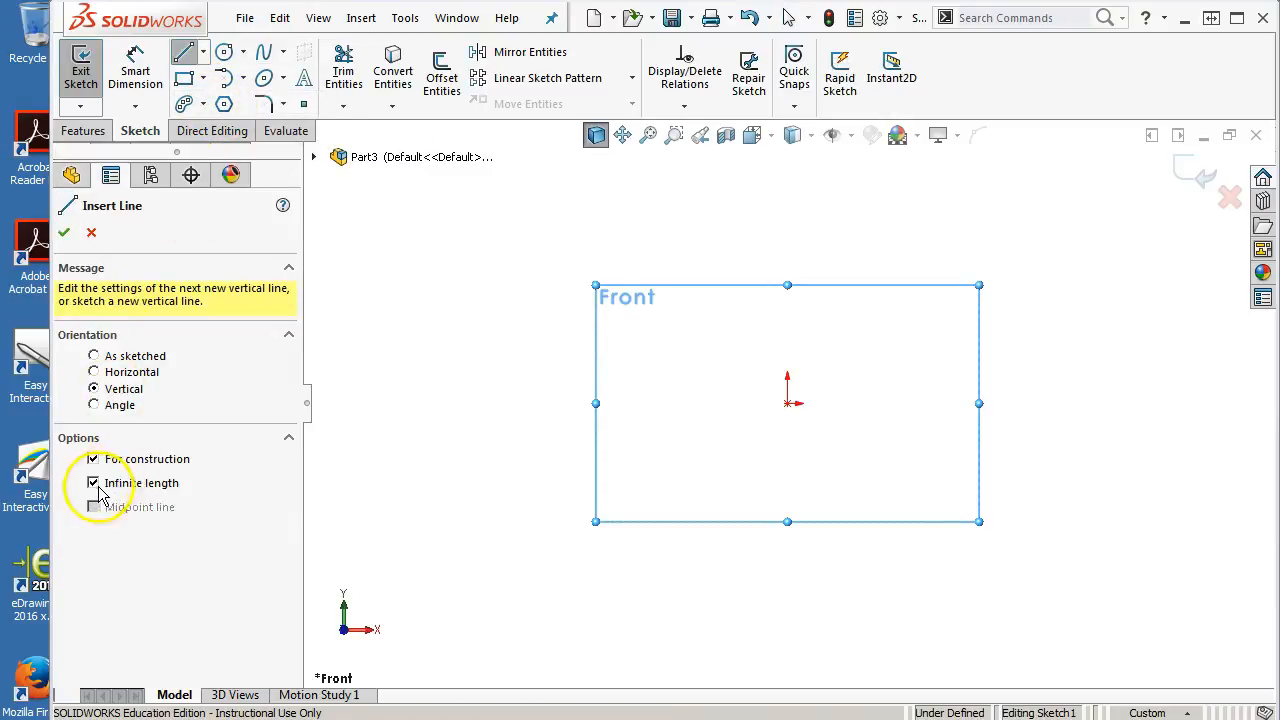
left_click(790, 405)
right_click(832, 403)
left_click(884, 408)
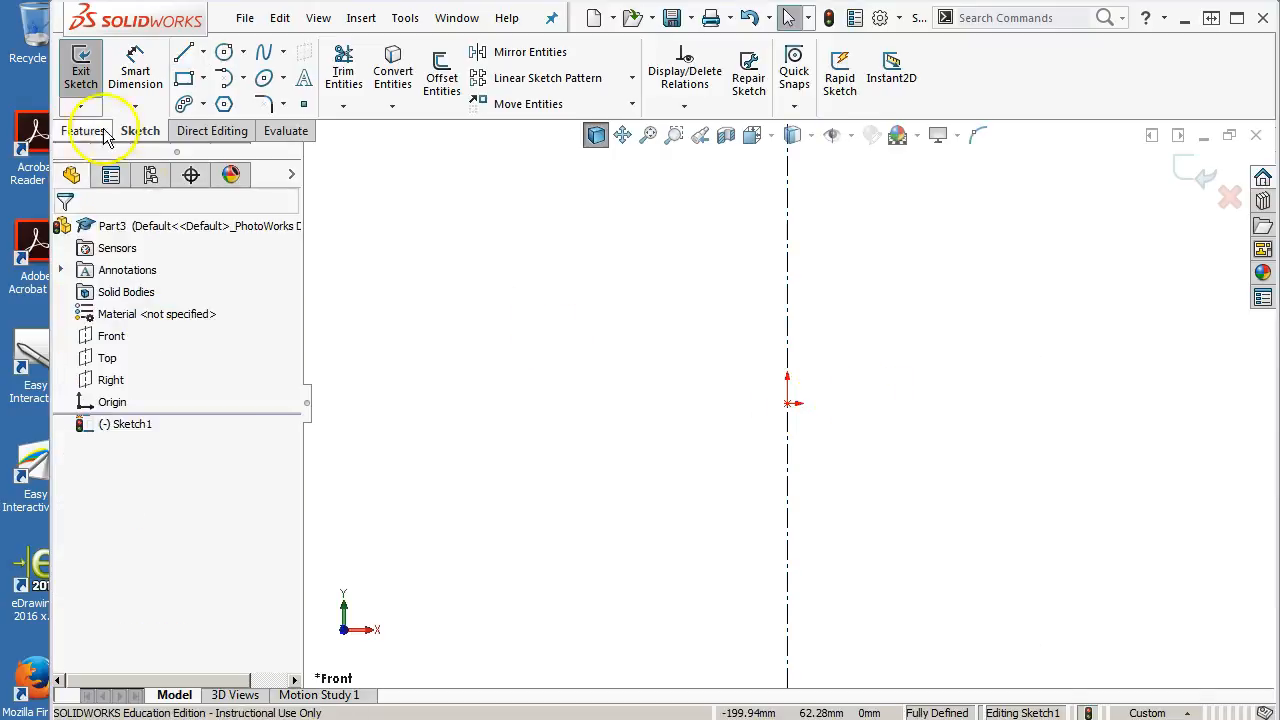
Sketch the right half outline from the origin: base line, short vertical step, short ledge and a tangent arc of about R36 mm
left_click(184, 52)
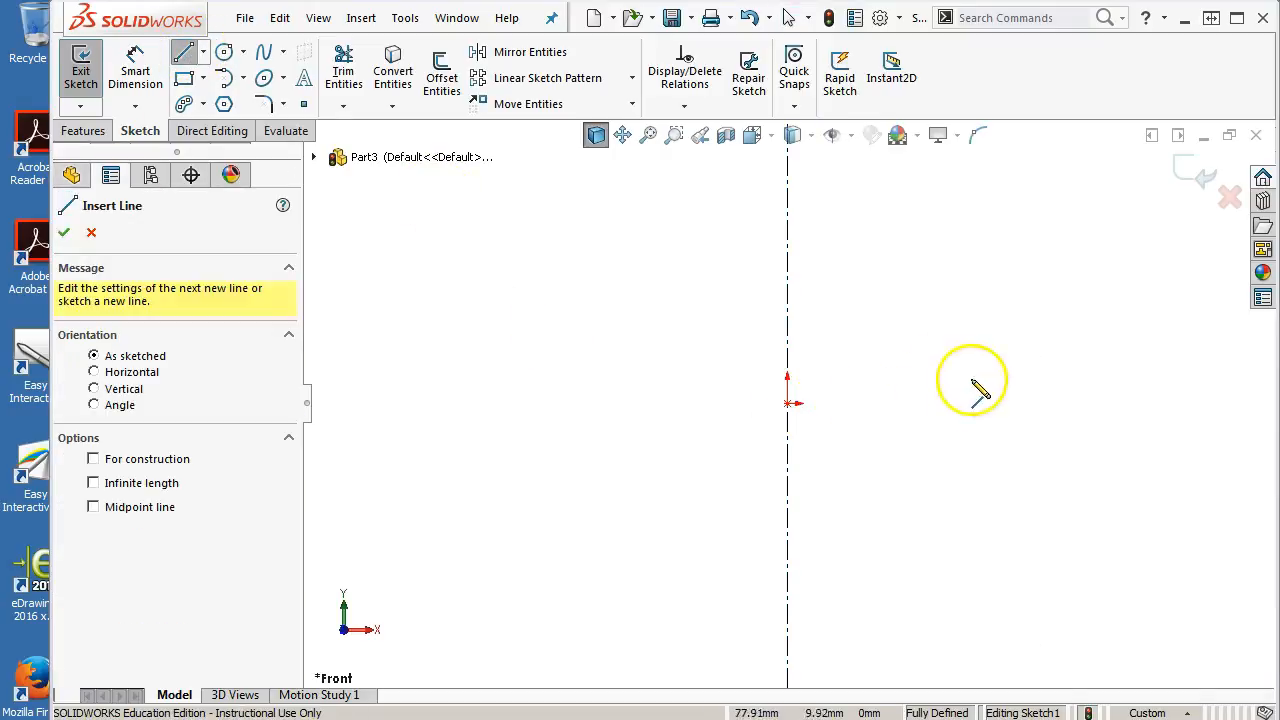
left_click(789, 403)
left_click(926, 403)
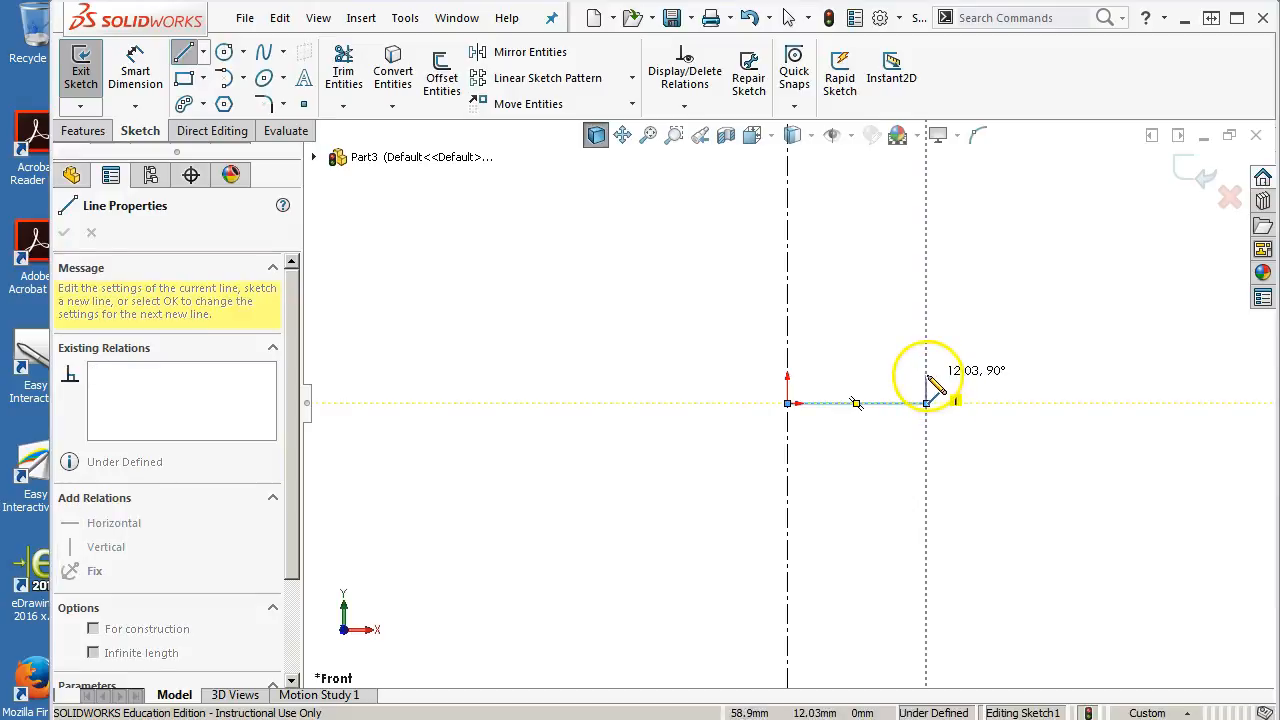
left_click(988, 376)
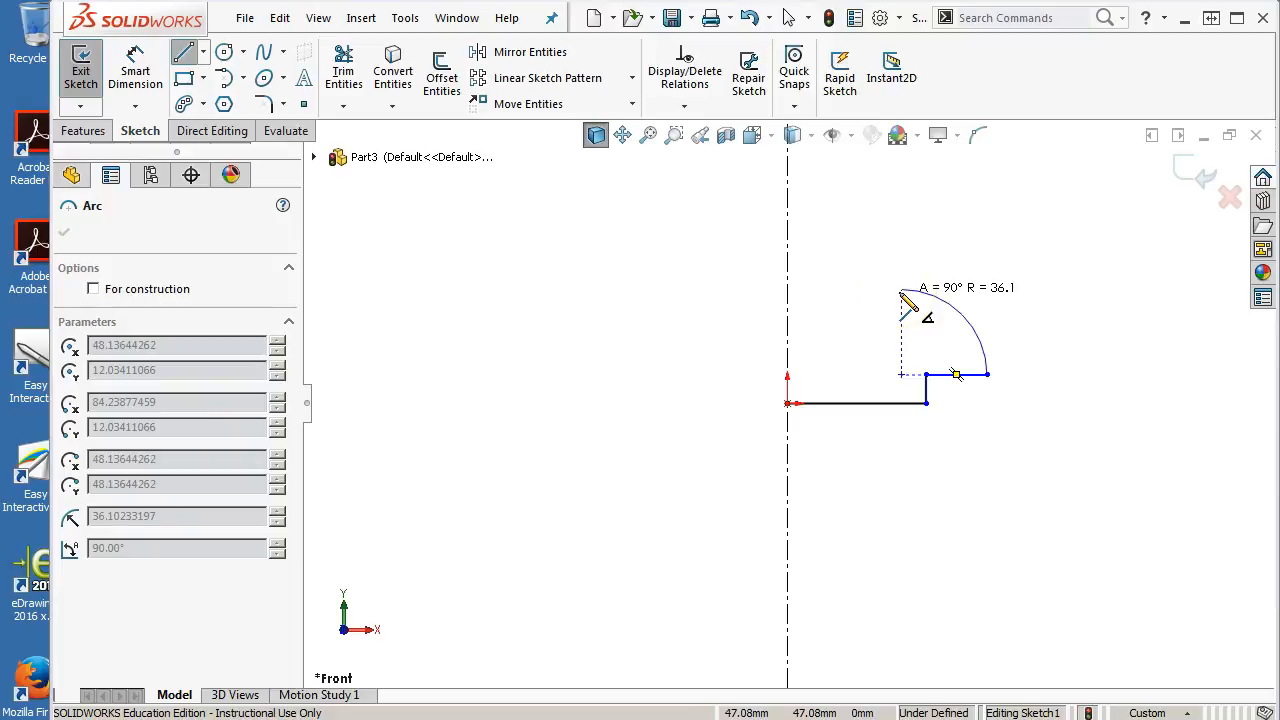
left_click(901, 293)
scroll(896, 370, "down", 5)
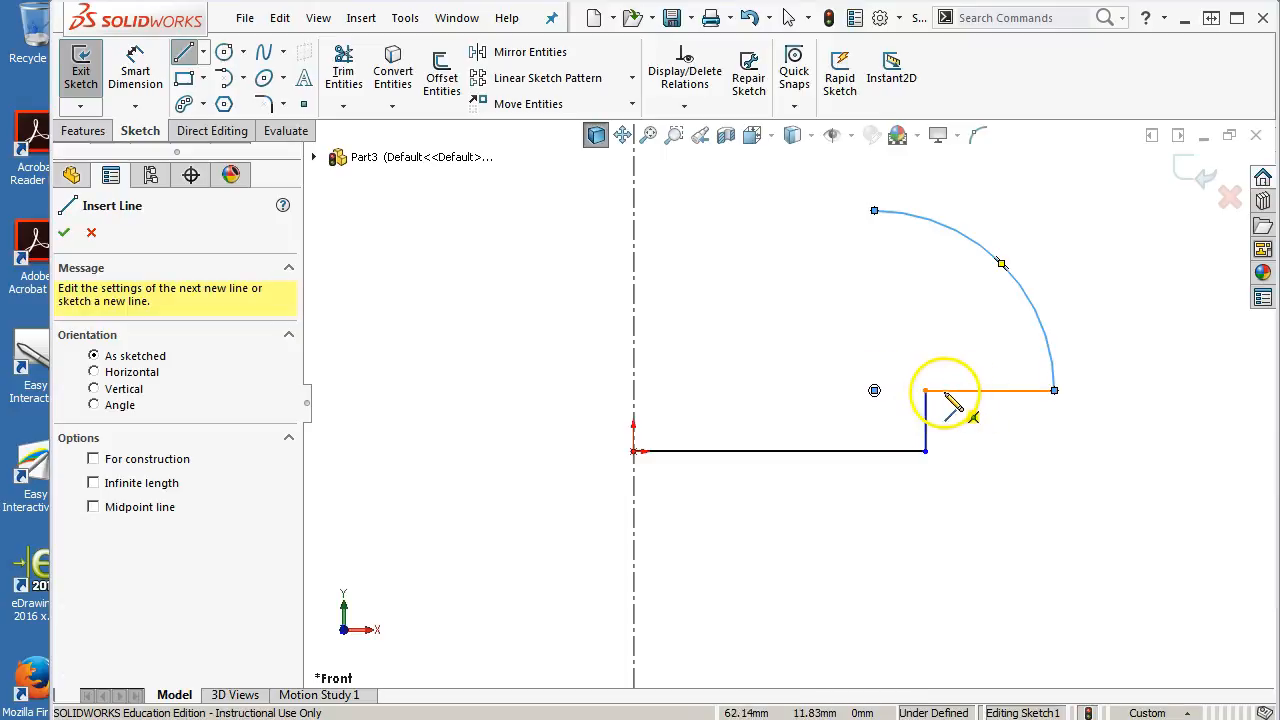
right_click(912, 345)
left_click(978, 362)
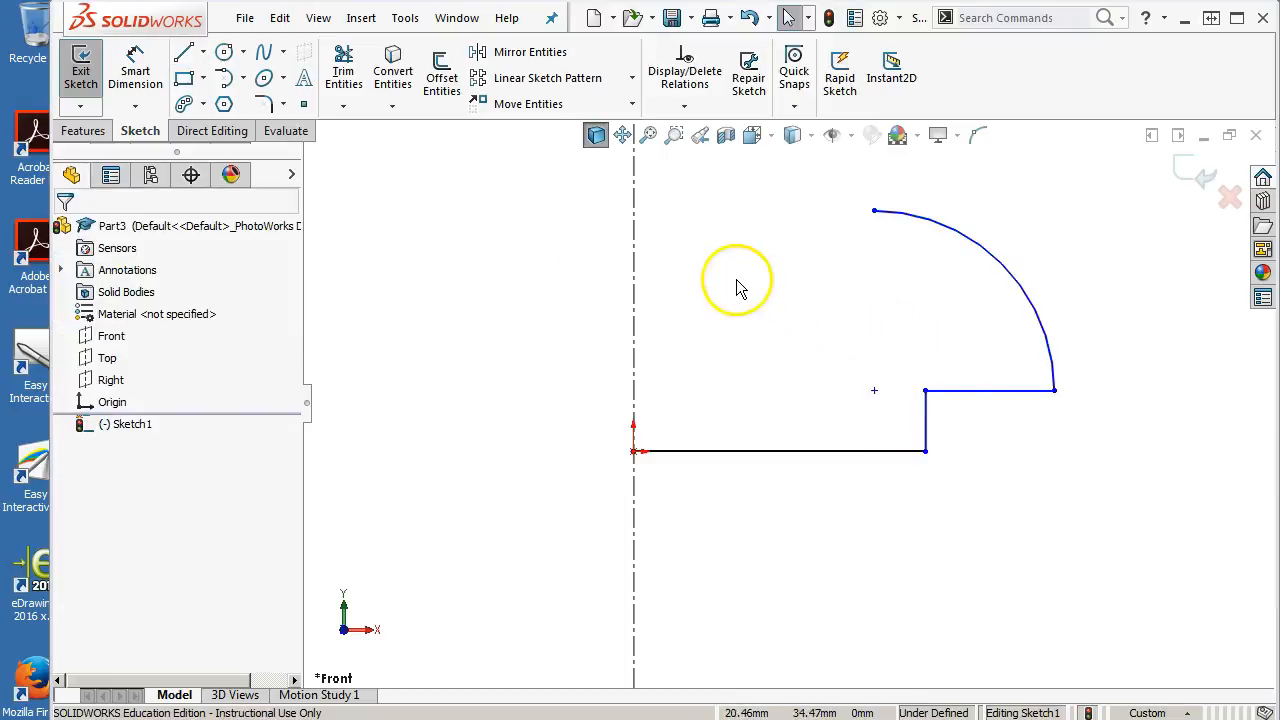
Draw a horizontal top line from the arc's upper end to the centerline
left_click(183, 52)
left_click(875, 211)
left_click(634, 210)
right_click(870, 286)
left_click(886, 294)
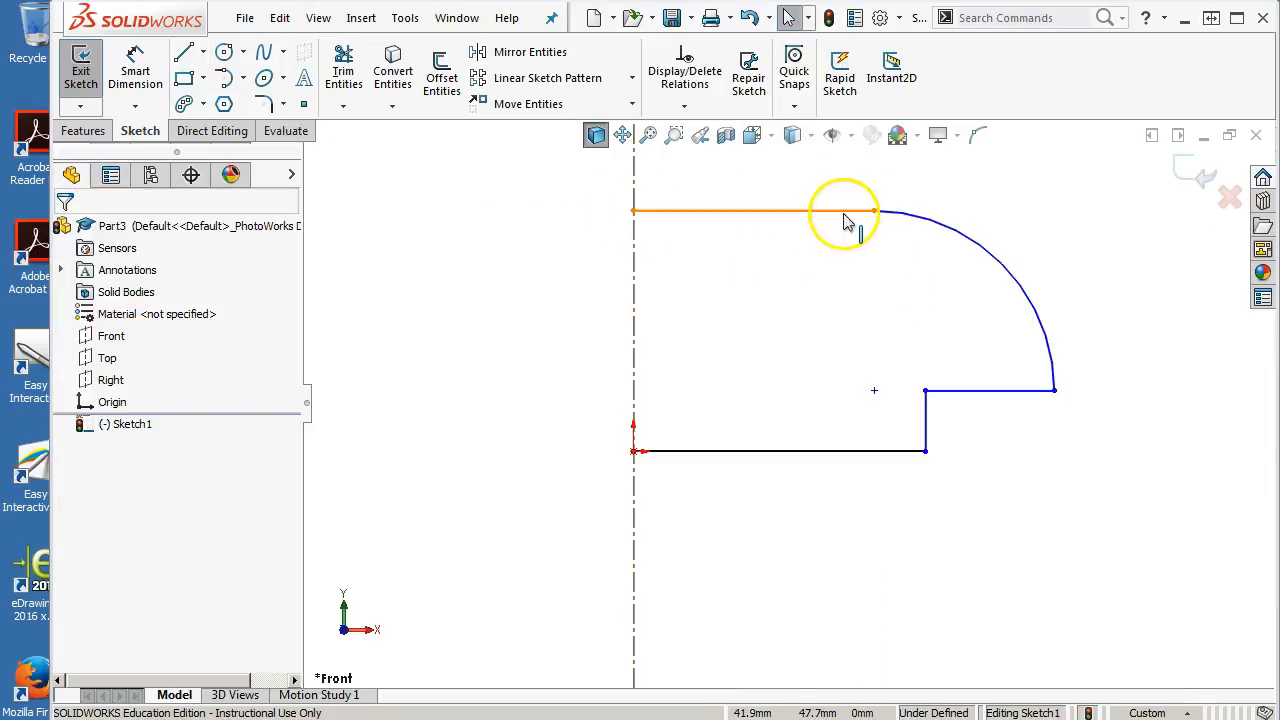
Drag the arc's center point slightly downward to reshape the arc
left_click(844, 214)
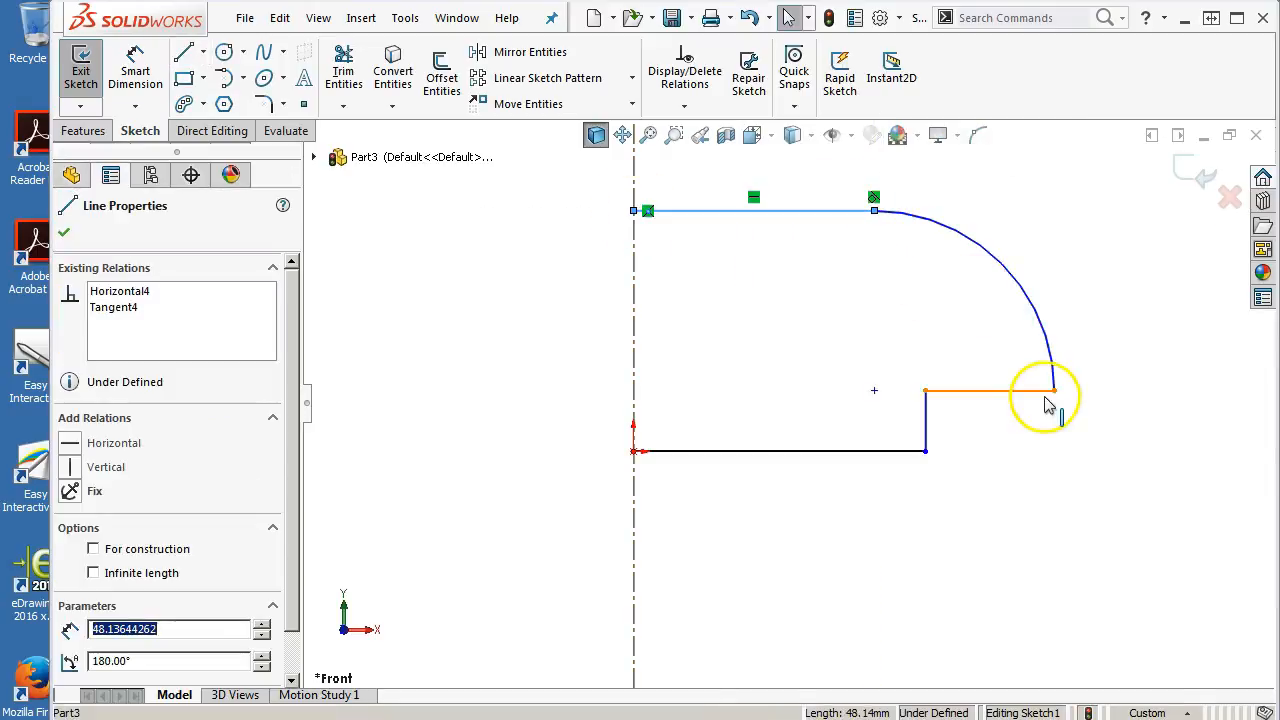
left_click(923, 377)
left_click(875, 391)
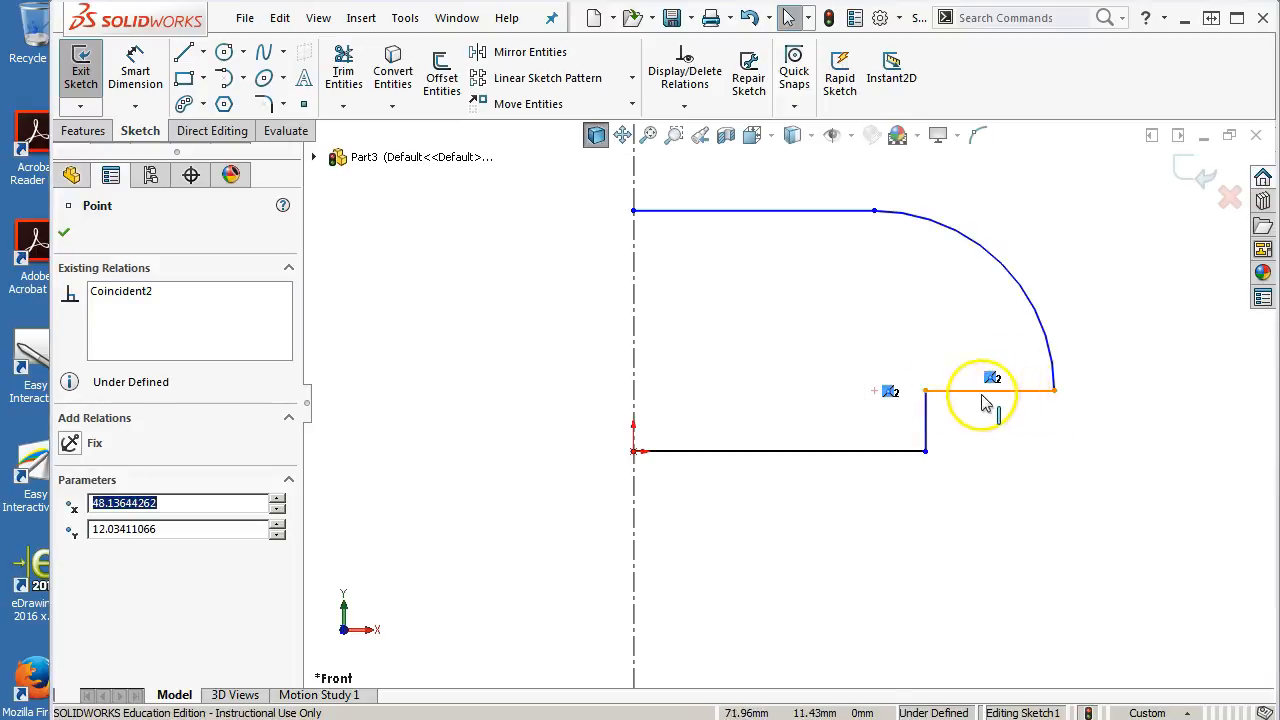
left_click(1015, 436)
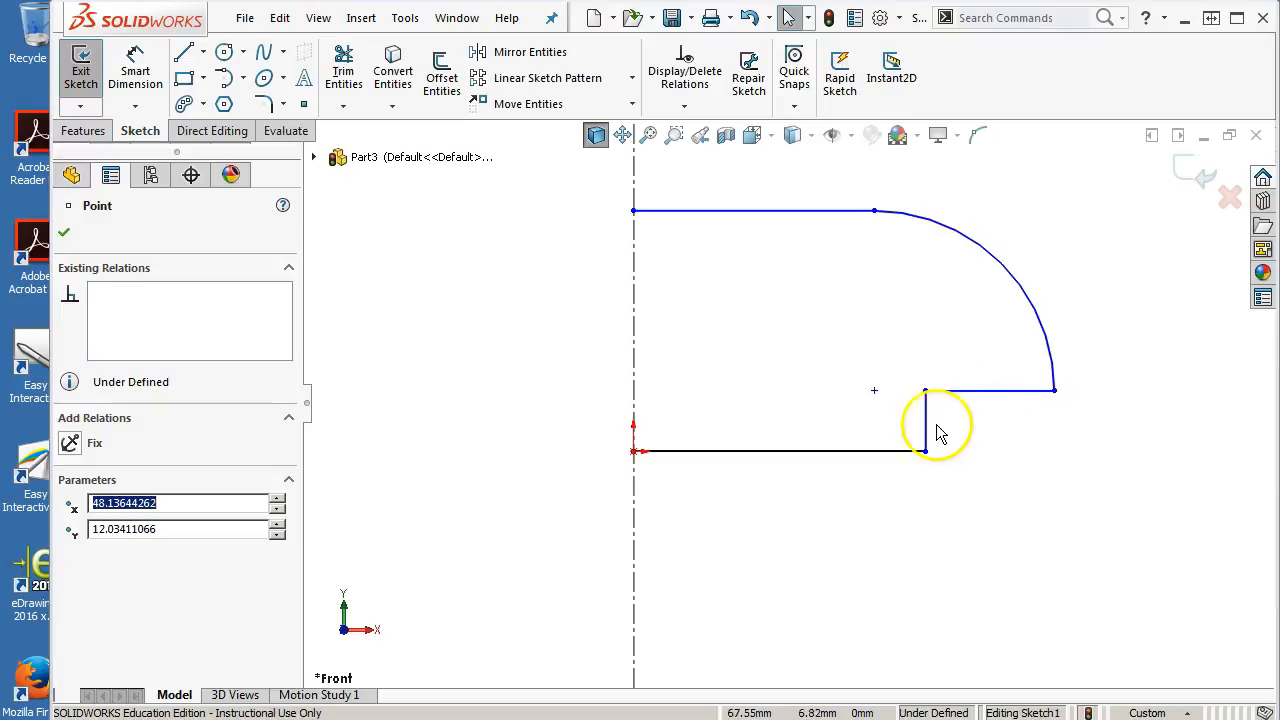
mouse_move(874, 391)
left_mouse_down()
mouse_move(871, 428)
mouse_move(868, 412)
left_mouse_up()
left_click(1009, 437)
Box-select the right-half outline and mirror it about the vertical centerline
right_click(1010, 438)
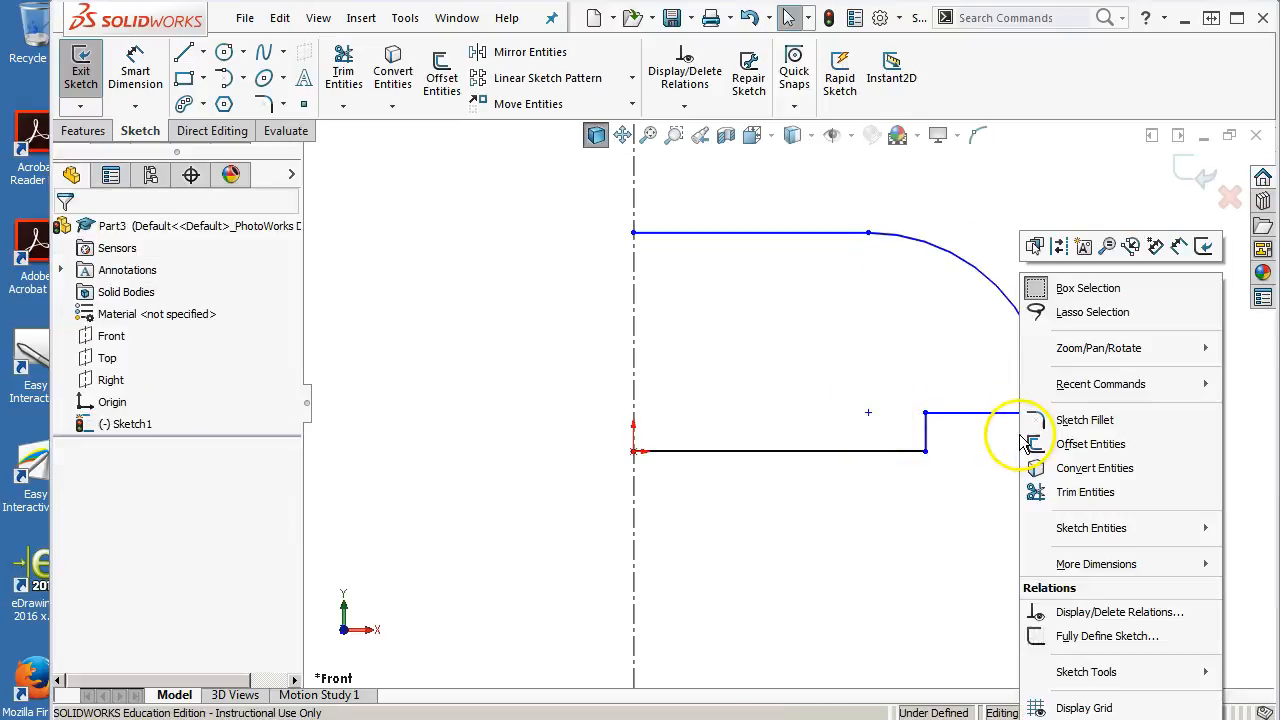
left_click_drag(566, 204, 1077, 494)
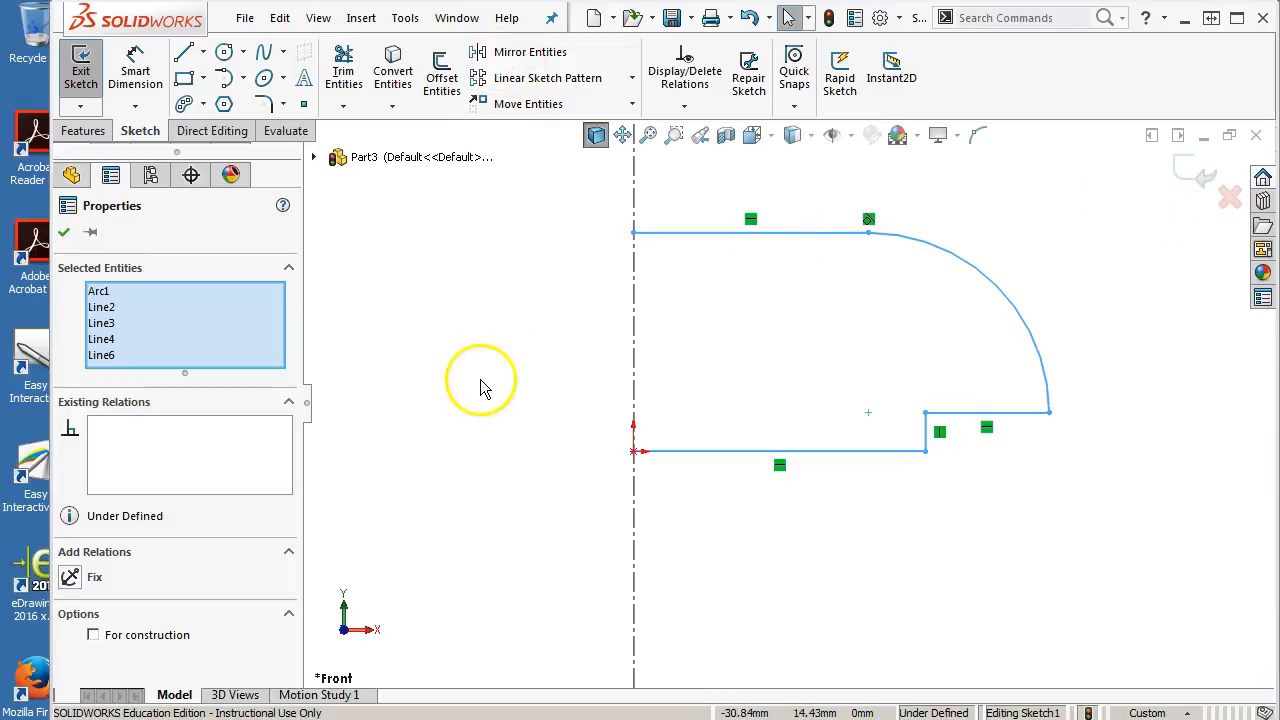
left_click(491, 61)
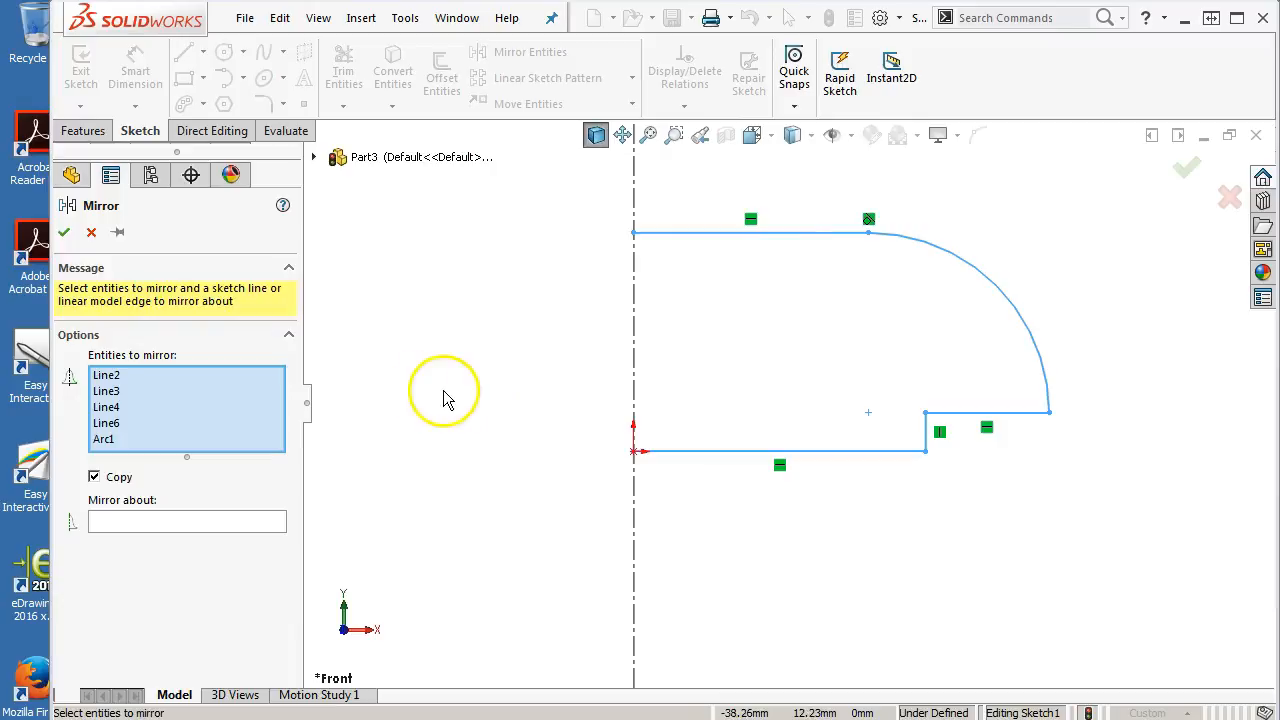
left_click(112, 525)
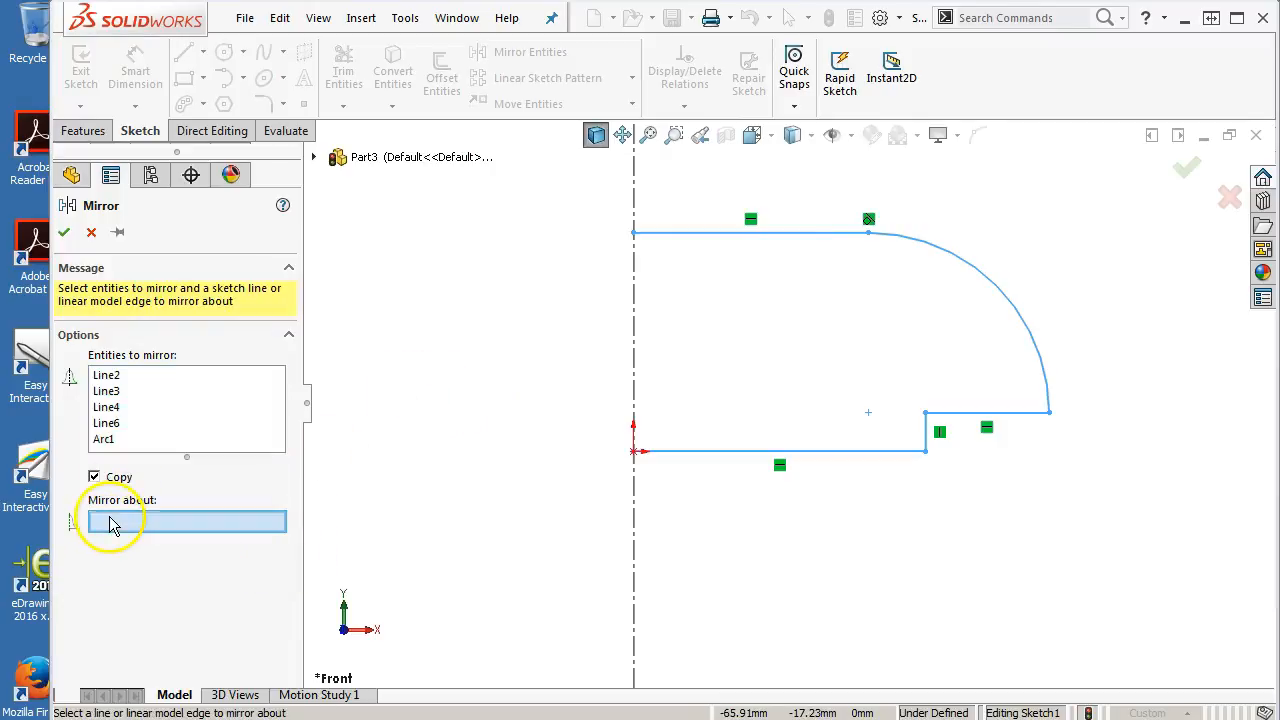
left_click(633, 491)
middle_click_drag(647, 487, 726, 498, "shift")
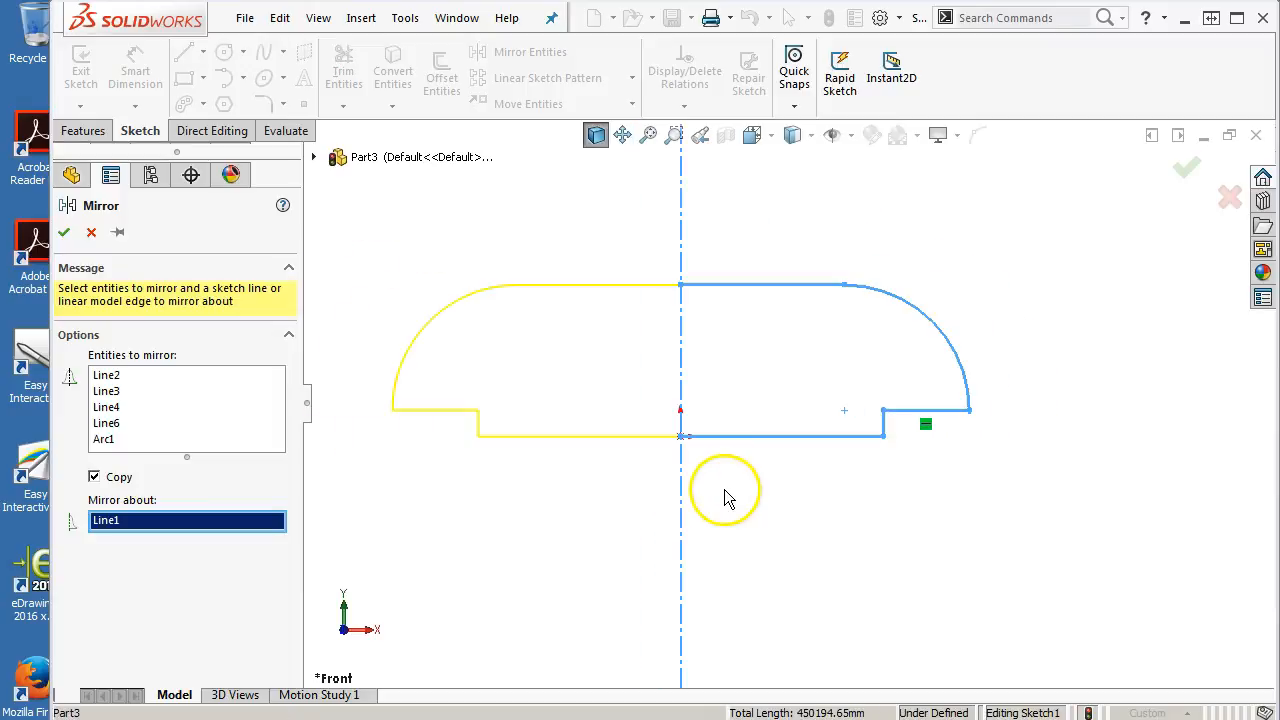
left_click(63, 232)
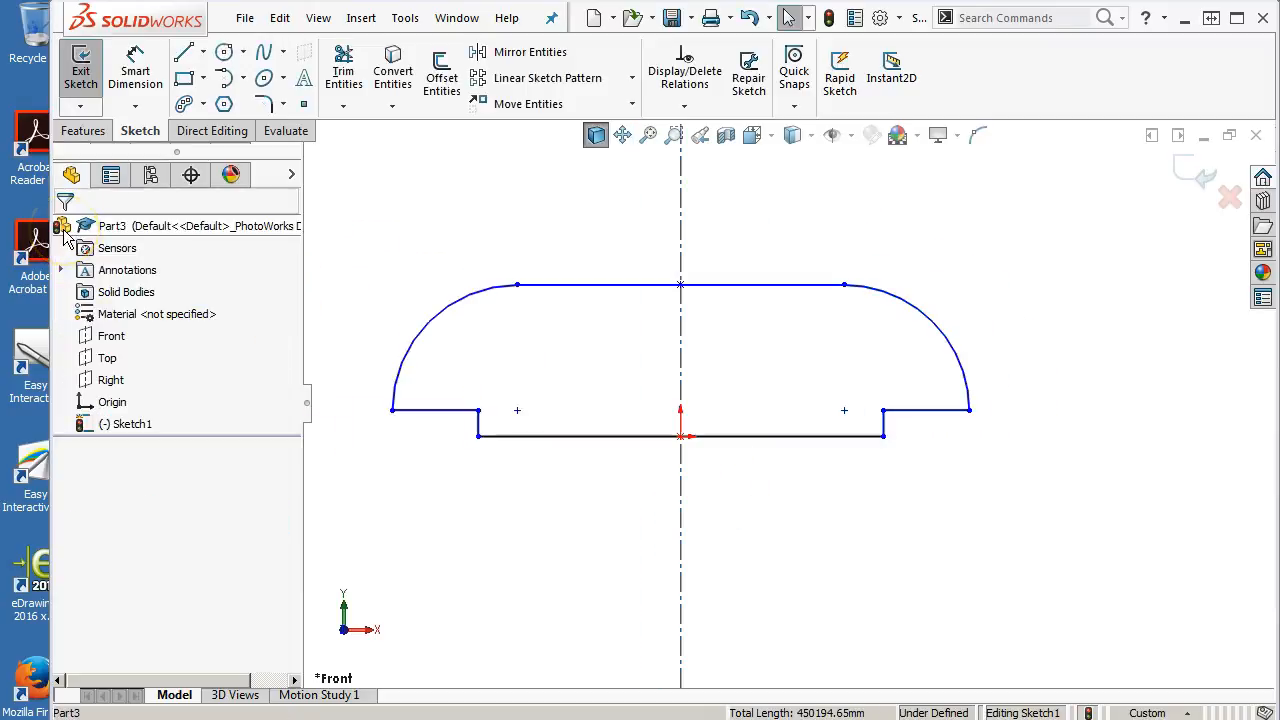
Dimension the bottom base line as 105 mm
left_click(135, 68)
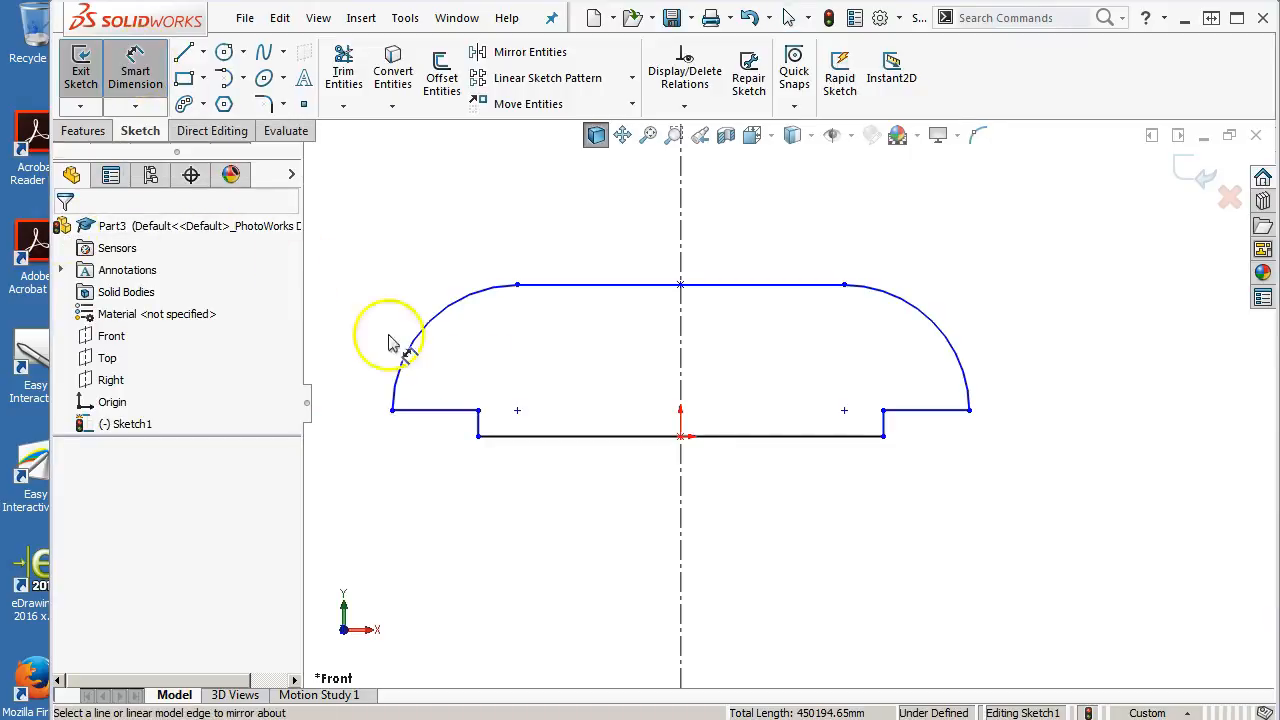
left_click(612, 438)
left_click(630, 522)
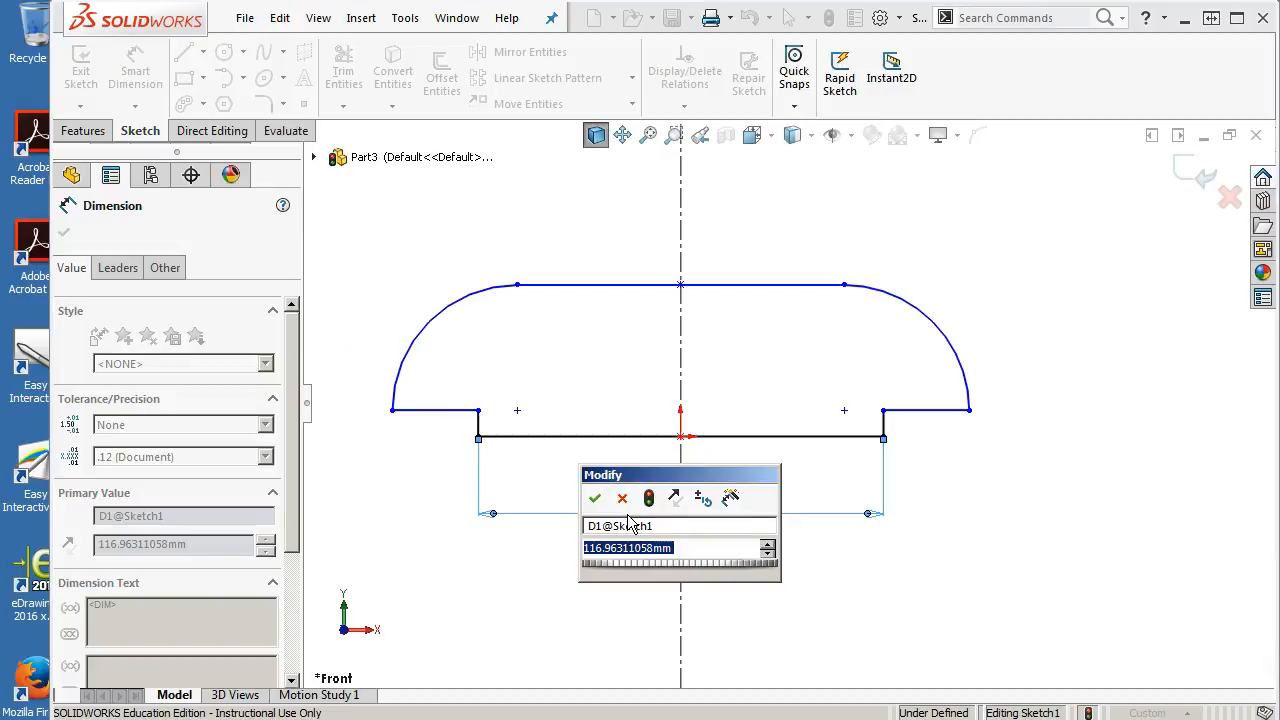
type("105")
key("Return")
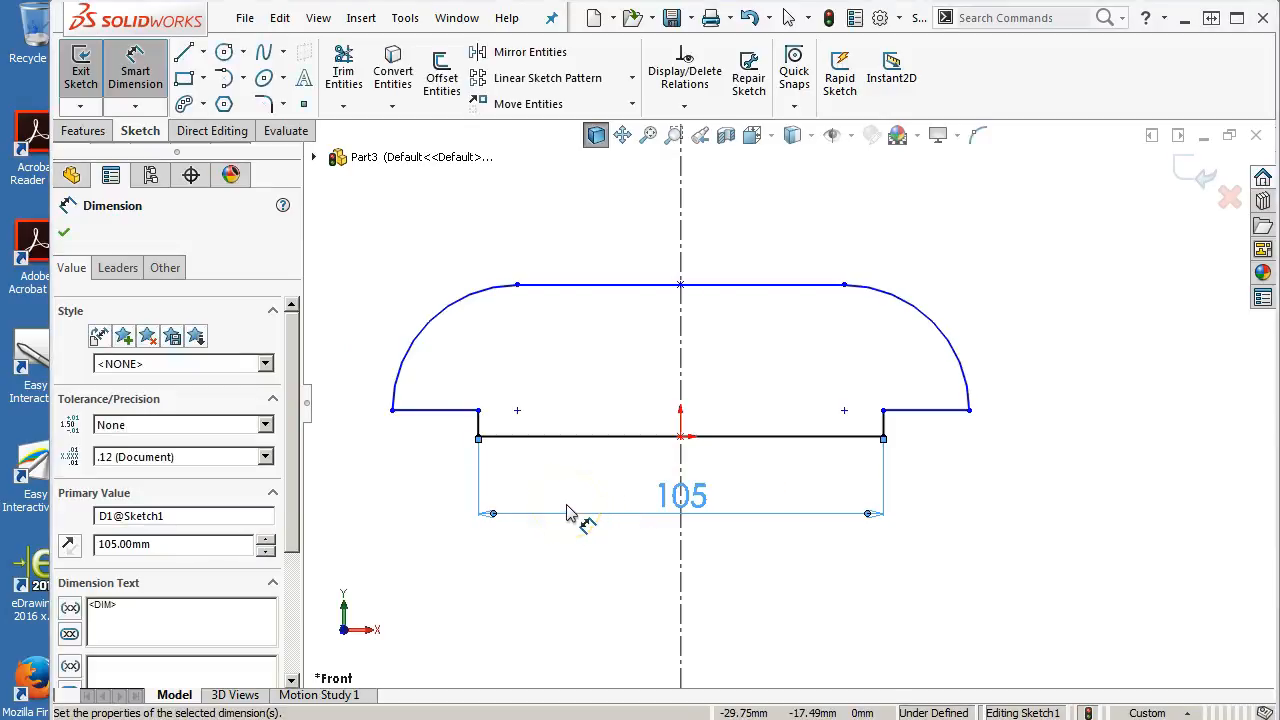
Dimension the overall width between the two outer ledge ends as 127 mm
left_click(393, 411)
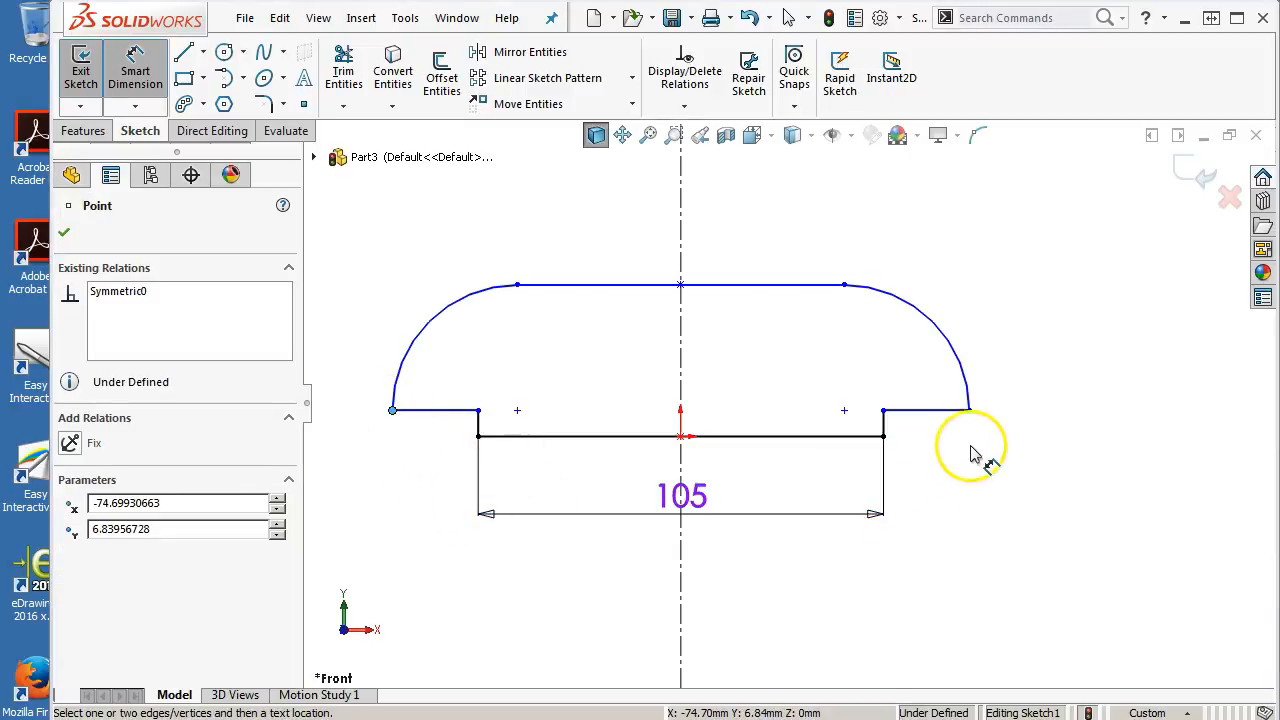
left_click(969, 411)
left_click(828, 590)
type("127")
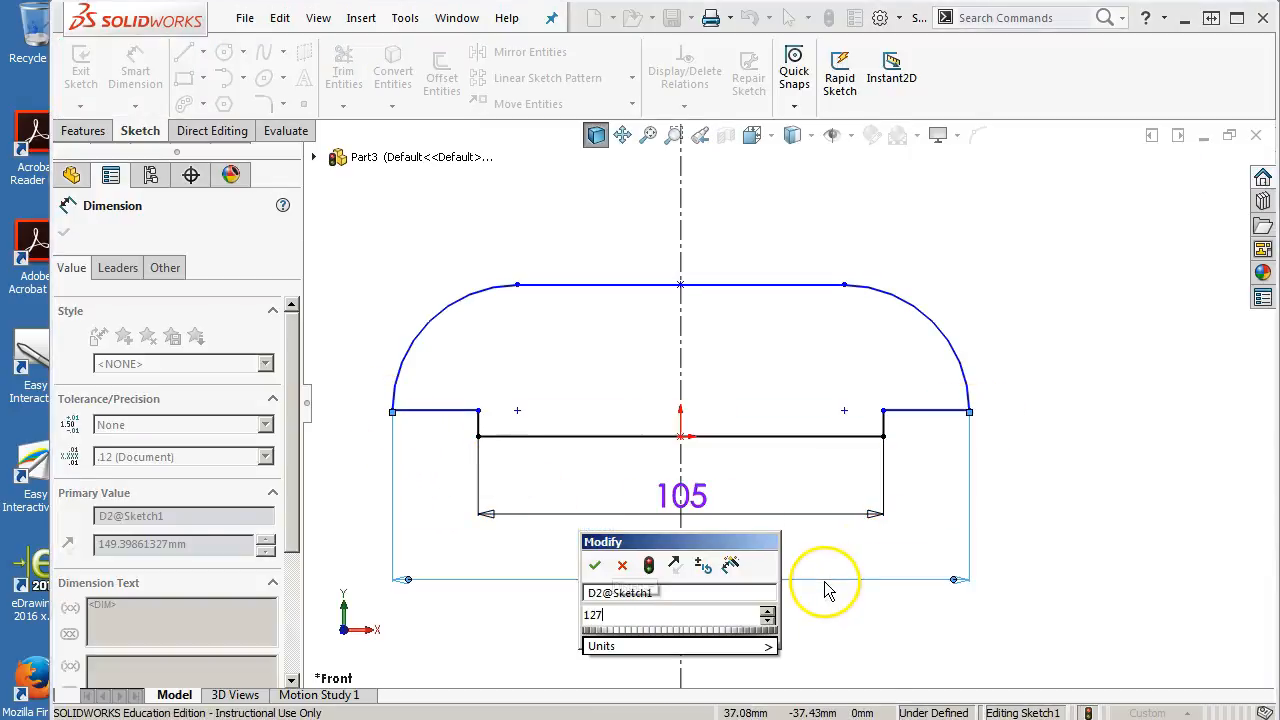
key("Return")
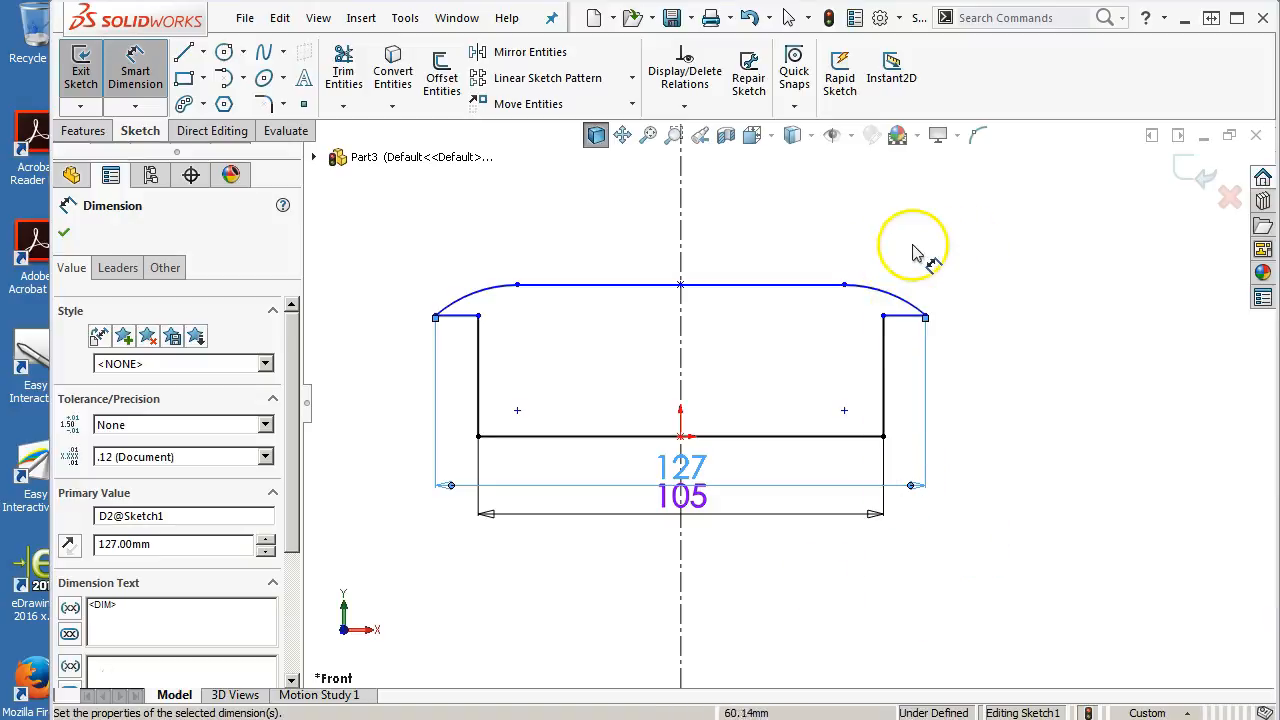
Dimension the overall height between the bottom and top lines as 38 mm
left_click(778, 437)
left_click(771, 284)
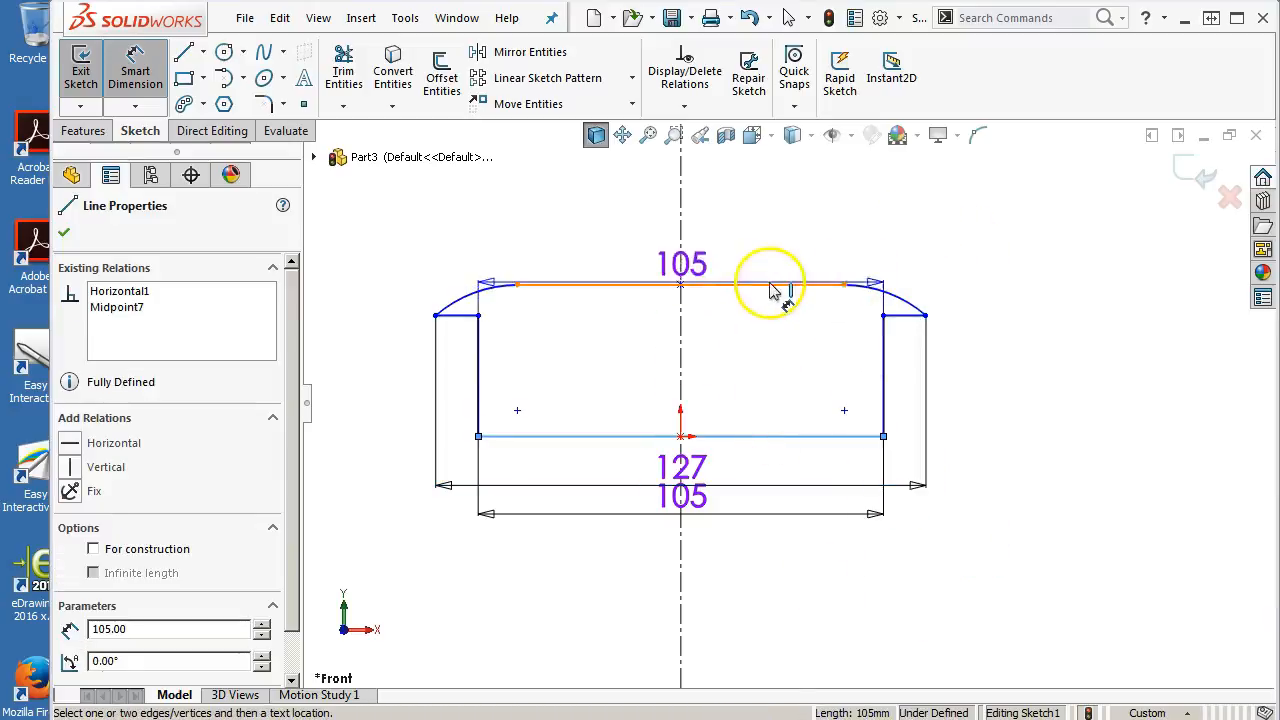
left_click(371, 366)
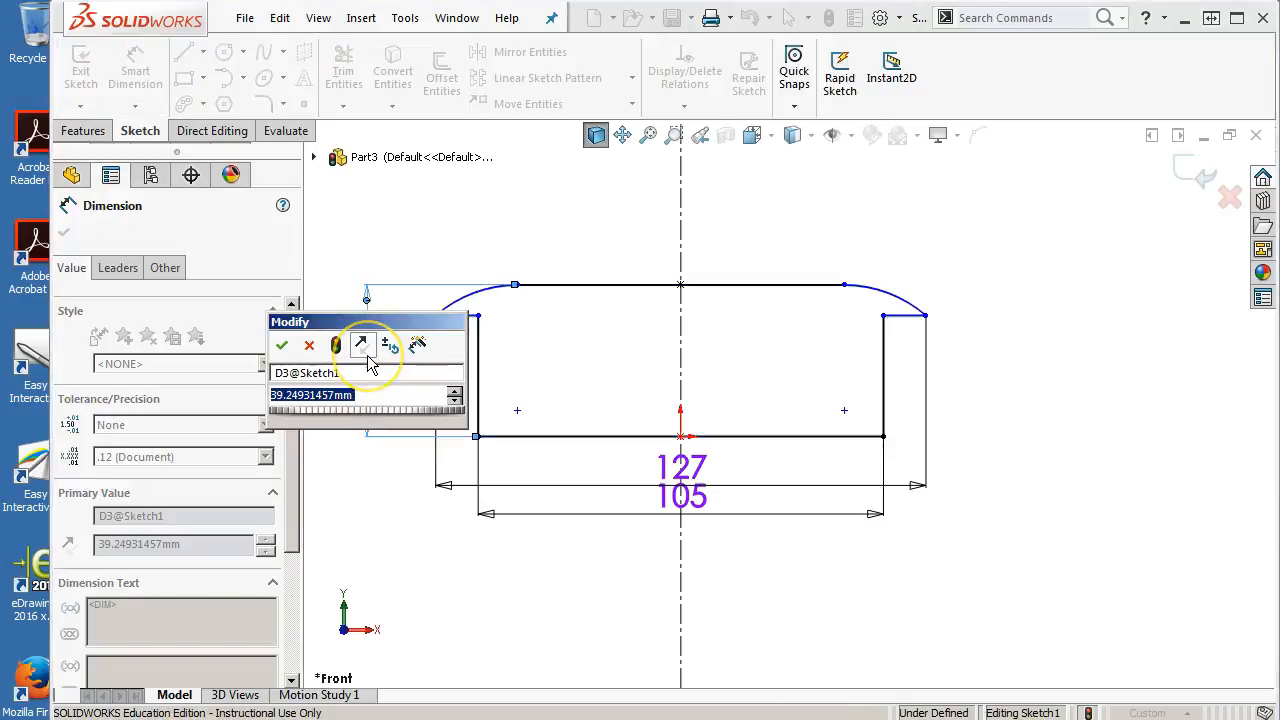
type("38")
key("Return")
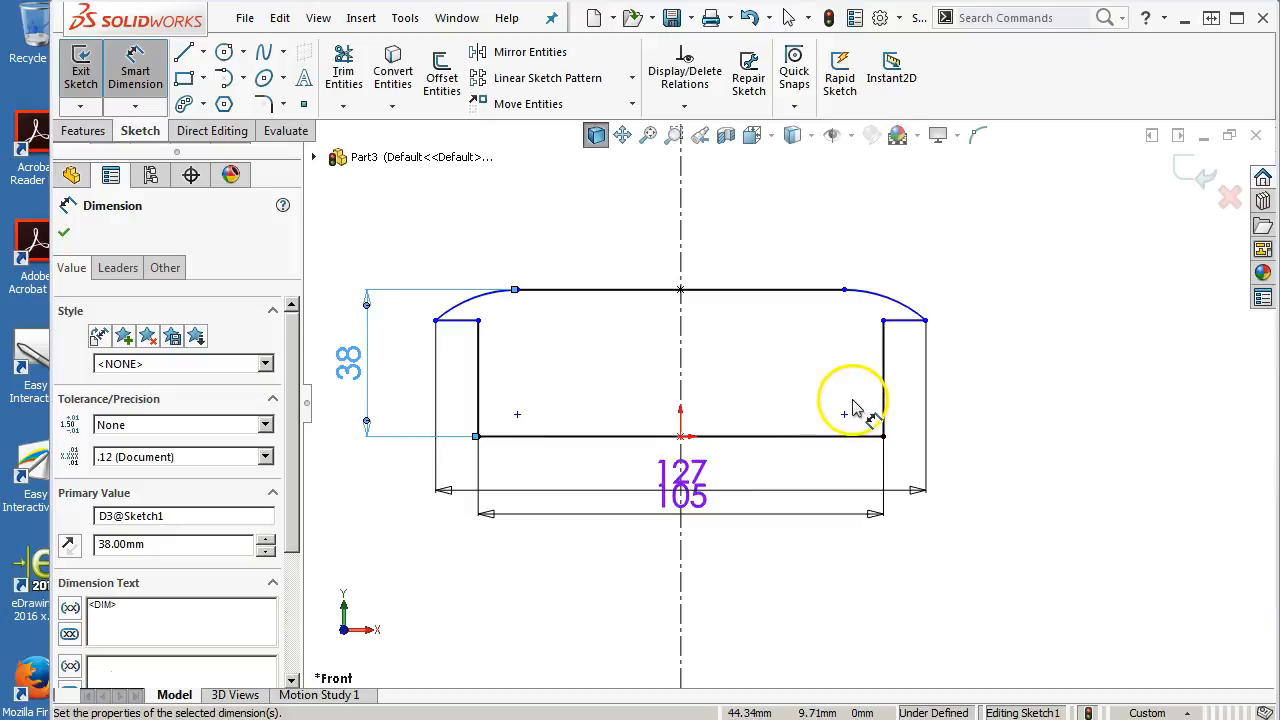
Dimension the left vertical step as 9 mm
left_click(478, 418)
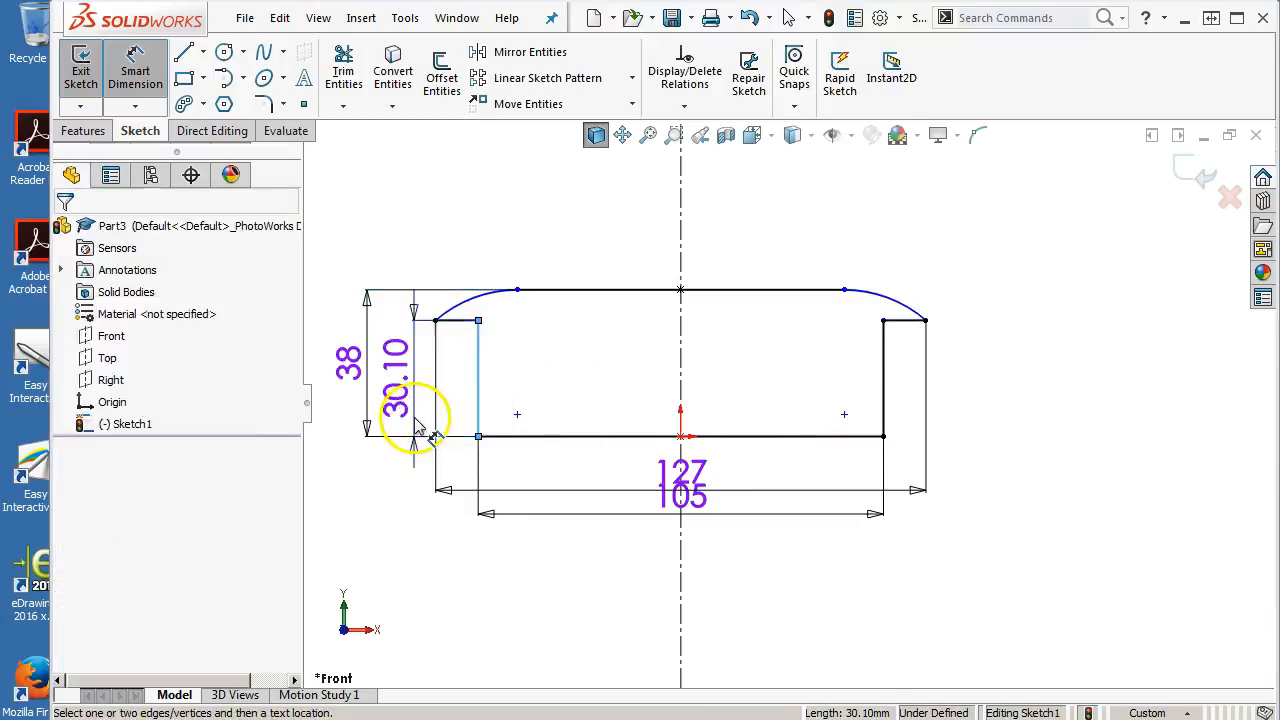
left_click(414, 420)
type("9")
key("Return")
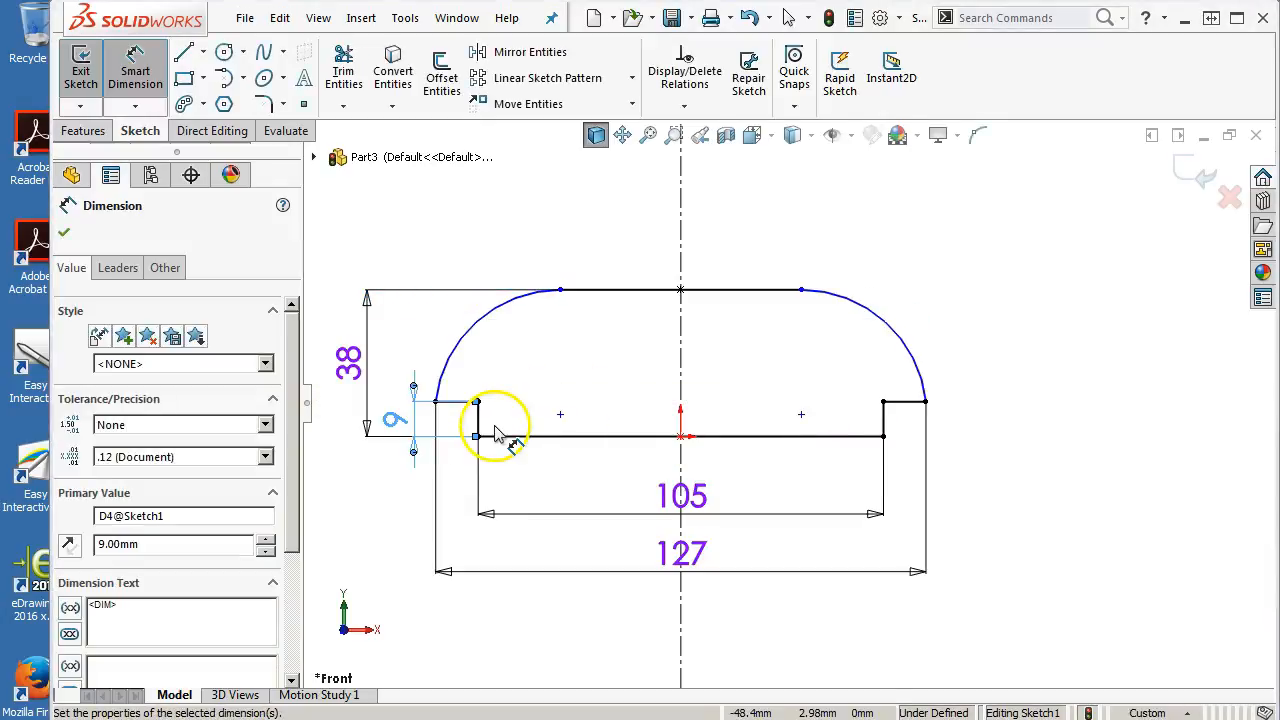
Dimension the right arc's radius as R29 and leave the Smart Dimension tool
left_click(900, 334)
left_click(962, 273)
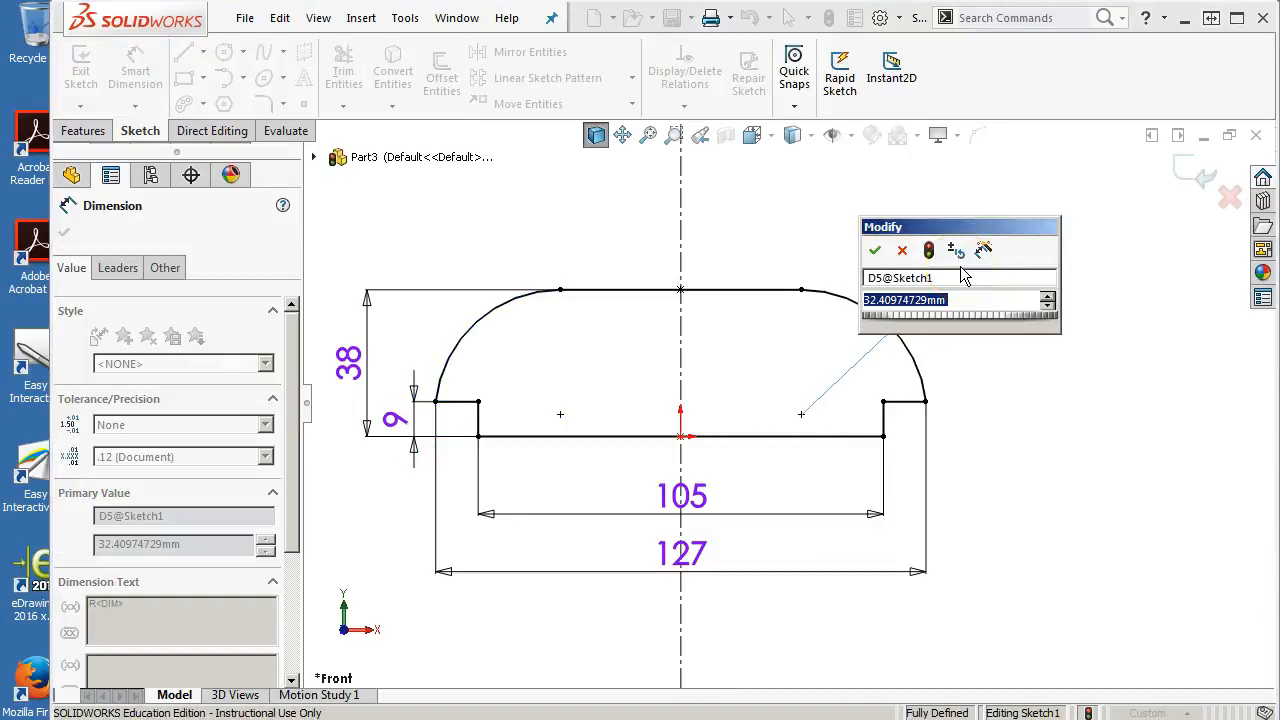
type("29")
key("Return")
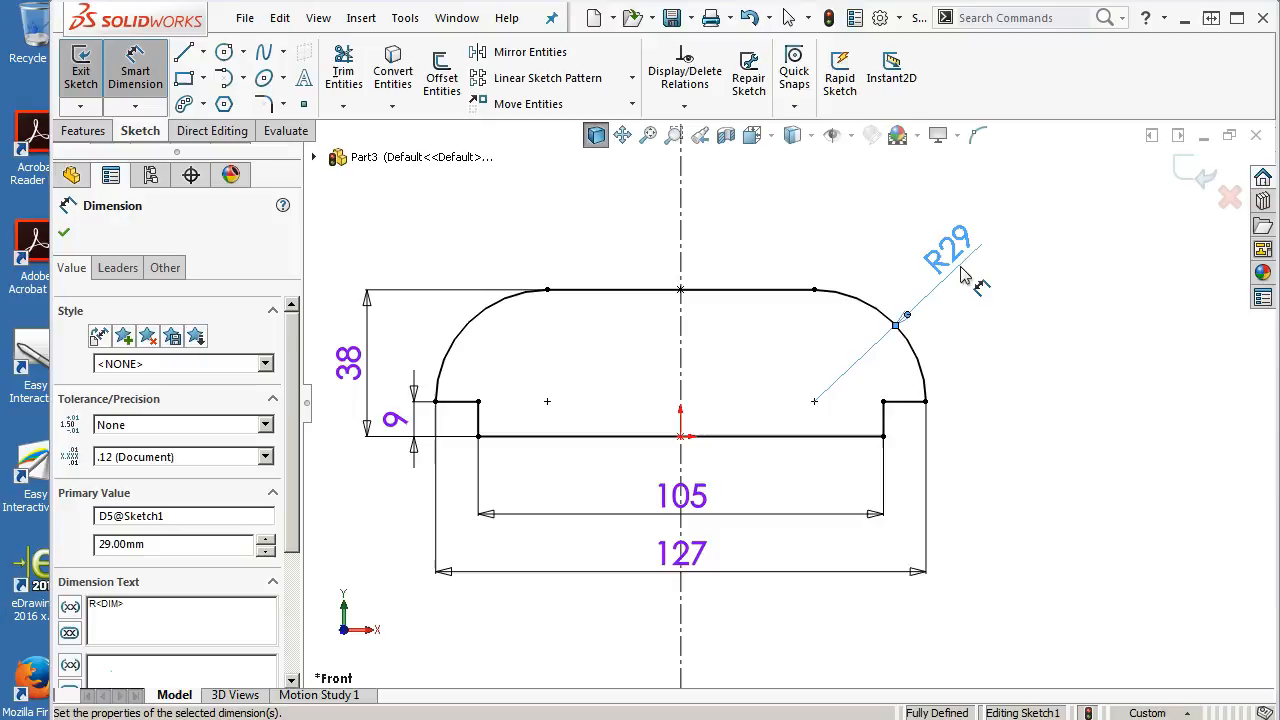
right_click(857, 223)
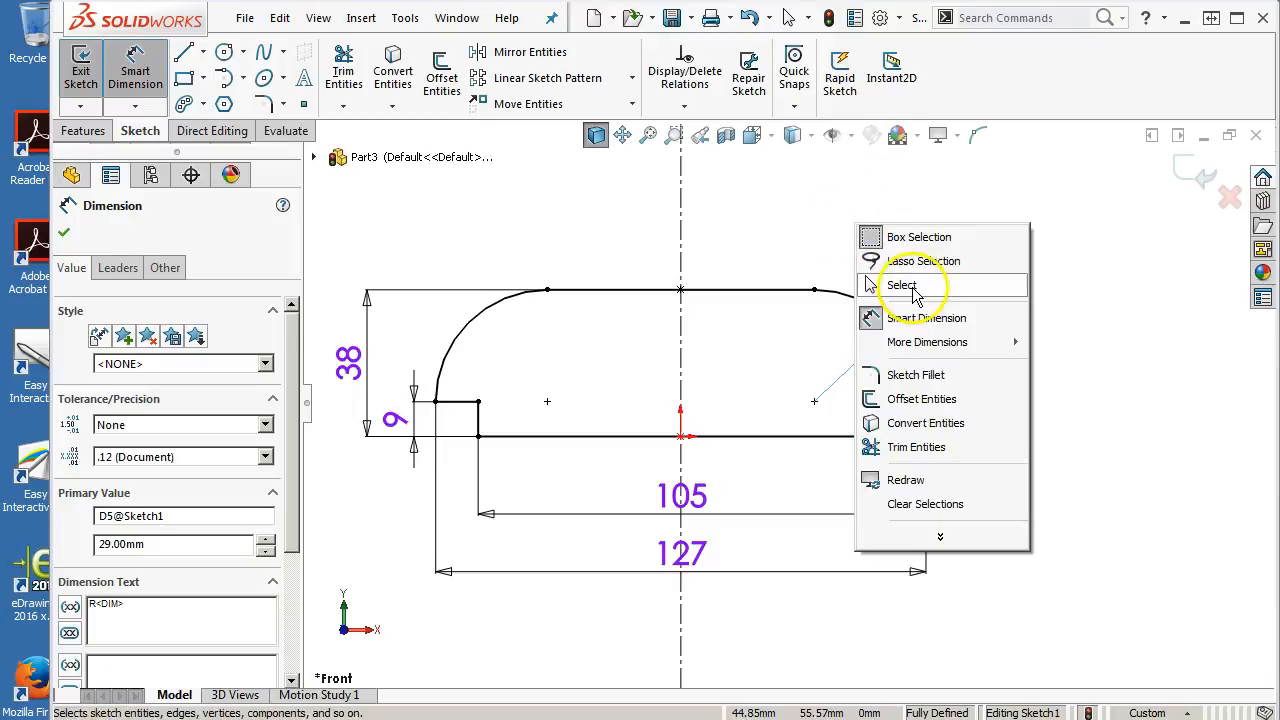
Inspect the relations of the right arc's center point and the right ledge line of the fully defined profile
left_click(902, 287)
left_click(822, 424)
left_click(815, 403)
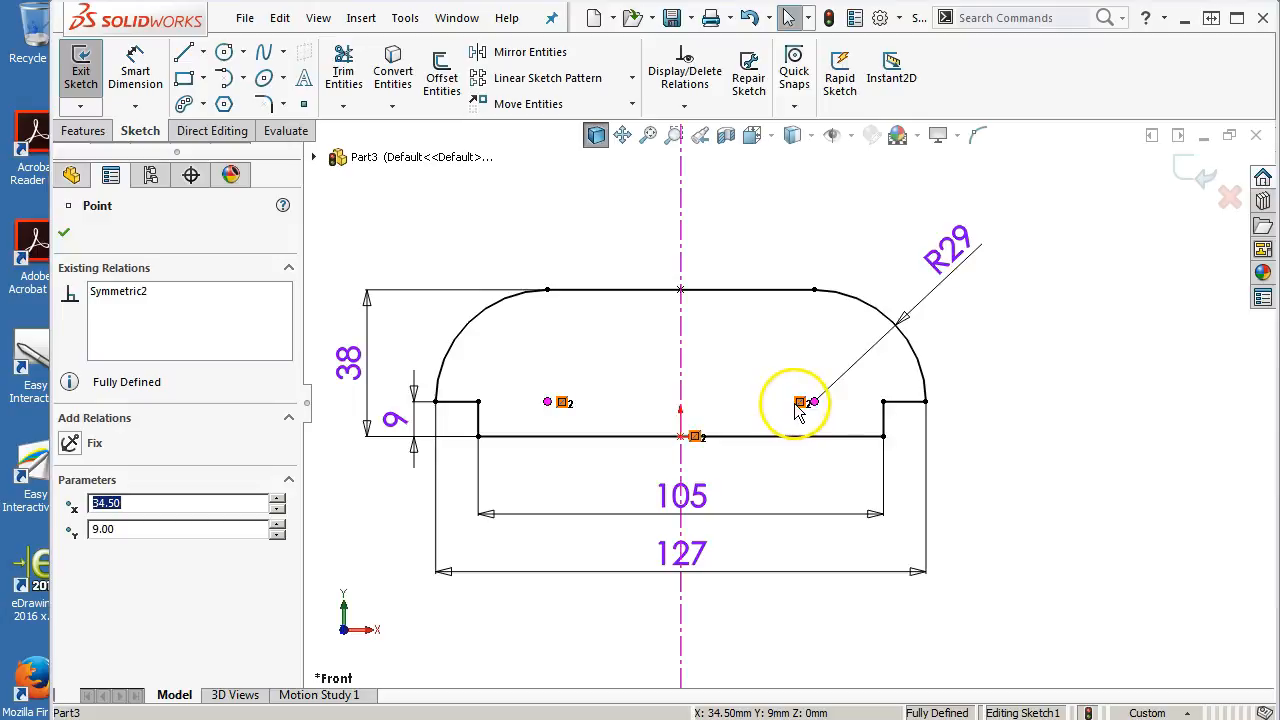
scroll(899, 402, "down", 4)
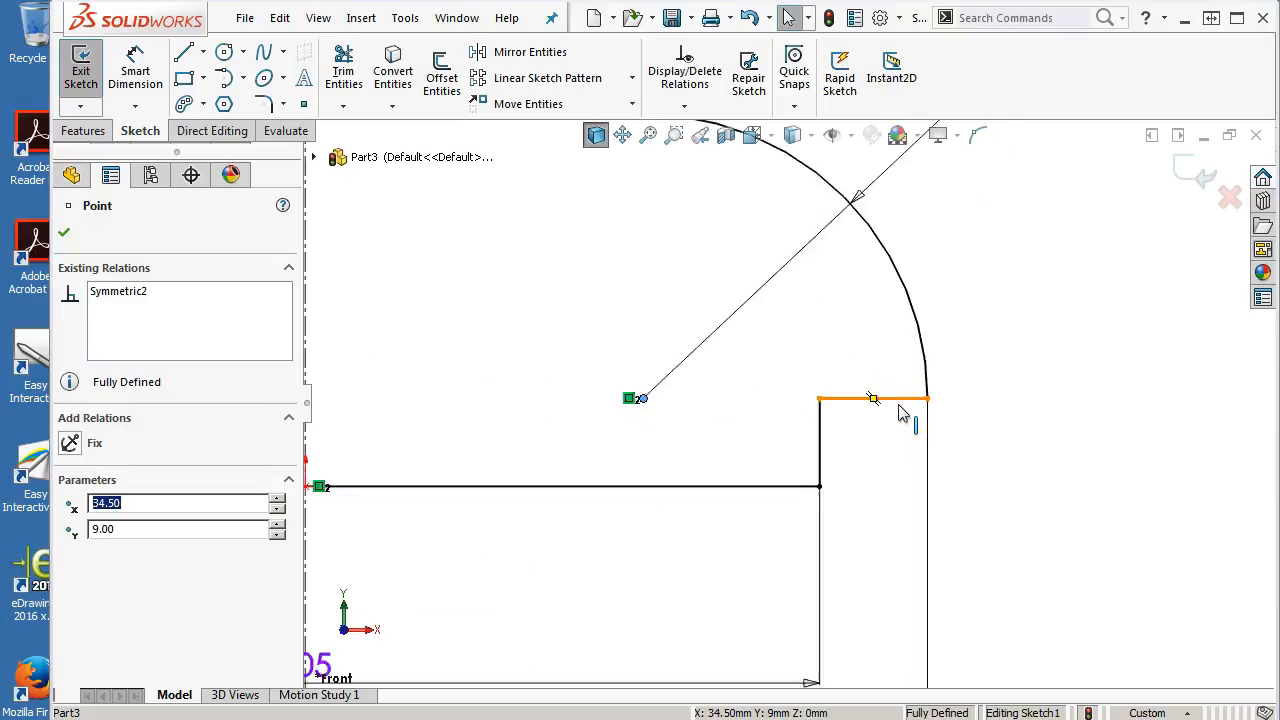
left_click(898, 402, "ctrl")
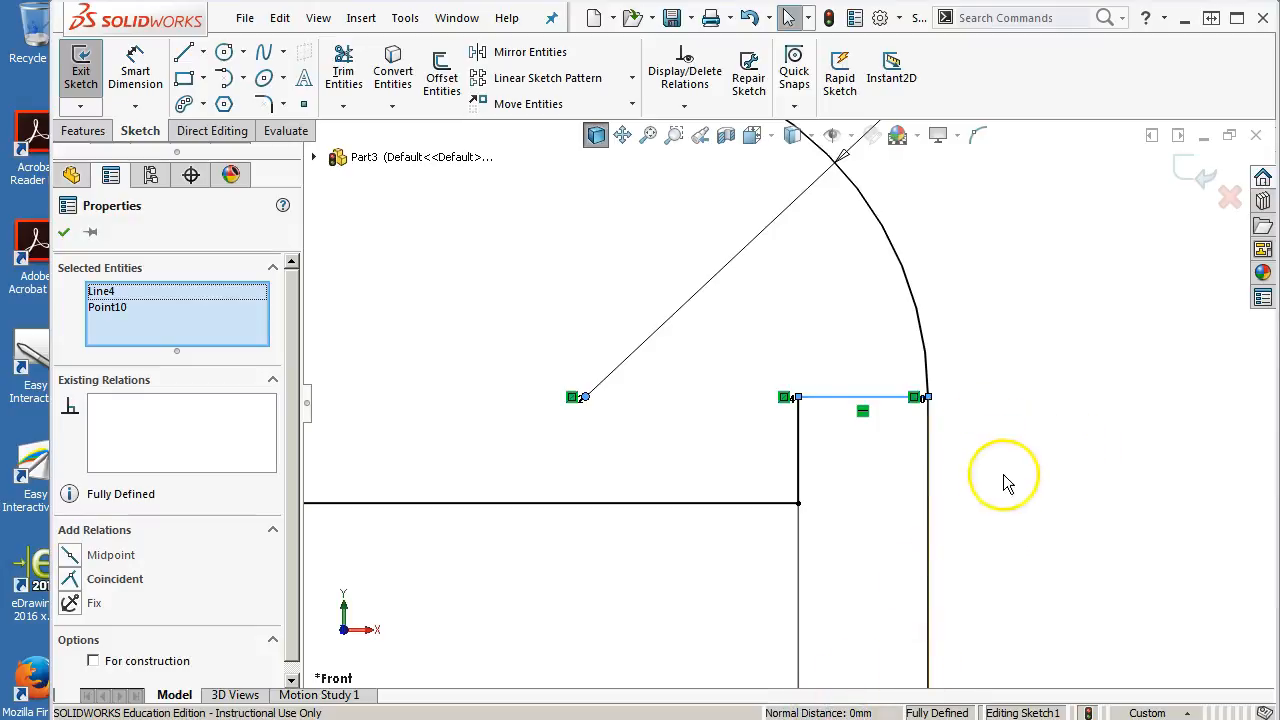
left_click(1014, 443)
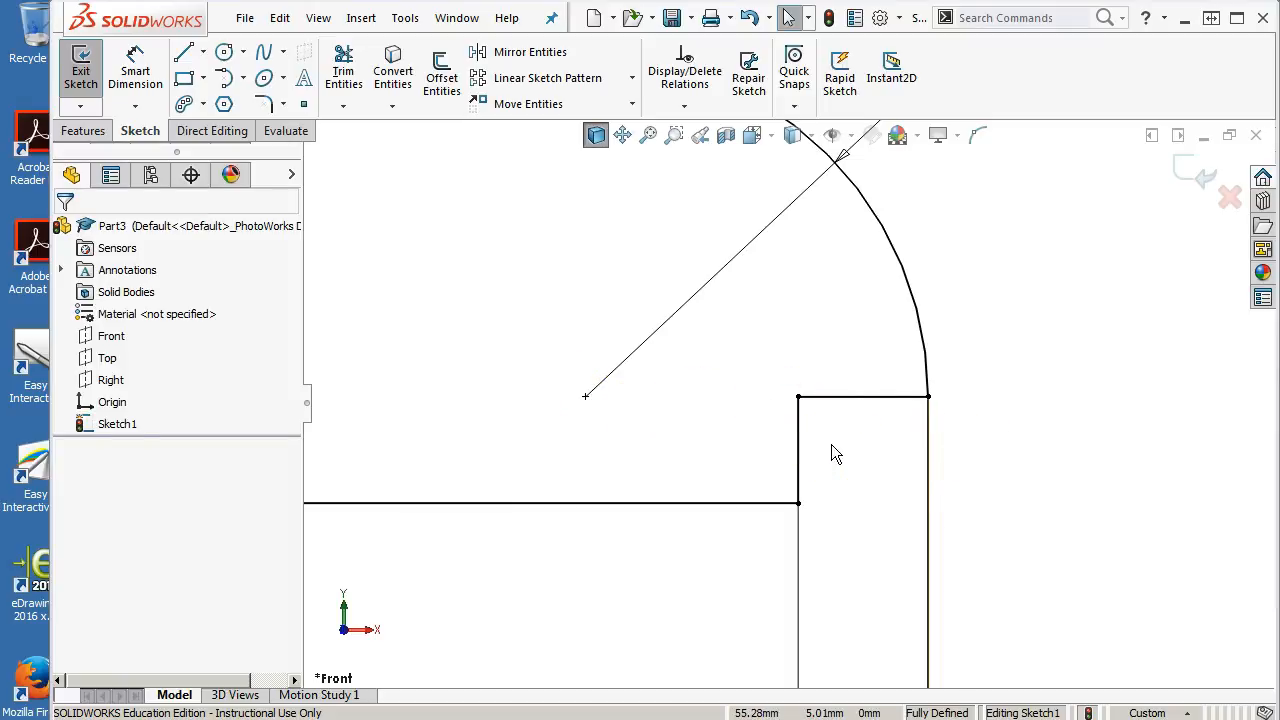
scroll(847, 446, "up", 5)
scroll(667, 435, "up", 3)
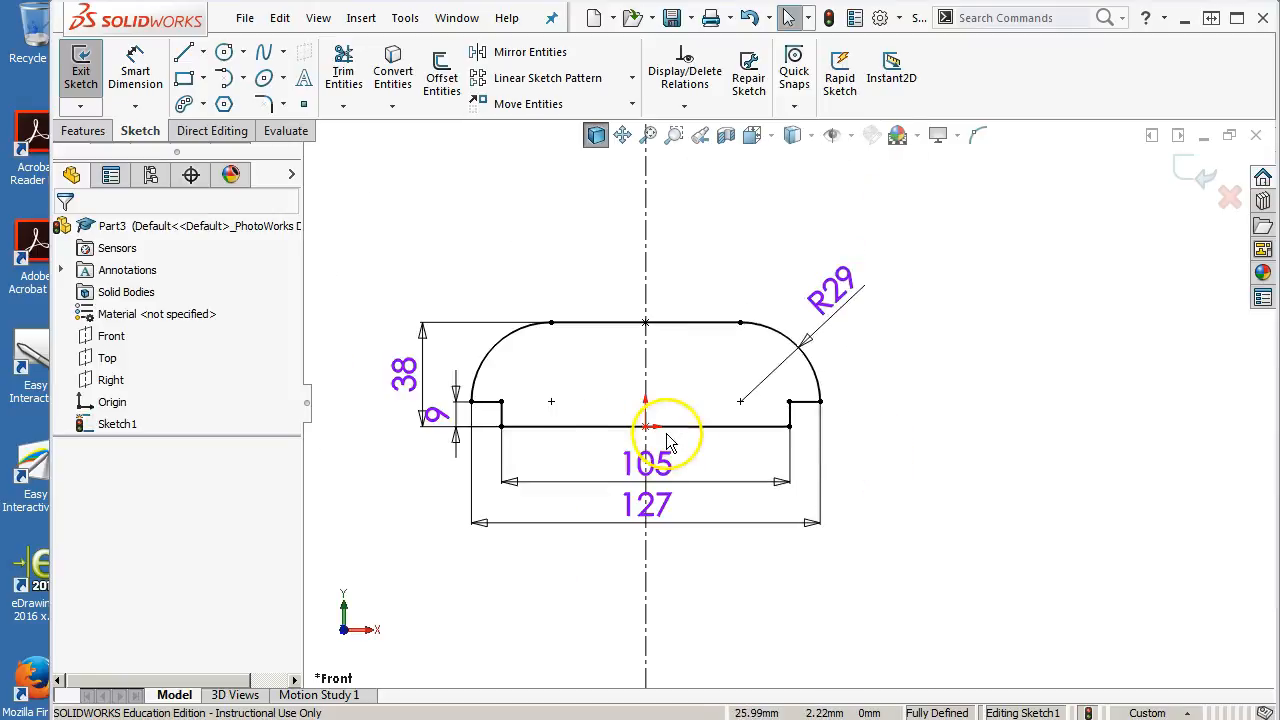
scroll(517, 392, "down", 2)
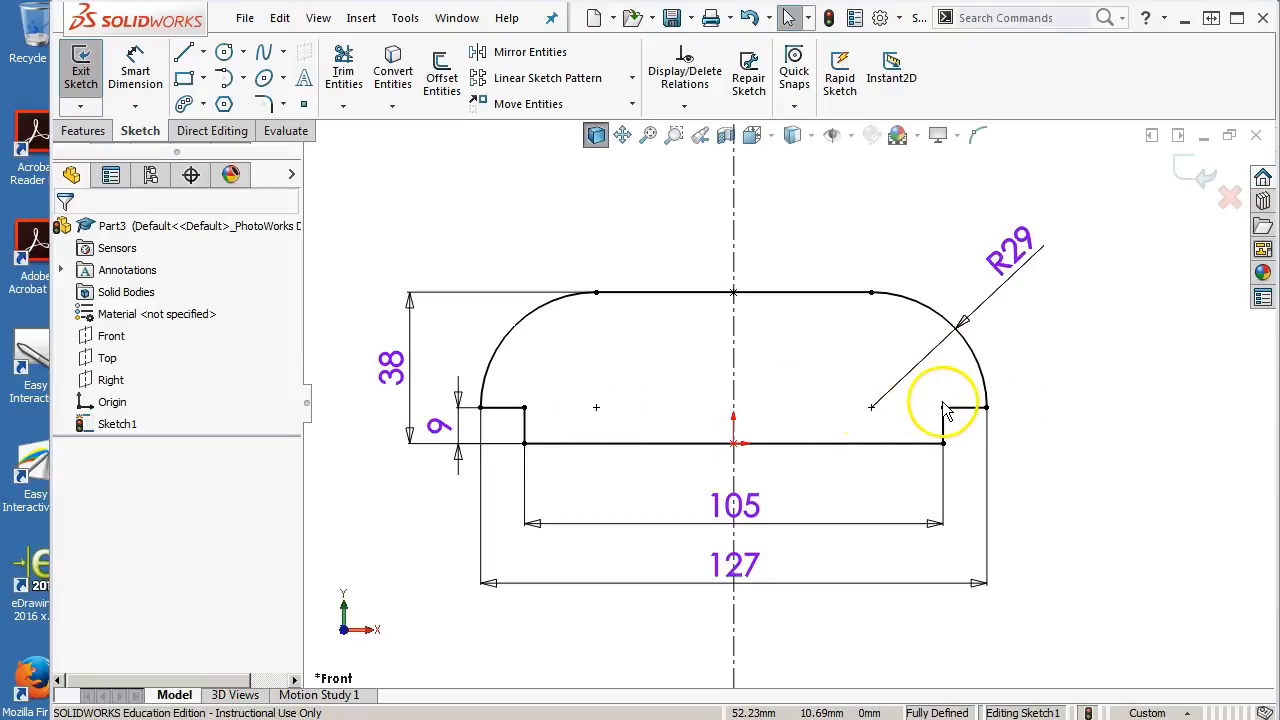
Extrude the sketch as a boss with Mid Plane end condition and a depth of 58 mm
left_click(1018, 250)
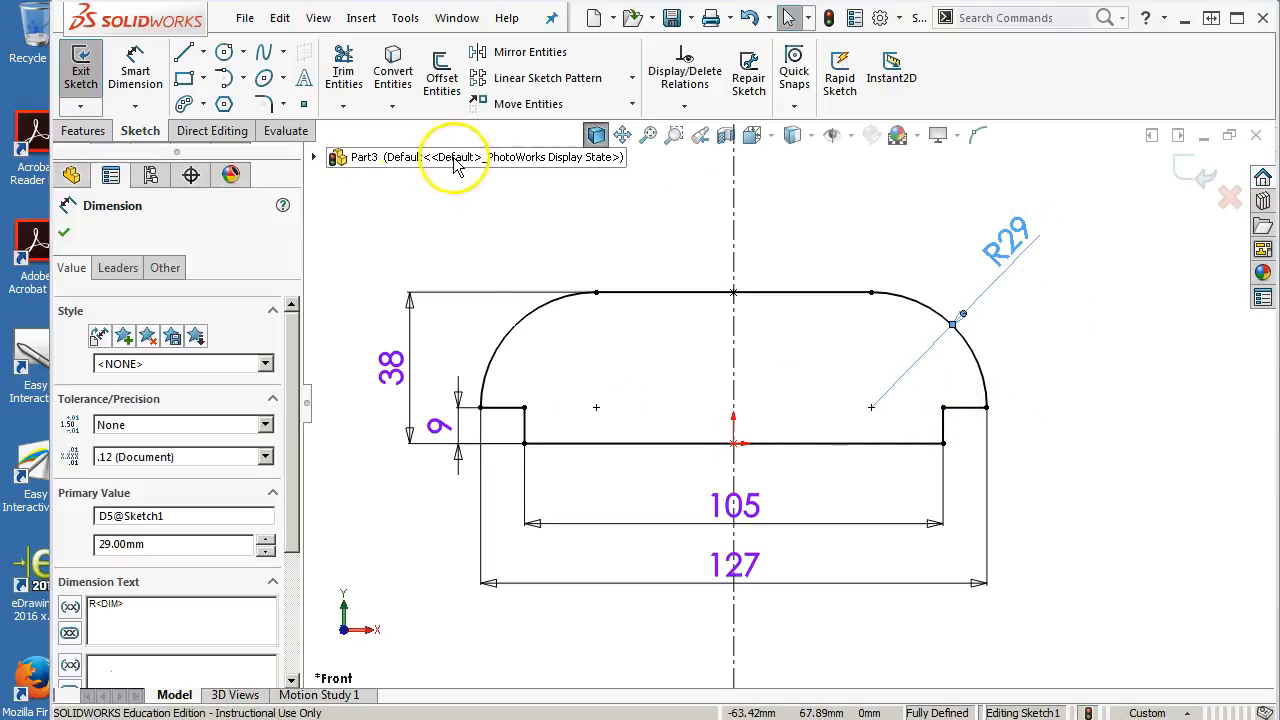
left_click(83, 133)
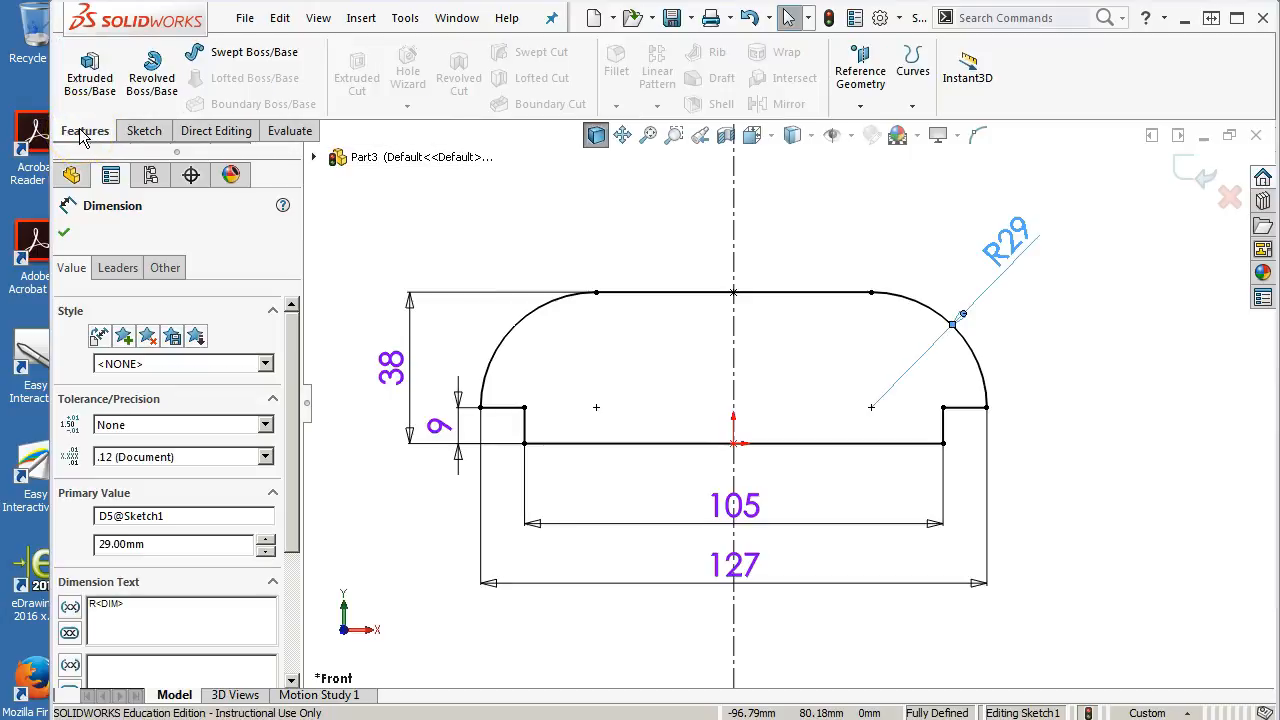
left_click(80, 103)
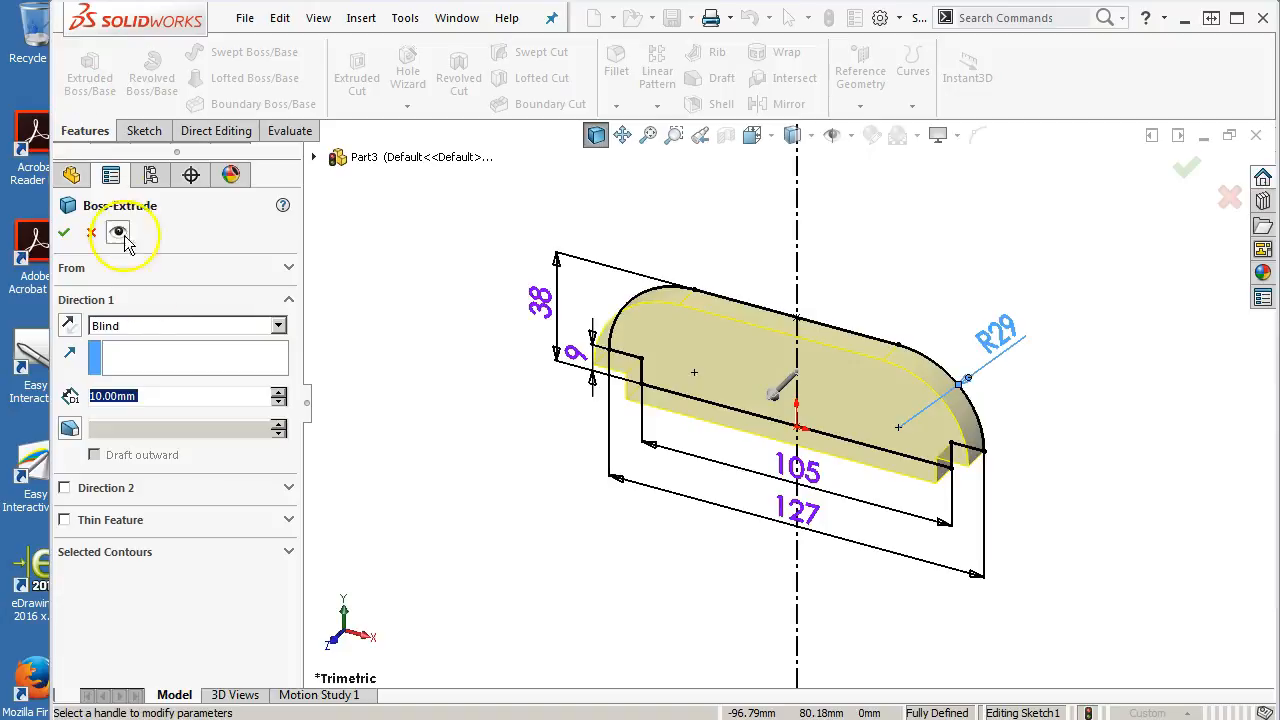
left_click(143, 326)
left_click(147, 408)
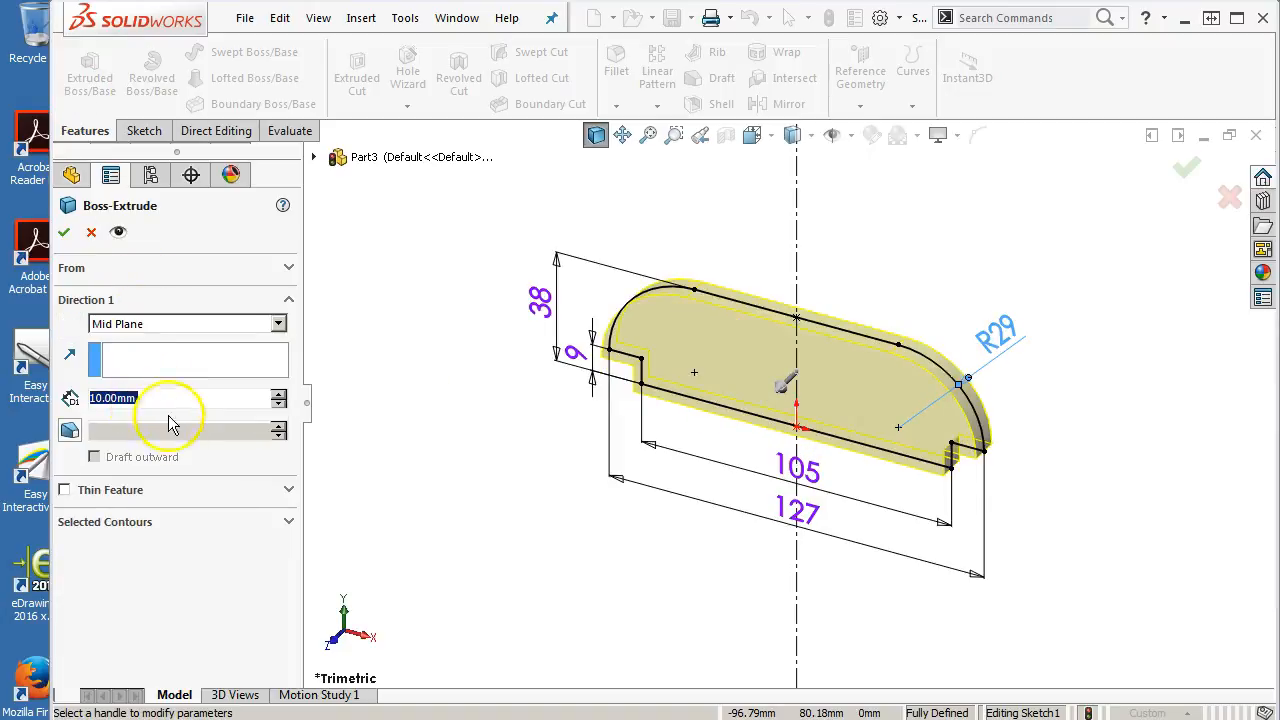
type("58")
key("Return")
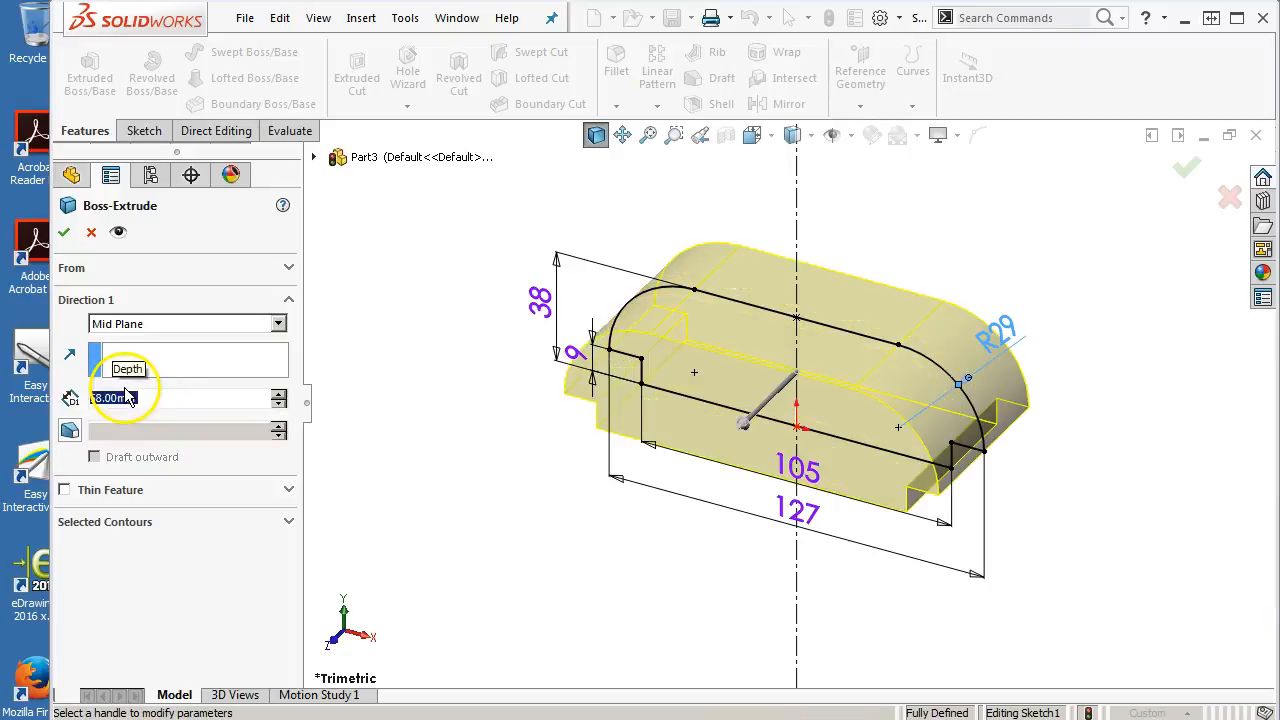
left_click(64, 233)
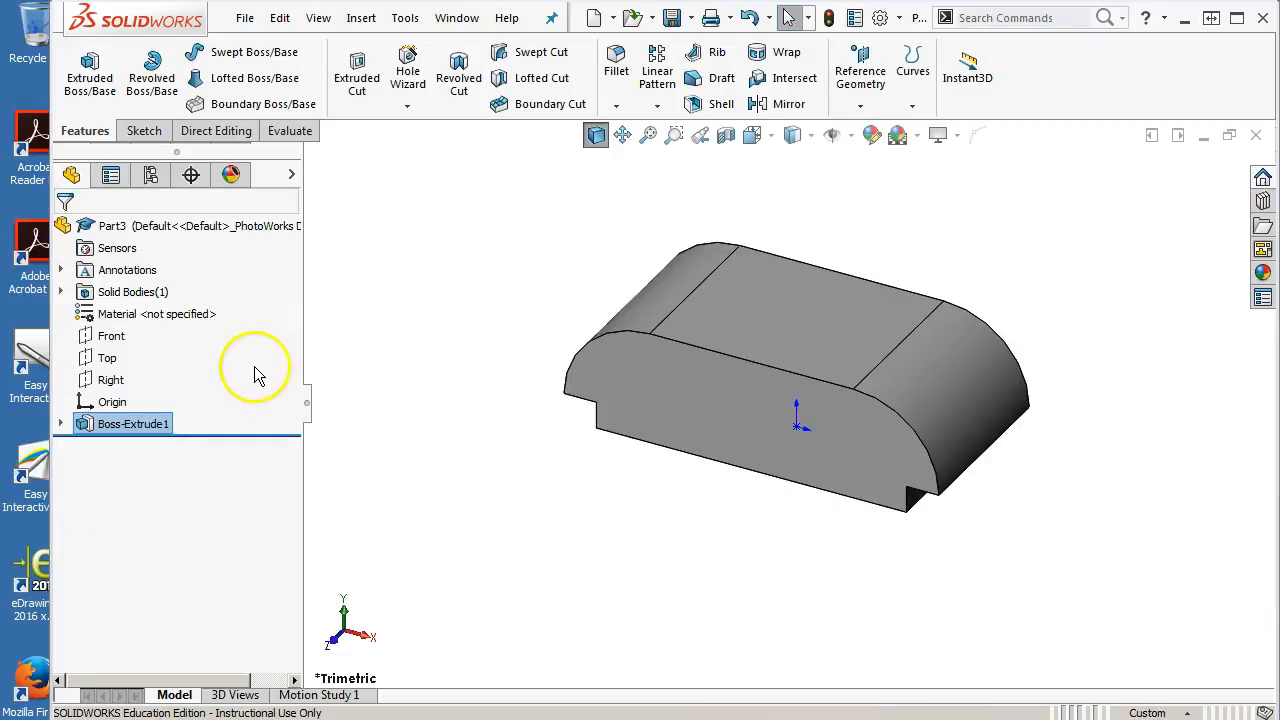
Check the Tailstock Clamp reference drawing in the browser
left_click_drag(1279, 33, 597, 1)
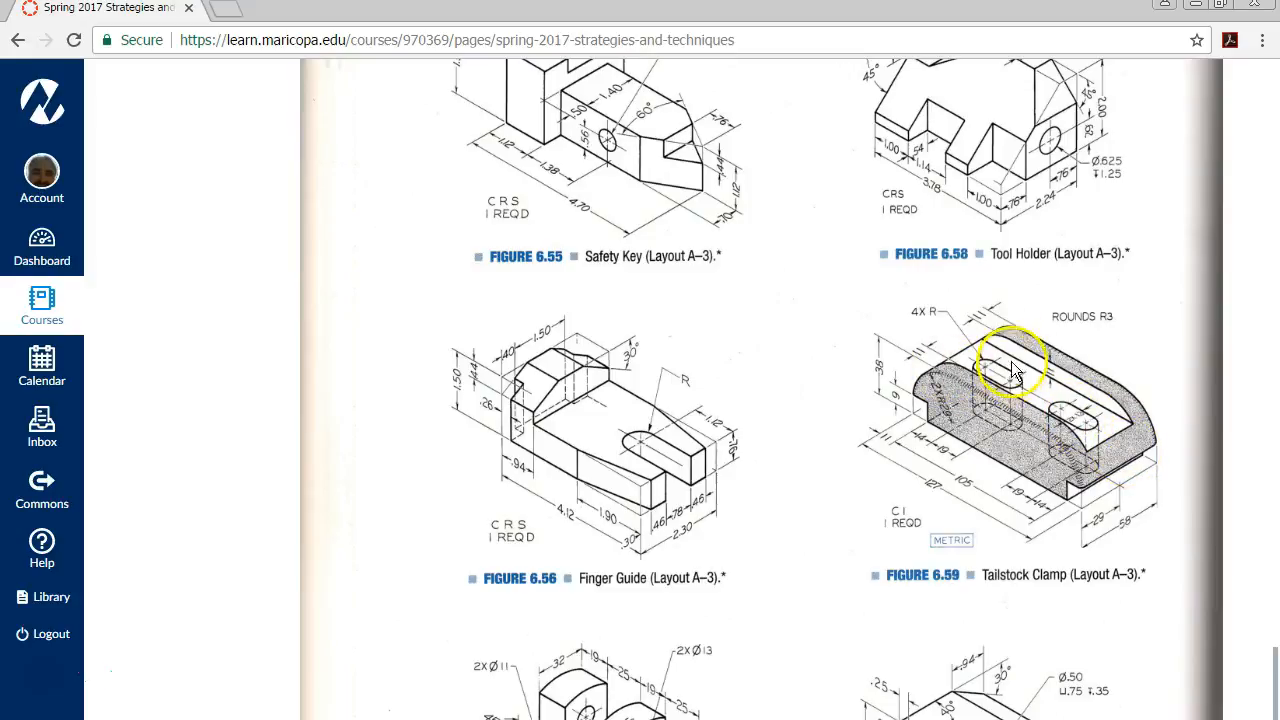
left_click_drag(627, 18, 1279, 115)
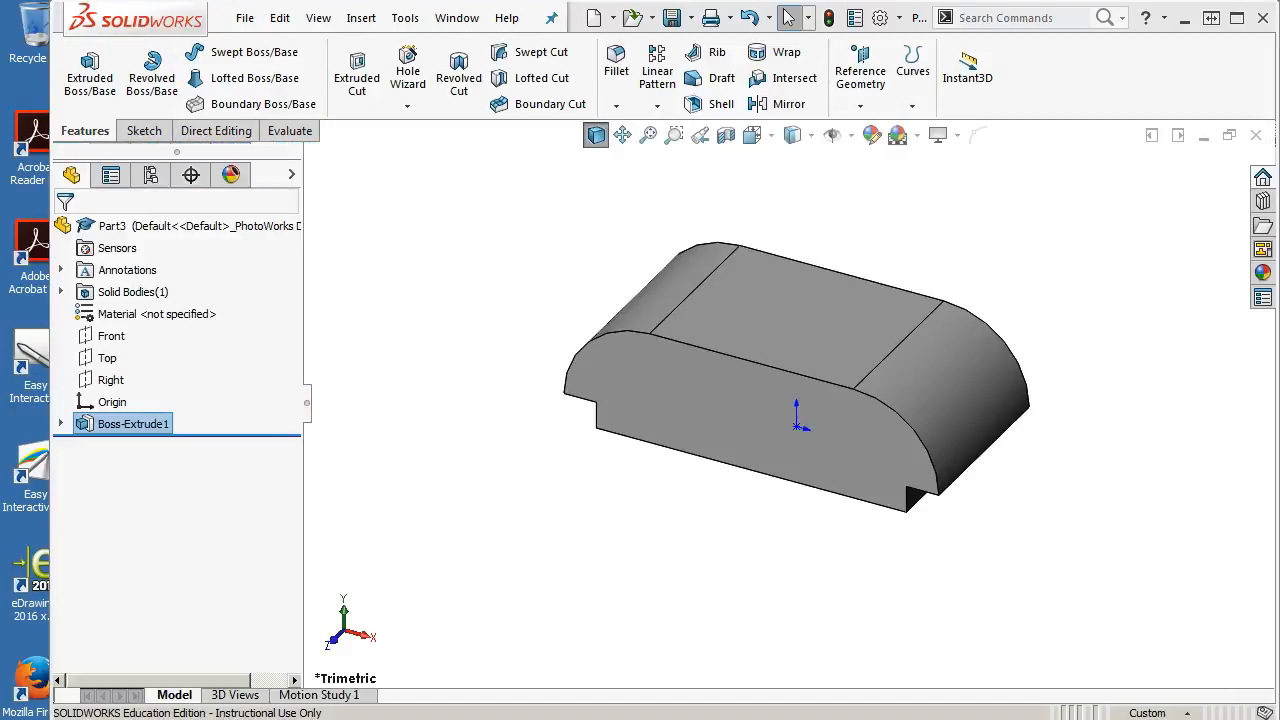
Open a new sketch on the Right plane and draw a corner rectangle about 42 mm wide near the part's top
left_click(103, 388)
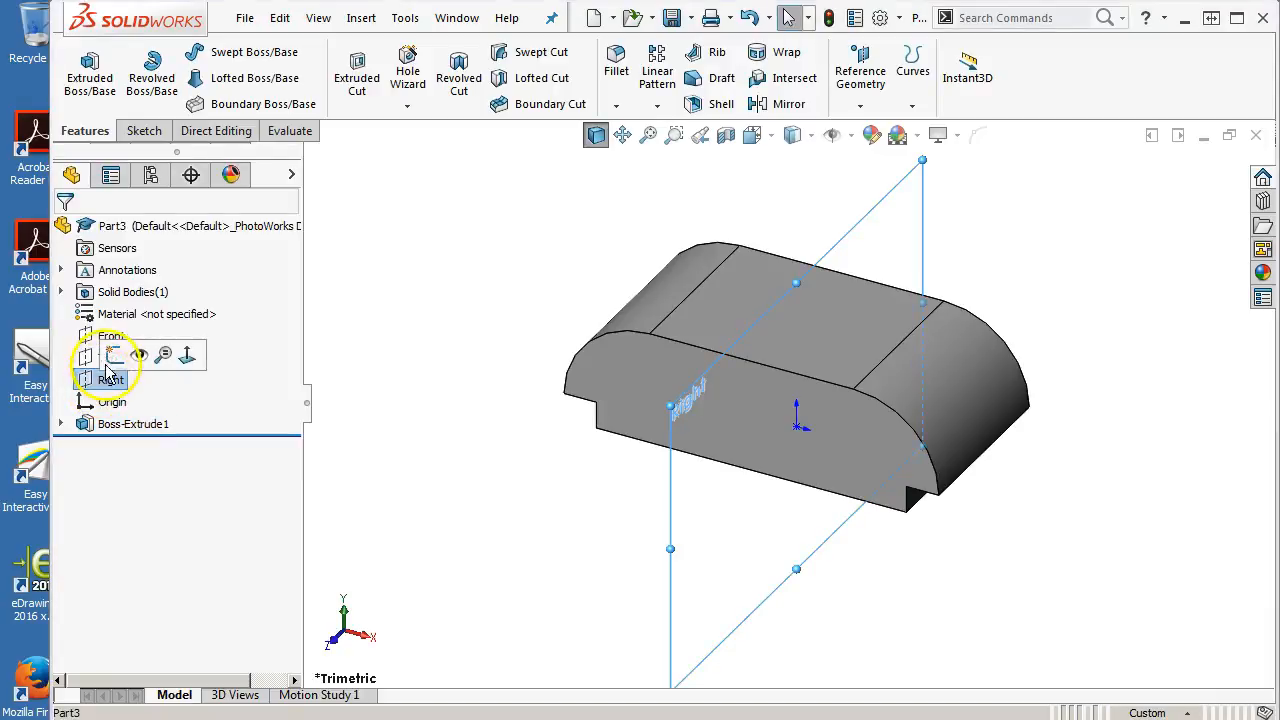
left_click(108, 352)
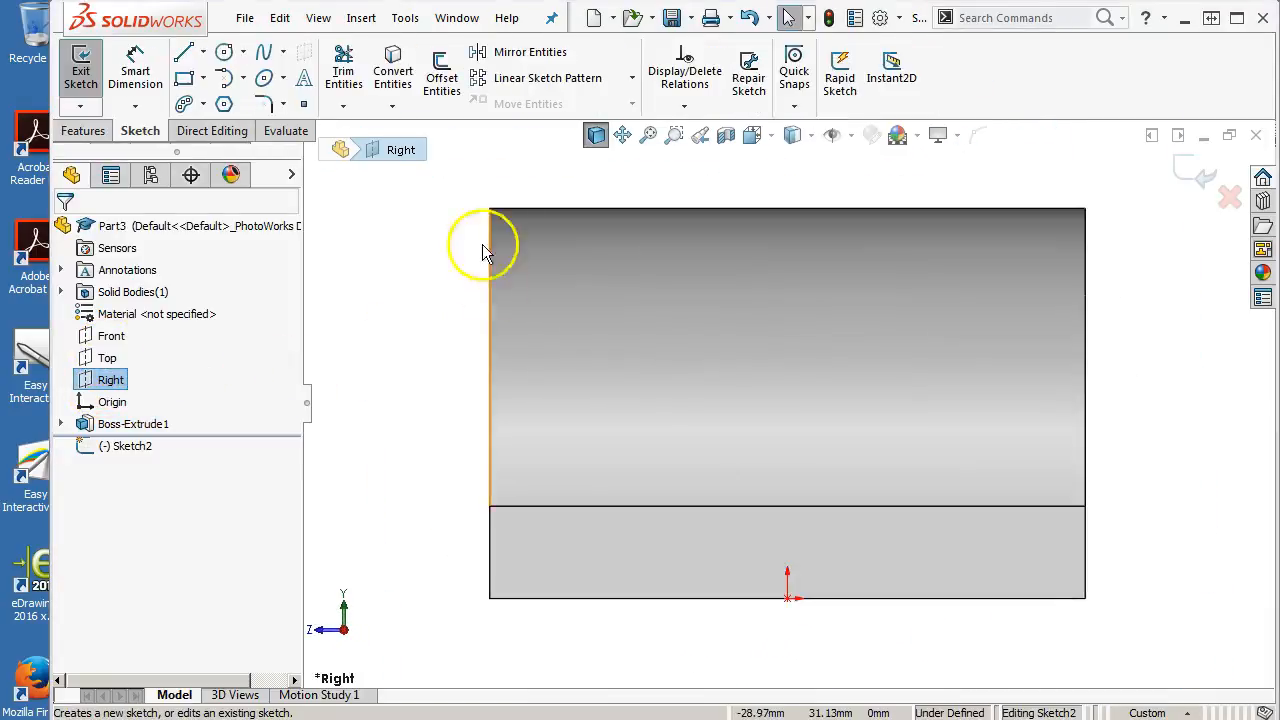
left_click(185, 80)
left_click(600, 237)
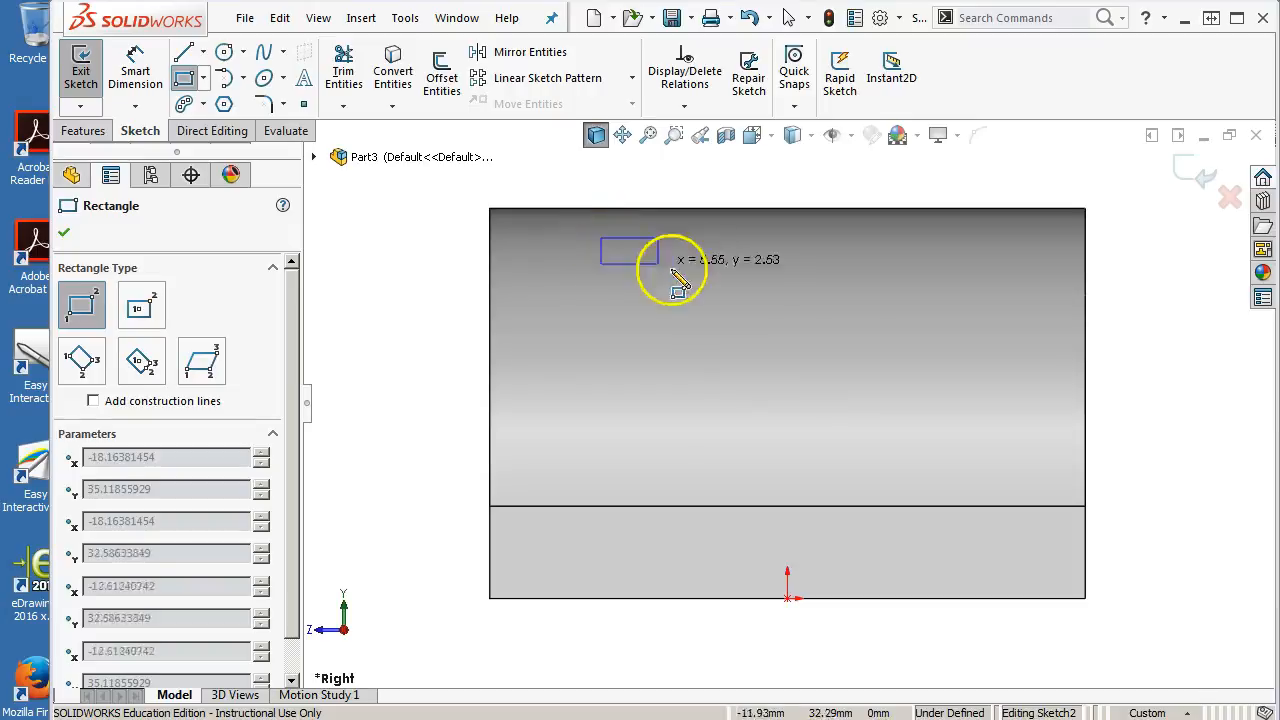
left_click(1037, 361)
right_click(1005, 350)
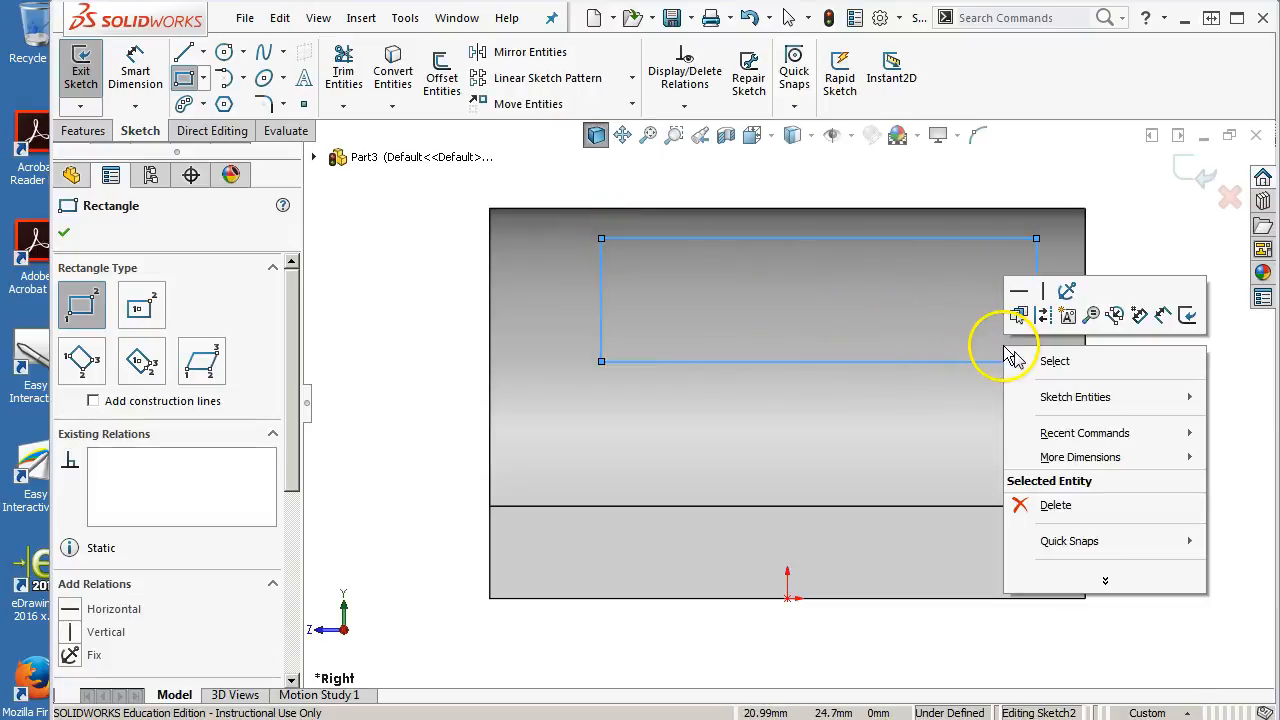
left_click(1056, 362)
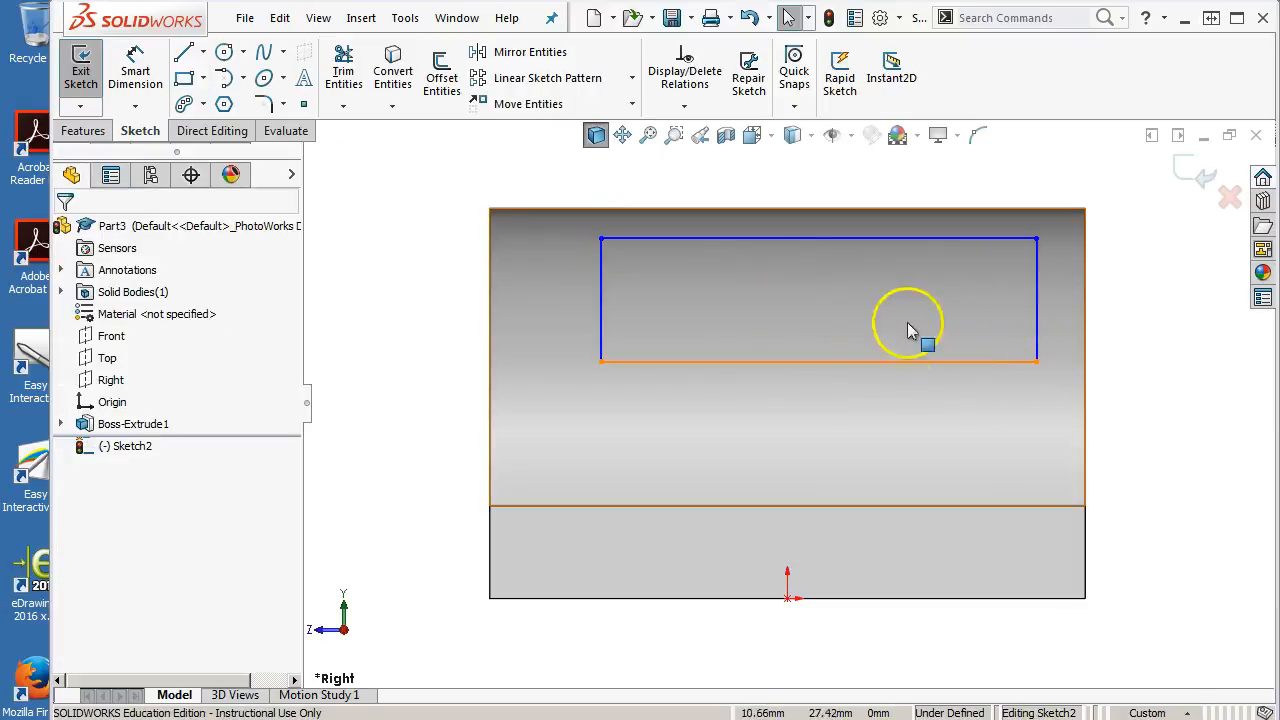
Add a midpoint relation between the rectangle's top line midpoint and the part's top edge
left_click(777, 238)
right_click(777, 243)
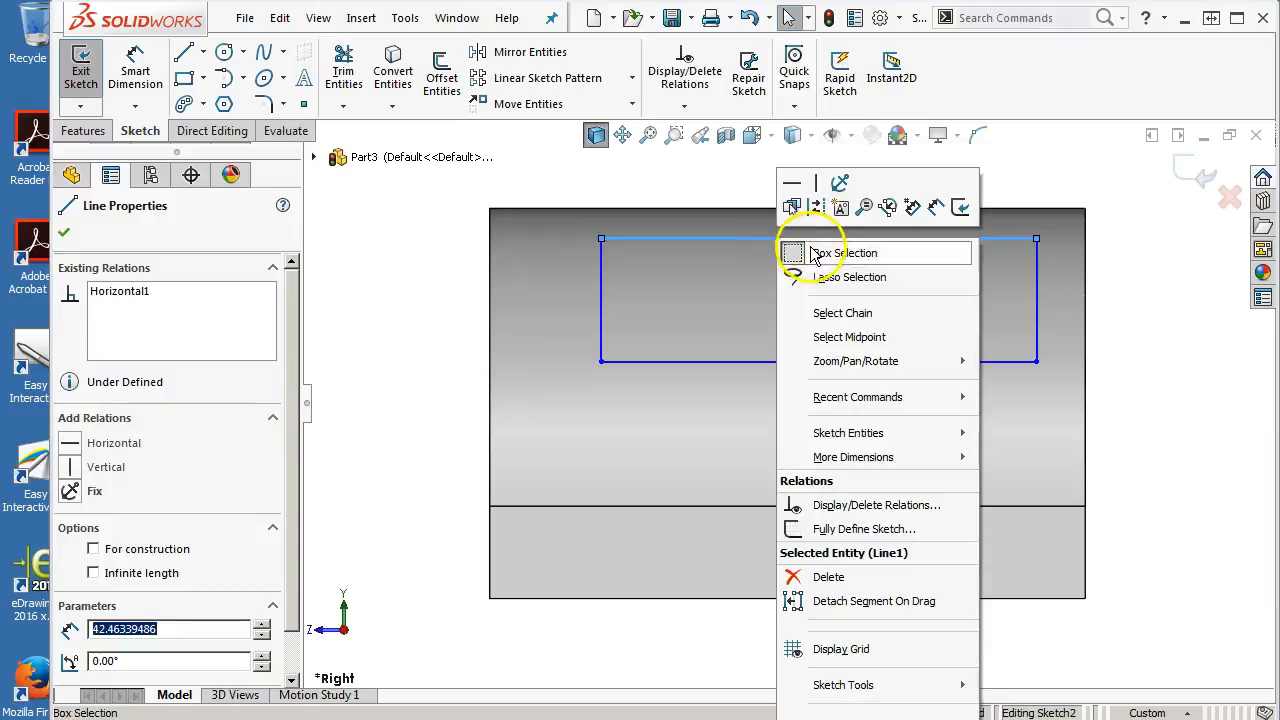
left_click(833, 338)
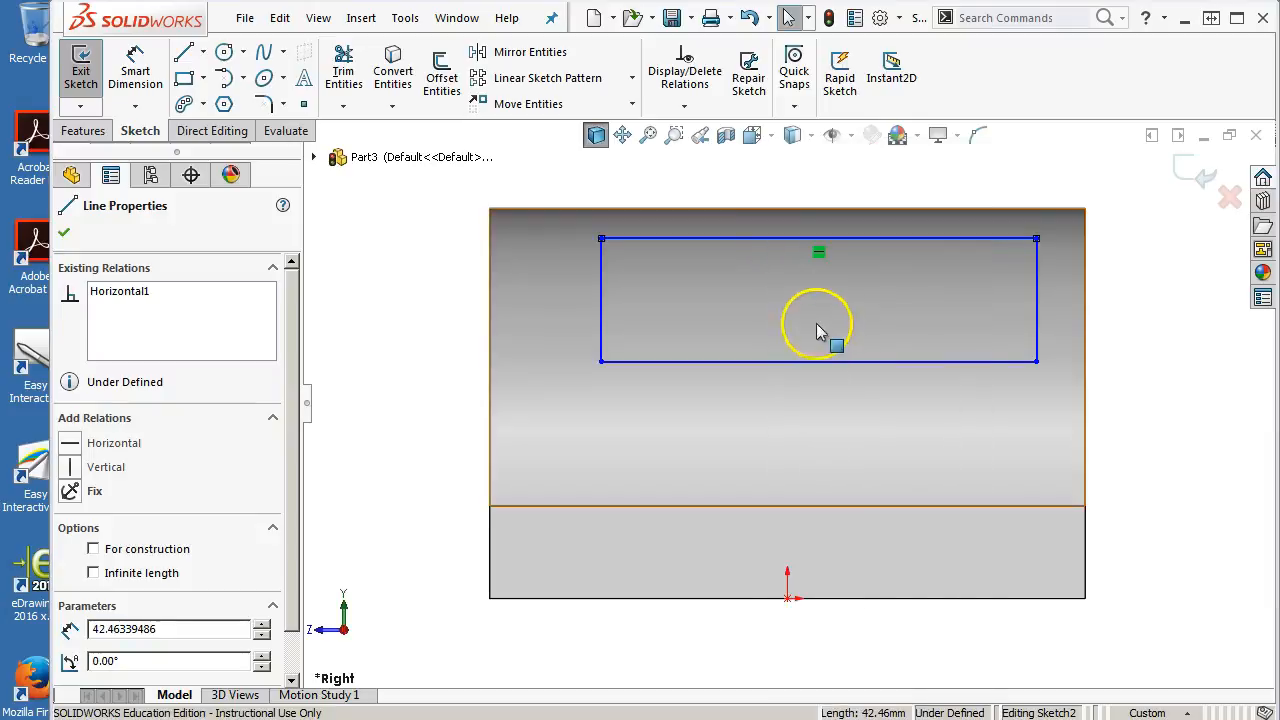
left_click(740, 208, "ctrl")
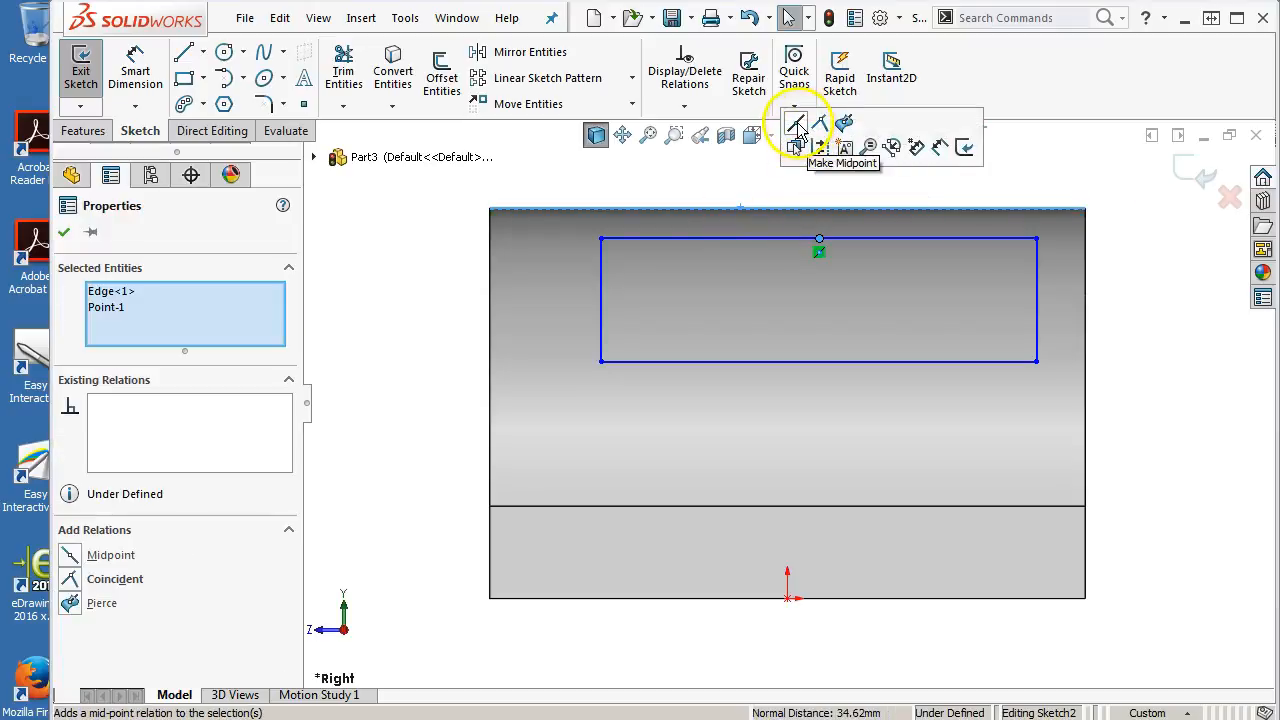
left_click(797, 126)
Lower the rectangle's bottom side slightly by moving its lower-left corner
mouse_move(602, 330)
left_mouse_down()
mouse_move(672, 358)
mouse_move(594, 312)
mouse_move(606, 350)
left_mouse_up()
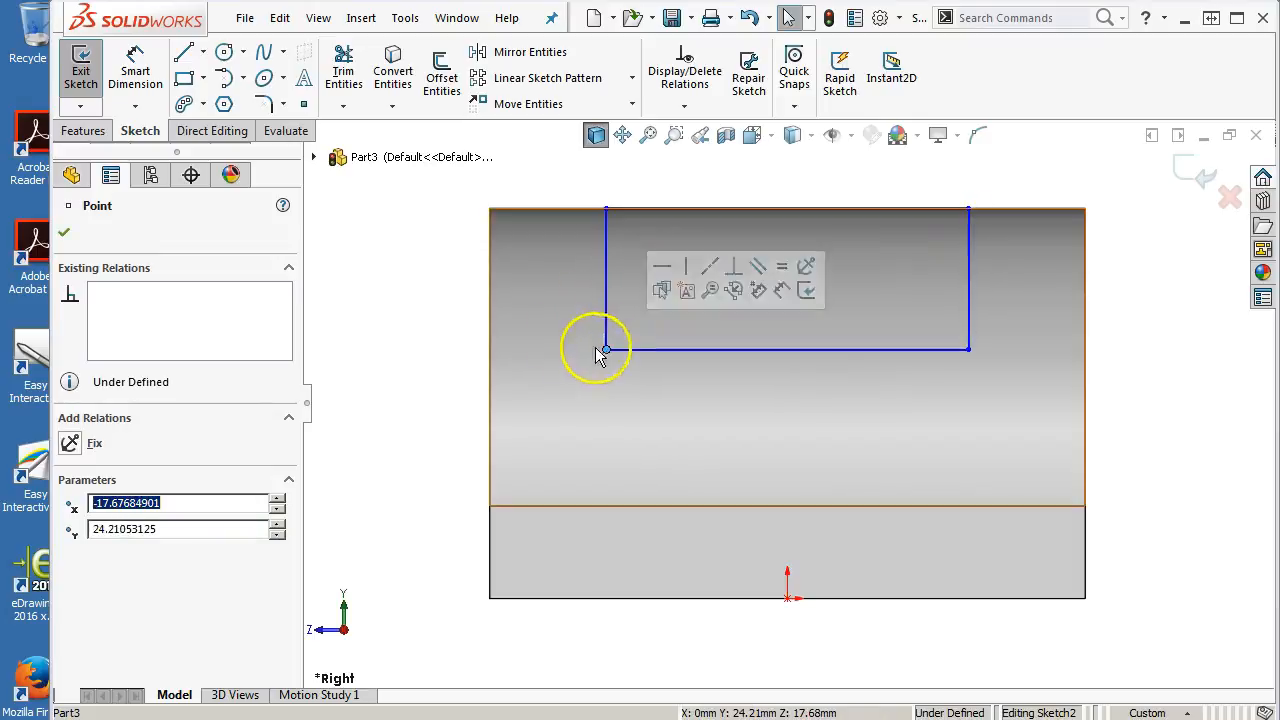
left_click(150, 85)
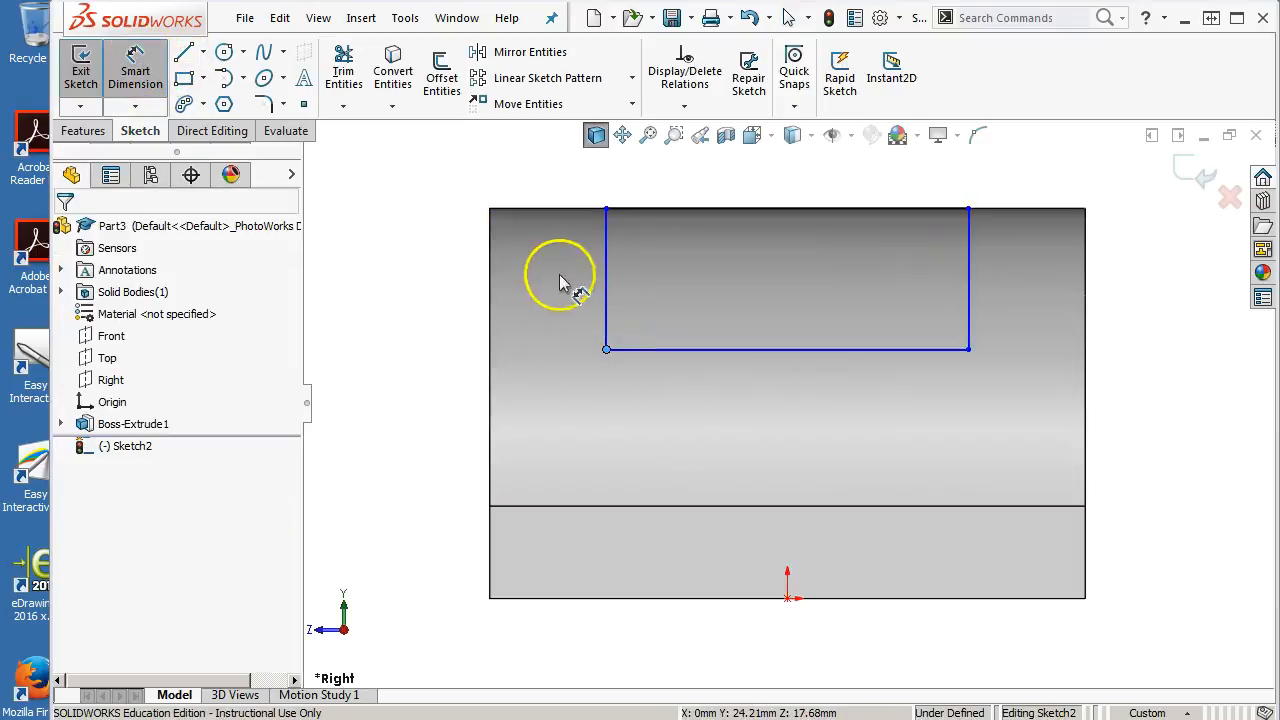
left_click(606, 287)
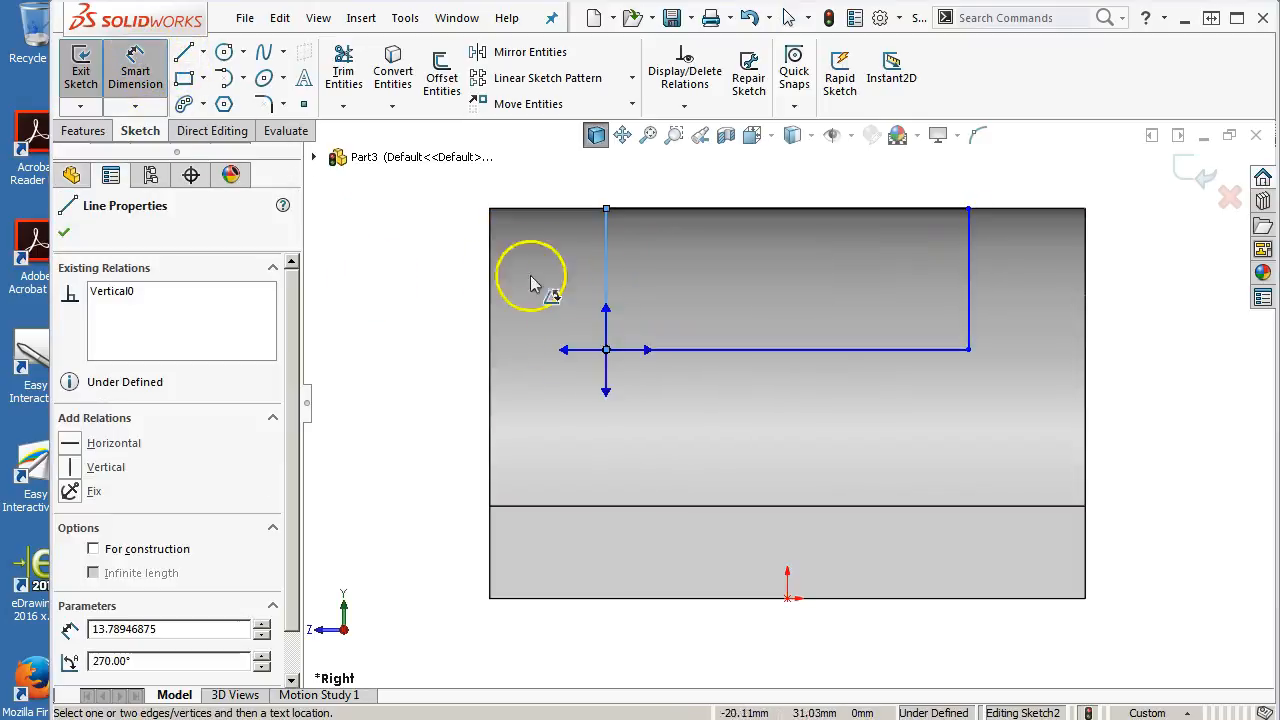
key("Escape")
right_click(434, 280)
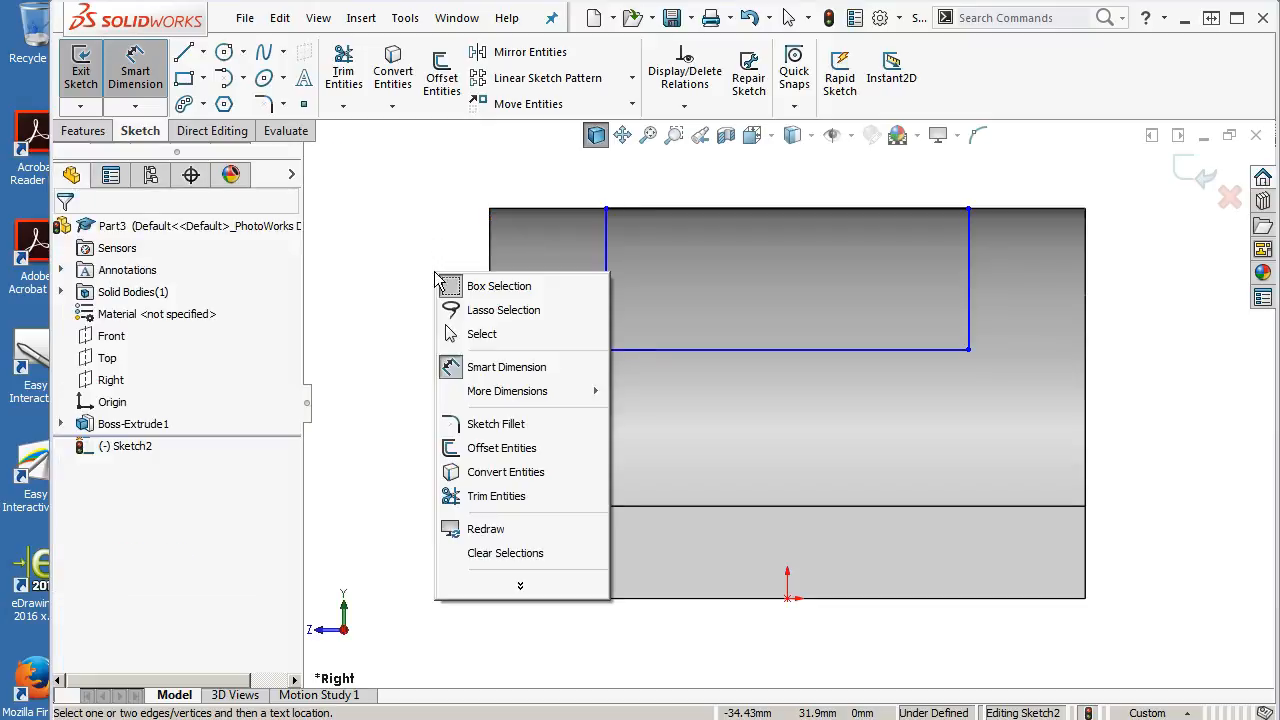
left_click(495, 334)
left_click(186, 54)
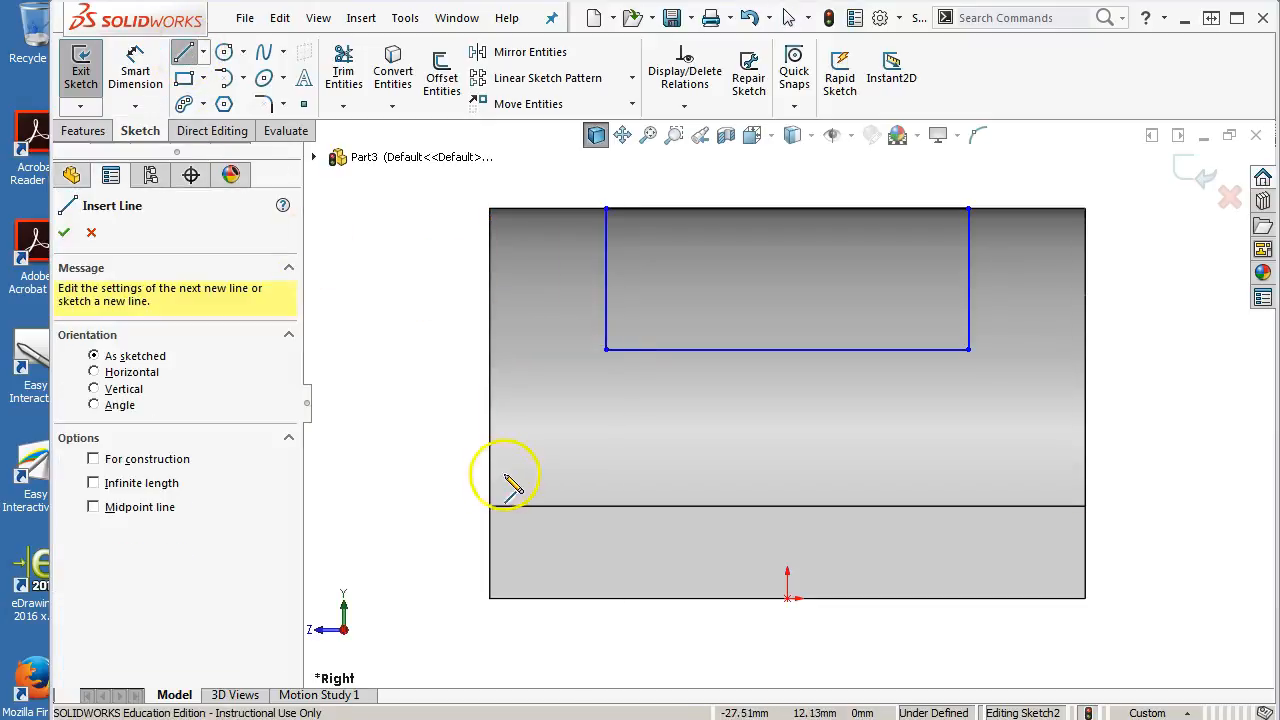
left_click(375, 447)
right_click(462, 320)
left_click(510, 335)
left_click(128, 70)
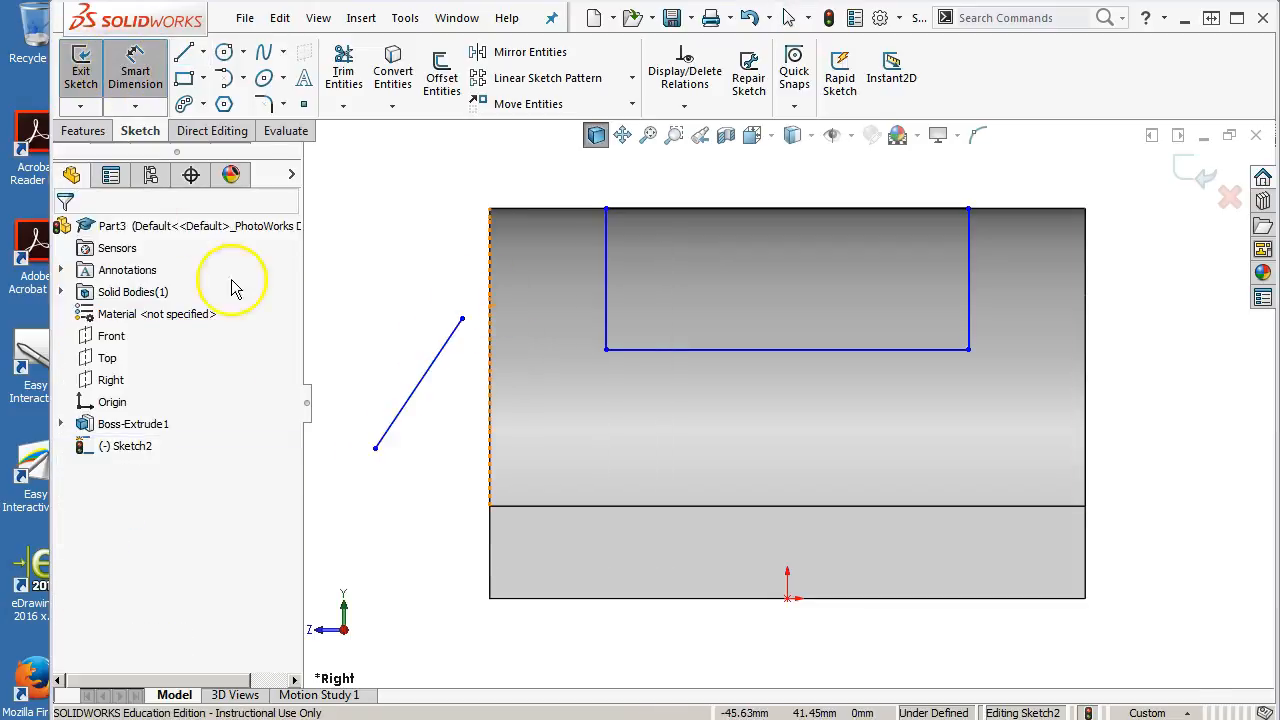
left_click(376, 447)
left_click(398, 420)
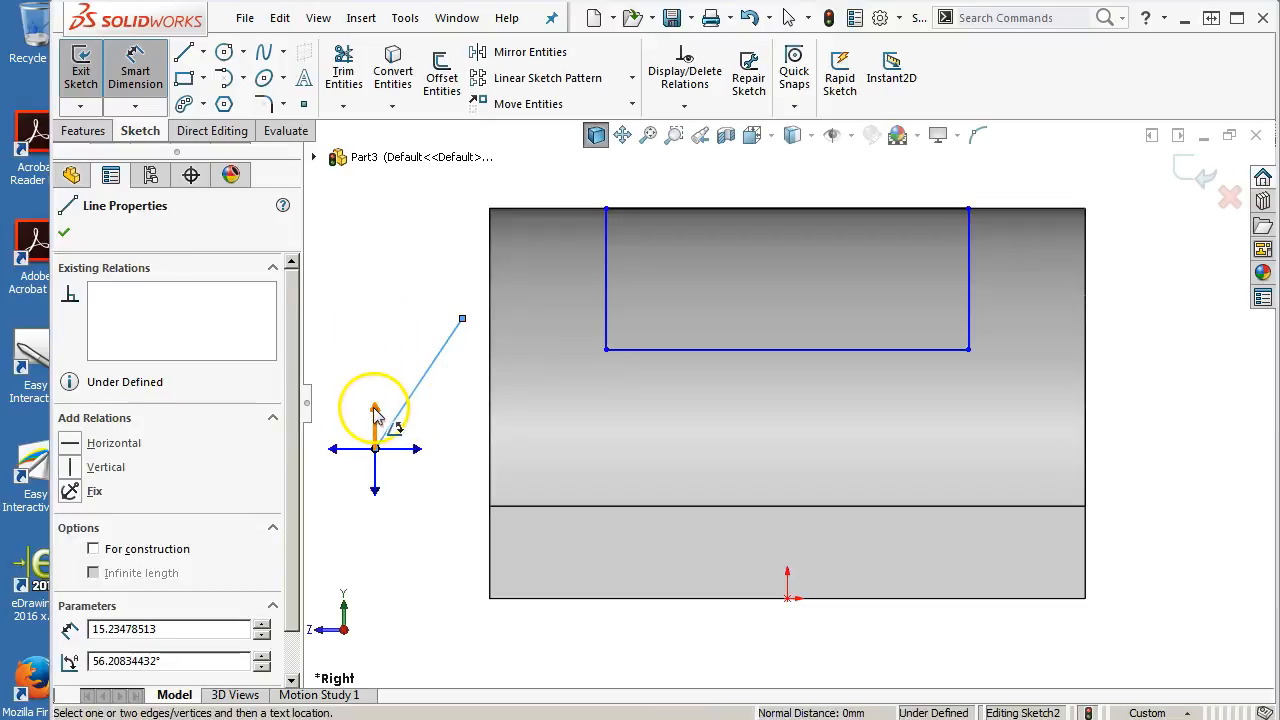
left_click(375, 411)
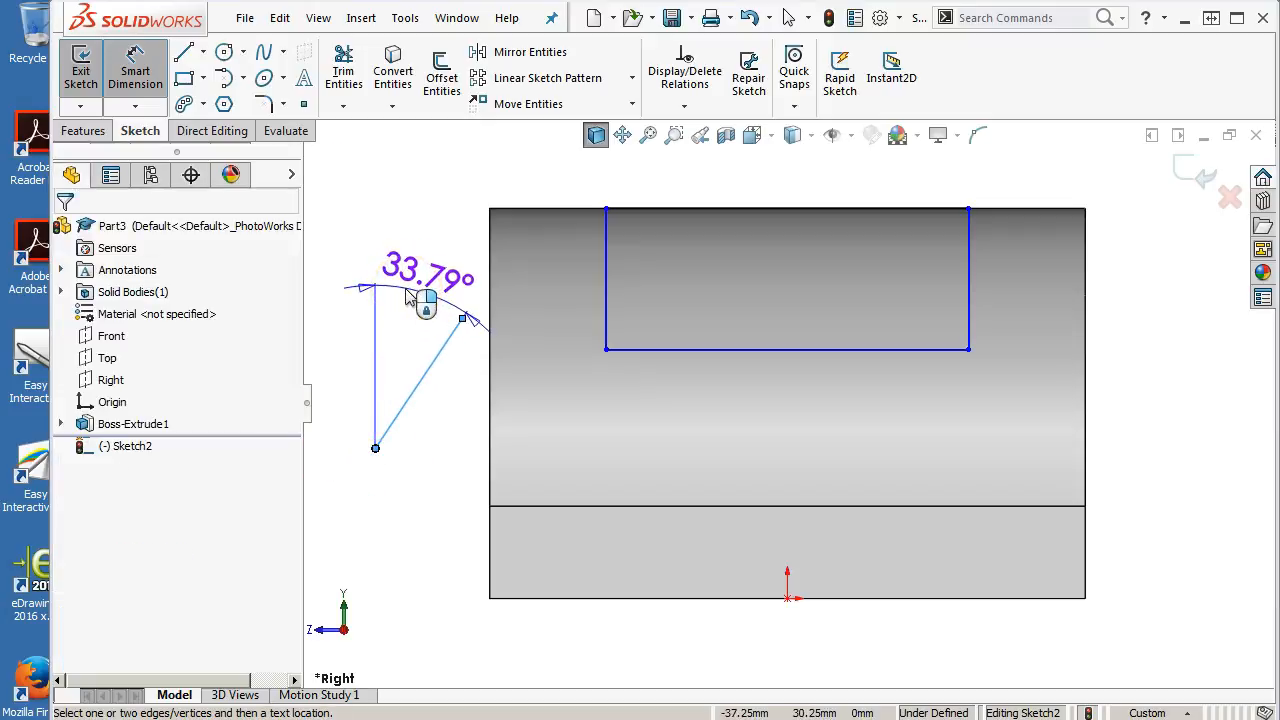
key("z")
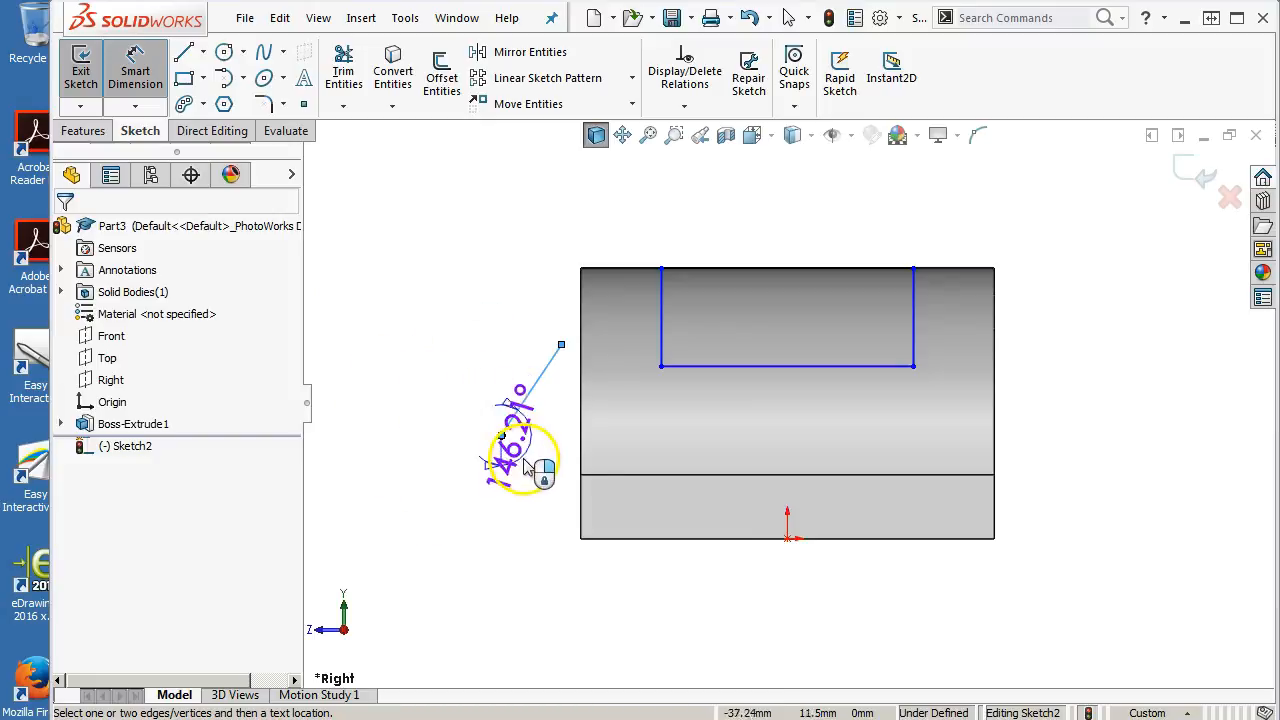
key("Escape")
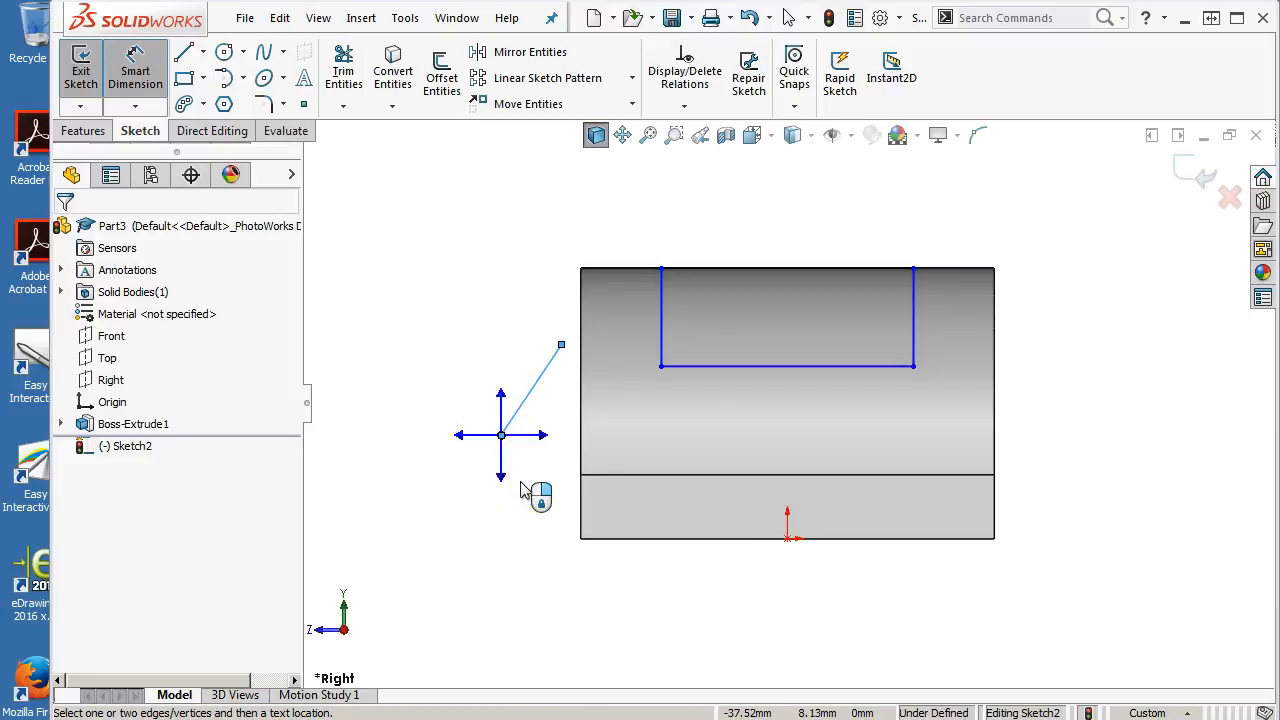
key("Escape")
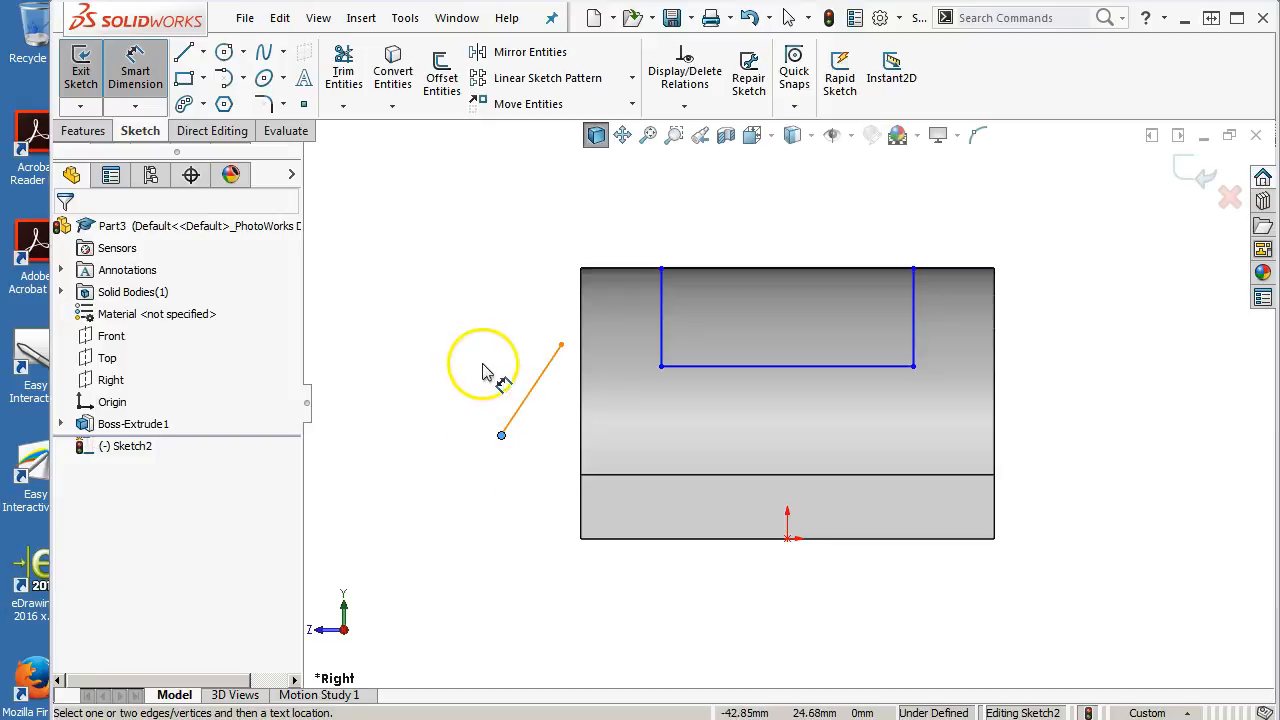
key("Escape")
left_click(533, 384)
key("Delete")
Dimension the rectangle's vertical side as 11 mm
left_click(135, 68)
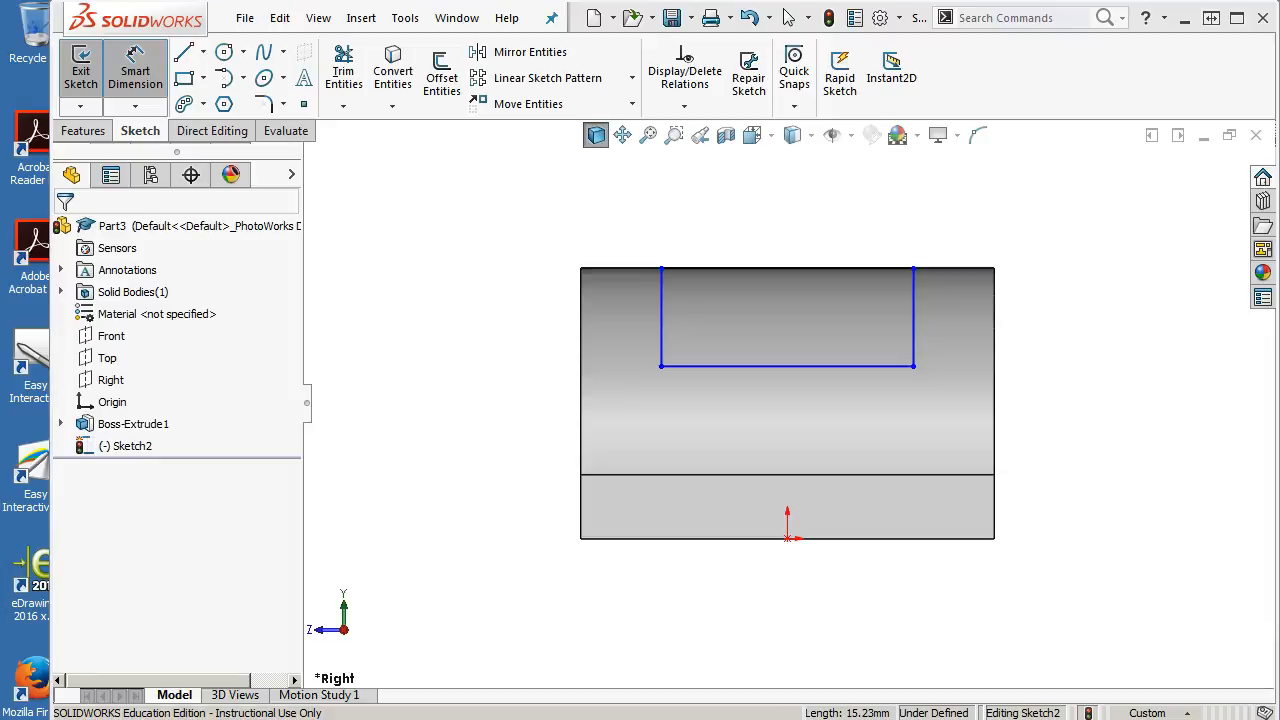
left_click(663, 338)
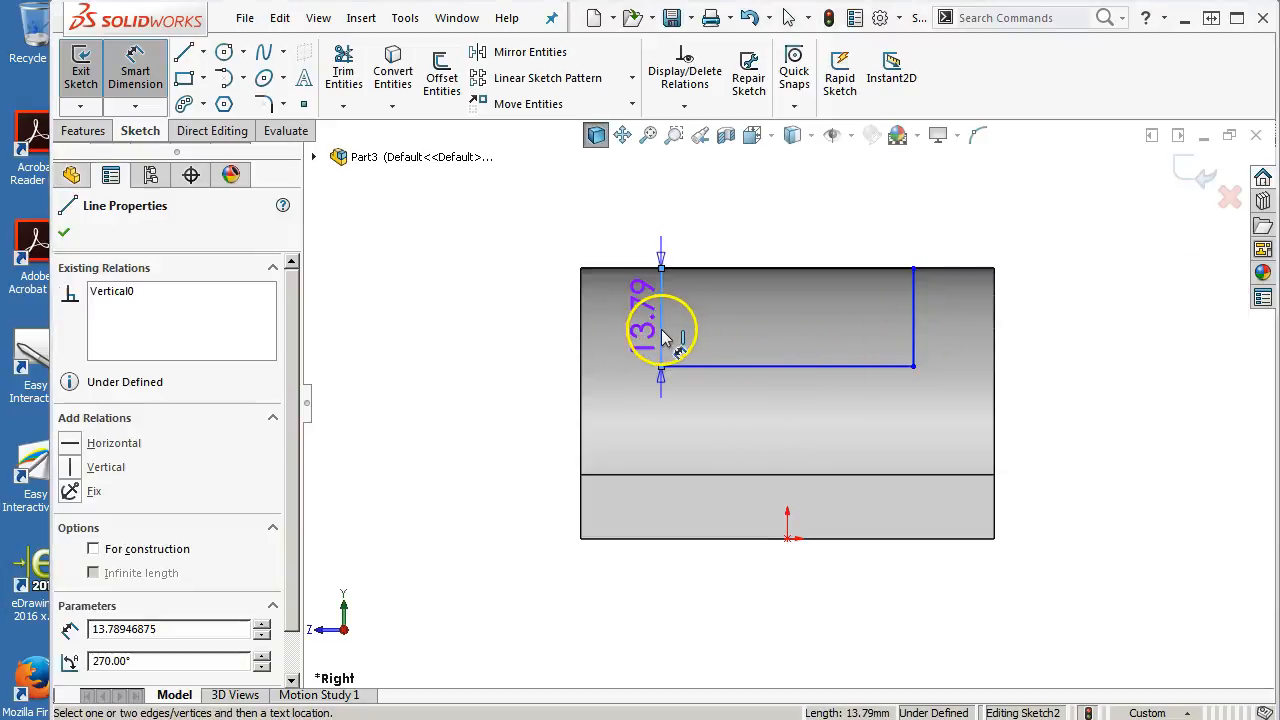
left_click(486, 308)
type("11")
key("Return")
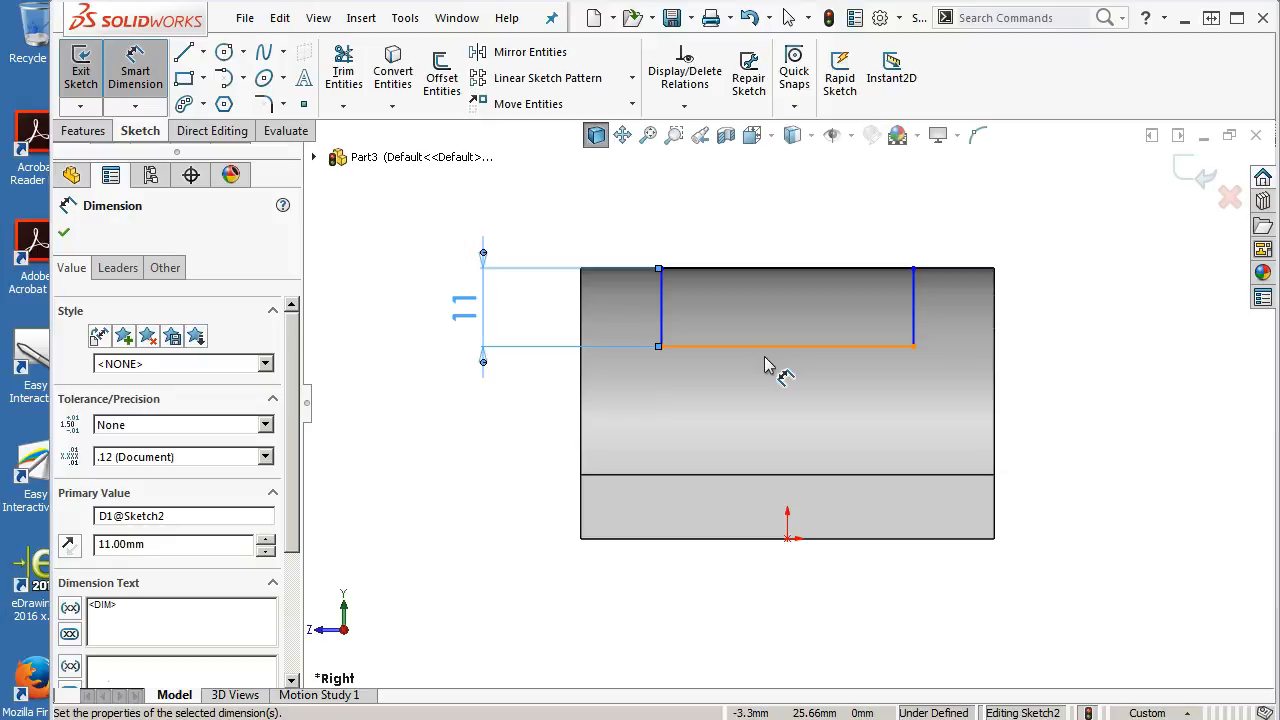
Dimension the distance between the rectangle's left side and the part's left edge as 11 mm
left_click(657, 326)
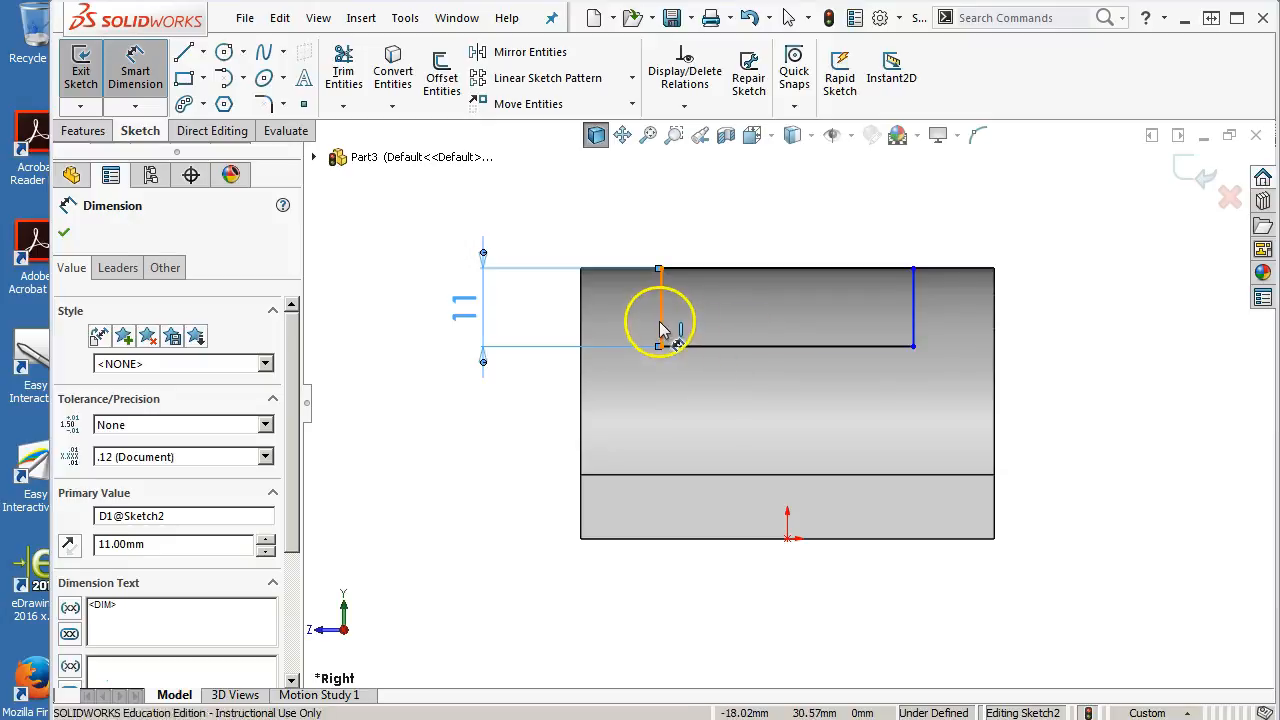
left_click(586, 309)
left_click(612, 228)
type("11")
key("Return")
Cut-extrude the rectangle sketch with Through All - Both so the channel runs the full part length
mouse_move(586, 214)
middle_mouse_down()
mouse_move(623, 214)
mouse_move(686, 251)
mouse_move(697, 343)
mouse_move(724, 261)
mouse_move(711, 214)
mouse_move(698, 236)
mouse_move(714, 277)
middle_mouse_up()
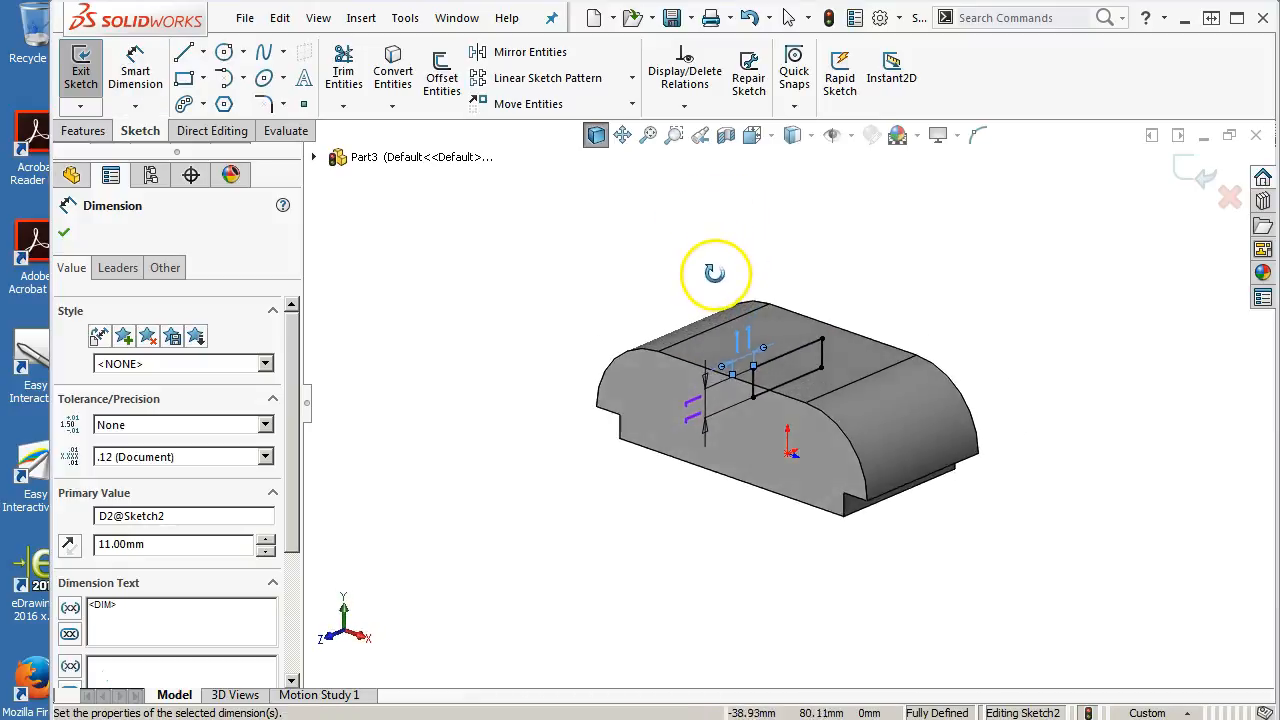
scroll(750, 340, "down", 4)
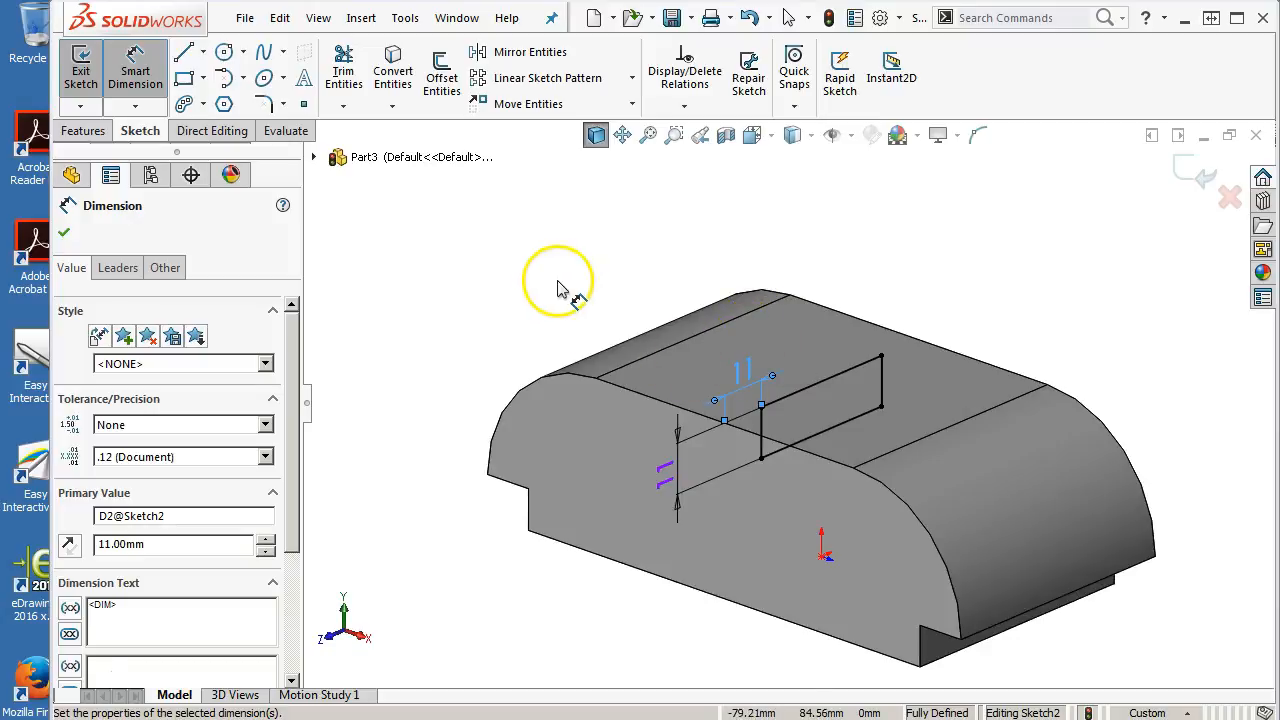
left_click(80, 130)
left_click(345, 106)
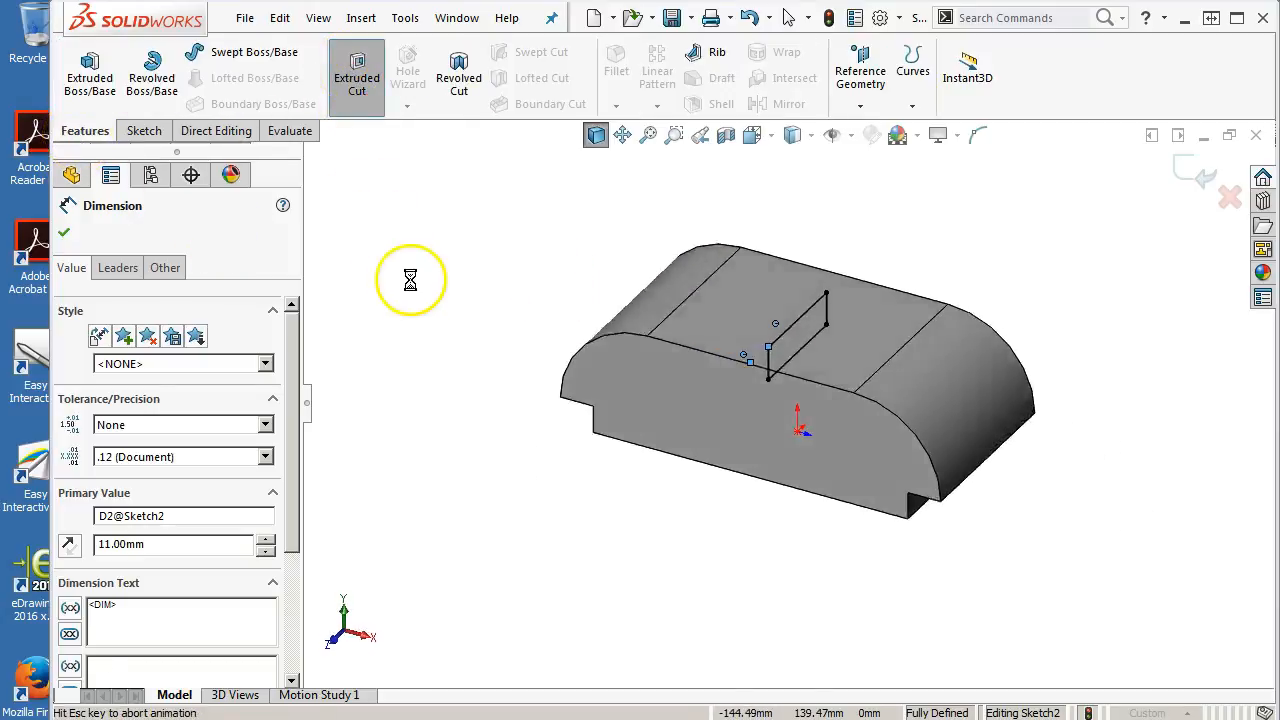
left_click(146, 327)
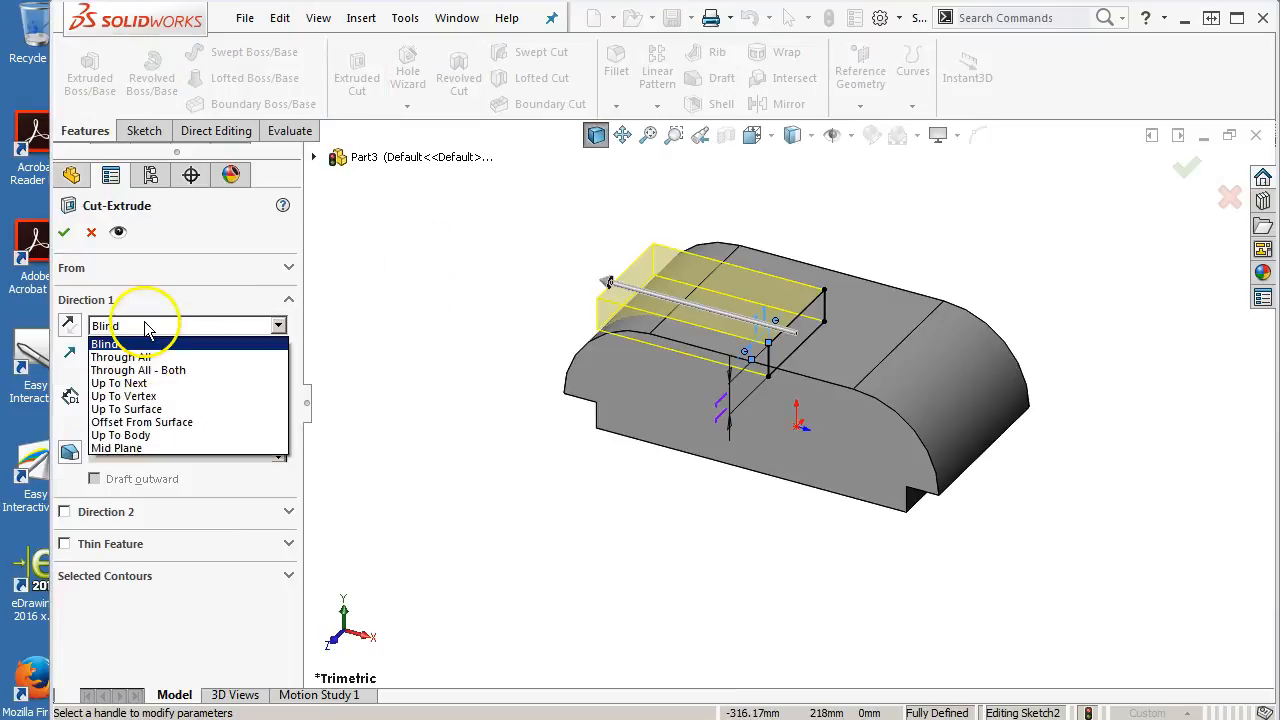
left_click(146, 358)
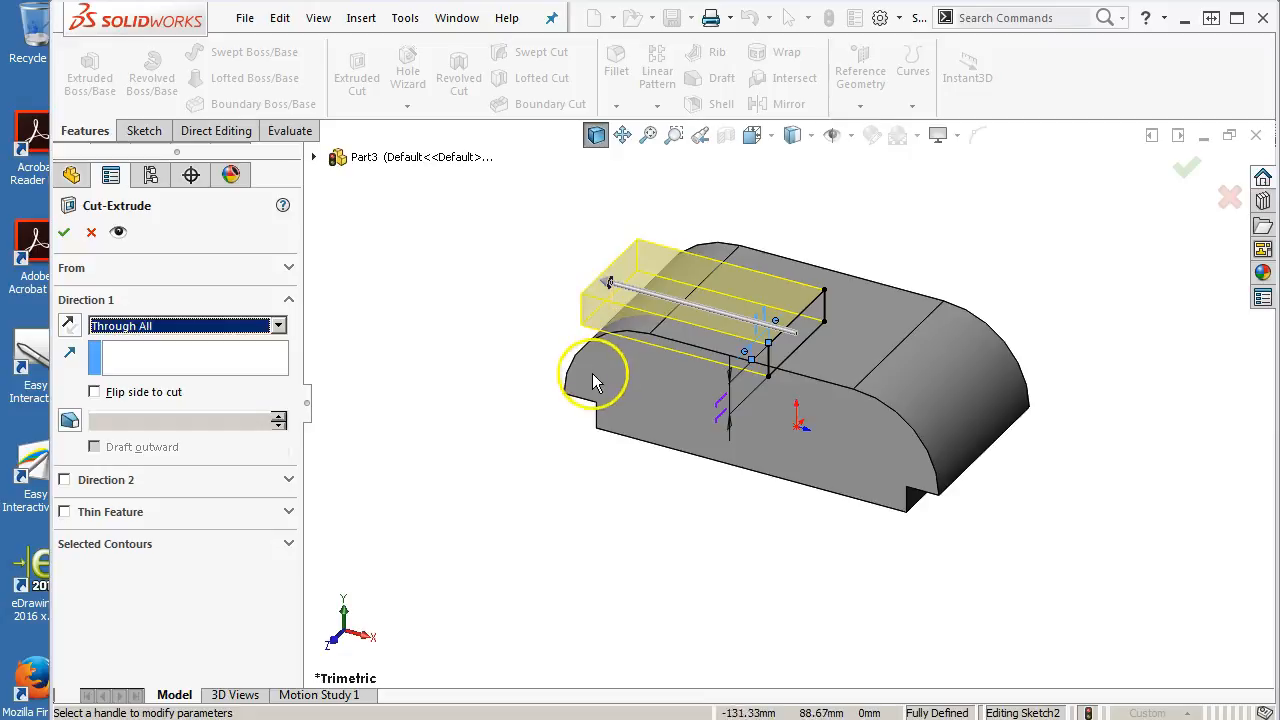
left_click(256, 338)
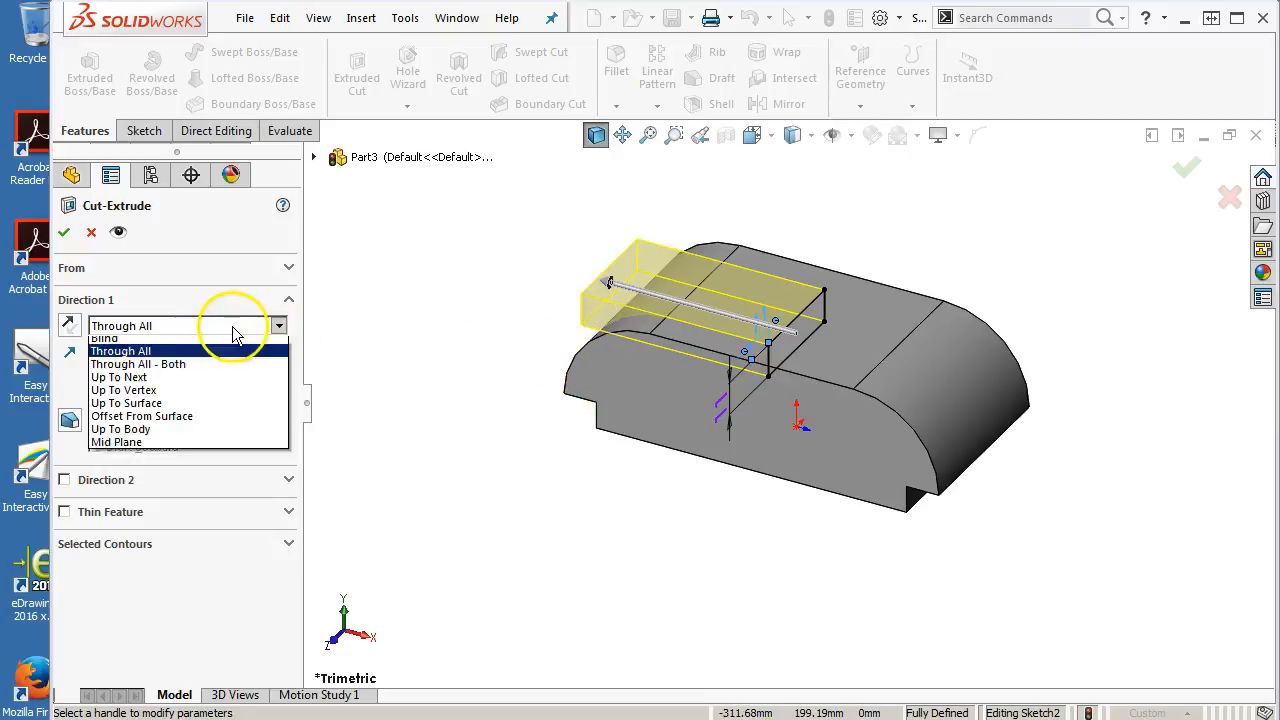
left_click(199, 370)
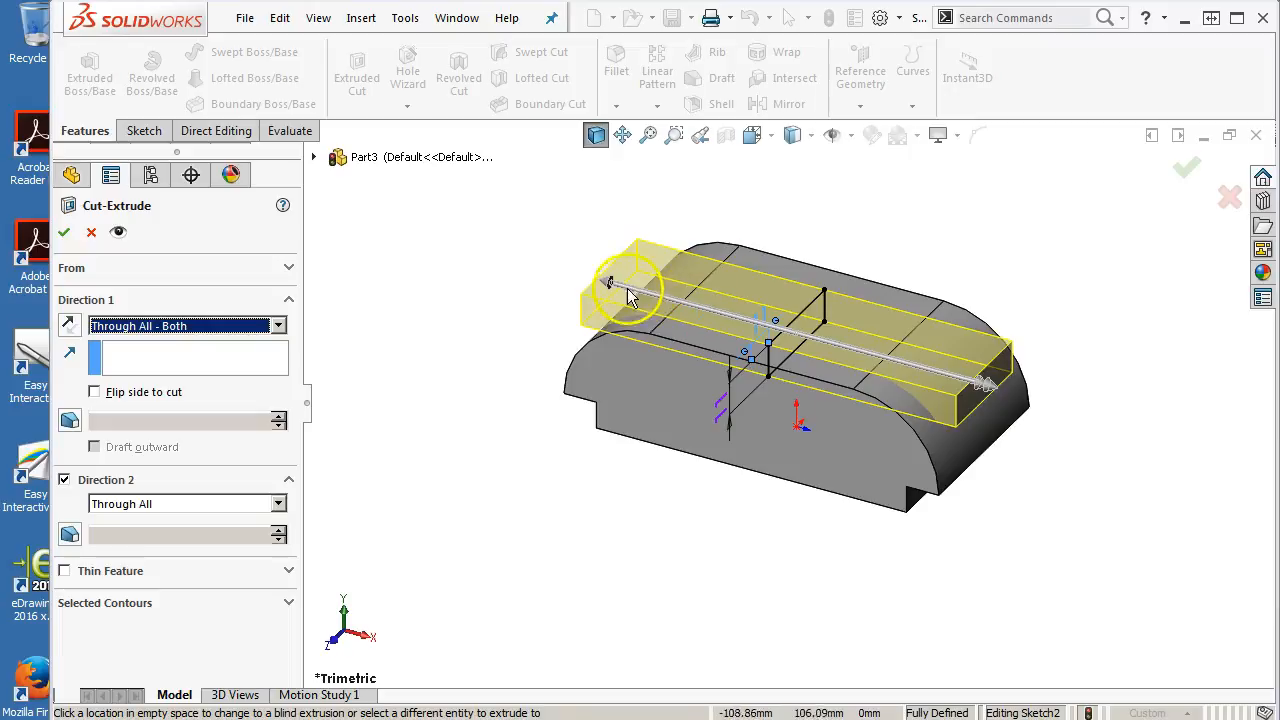
middle_click_drag(674, 280, 666, 380)
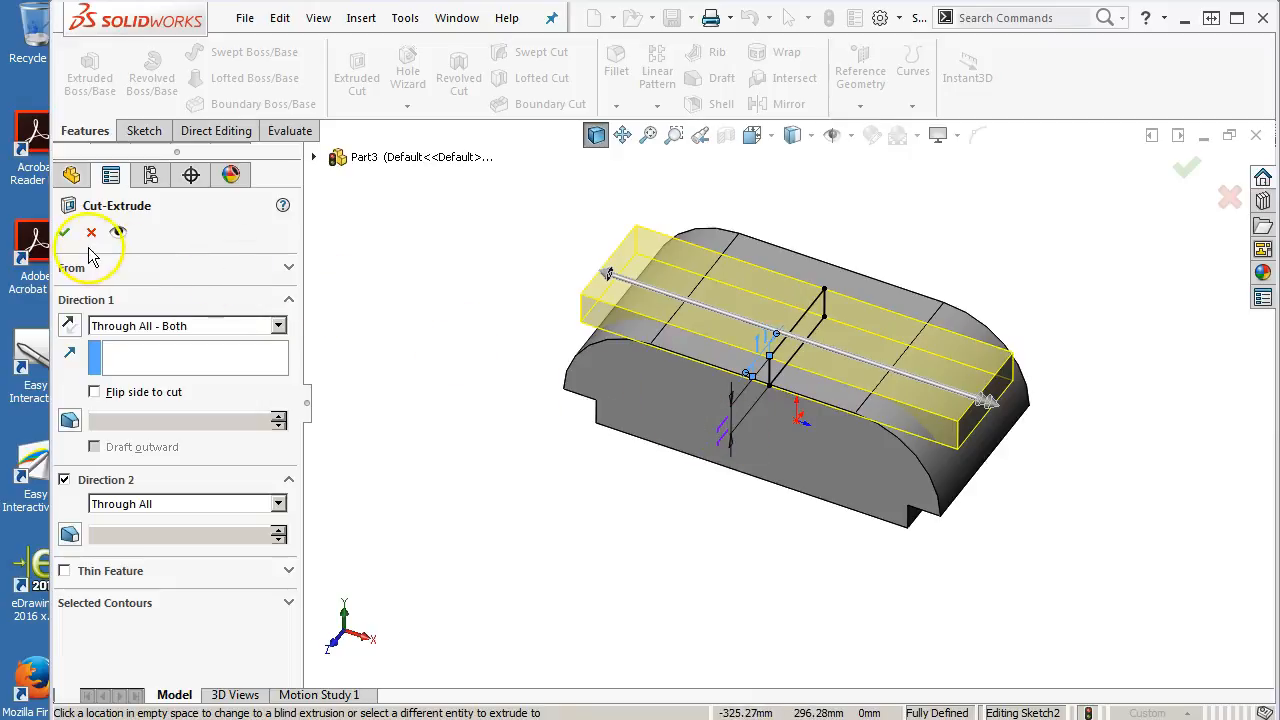
left_click(64, 233)
Open a sketch on the channel's floor face, view it normal, and draw a horizontal straight slot about 28 mm long
middle_click_drag(608, 443, 568, 455)
left_click(786, 330)
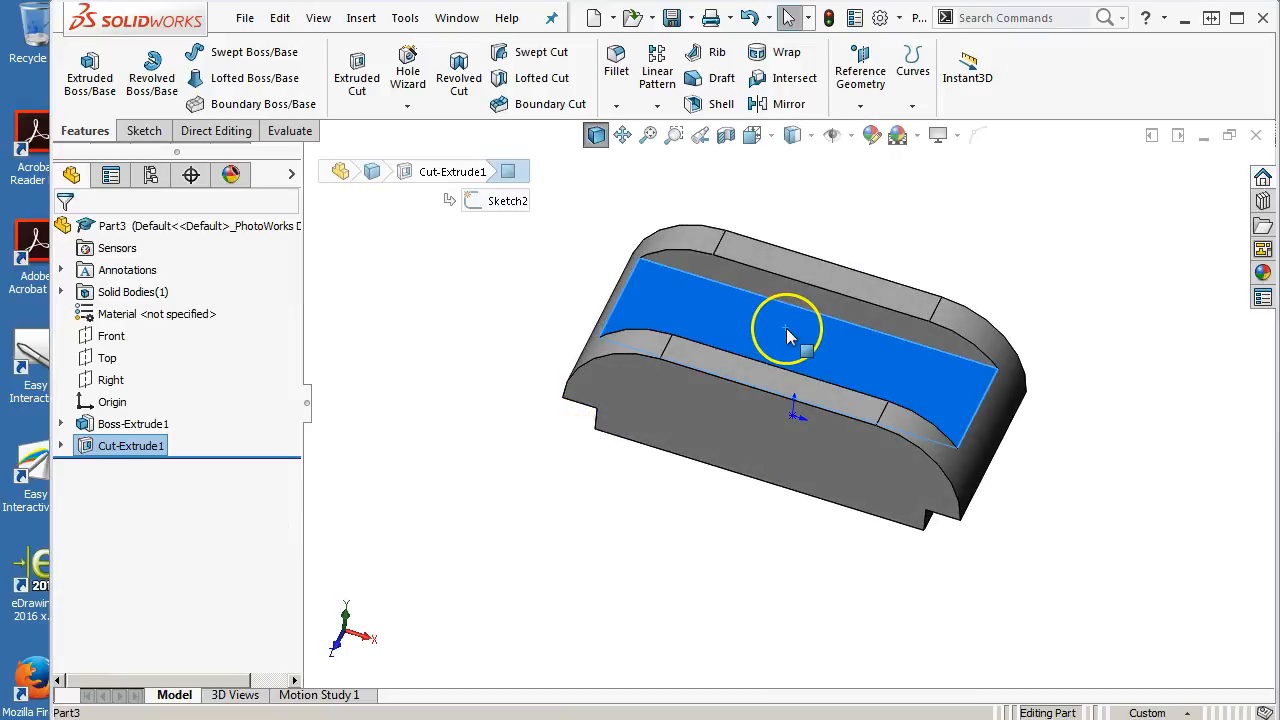
key("ctrl+8")
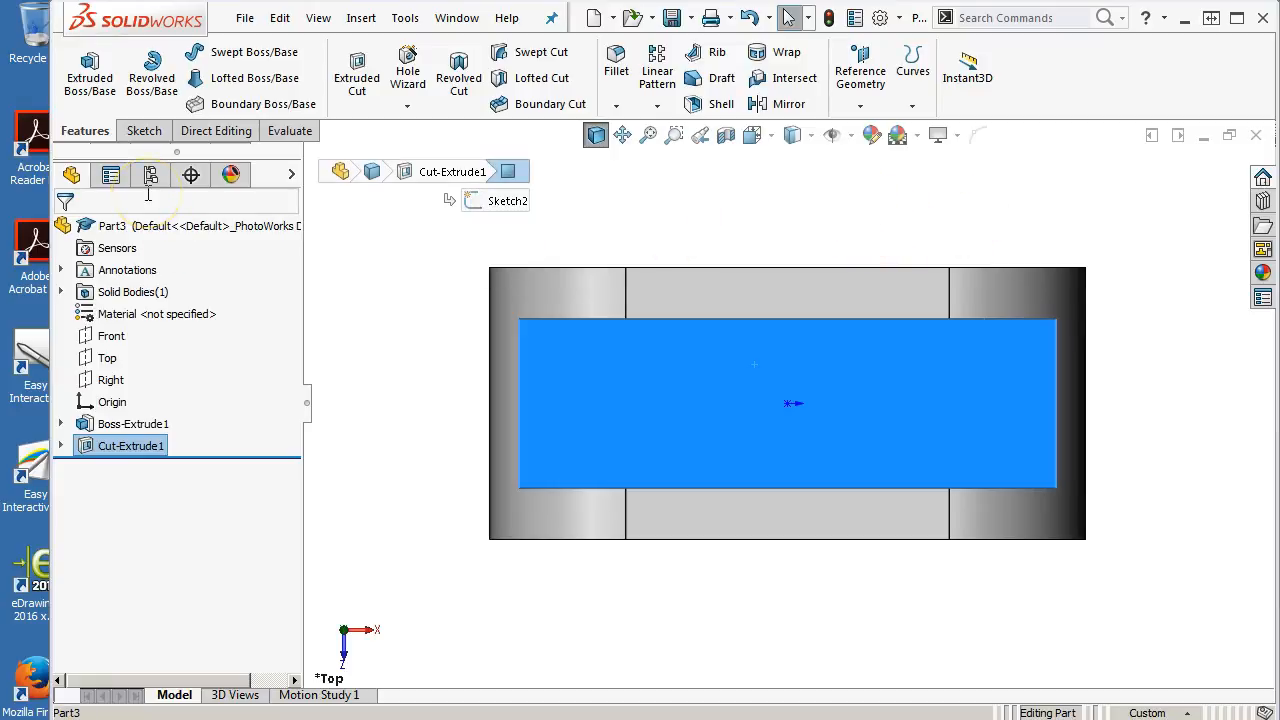
left_click(155, 133)
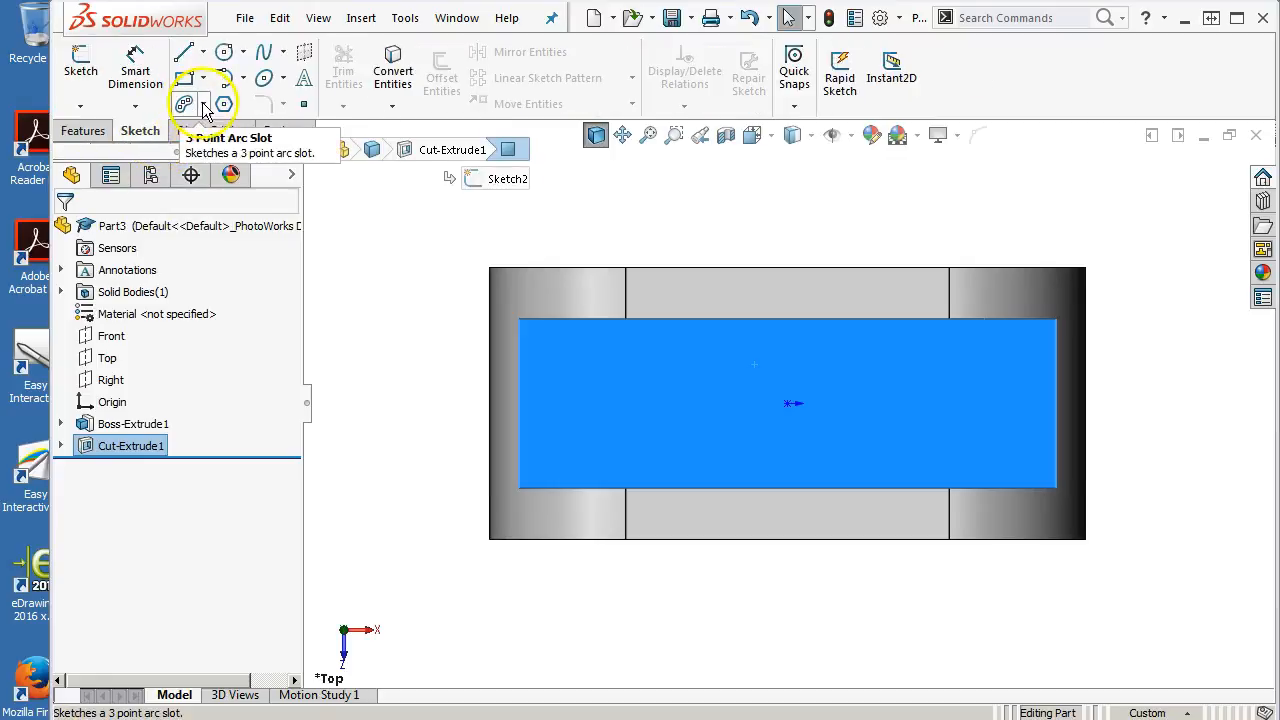
left_click(201, 104)
left_click(212, 130)
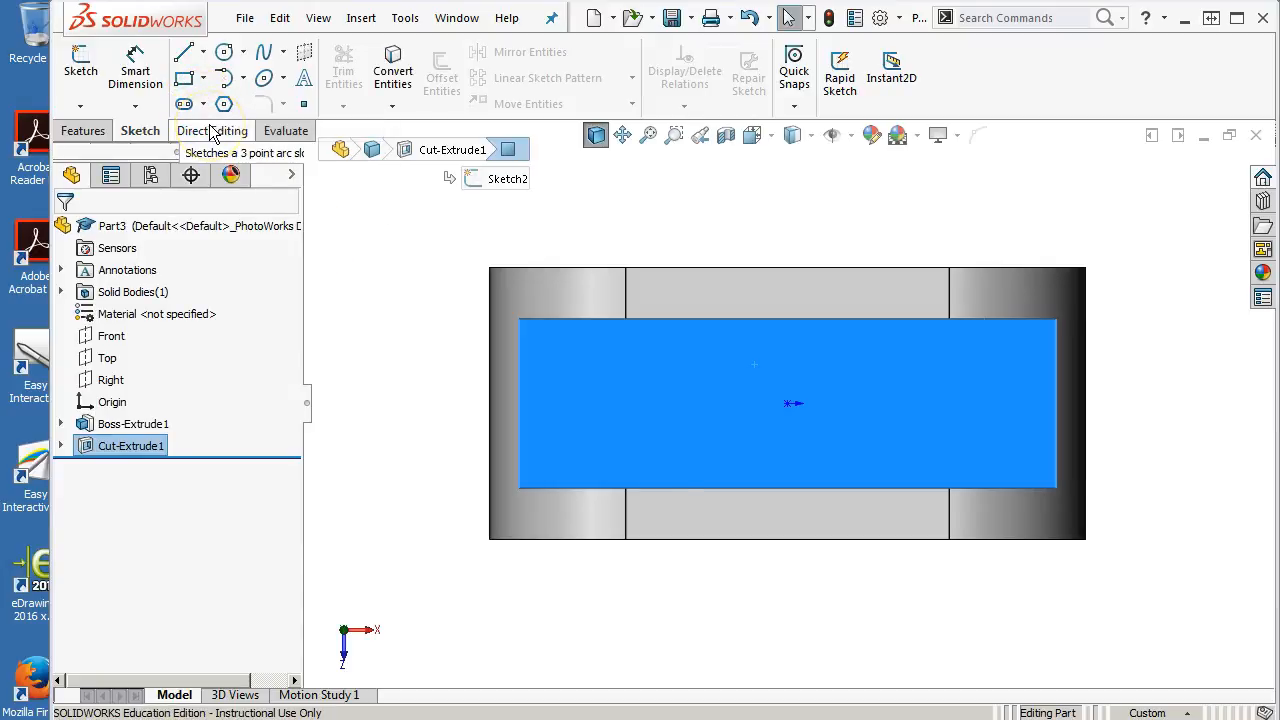
left_click(598, 404)
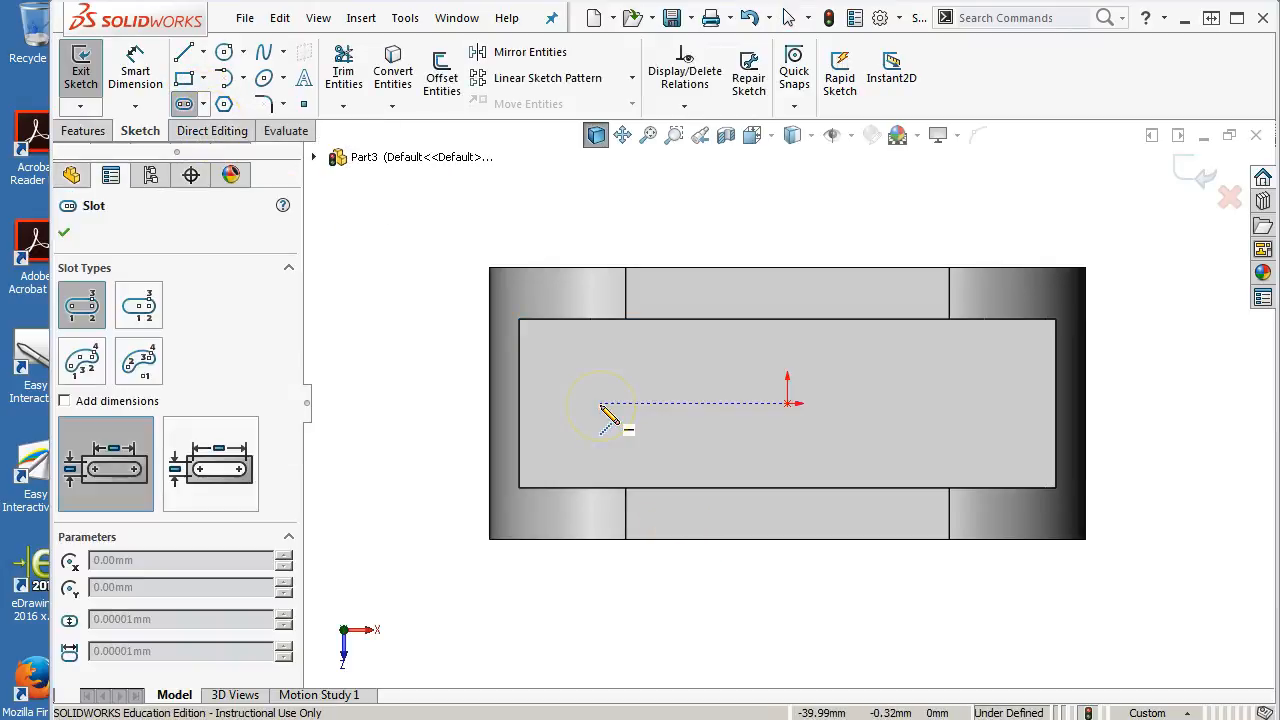
left_click(732, 404)
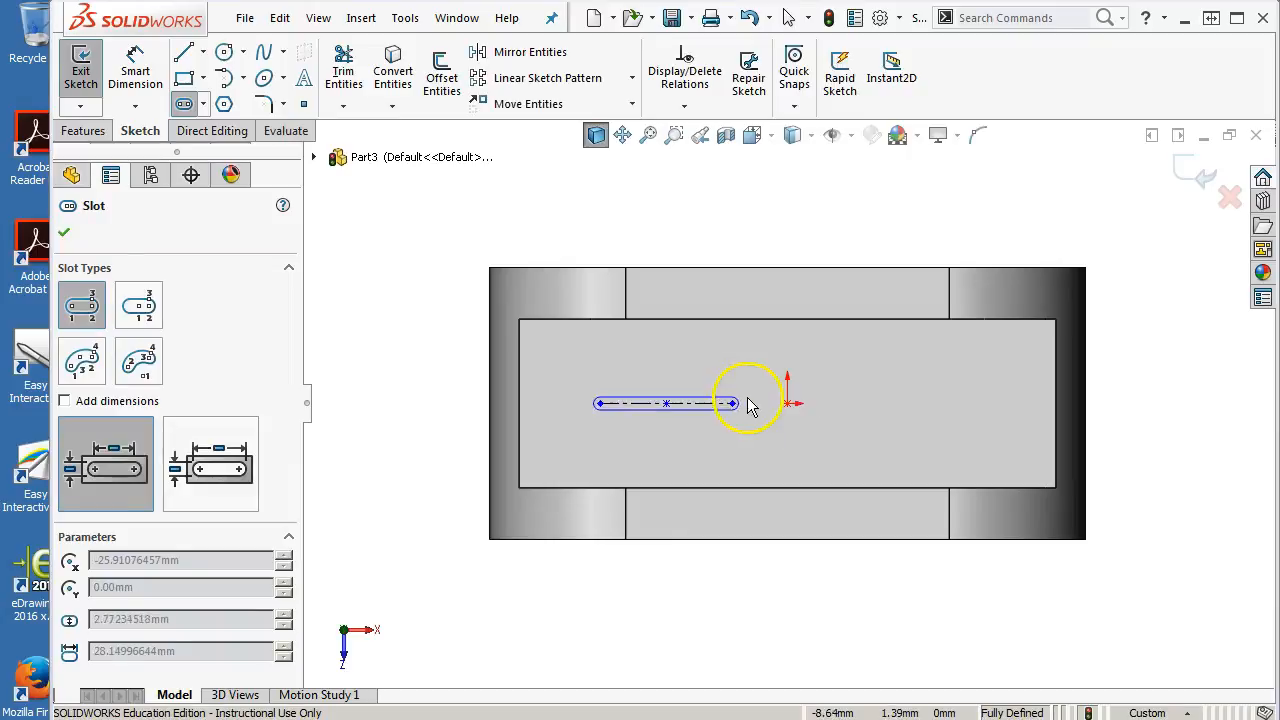
left_click(760, 373)
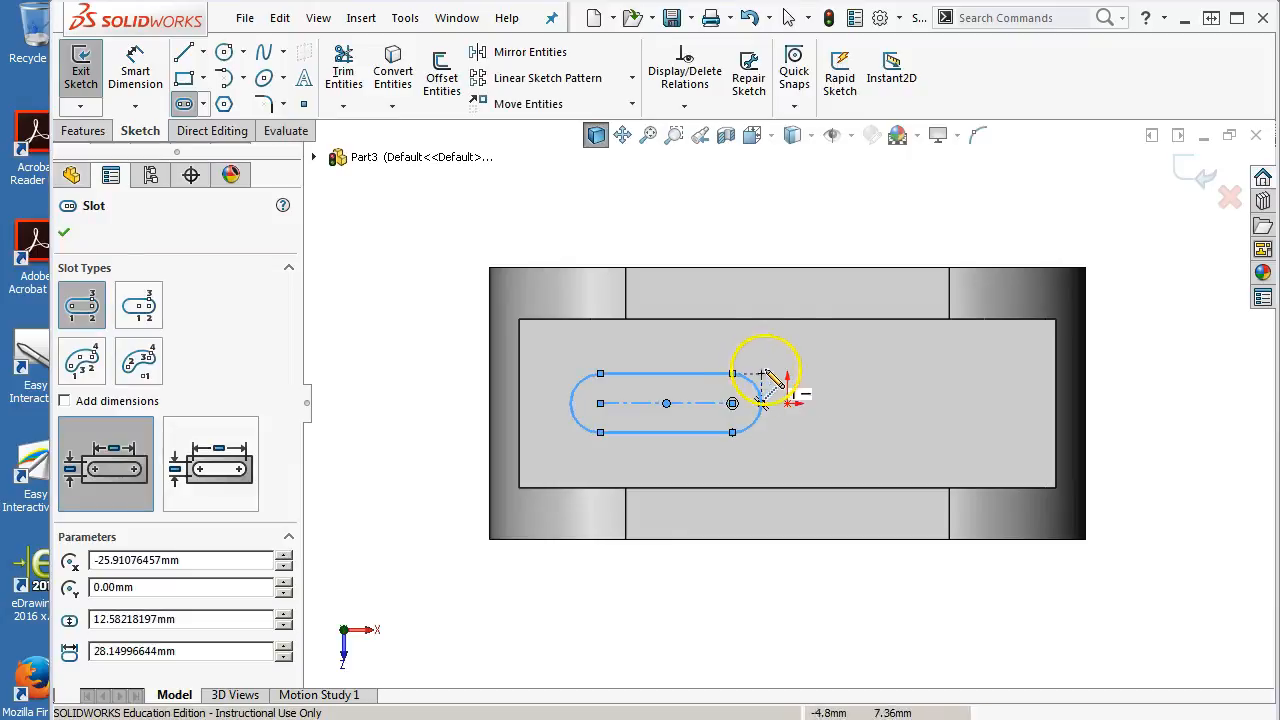
right_click(805, 175)
left_click(871, 229)
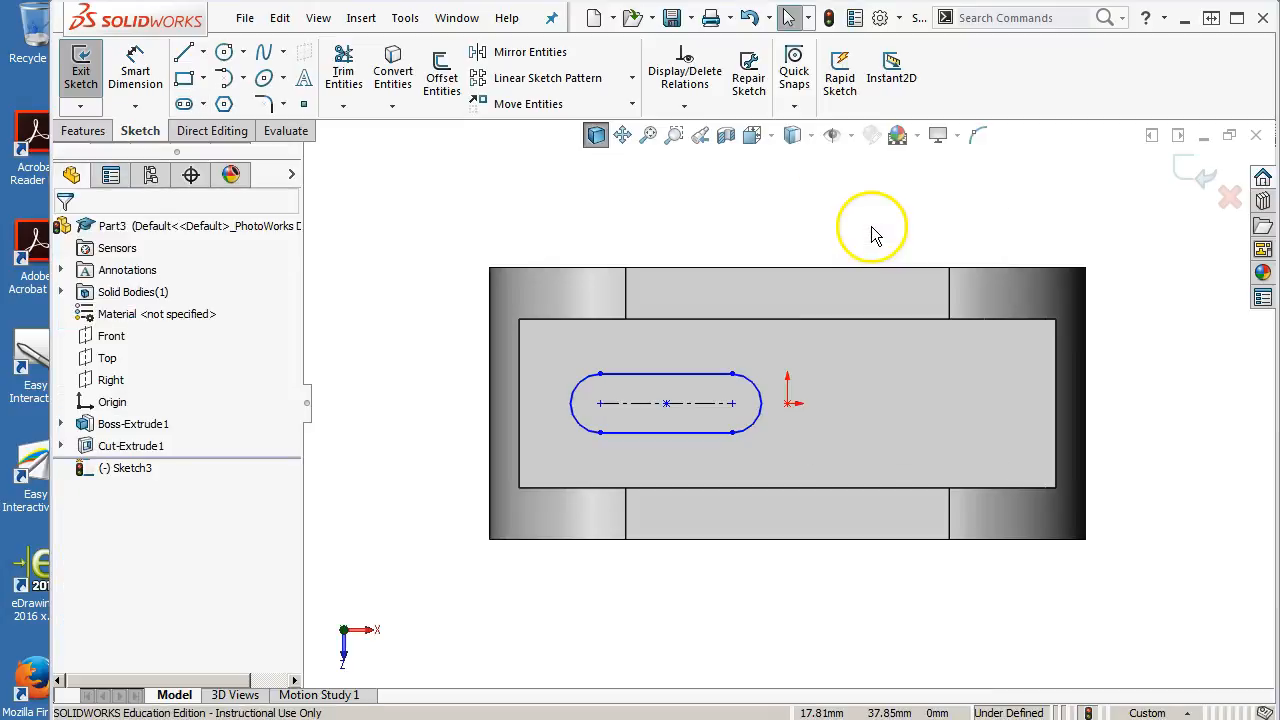
Dimension the slot's width as 13 mm
left_click(77, 138)
left_click(140, 131)
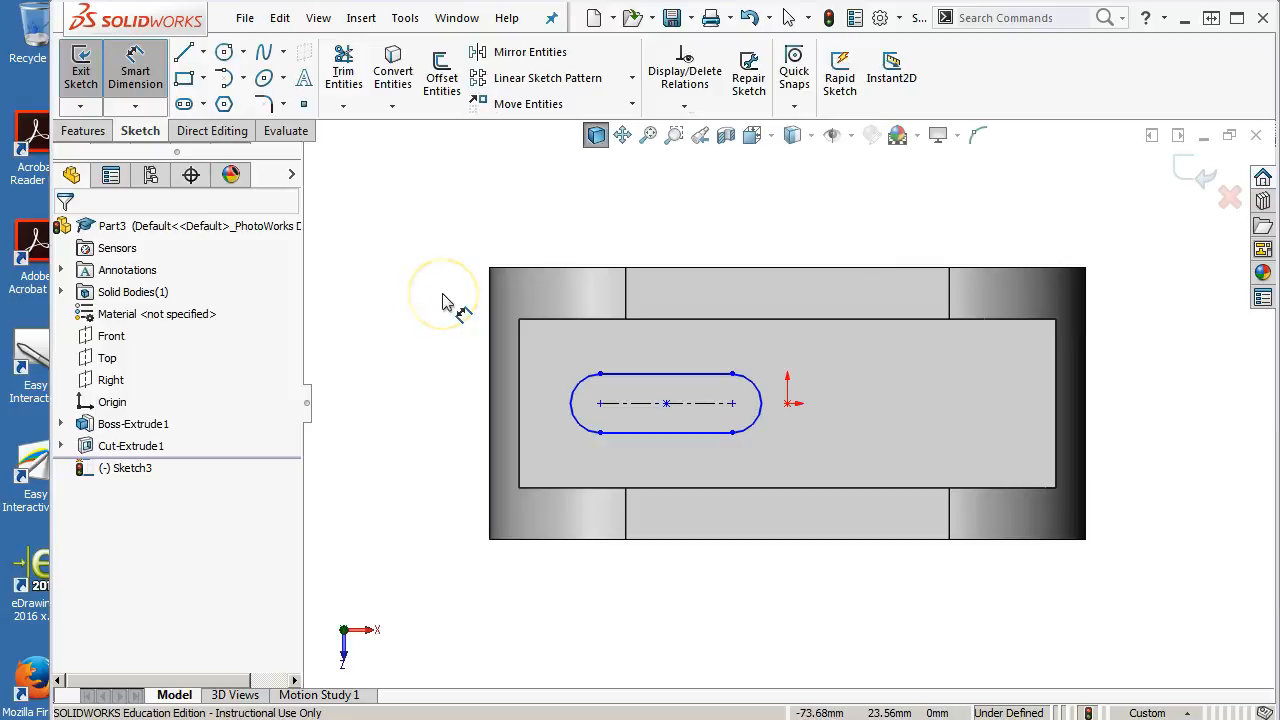
left_click(572, 392)
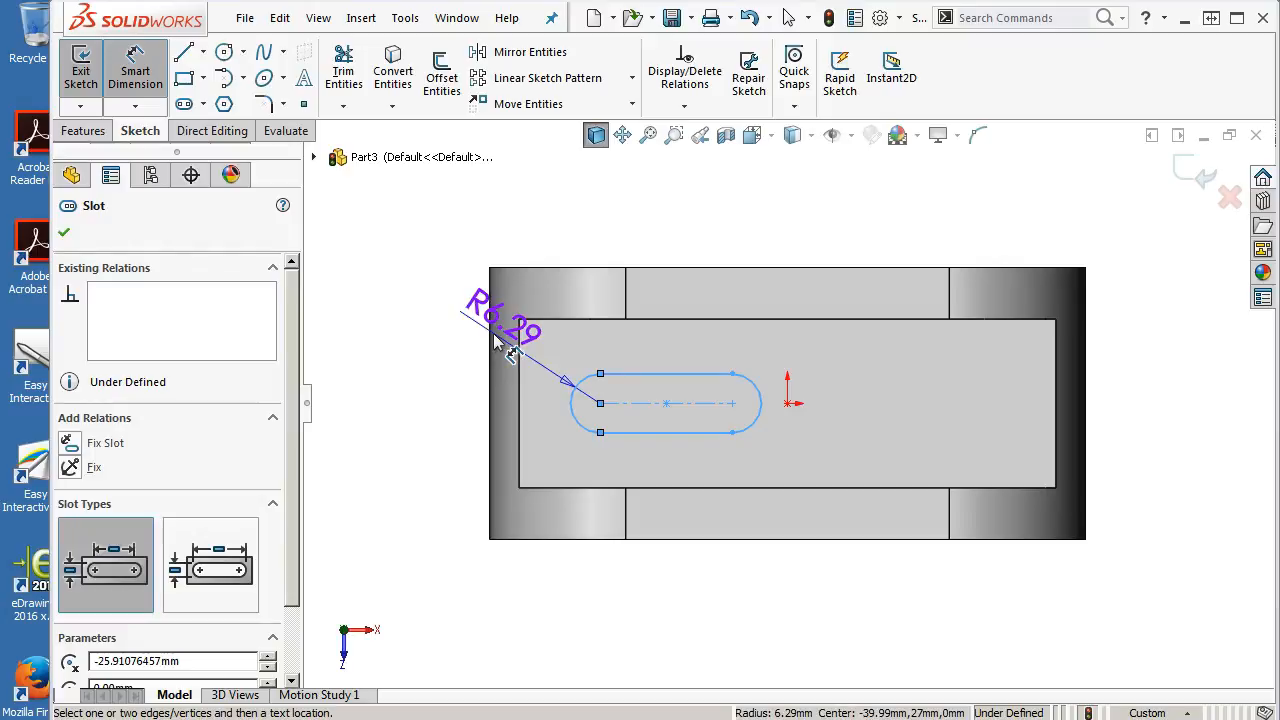
key("Escape")
left_click(670, 432)
left_click(668, 375)
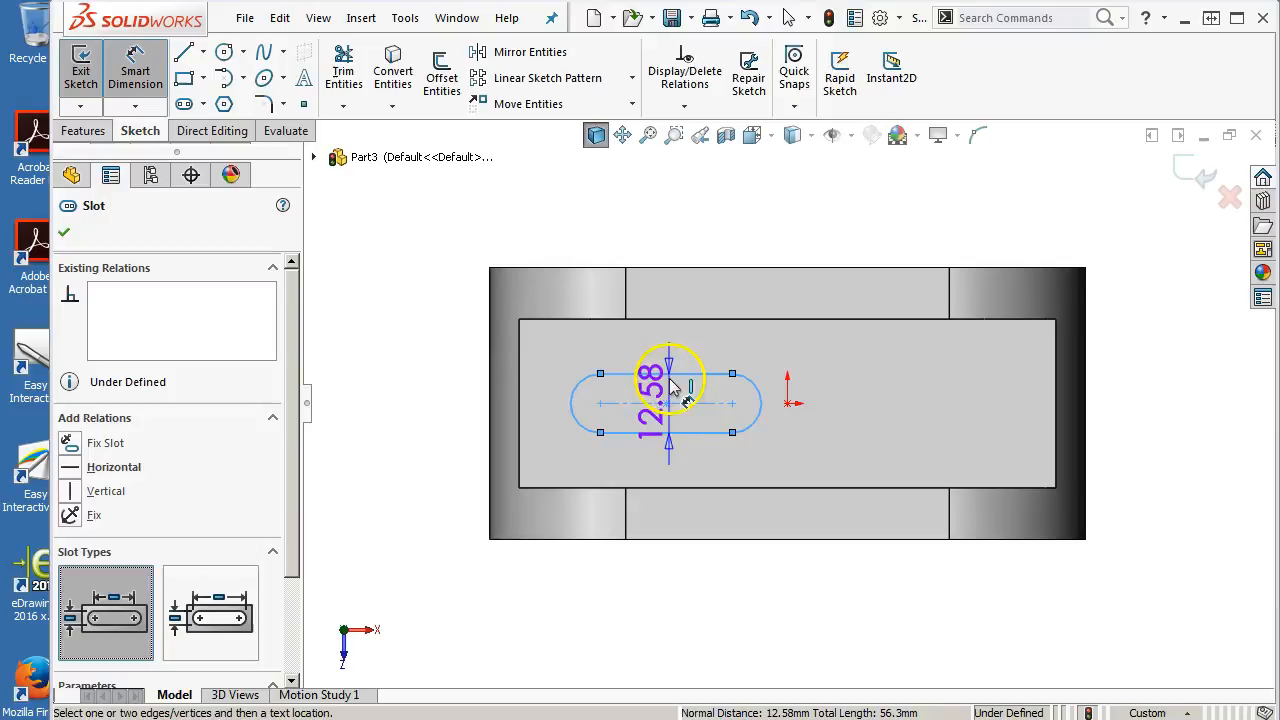
left_click(457, 390)
type("13")
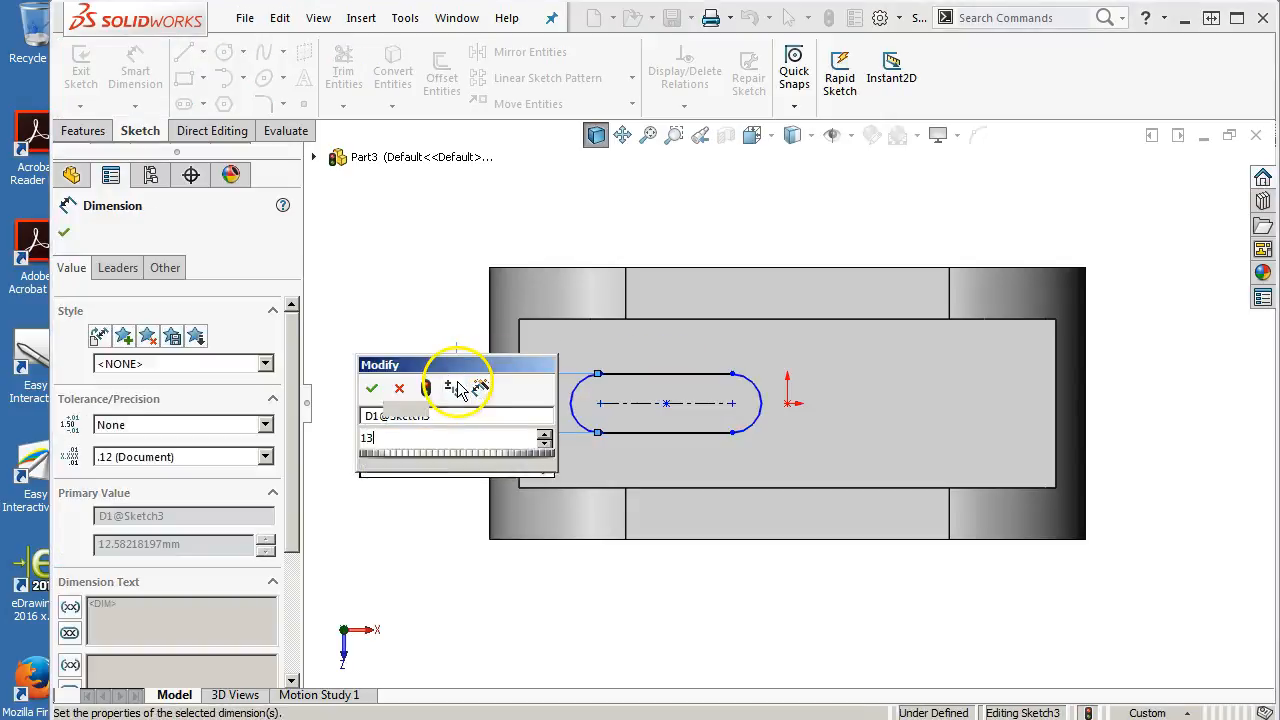
key("Return")
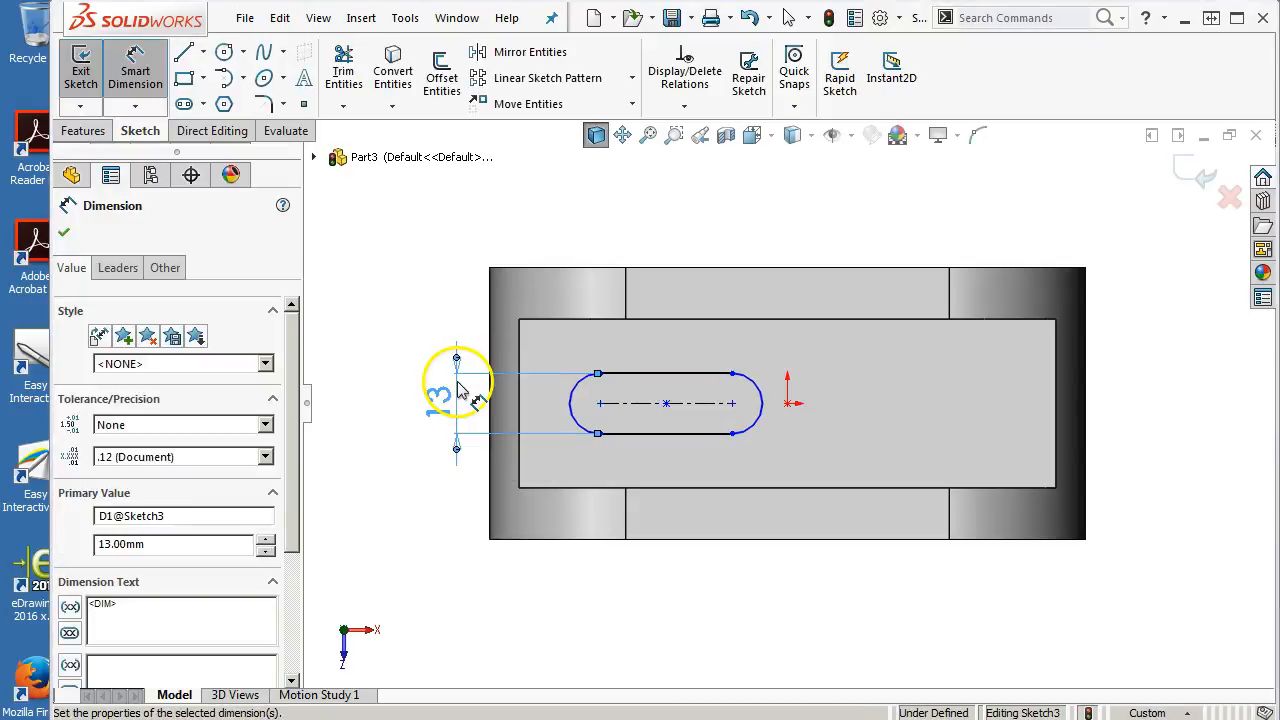
Dimension the slot's center-to-center length as 19 mm
left_click(632, 433)
left_click(667, 567)
type("19")
key("Return")
Check the Tailstock Clamp reference drawing in the browser
left_click_drag(1279, 26, 651, 31)
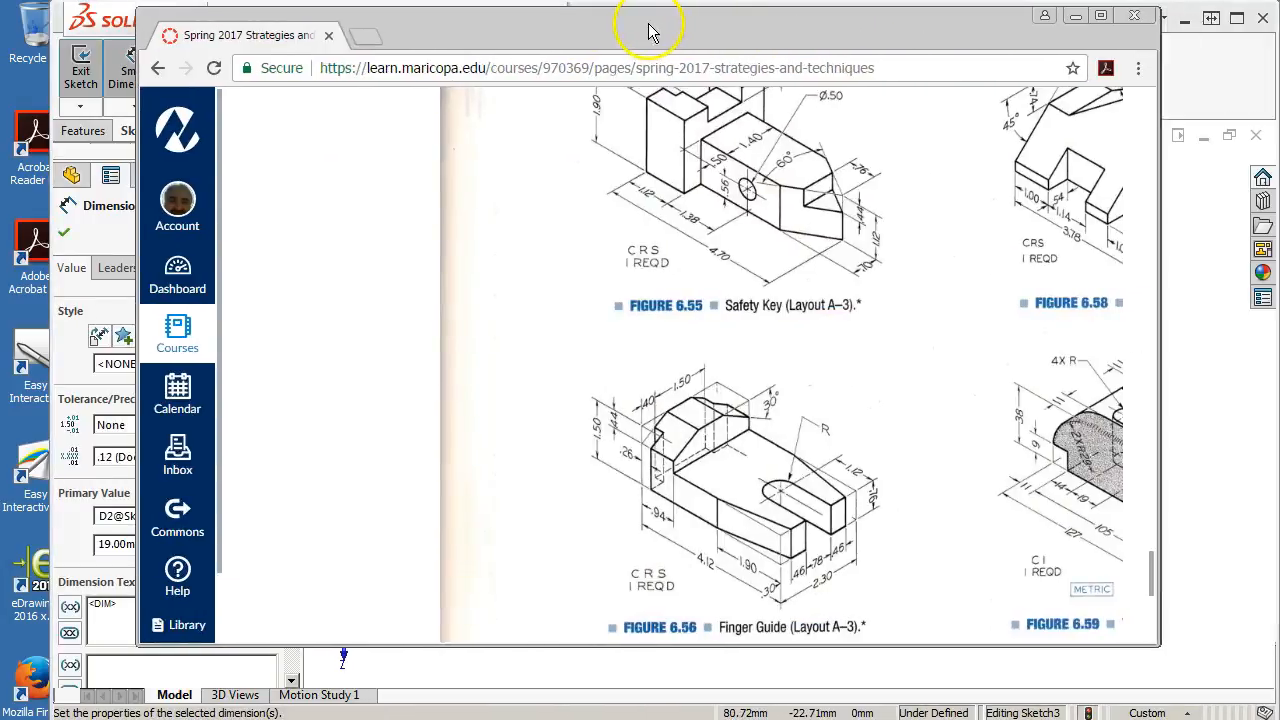
left_click(1102, 17)
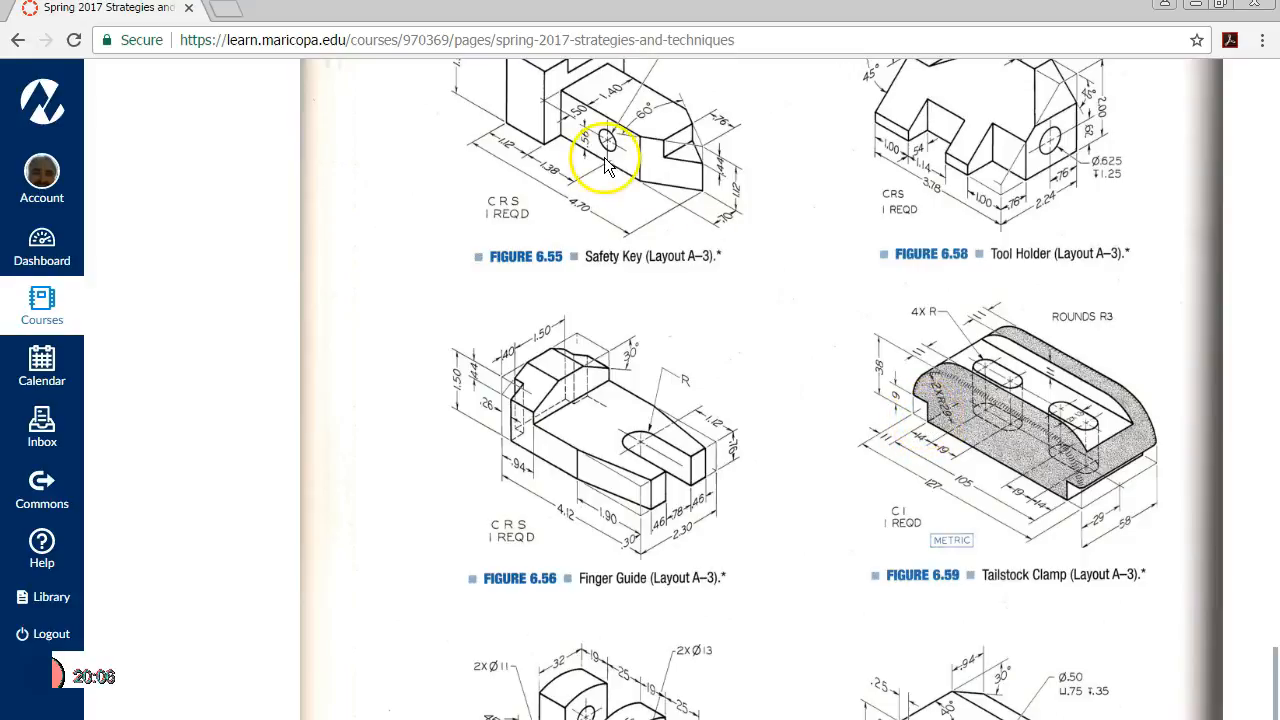
left_click_drag(631, 12, 1279, 90)
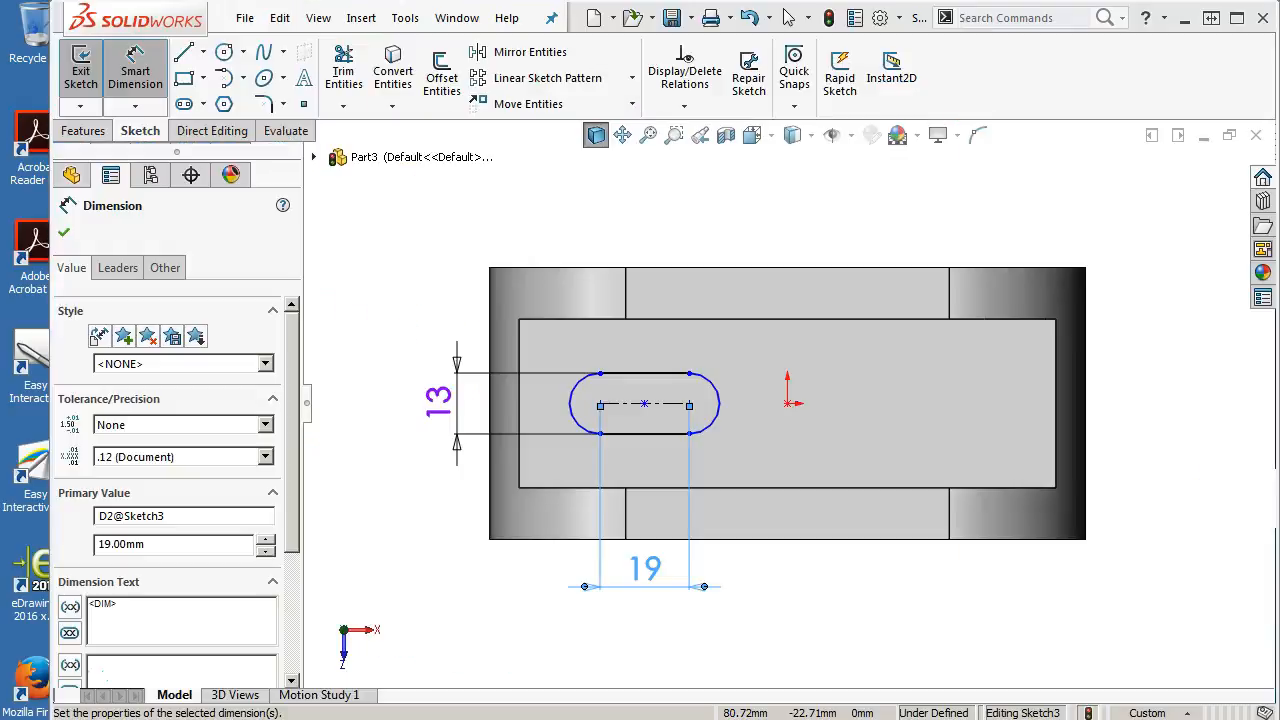
Dimension the slot's end arc center 14 mm from the part's end edge
middle_click_drag(905, 370, 777, 337)
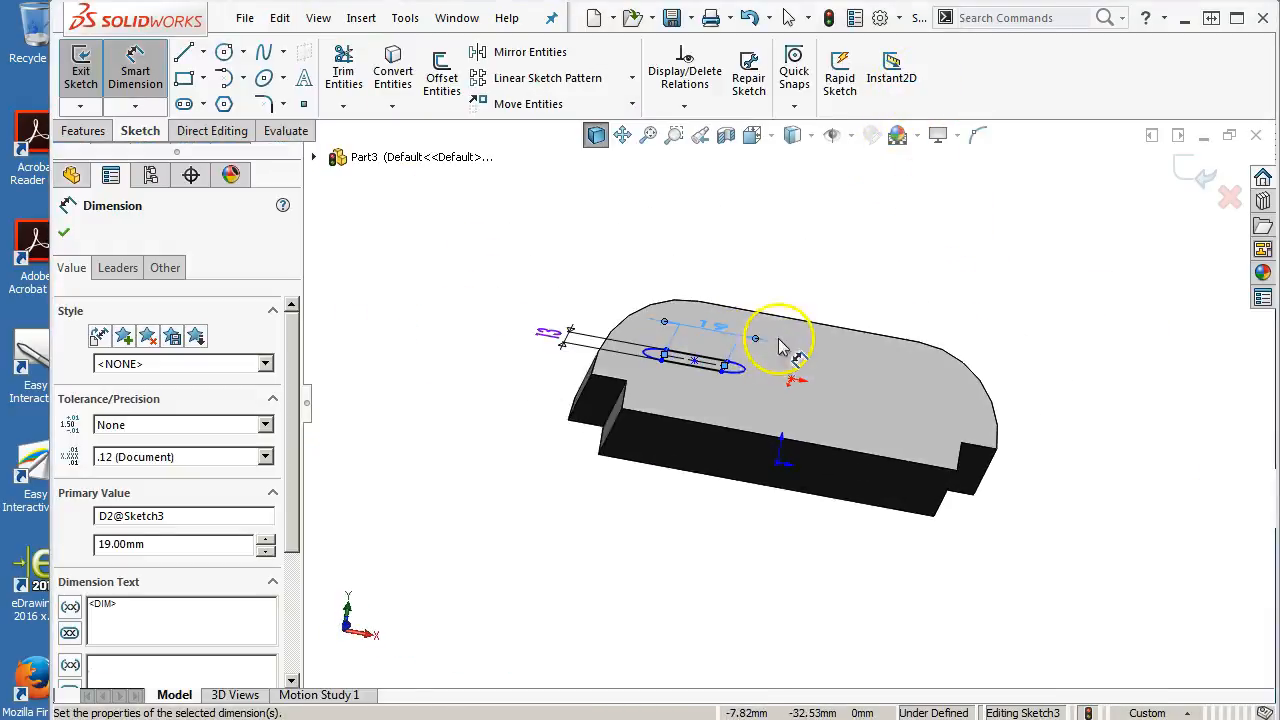
left_click(610, 432)
middle_click_drag(610, 432, 548, 607)
scroll(777, 343, "down", 3)
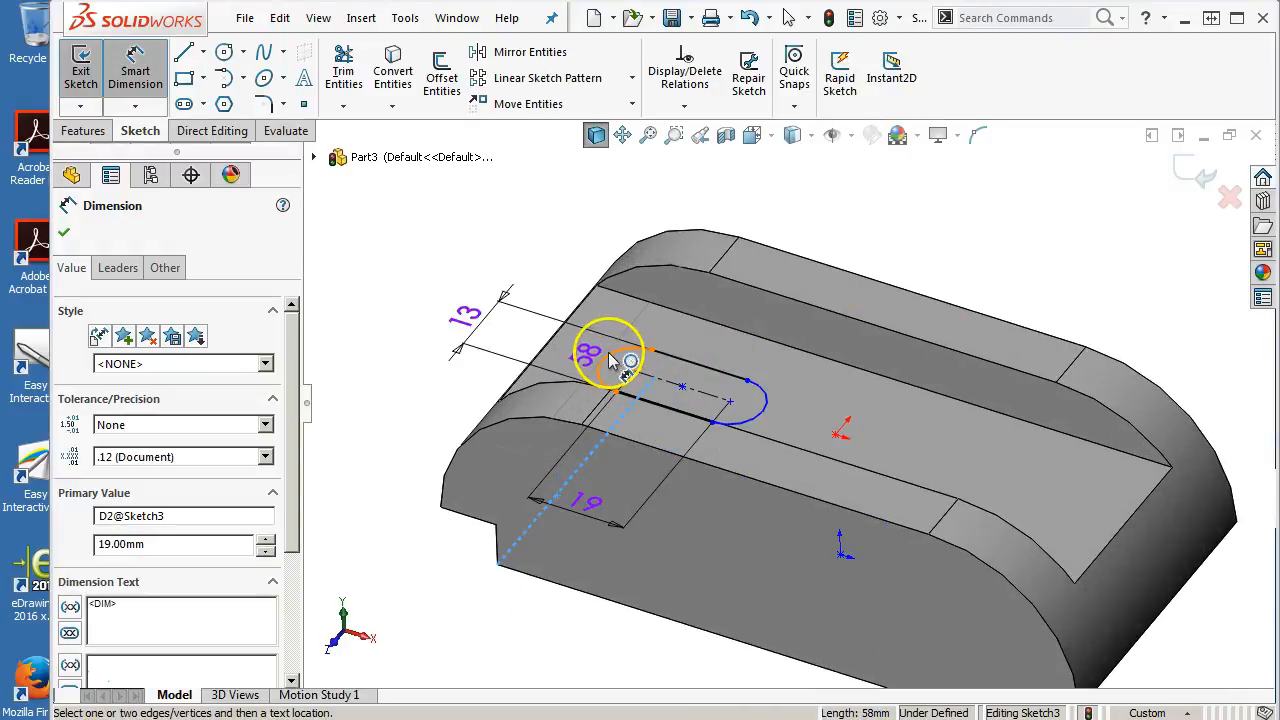
left_click(612, 360)
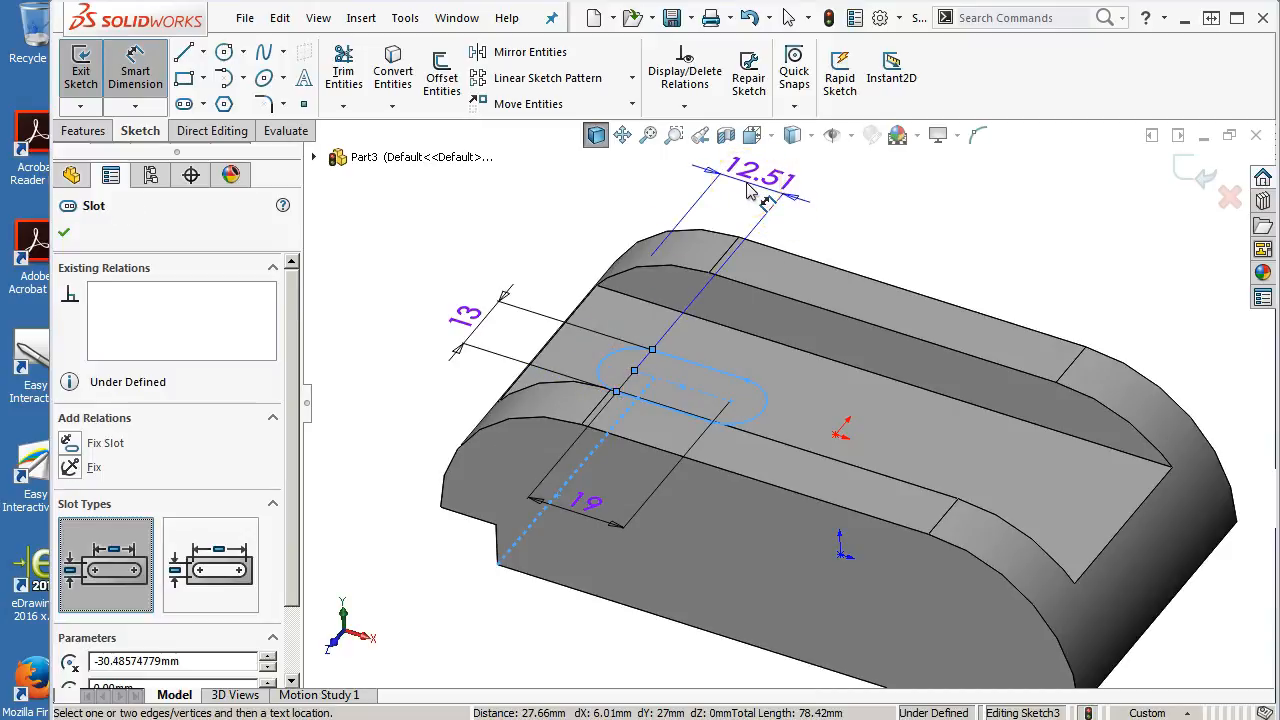
left_click(729, 200)
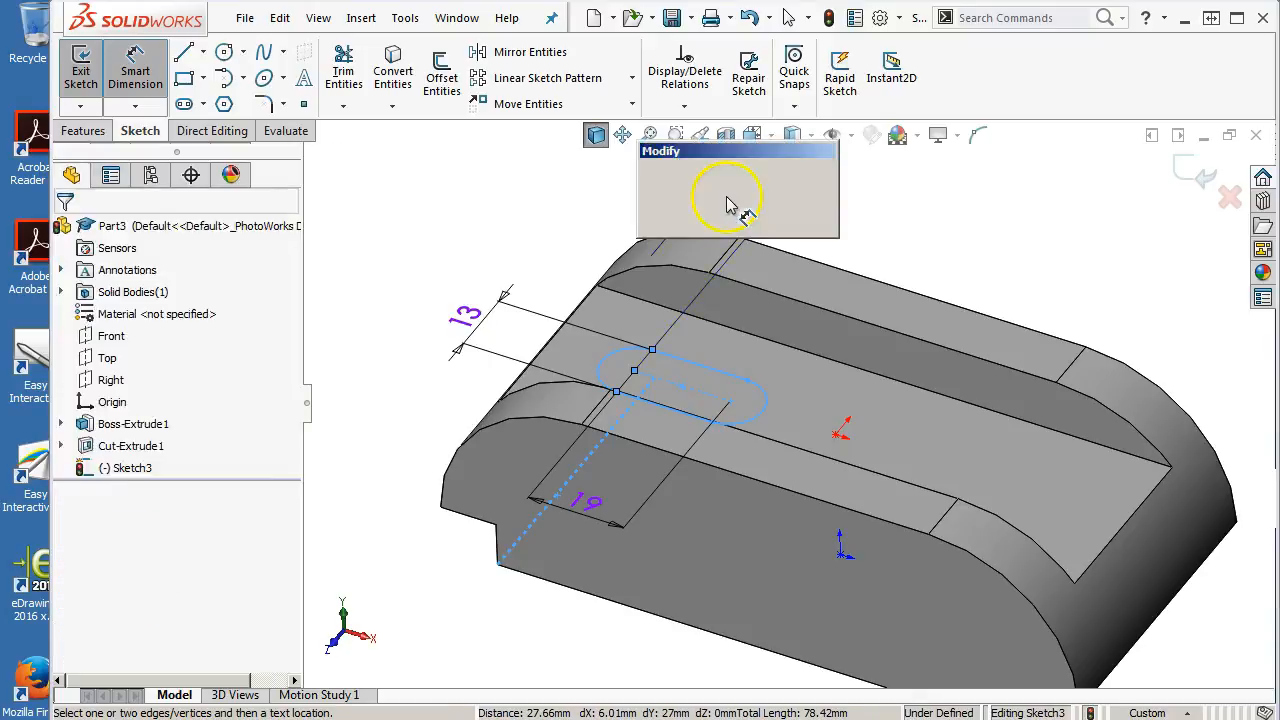
type("14")
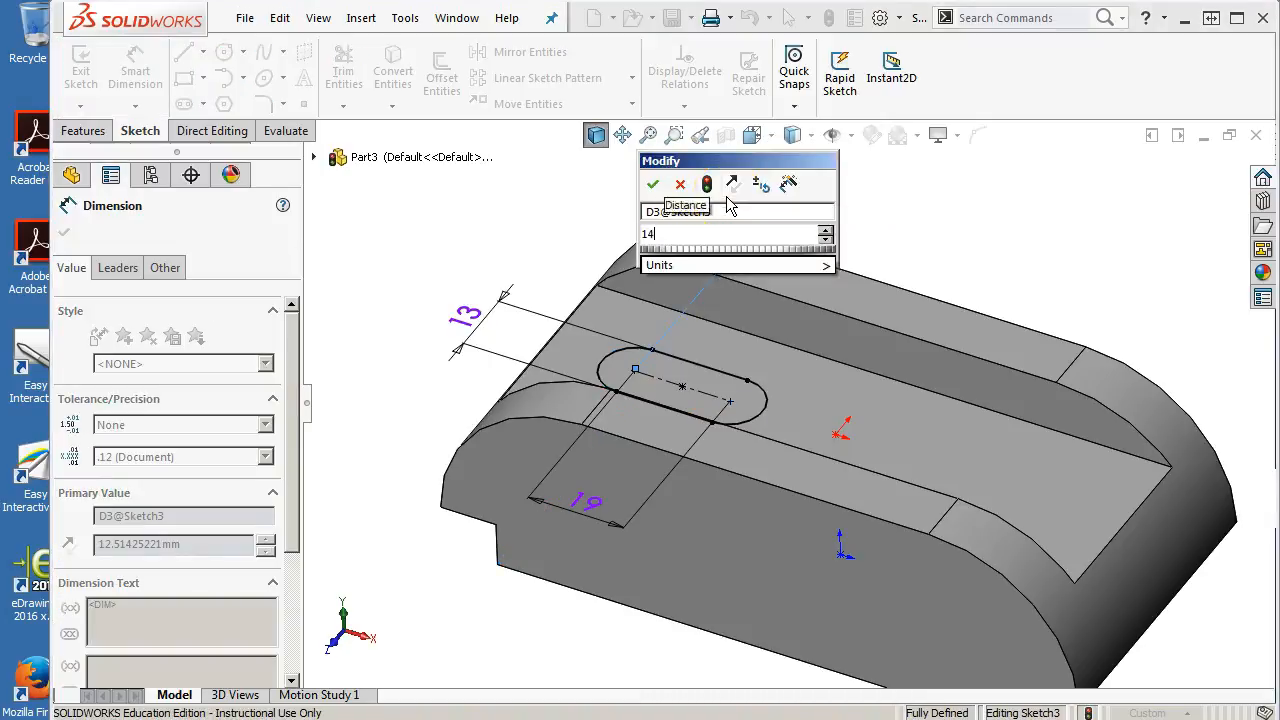
key("Return")
right_click(851, 251)
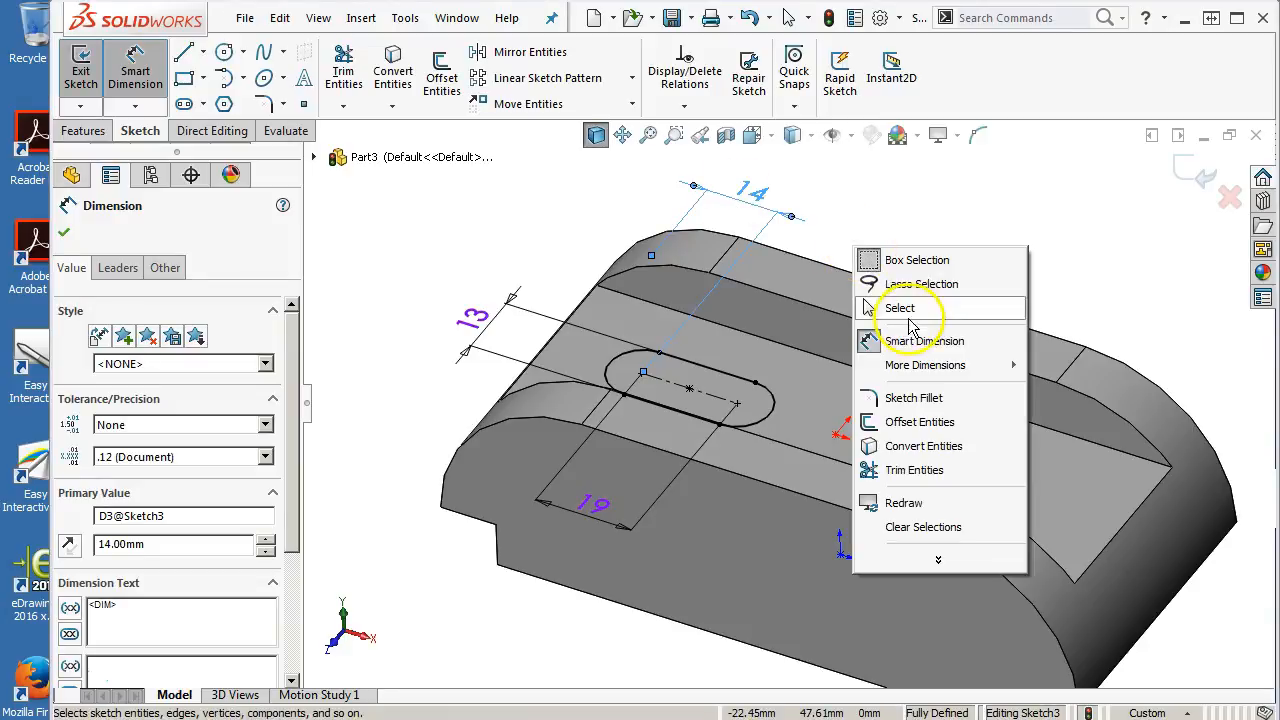
left_click(888, 308)
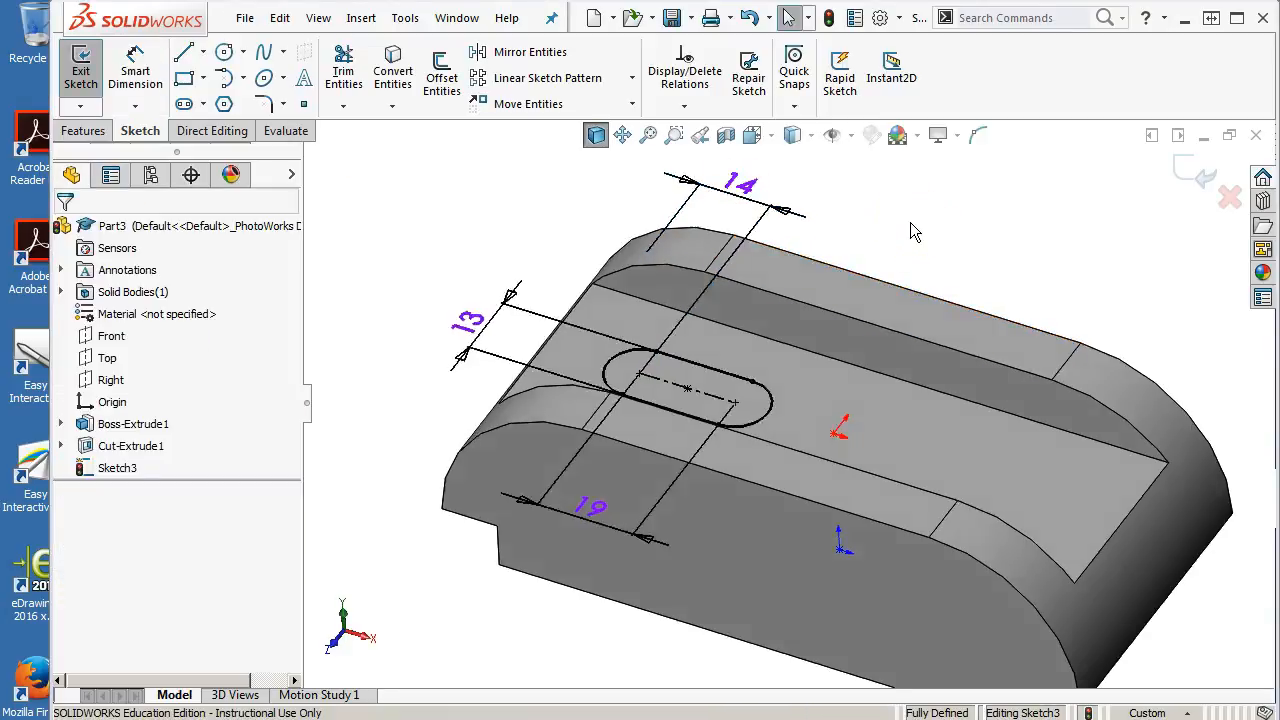
Sketch a second straight slot on the channel floor to the right of the origin, in top view
key("ctrl+5")
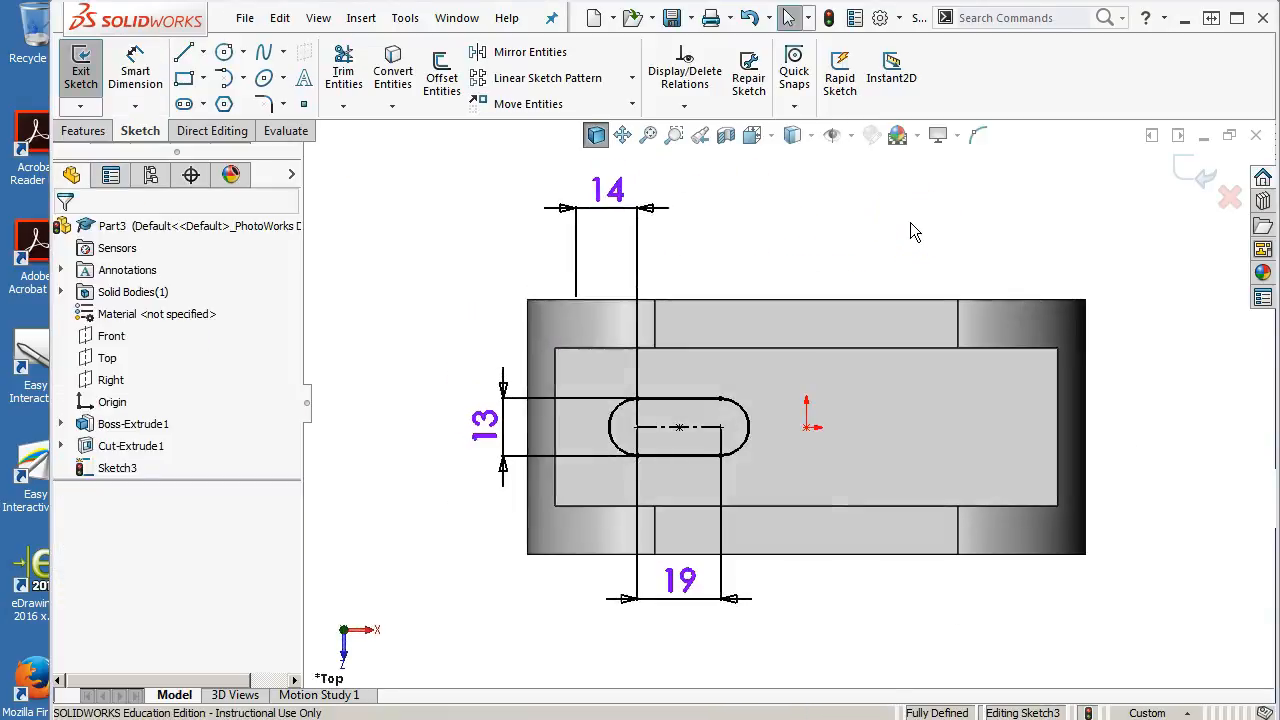
left_click(182, 54)
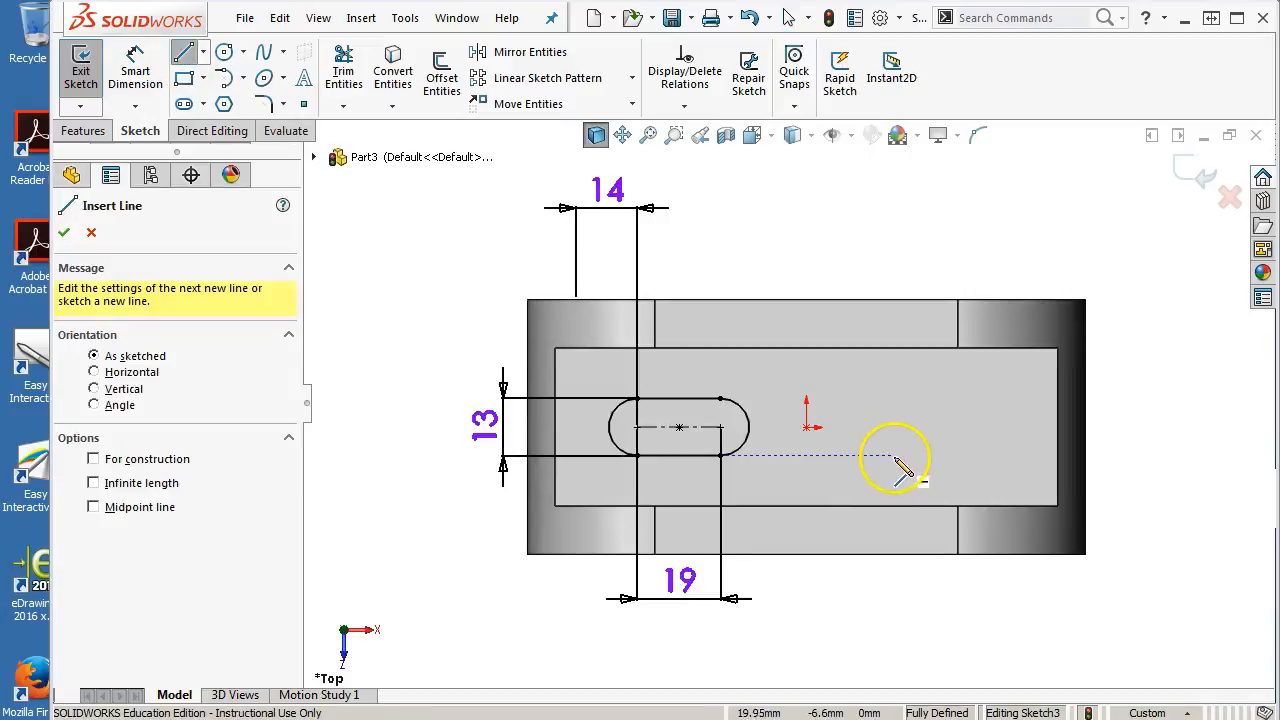
mouse_move(903, 456)
left_mouse_down()
mouse_move(994, 457)
mouse_move(1020, 416)
mouse_move(998, 380)
mouse_move(915, 400)
mouse_move(902, 388)
left_mouse_up()
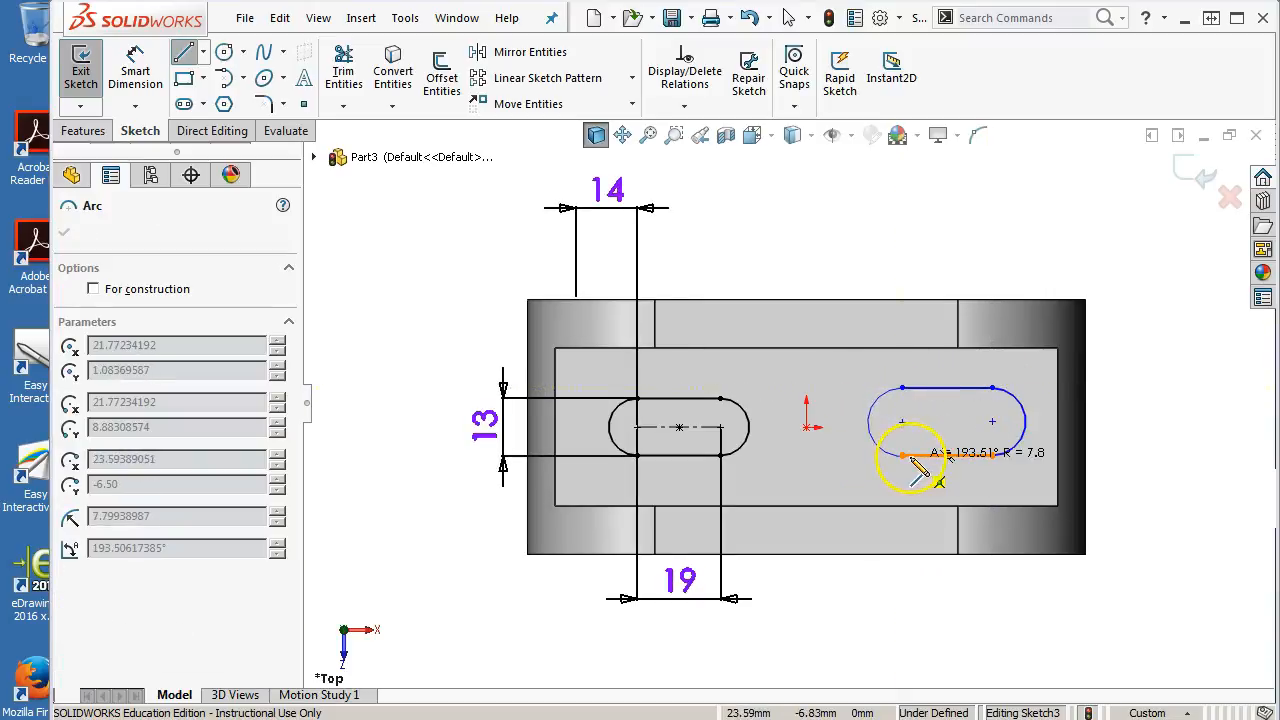
left_click(902, 455)
right_click(946, 255)
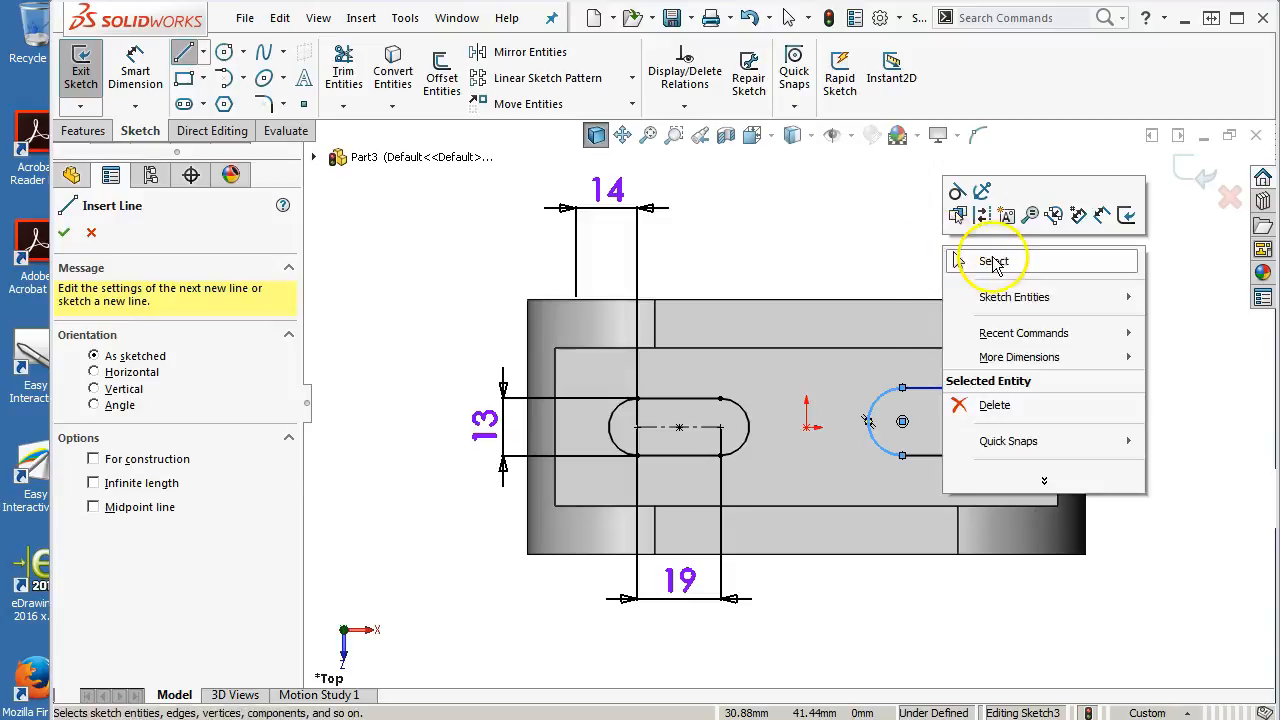
left_click(1002, 259)
Add a horizontal relation between the second slot's left arc center and the origin
left_click(960, 389)
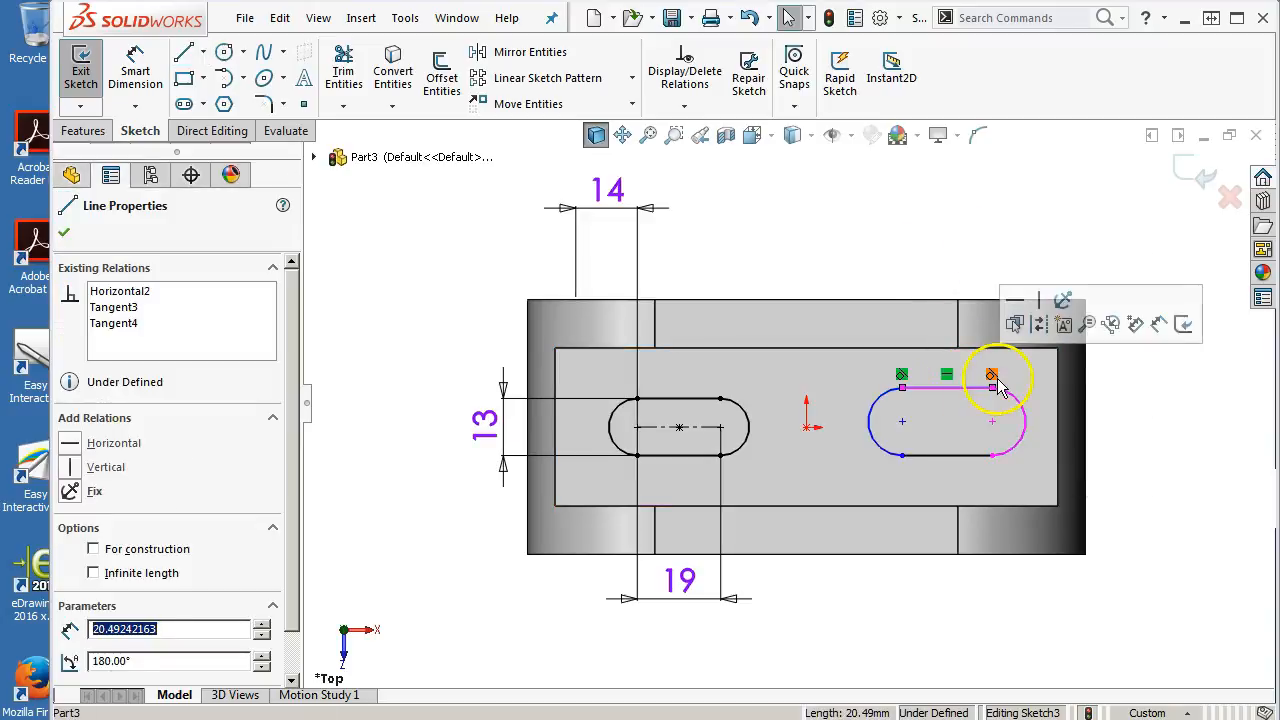
left_click(928, 457)
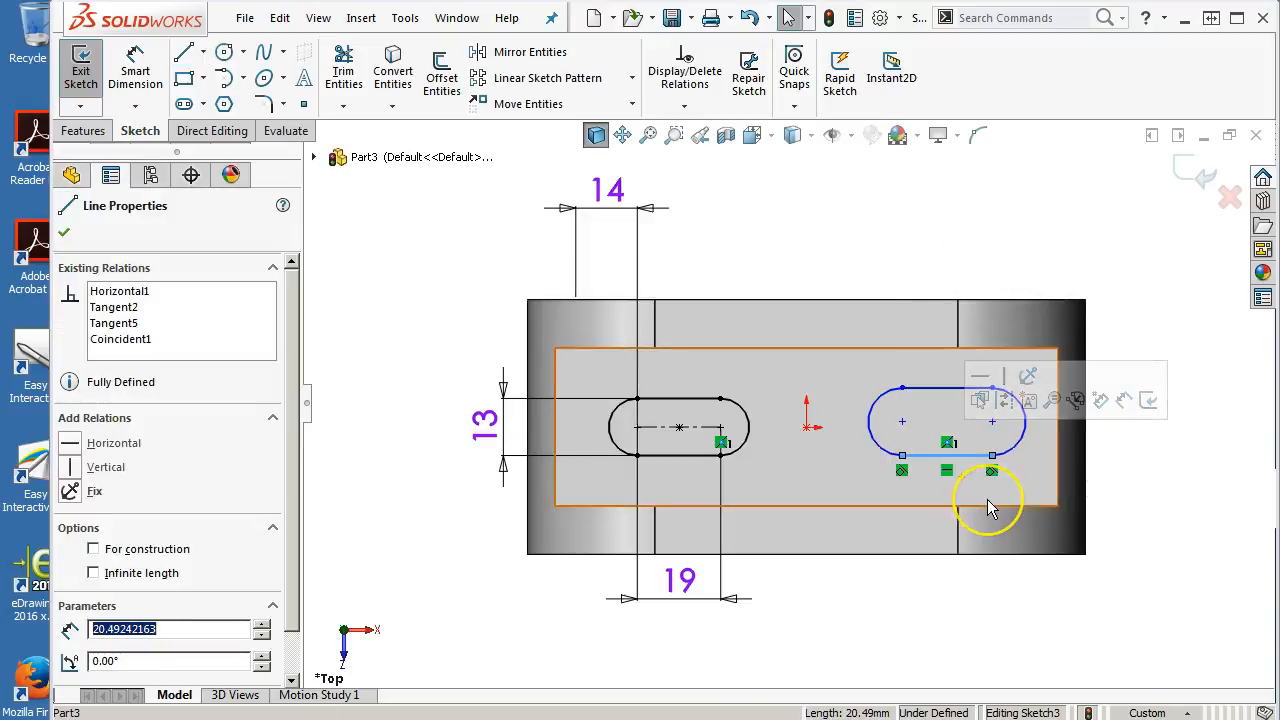
left_click(903, 450)
left_click(902, 421)
left_click_drag(903, 424, 894, 428)
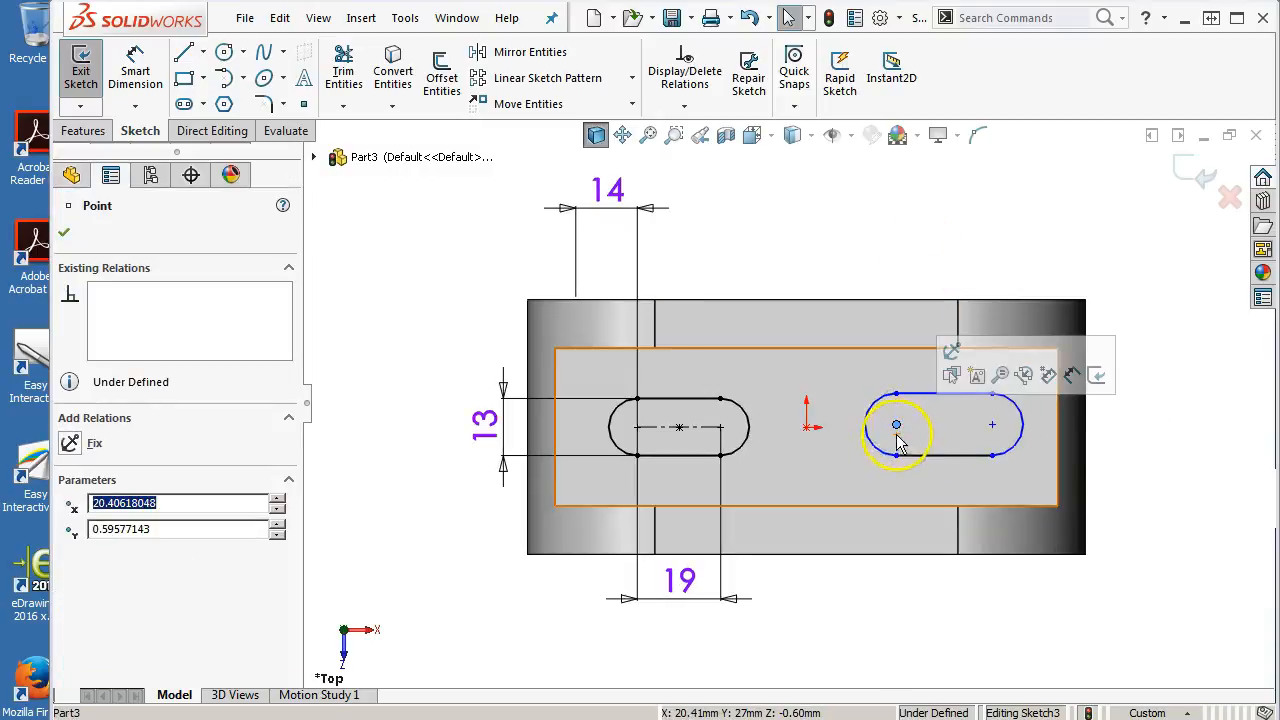
left_click(806, 428, "ctrl")
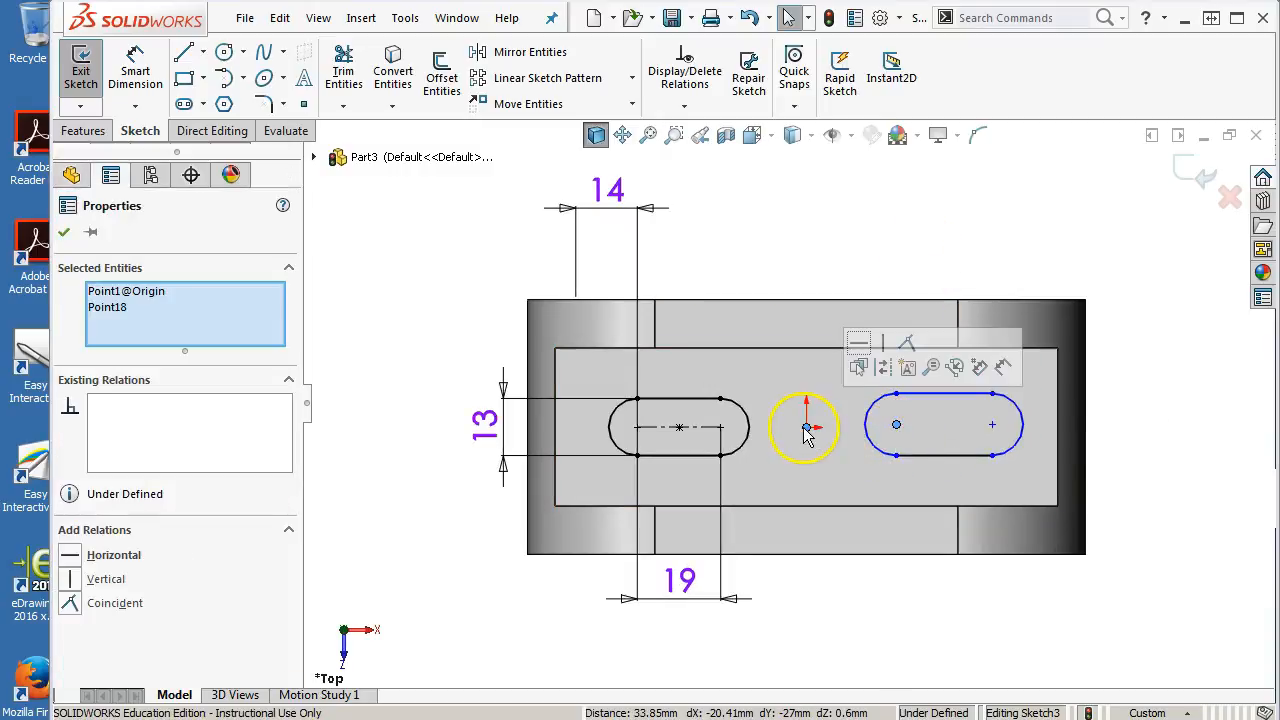
left_click(862, 347)
left_click(857, 229)
left_click(128, 76)
left_click(945, 398)
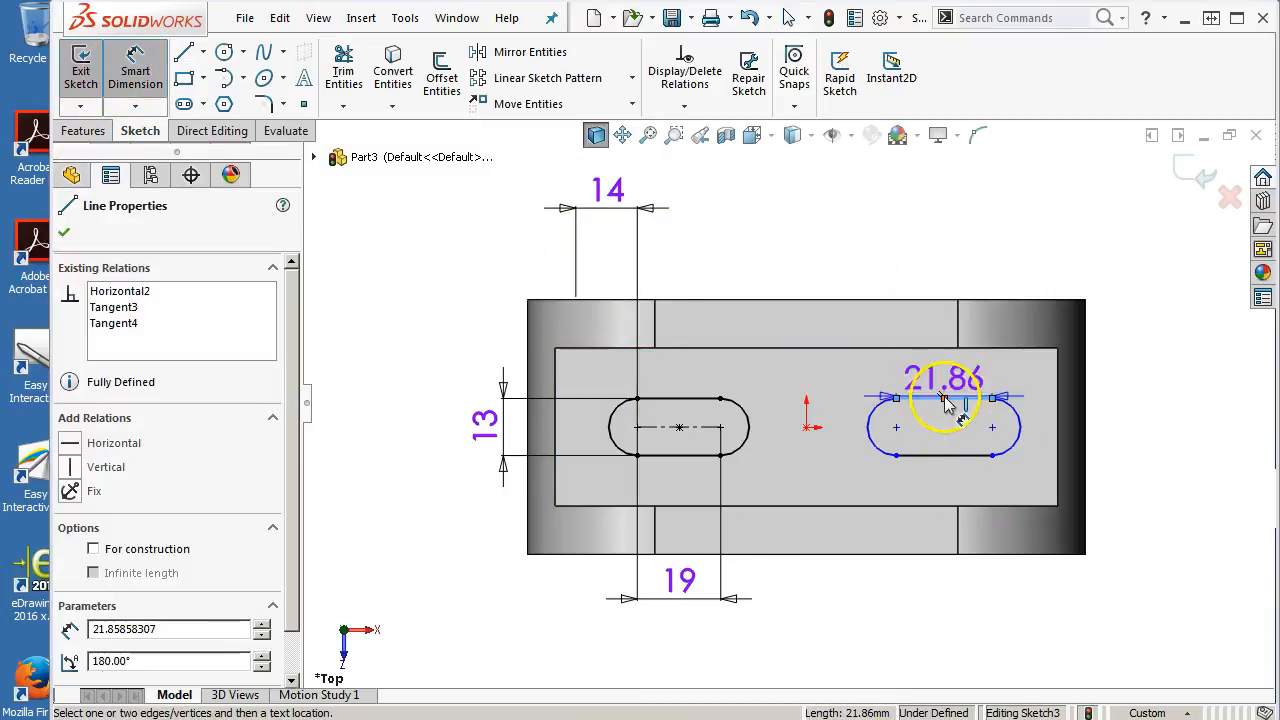
left_click(940, 455)
left_click(1175, 458)
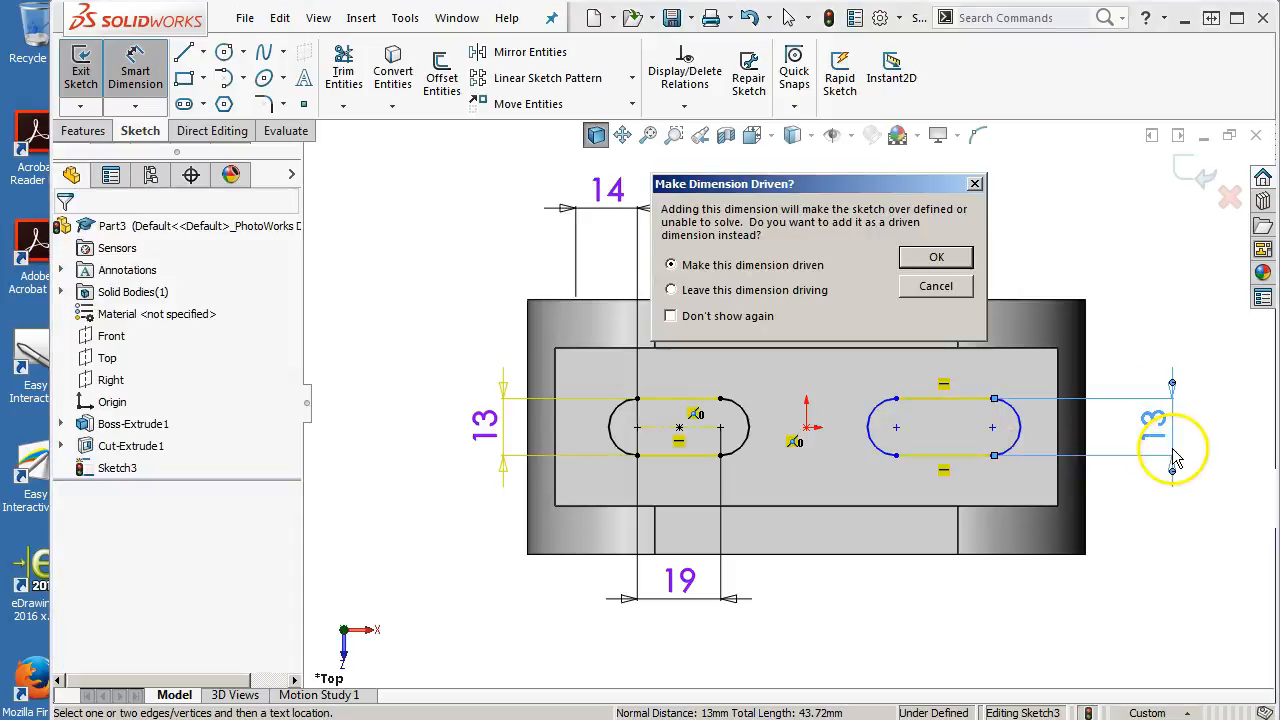
left_click(936, 287)
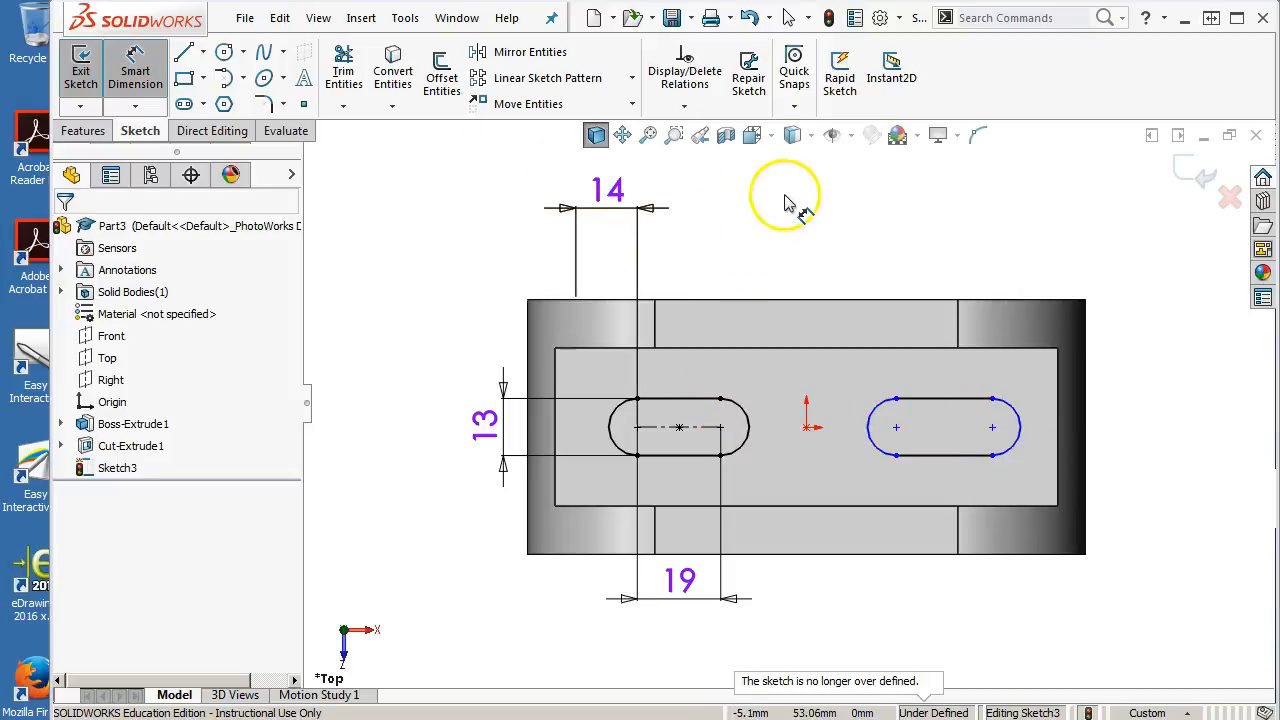
Dimension the second slot's right arc center 14 mm from the part's right end edge, with hidden lines shown
left_click(807, 138)
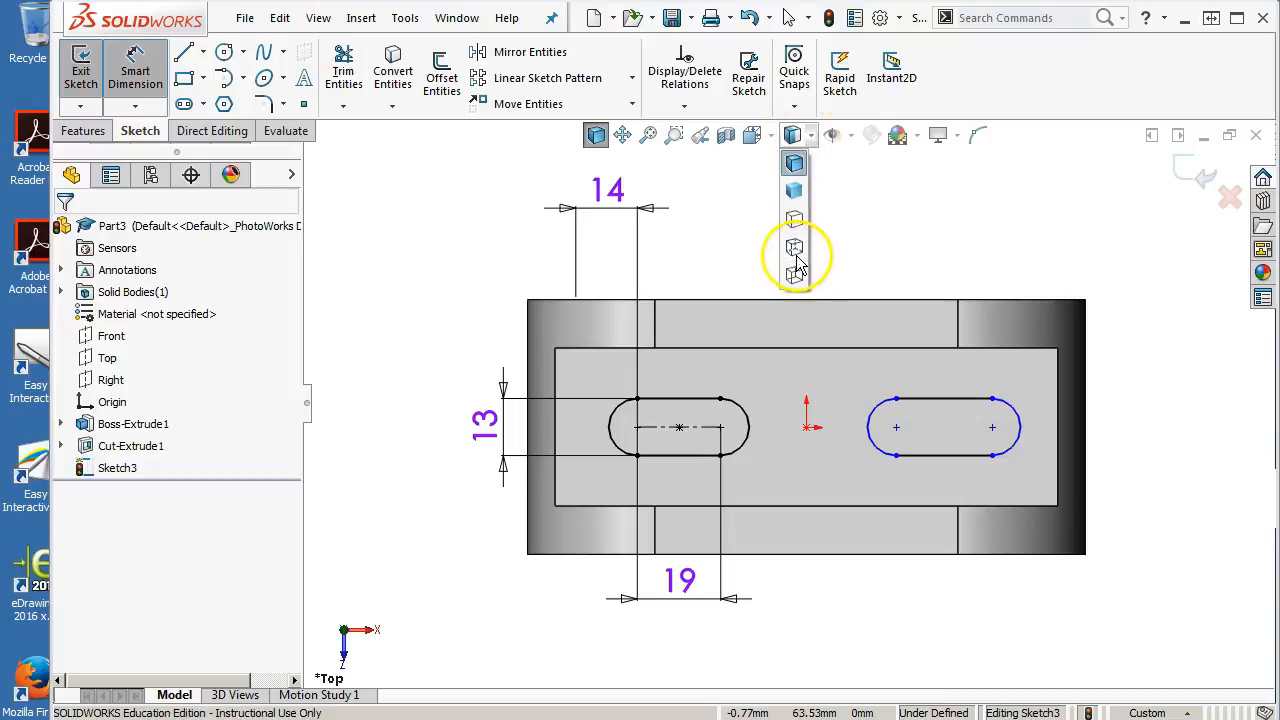
left_click(794, 249)
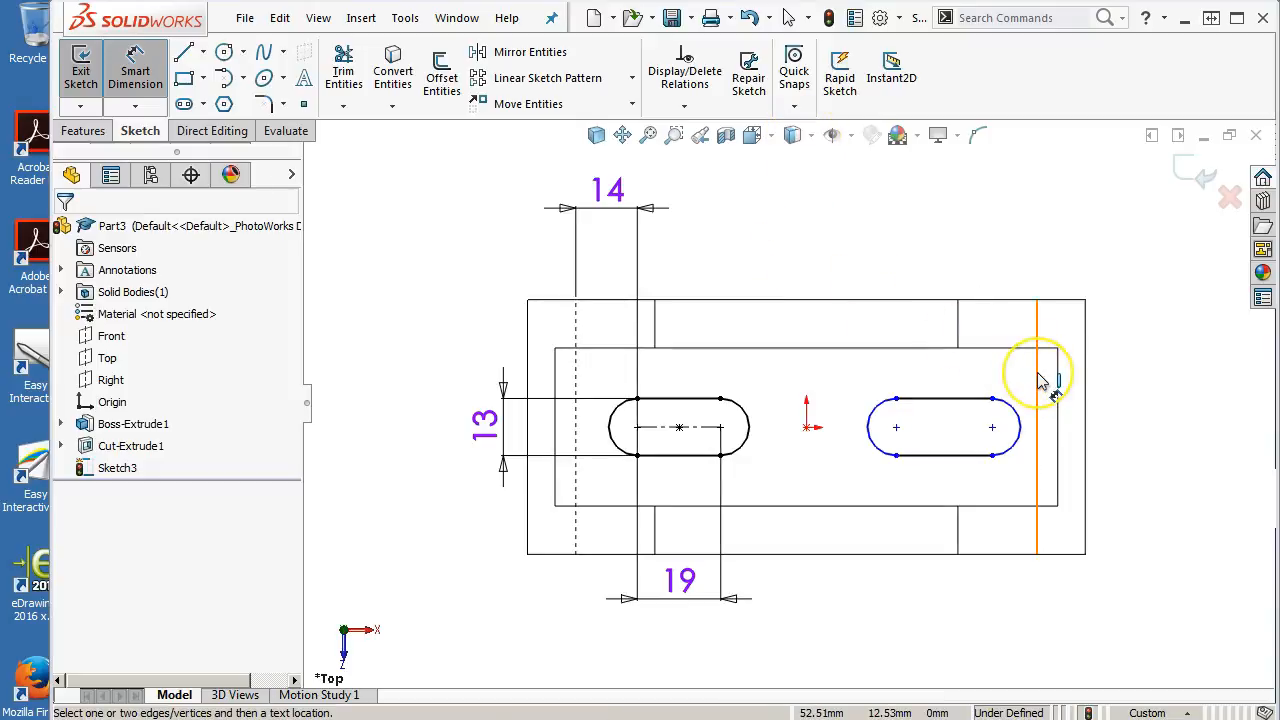
left_click(1040, 380)
left_click(1015, 410)
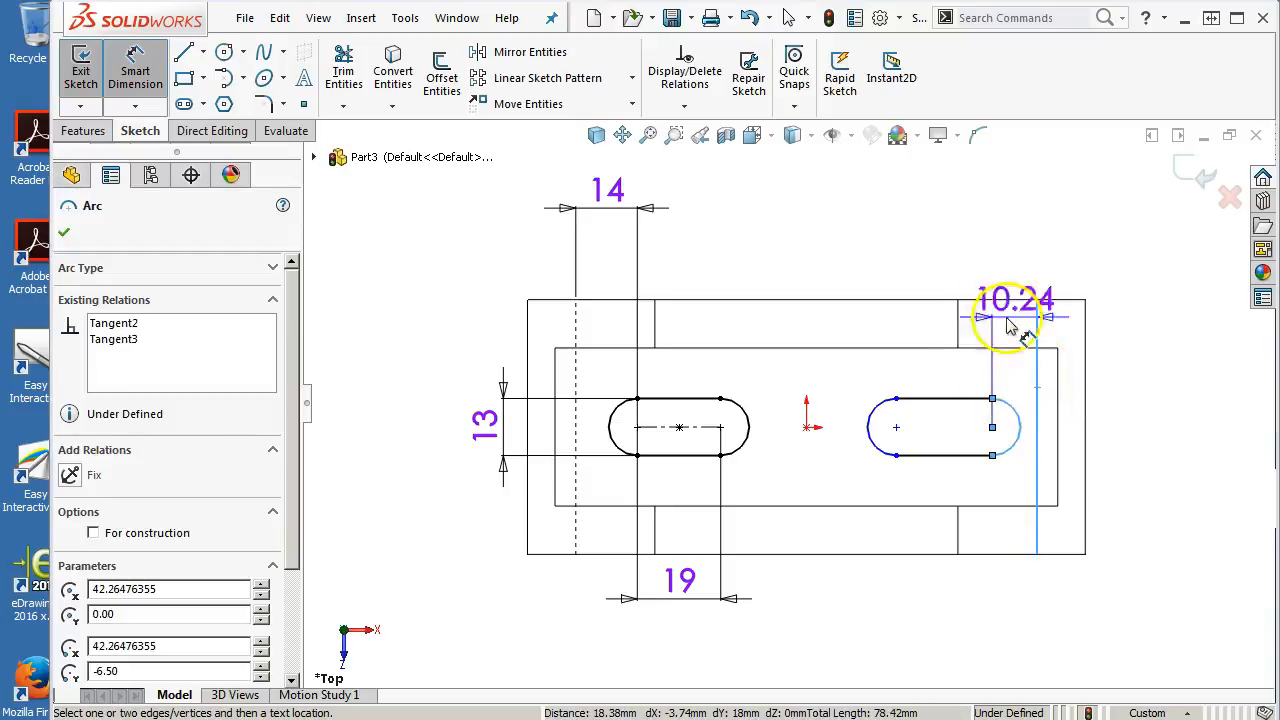
left_click(1014, 224)
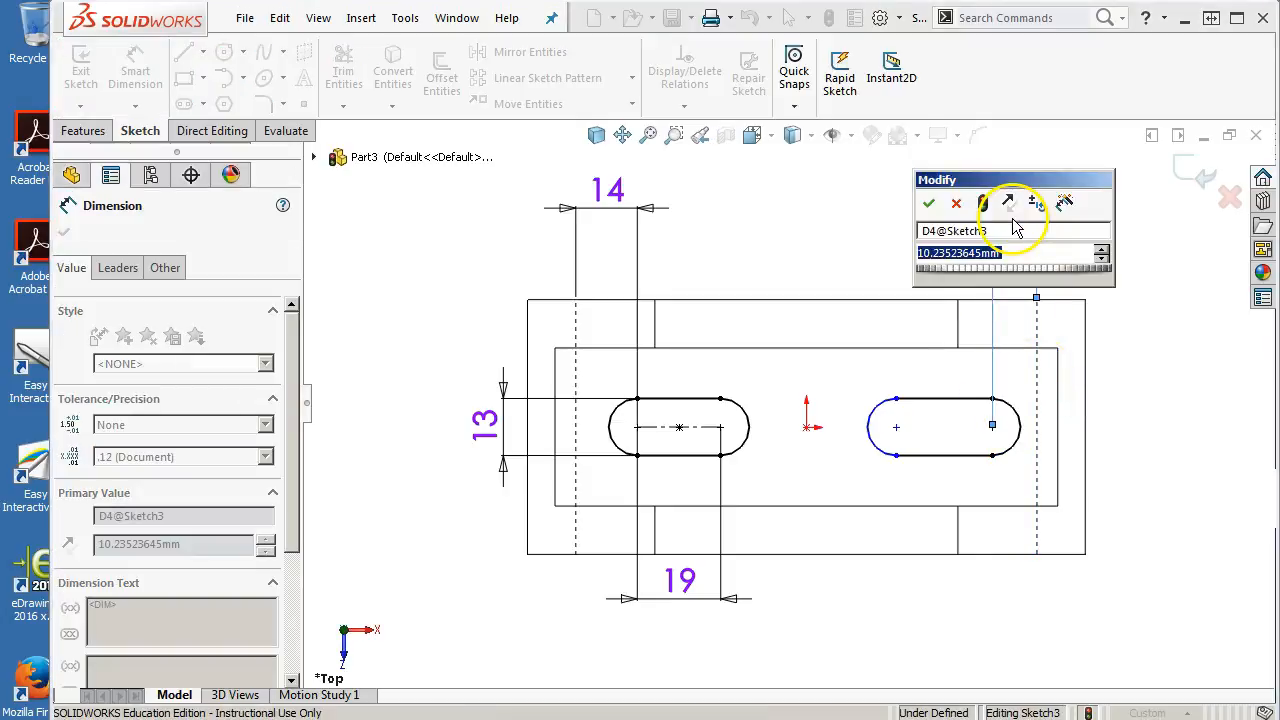
type("14")
key("Return")
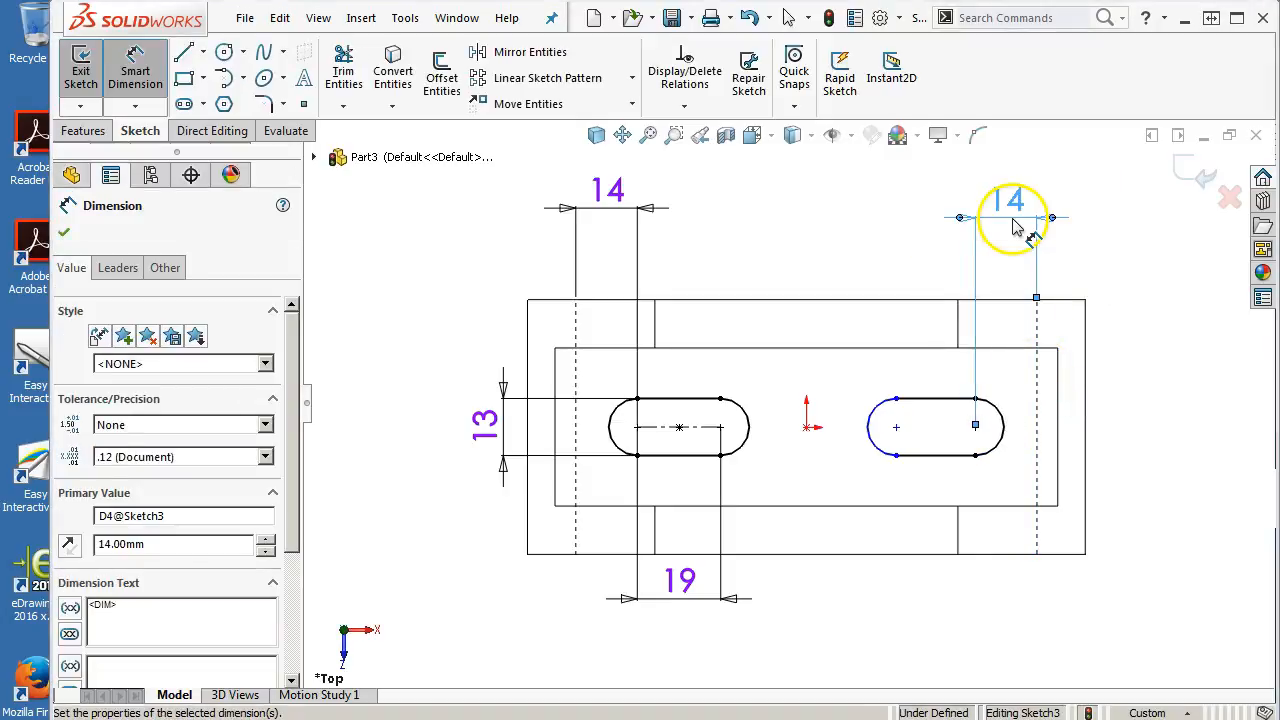
Dimension the second slot's center-to-center length as 19 mm and reposition that dimension above the part
left_click(933, 410)
left_click(862, 274)
type("1")
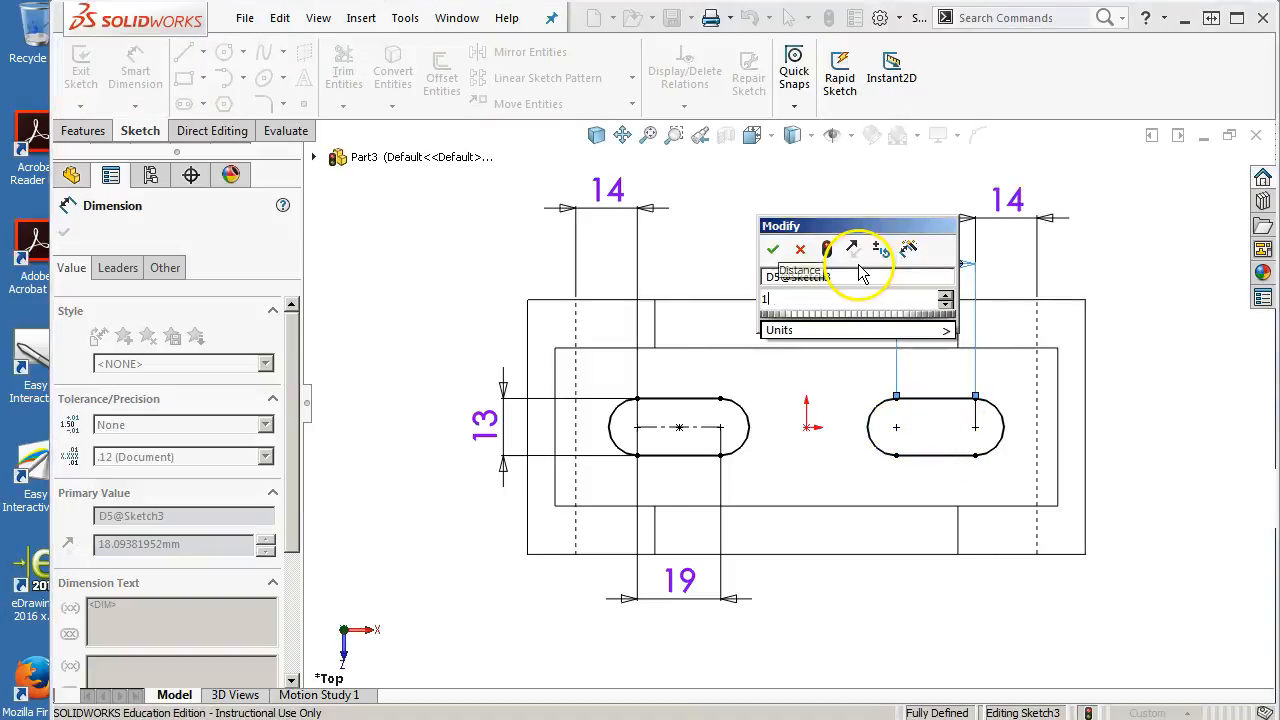
type("9")
key("Return")
right_click(720, 206)
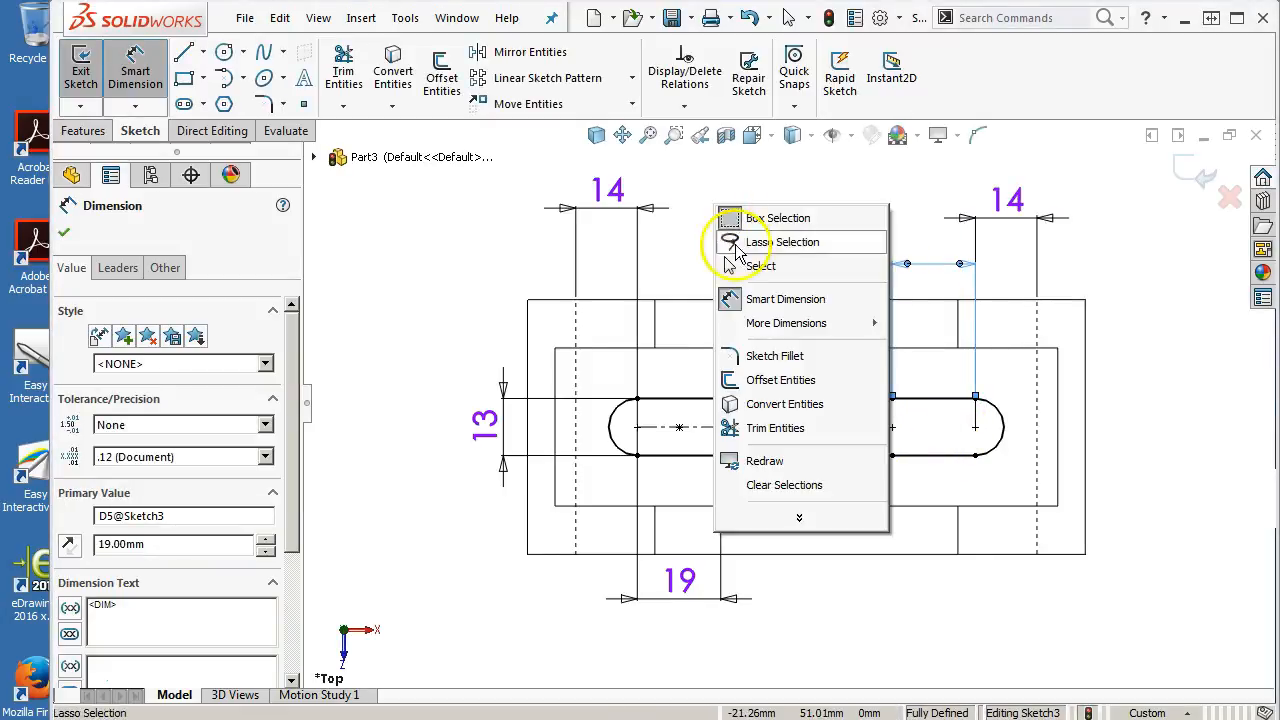
left_click(737, 266)
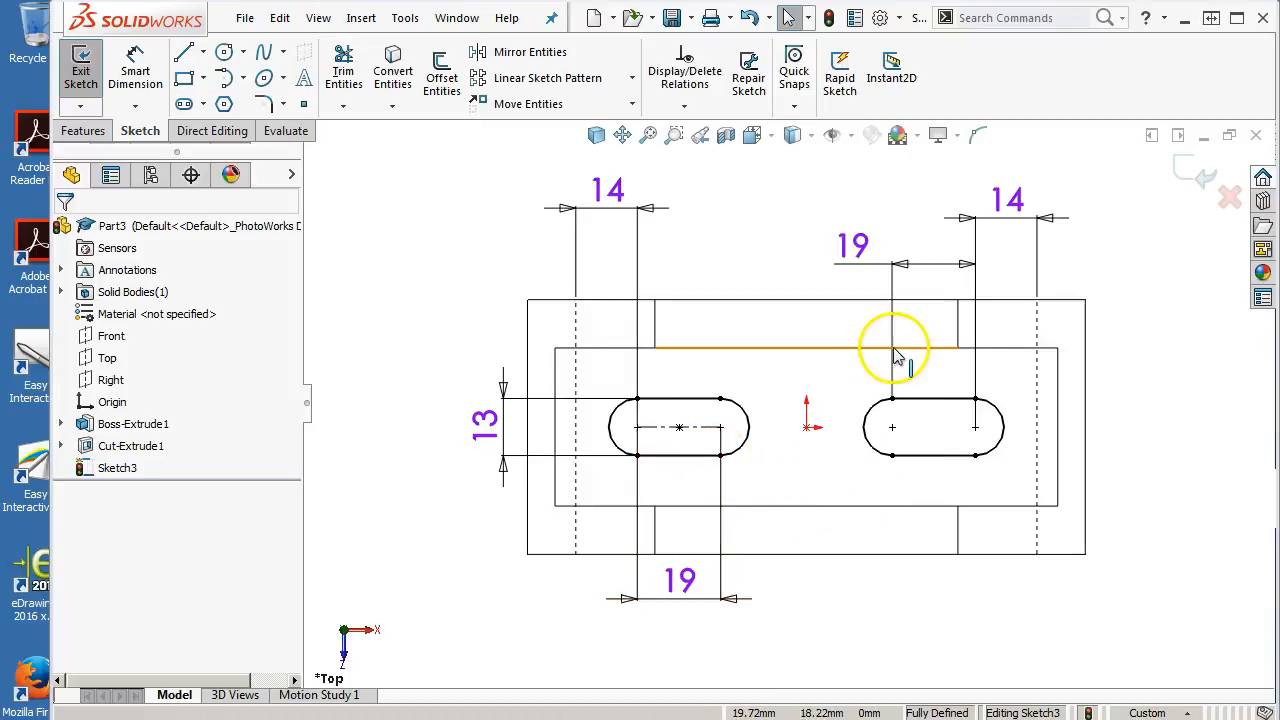
left_click_drag(843, 257, 851, 217)
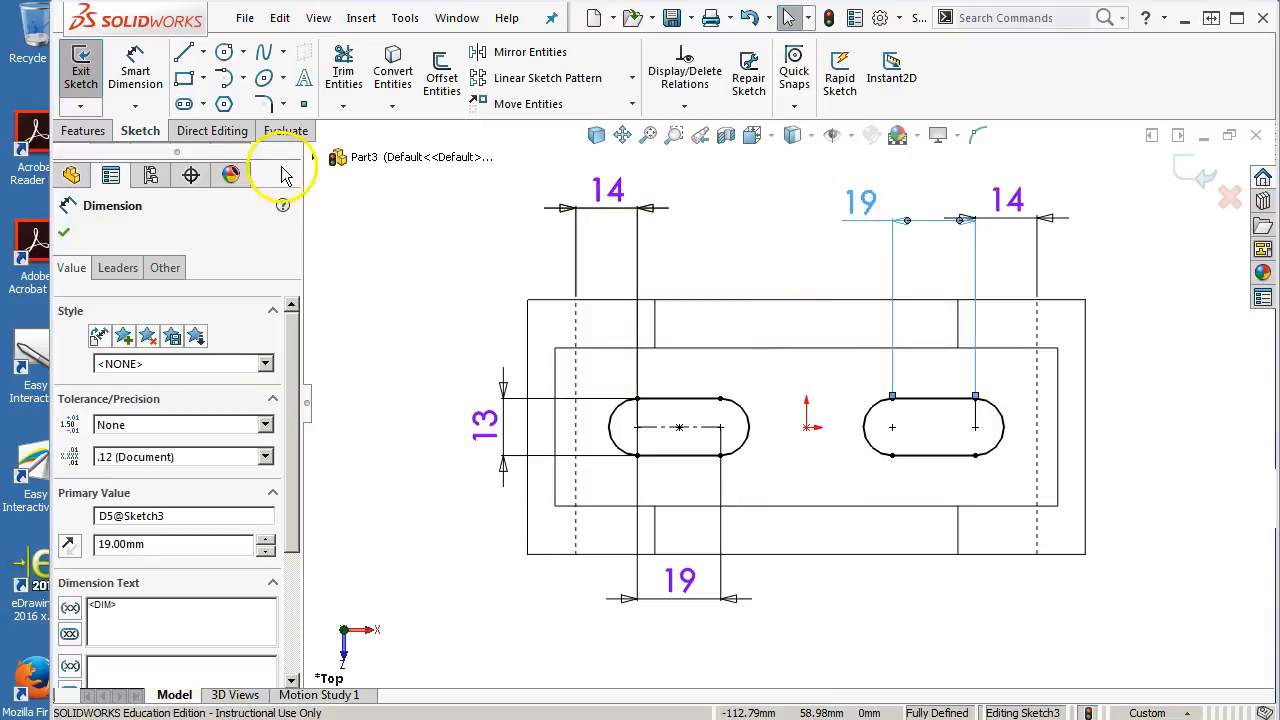
Extrude both slot profiles as a blind boss 58 mm high
left_click(82, 132)
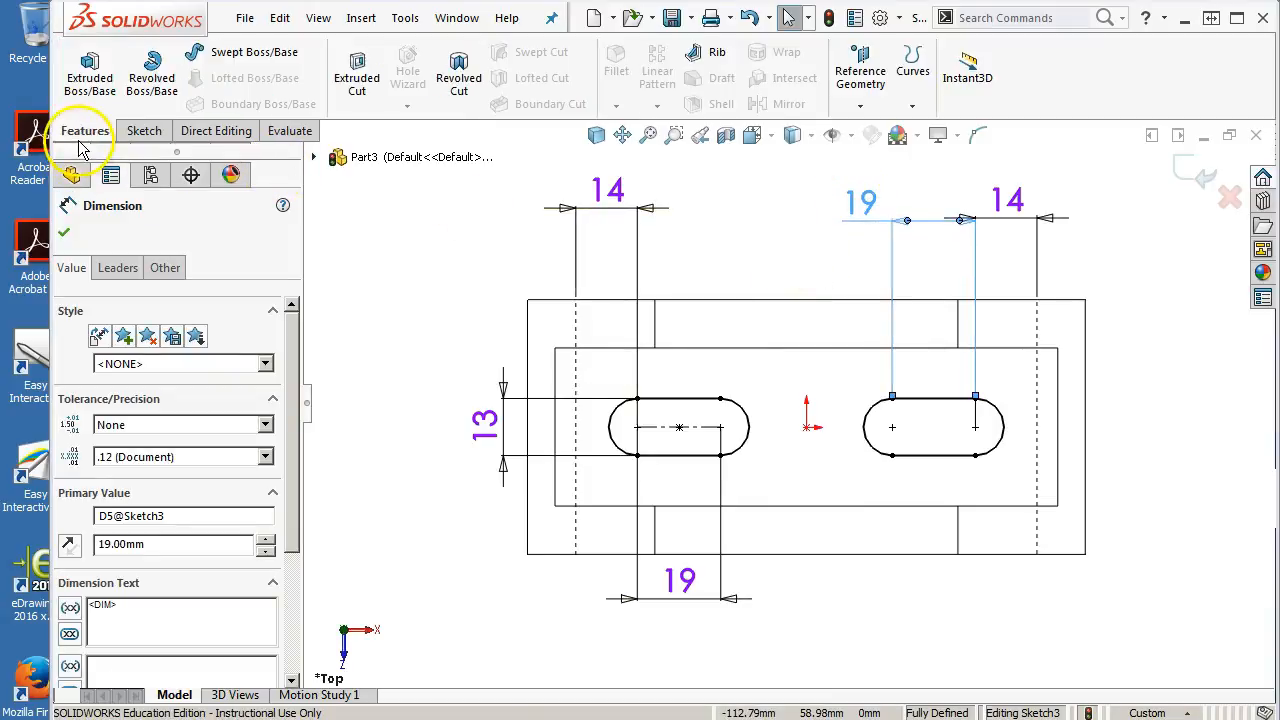
left_click(95, 88)
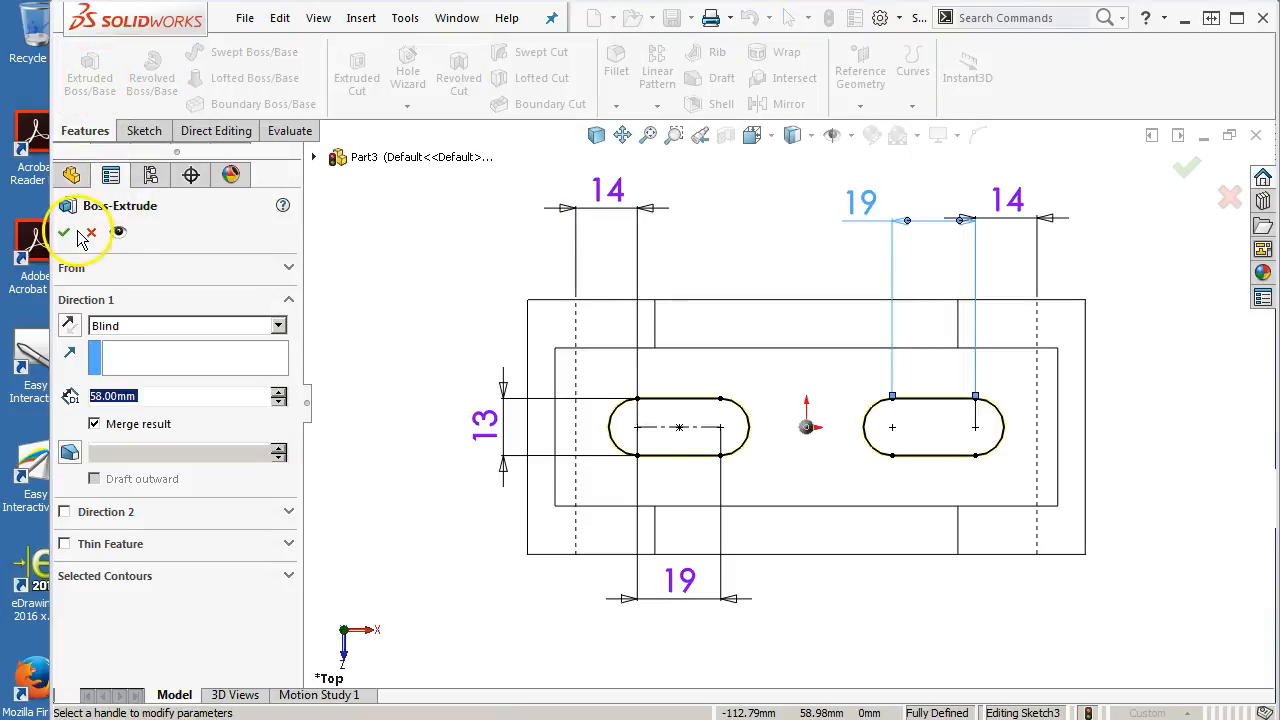
mouse_move(371, 286)
middle_mouse_down()
mouse_move(400, 177)
mouse_move(434, 380)
mouse_move(501, 300)
mouse_move(423, 326)
mouse_move(420, 360)
middle_mouse_up()
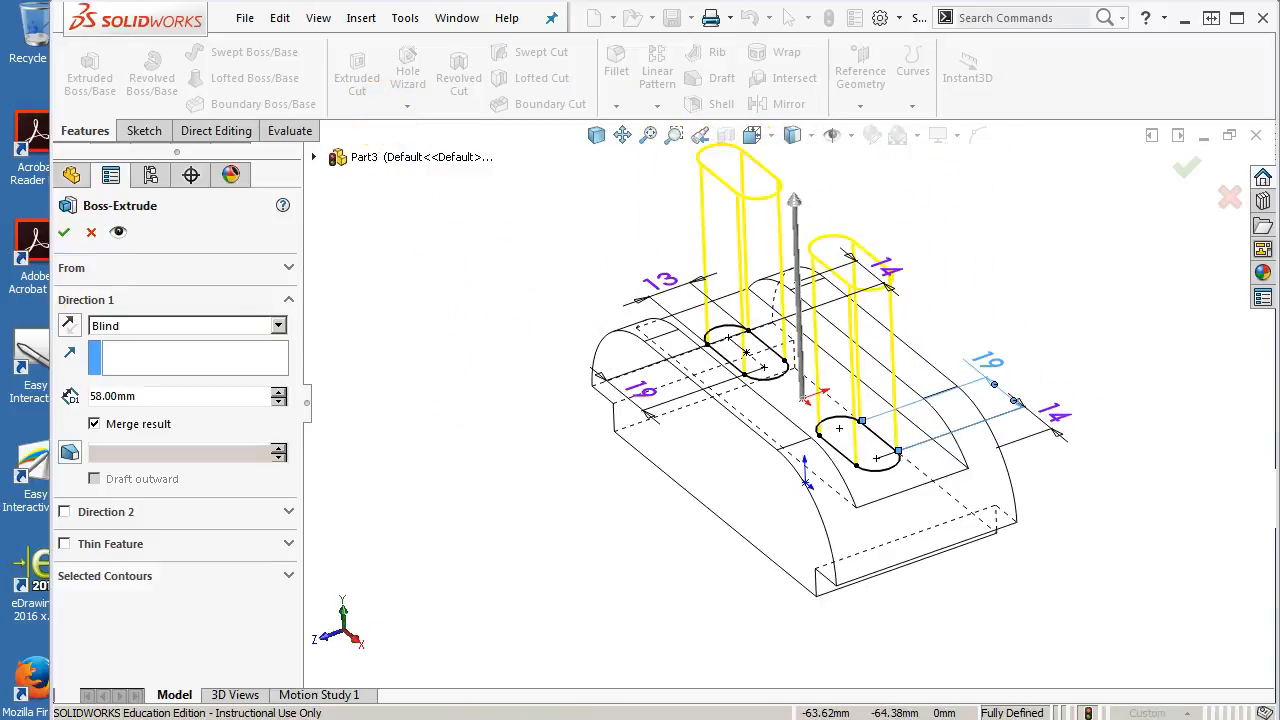
left_click(62, 232)
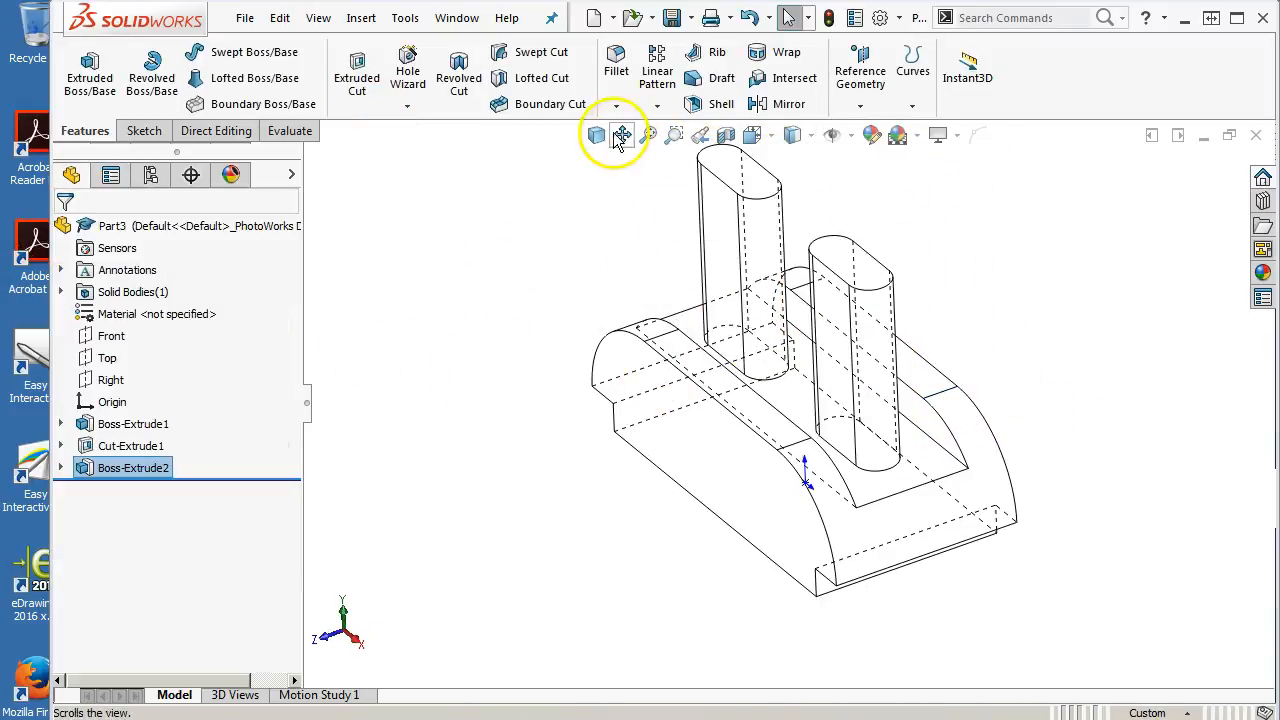
With Instant3D, drag the boss's top face down through the part to turn it into a cut
left_click(596, 135)
scroll(600, 163, "down", 2)
mouse_move(600, 163)
middle_mouse_down()
mouse_move(586, 323)
mouse_move(634, 300)
mouse_move(629, 366)
mouse_move(614, 371)
middle_mouse_up()
scroll(849, 334, "down", 3)
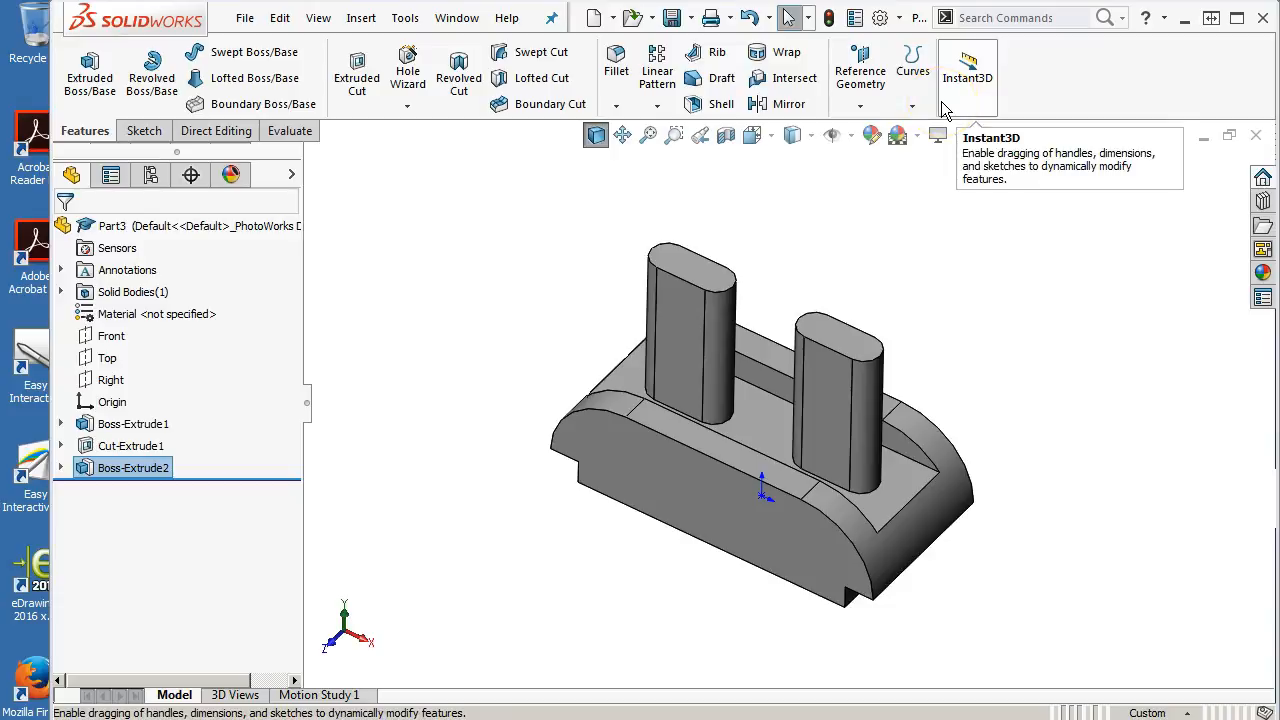
left_click(966, 78)
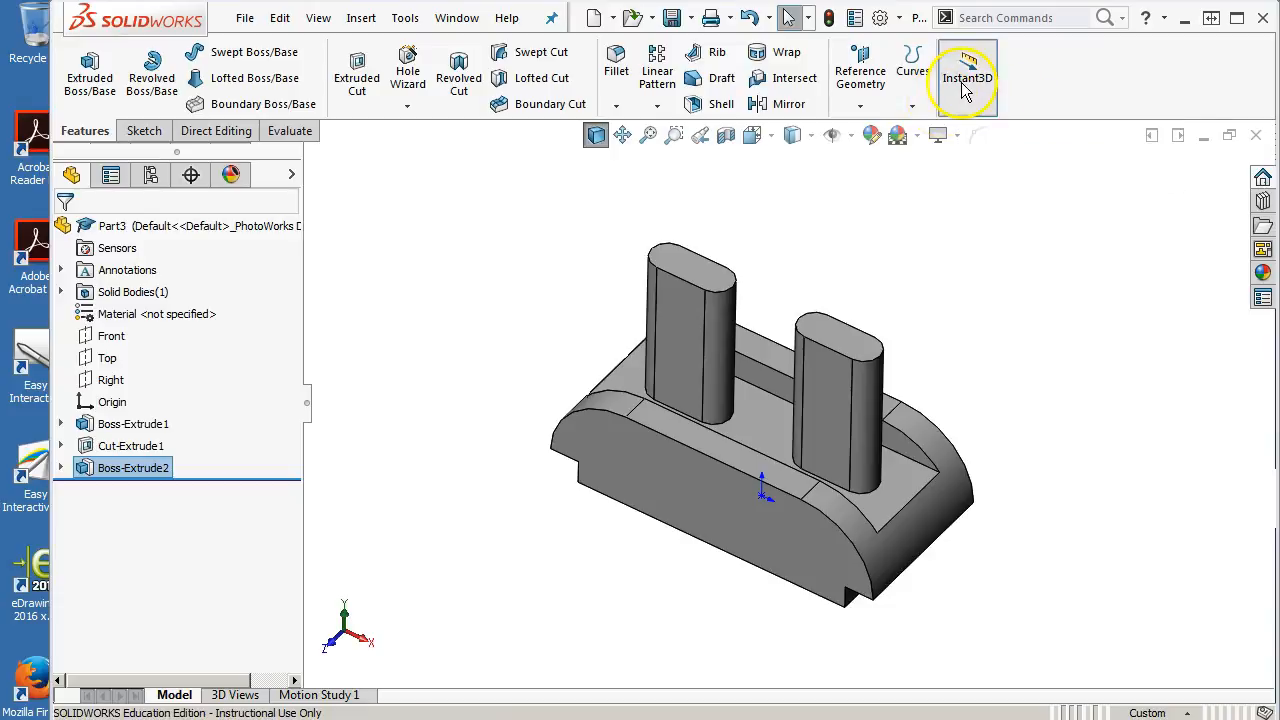
left_click(695, 275)
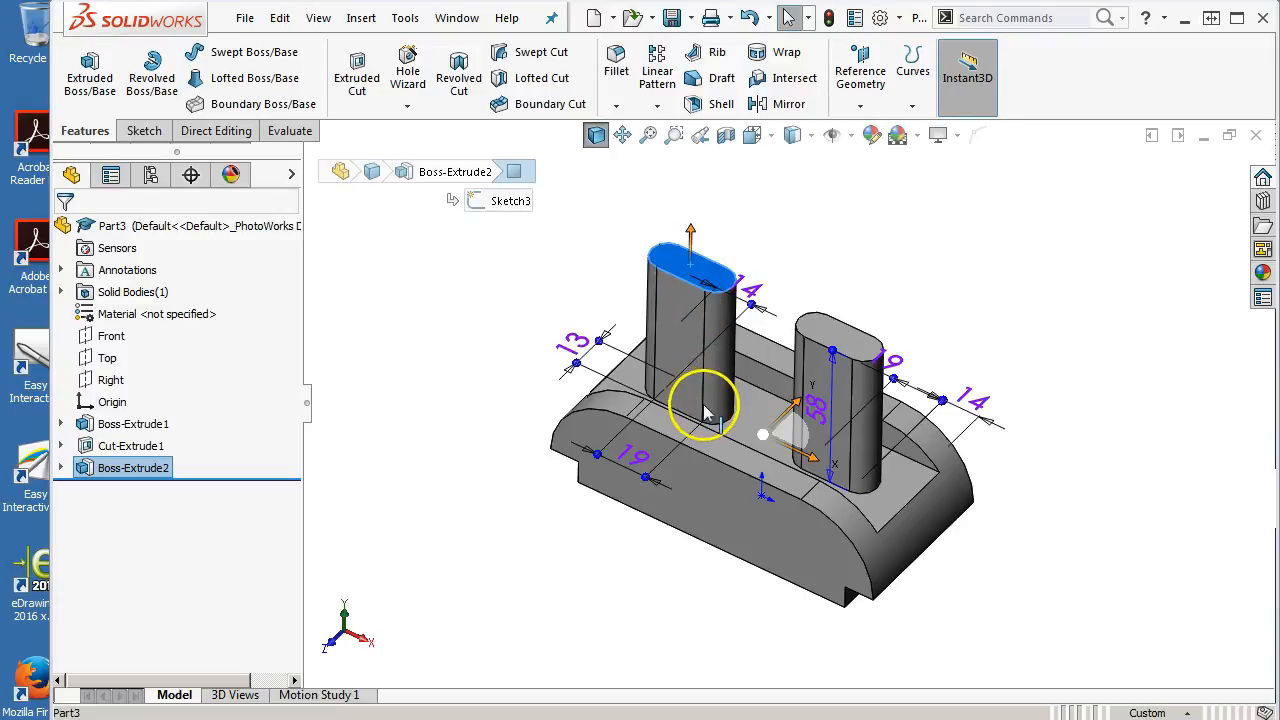
left_click_drag(692, 228, 662, 535)
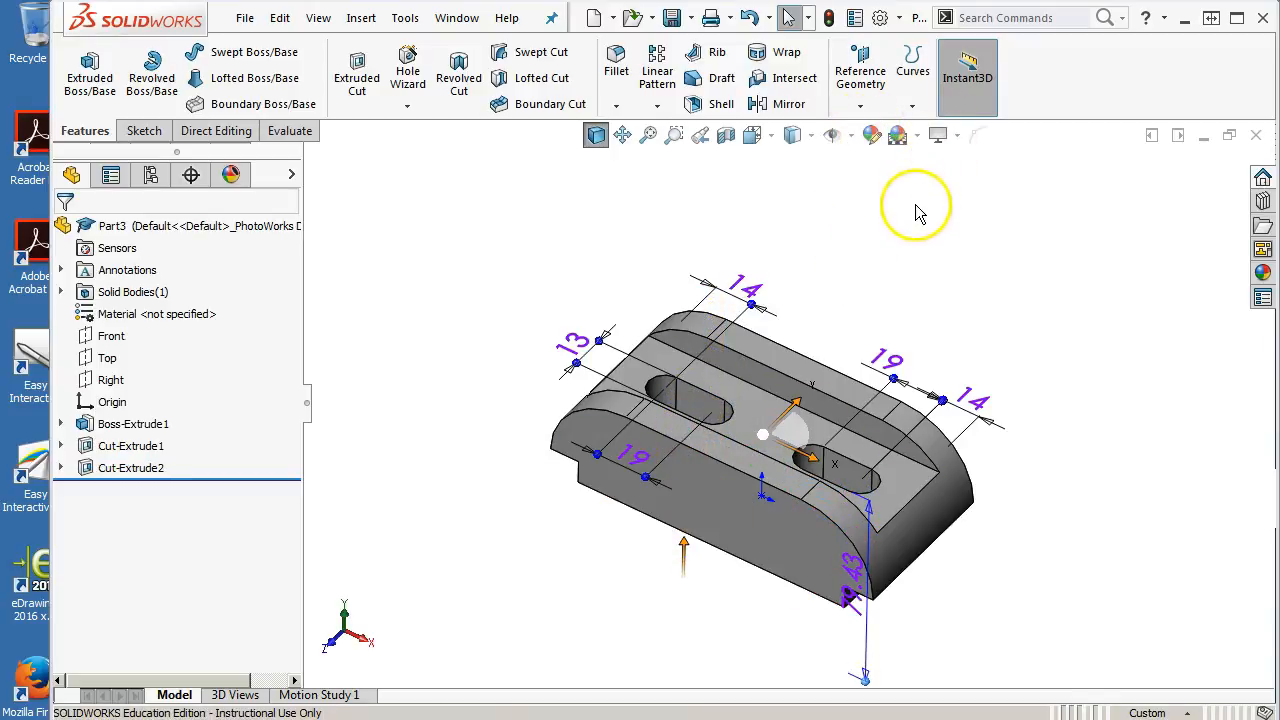
Edit the slot cut feature and set its end condition to Up To Next
middle_click_drag(906, 263, 894, 337)
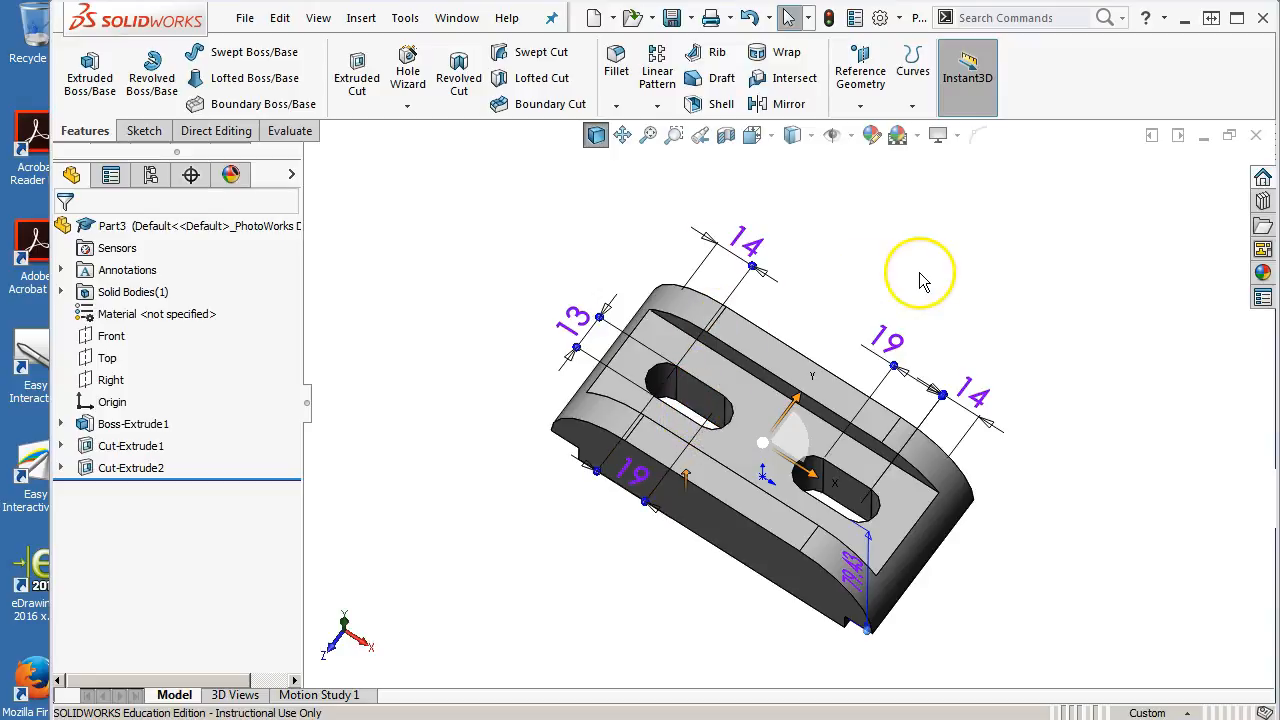
middle_click_drag(915, 272, 913, 229)
mouse_move(700, 500)
left_mouse_down()
mouse_move(686, 320)
mouse_move(682, 507)
left_mouse_up()
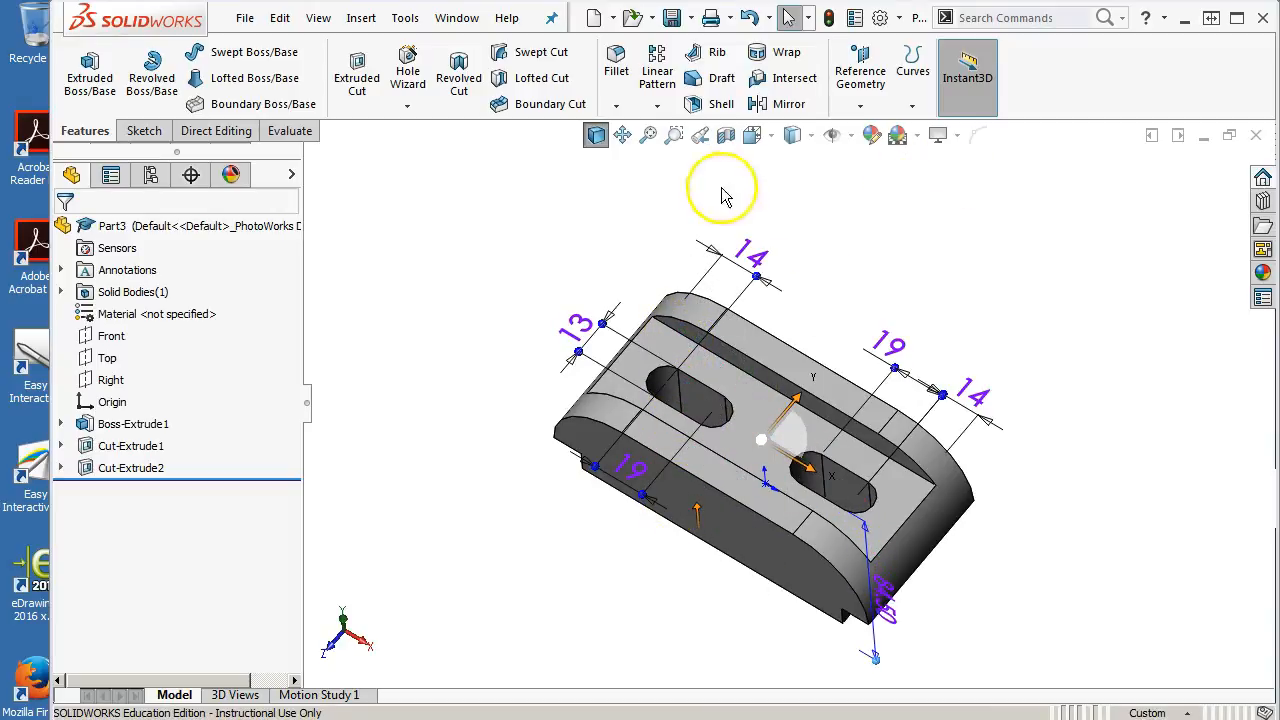
left_click(876, 218)
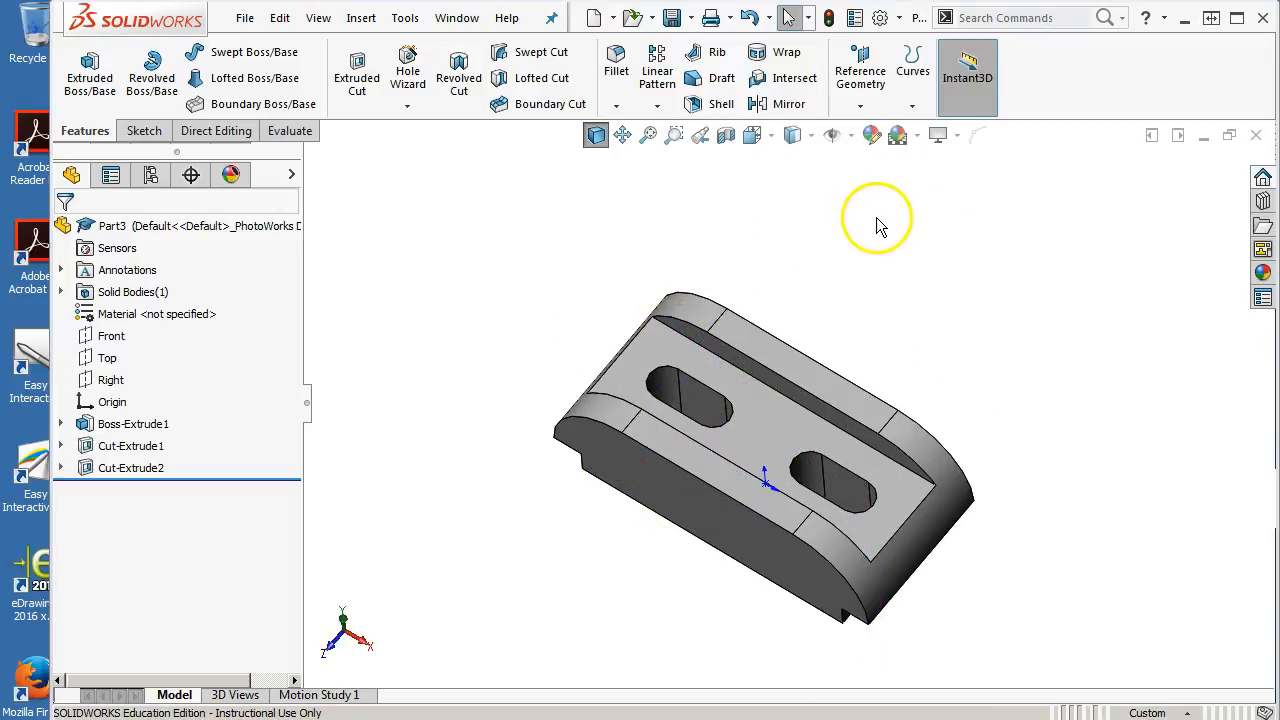
left_click(118, 468)
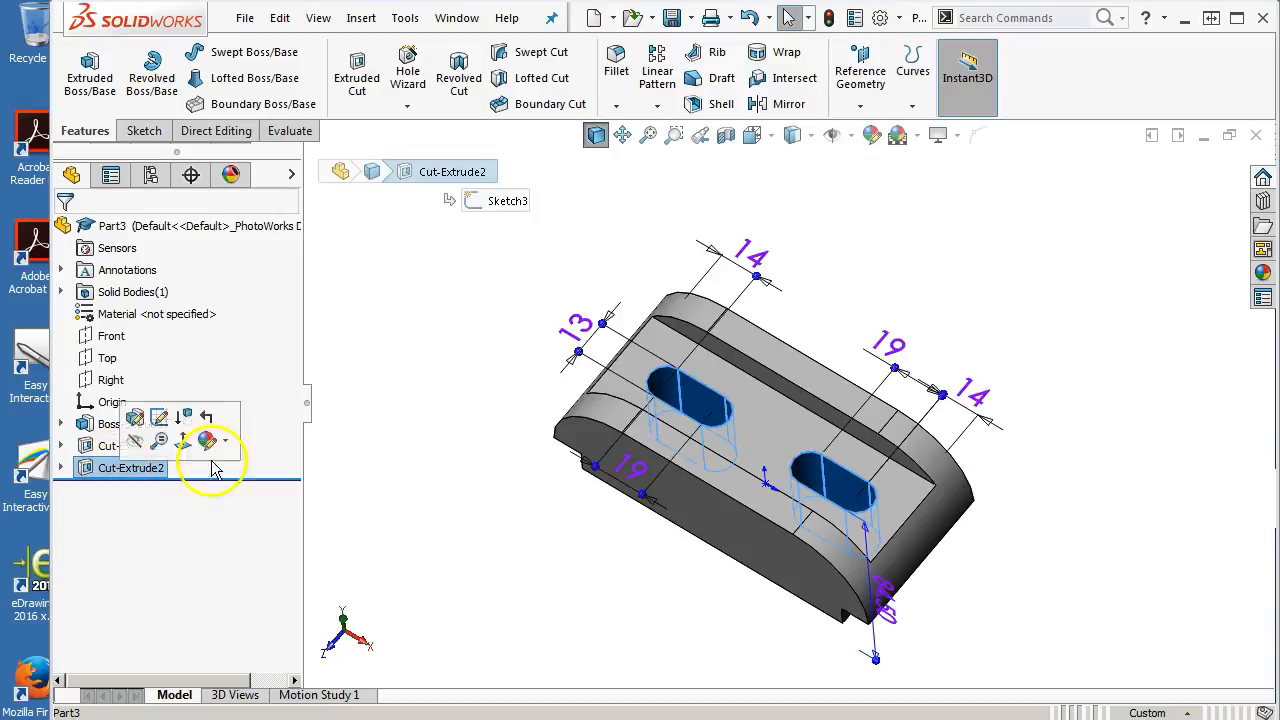
right_click(120, 467)
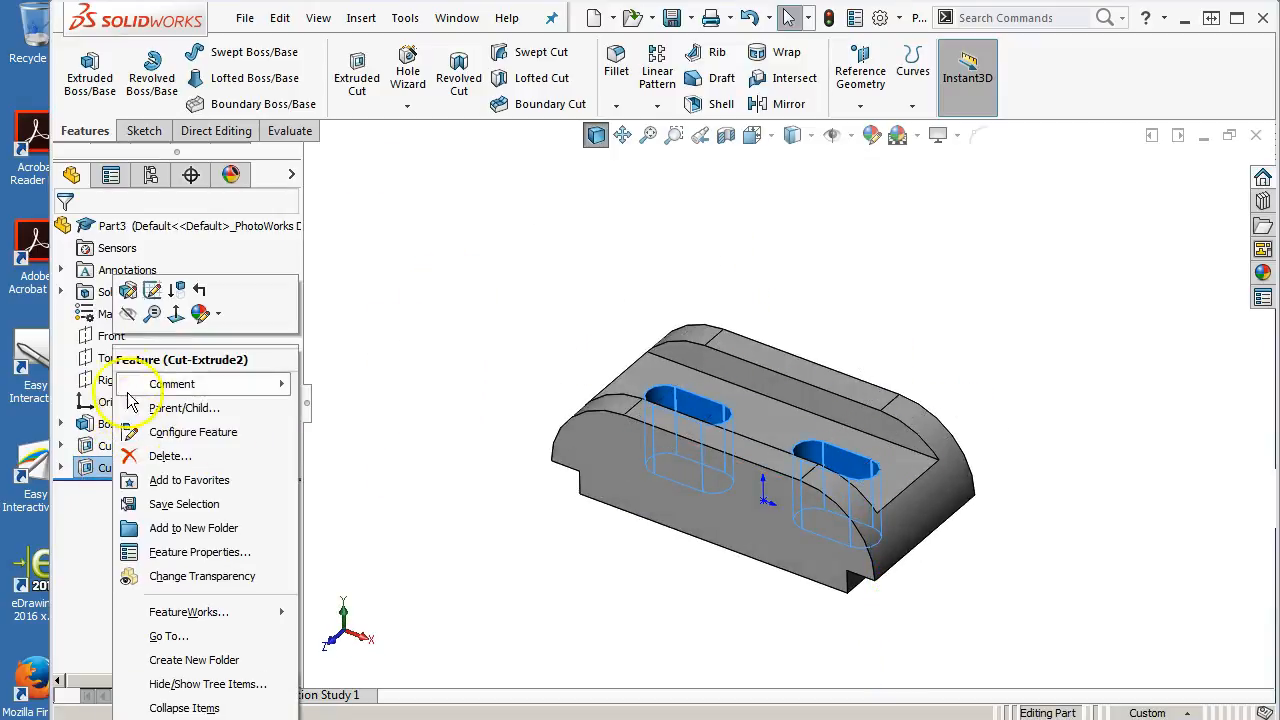
left_click(128, 291)
left_click(122, 326)
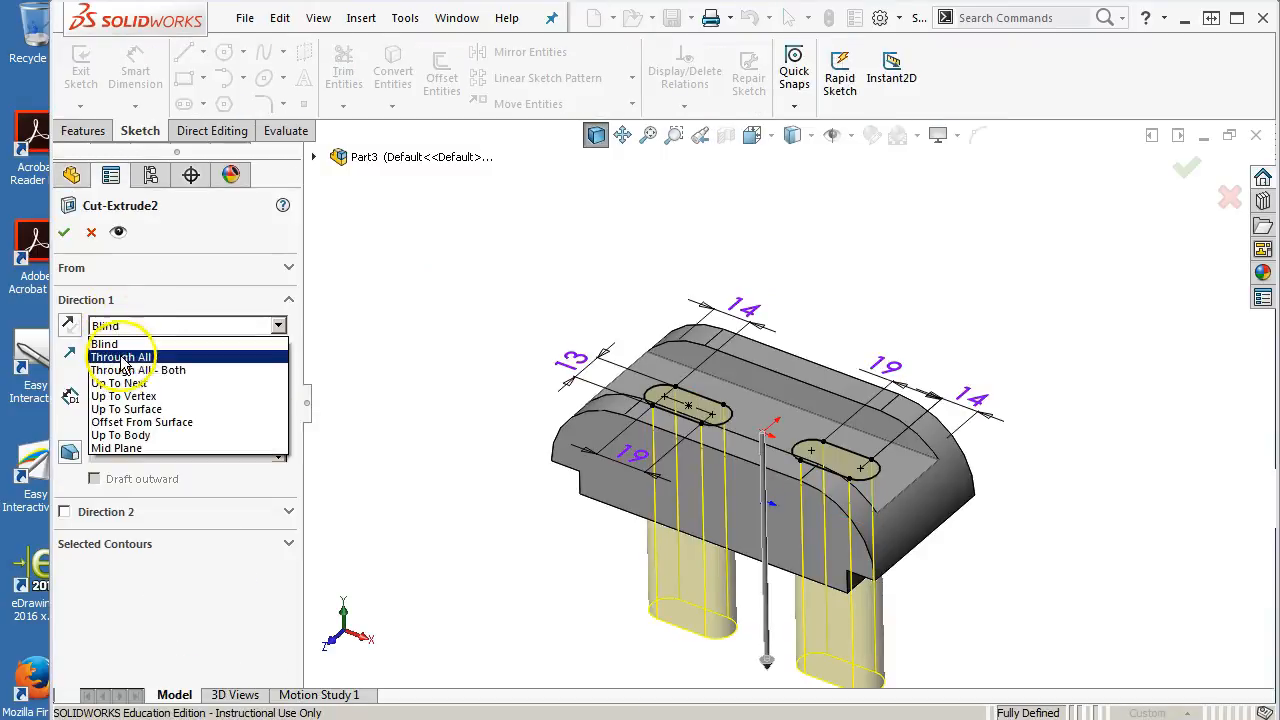
left_click(120, 383)
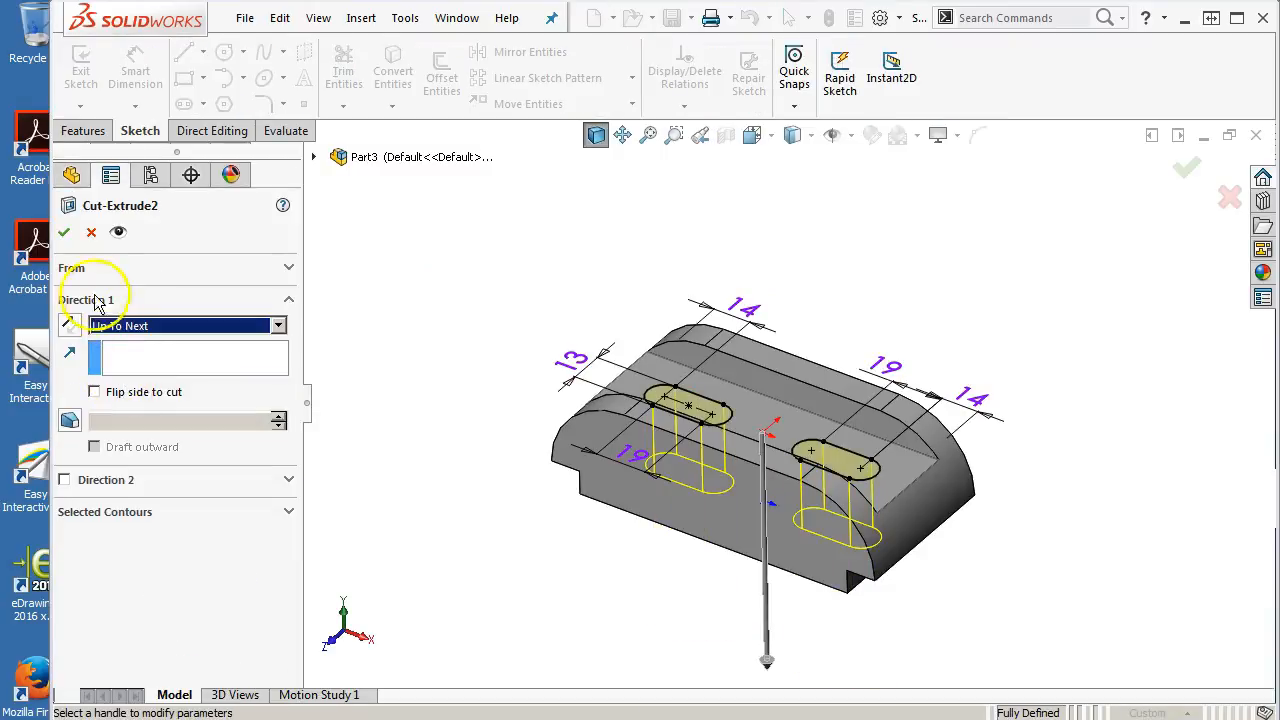
left_click(66, 234)
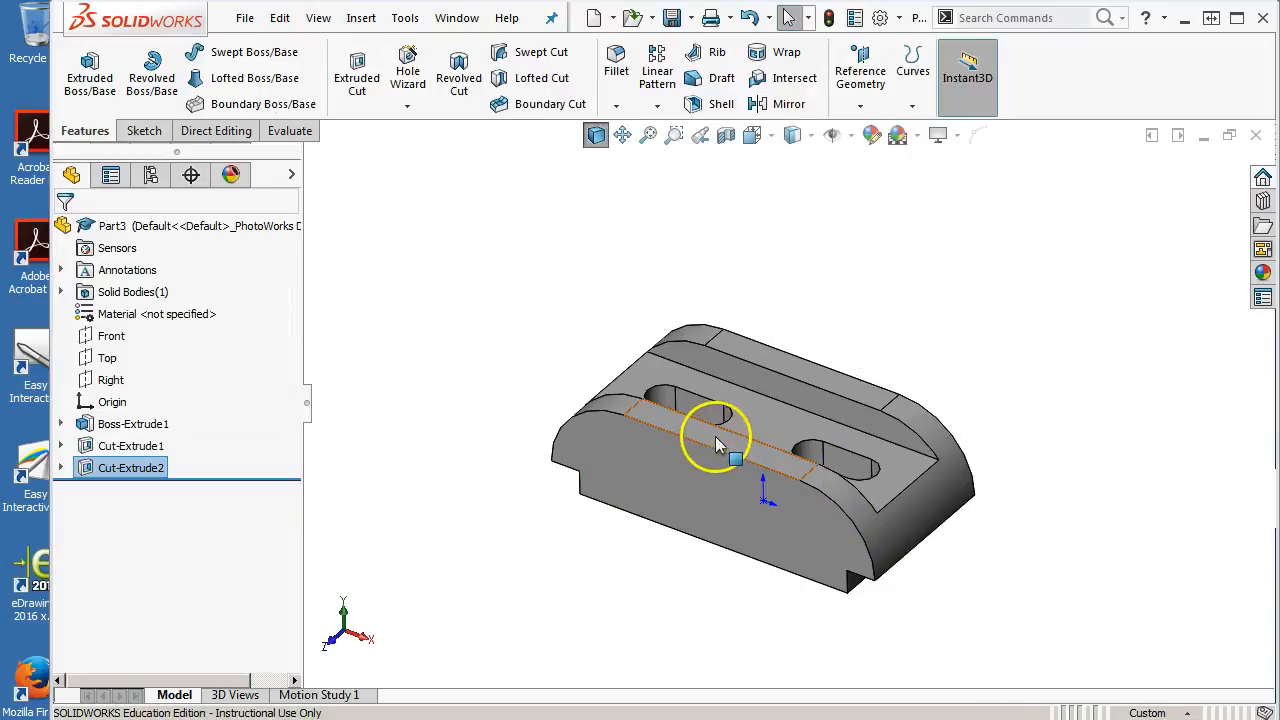
Select the channel's top edges and turn off Instant3D
left_click(710, 445)
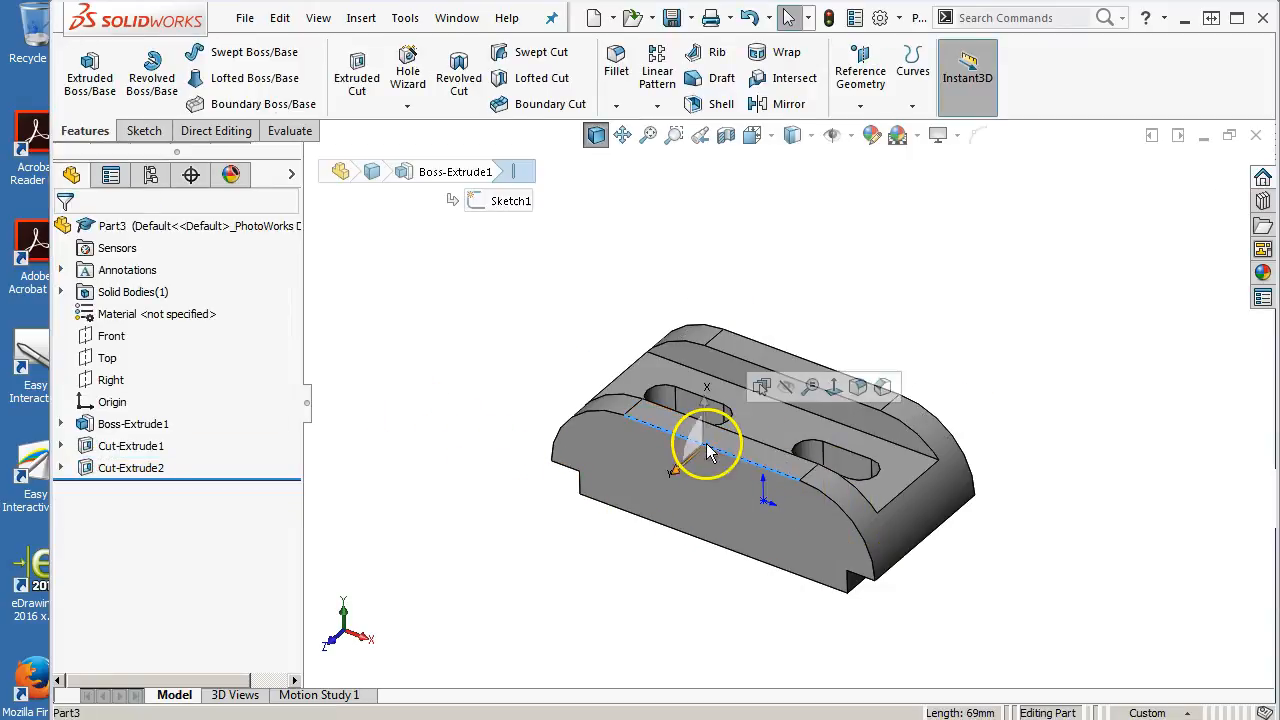
left_click(793, 362, "ctrl")
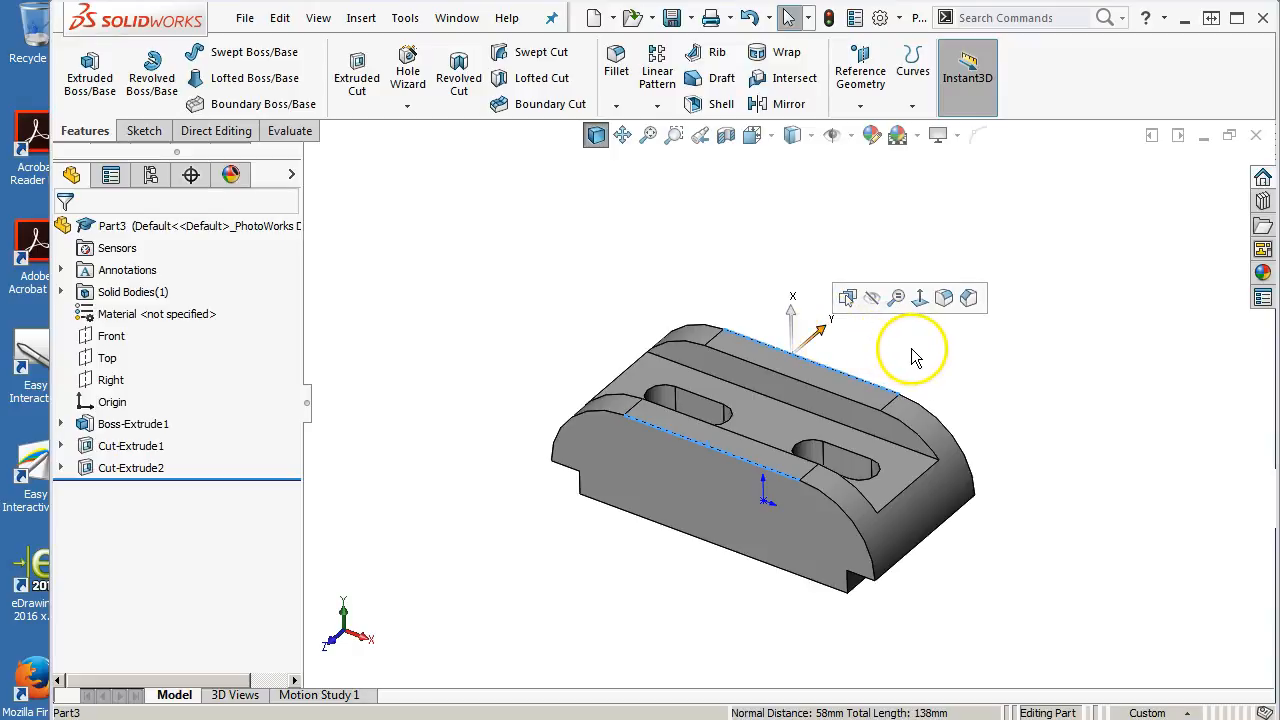
left_click(990, 84)
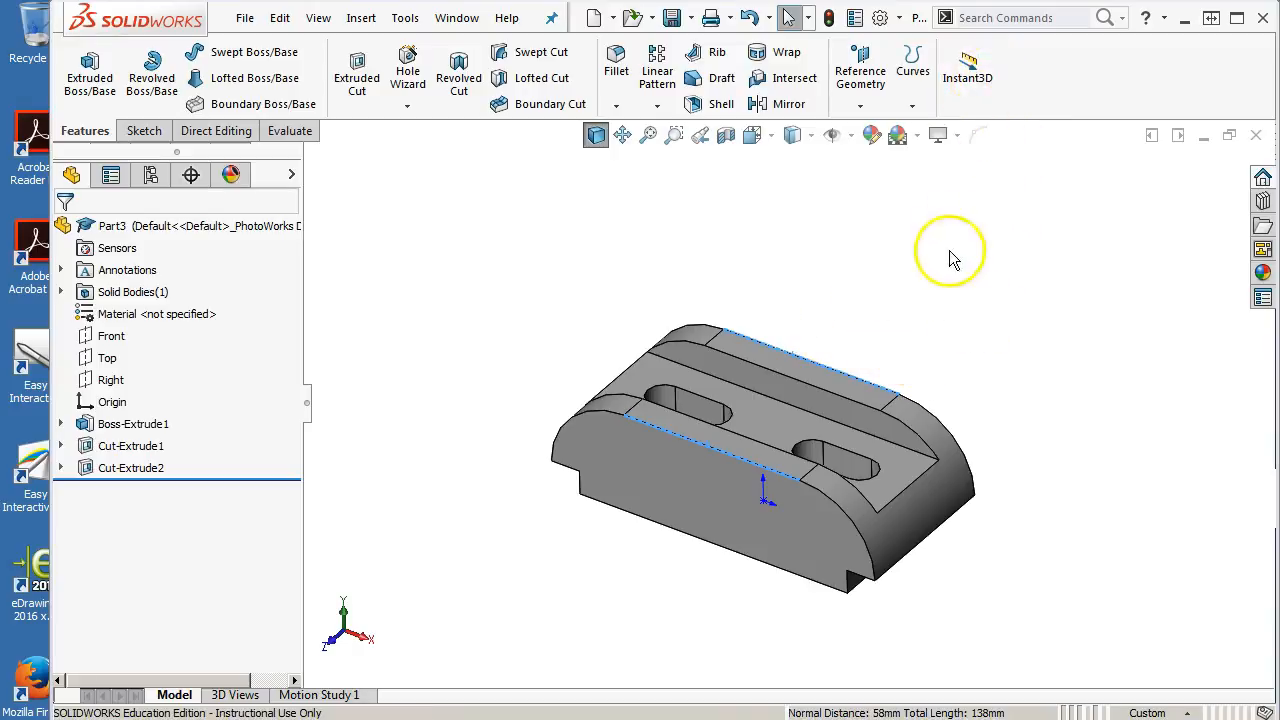
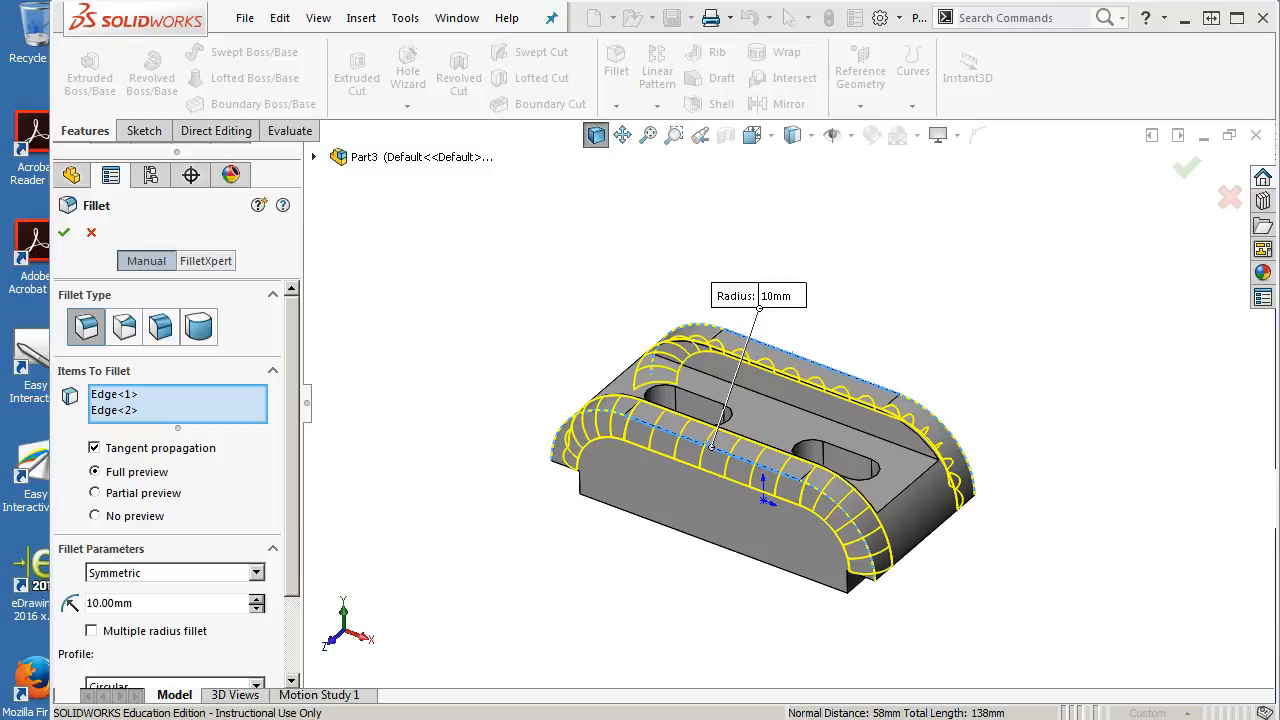
Set the fillet radius on the two selected edges to 3 mm and accept the fillet
double_click(137, 601)
type("3")
key("Return")
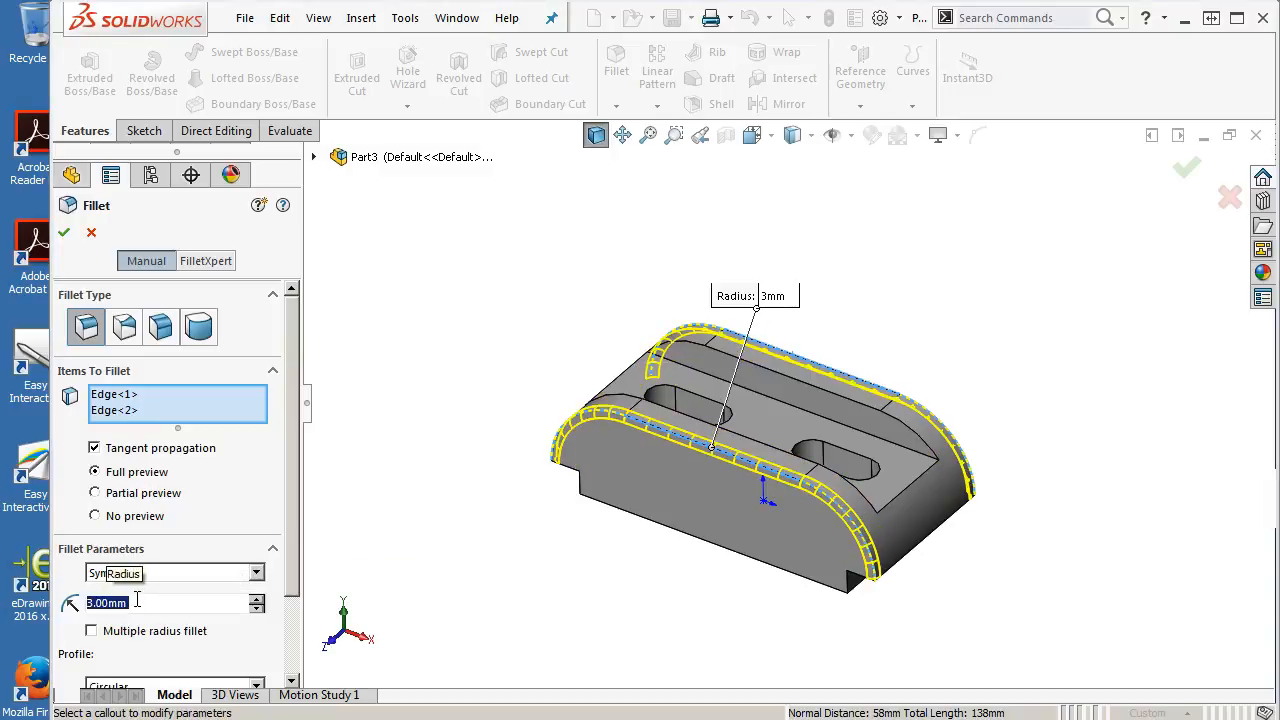
left_click(67, 234)
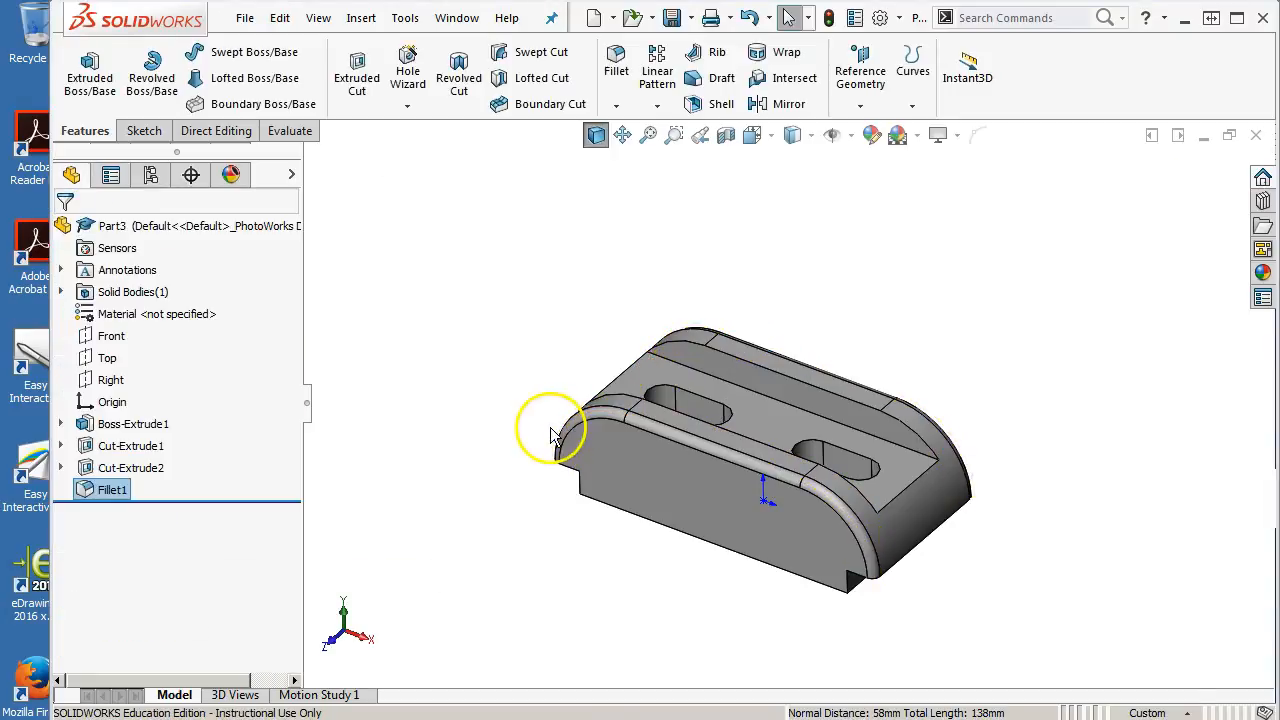
Save the part as TECH DRAWING F659 Tail Stock Clamp.SLDPRT in the GTC266 2017S folder and close it
middle_click_drag(617, 240, 599, 261)
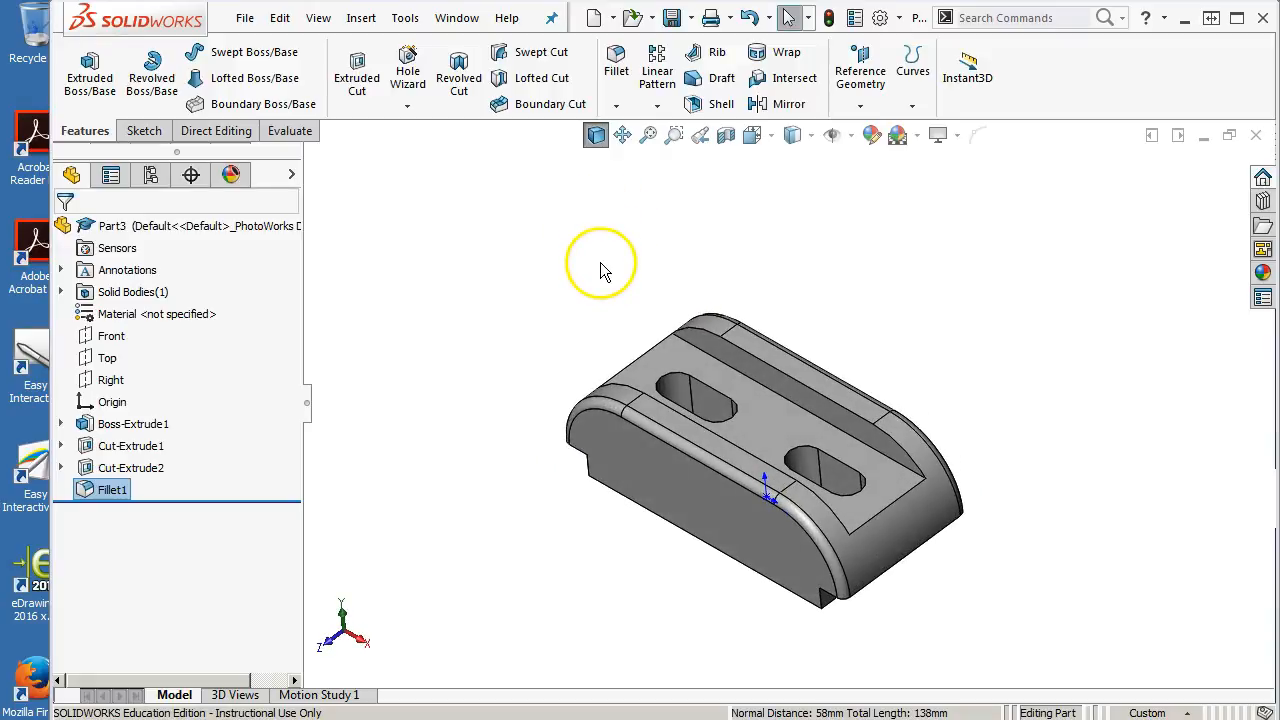
left_click(670, 18)
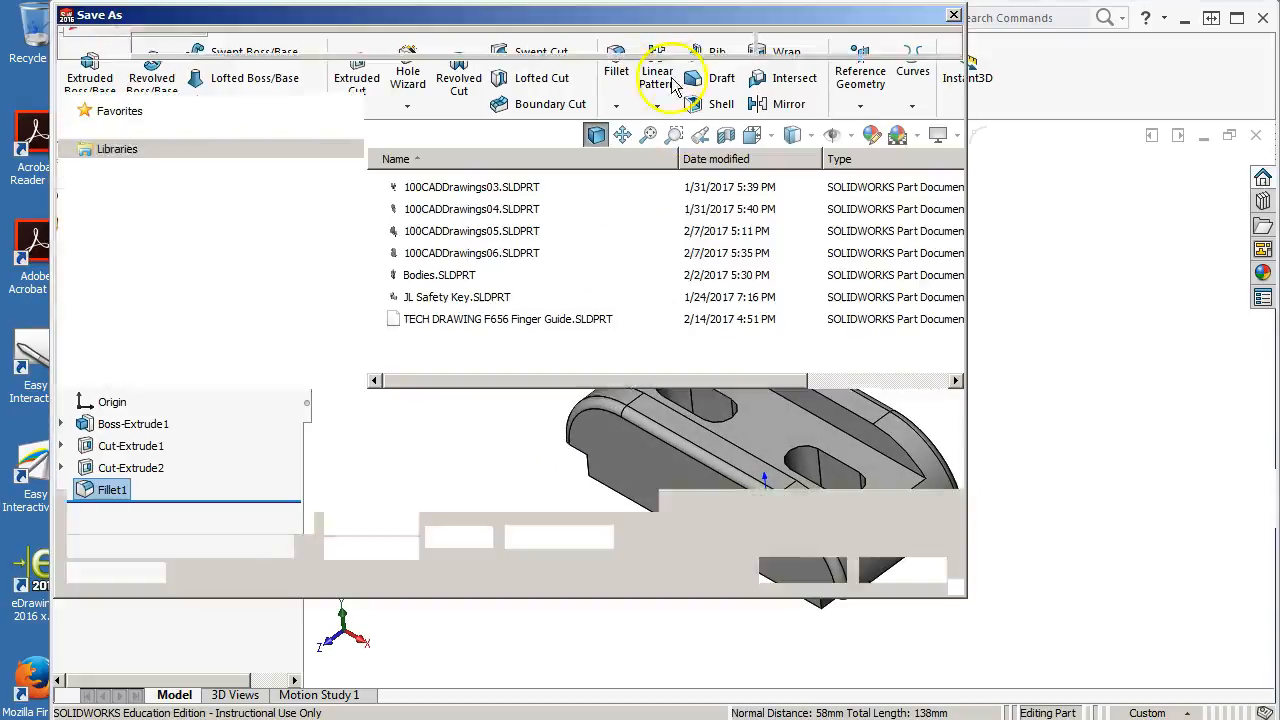
left_click(463, 322)
left_click(297, 411)
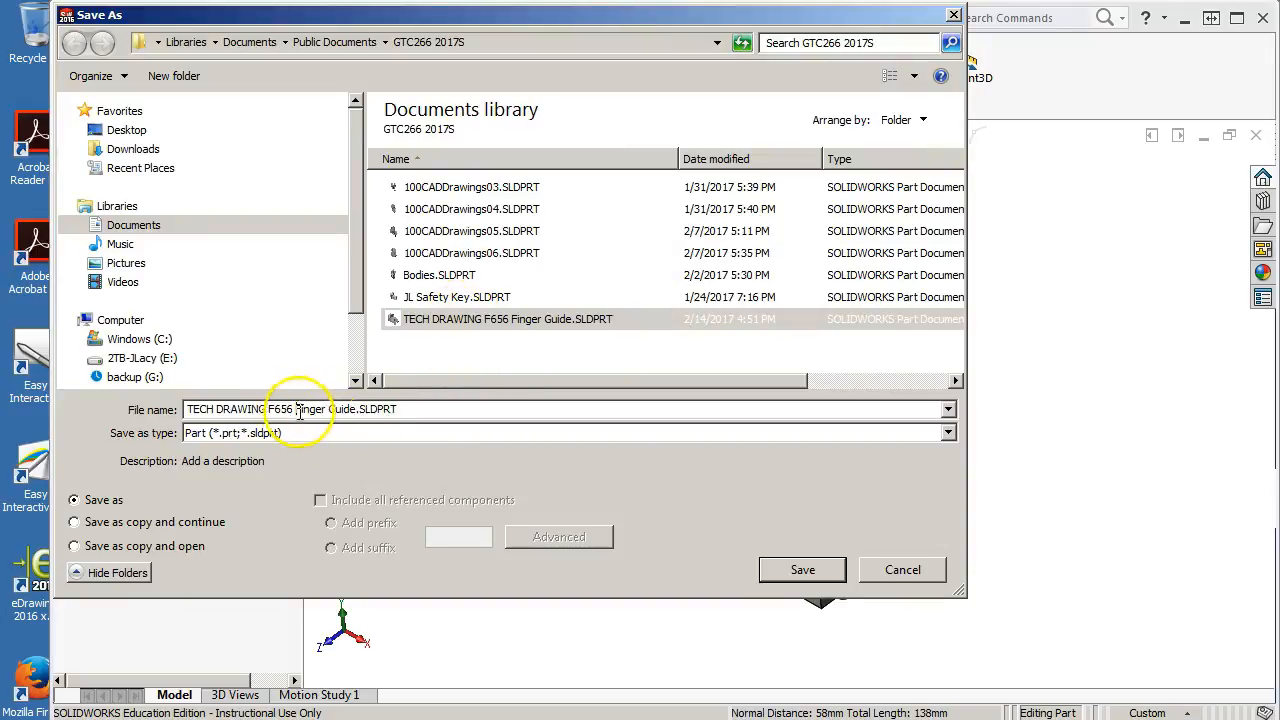
left_click_drag(357, 409, 290, 409)
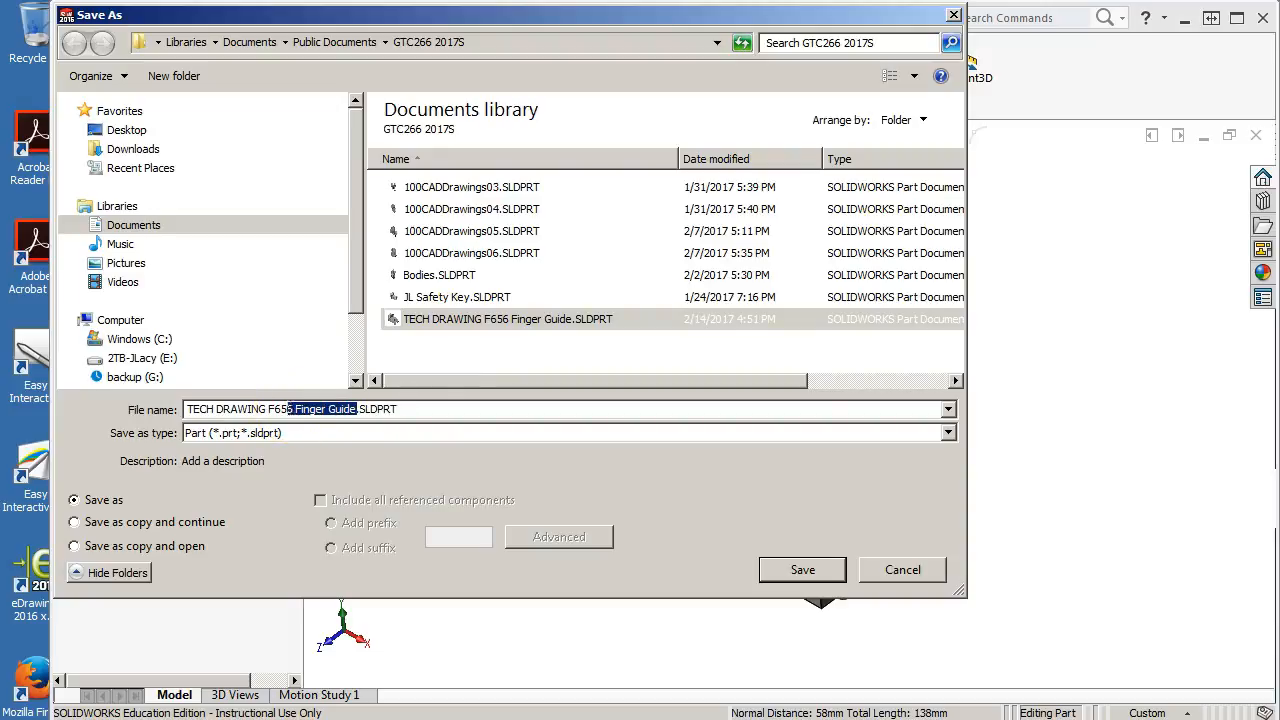
type("9")
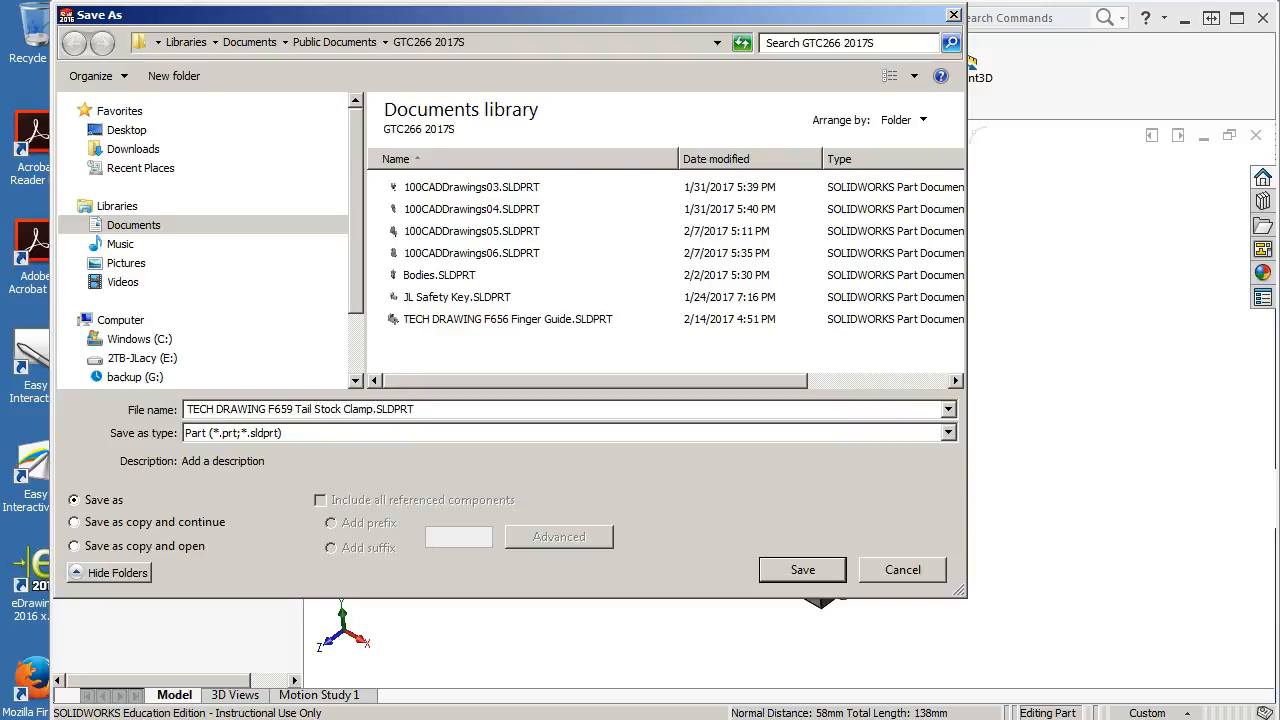
left_click(800, 570)
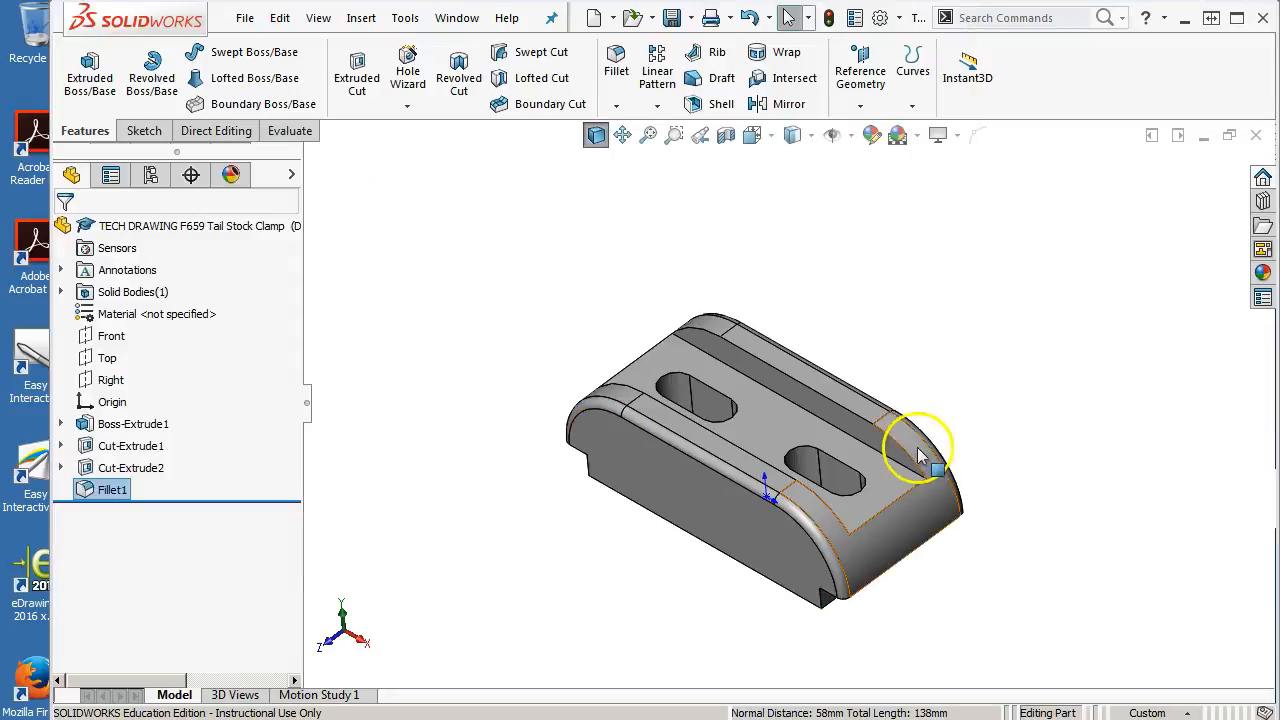
left_click(1256, 136)
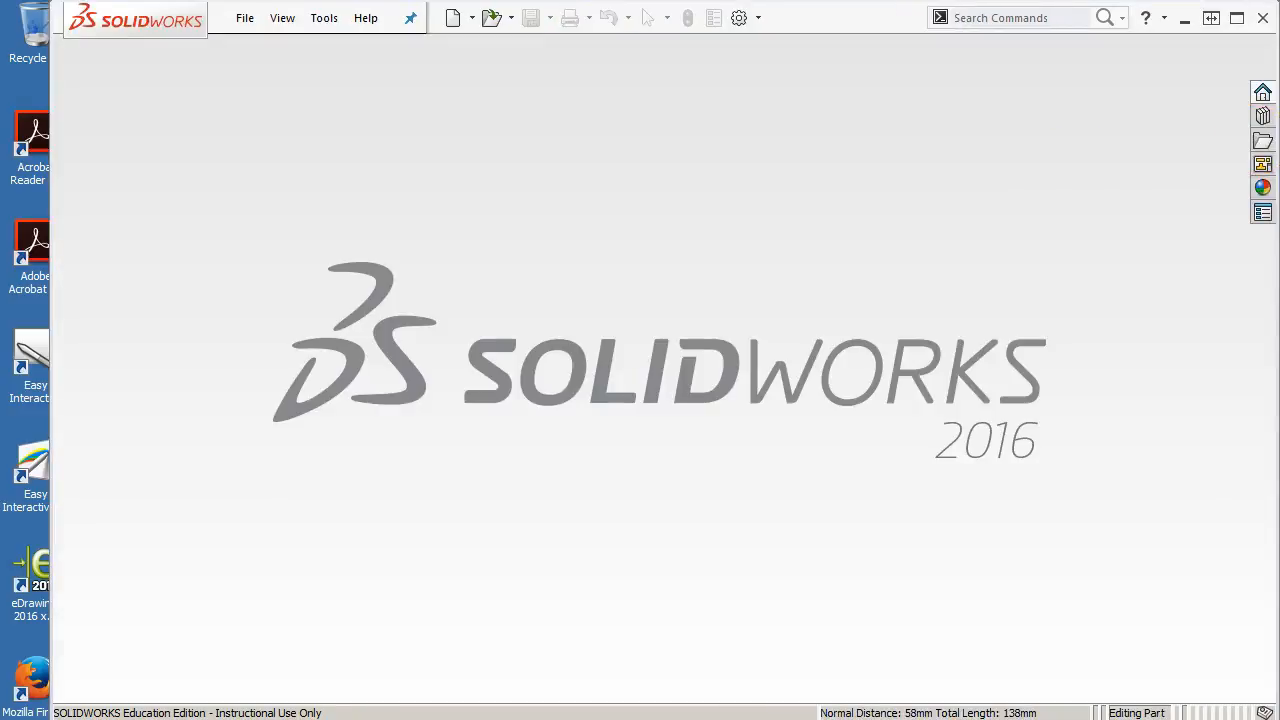
Check the reference drawing, then start a new part from the Part mm template
left_click_drag(1279, 18, 768, 1)
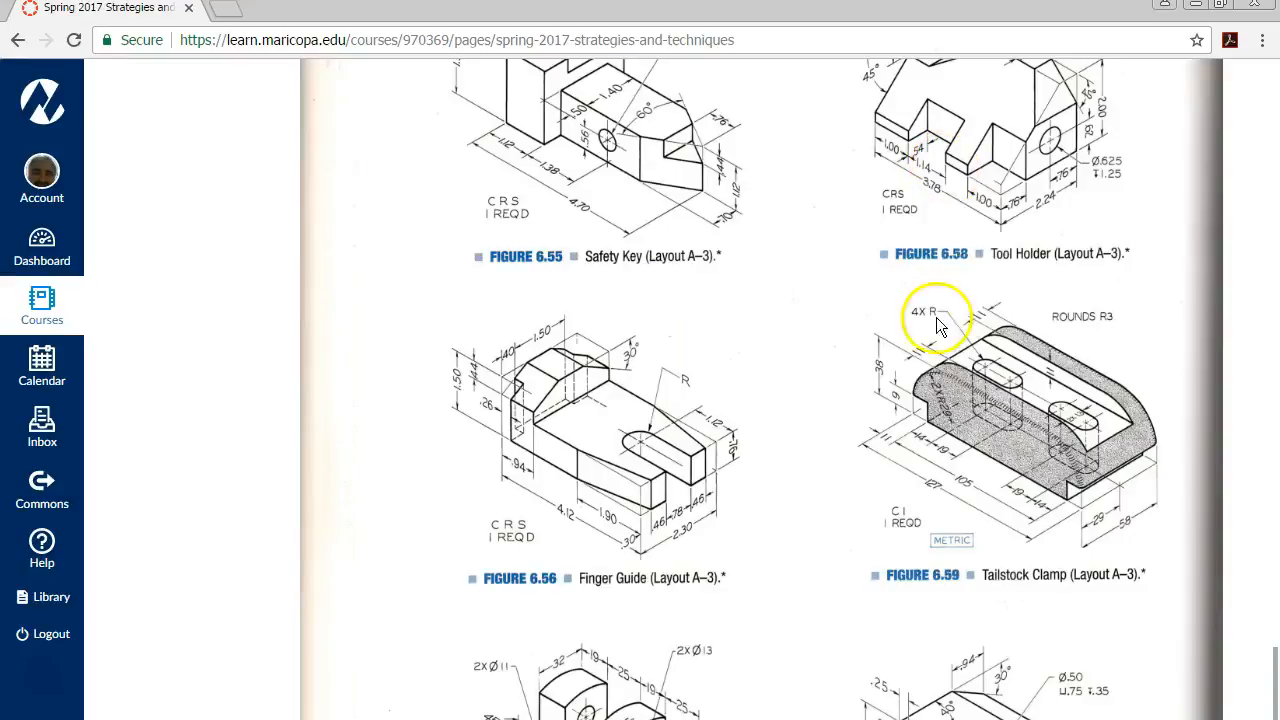
scroll(880, 343, "down", 4)
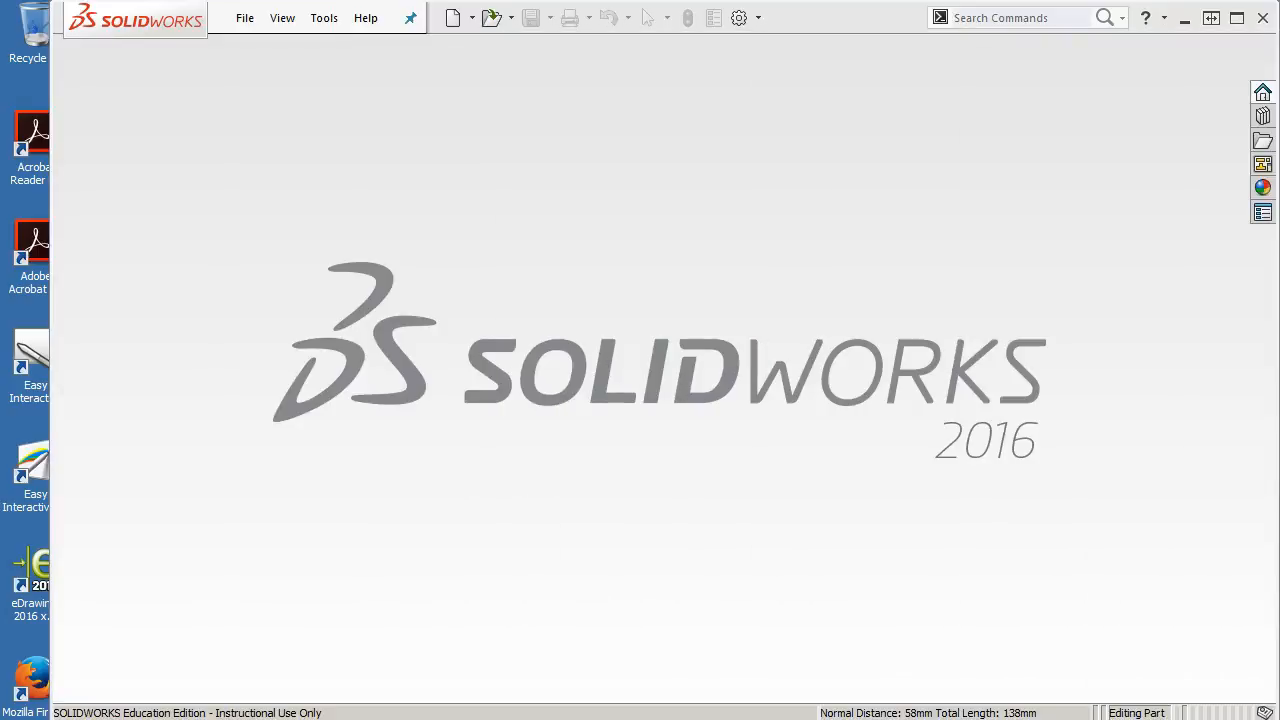
left_click(245, 19)
left_click(270, 50)
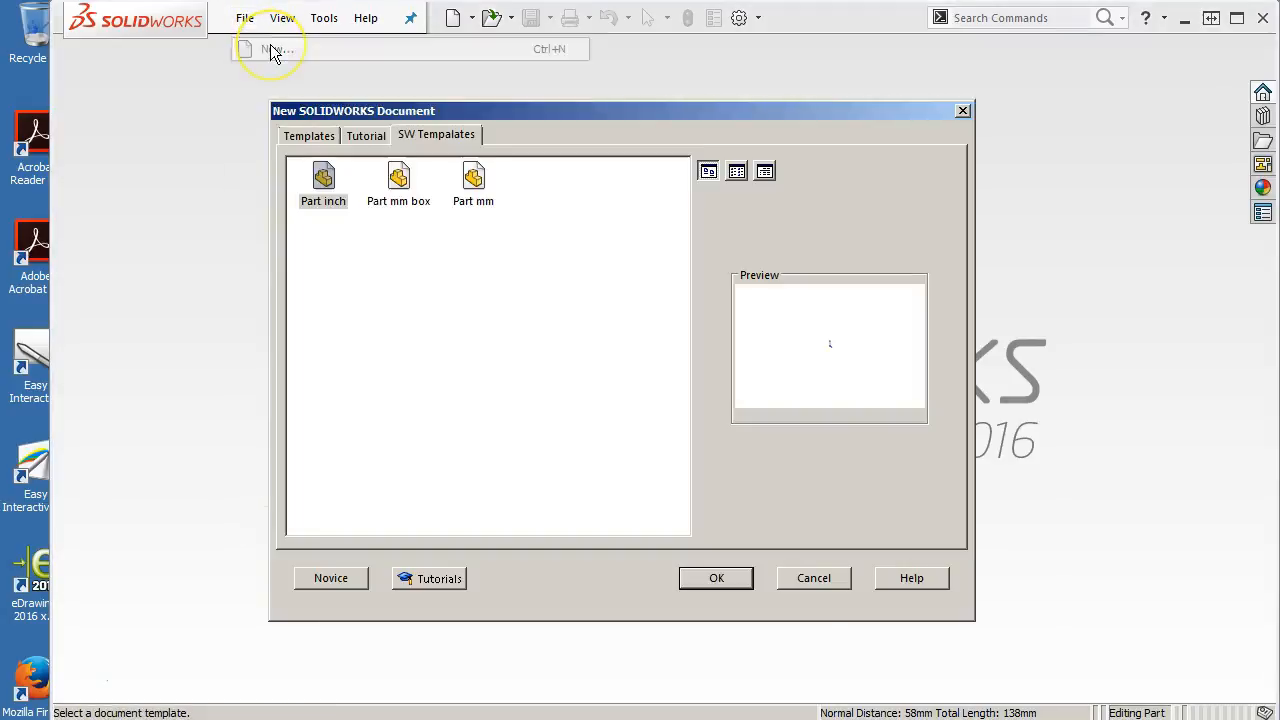
double_click(474, 185)
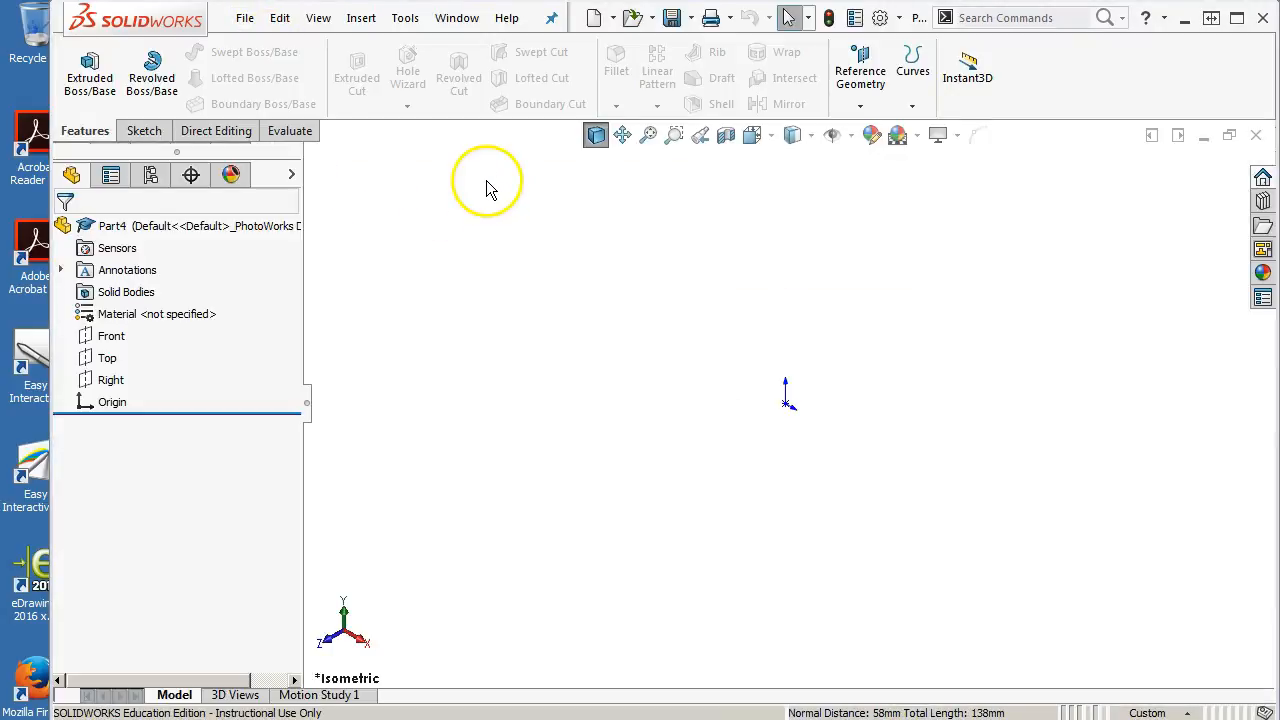
Open a sketch on the Front plane and draw an infinite vertical construction centerline through the origin
left_click(110, 336)
left_click(120, 312)
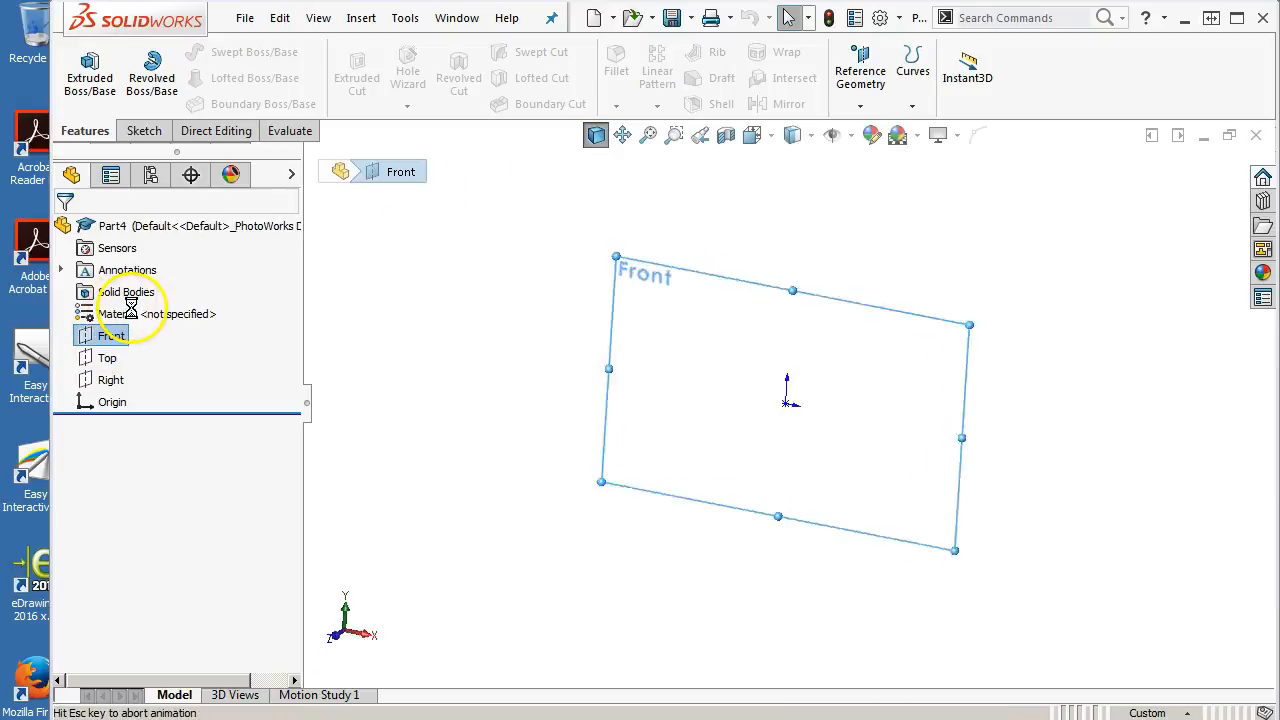
left_click(201, 55)
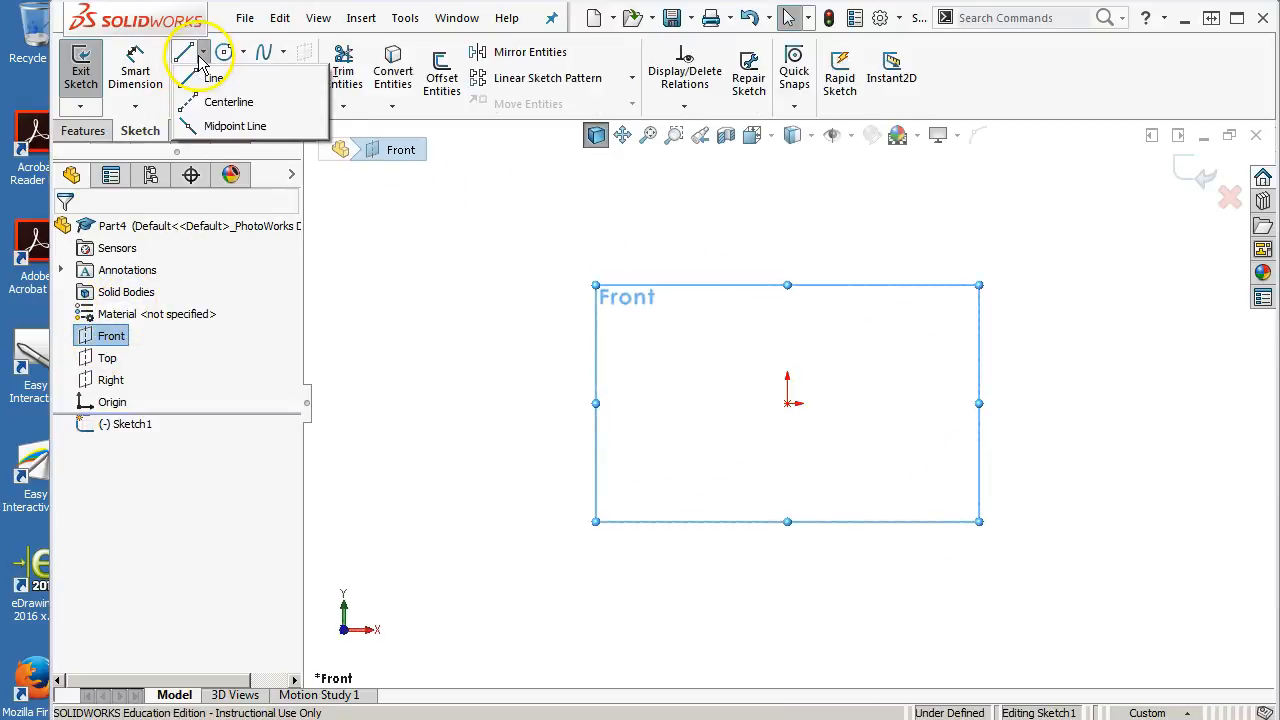
left_click(212, 105)
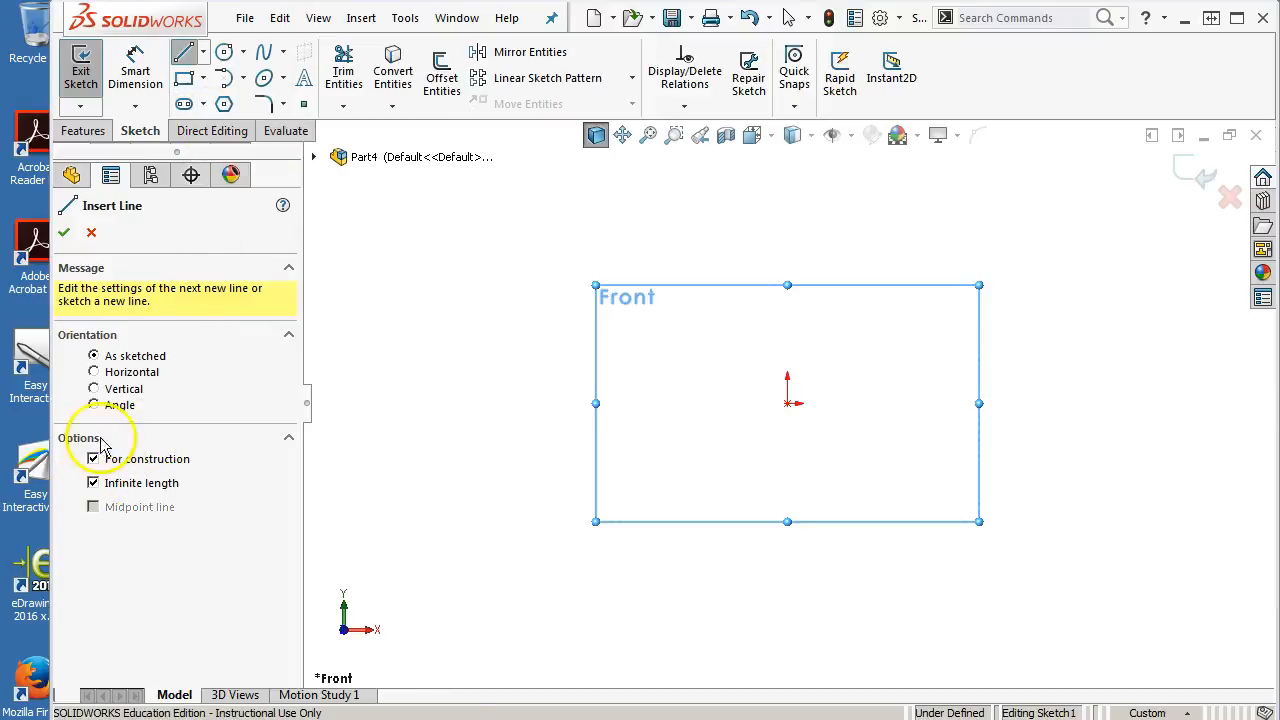
left_click(94, 388)
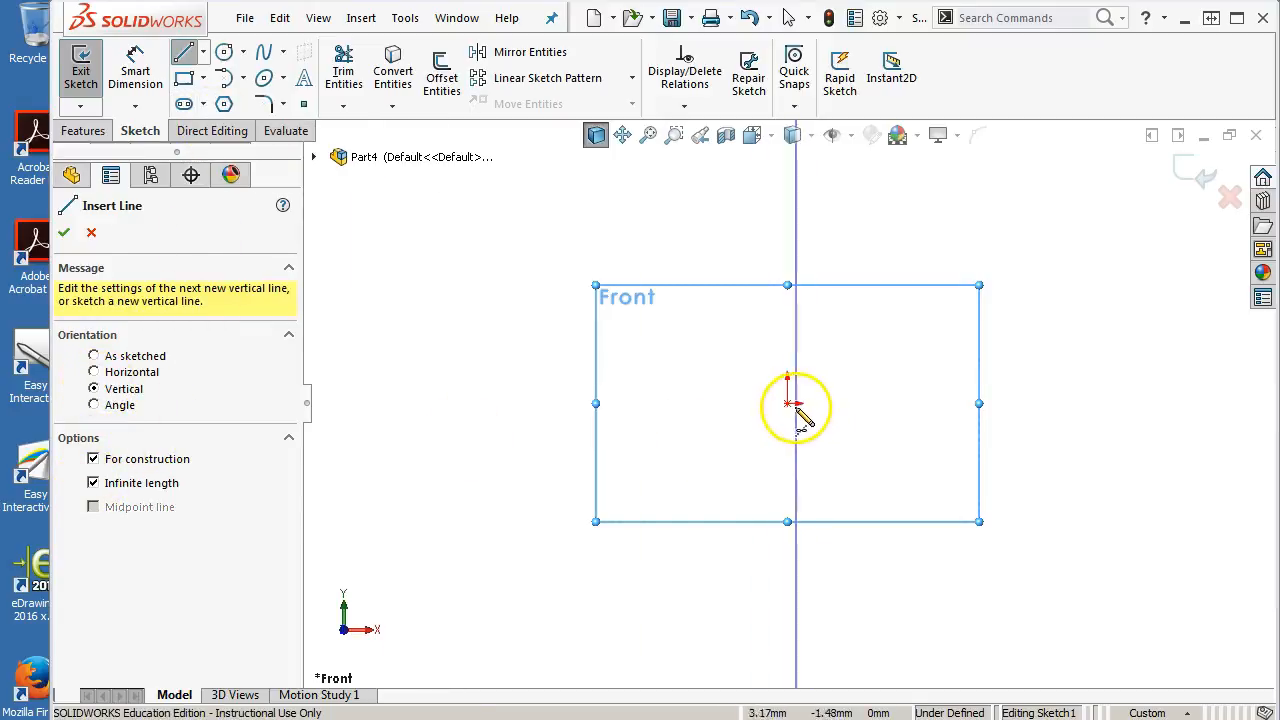
left_click(789, 404)
key("Escape")
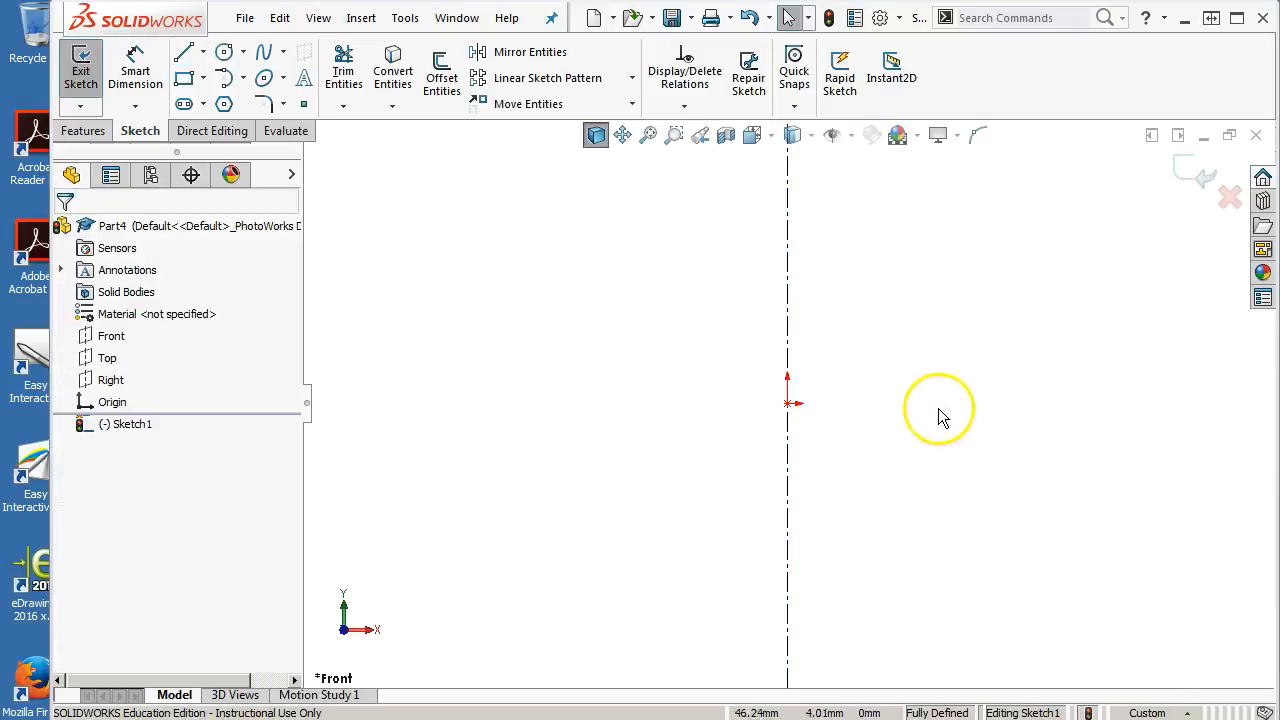
Activate Dynamic Mirror with the vertical centerline as the mirror line
left_click(393, 28)
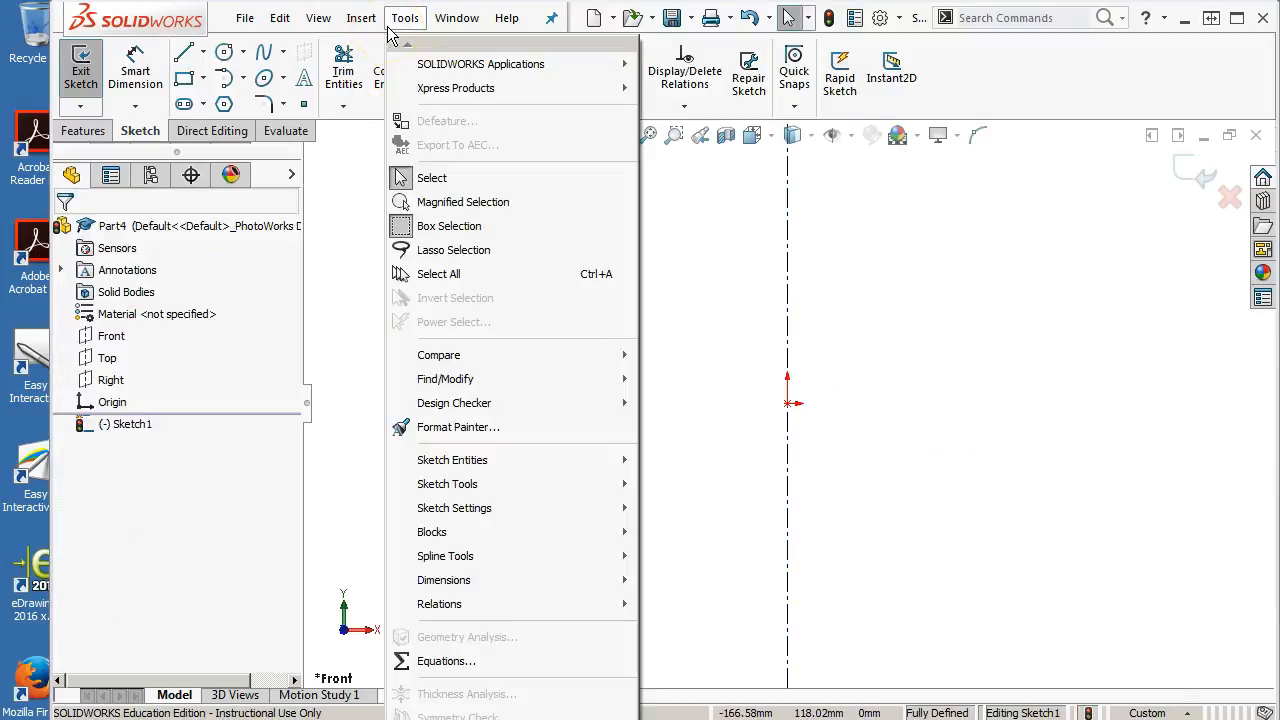
mouse_move(447, 487)
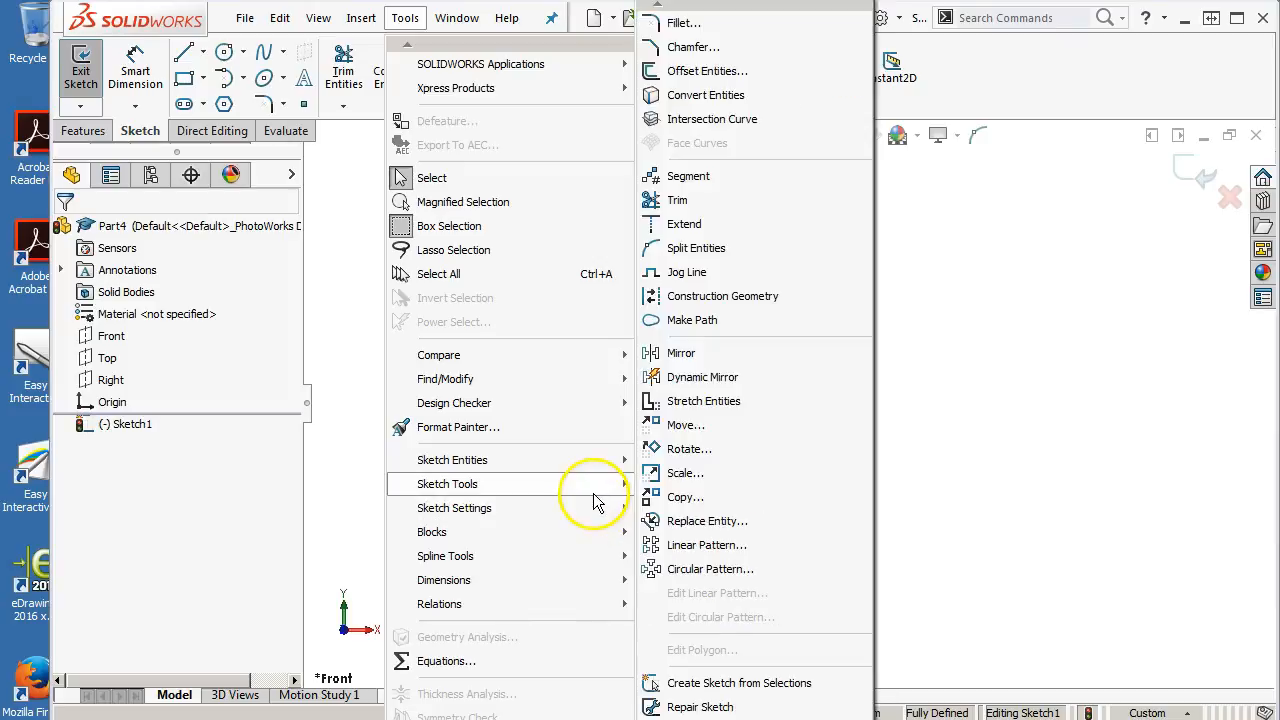
left_click(700, 377)
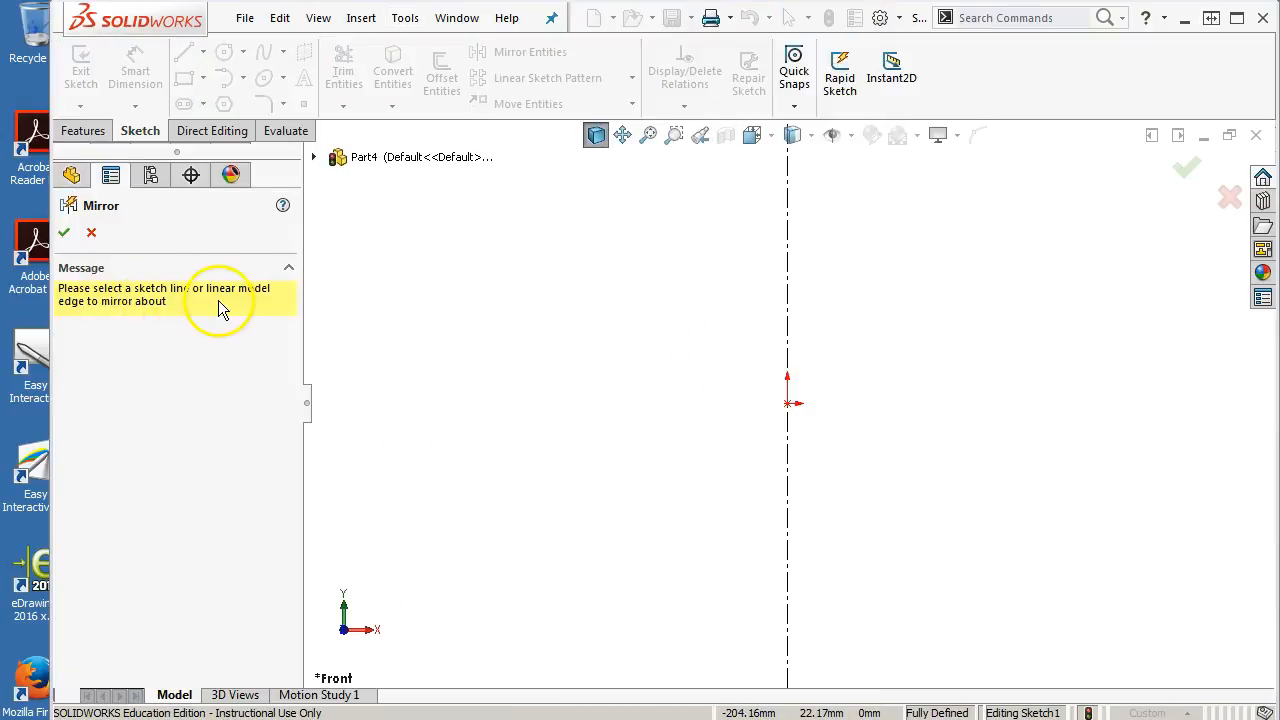
left_click(791, 323)
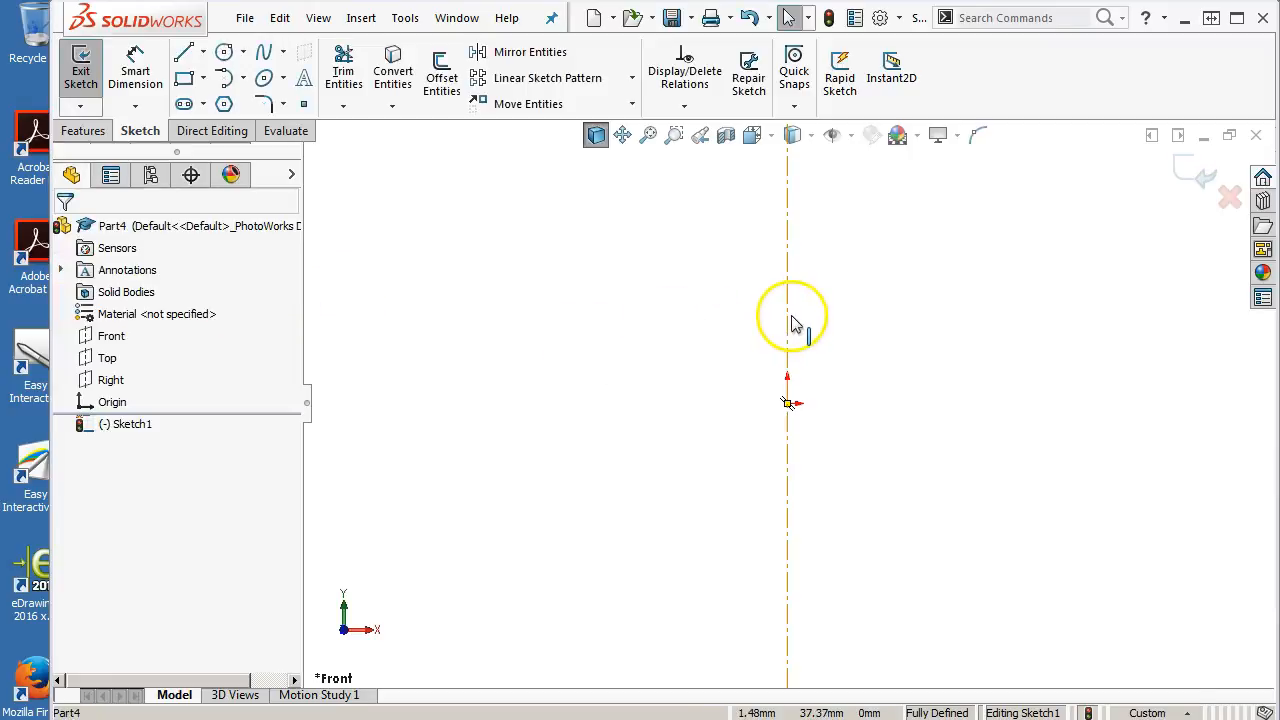
Sketch a mirrored stepped profile: a block with a central bottom notch and two thin upright tabs beside the centerline
left_click(185, 55)
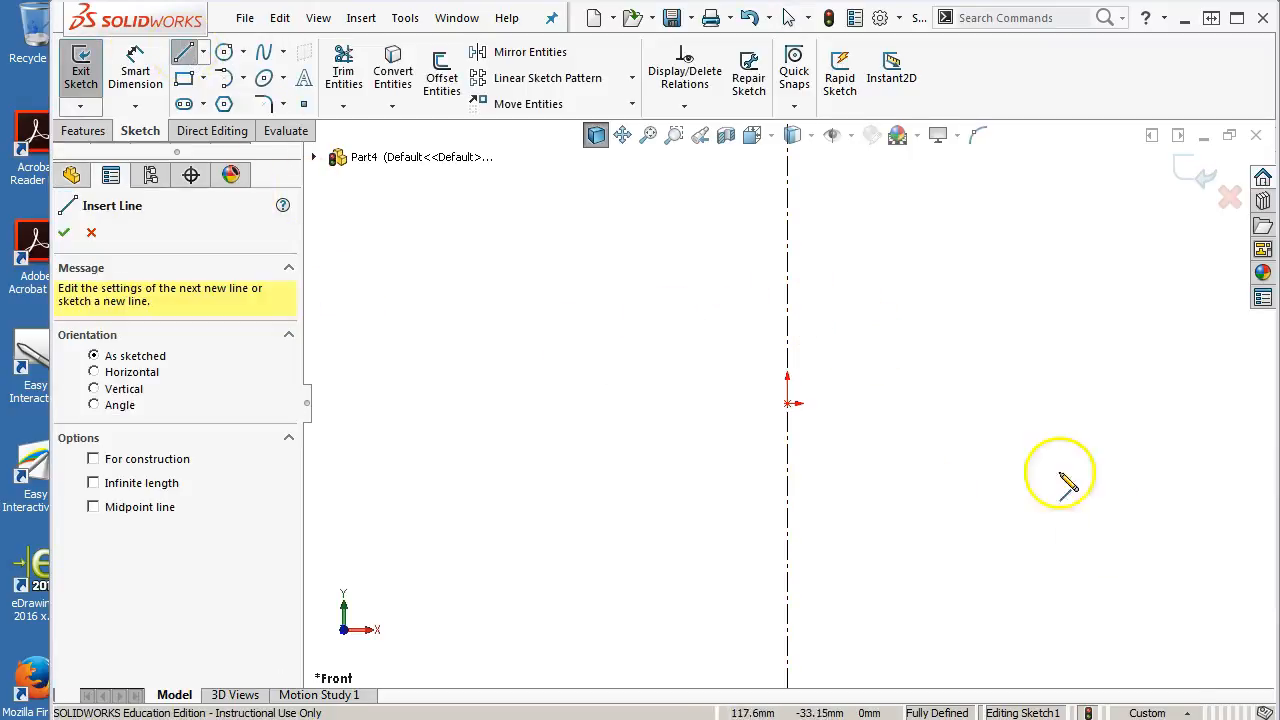
left_click(787, 327)
left_click(867, 327)
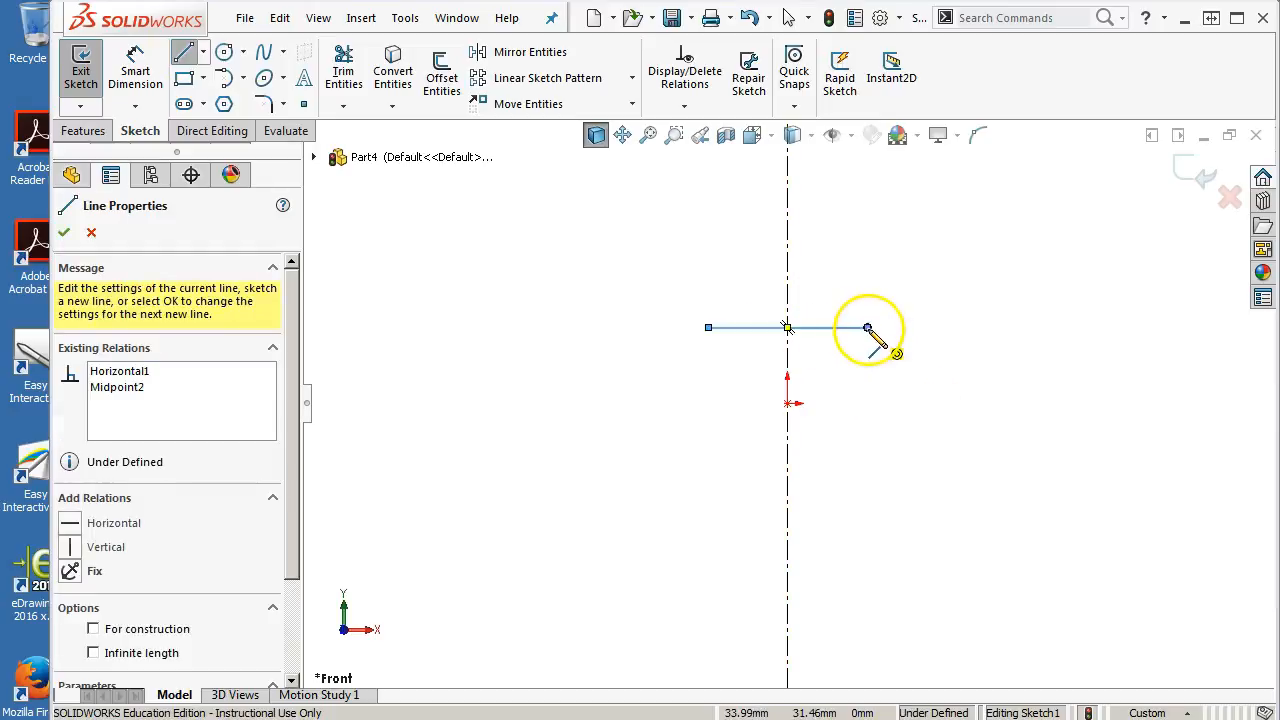
left_click(867, 403)
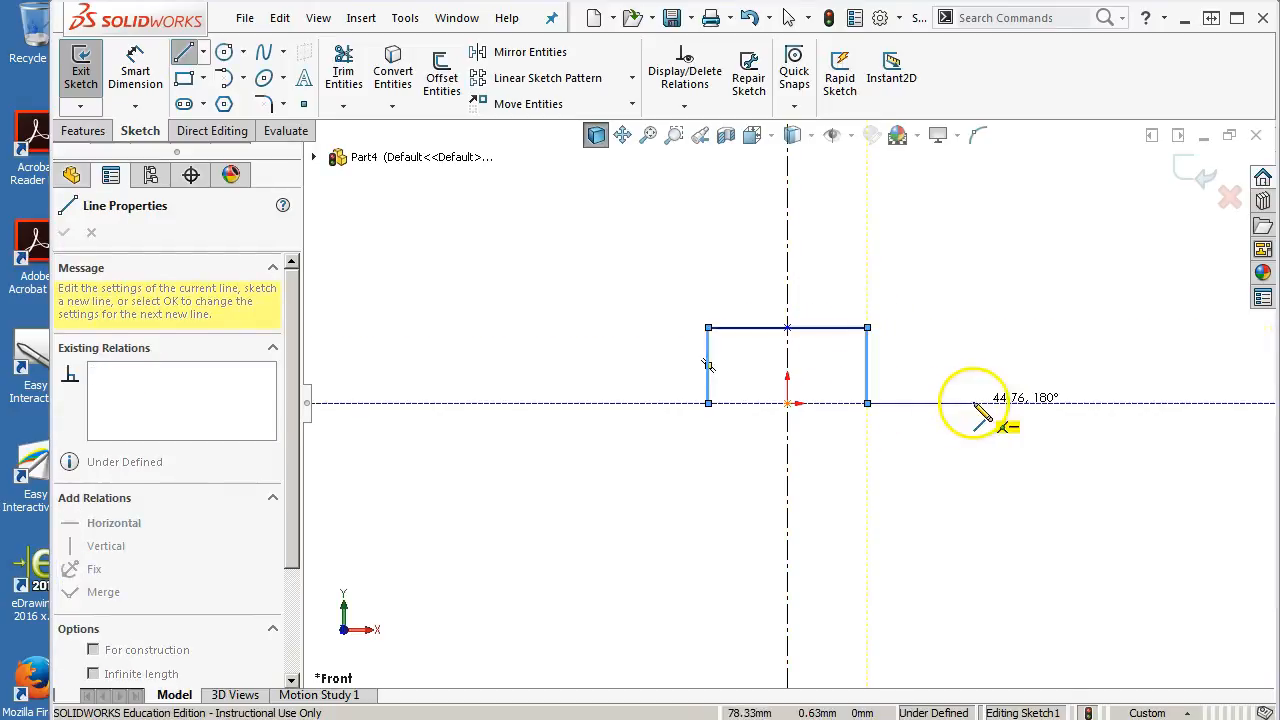
left_click(1049, 403)
left_click(1049, 290)
left_click(851, 289)
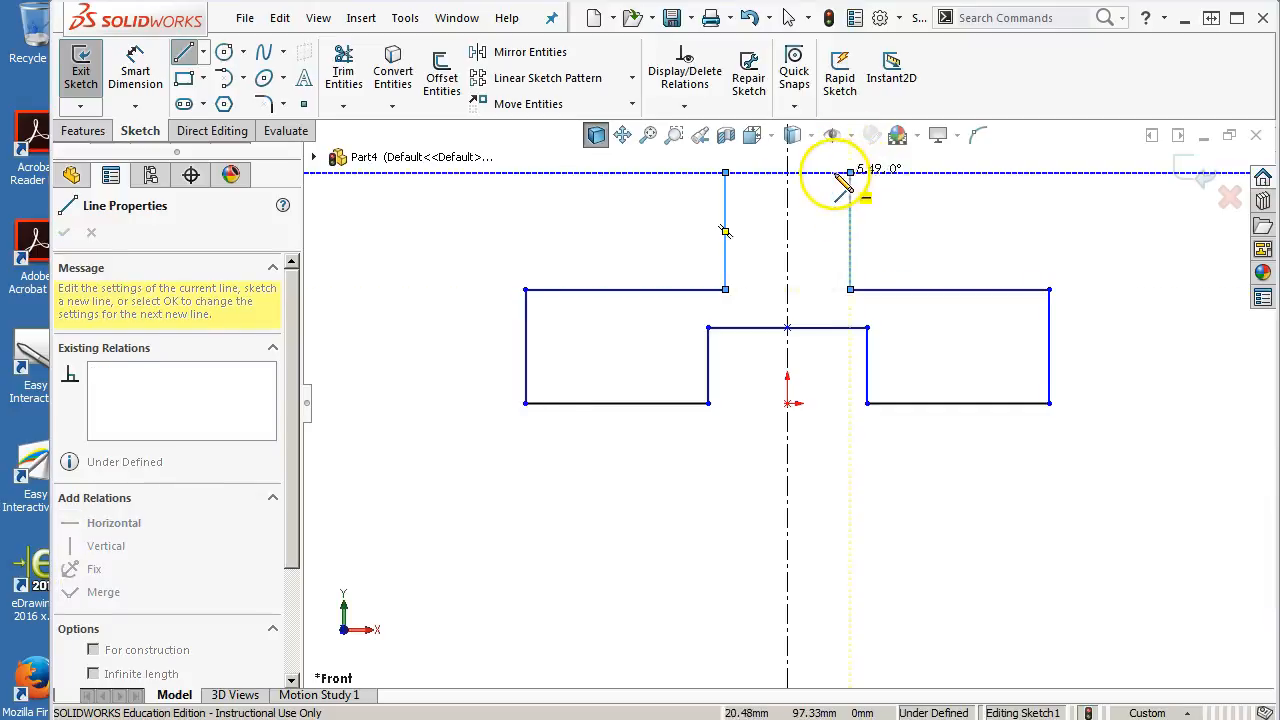
left_click(850, 173)
left_click(814, 173)
left_click(814, 290)
left_click(787, 290)
key("Escape")
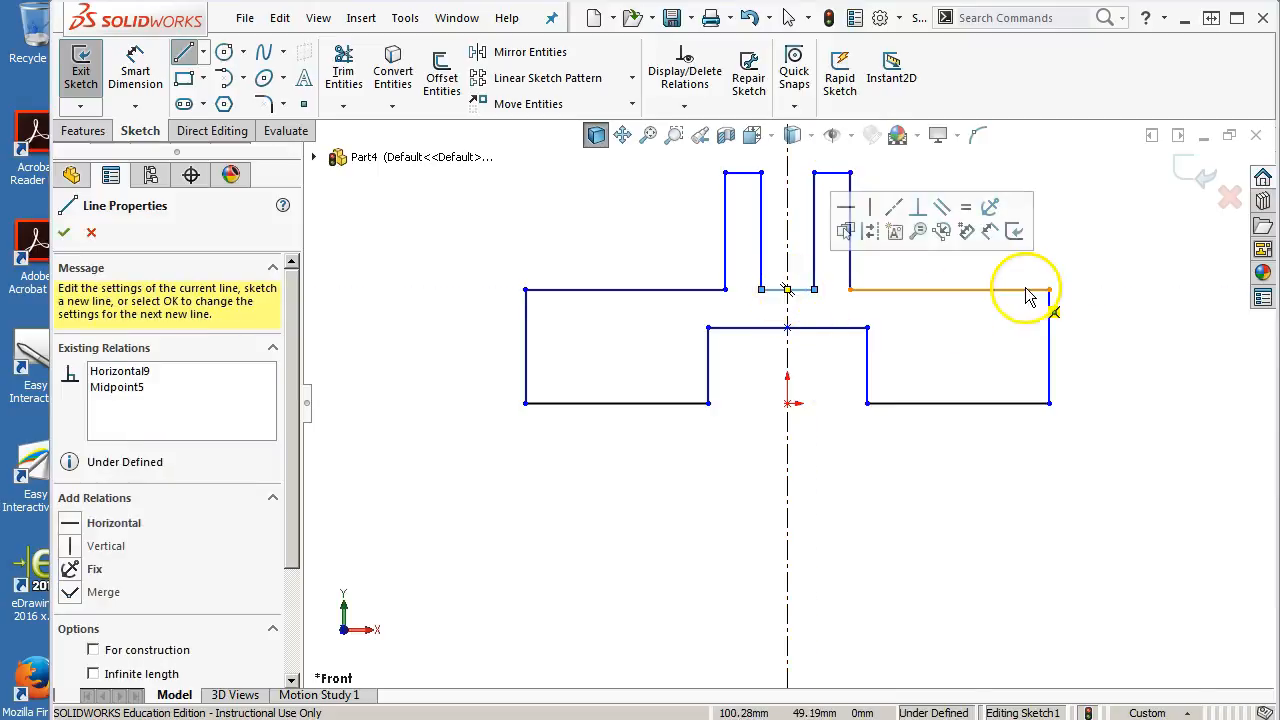
Exit the line tool, fit the sketch in view, and turn off Dynamic Mirror
right_click(1060, 252)
left_click(1077, 257)
key("z")
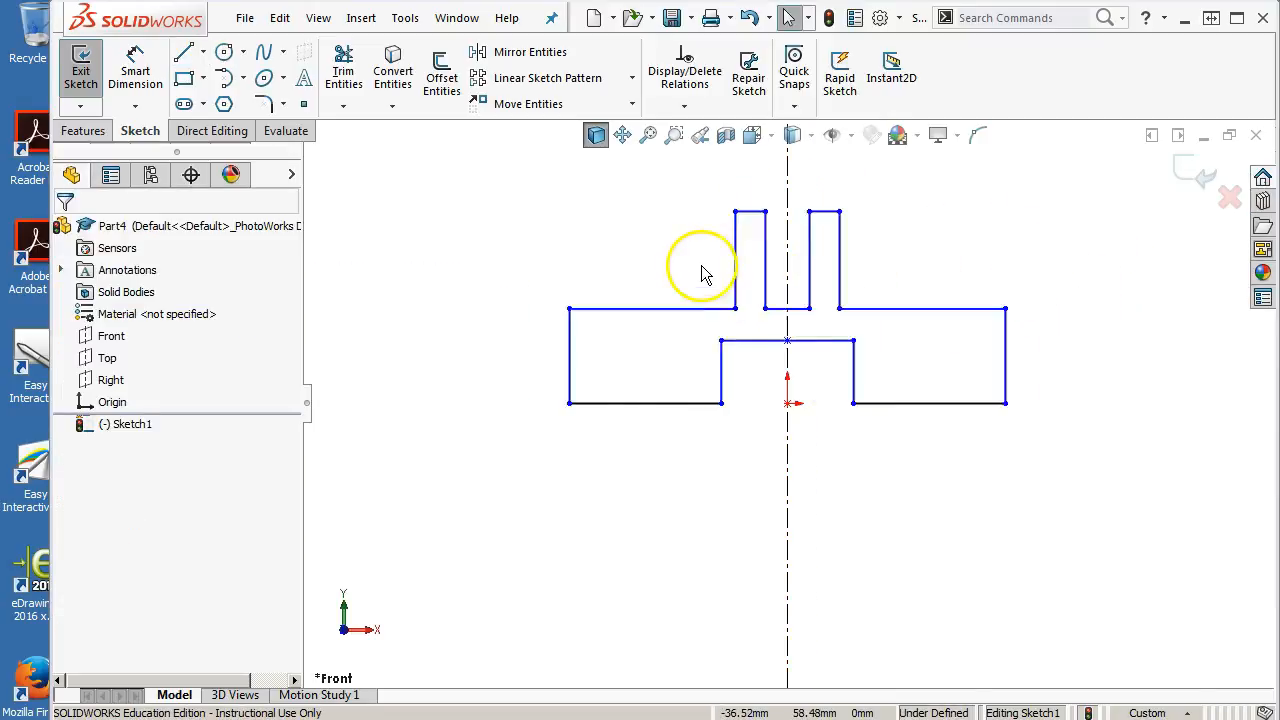
scroll(706, 275, "up", 2)
scroll(706, 275, "down", 2)
scroll(1000, 342, "up", 1)
scroll(1000, 342, "down", 1)
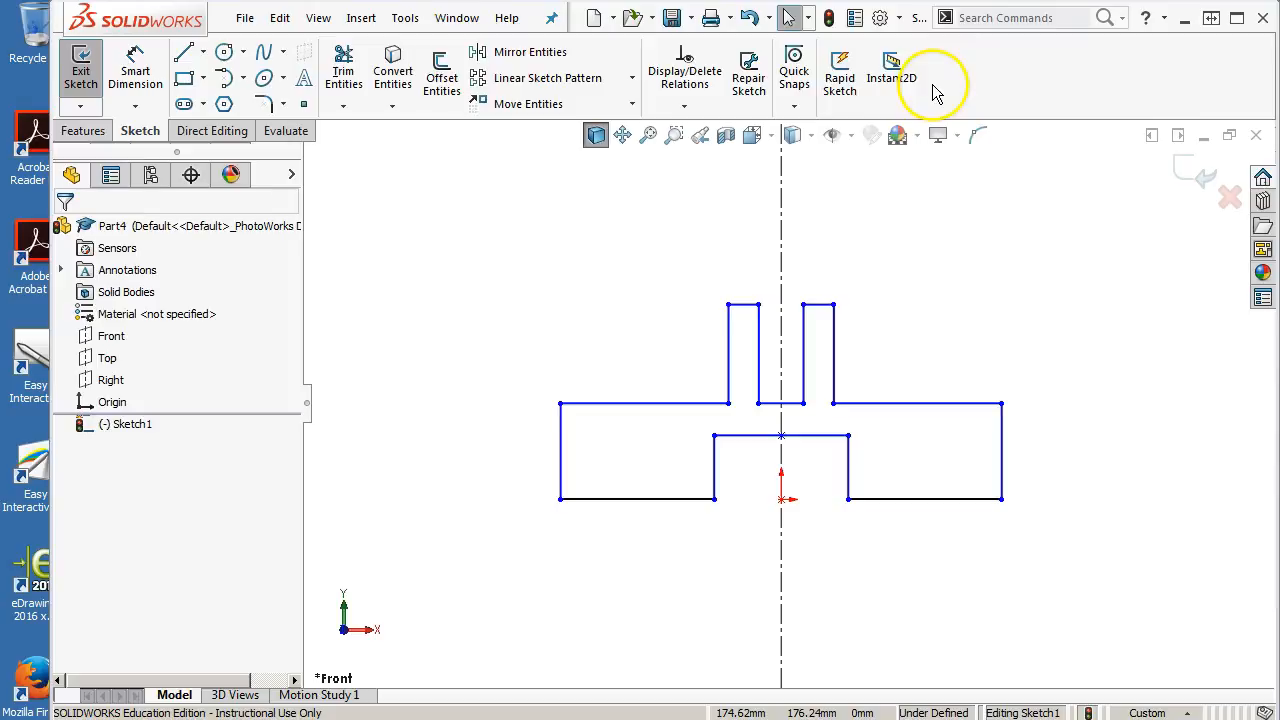
left_click(395, 22)
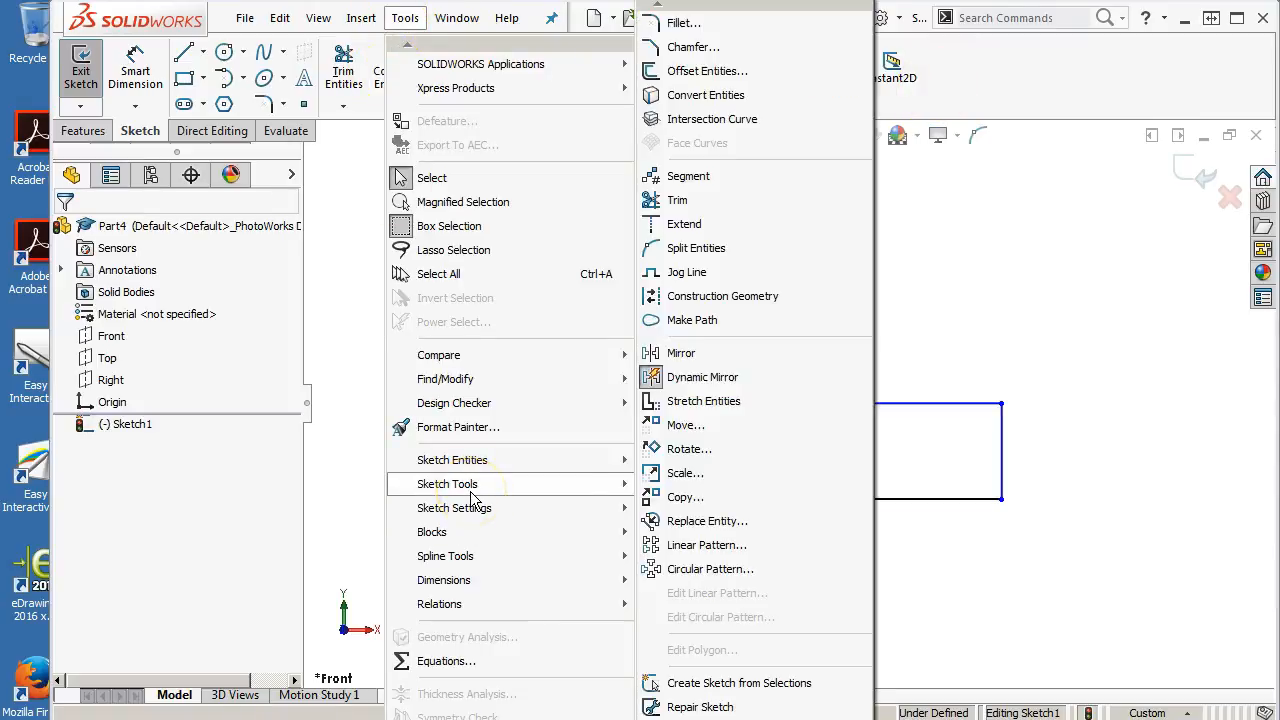
left_click(713, 387)
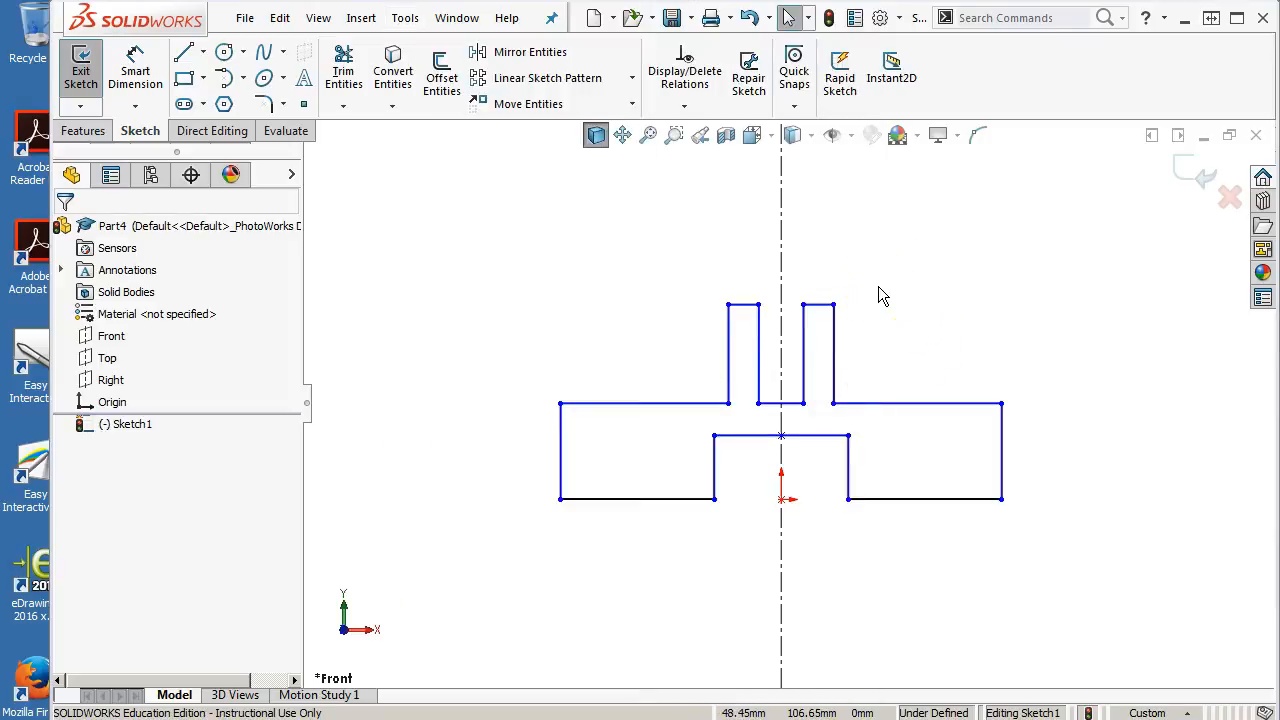
Dimension the profile's overall width to 113 mm
left_click(136, 78)
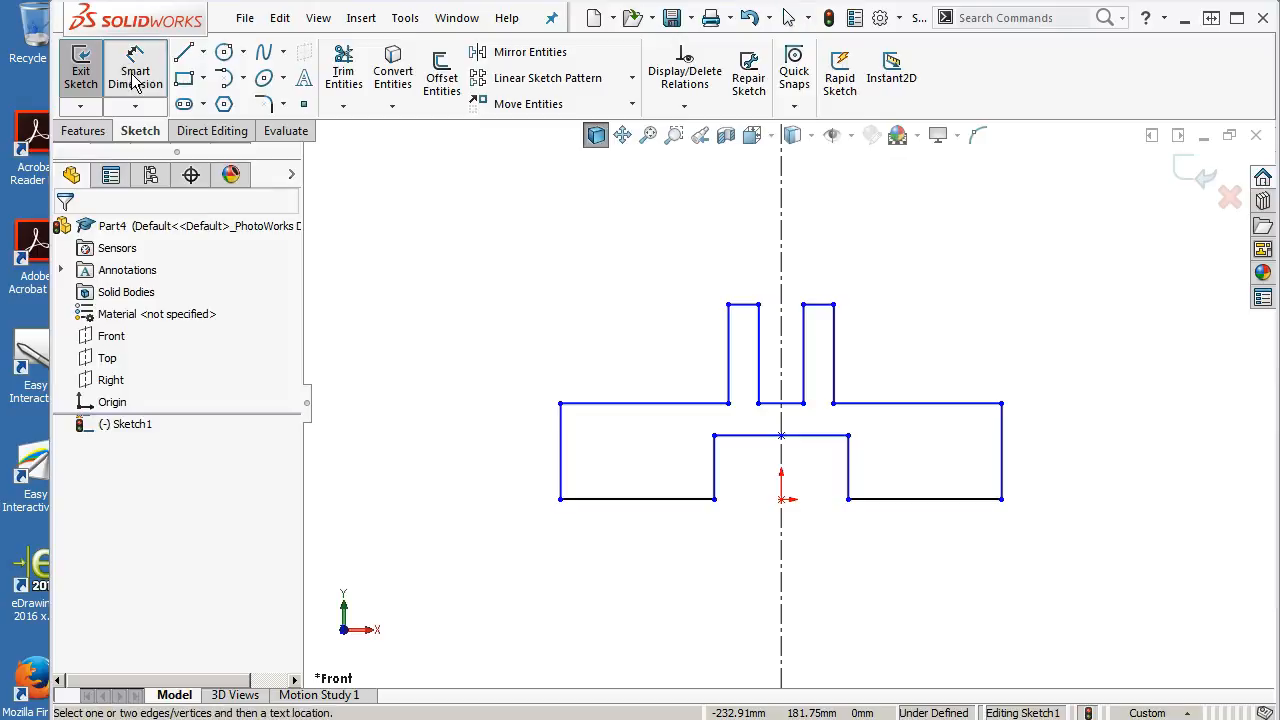
left_click(561, 472)
left_click(1001, 475)
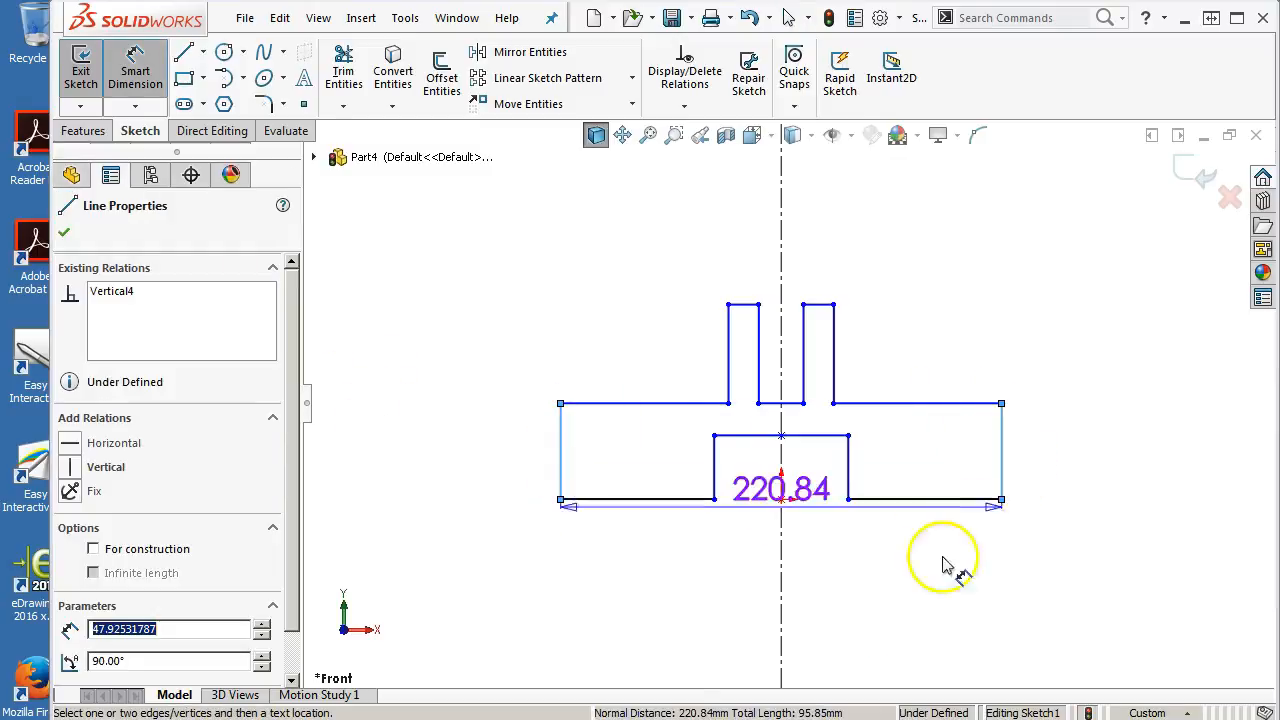
left_click(886, 614)
type("113")
key("Return")
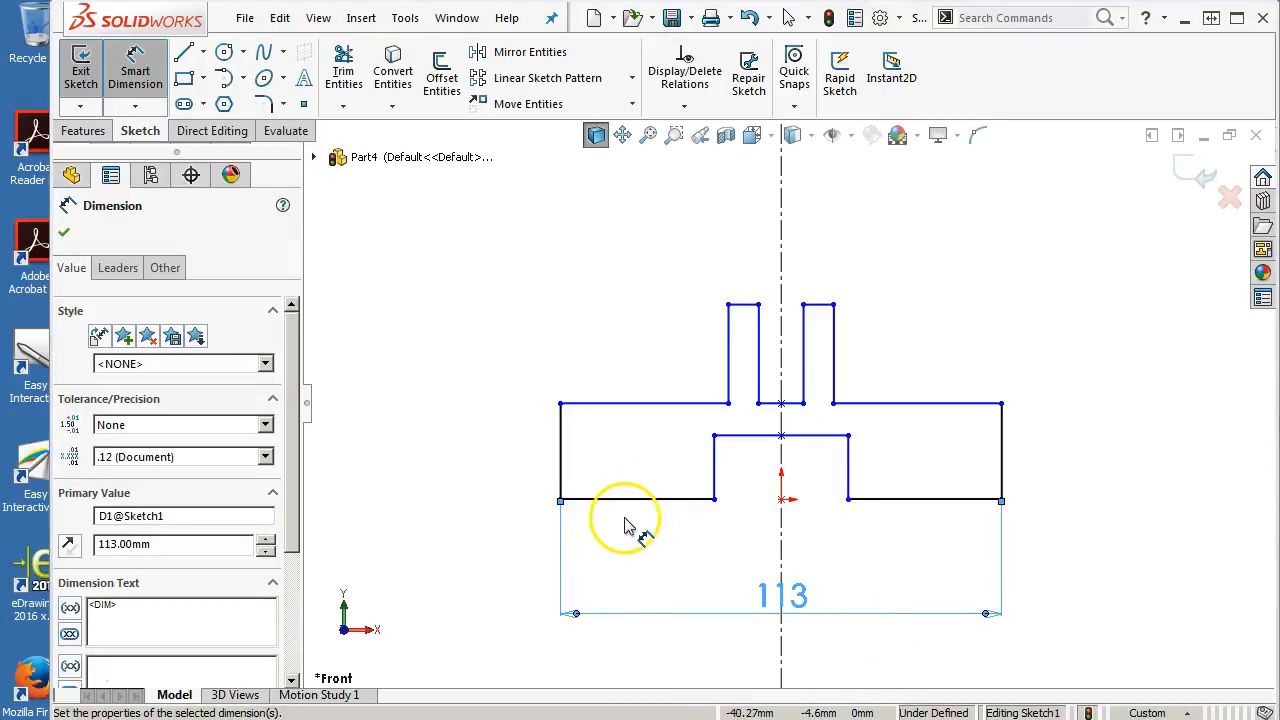
Dimension the left outer side height to 13 mm
left_click(561, 466)
left_click(498, 468)
type("13")
key("Return")
Dimension the height from the bottom edge to the top of the tabs as 64 mm
left_click(662, 500)
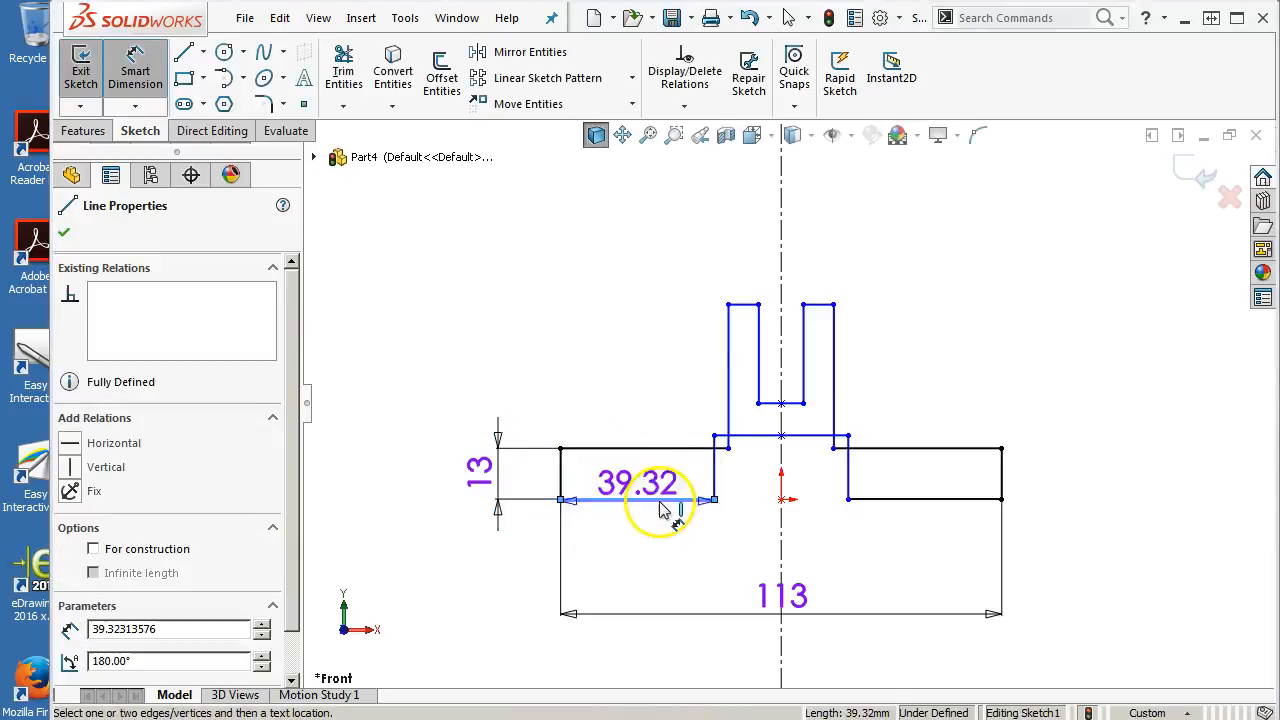
left_click(743, 304)
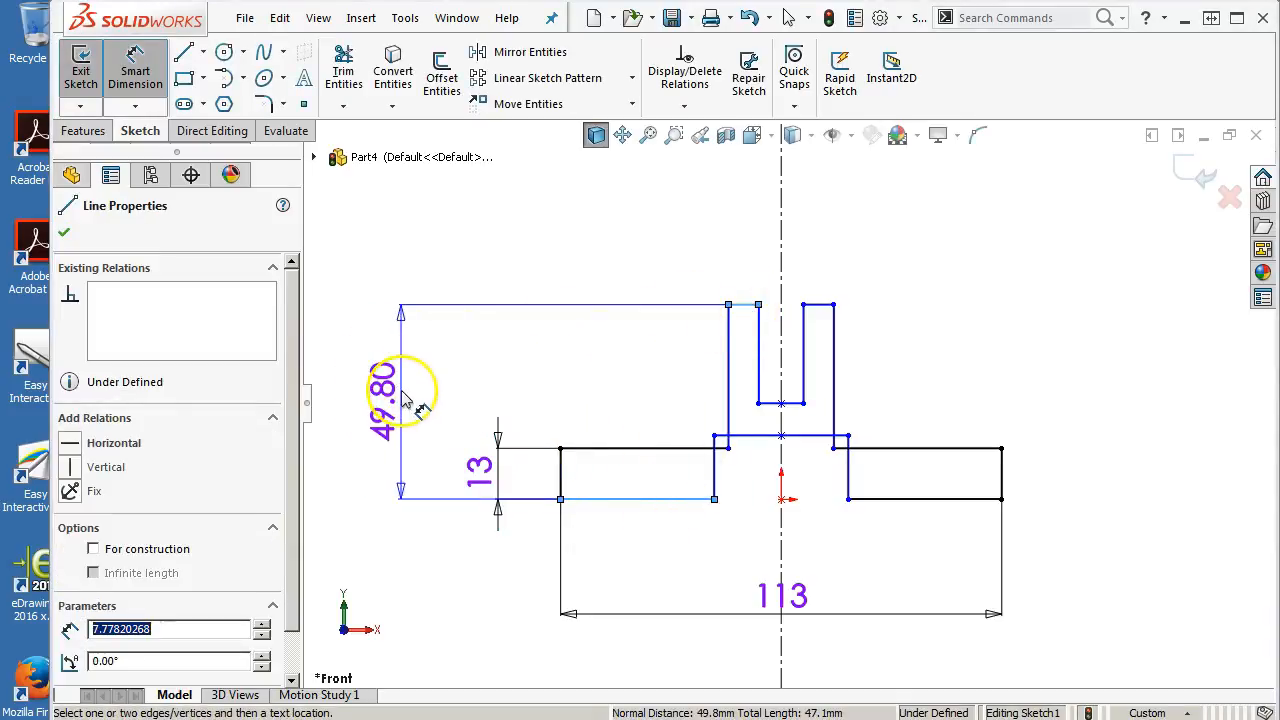
left_click(407, 400)
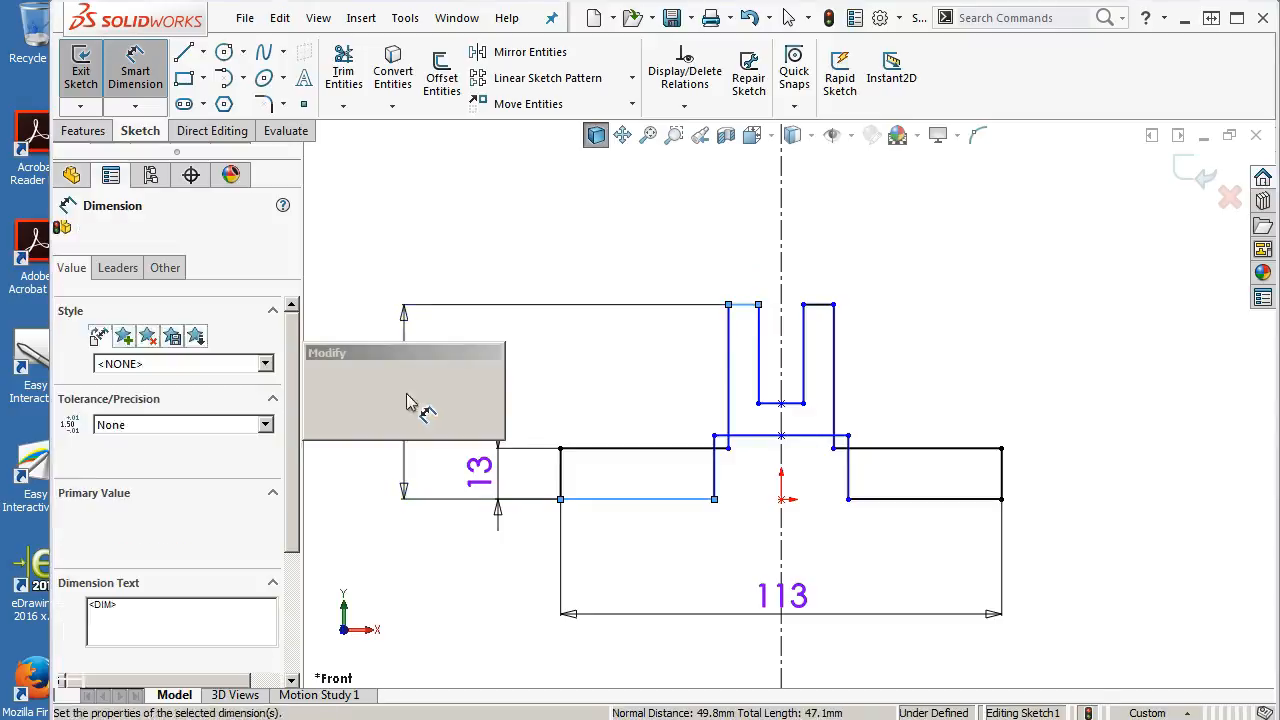
type("64")
key("Return")
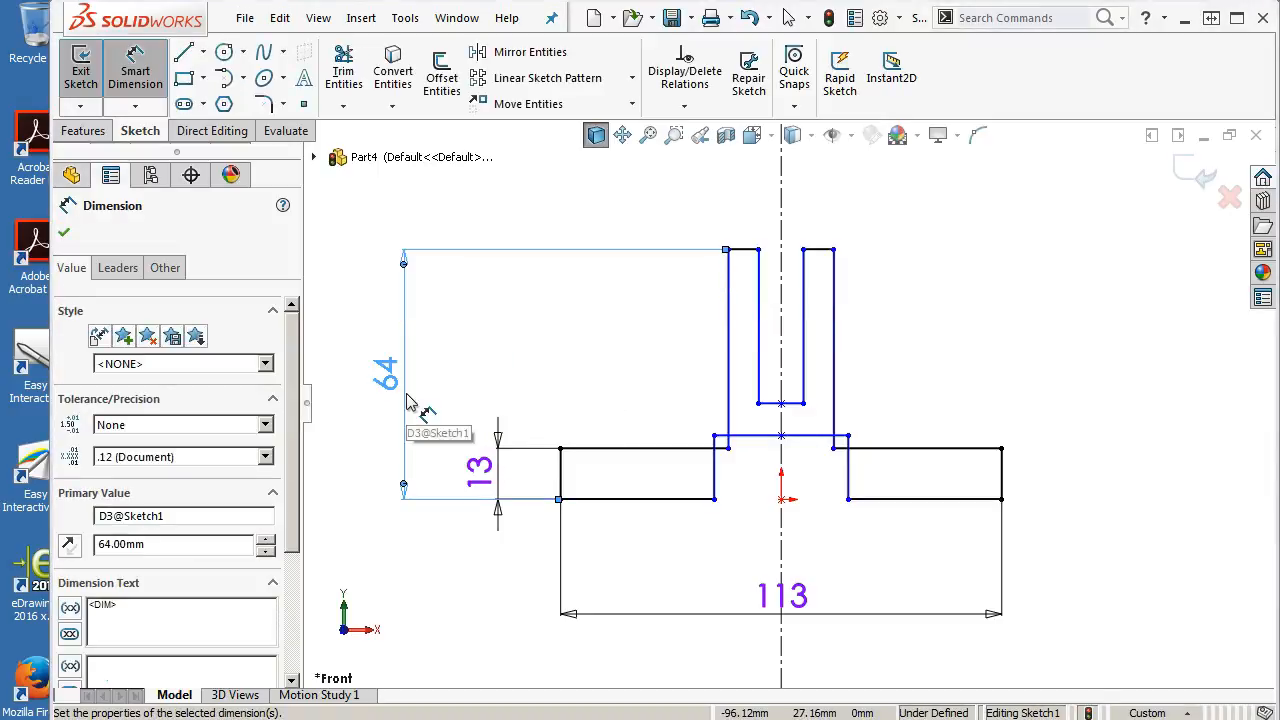
Drag the profile's vertices to widen the tabs and reshape the gap and central notch
right_click(950, 361)
left_click(990, 392)
mouse_move(848, 437)
left_mouse_down()
mouse_move(894, 366)
mouse_move(906, 317)
left_mouse_up()
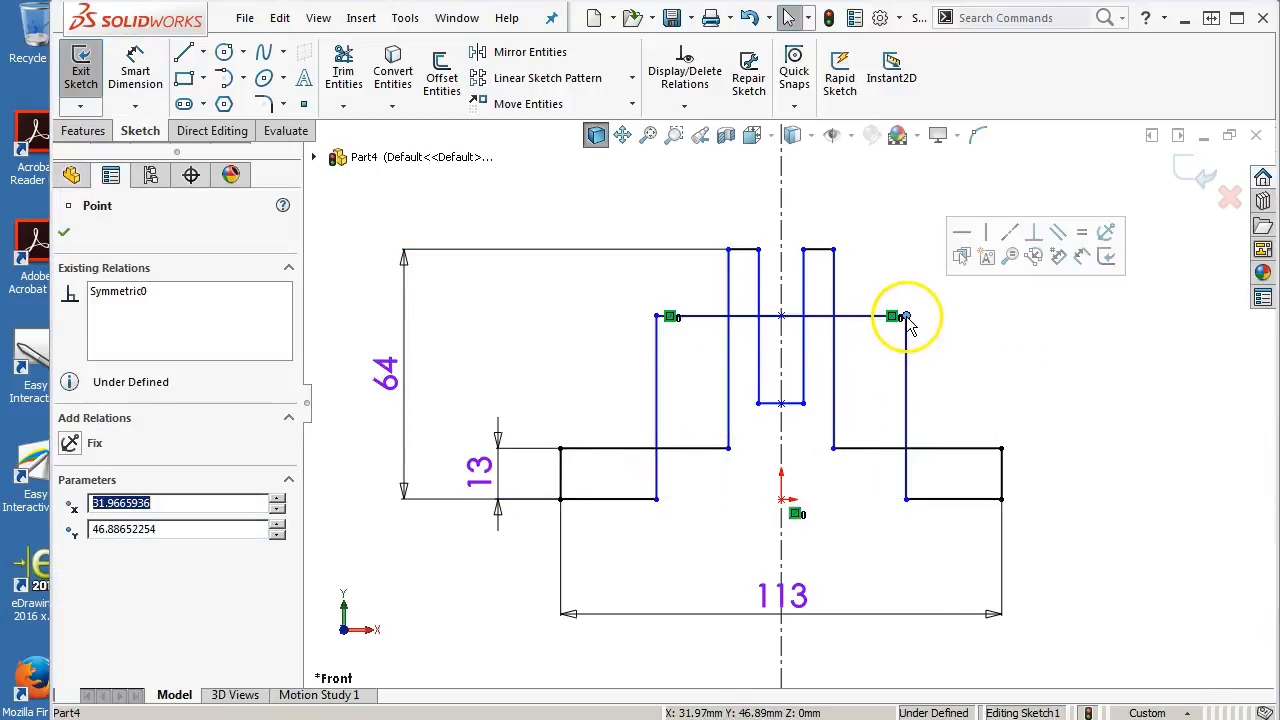
mouse_move(805, 404)
left_mouse_down()
mouse_move(868, 472)
mouse_move(813, 428)
left_mouse_up()
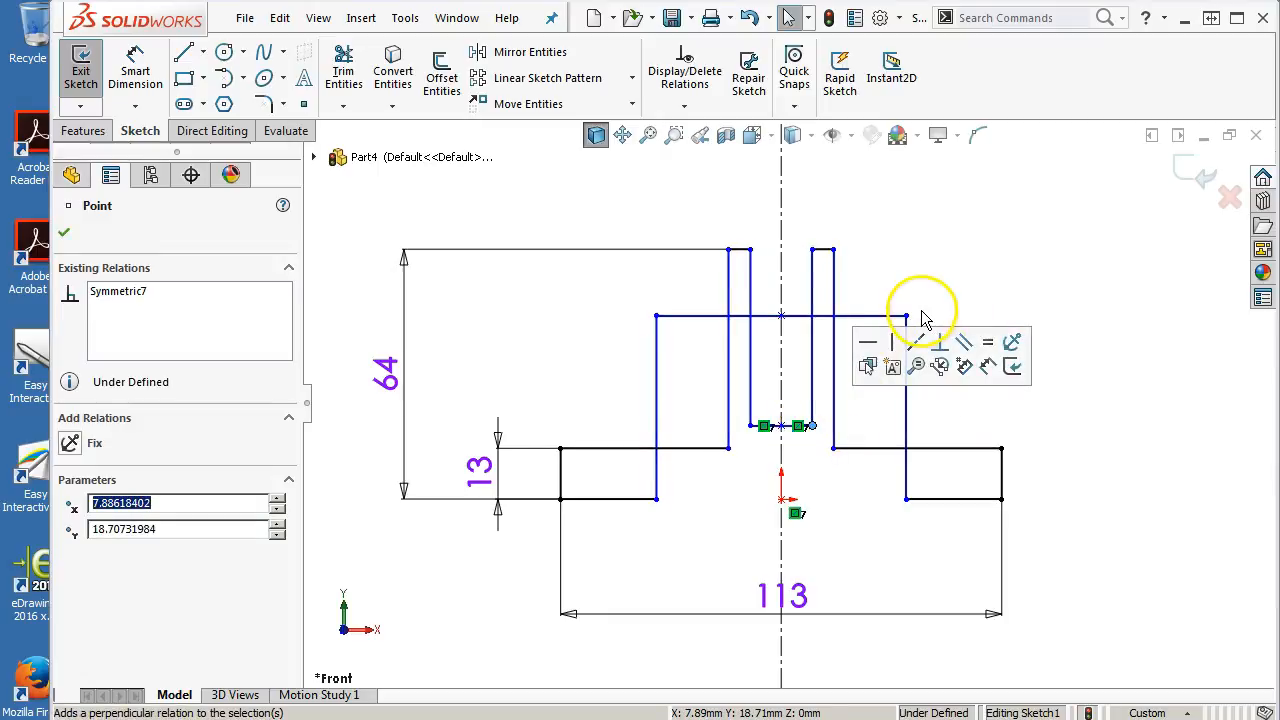
left_click_drag(907, 318, 867, 473)
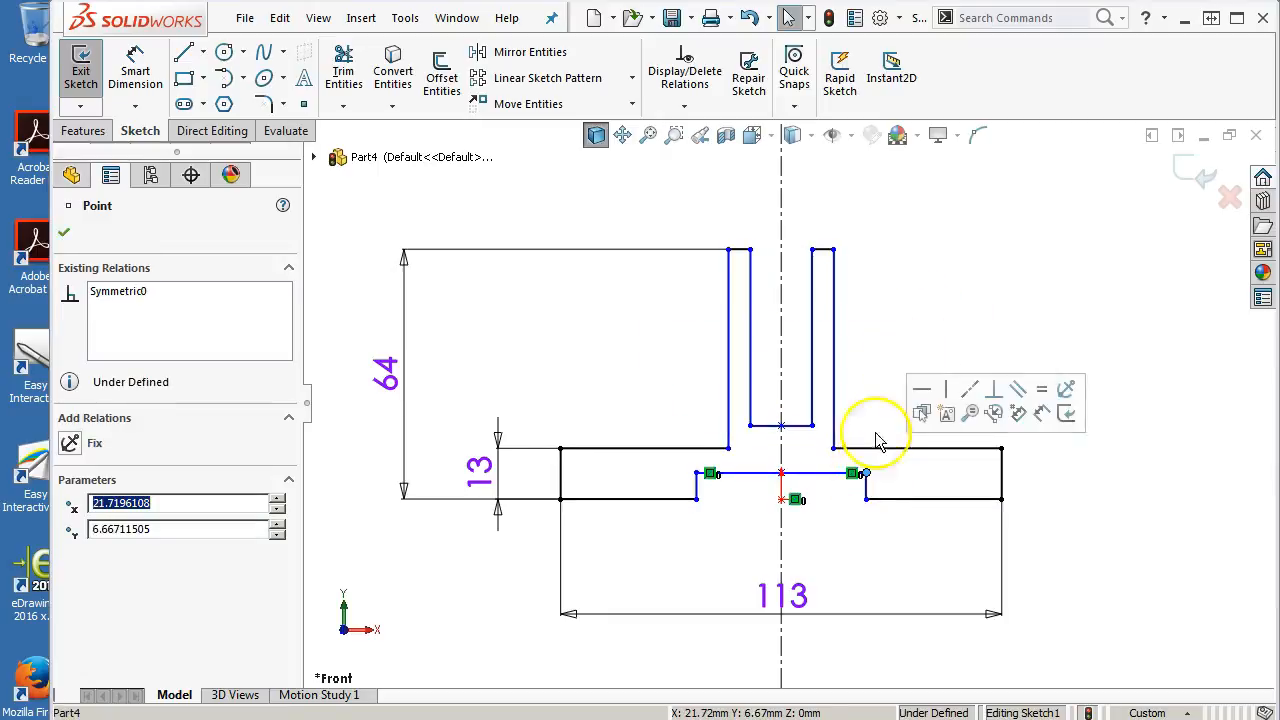
Dimension the right tab's width to 19 mm
left_click(890, 326)
right_click(891, 328)
left_click(1047, 250)
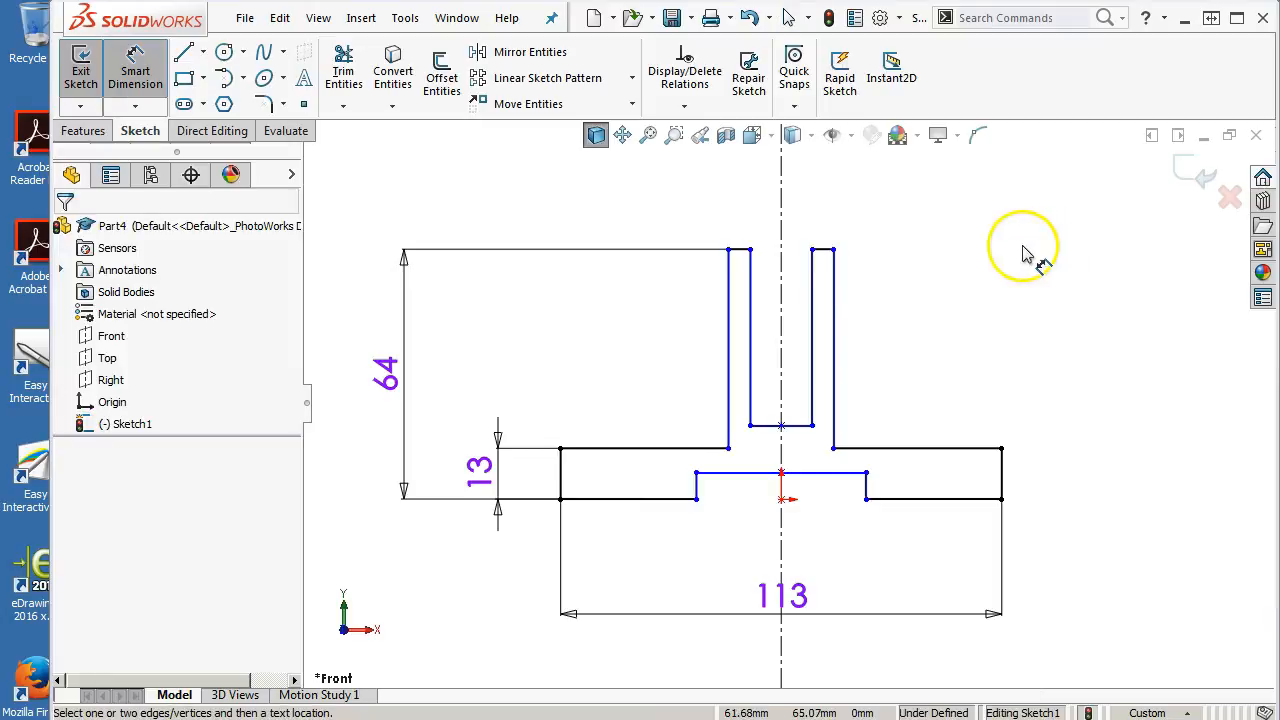
left_click(823, 250)
left_click(895, 207)
type("19")
key("Return")
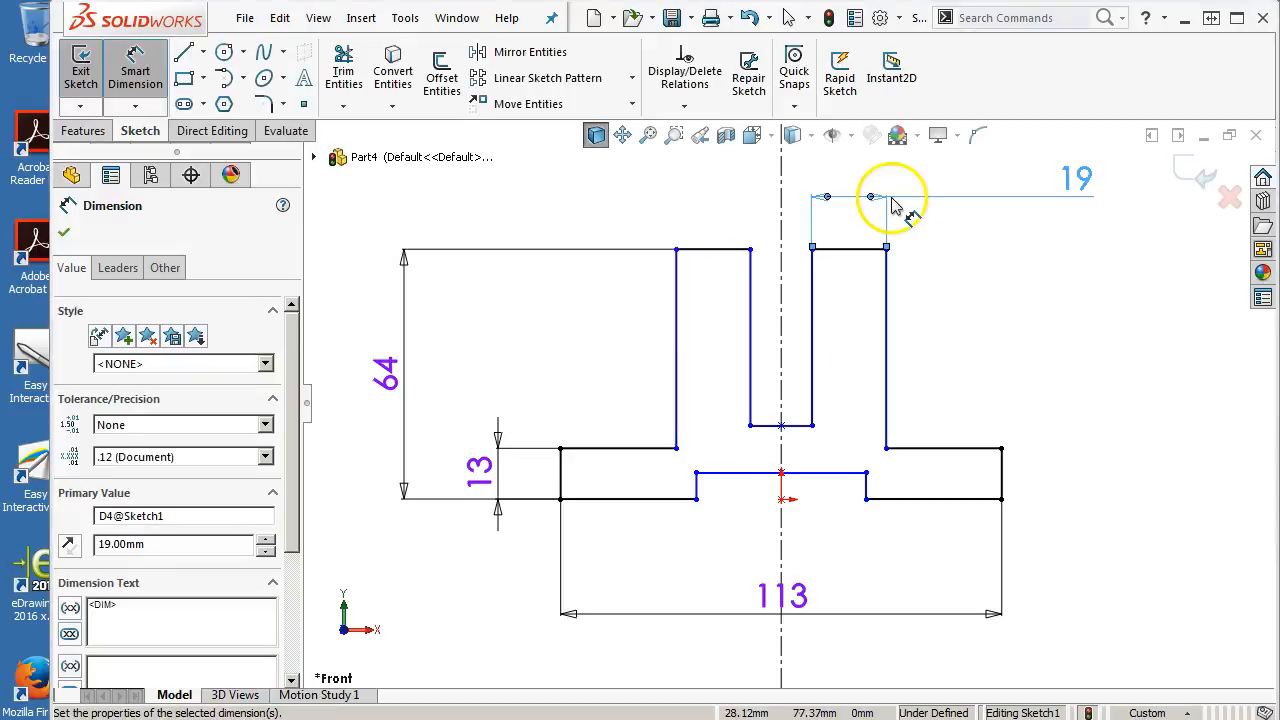
Dimension the gap between the two tabs as 25 mm wide
left_click(795, 426)
left_click(838, 460)
type("25")
key("Return")
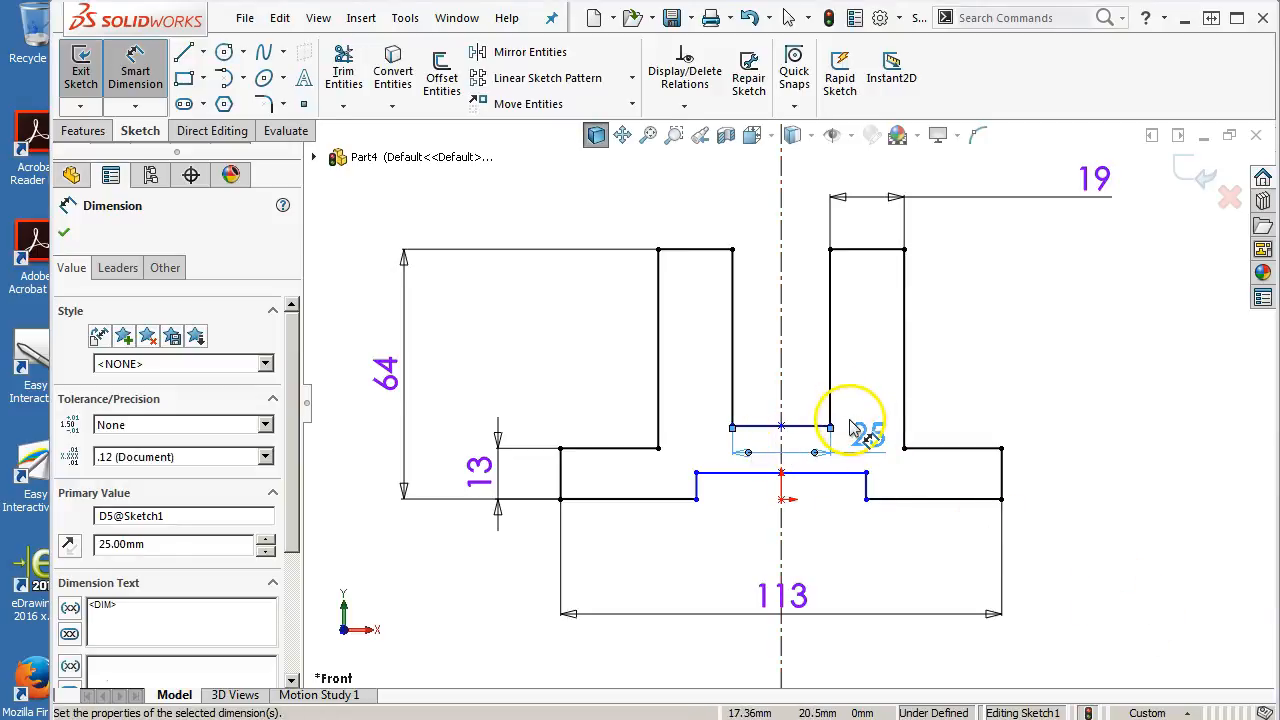
Dimension the vertical distance between the gap's bottom and the notch's top as 13 mm
left_click(745, 473)
left_click(752, 427)
left_click(1074, 378)
type("13")
key("Return")
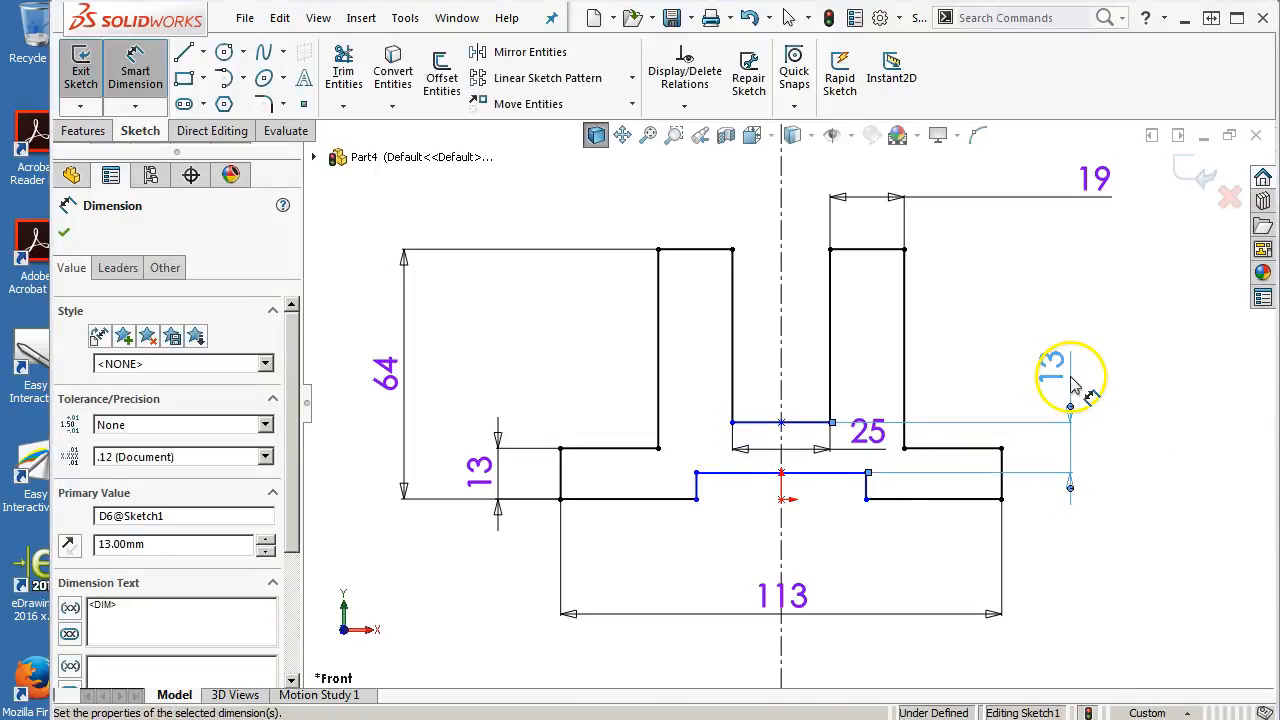
Dimension the notch's depth to 17 mm
left_click(866, 490)
left_click(1103, 588)
type("1")
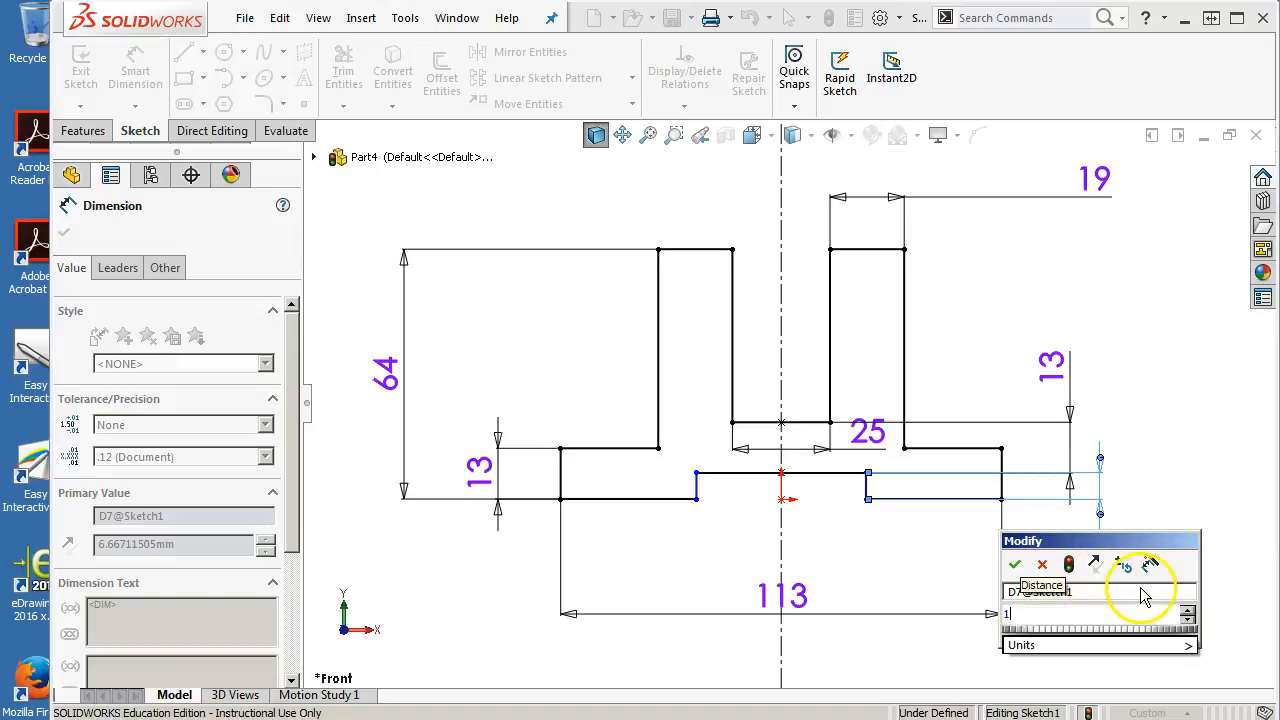
key("Return")
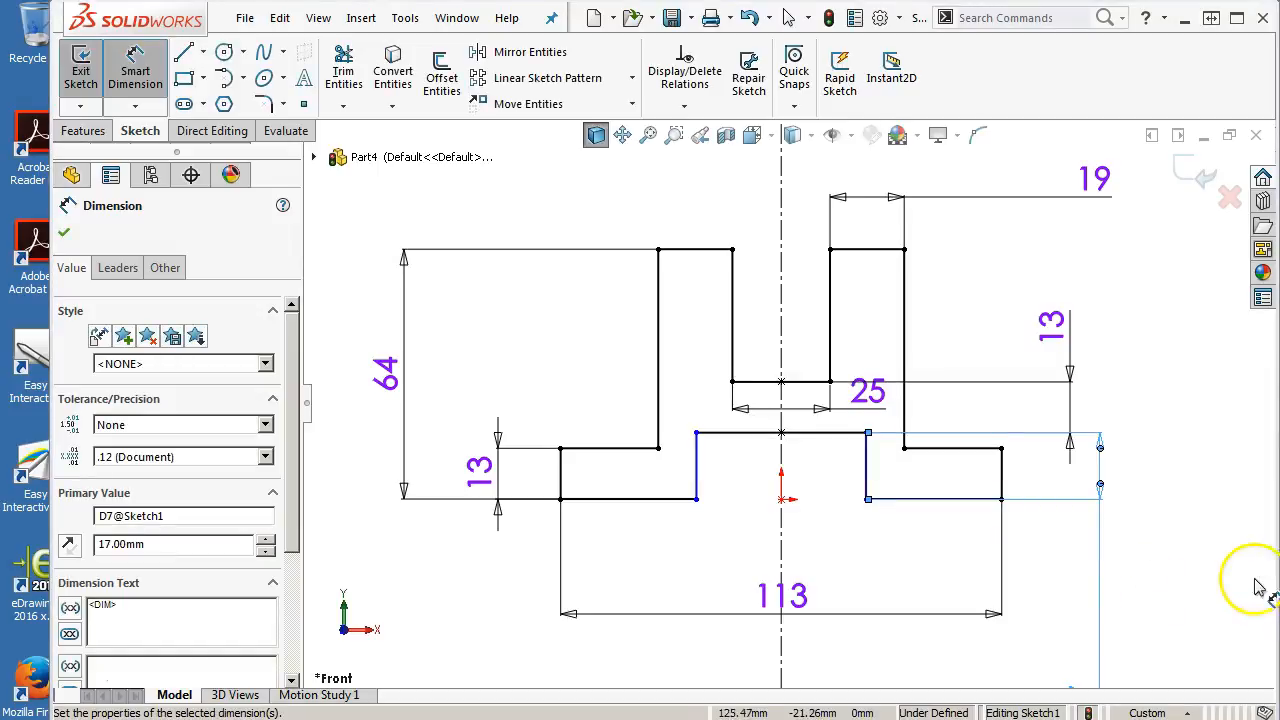
Dimension the notch's width to 35 mm
left_click(827, 433)
left_click(884, 566)
type("35")
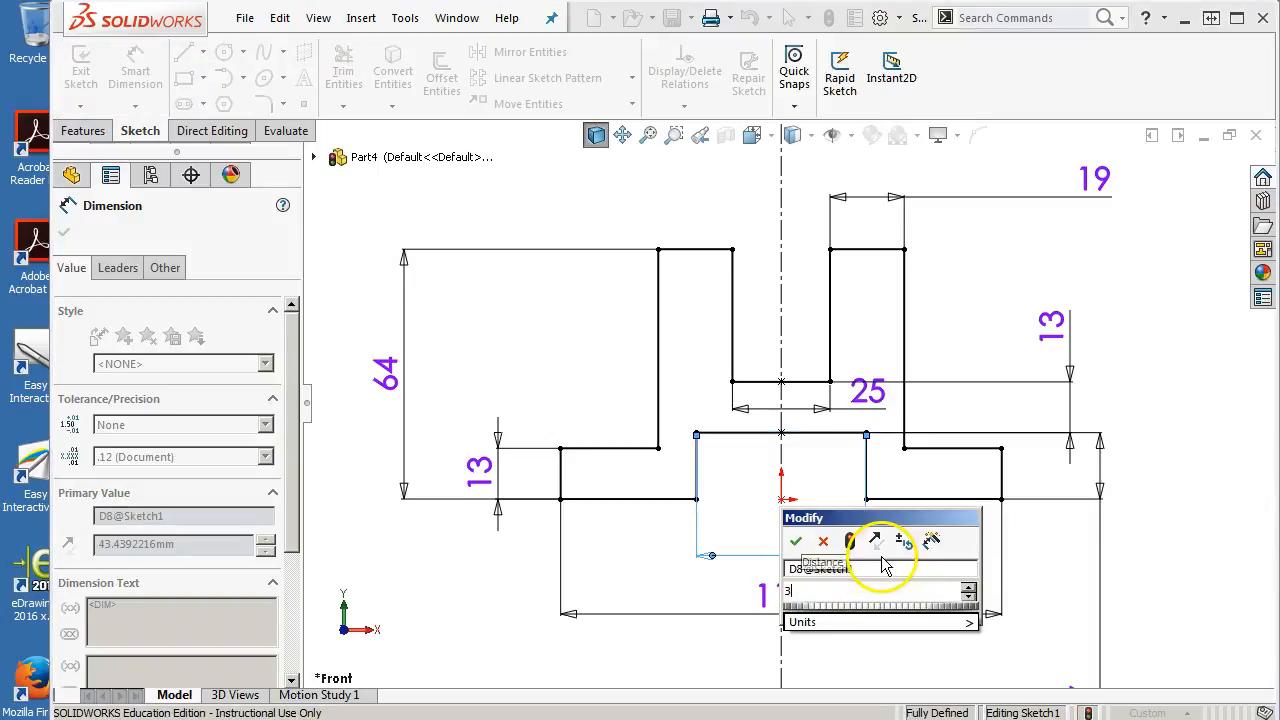
key("Return")
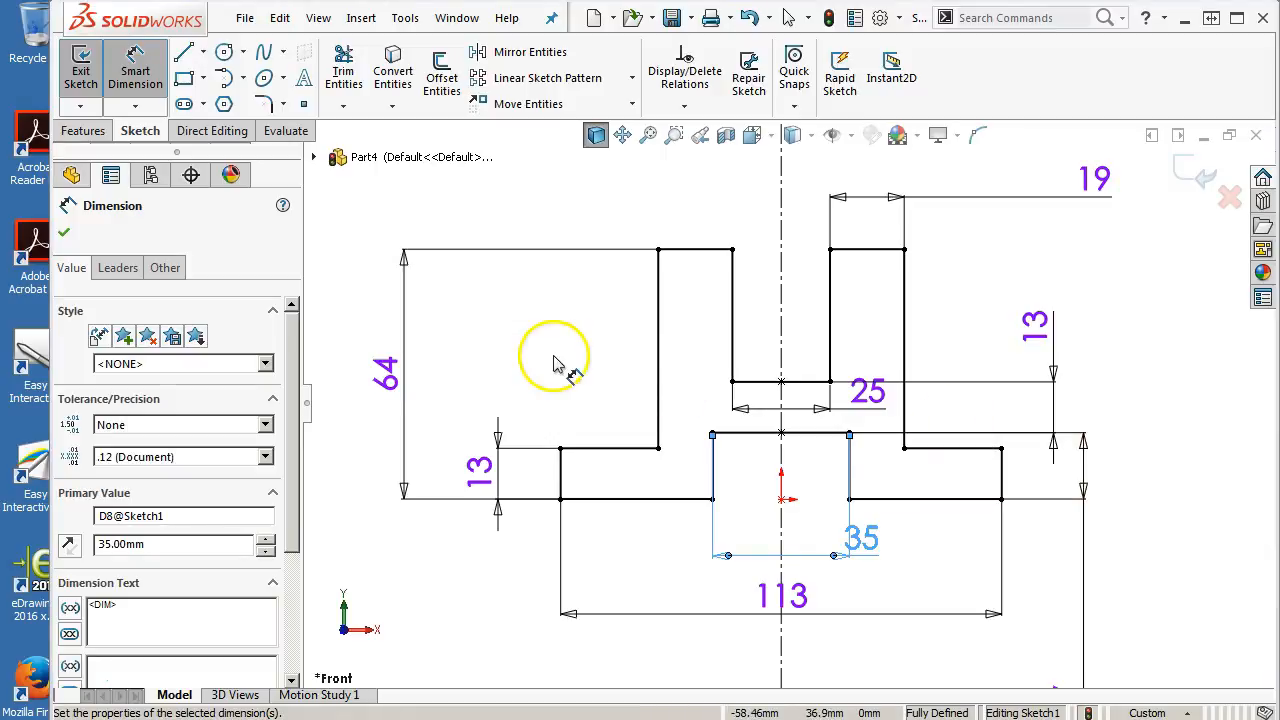
Extrude the profile as a blind boss 32 mm deep
left_click(80, 130)
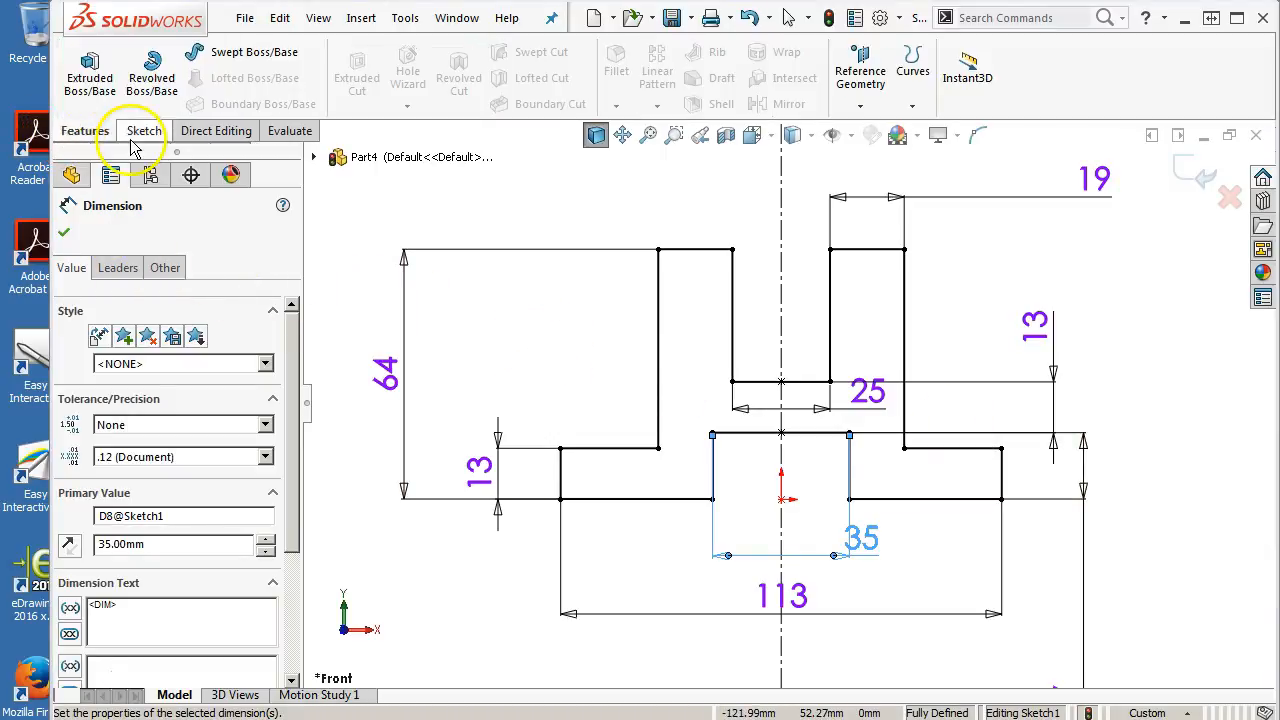
left_click(89, 88)
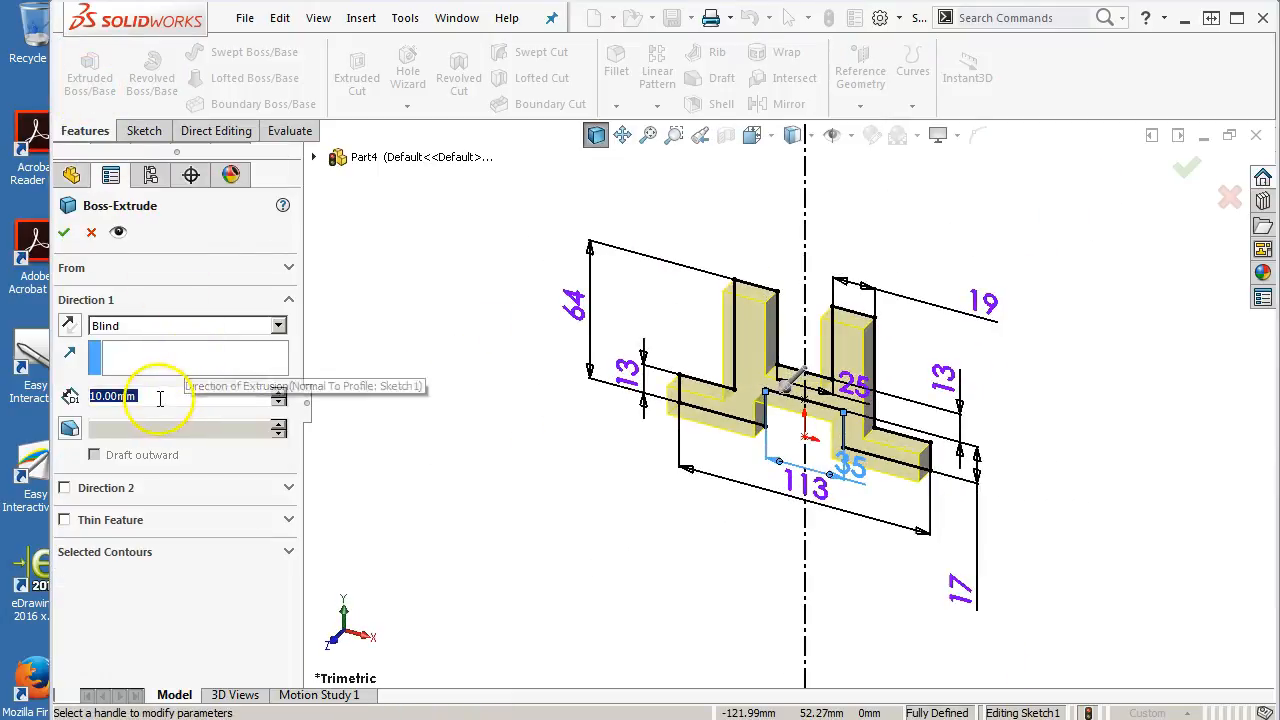
type("32")
key("Return")
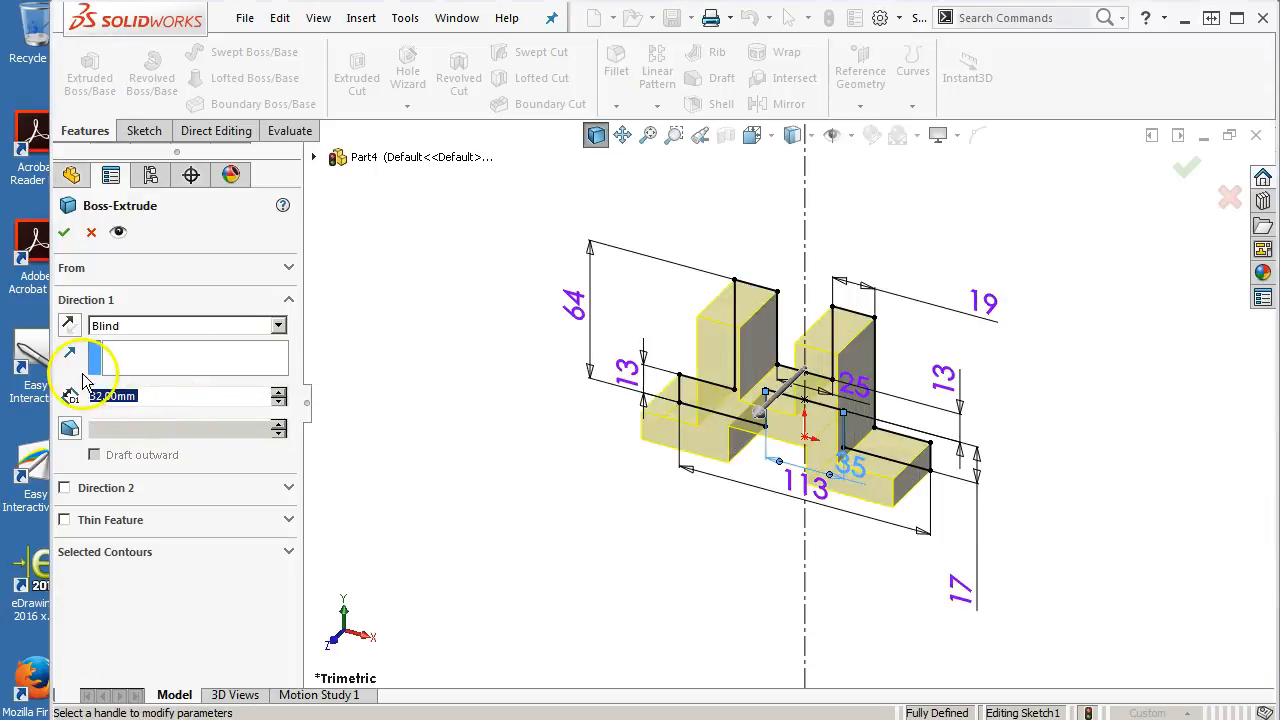
left_click(66, 234)
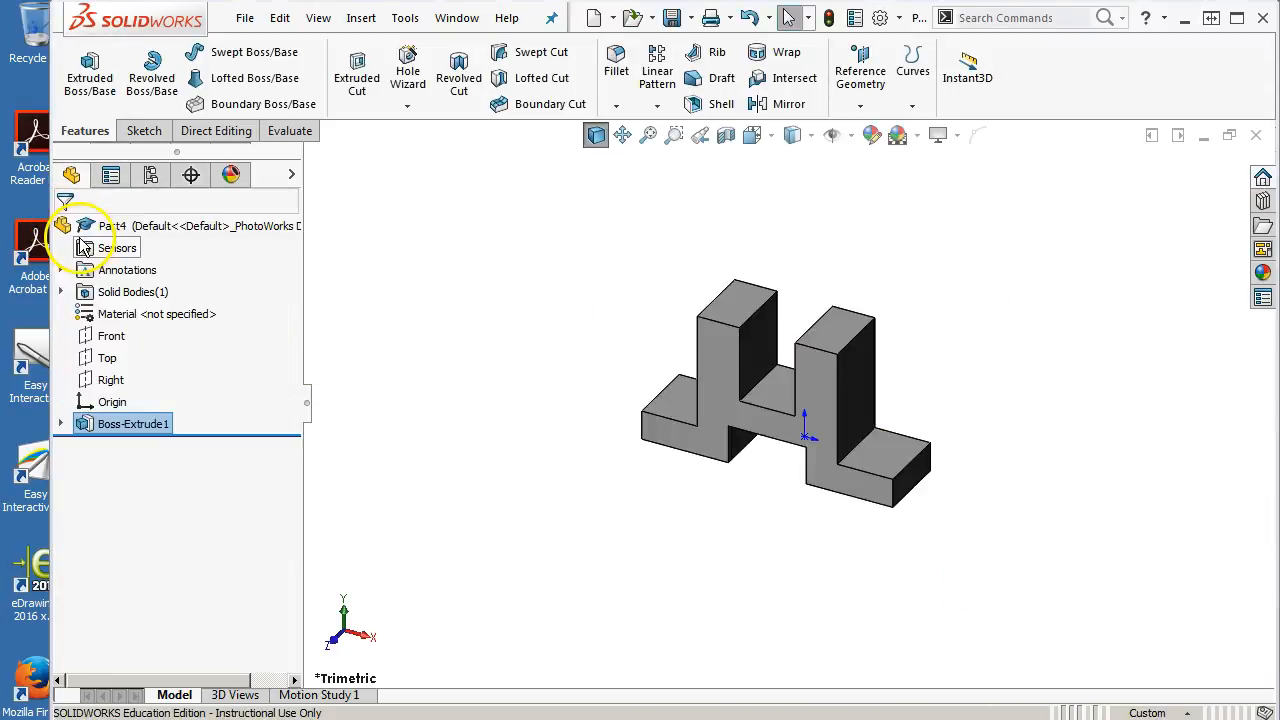
Open a sketch on the part's side face and draw a circle near its top
middle_click_drag(680, 491, 589, 389)
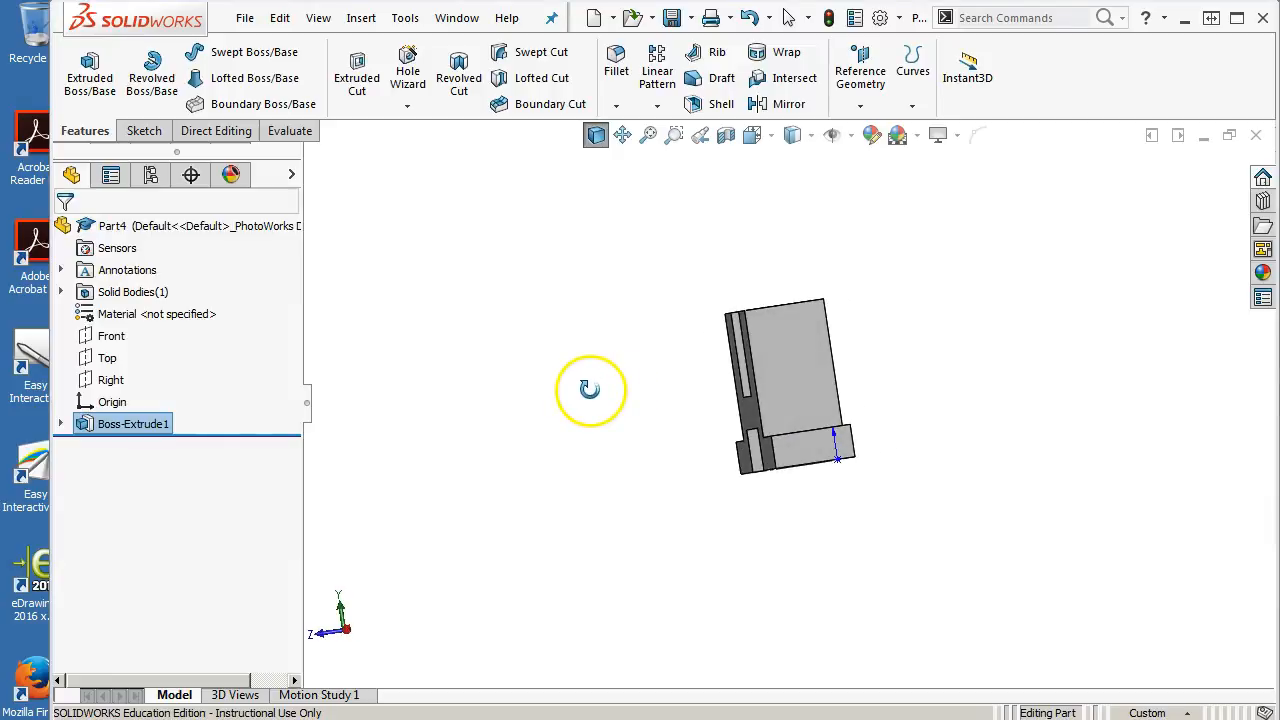
left_click(786, 346)
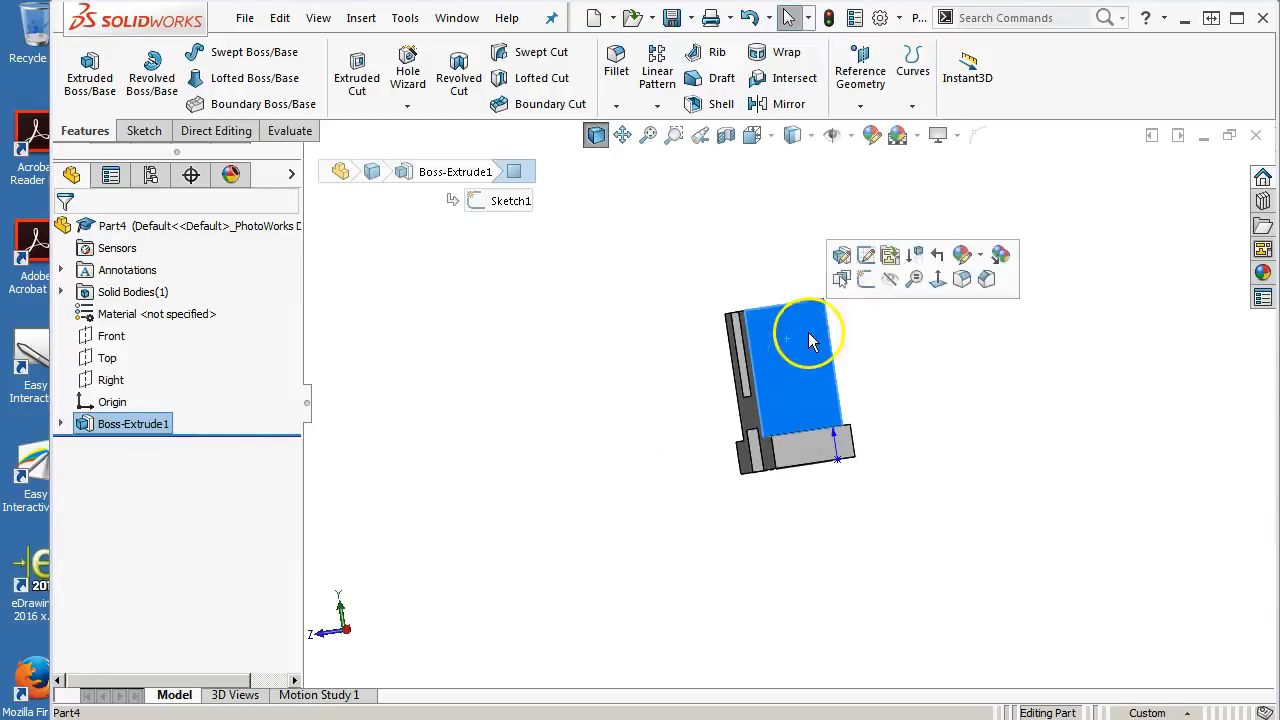
left_click(860, 273)
left_click(226, 62)
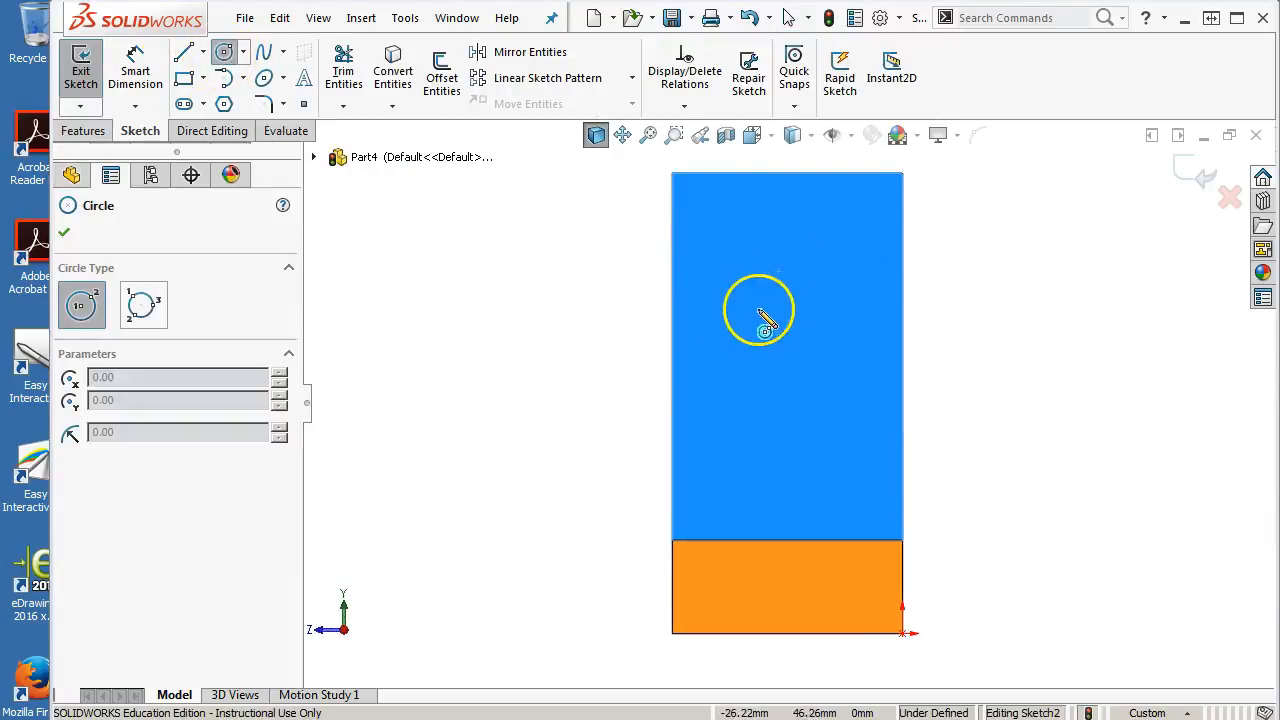
left_click(783, 263)
left_click(808, 289)
right_click(818, 298)
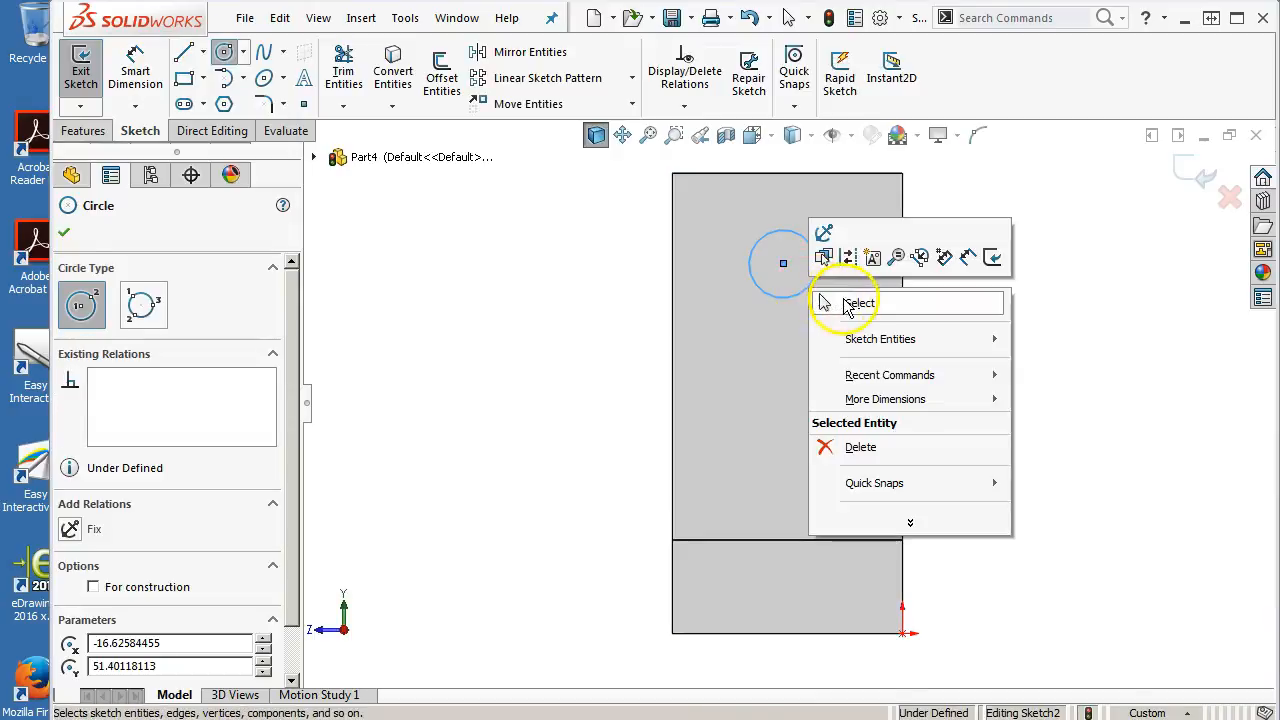
left_click(857, 302)
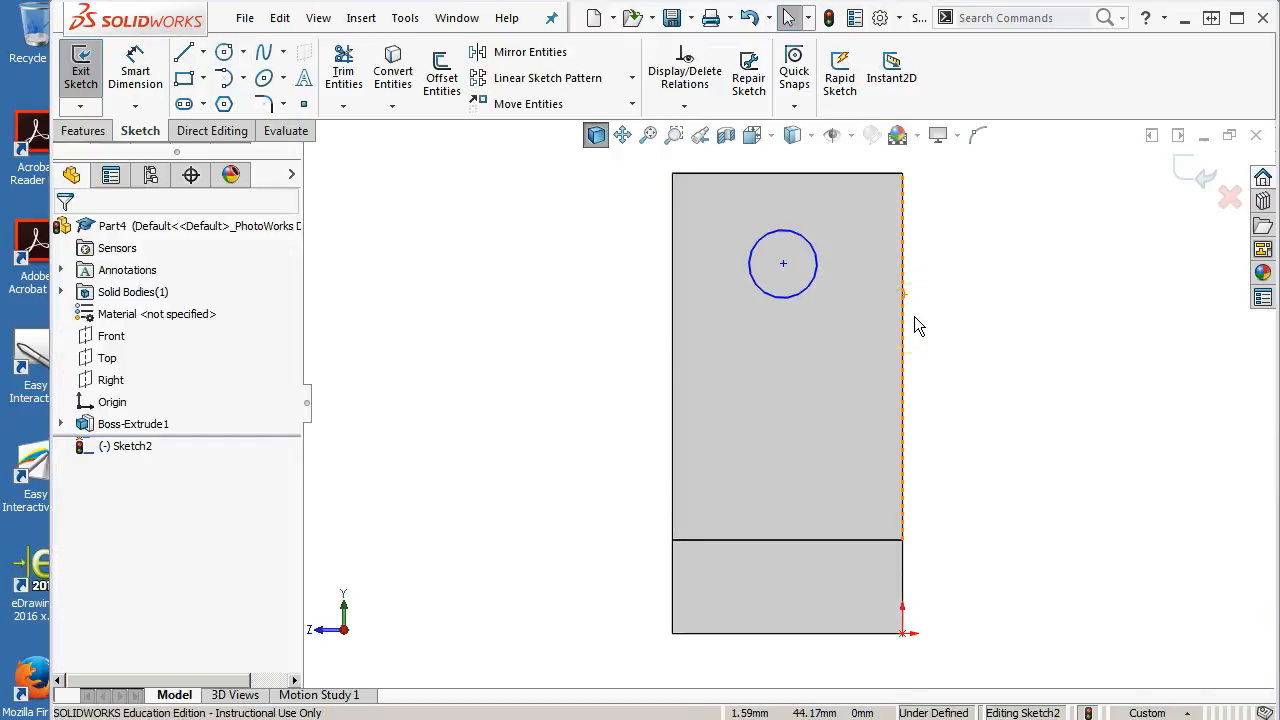
Make the circle's center vertical with the midpoint of the face's top edge
left_click(860, 303)
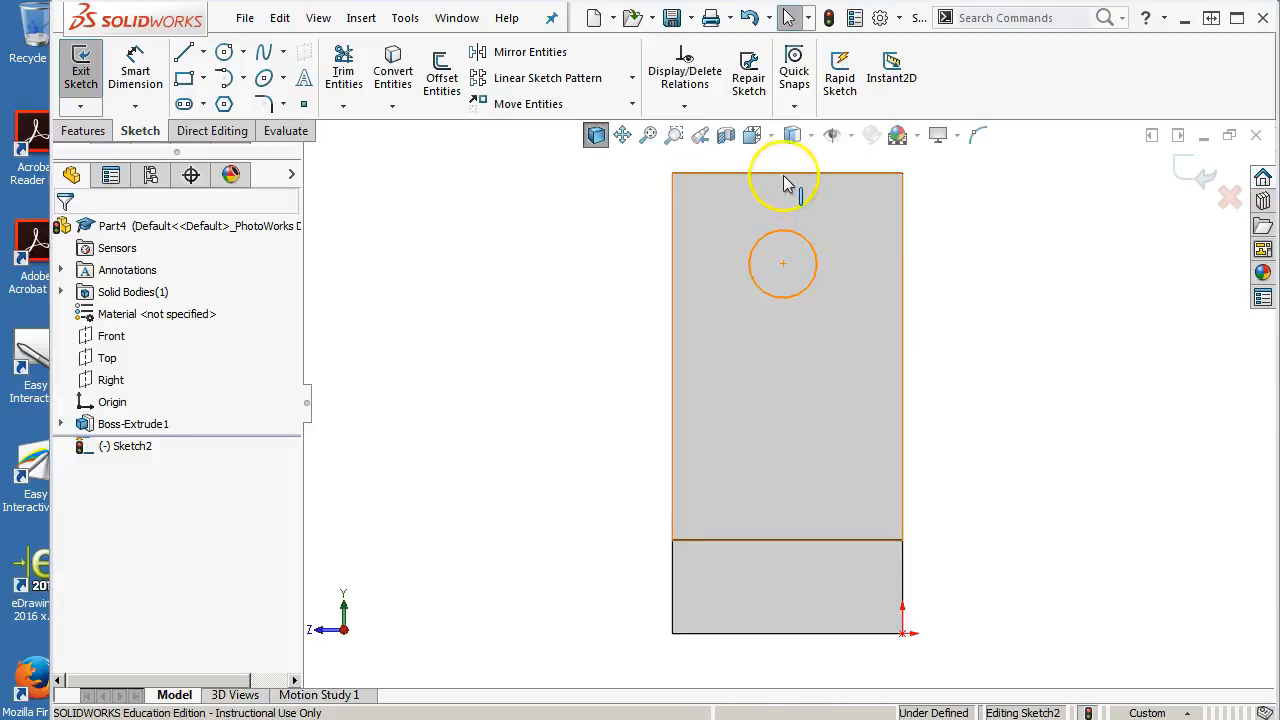
left_click(806, 251)
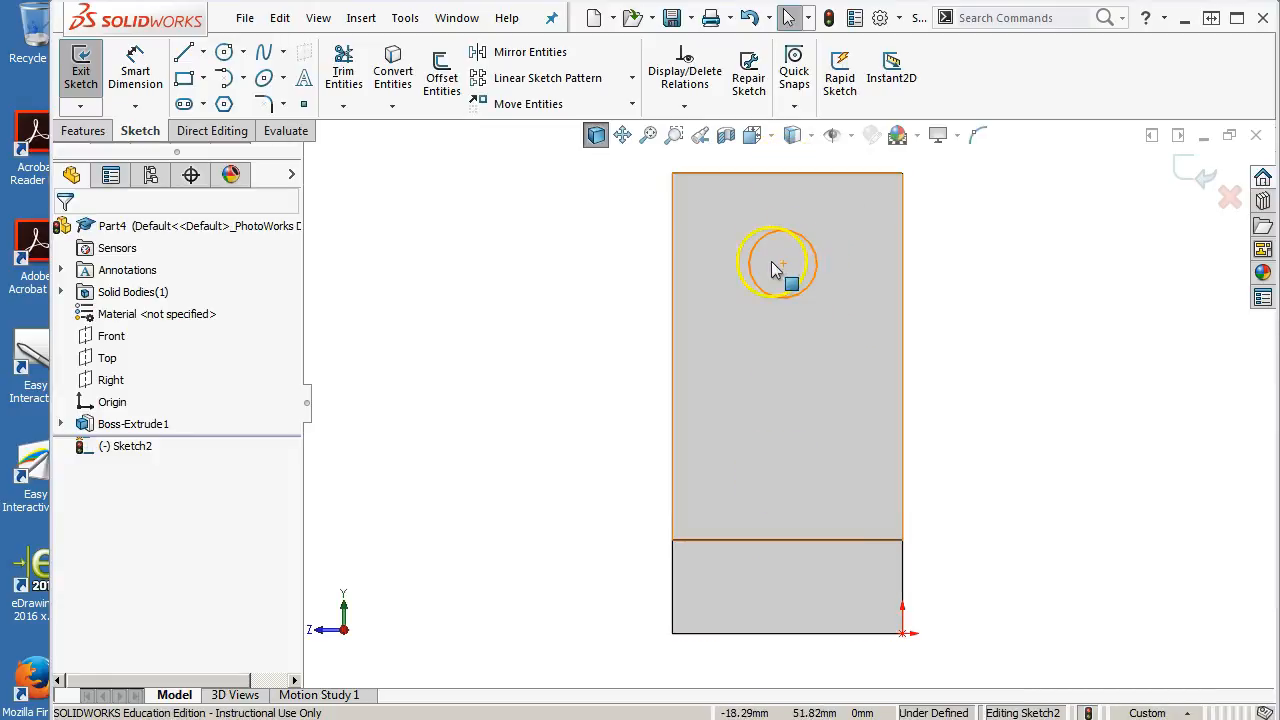
right_click(789, 173)
left_click(835, 253)
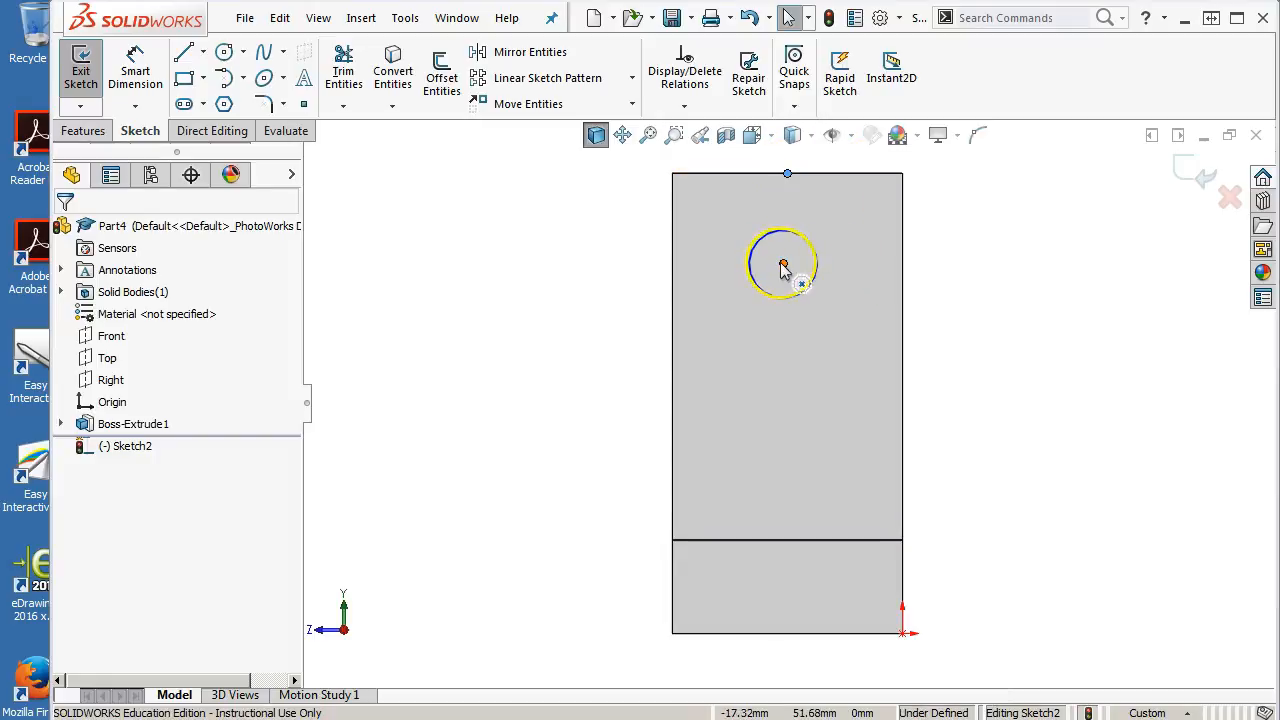
left_click(783, 266, "ctrl")
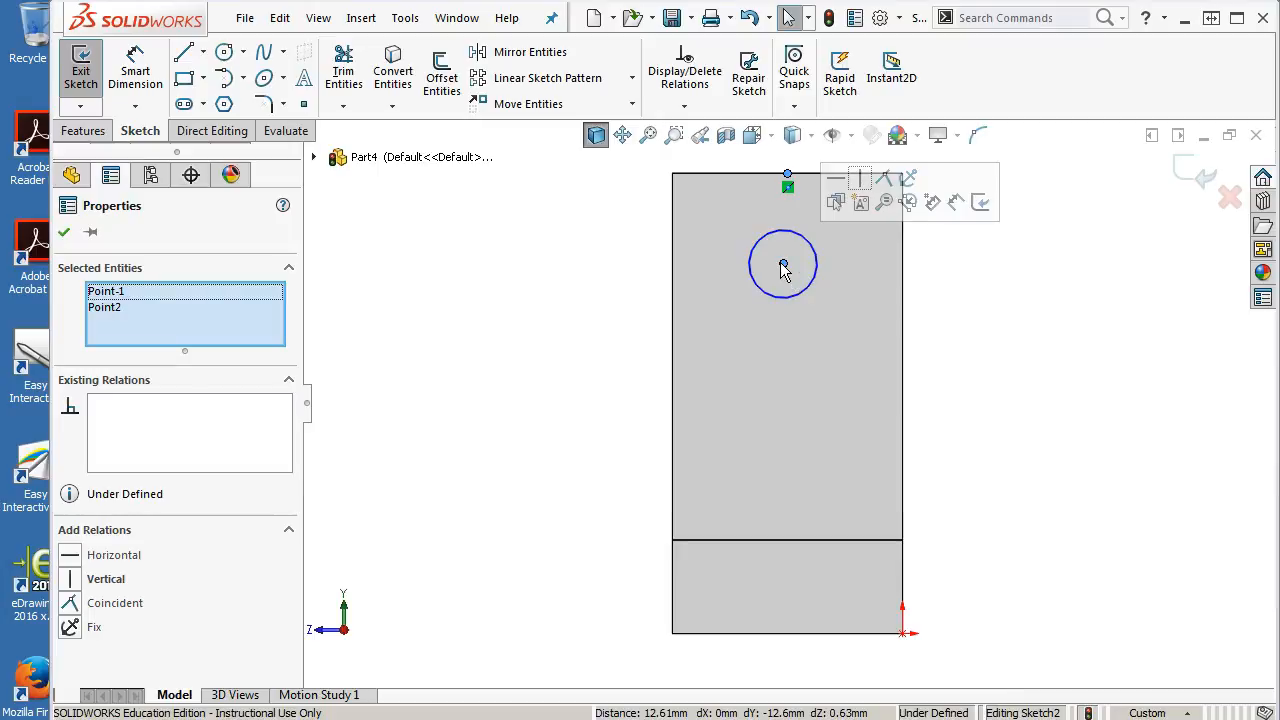
left_click(854, 186)
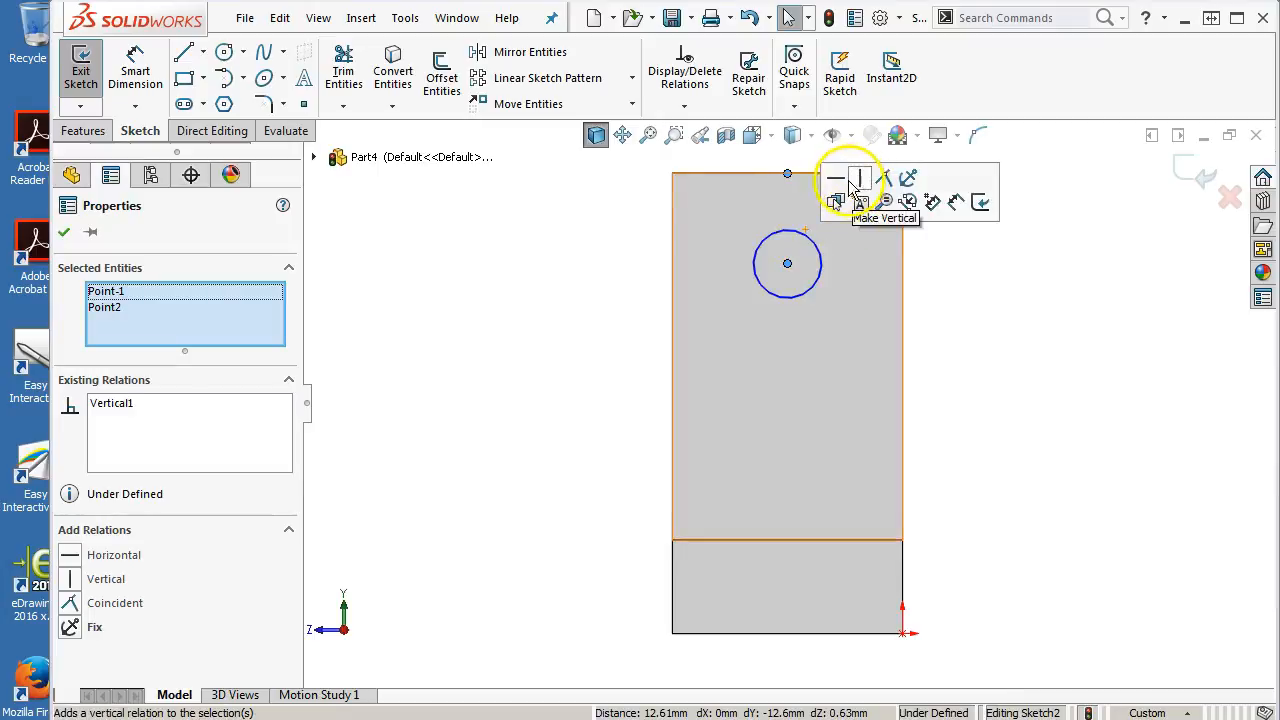
Dimension the circle center's height above the face's bottom edge to 46 mm
left_click(135, 68)
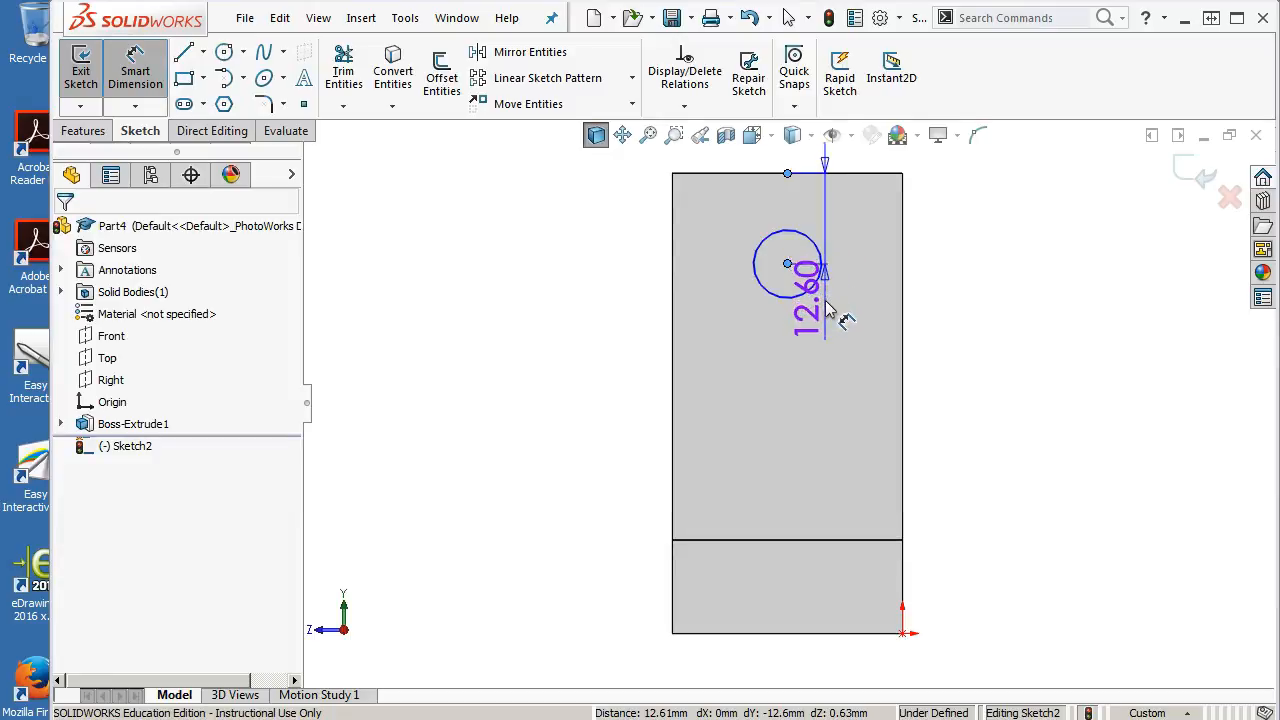
key("Escape")
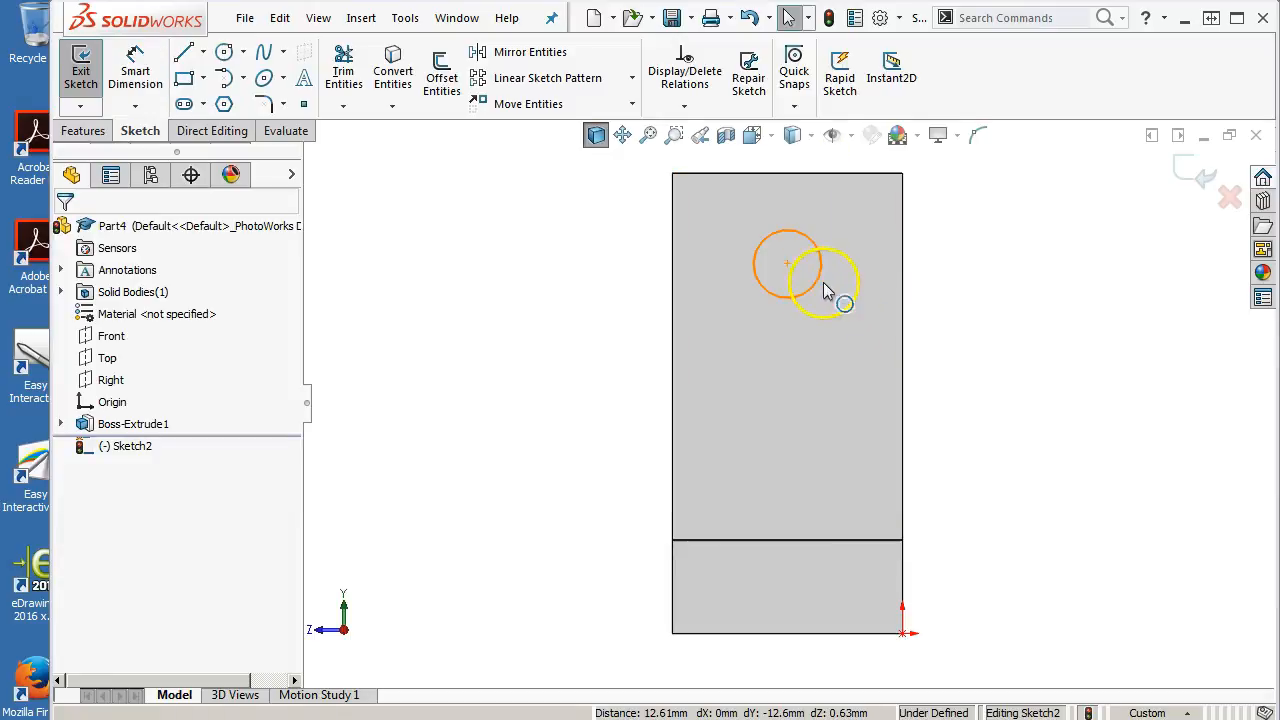
left_click(135, 70)
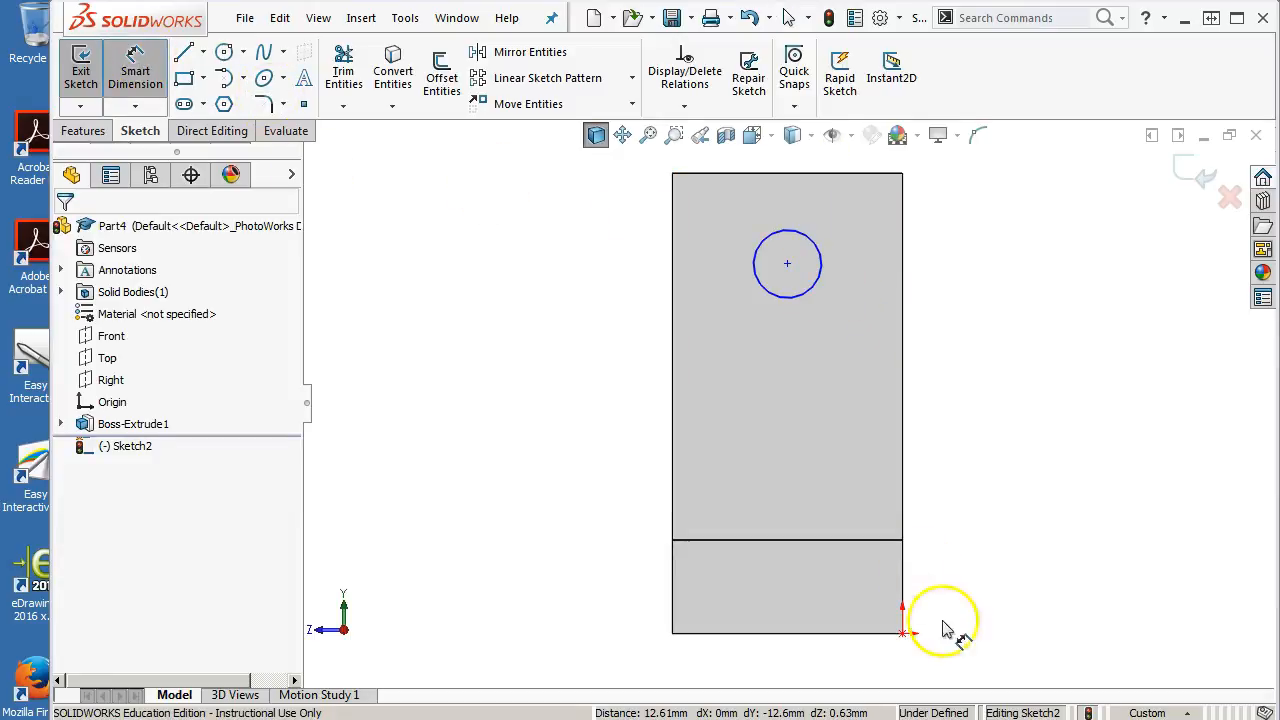
left_click(885, 632)
left_click(797, 305)
left_click(1057, 486)
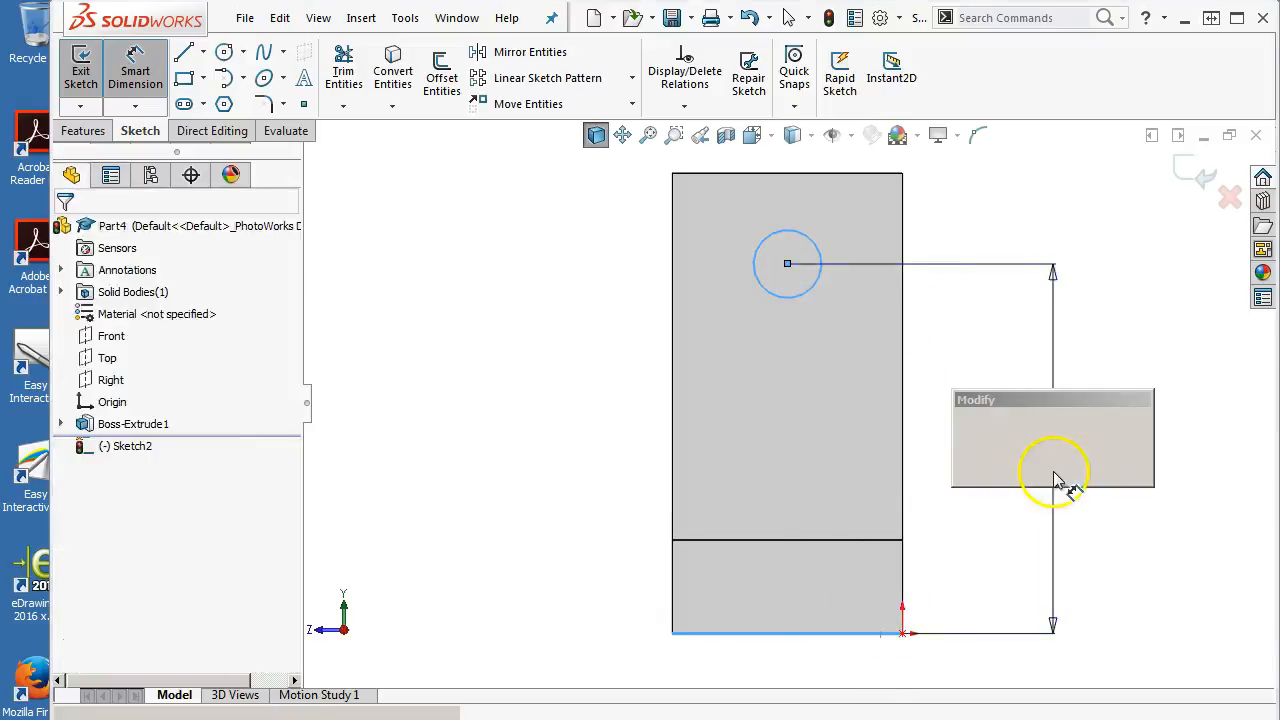
type("46")
key("Return")
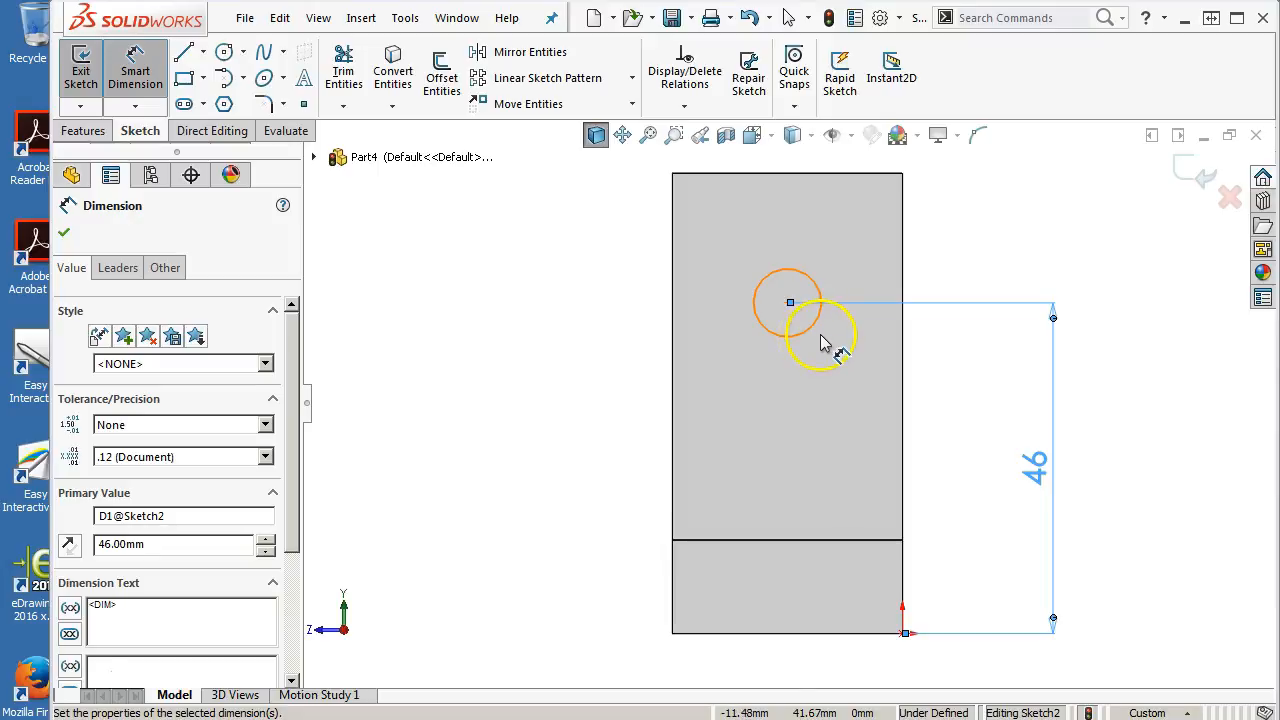
Dimension the side-face circle's diameter to 13 mm
left_click(825, 293)
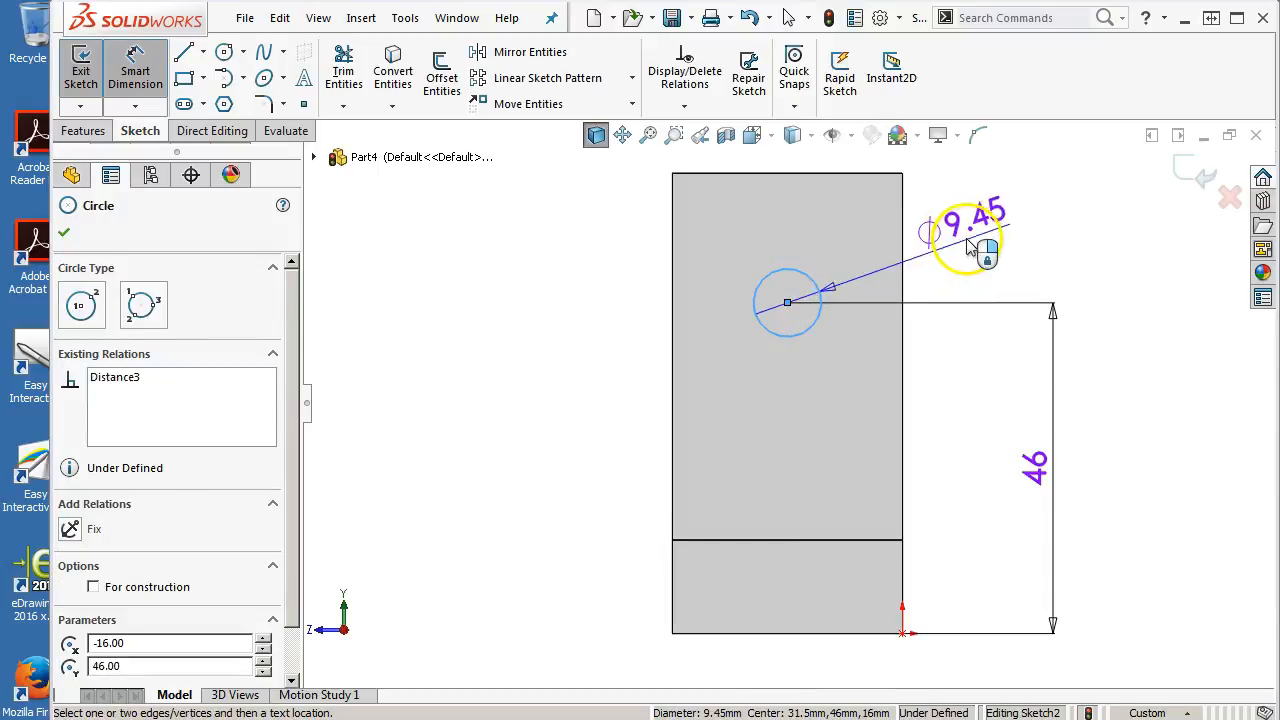
left_click(968, 240)
type("13")
key("Return")
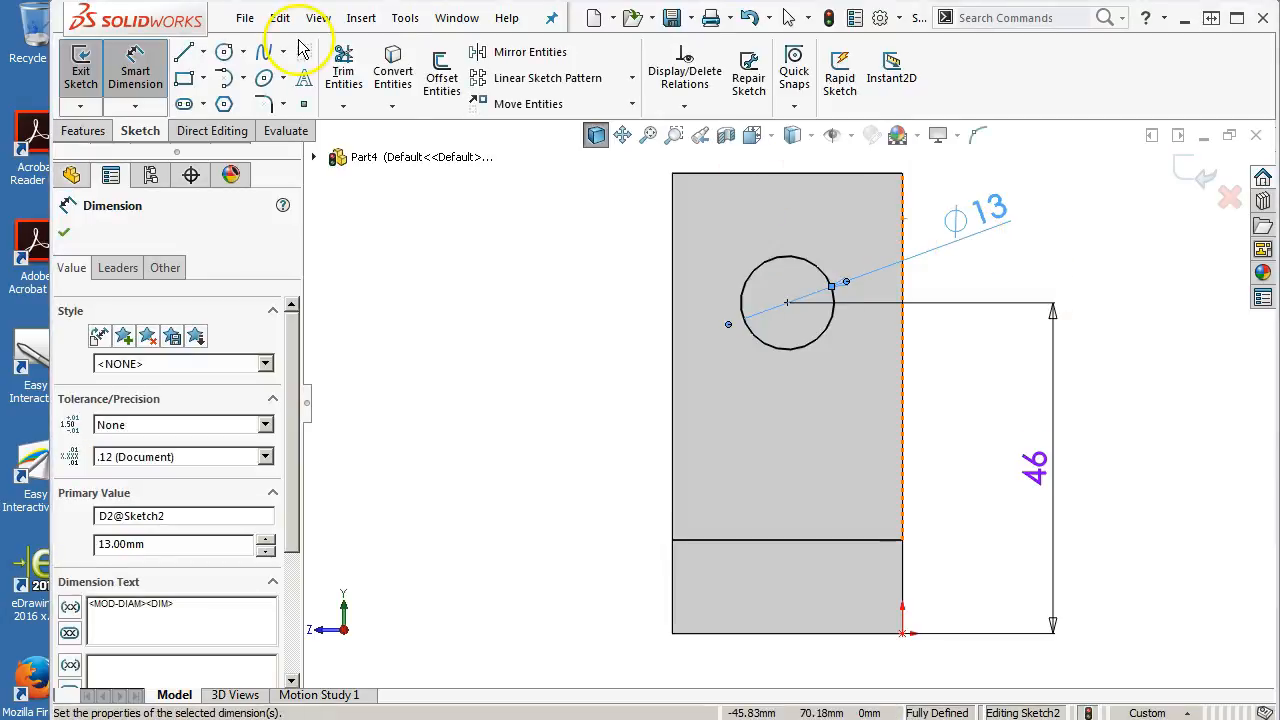
Start an extruded cut from the hole sketch in isometric view and compare the Through All and Through All - Both end conditions
left_click(104, 134)
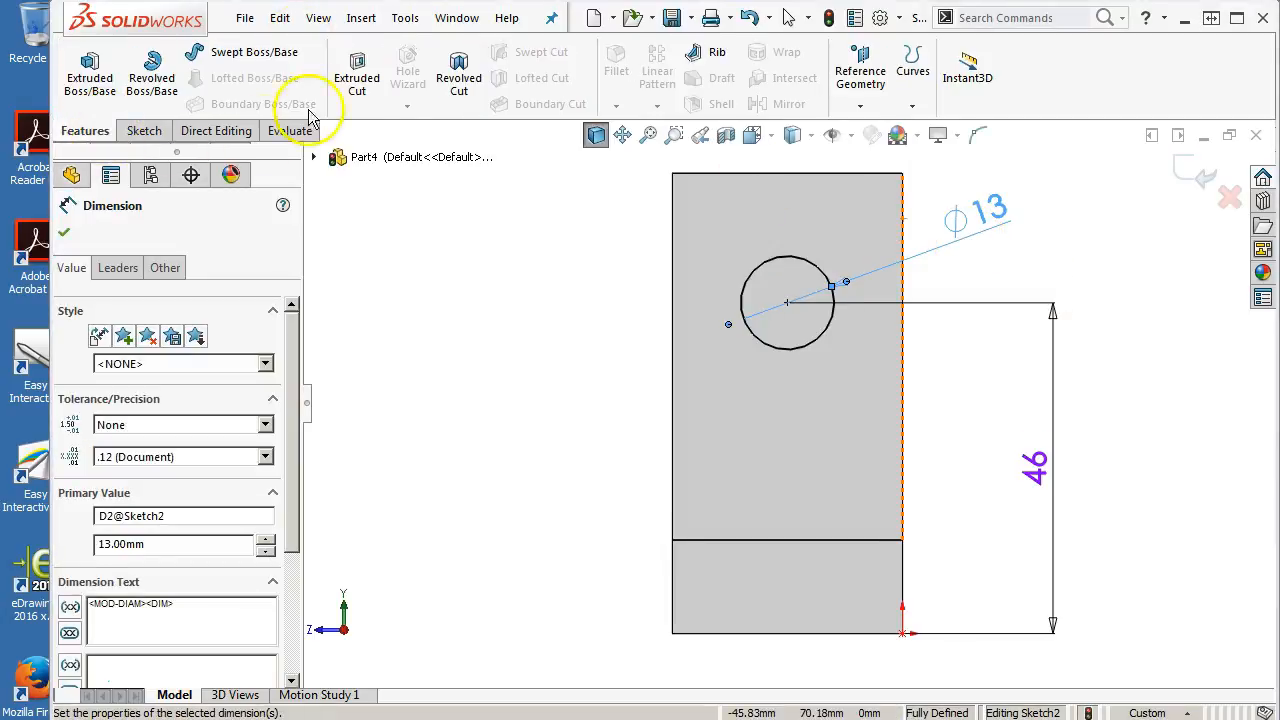
left_click(357, 75)
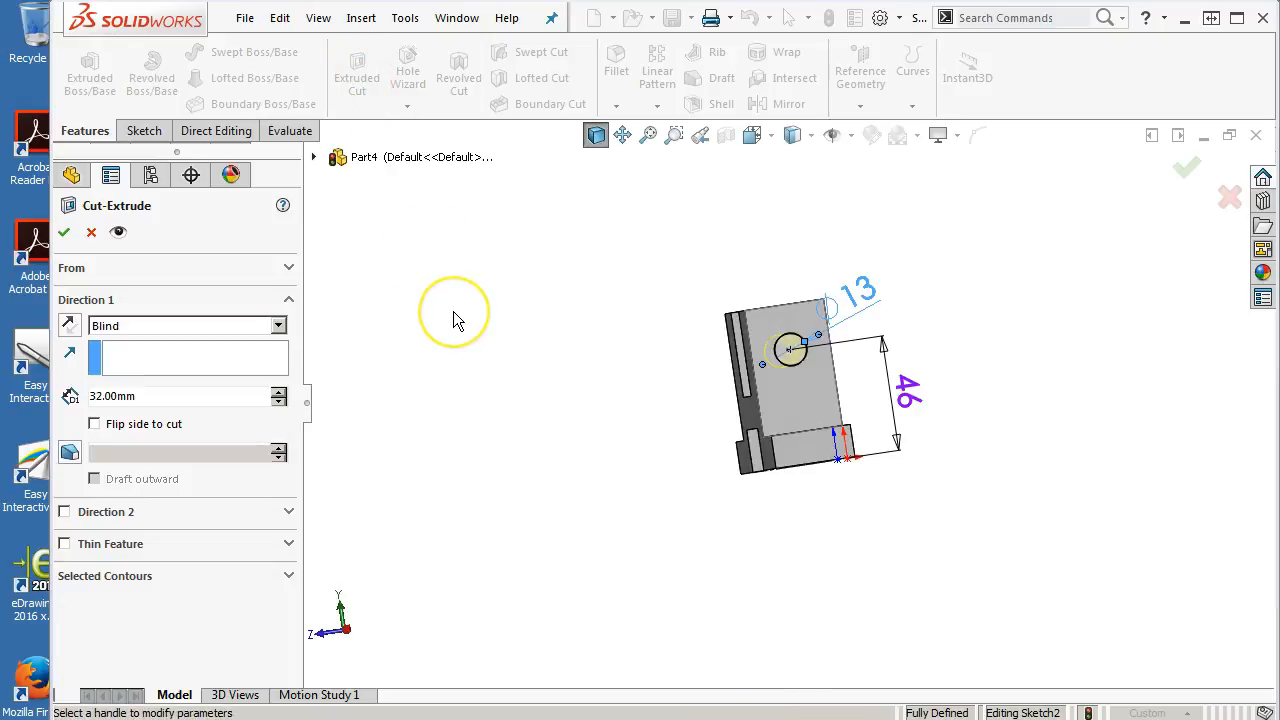
key("ctrl+7")
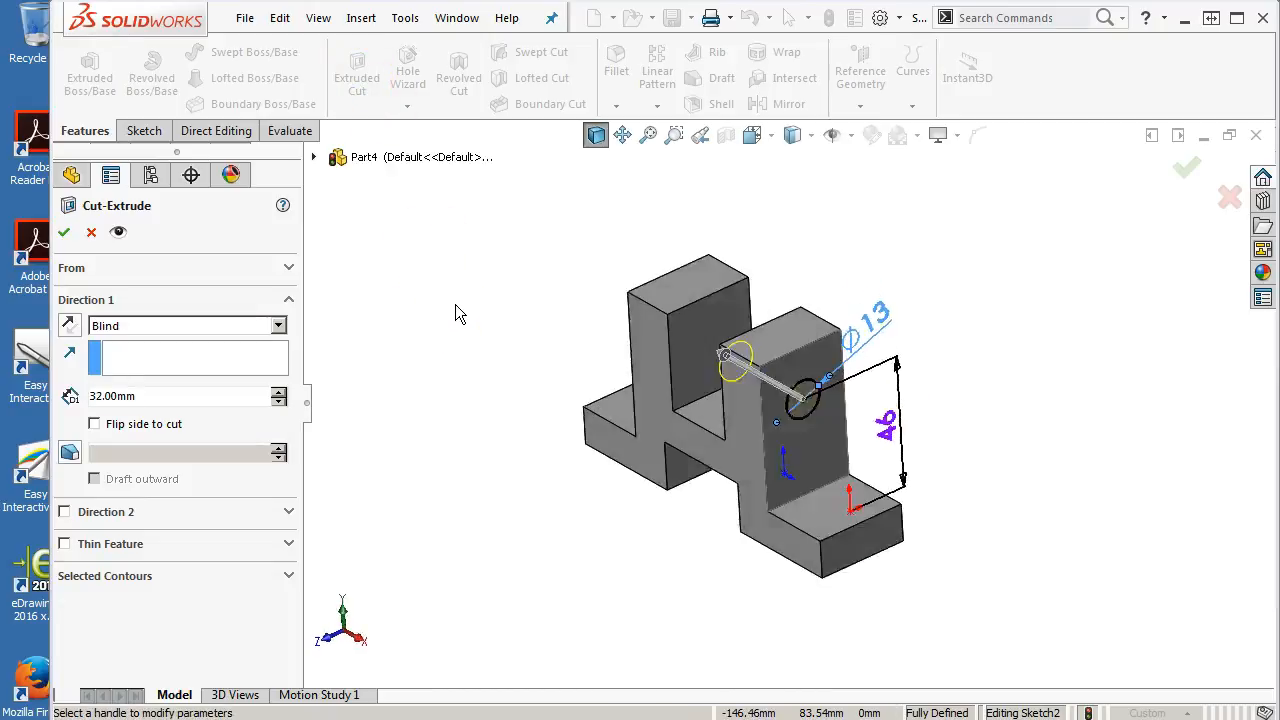
left_click(210, 330)
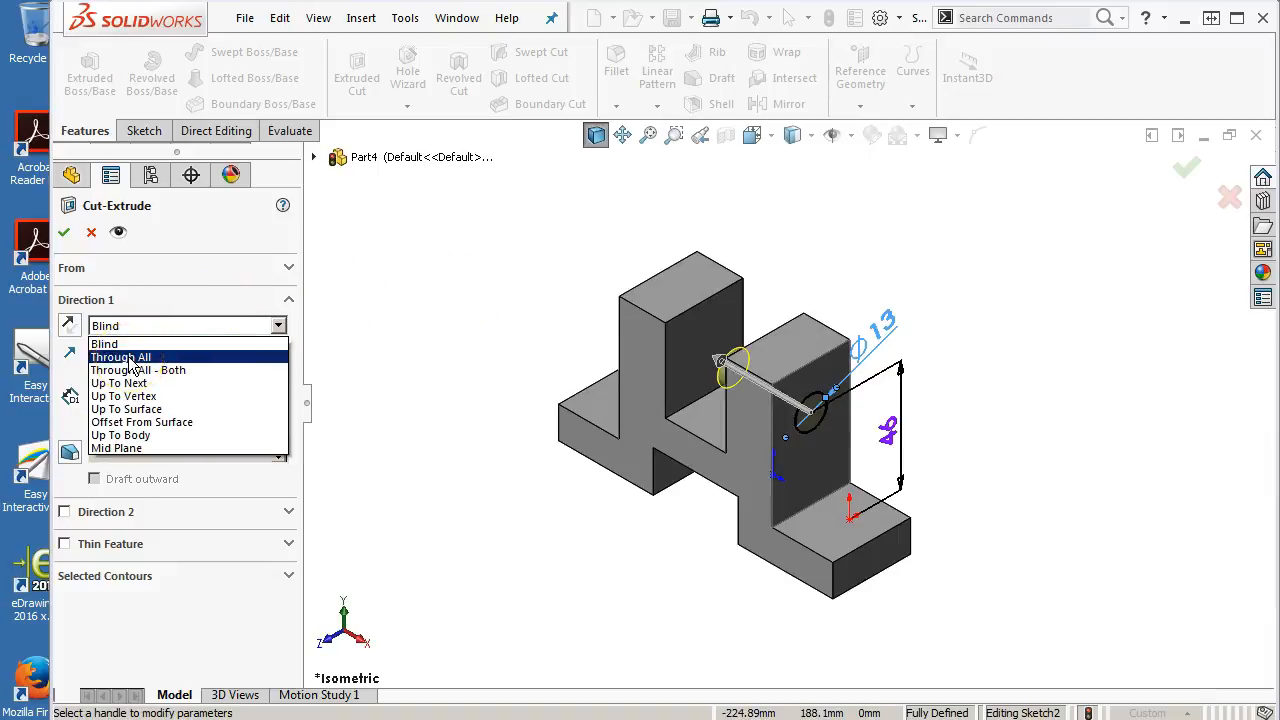
left_click(131, 365)
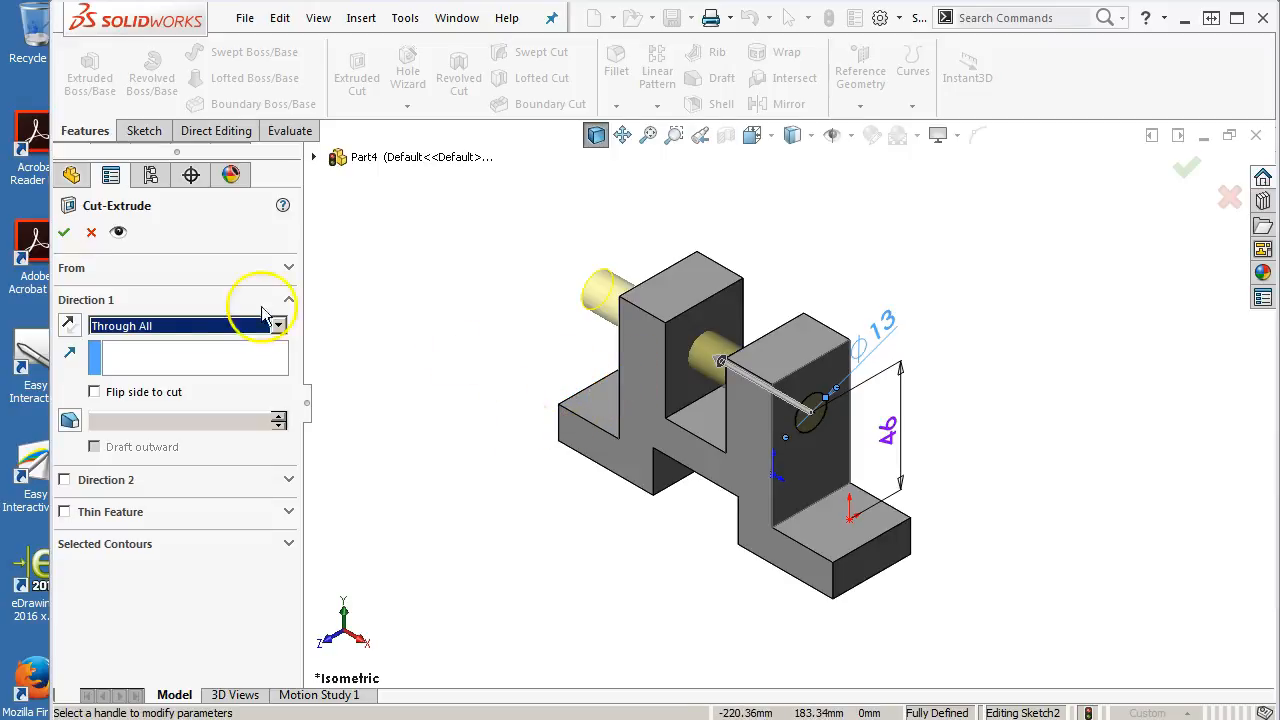
left_click(186, 325)
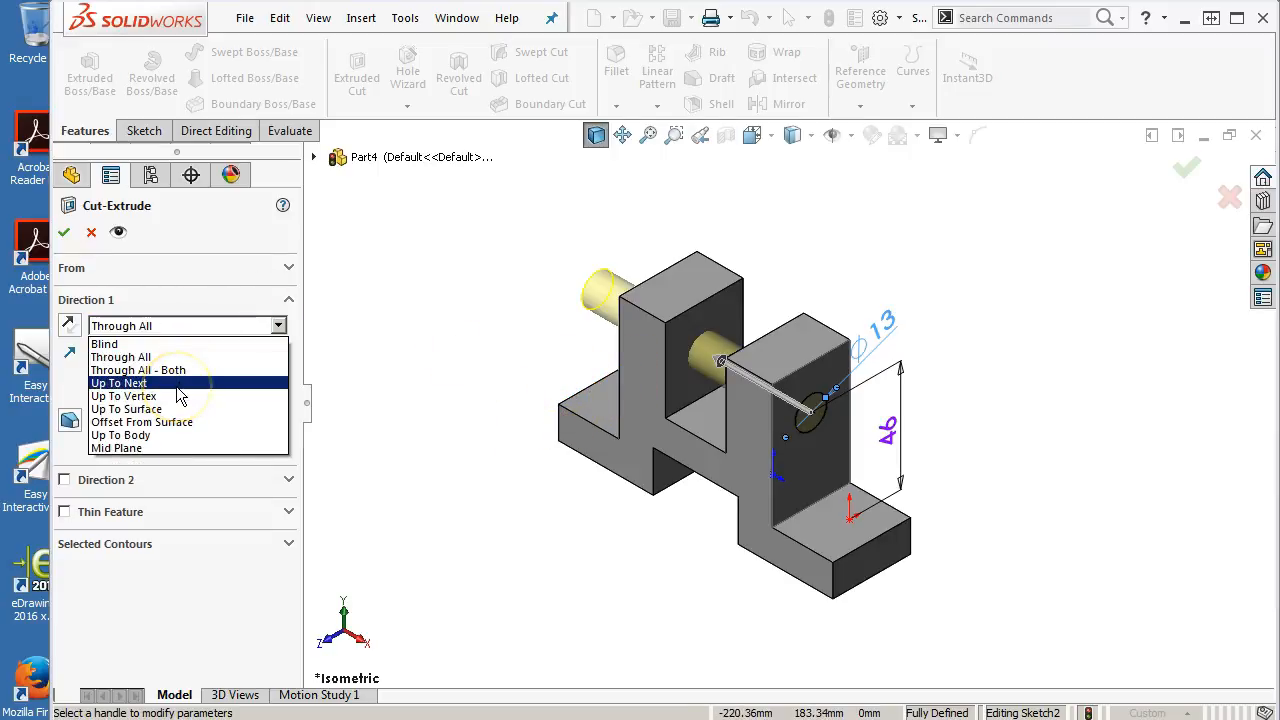
left_click(180, 370)
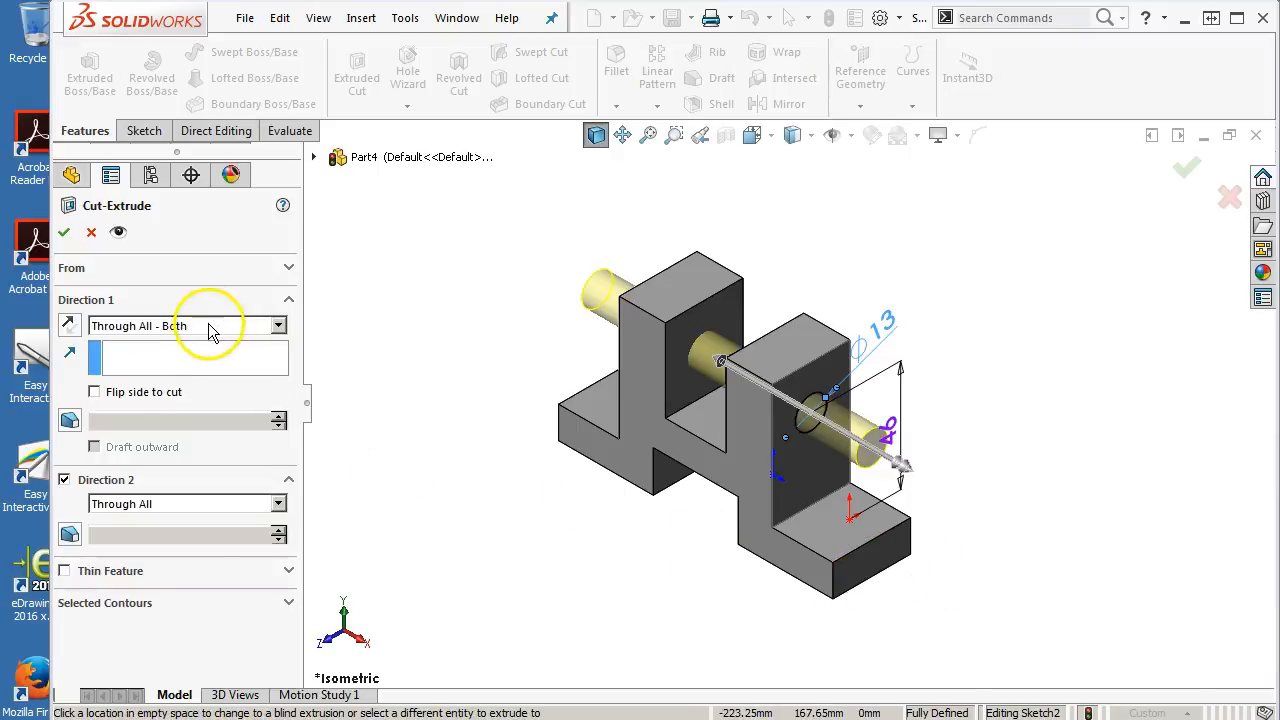
Try the Up To Next end condition for the cut with Direction 2 switched off
left_click(210, 326)
left_click(160, 384)
middle_click_drag(480, 378, 594, 429)
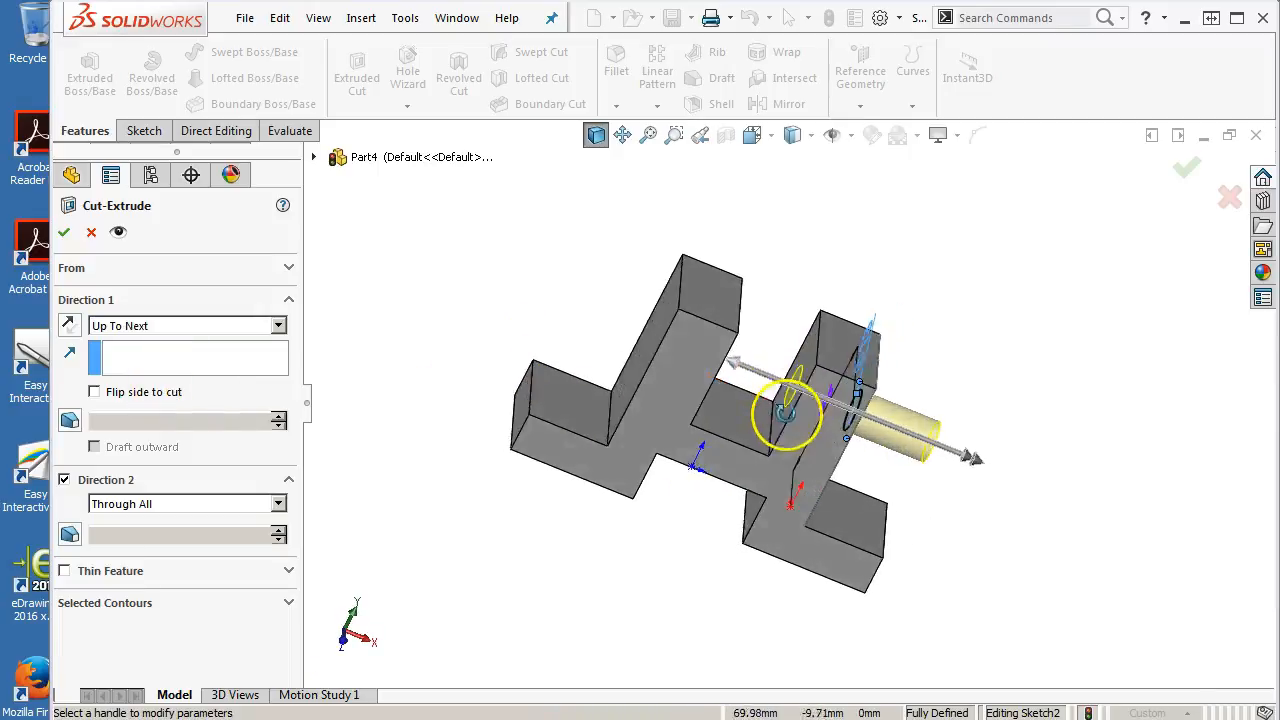
middle_click_drag(787, 413, 786, 391)
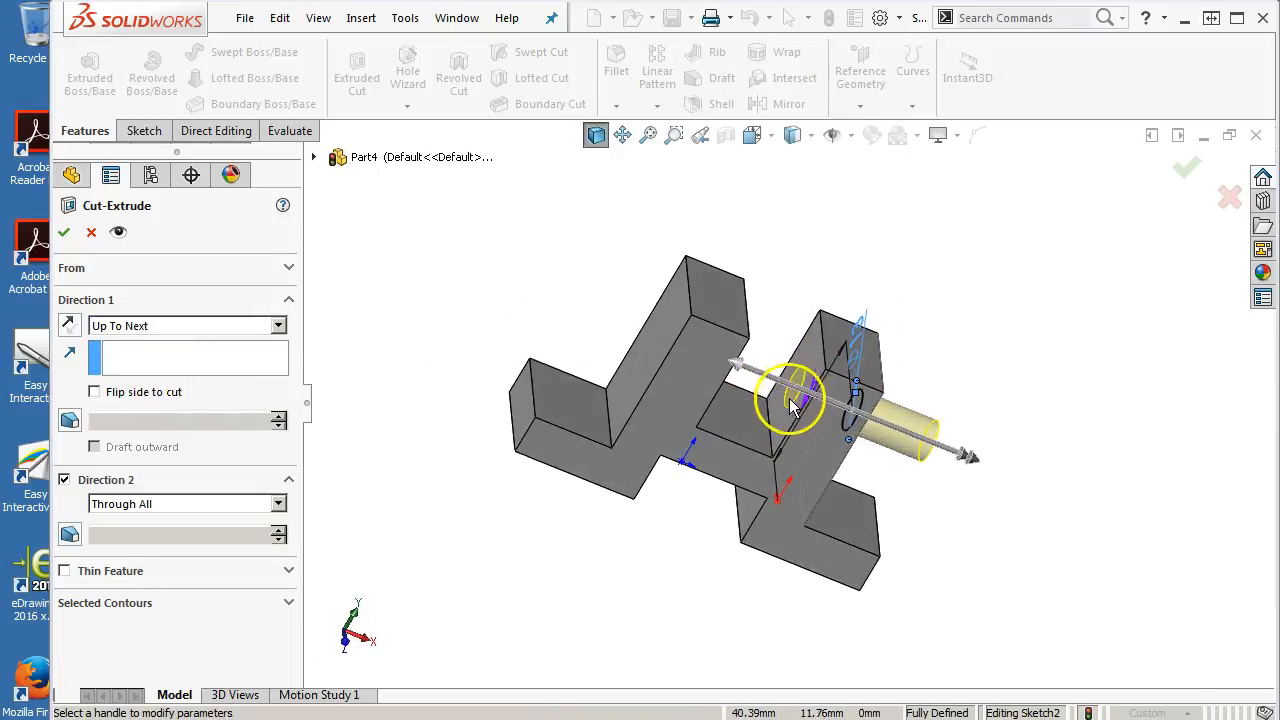
left_click(64, 481)
middle_click_drag(785, 622, 748, 513)
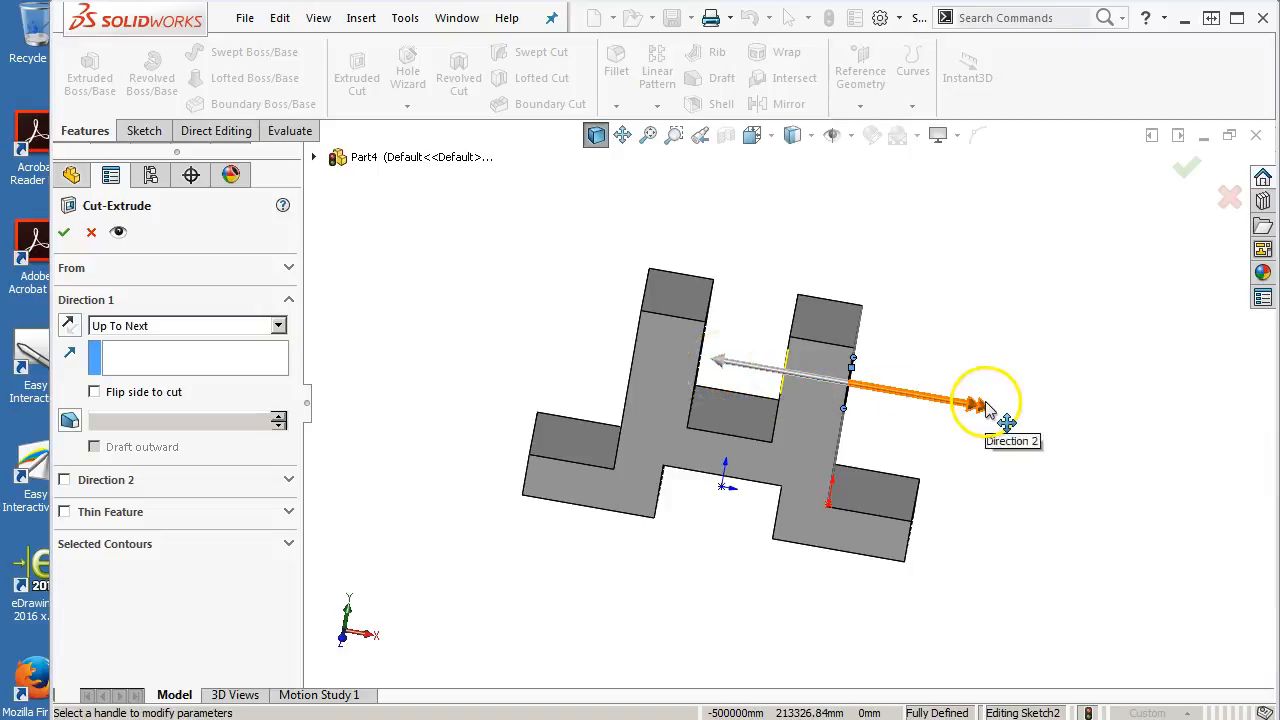
middle_click_drag(469, 380, 434, 409)
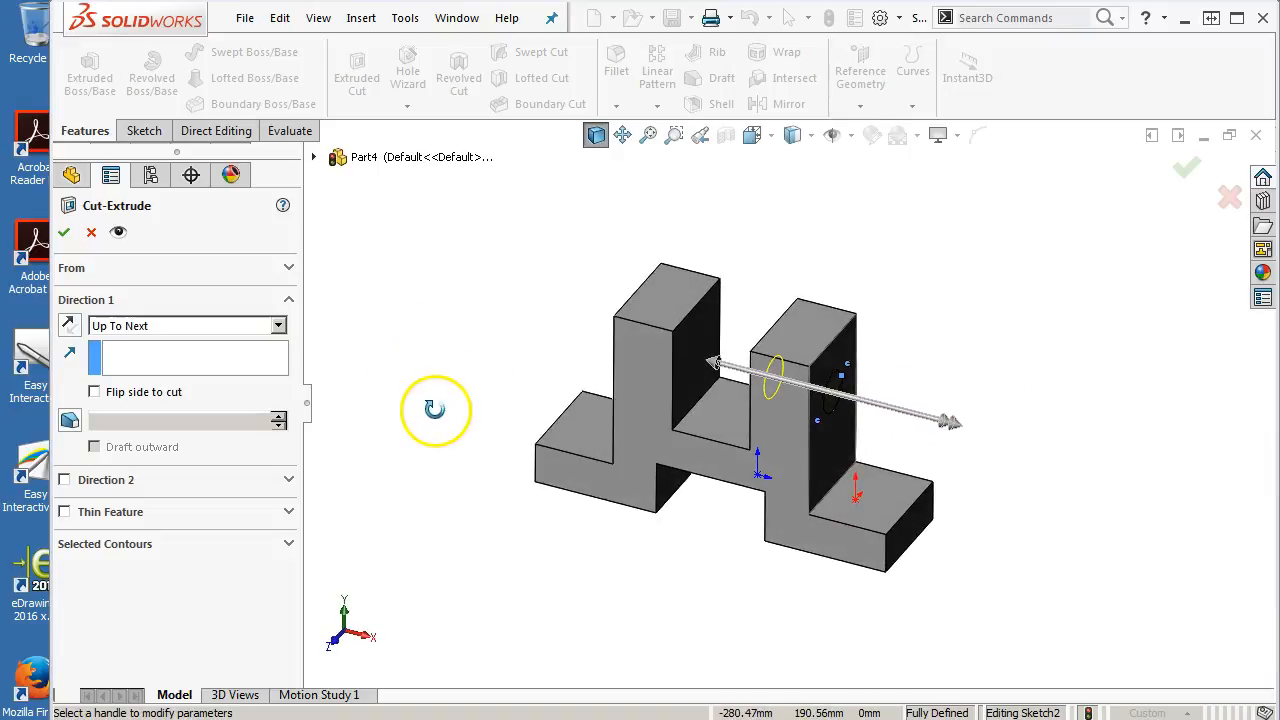
Try the Up To Vertex and Up To Surface end conditions, picking vertices and the far upright's face
left_click(272, 325)
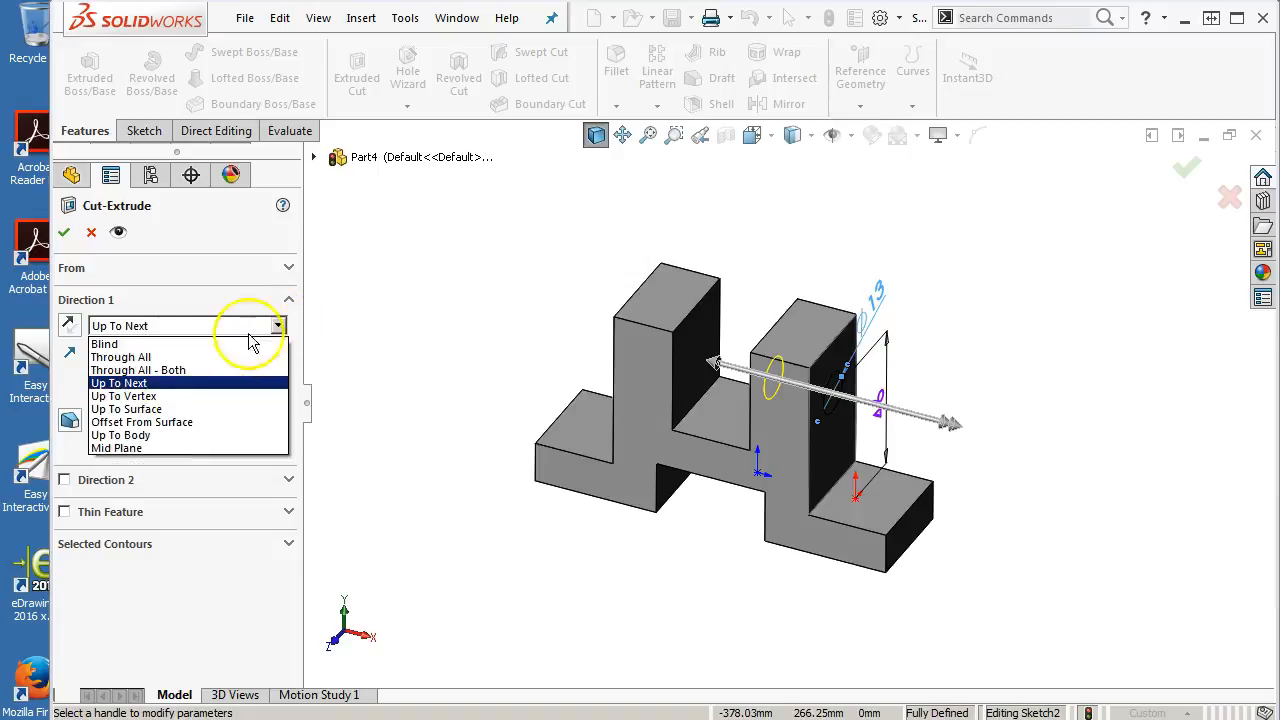
left_click(140, 396)
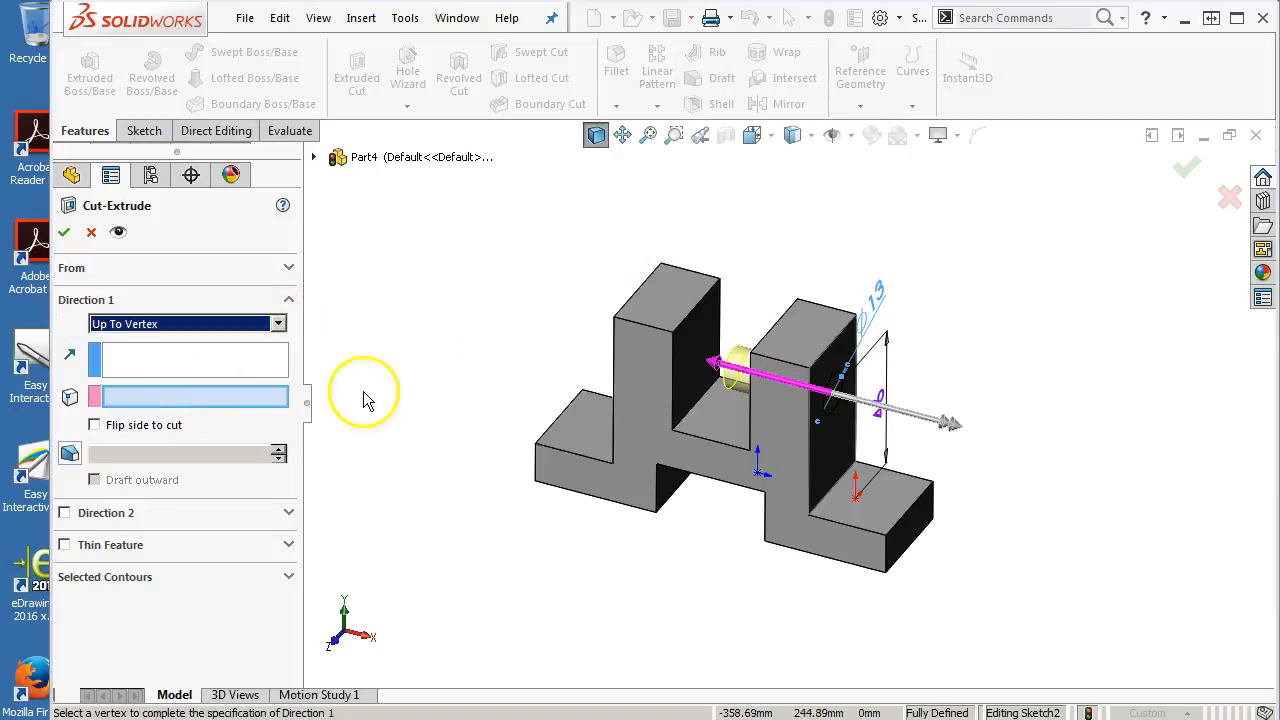
left_click(660, 264)
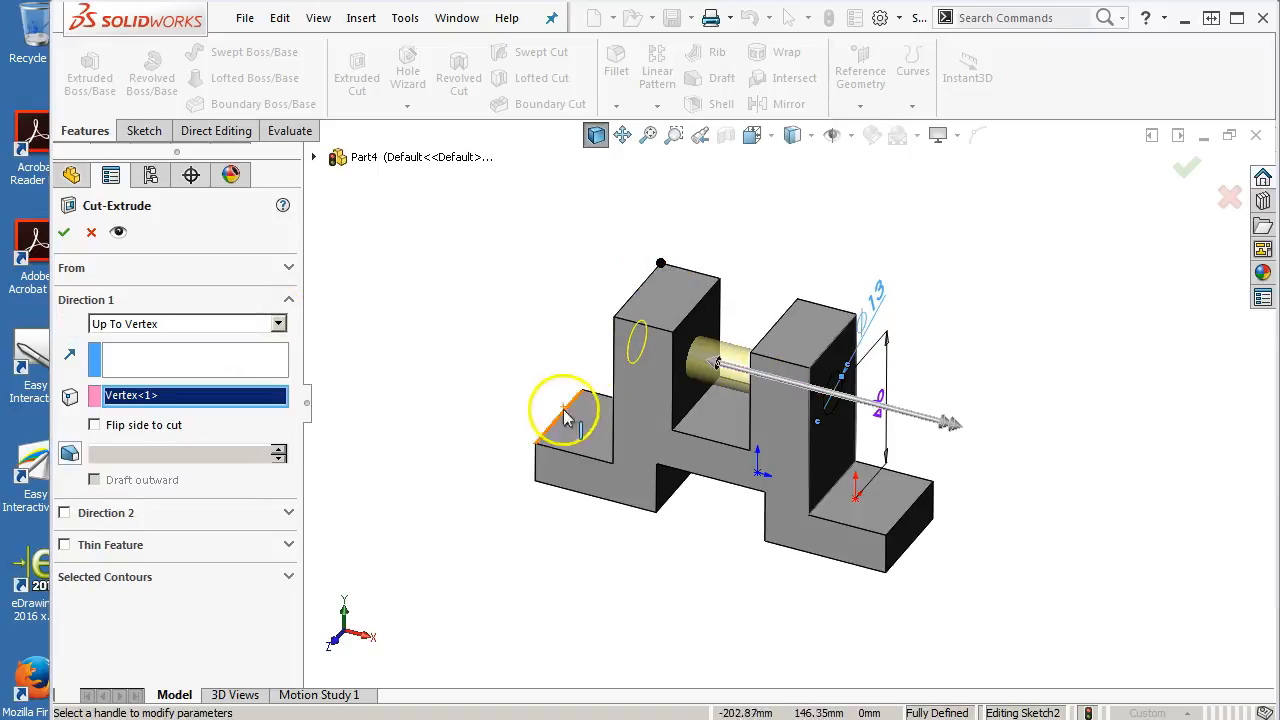
left_click(536, 445)
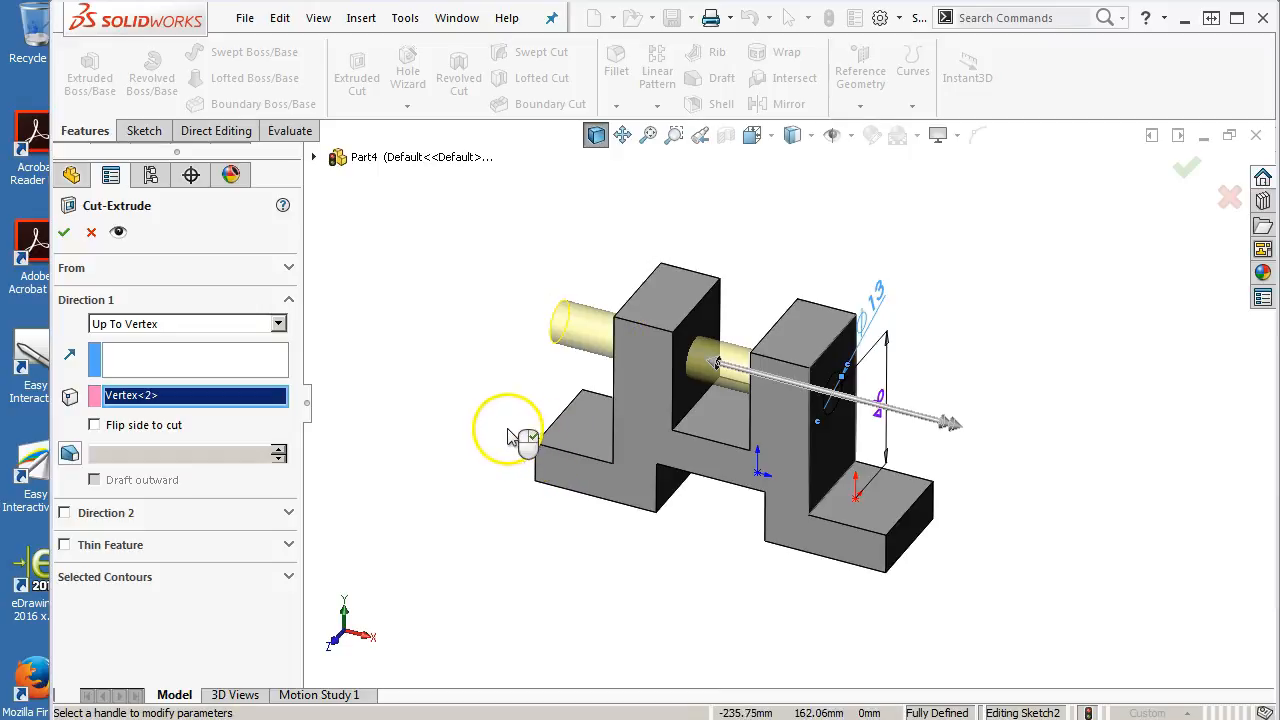
left_click(186, 324)
left_click(146, 407)
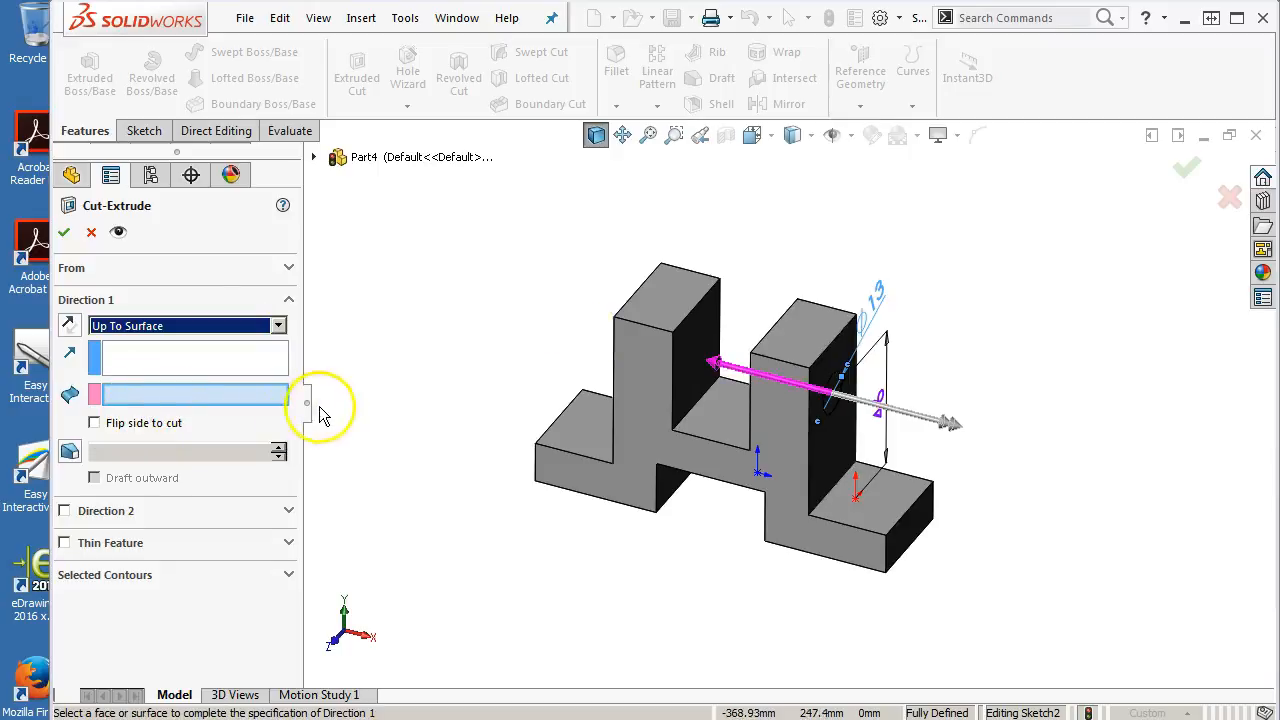
middle_click_drag(317, 409, 403, 429)
left_click(651, 382)
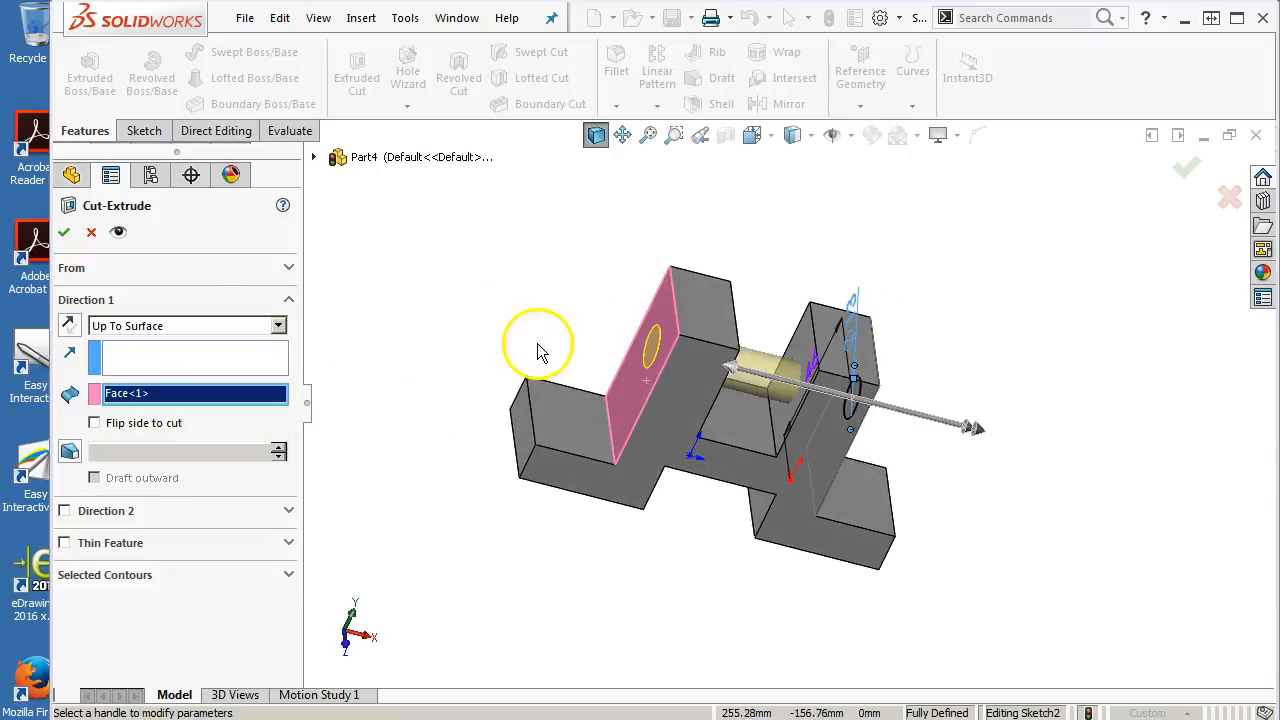
Finish the cut with the Through All end condition
left_click(162, 328)
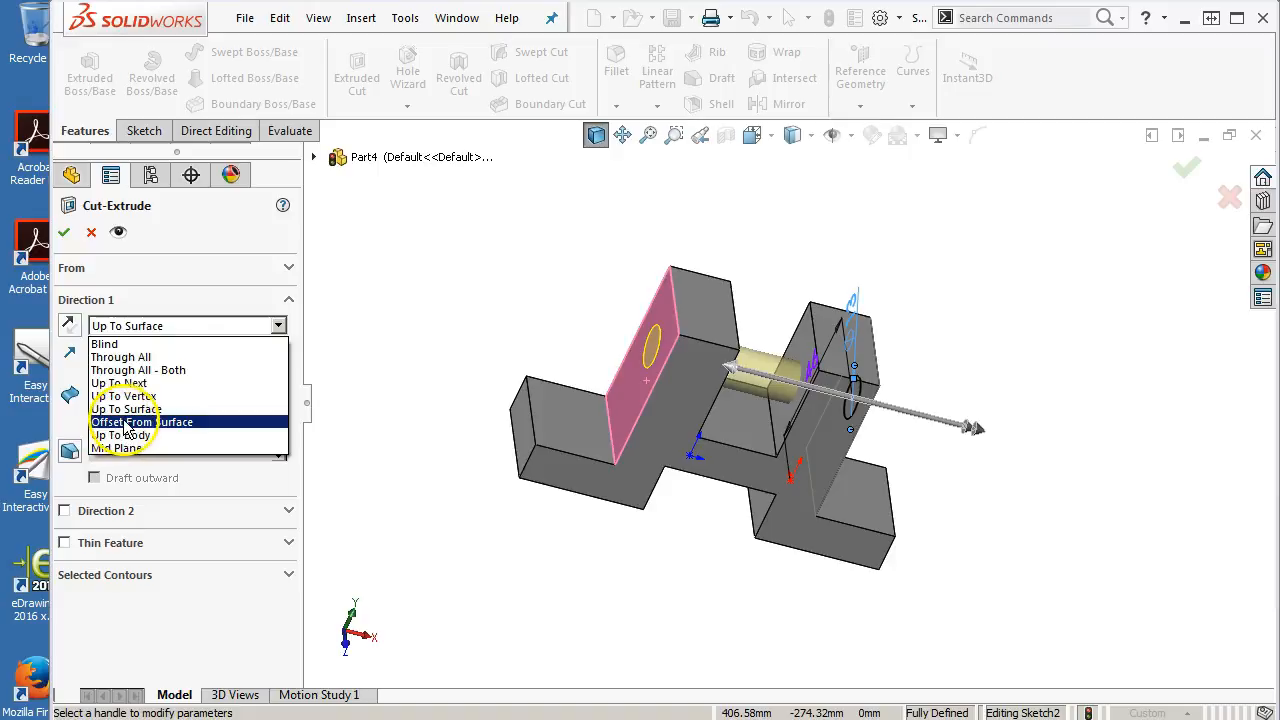
left_click(148, 359)
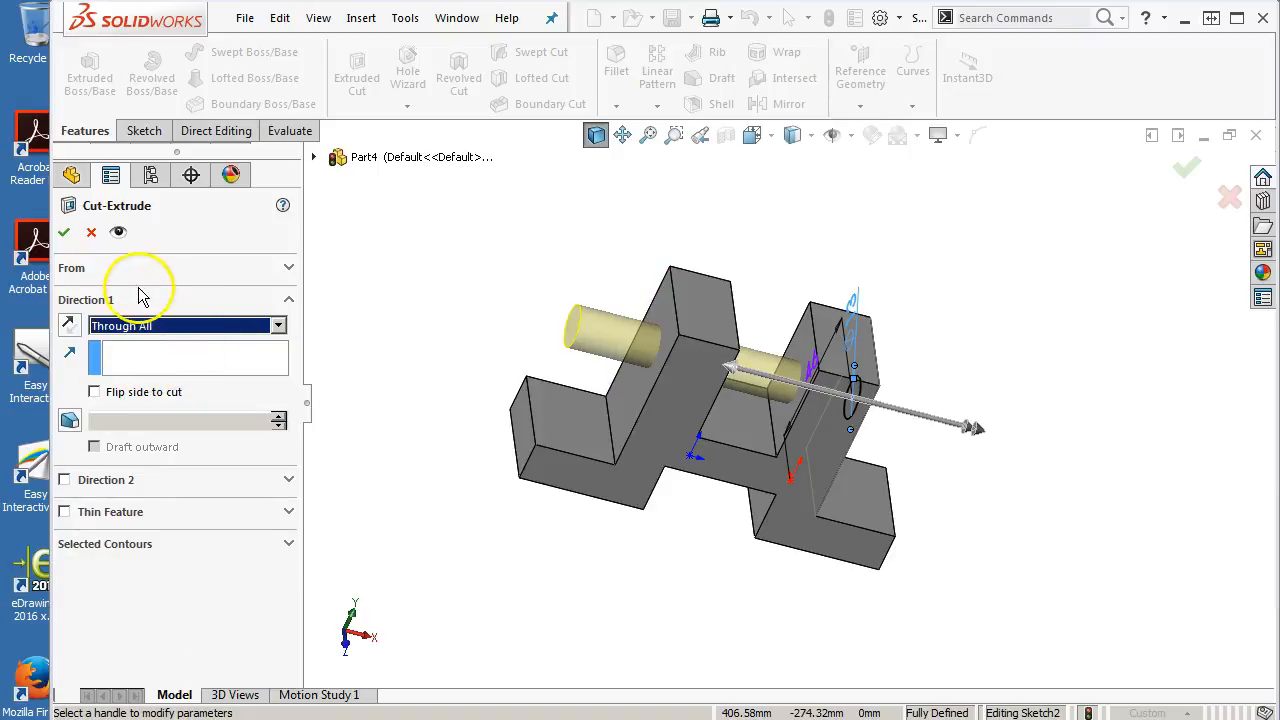
left_click(64, 233)
middle_click_drag(391, 471, 317, 417)
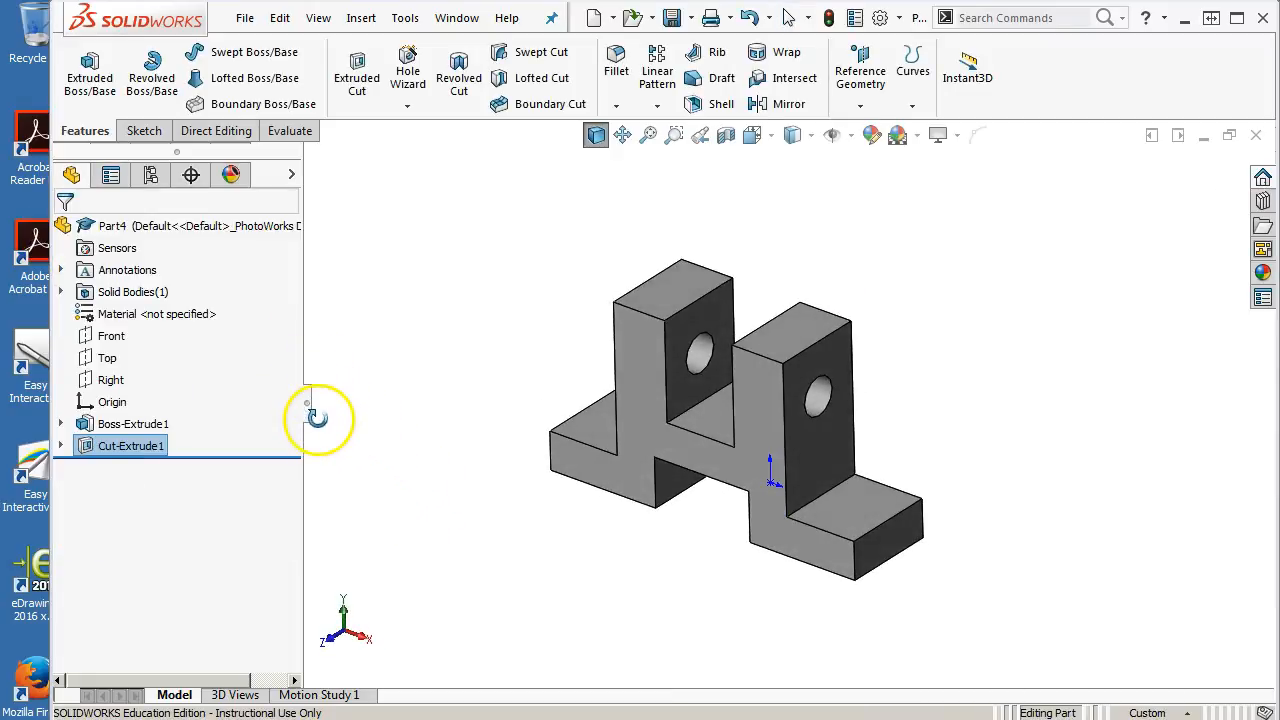
Open a sketch on the right flange's top face and draw a small circle on it
left_click(861, 506)
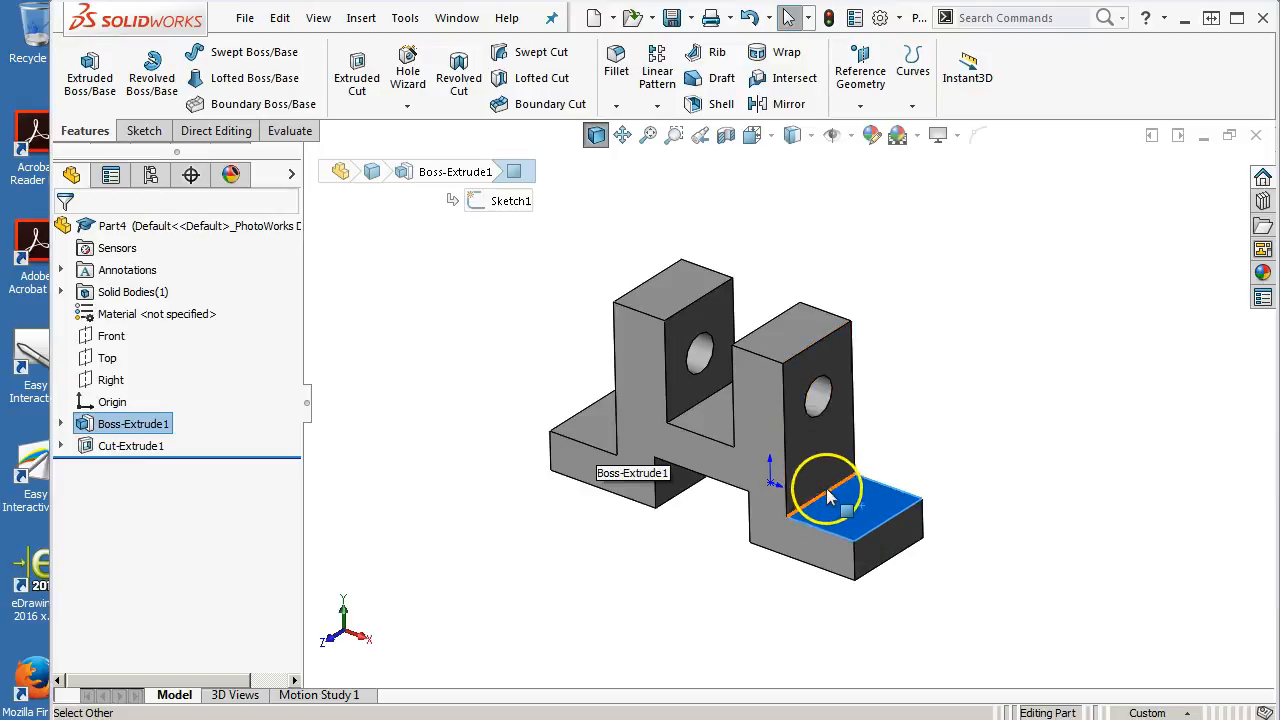
left_click(140, 130)
left_click(80, 66)
left_click(224, 52)
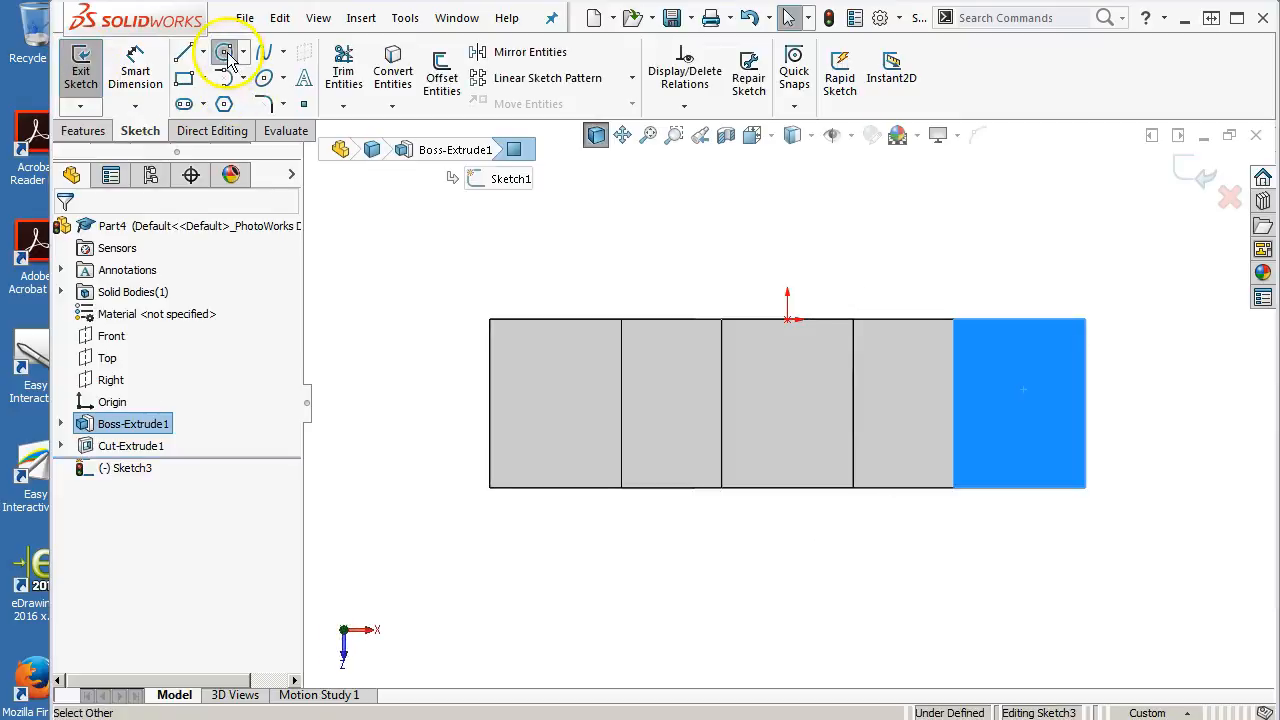
left_click(1011, 382)
left_click(1023, 397)
right_click(1000, 390)
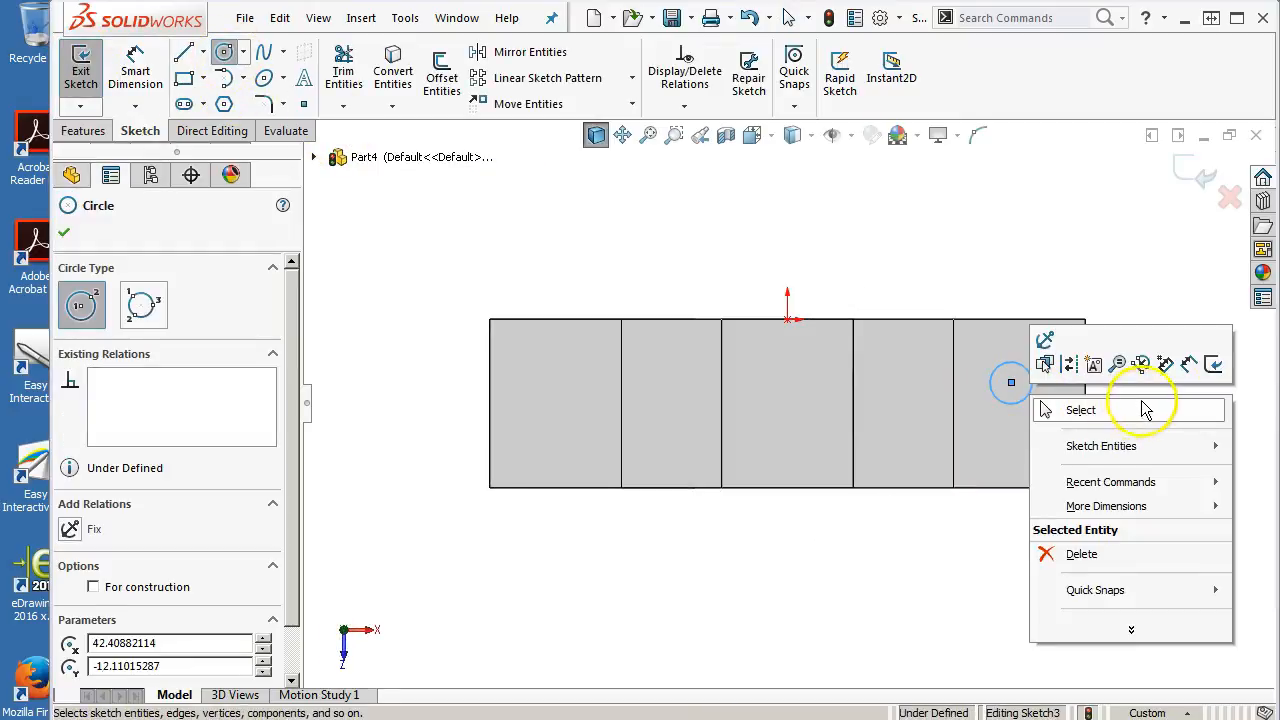
left_click(1181, 358)
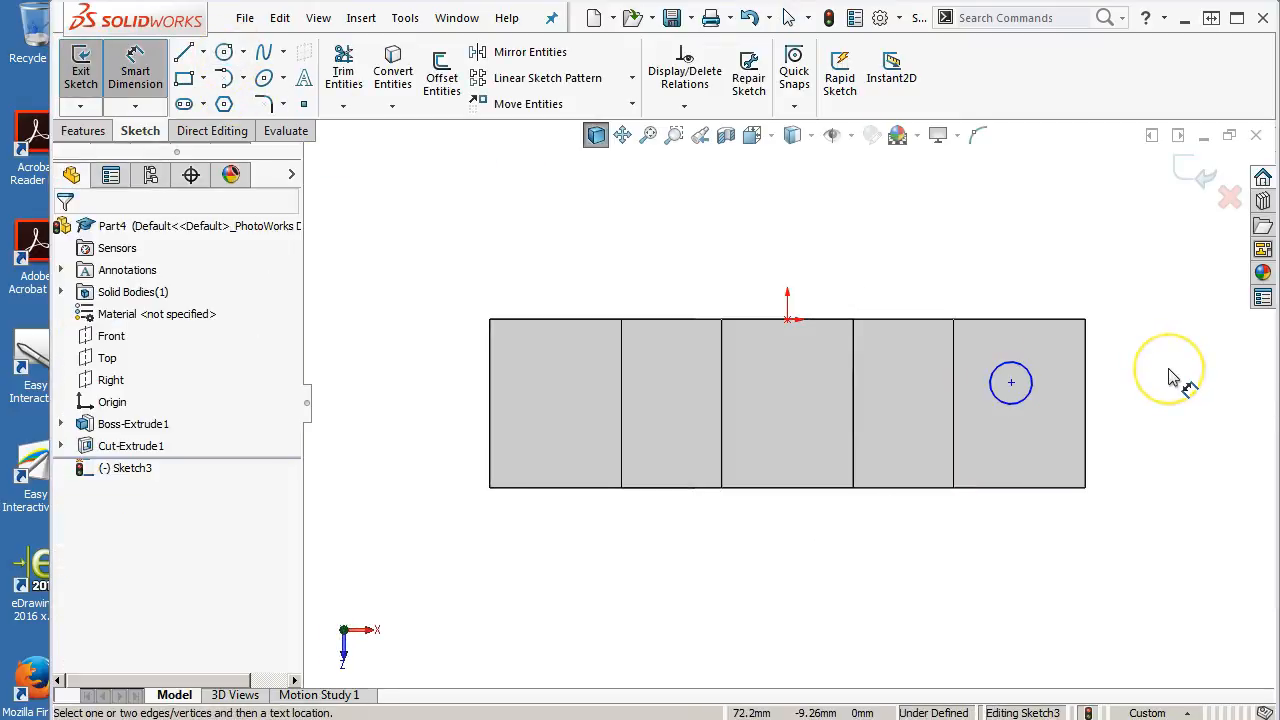
Dimension the flange circle's diameter to 11 mm
left_click(1025, 367)
left_click(1040, 310)
type("11")
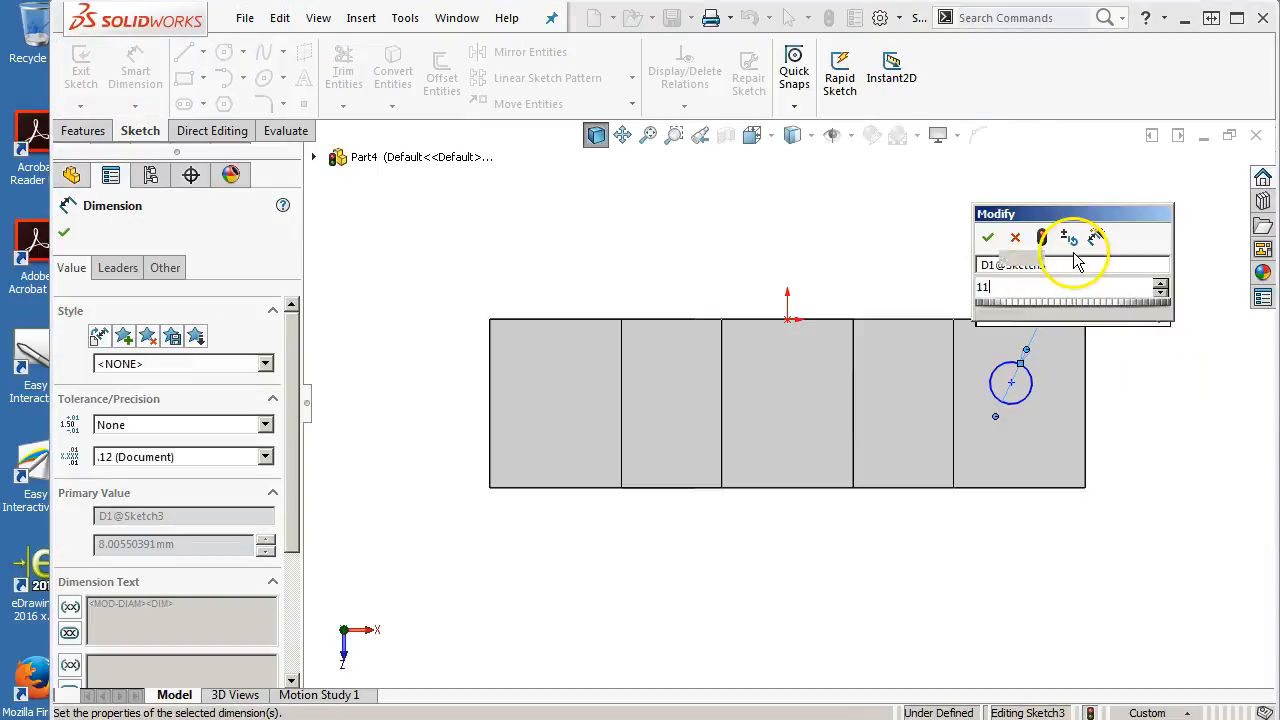
key("Return")
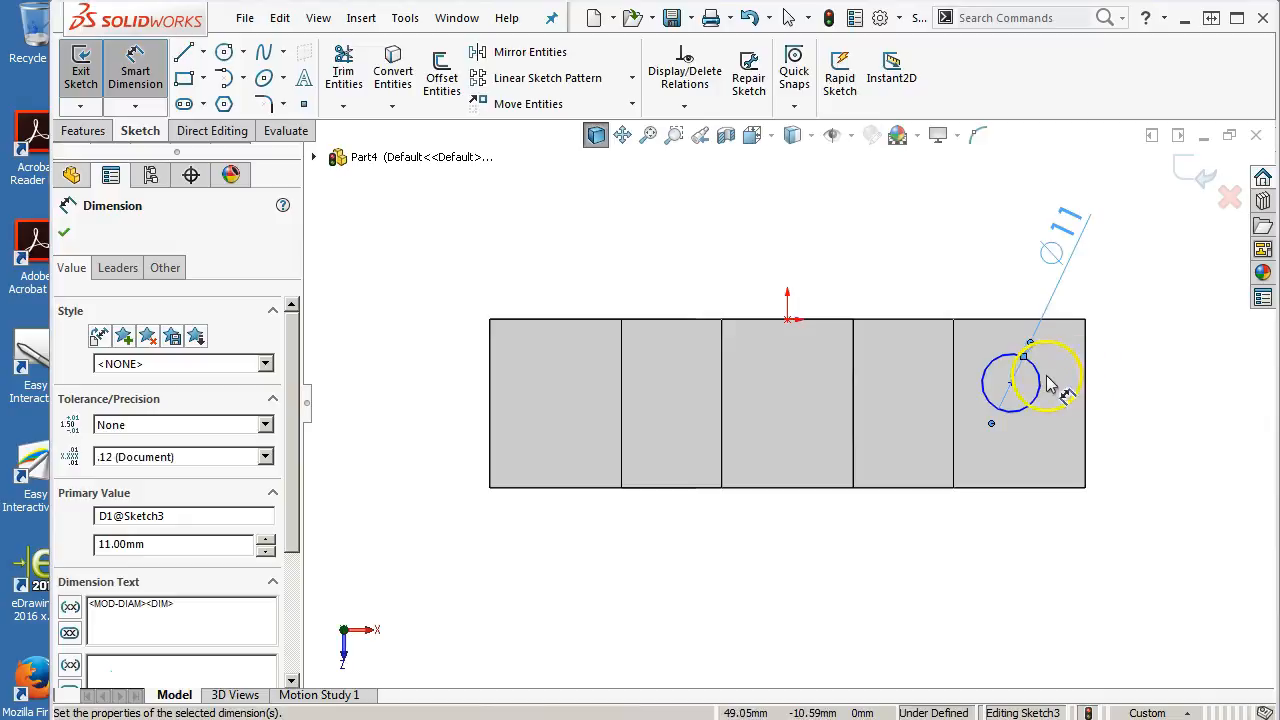
Dimension the circle center 13 mm from the face's upper edge
left_click(1032, 360)
left_click(1020, 318)
left_click(1160, 283)
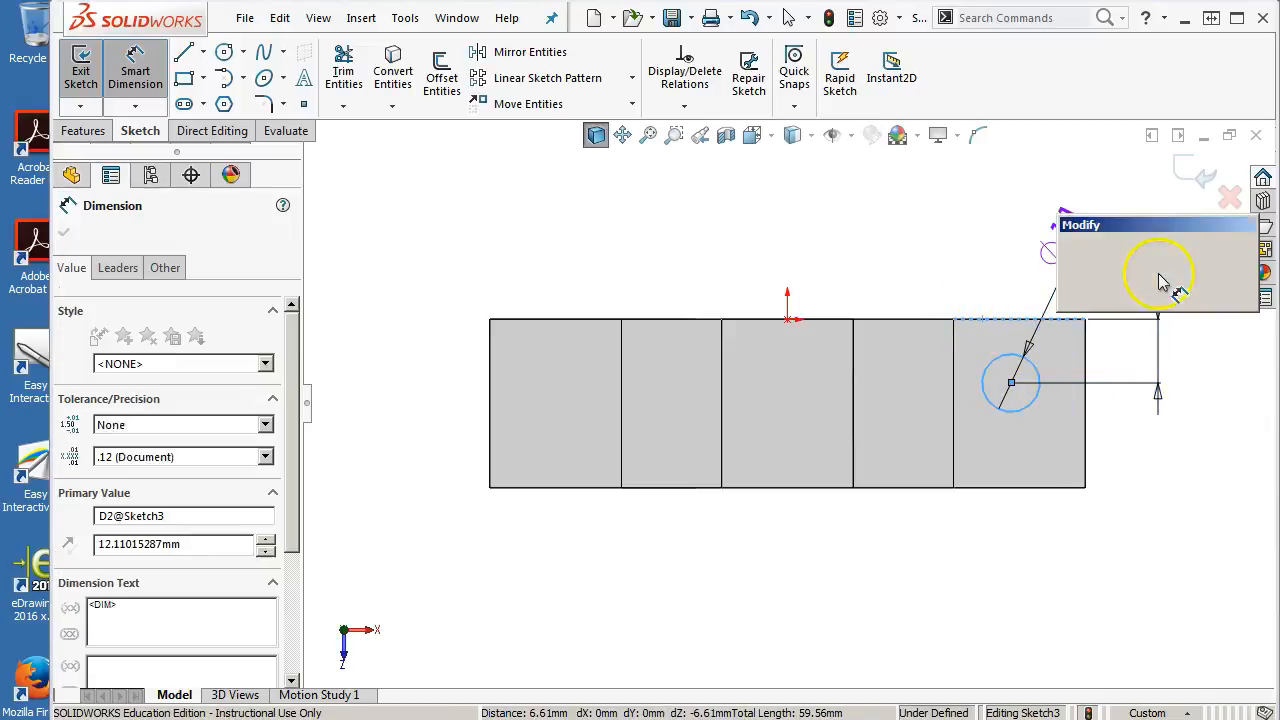
type("13")
key("Return")
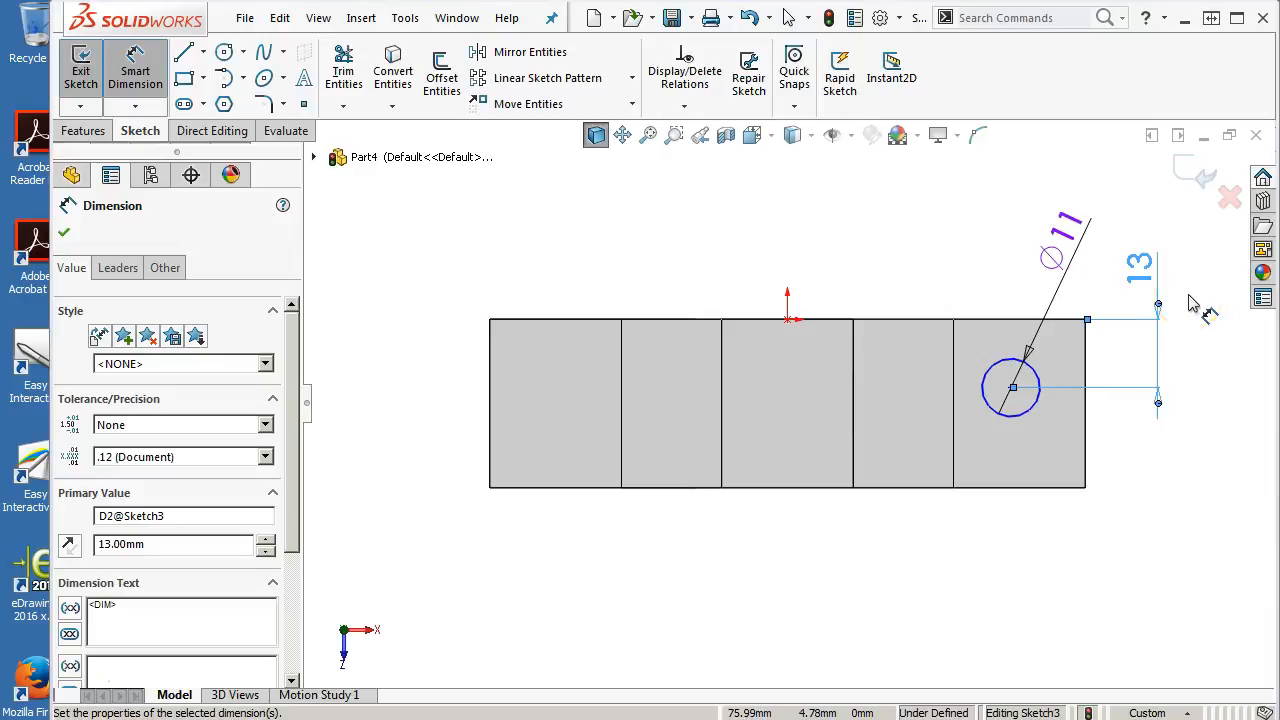
Dimension the circle center 13 mm from the flange's end edge and close the dimension tool
left_click(1075, 423)
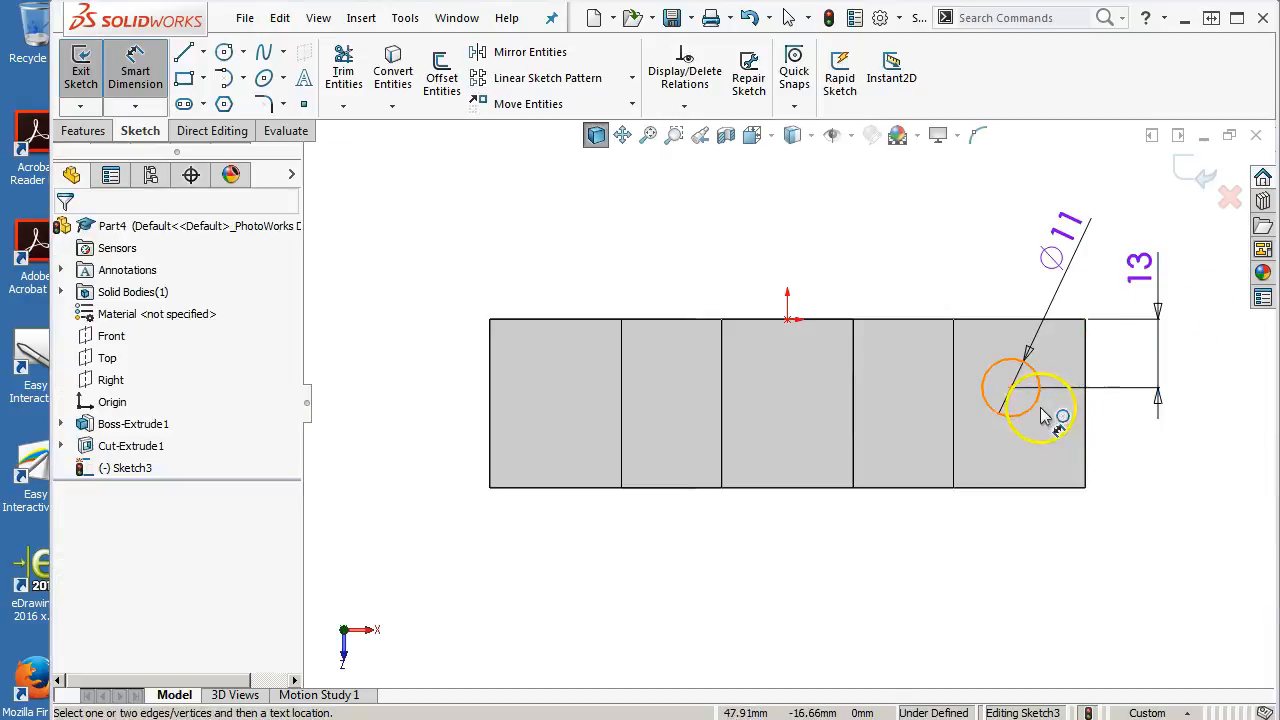
left_click(1036, 400)
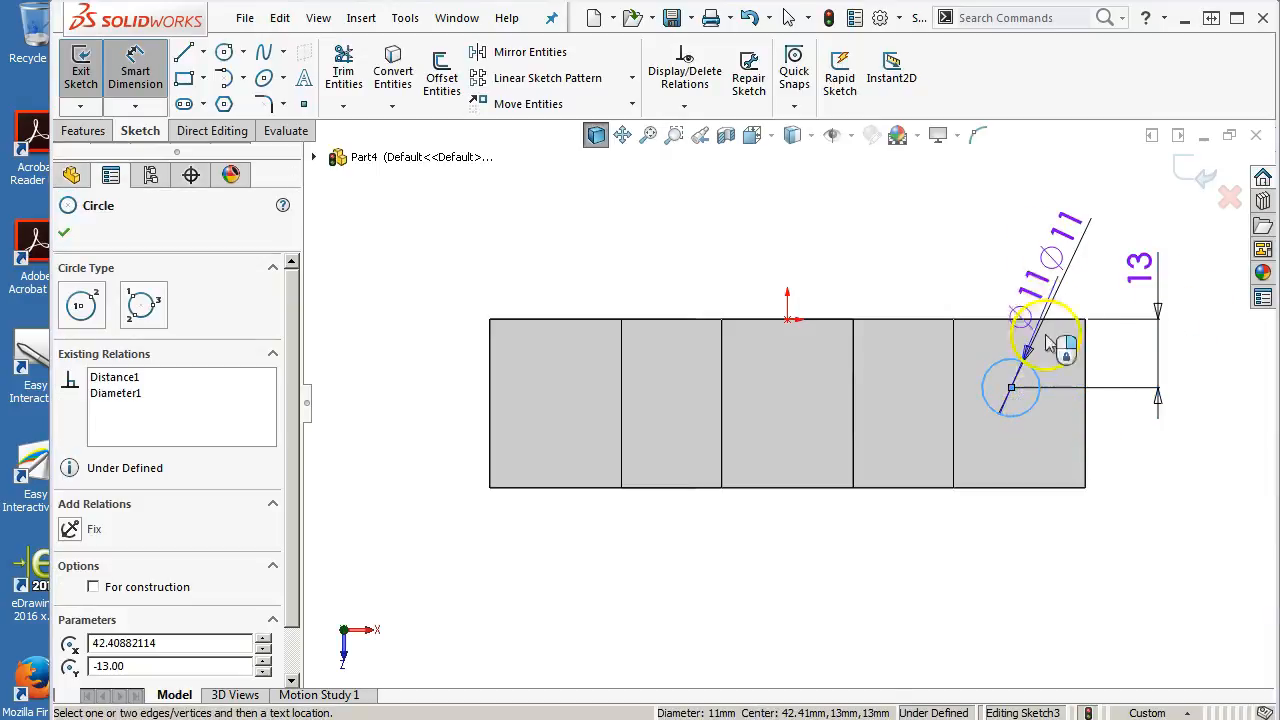
left_click(1085, 432)
left_click(1062, 196)
type("13")
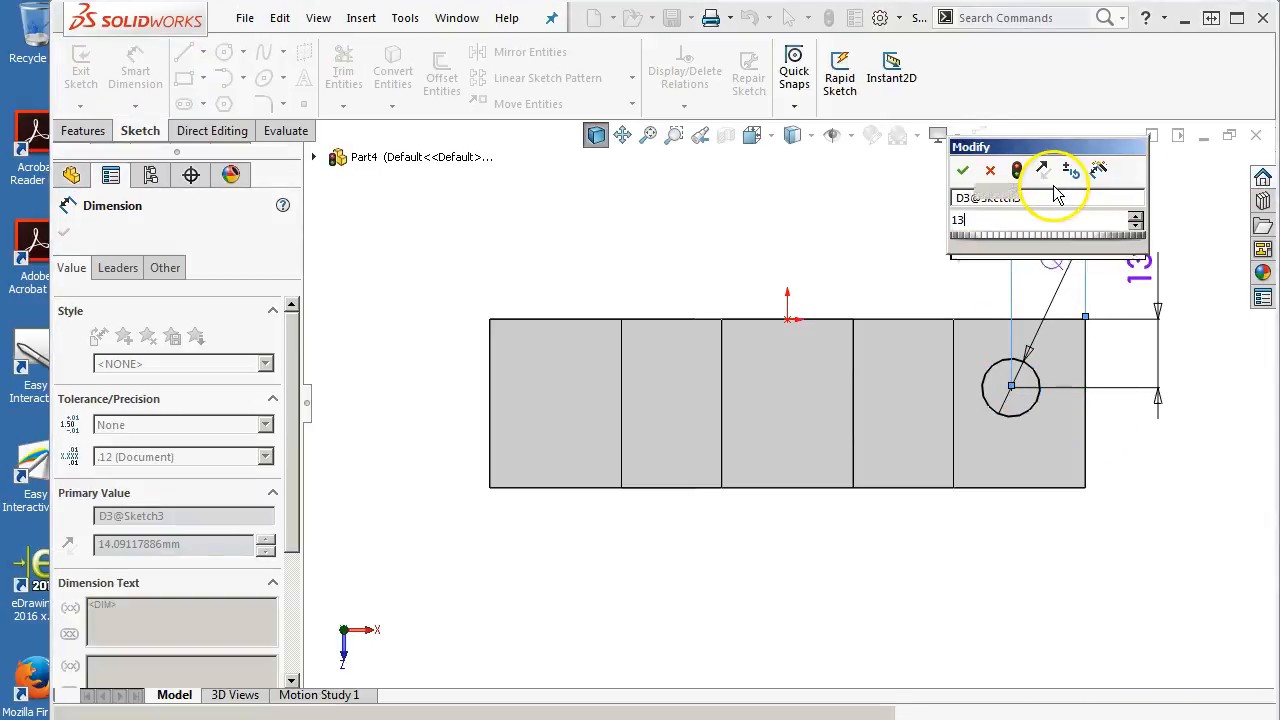
key("Return")
right_click(718, 232)
left_click(795, 289)
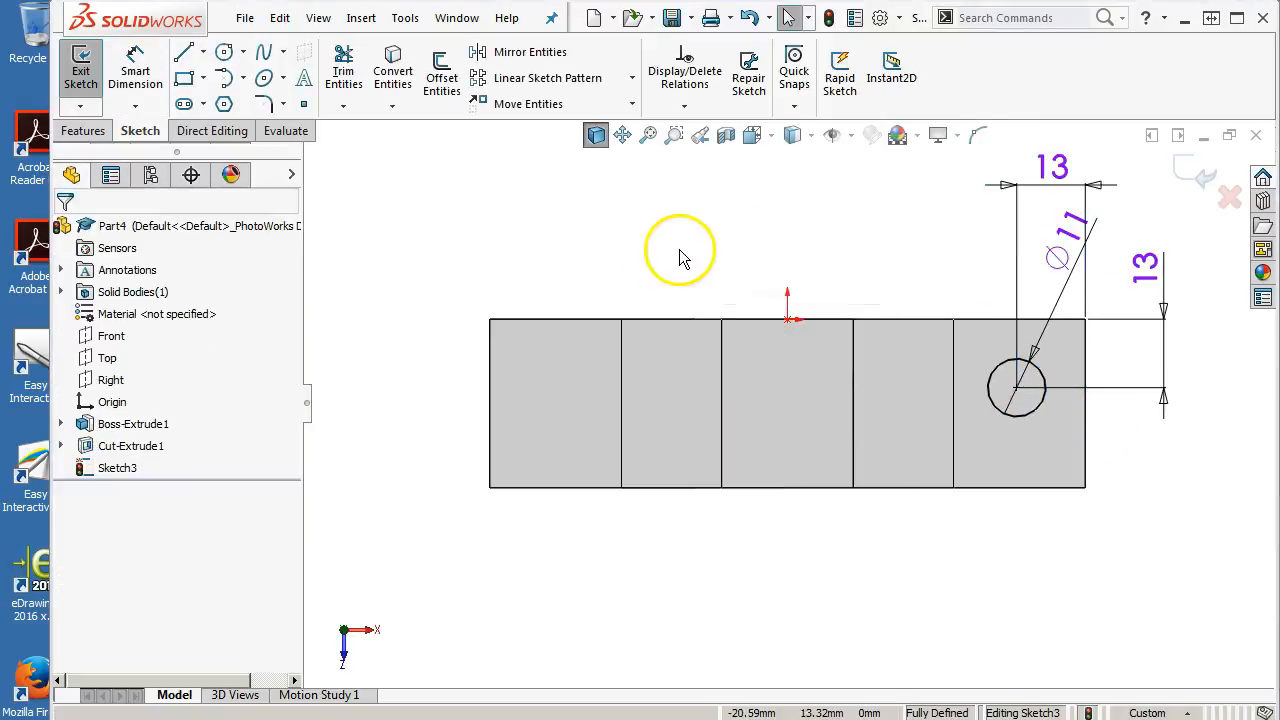
Draw a vertical centerline through the origin and mirror the flange circle across it onto the left flange
left_click(203, 51)
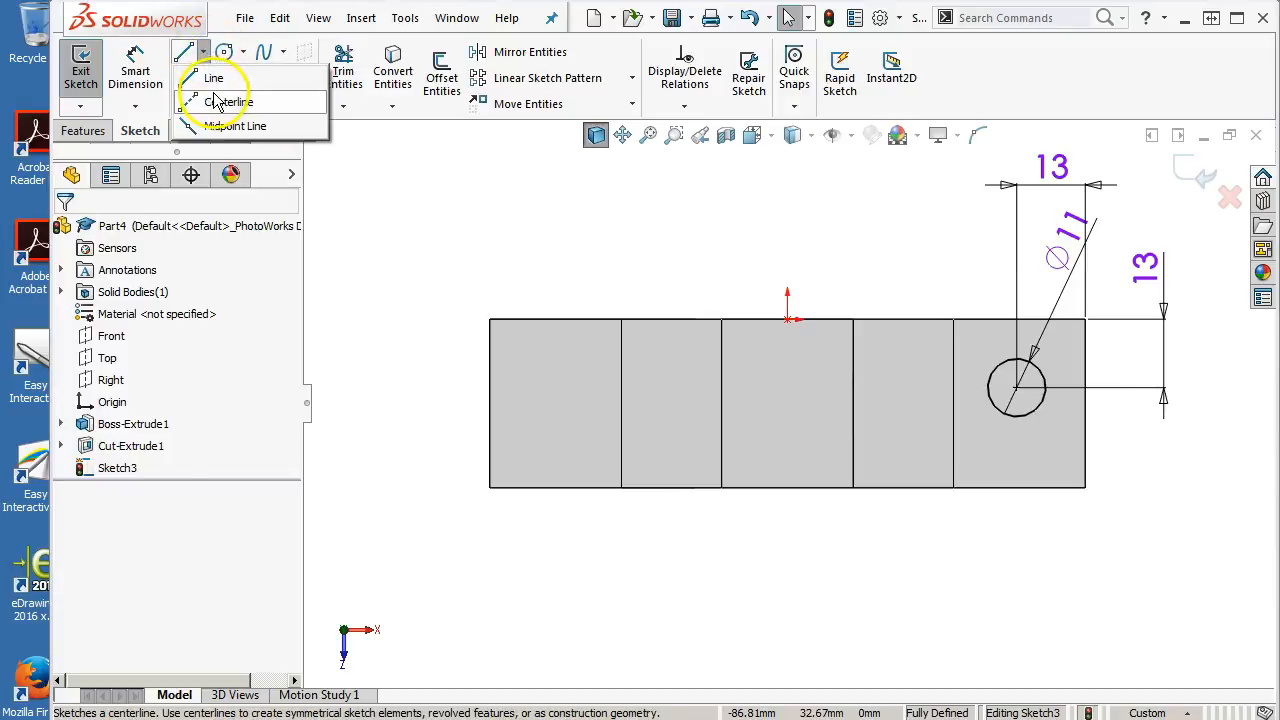
left_click(210, 100)
left_click(788, 320)
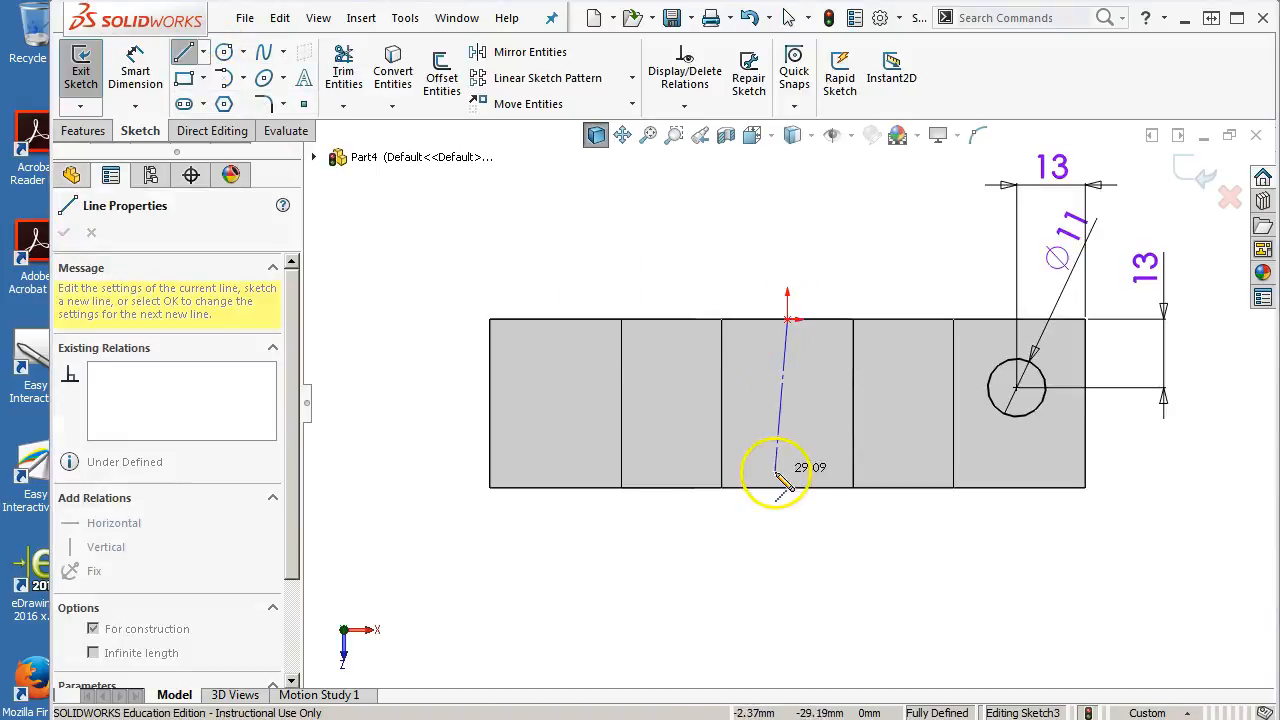
right_click(787, 253)
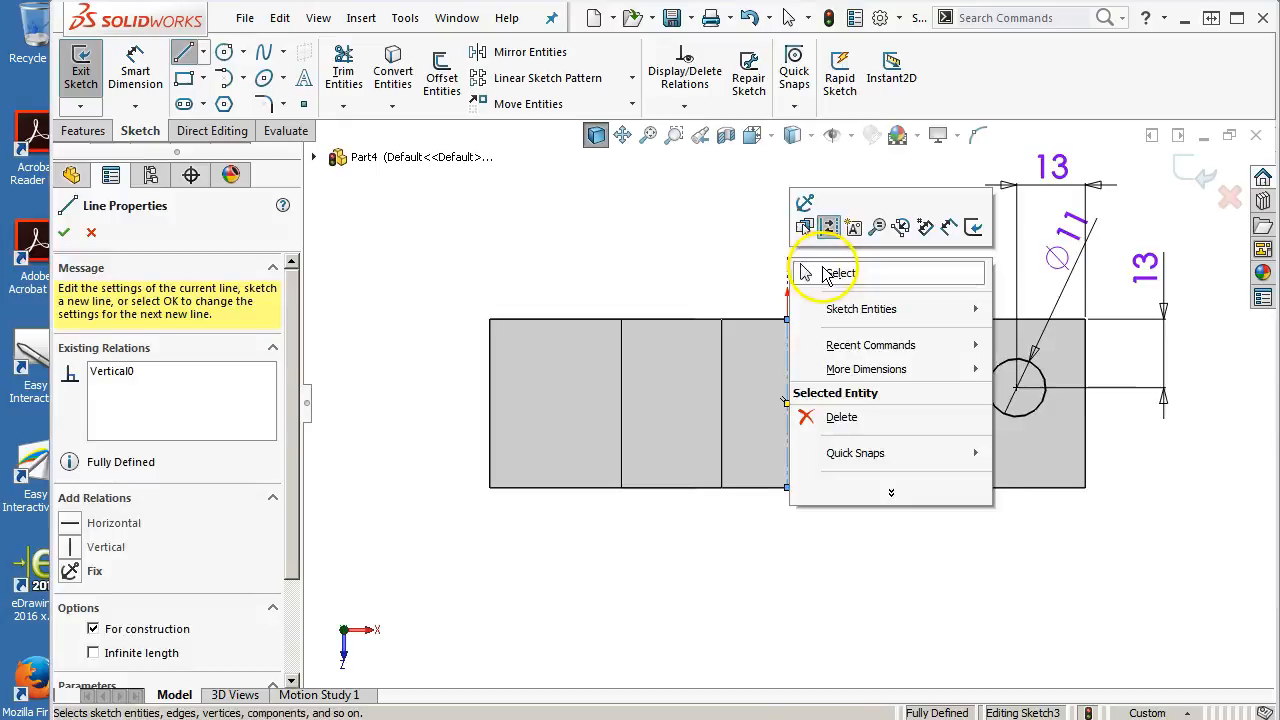
left_click(805, 272)
mouse_move(743, 197)
left_mouse_down()
mouse_move(857, 394)
mouse_move(1074, 543)
left_mouse_up()
left_click(505, 52)
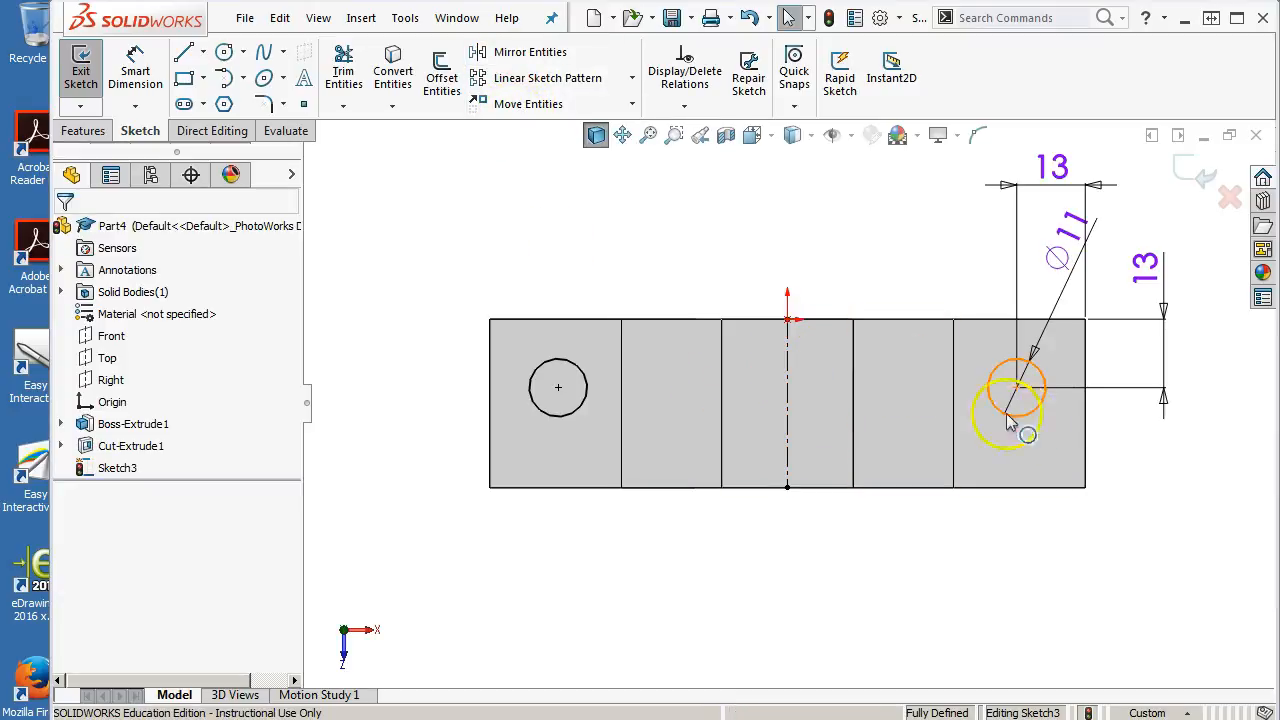
Cut-extrude both flange circles Through All
left_click(103, 136)
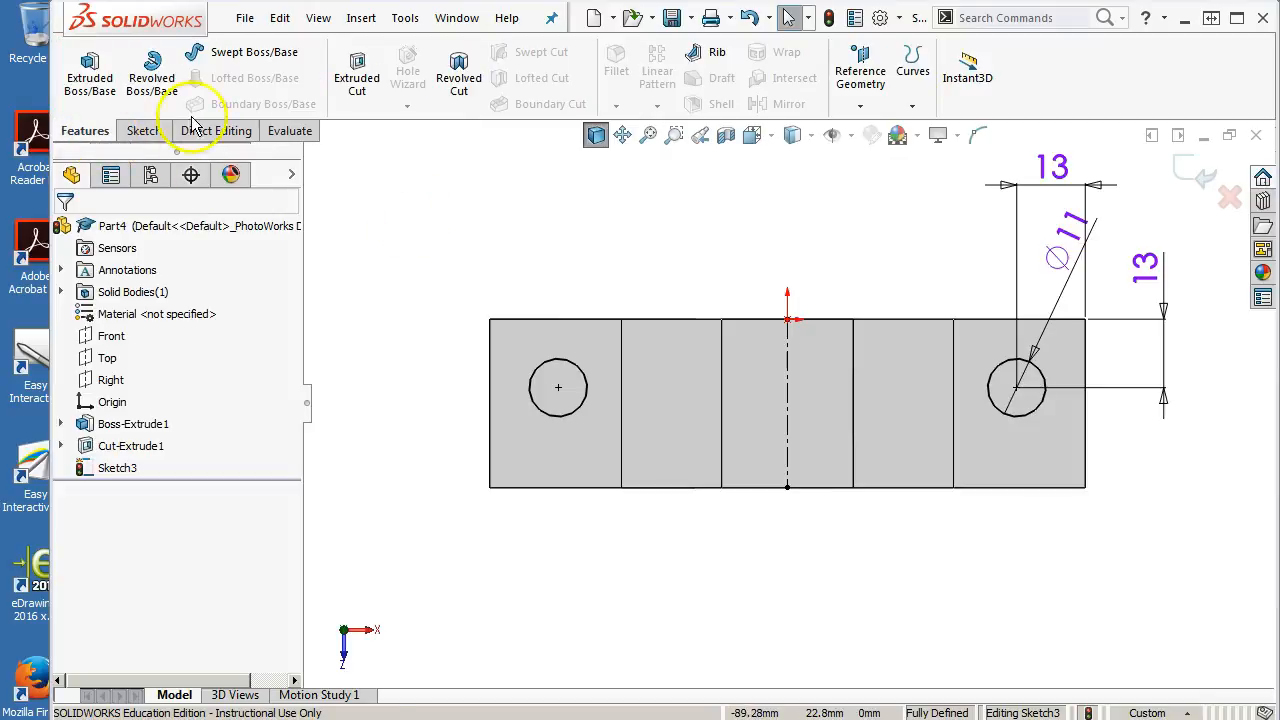
left_click(352, 75)
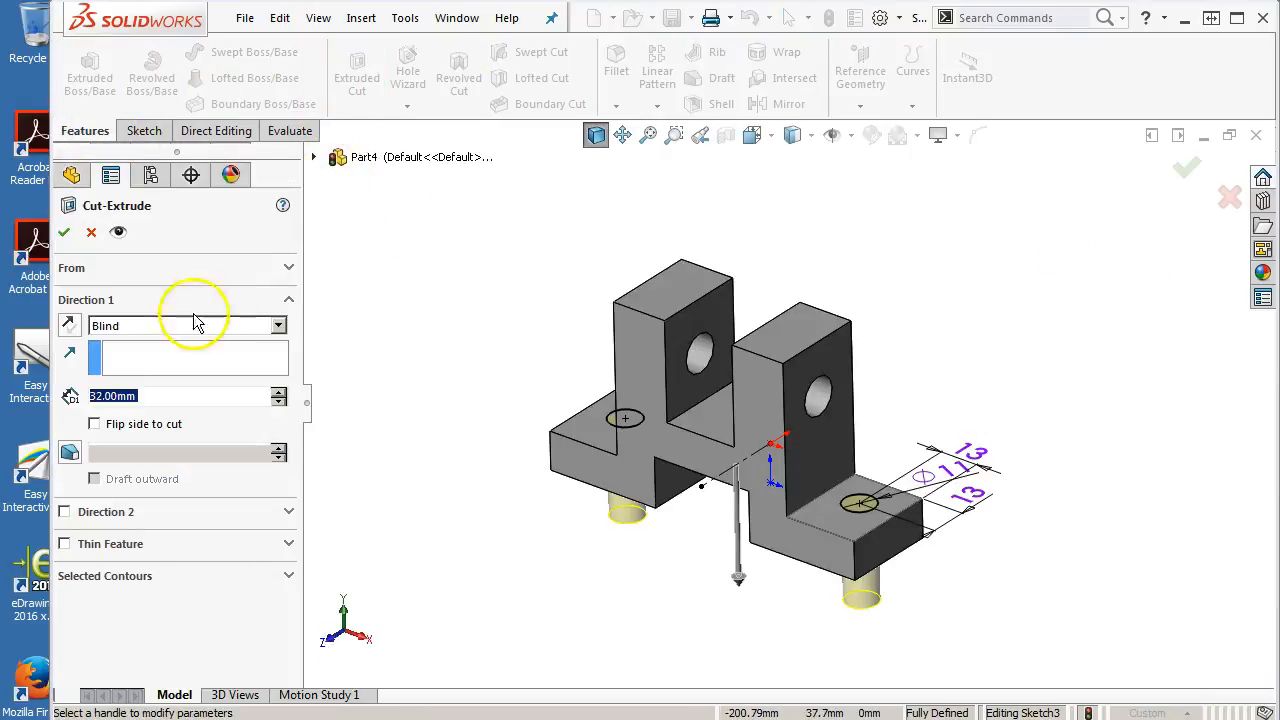
left_click(113, 333)
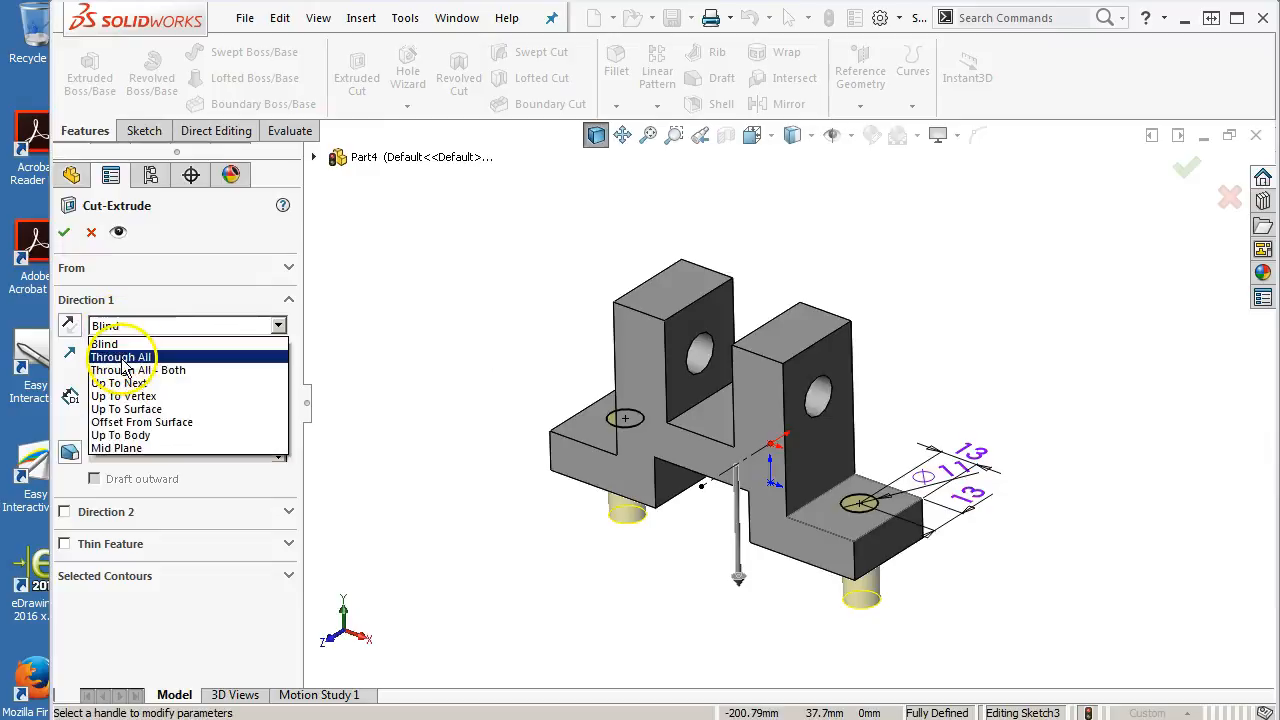
left_click(120, 354)
left_click(64, 233)
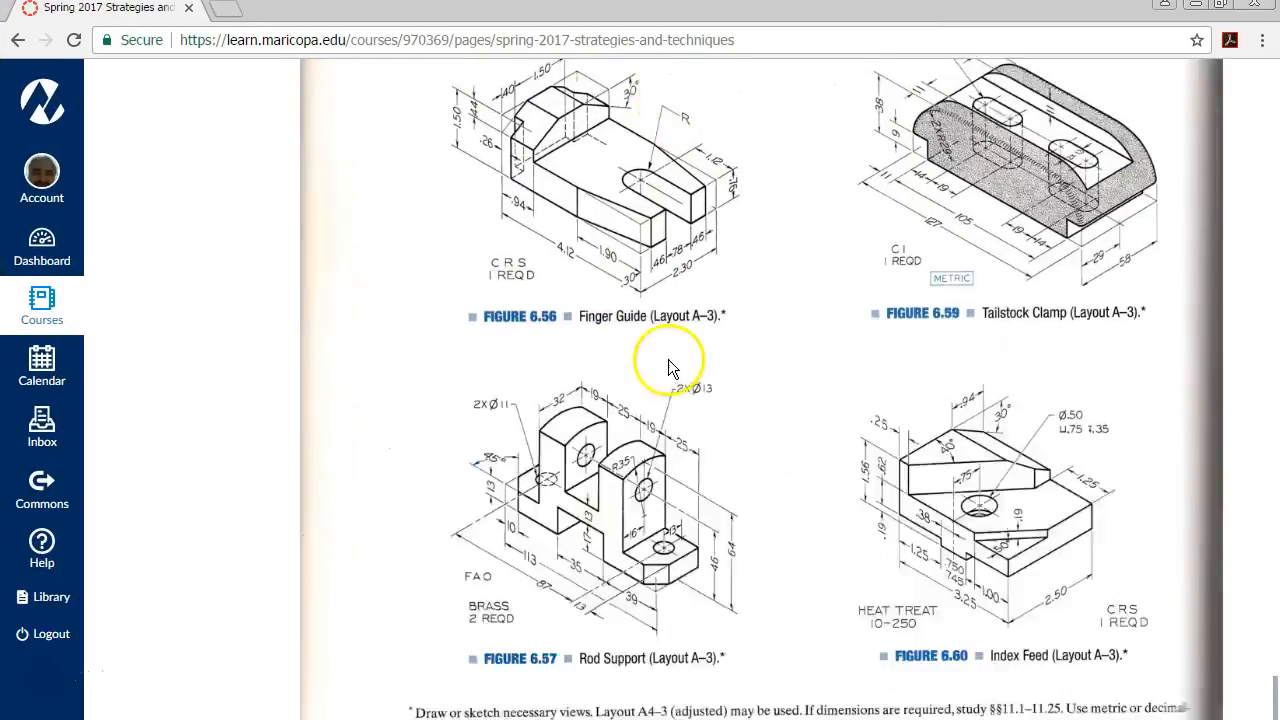
Check the reference drawing, then open a sketch on the right upright's outer face viewed normal to it
scroll(640, 478, "down", 1)
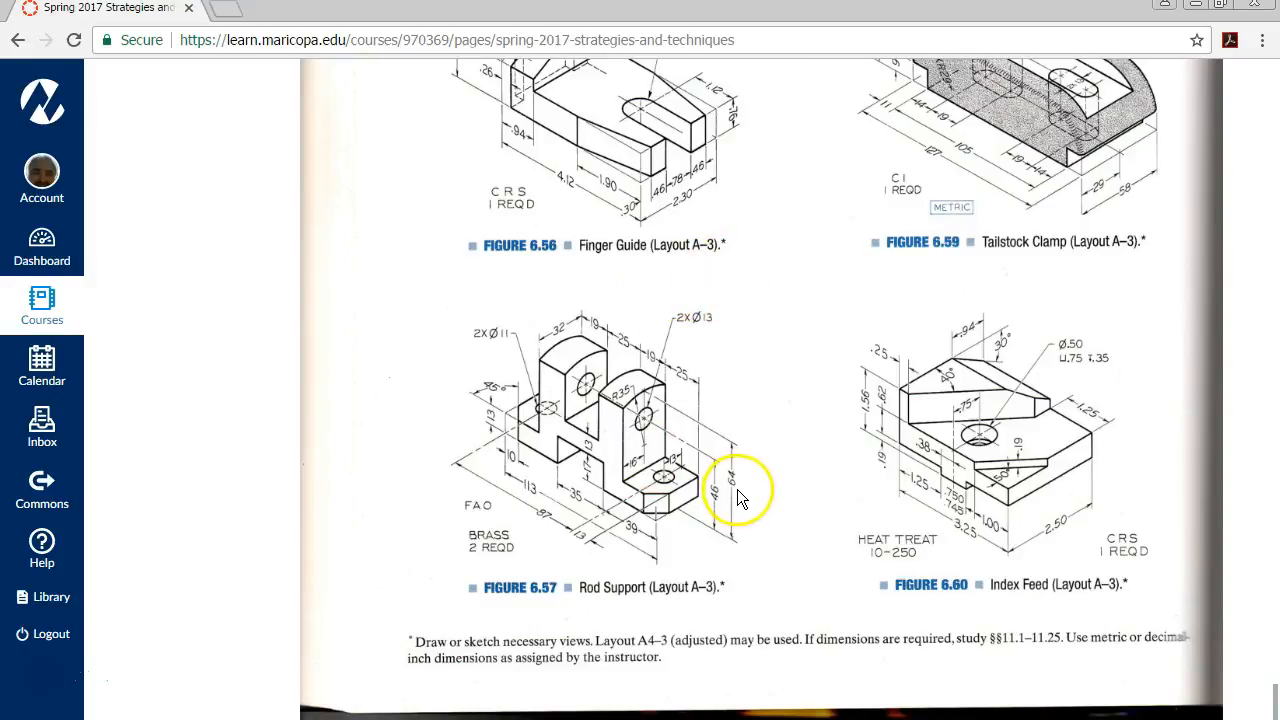
left_click_drag(718, 20, 1279, 80)
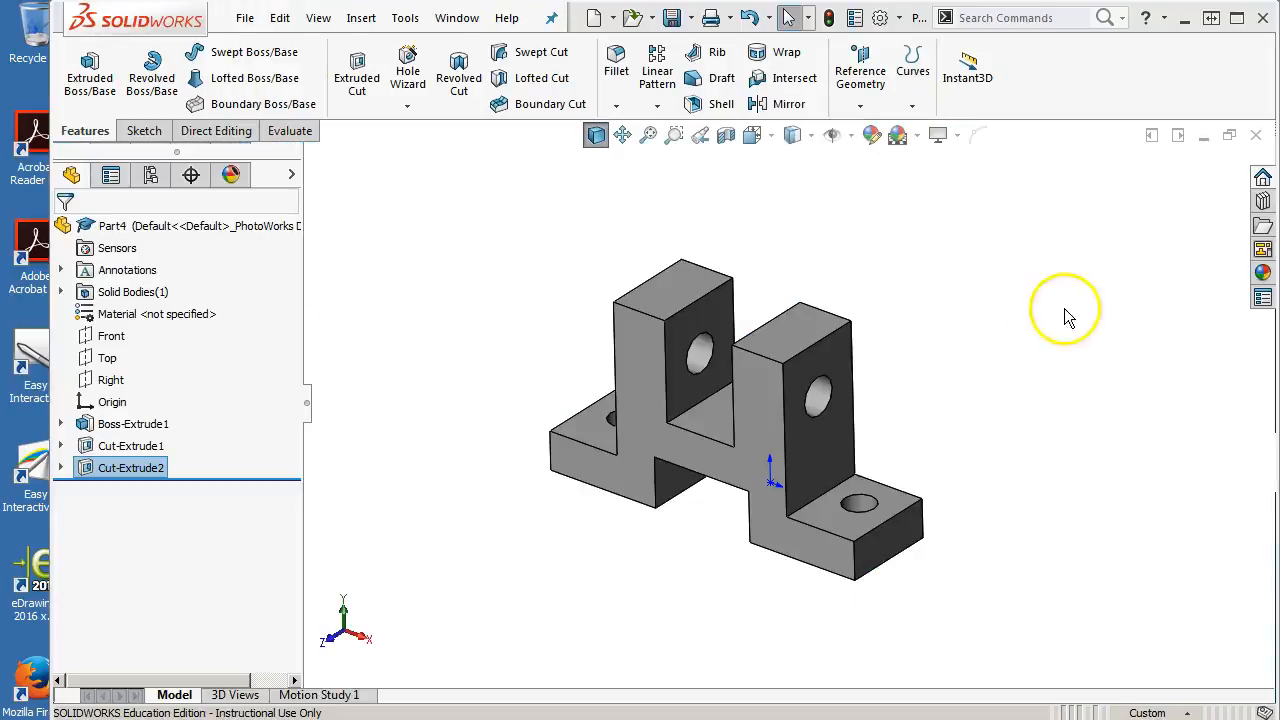
left_click(809, 373)
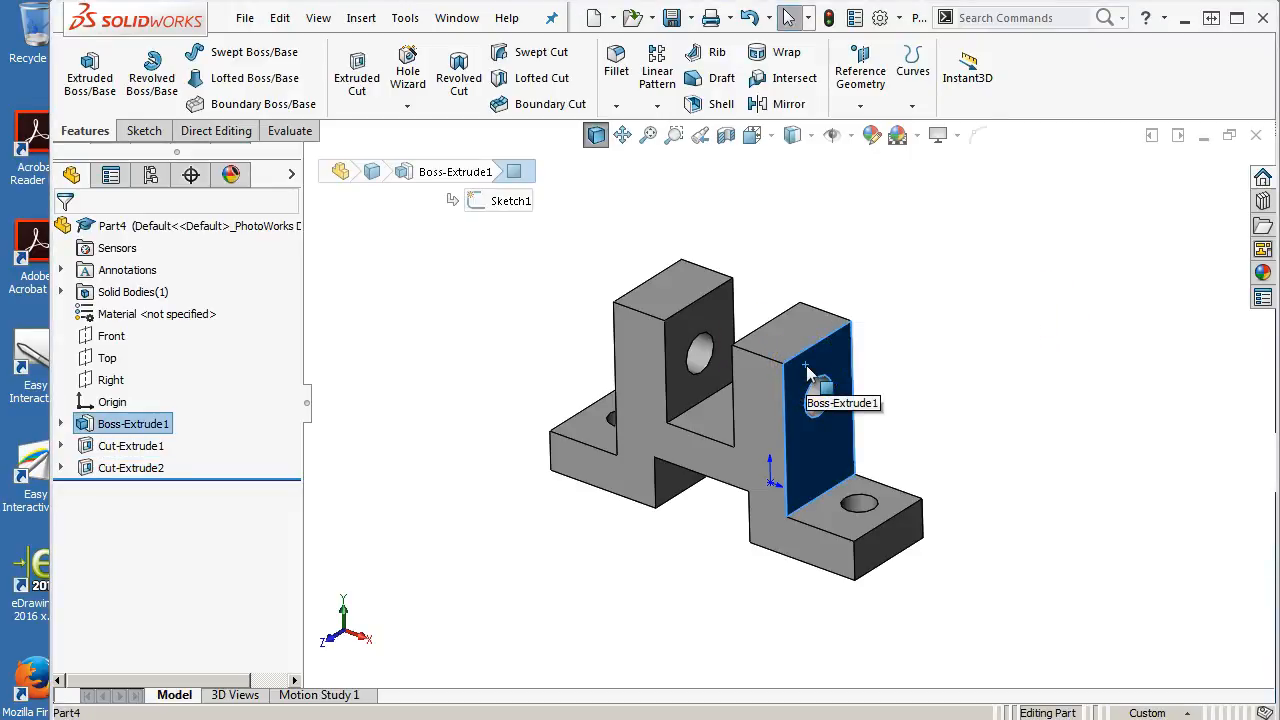
key("ctrl+8")
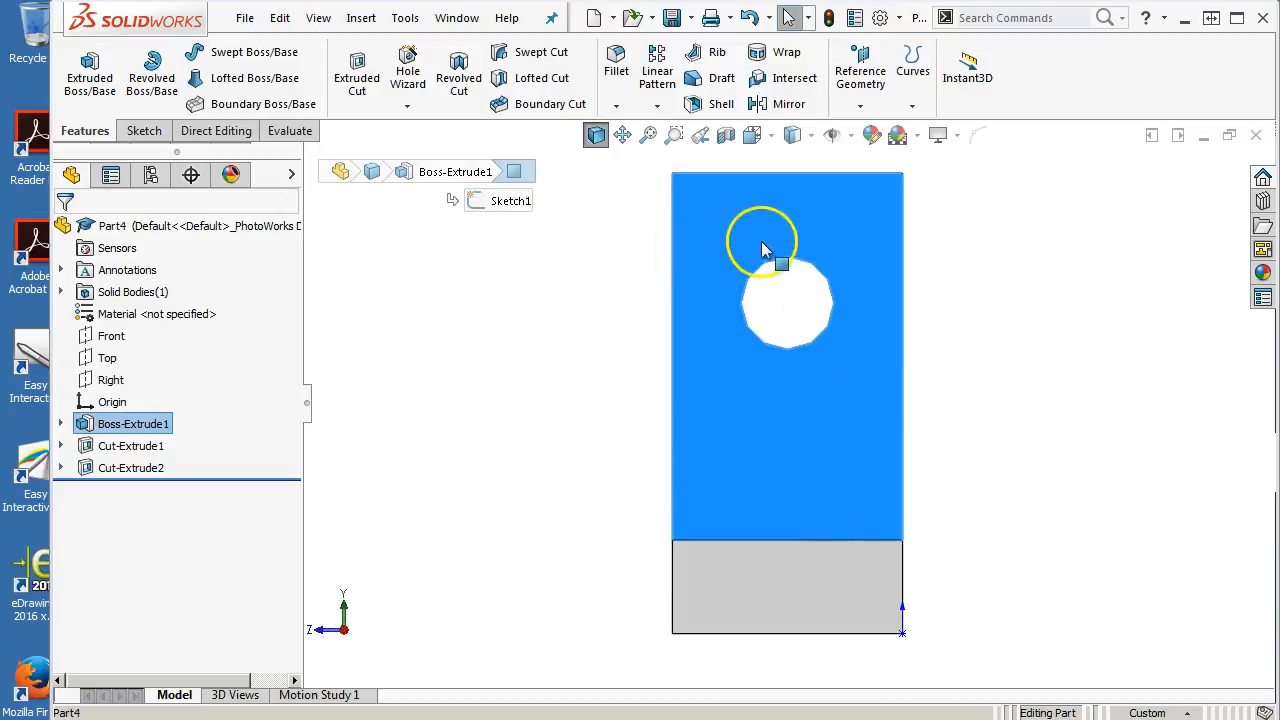
right_click(757, 207)
left_click(787, 172)
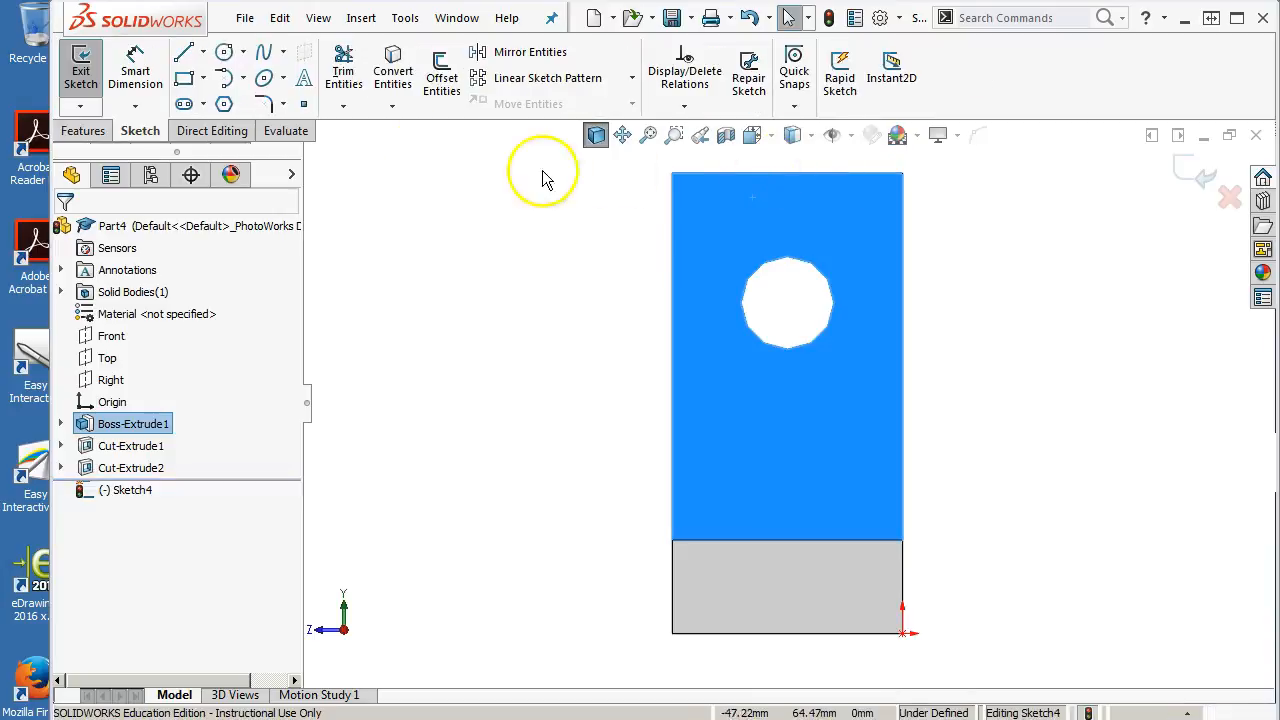
Sketch a 3 Point Arc spanning the upright's top, from its left side edge to its right side edge
left_click(243, 79)
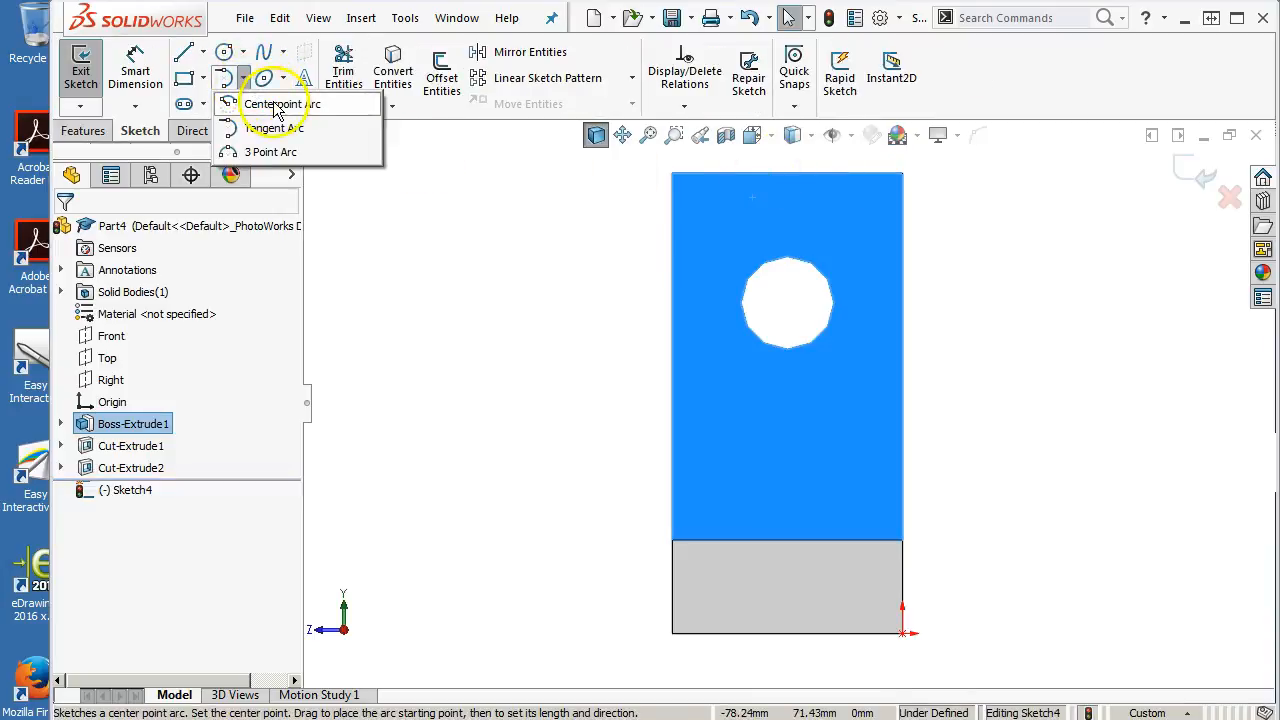
left_click(268, 152)
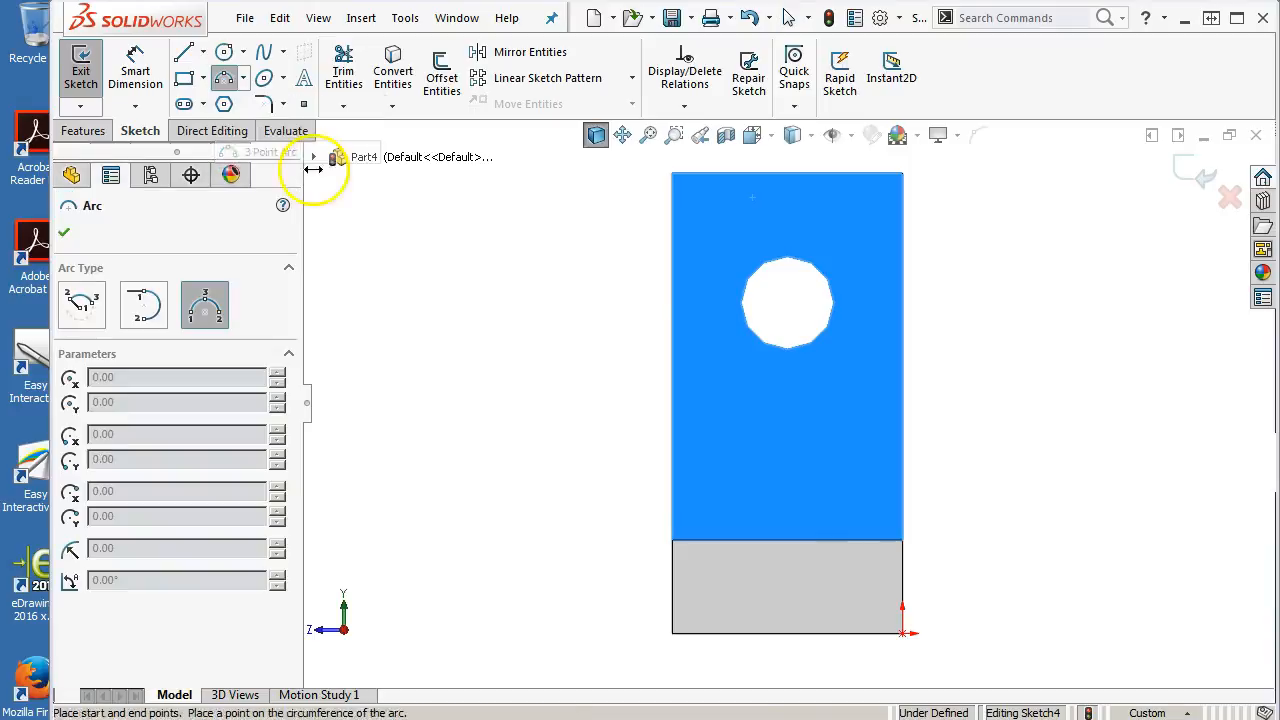
left_click(675, 248)
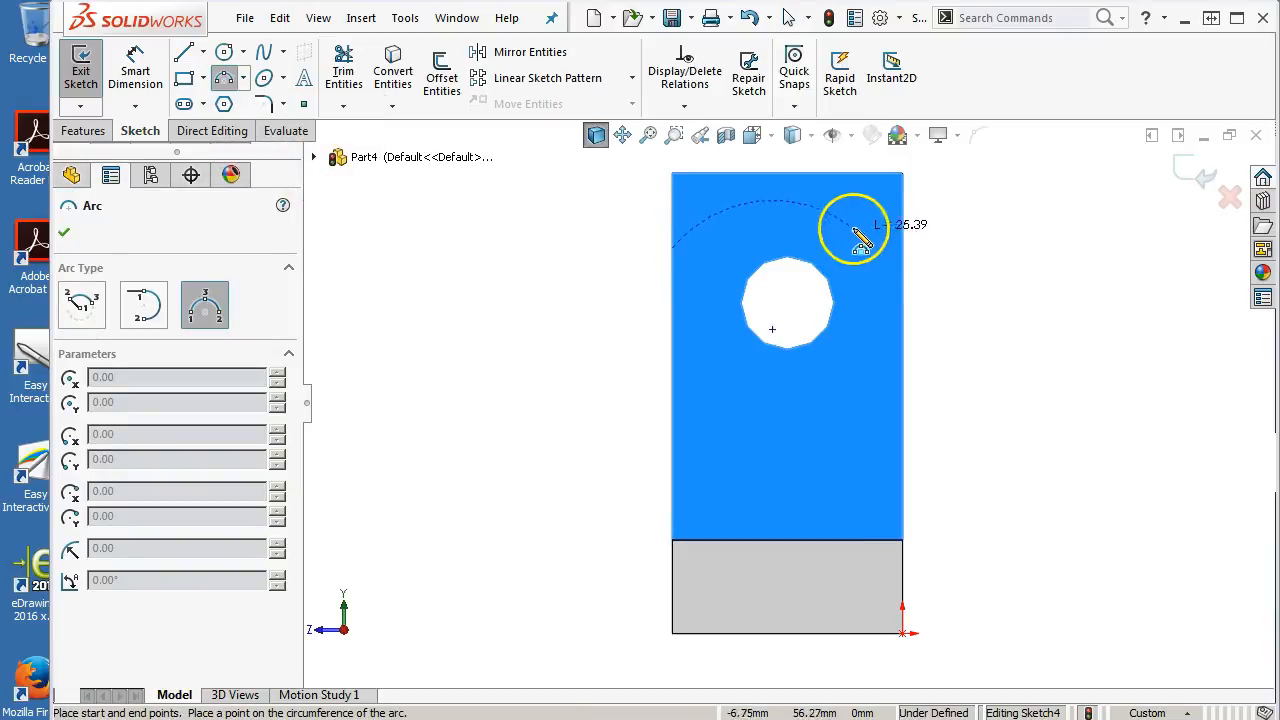
left_click(903, 250)
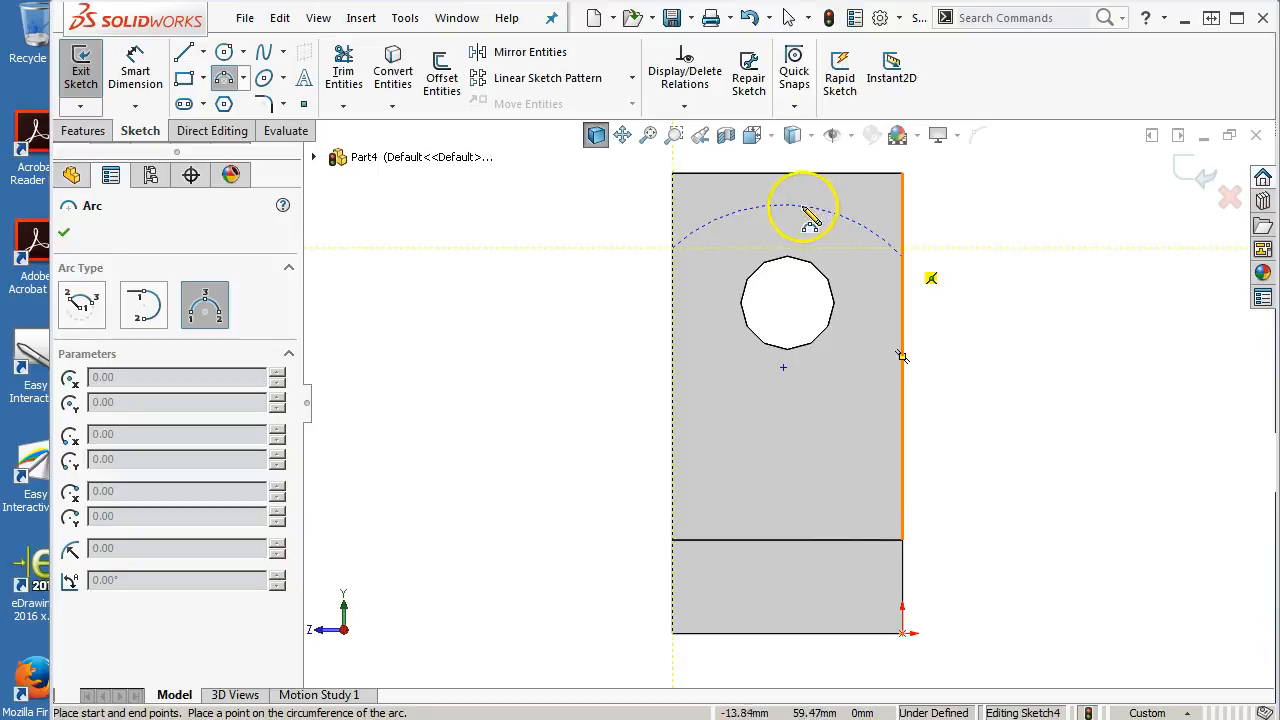
left_click(803, 190)
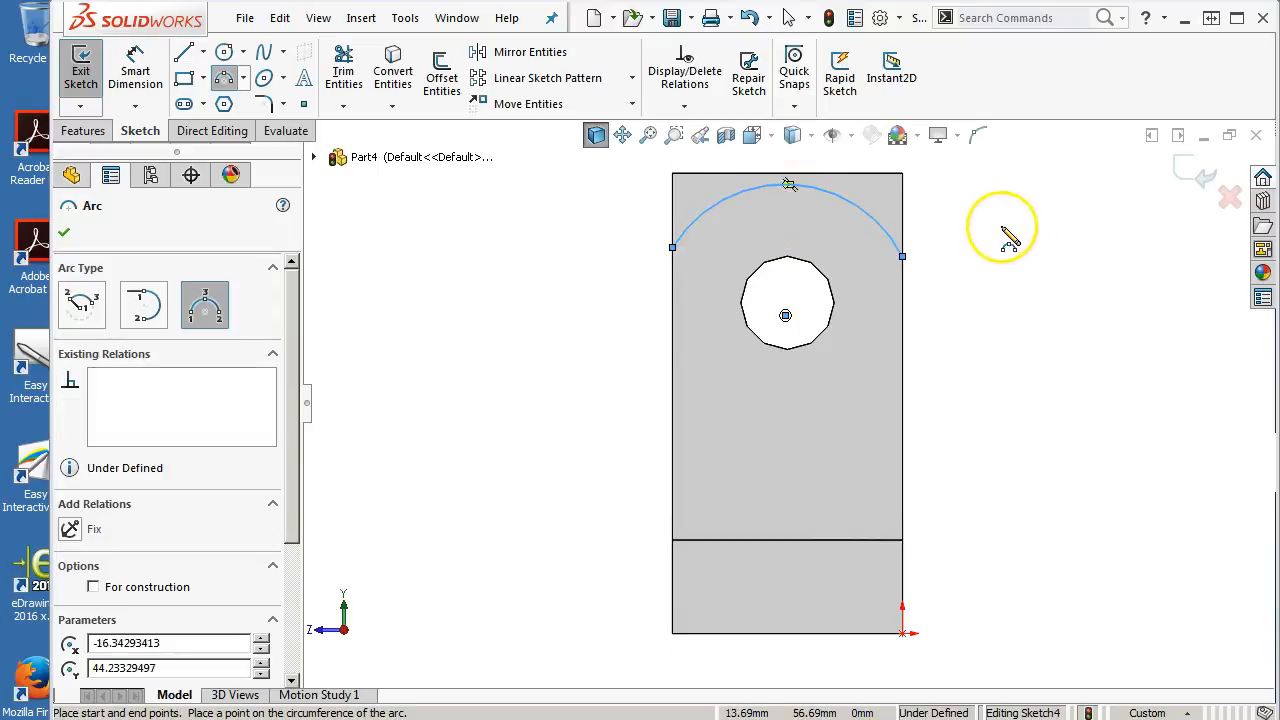
right_click(1010, 240)
left_click(1025, 243)
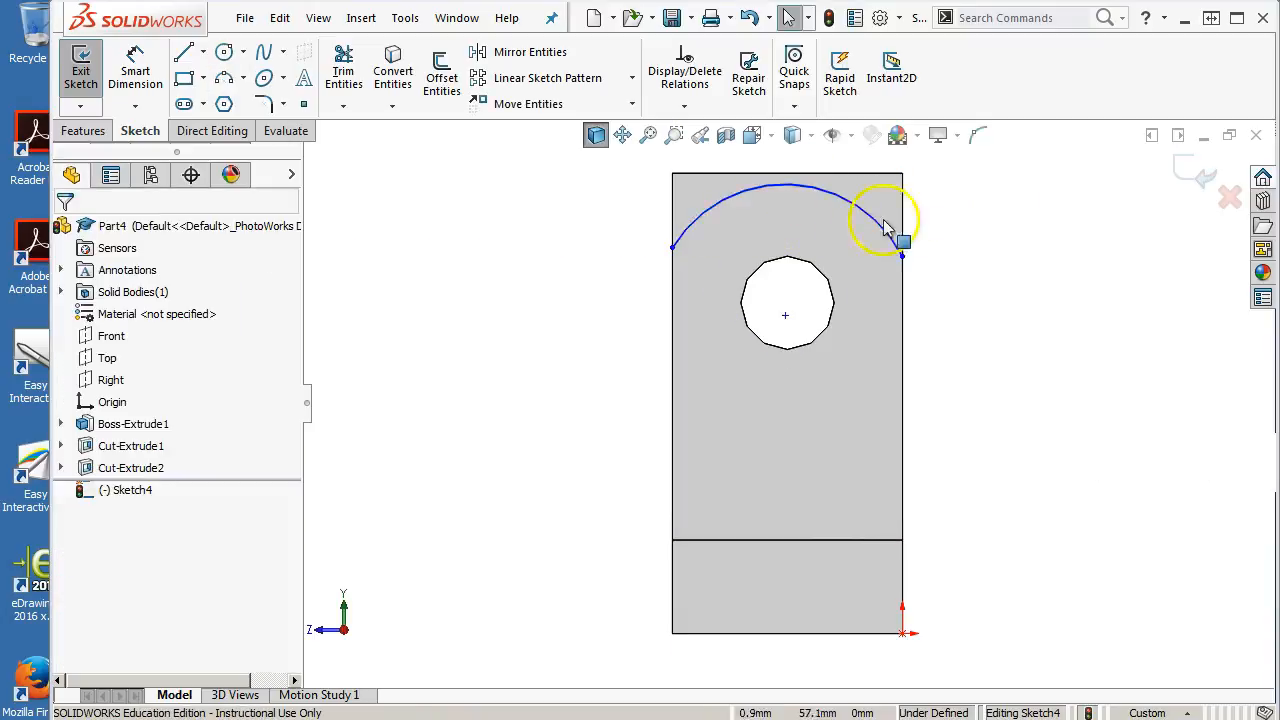
Add a tangent relation between the arc and the upright's top edge
left_click(849, 196)
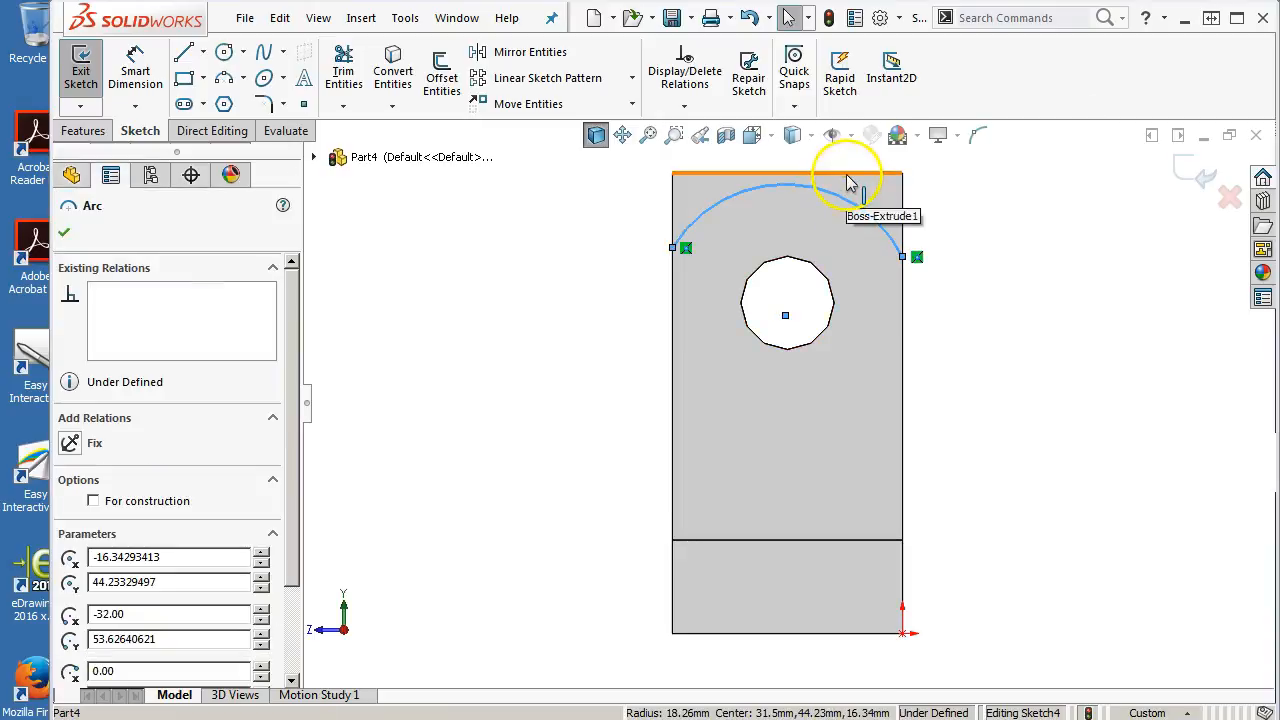
left_click(848, 176, "ctrl")
left_click(900, 92)
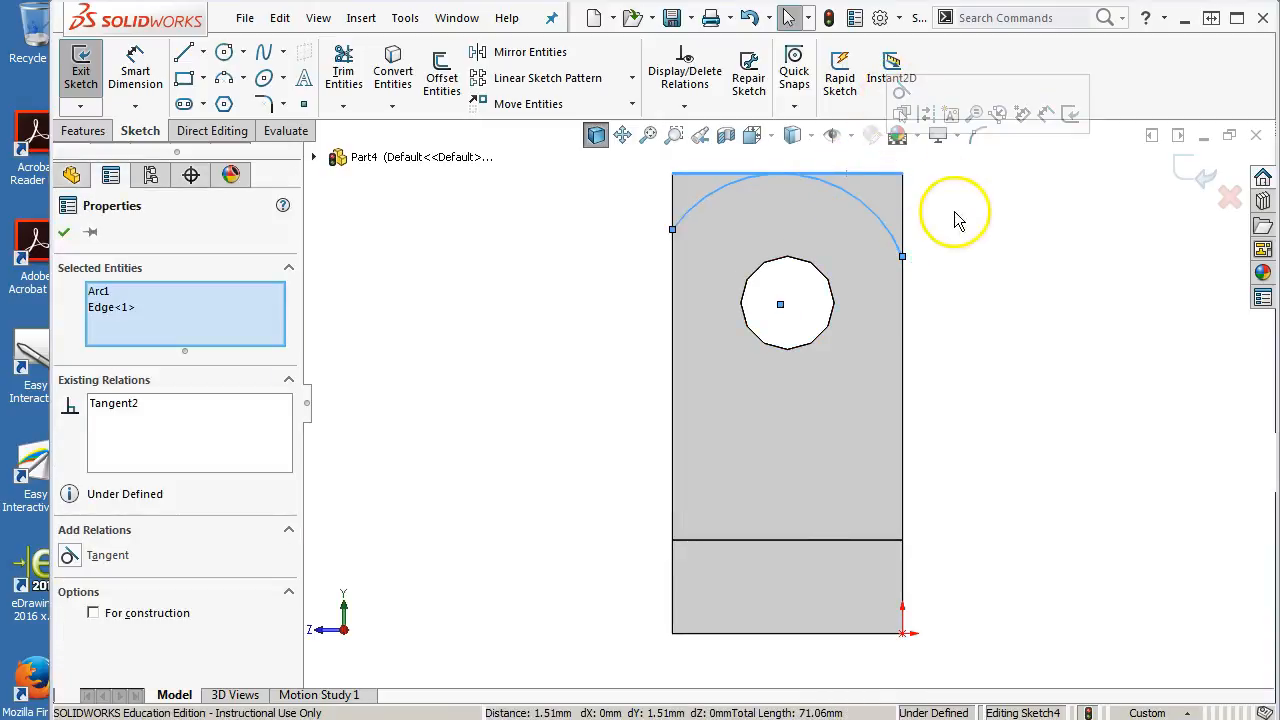
left_click(957, 214)
Make the arc's two endpoints horizontal to each other
left_click(672, 230)
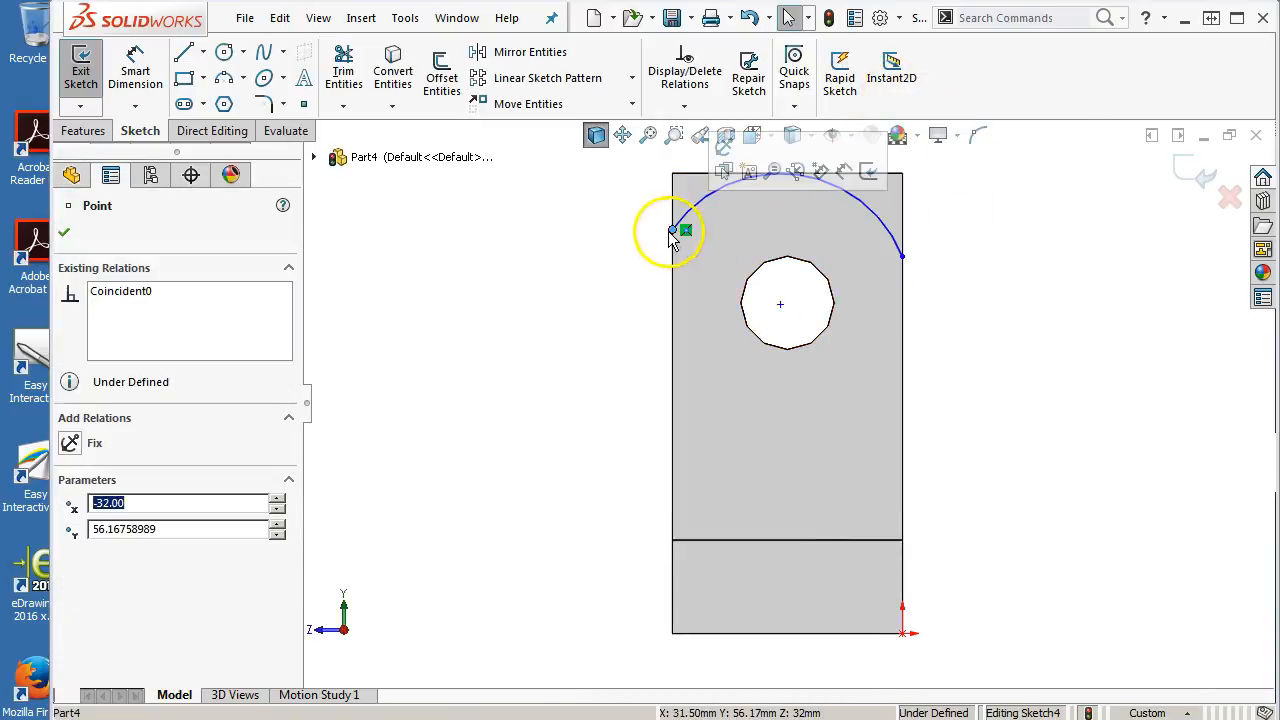
left_click(903, 257, "ctrl")
left_click(962, 174)
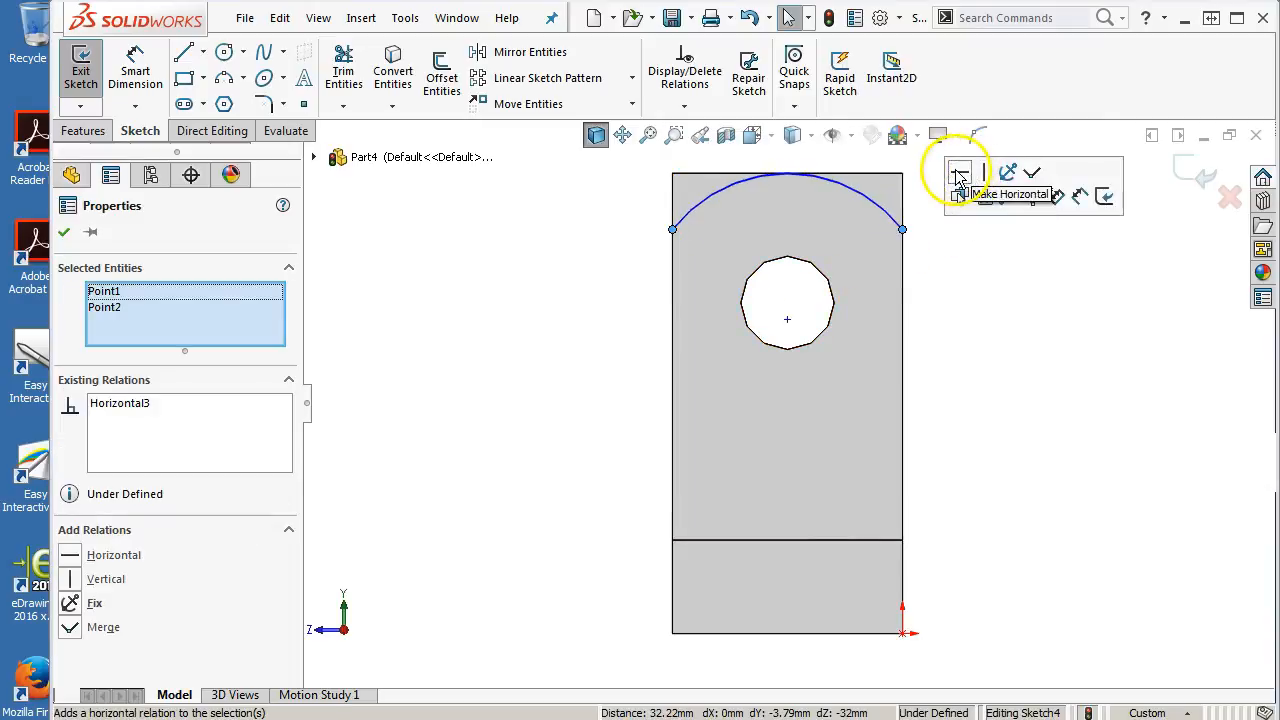
left_click(1017, 280)
Dimension the arc's radius to 35 mm and close the dimension tool
right_click(1017, 280)
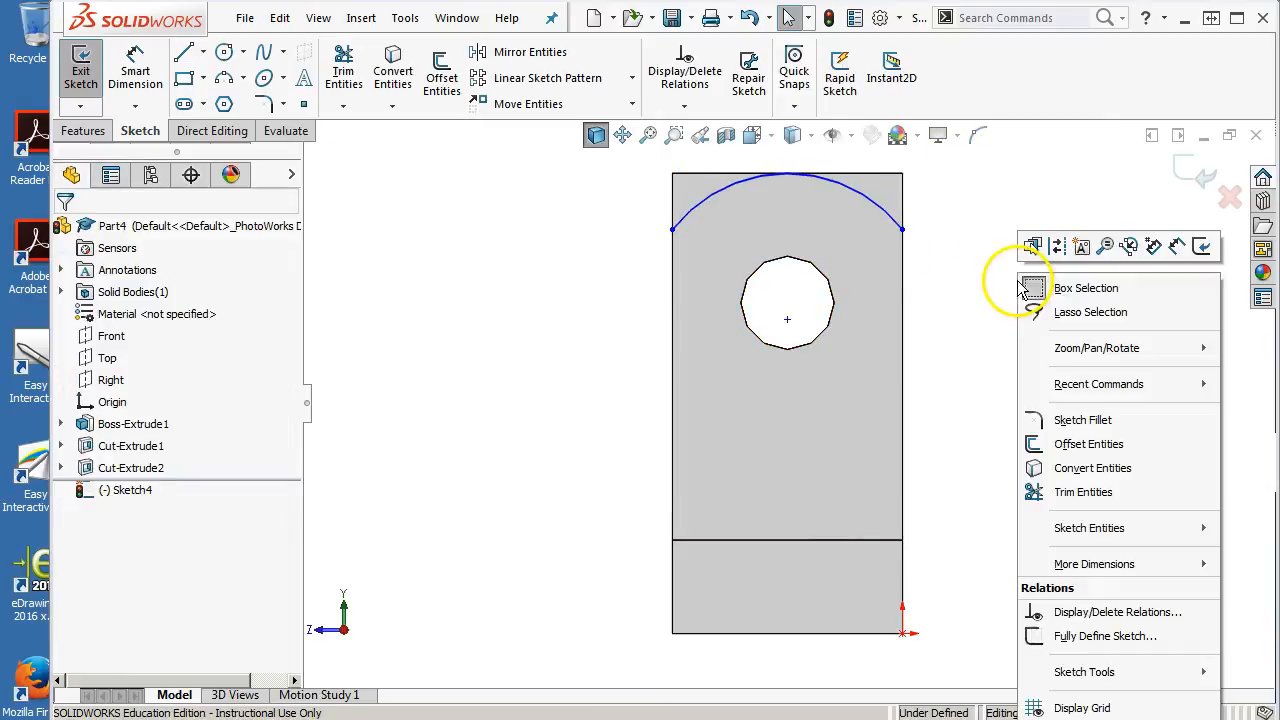
left_click(1153, 246)
left_click(866, 214)
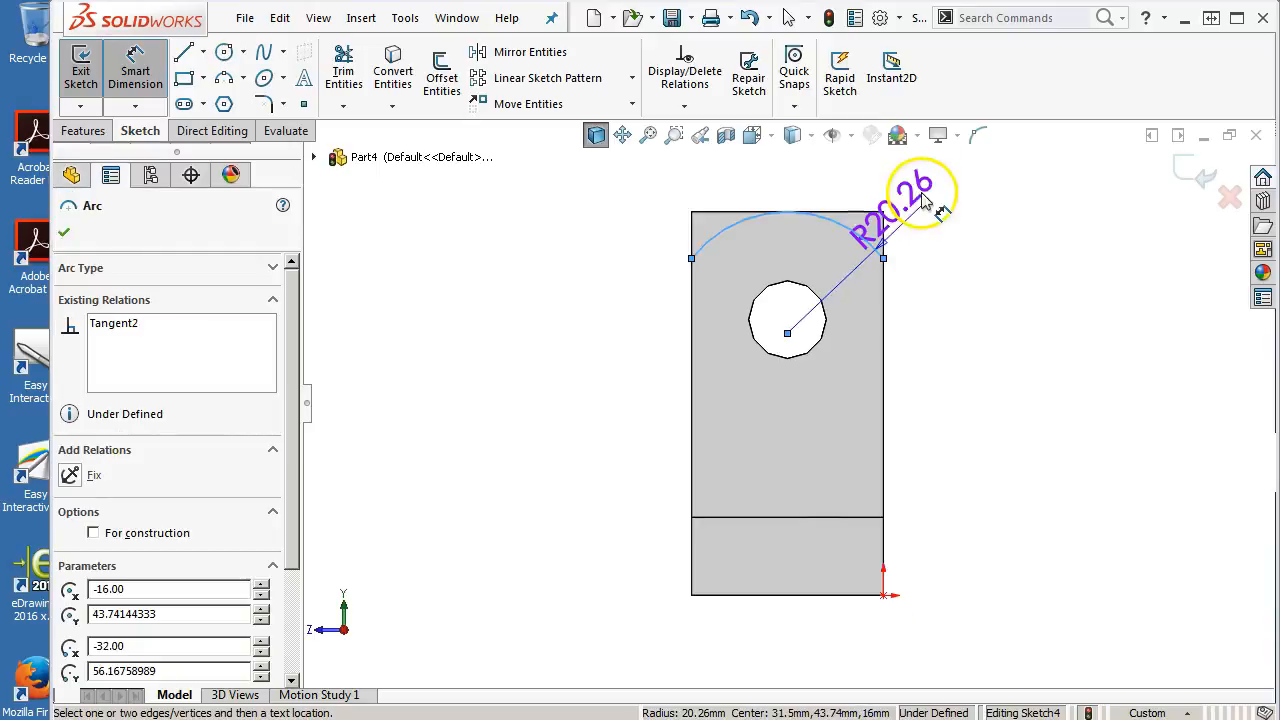
left_click(926, 197)
type("35")
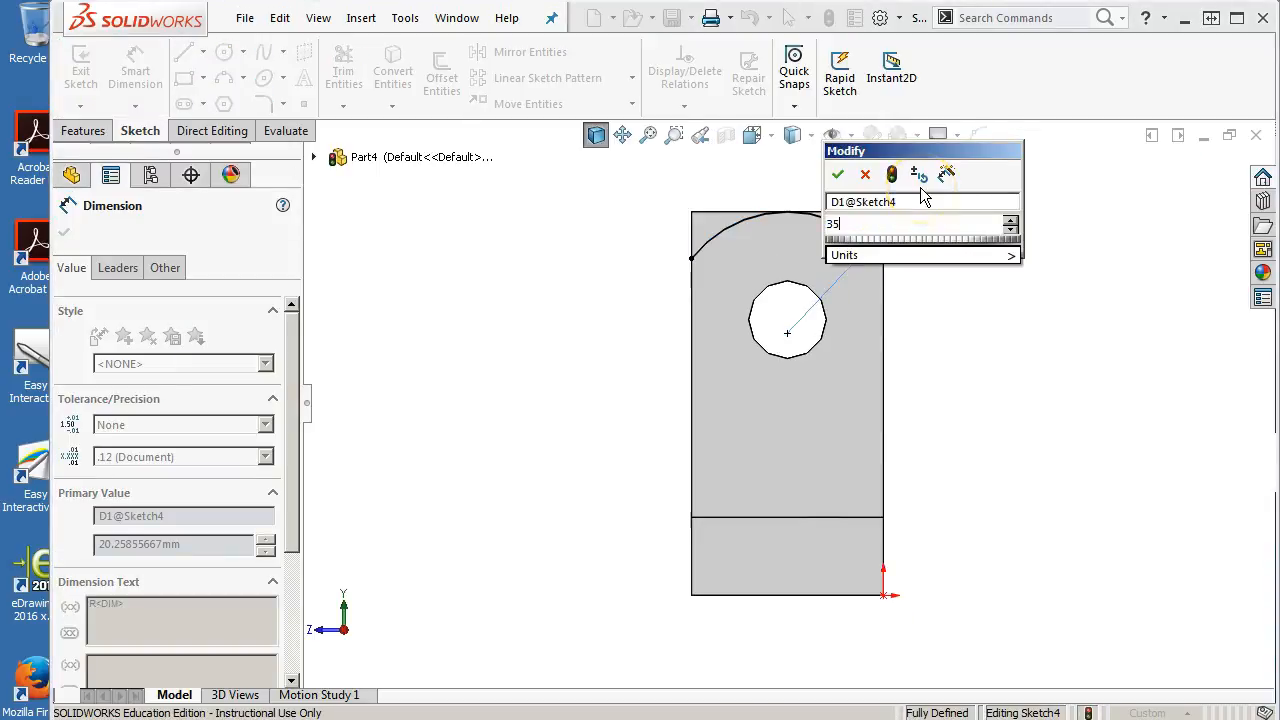
key("Return")
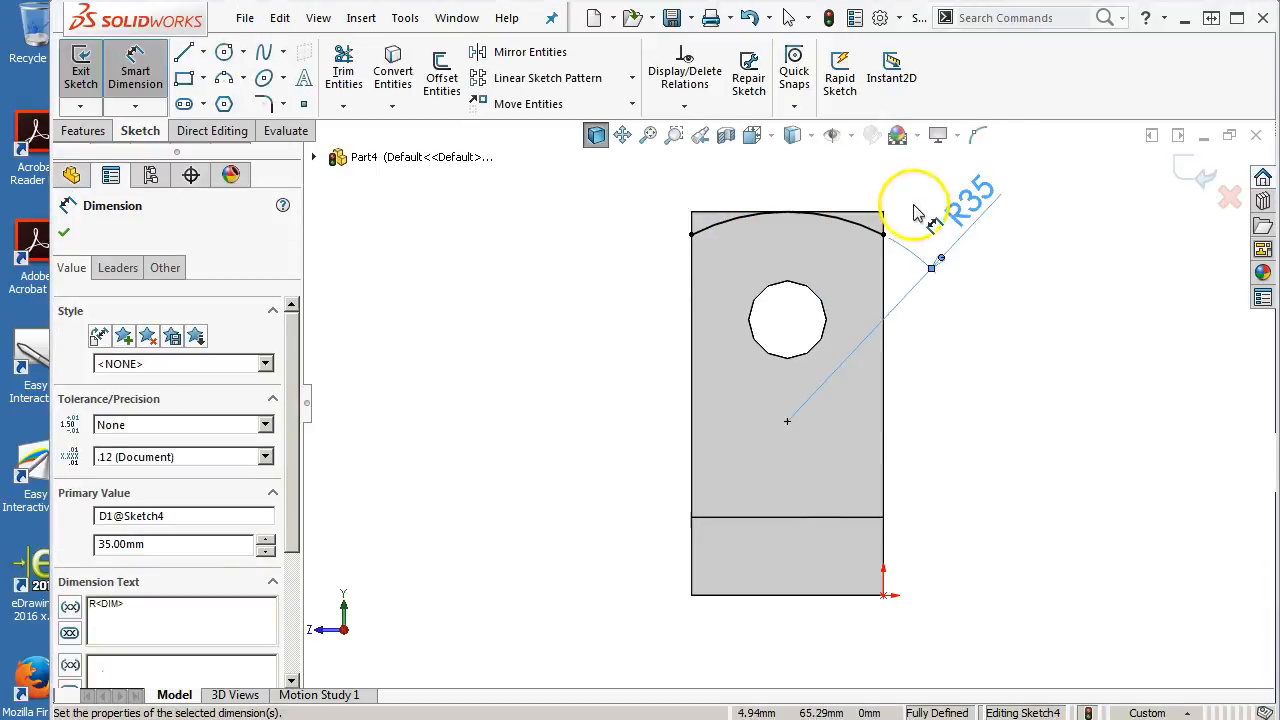
right_click(612, 276)
left_click(660, 338)
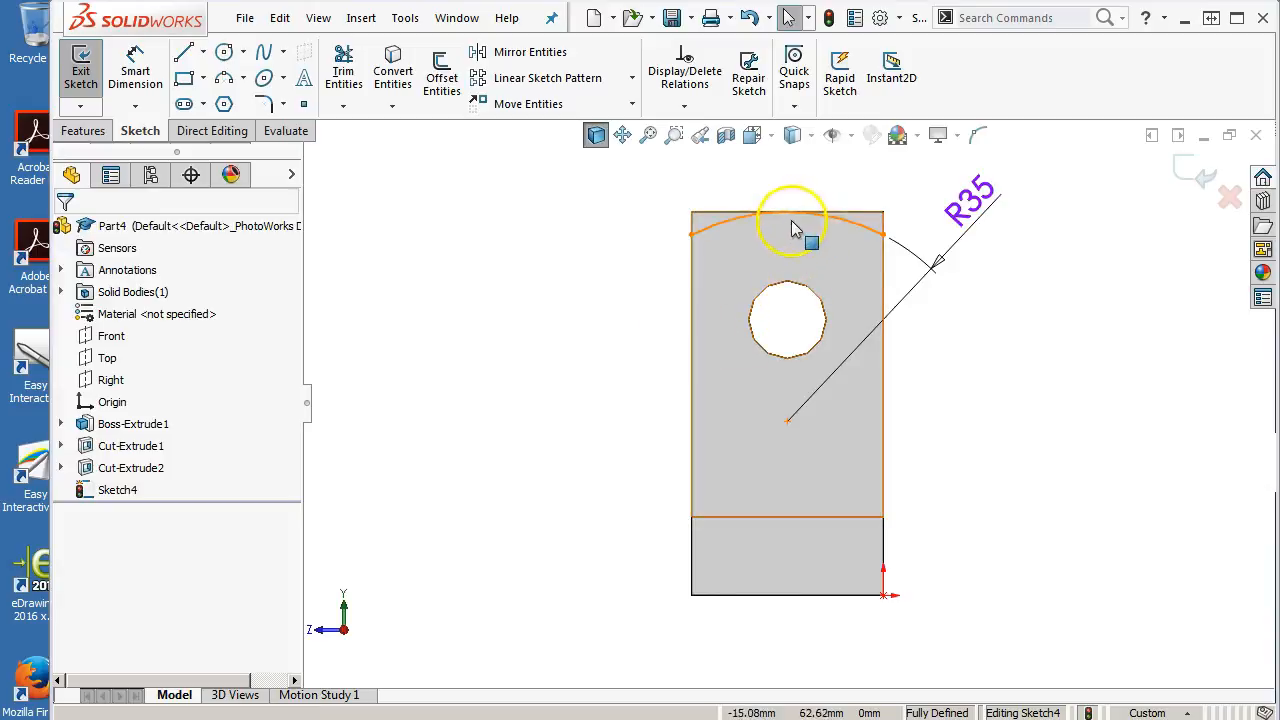
Cut-extrude the arc sketch Through All - Both to round off the tops of both uprights
scroll(792, 230, "down", 3)
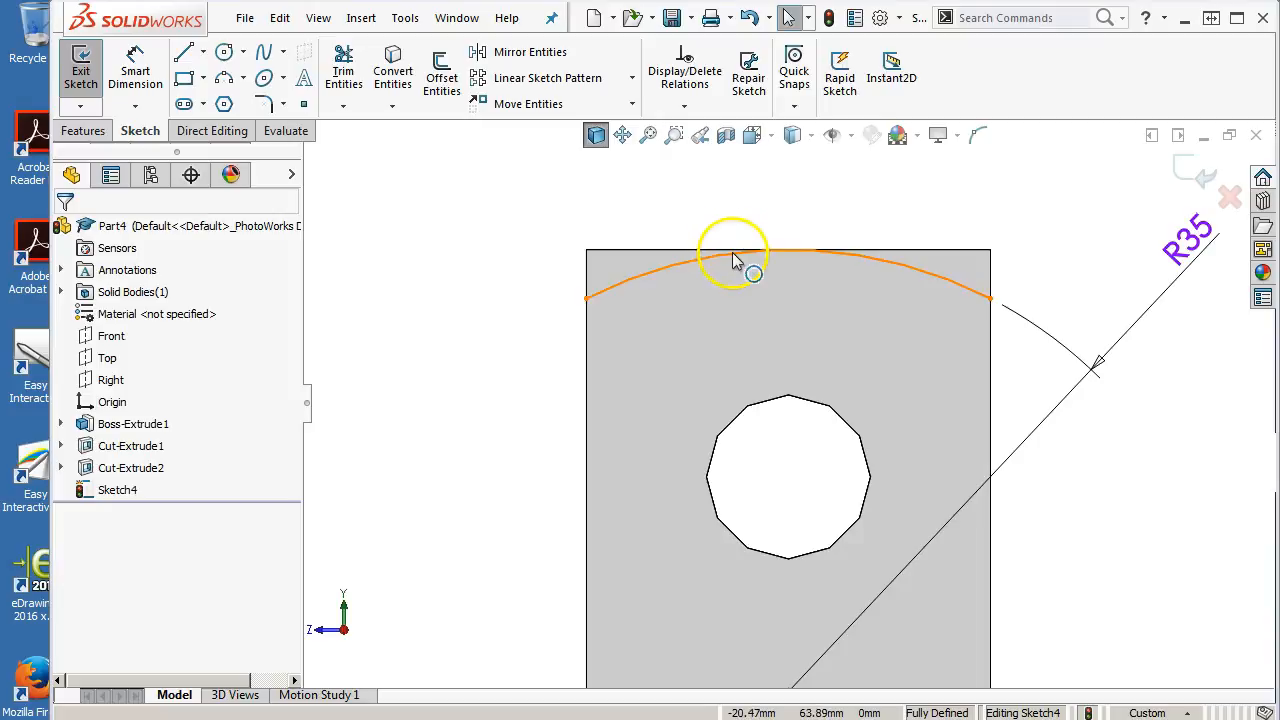
scroll(721, 258, "up", 5)
mouse_move(721, 265)
middle_mouse_down()
mouse_move(780, 271)
mouse_move(780, 320)
mouse_move(935, 345)
mouse_move(943, 380)
middle_mouse_up()
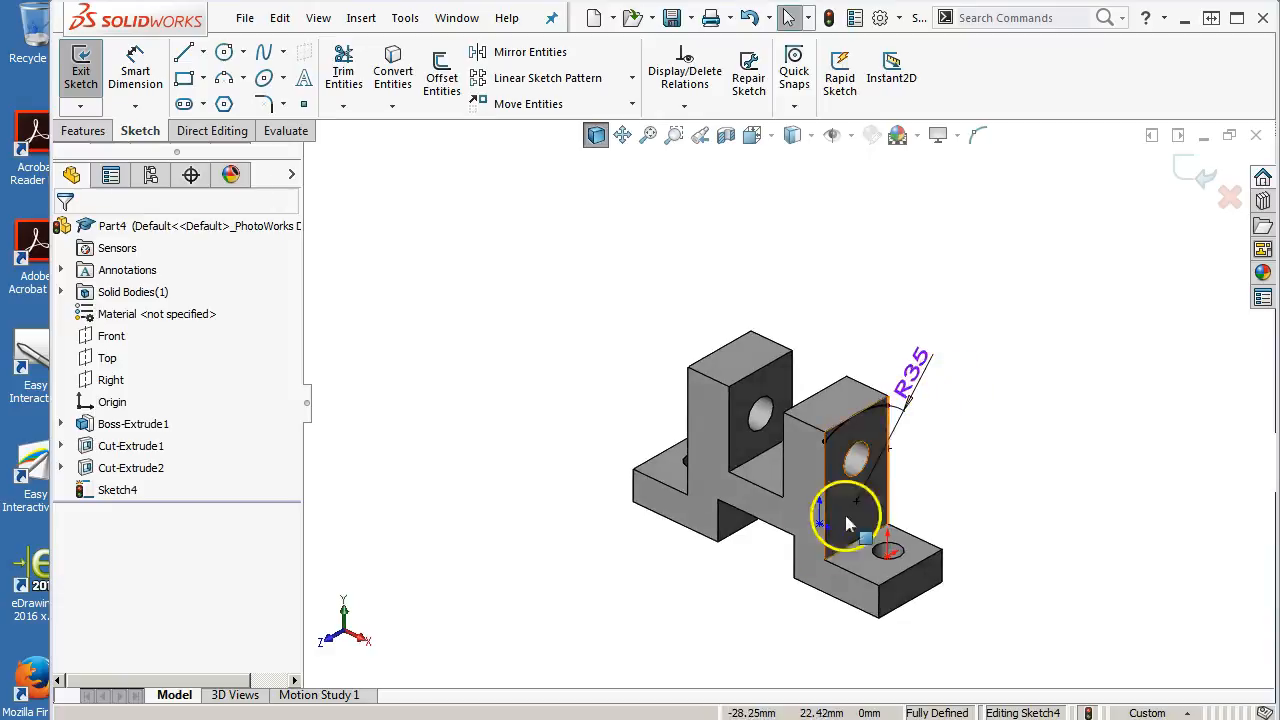
scroll(823, 534, "down", 4)
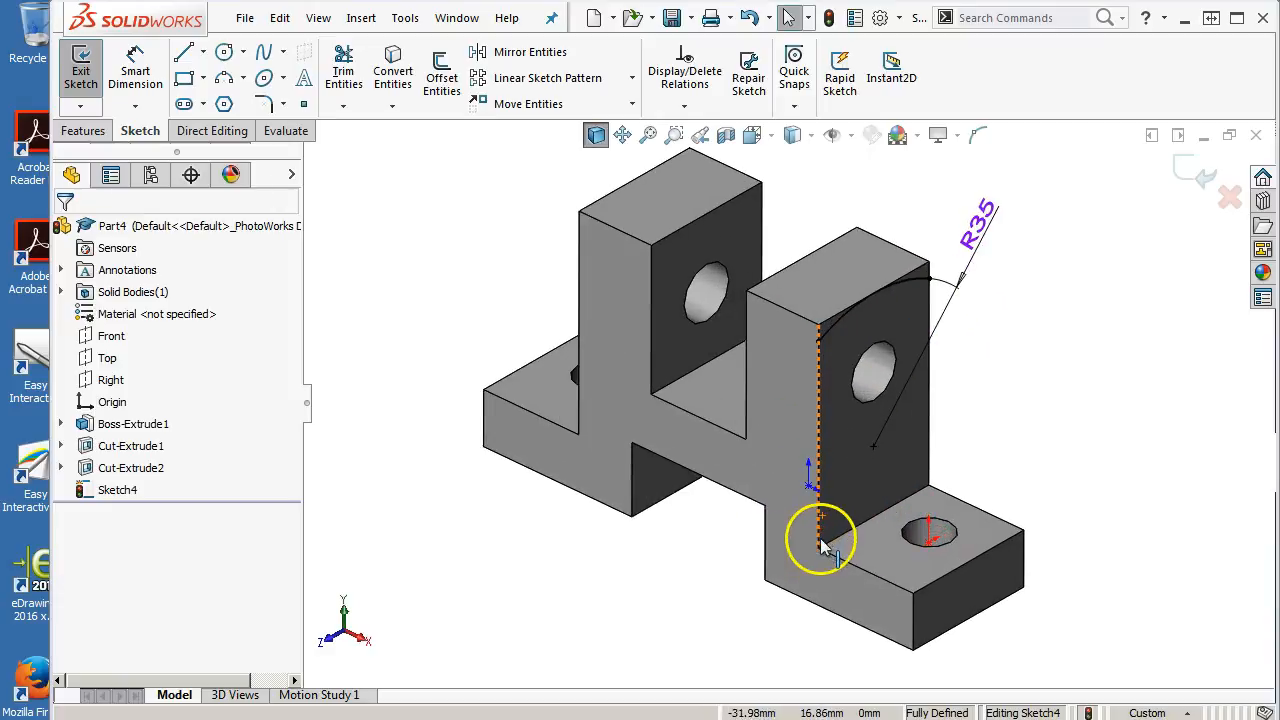
left_click(84, 130)
left_click(352, 70)
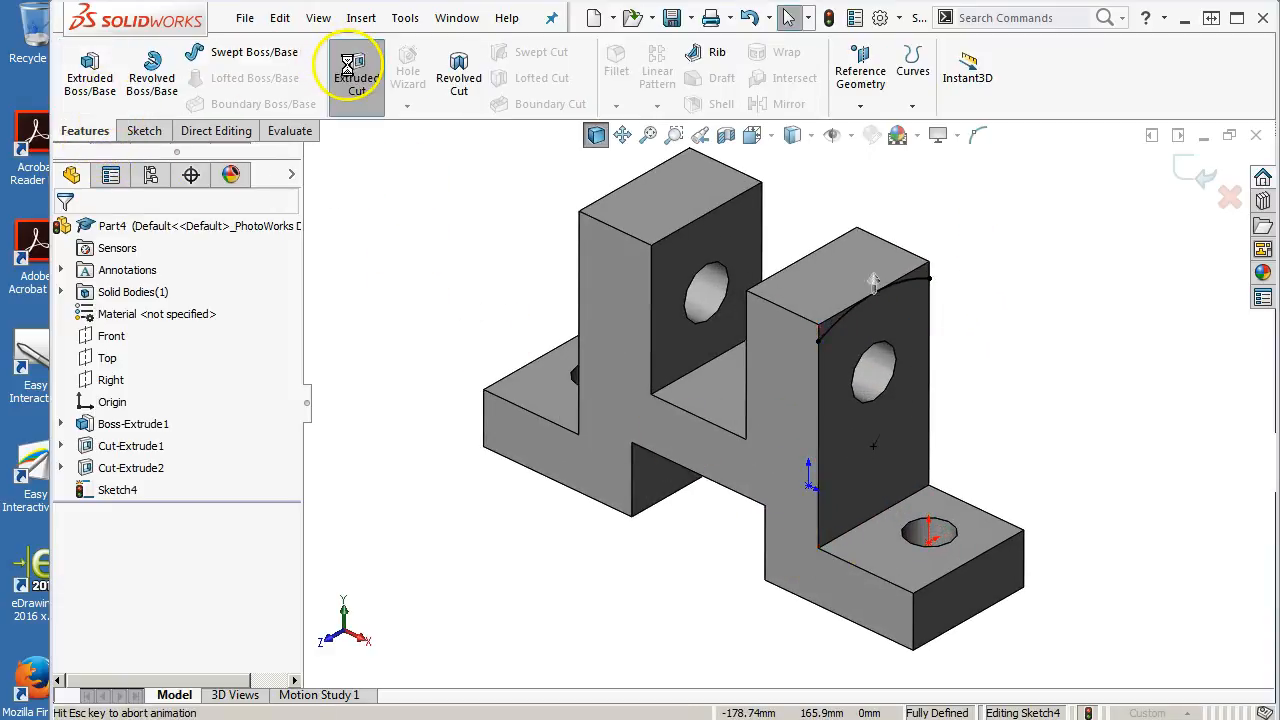
mouse_move(743, 194)
middle_mouse_down()
mouse_move(514, 294)
mouse_move(604, 343)
mouse_move(597, 408)
middle_mouse_up()
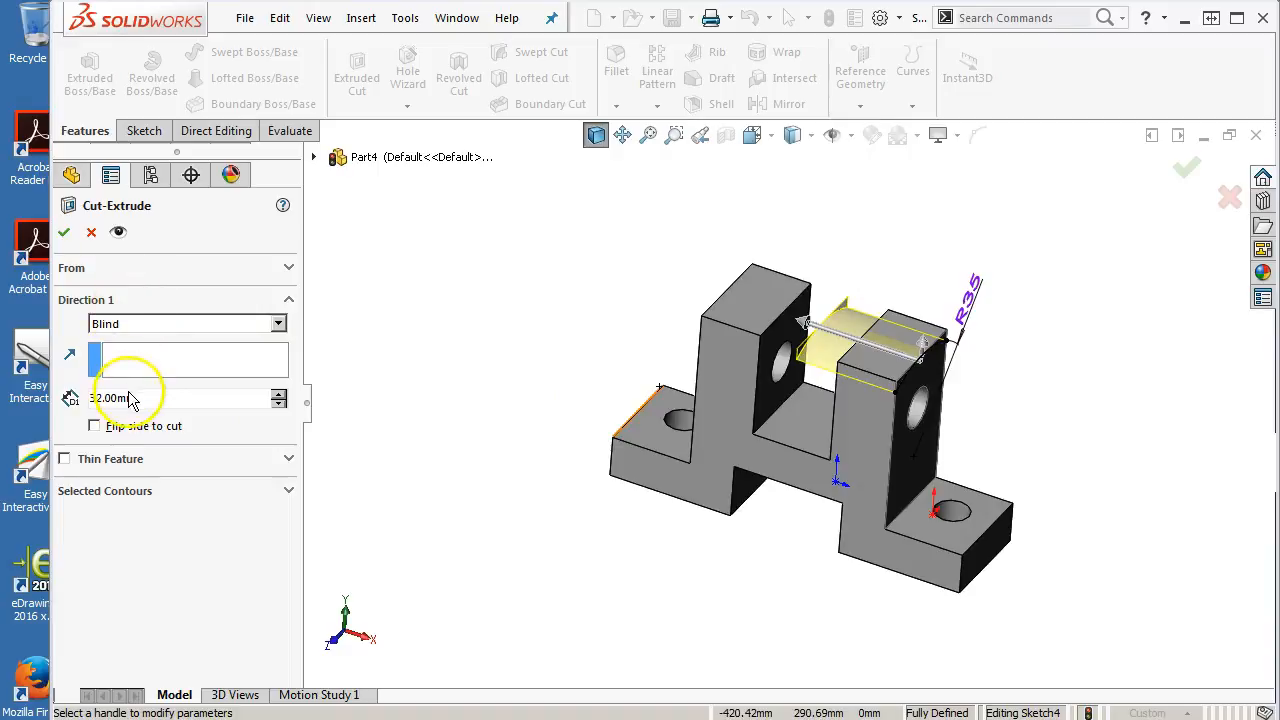
left_click(138, 326)
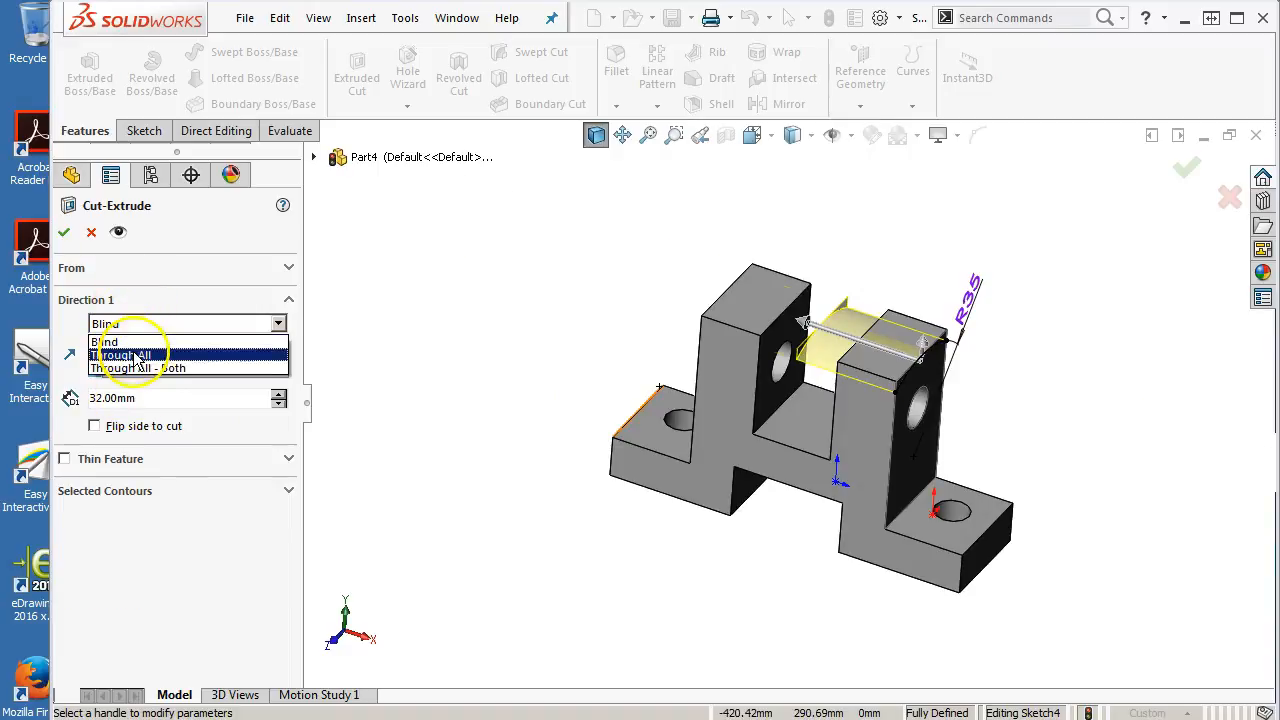
left_click(141, 366)
middle_click_drag(566, 449, 555, 440)
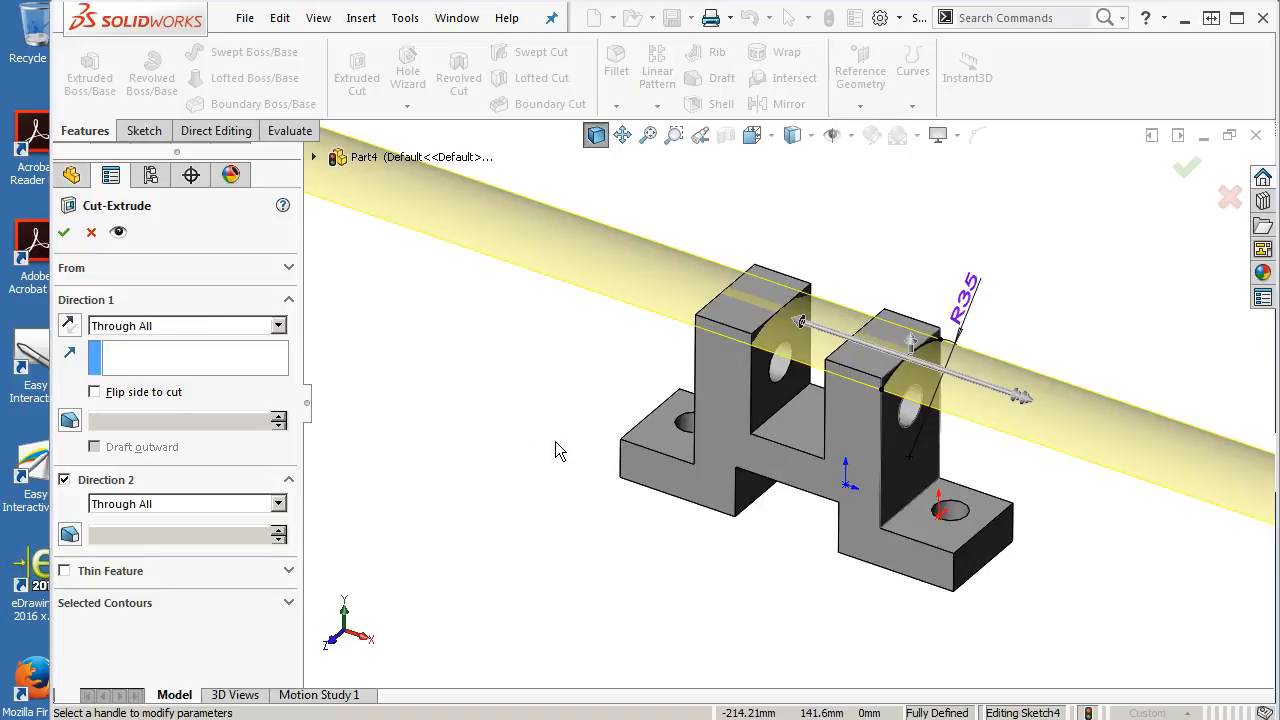
left_click(175, 328)
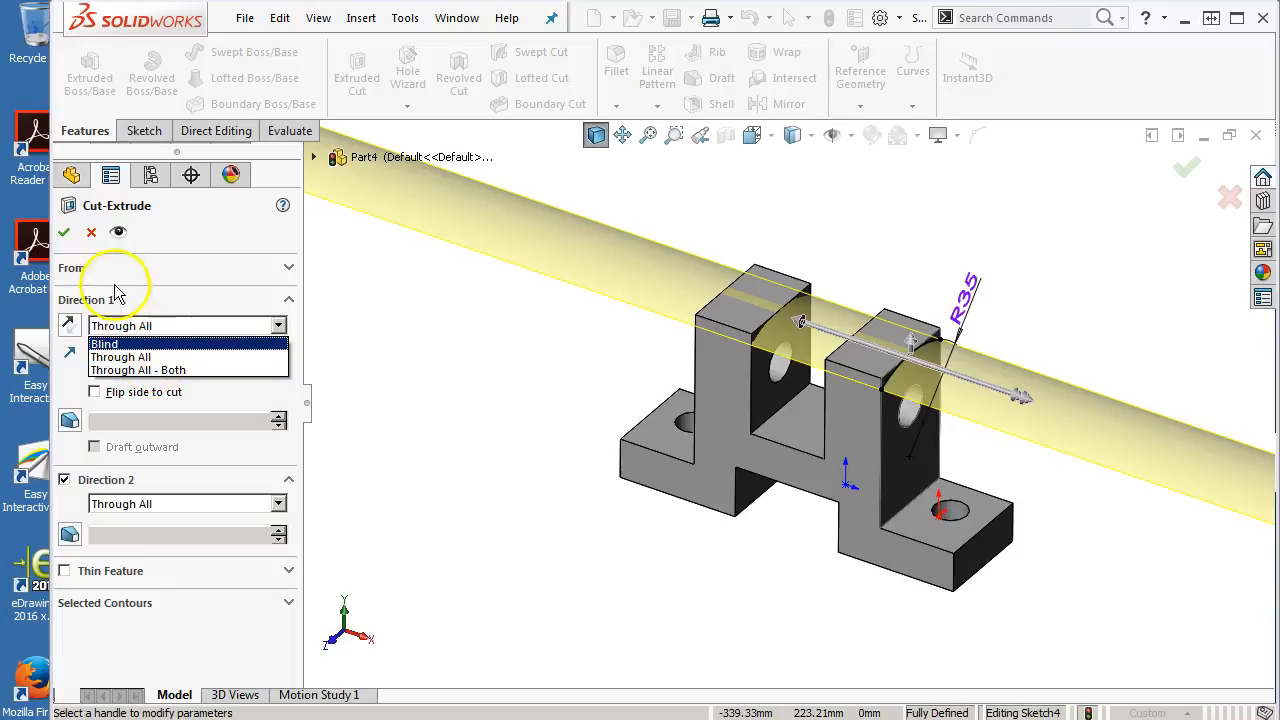
left_click(66, 235)
left_click(66, 235)
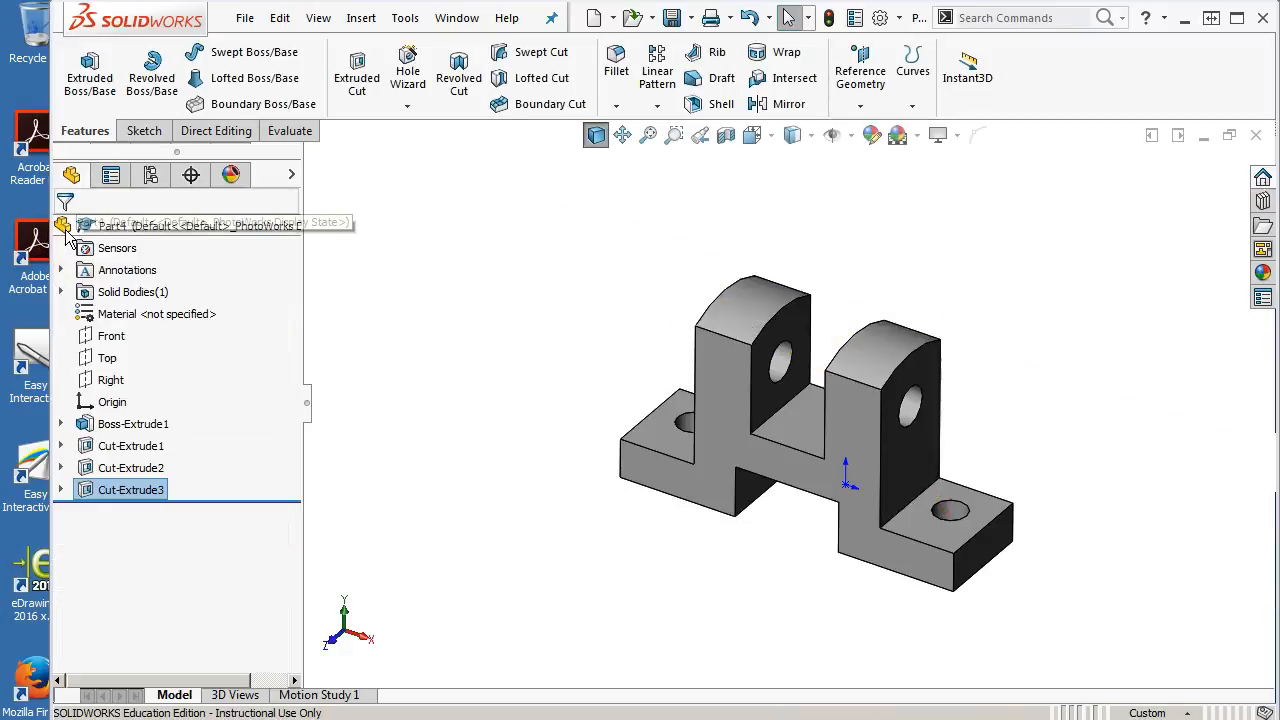
Chamfer the two outer vertical corner edges of the flanges with 10 mm distance and 45 deg angle
middle_click_drag(531, 457, 486, 409)
scroll(877, 474, "down", 5)
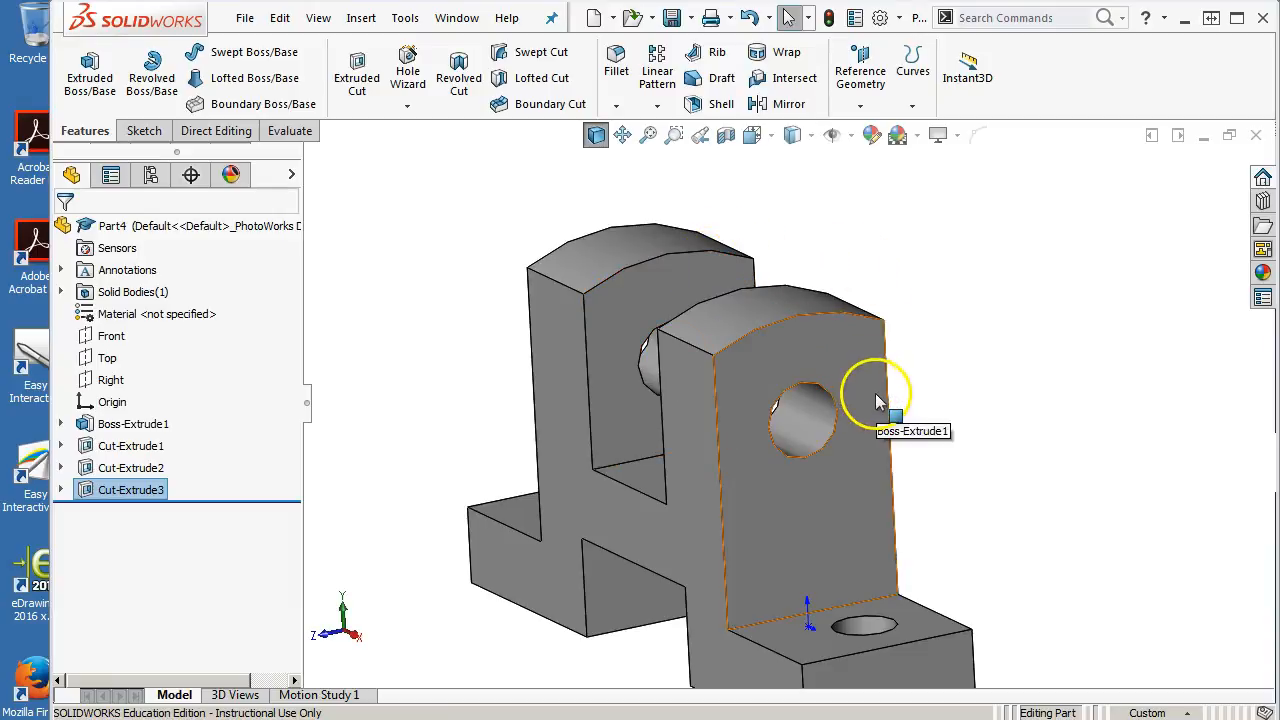
left_click(1045, 380)
key("ctrl+7")
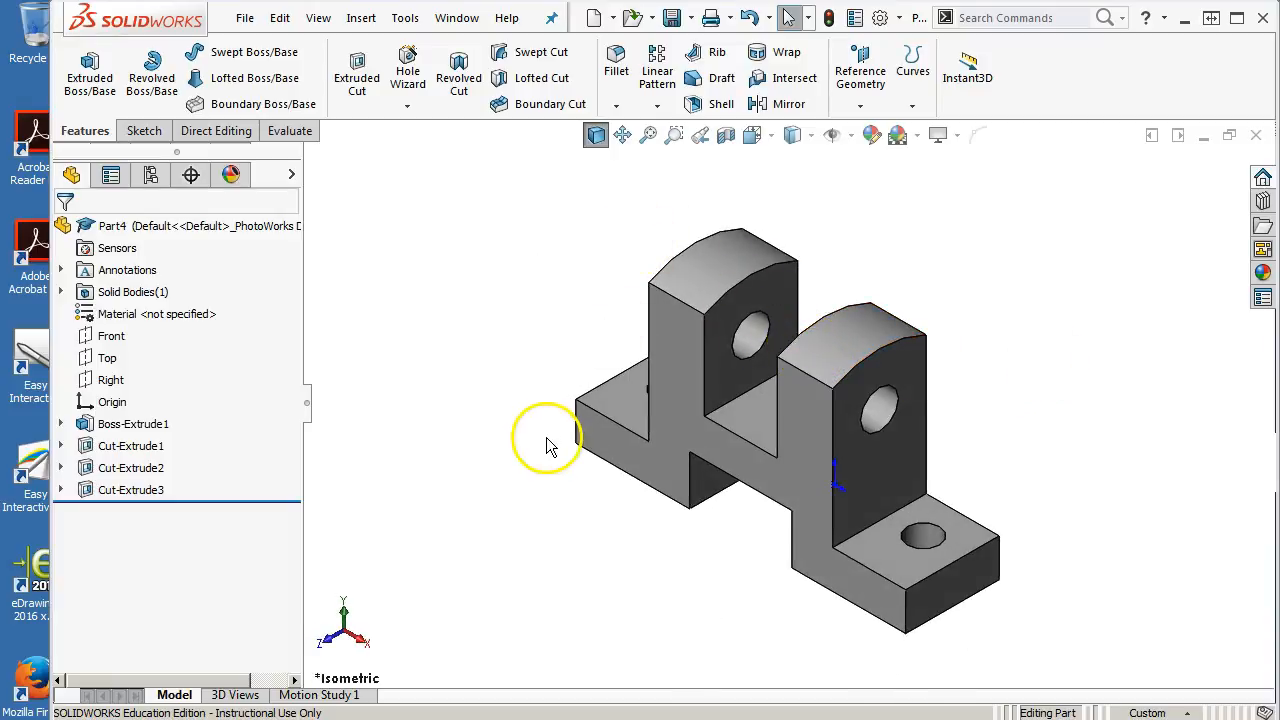
left_click(577, 422)
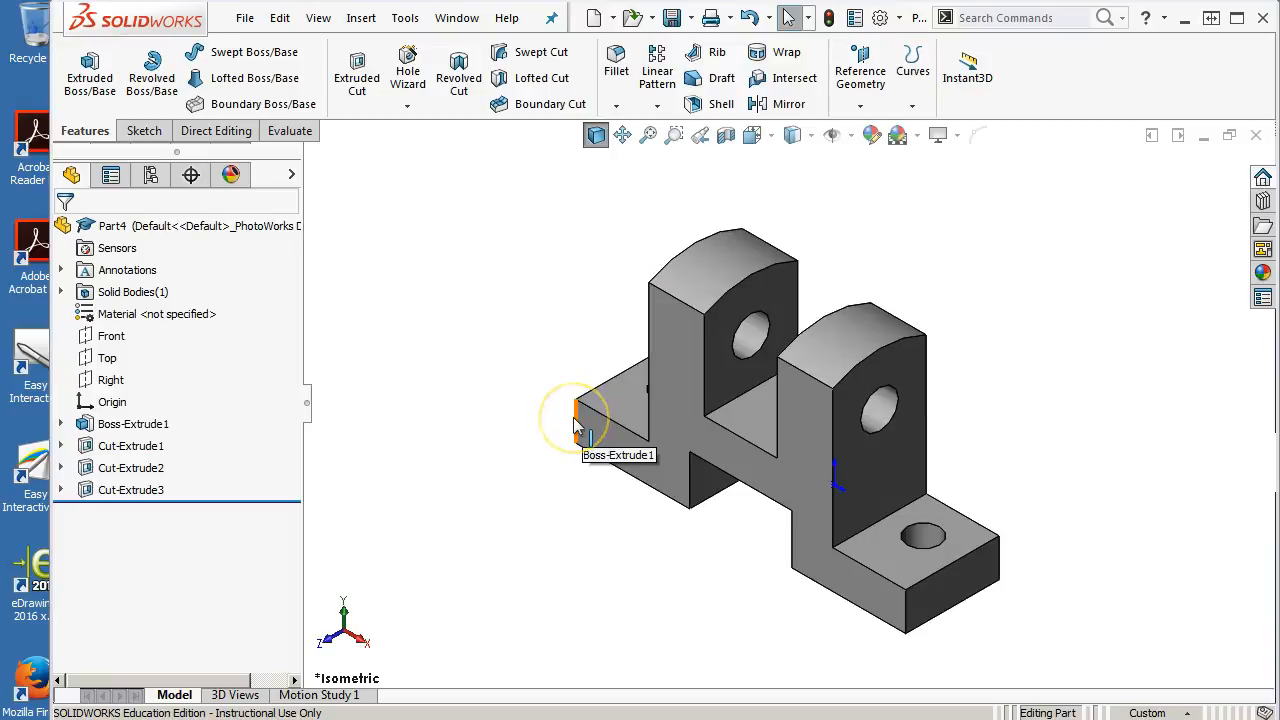
left_click(907, 612, "ctrl")
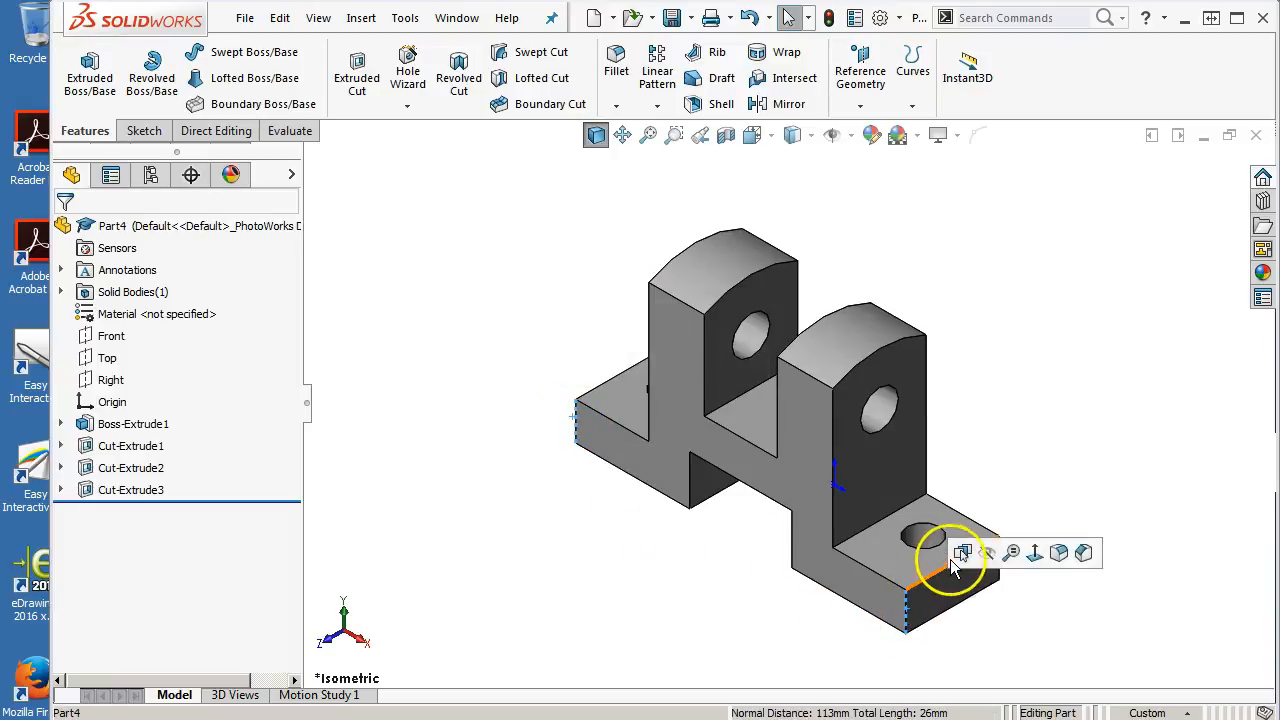
left_click(1082, 553)
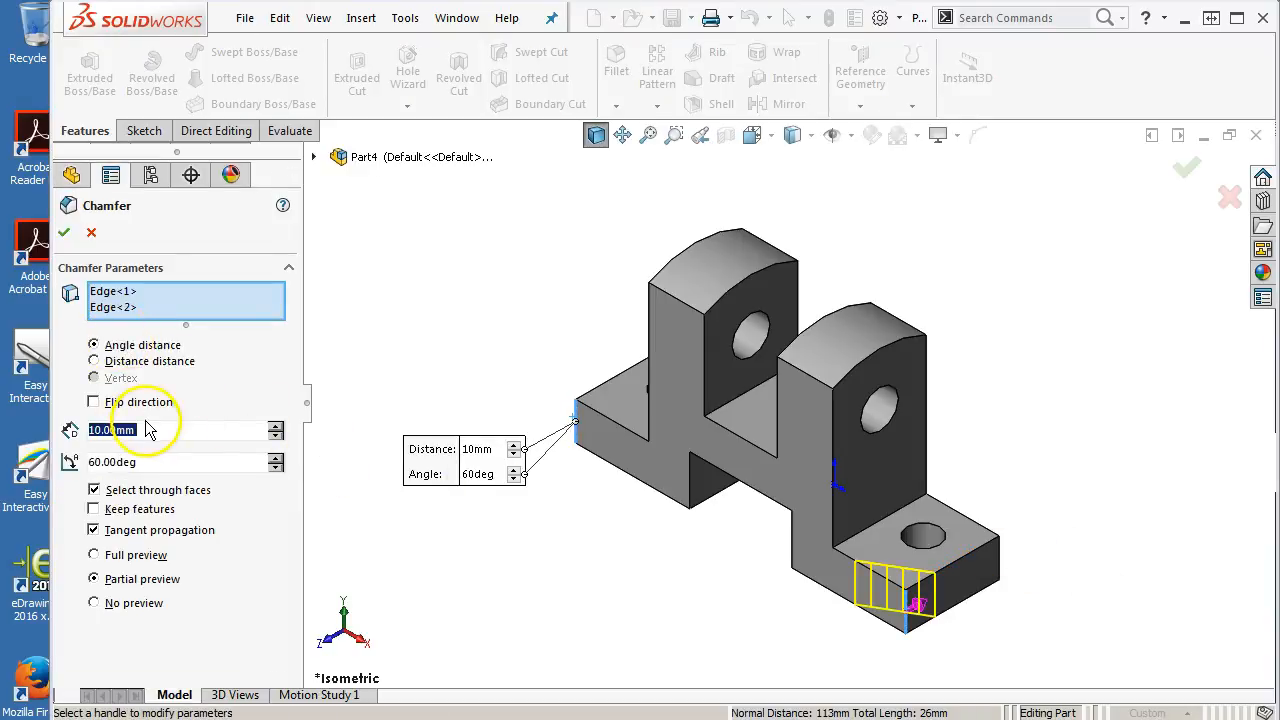
double_click(153, 461)
type("45")
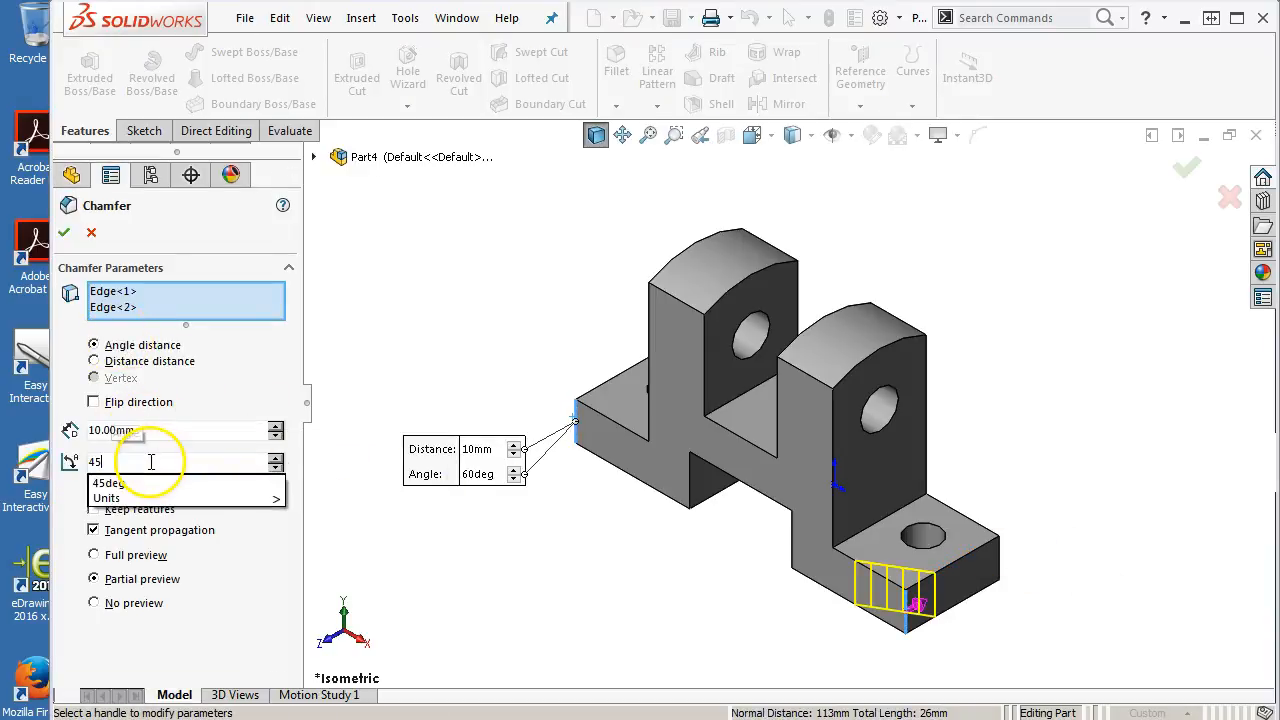
key("Return")
left_click(162, 461)
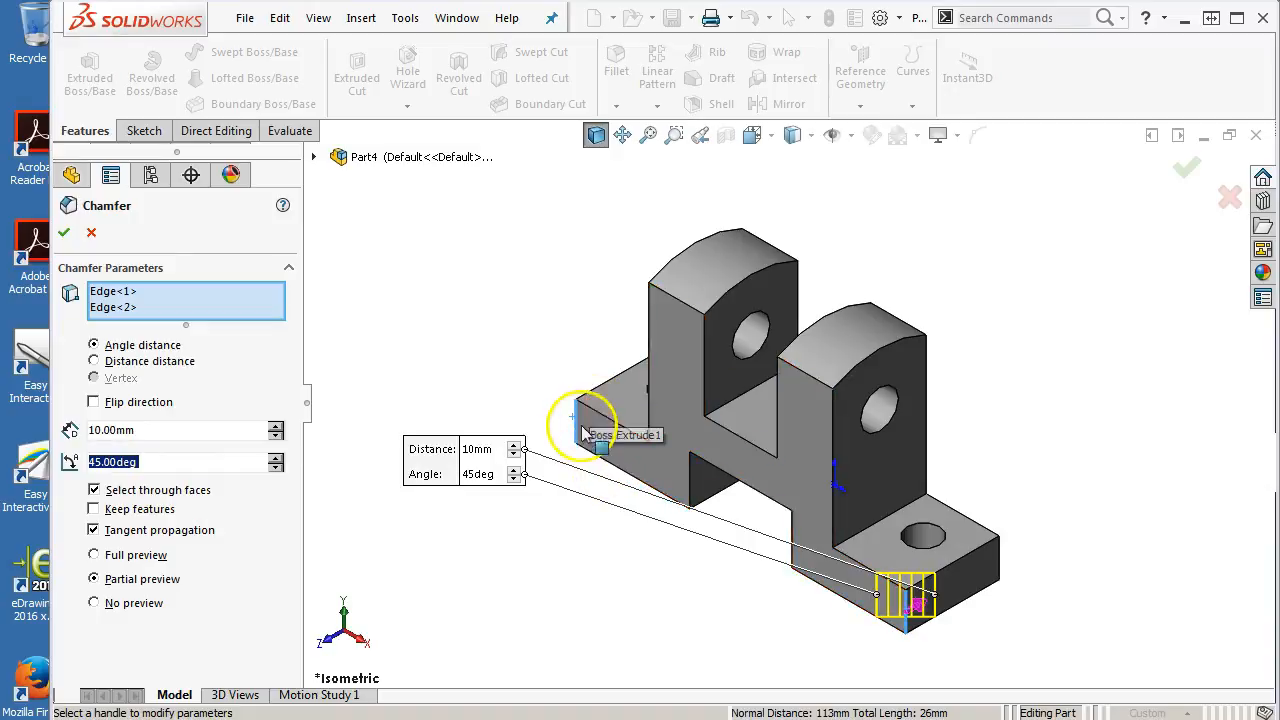
left_click(63, 232)
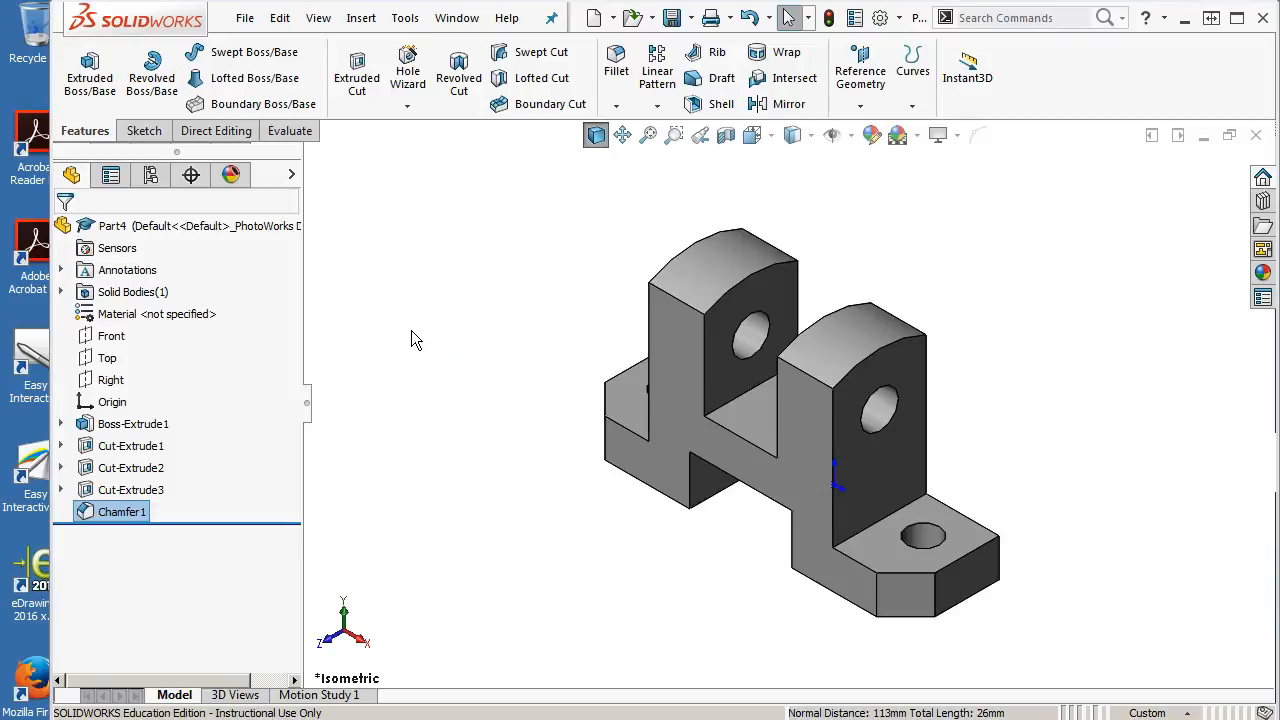
Save the part as TECH DRAWING F657 Rod Support.SLDPRT
left_click(672, 18)
left_click(496, 343)
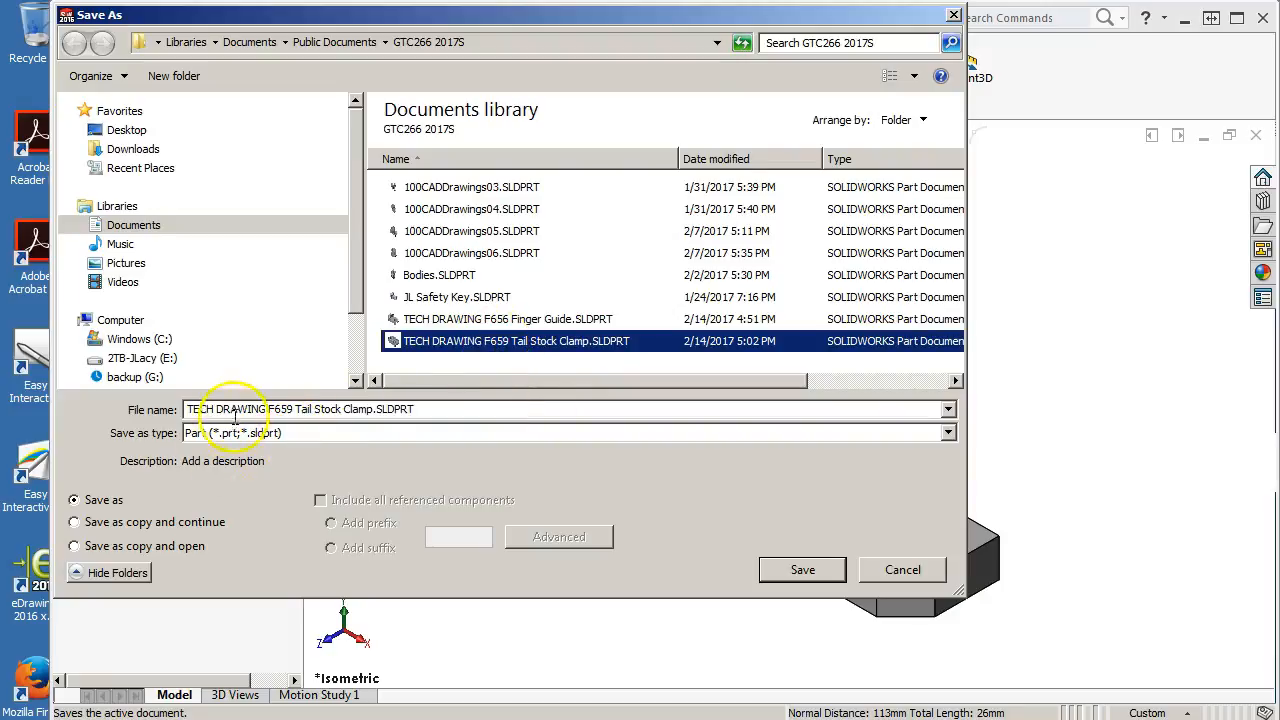
left_click(280, 410)
double_click(281, 410)
left_click(295, 409)
key("BackSpace")
type("7")
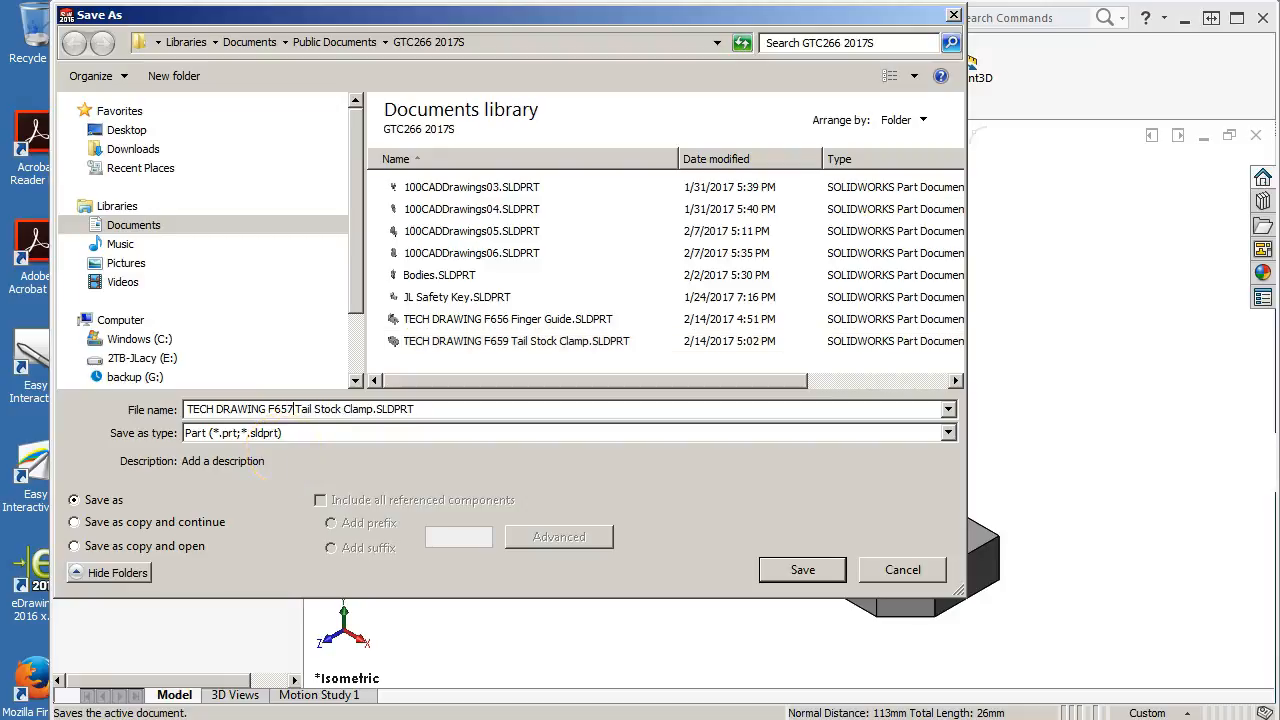
left_click_drag(370, 409, 295, 418)
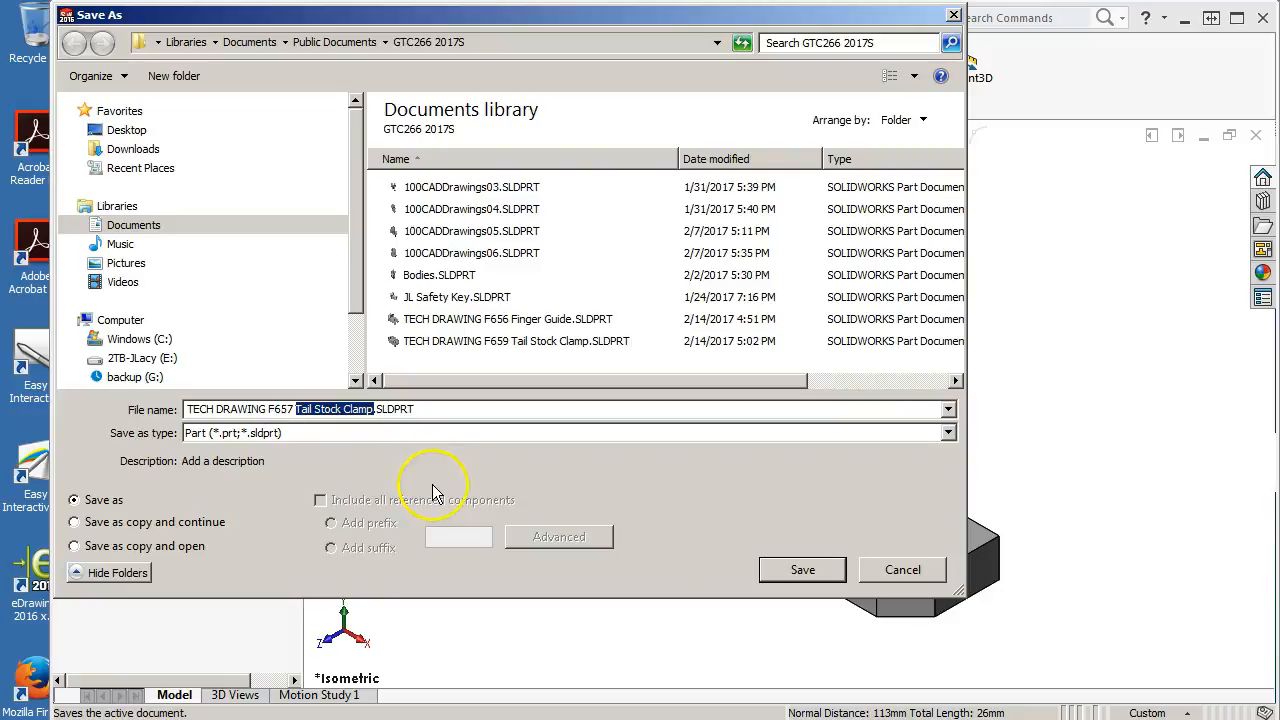
type("Rod")
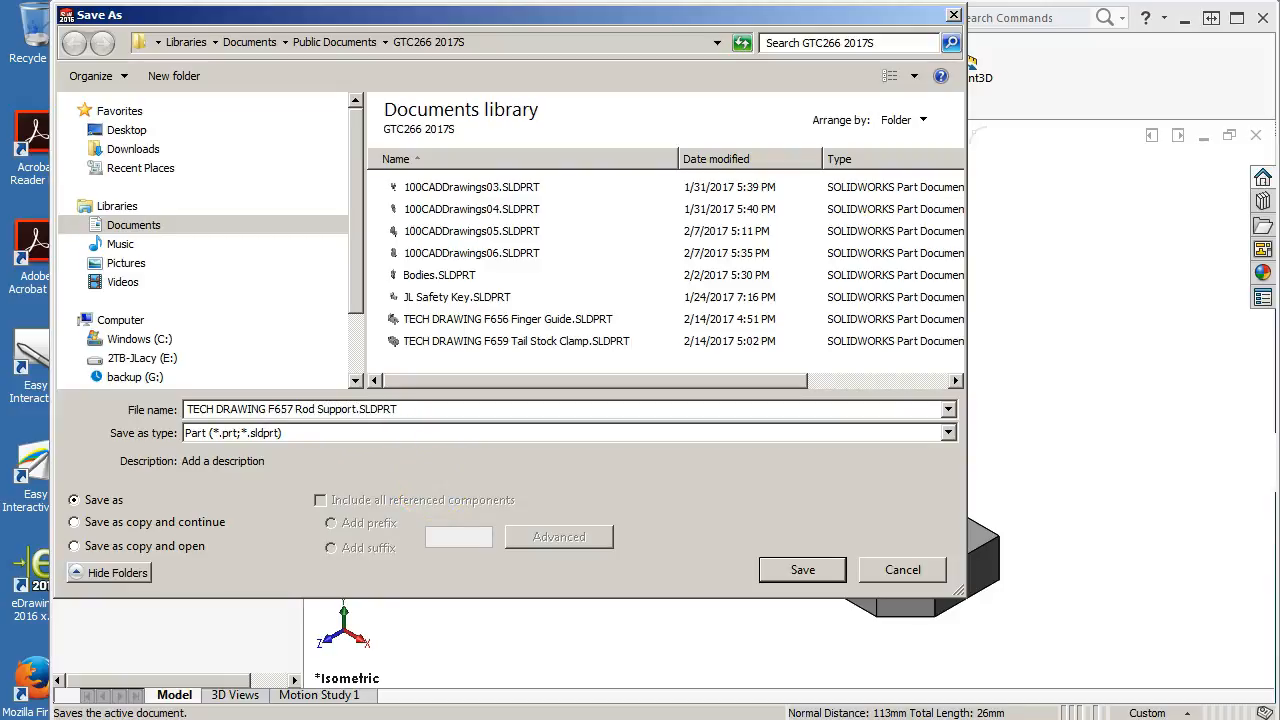
left_click(785, 571)
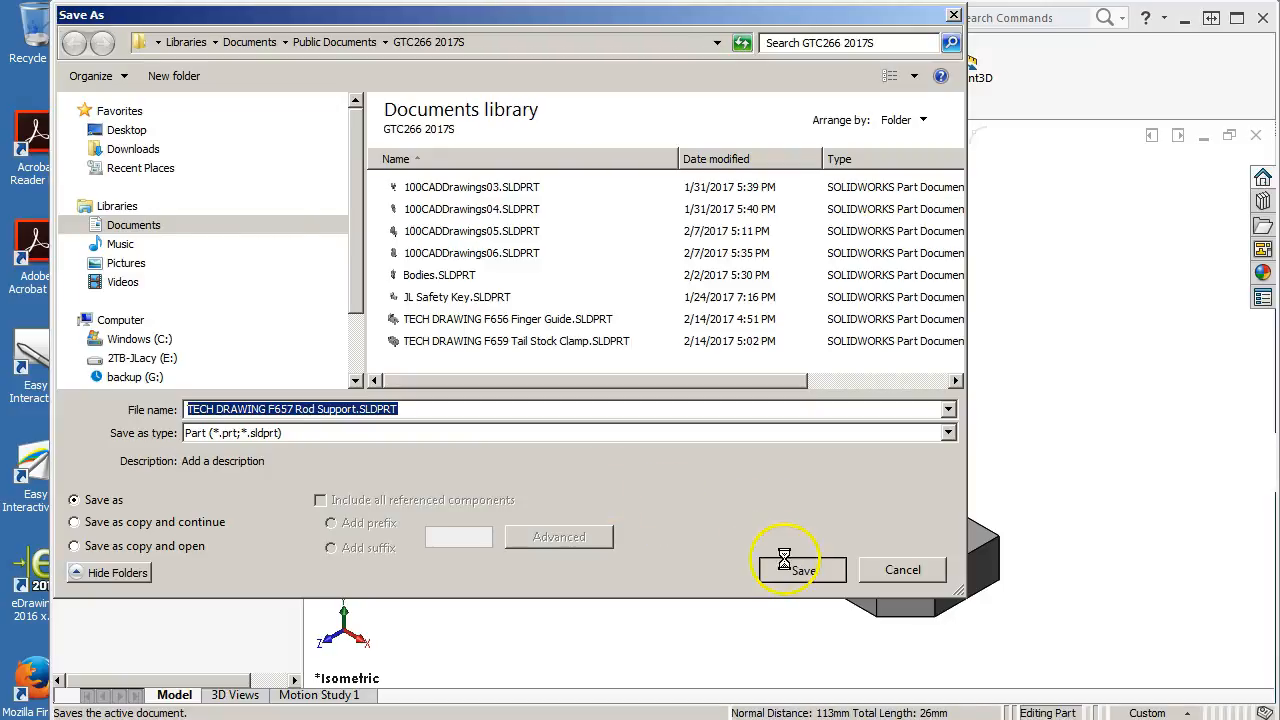